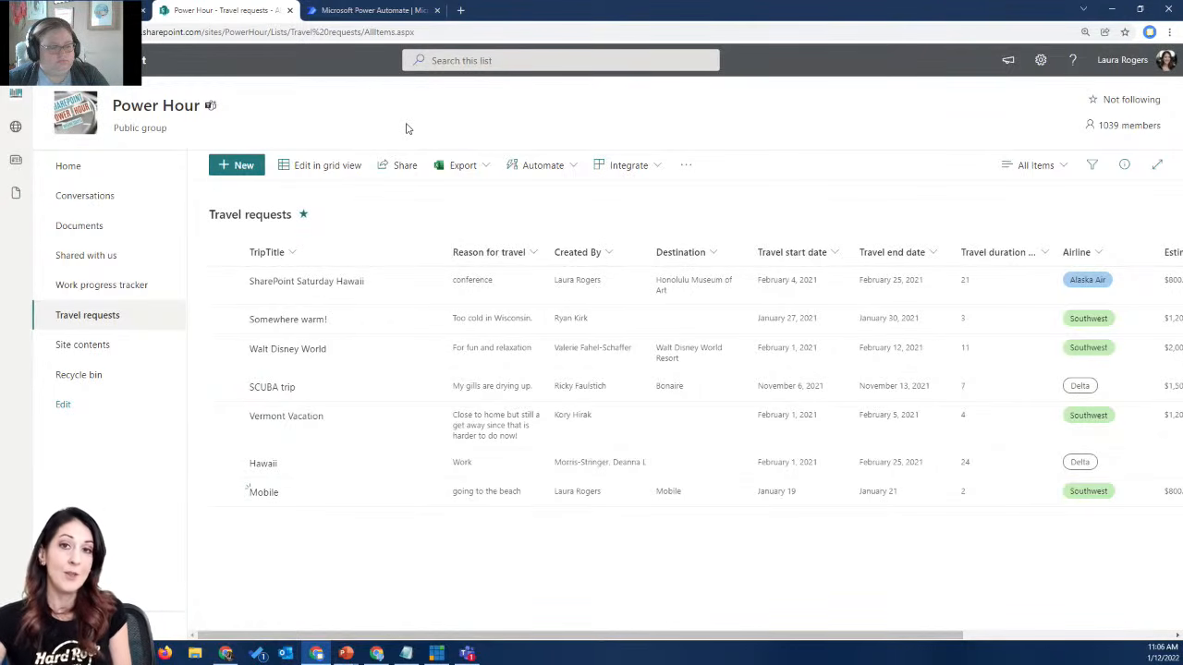
- Preview the Travel requests list template, then open the existing Travel requests list
left_click(97, 171)
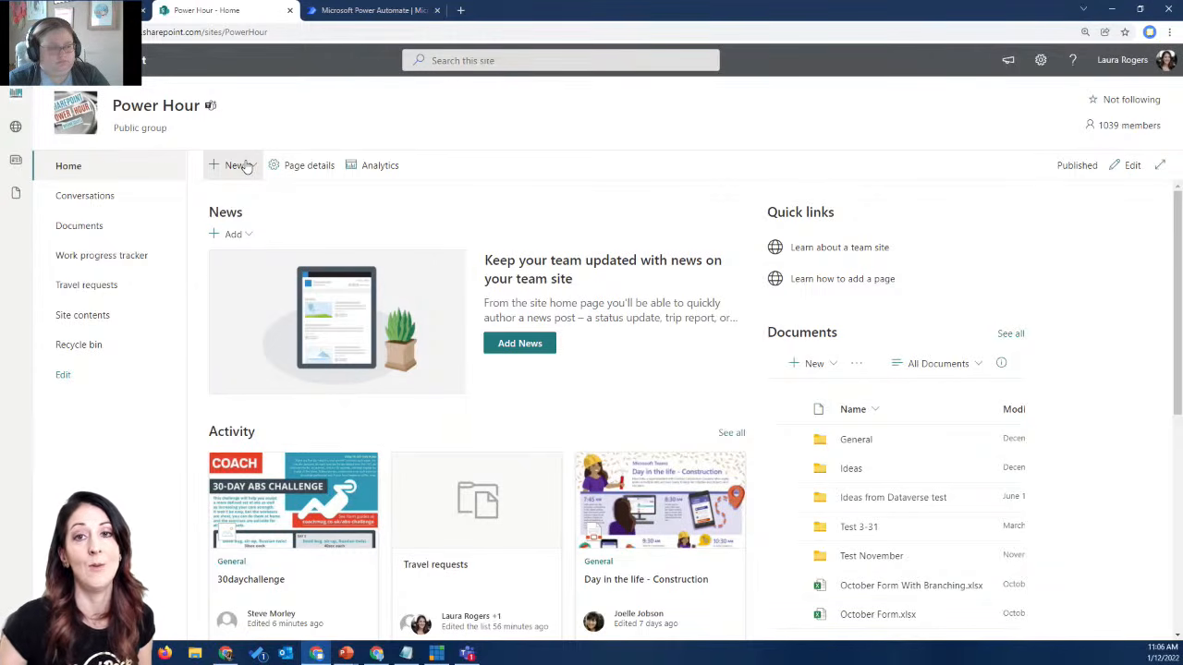
left_click(247, 167)
left_click(244, 192)
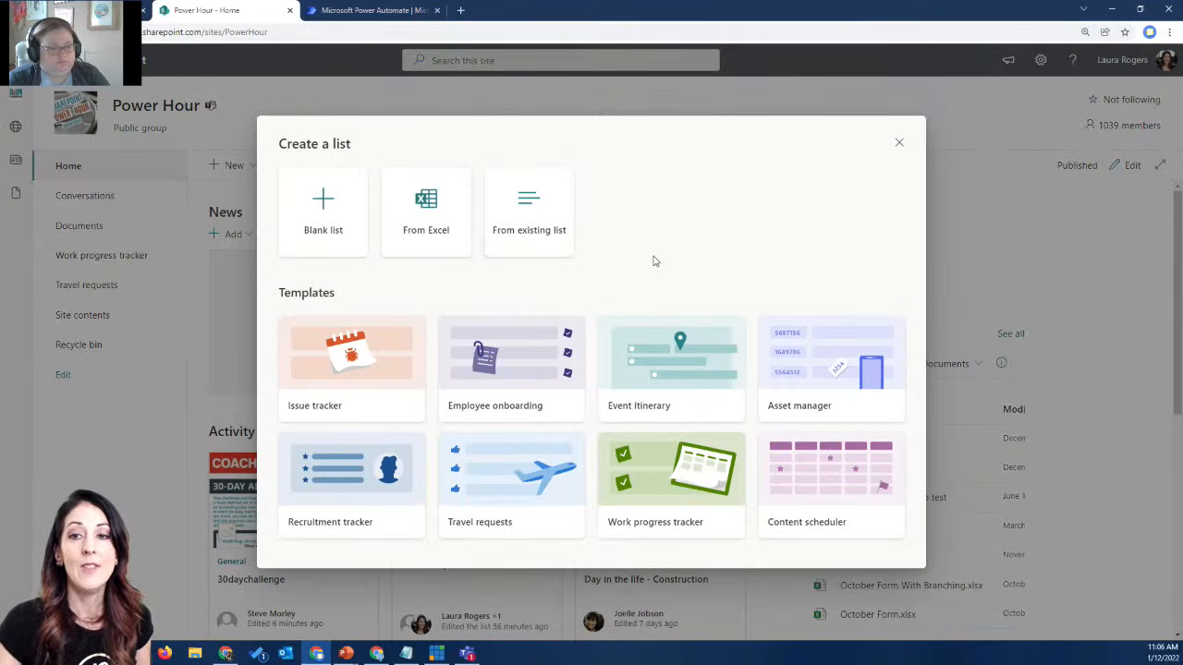
left_click(507, 475)
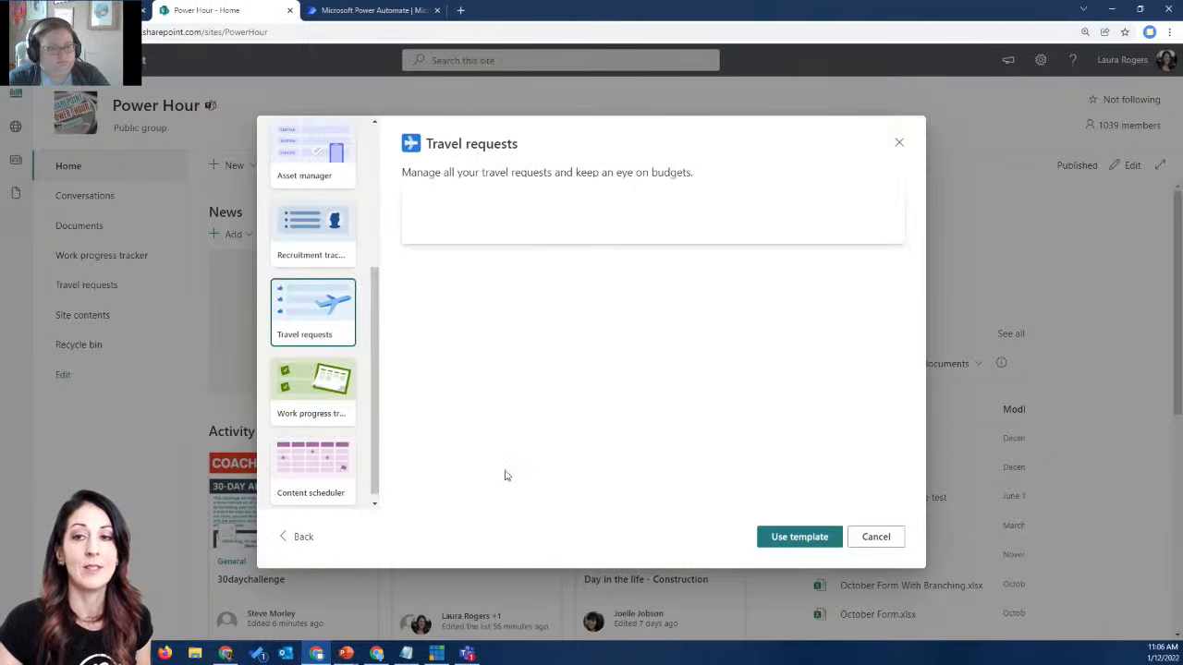
left_click(866, 538)
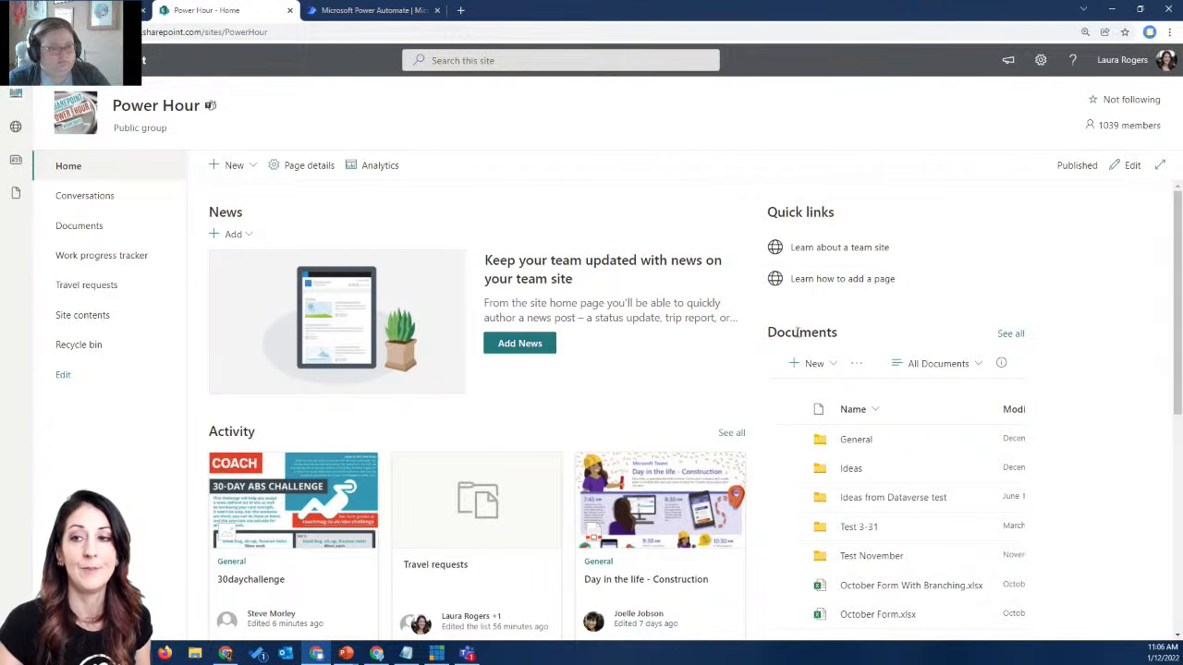
left_click(110, 288)
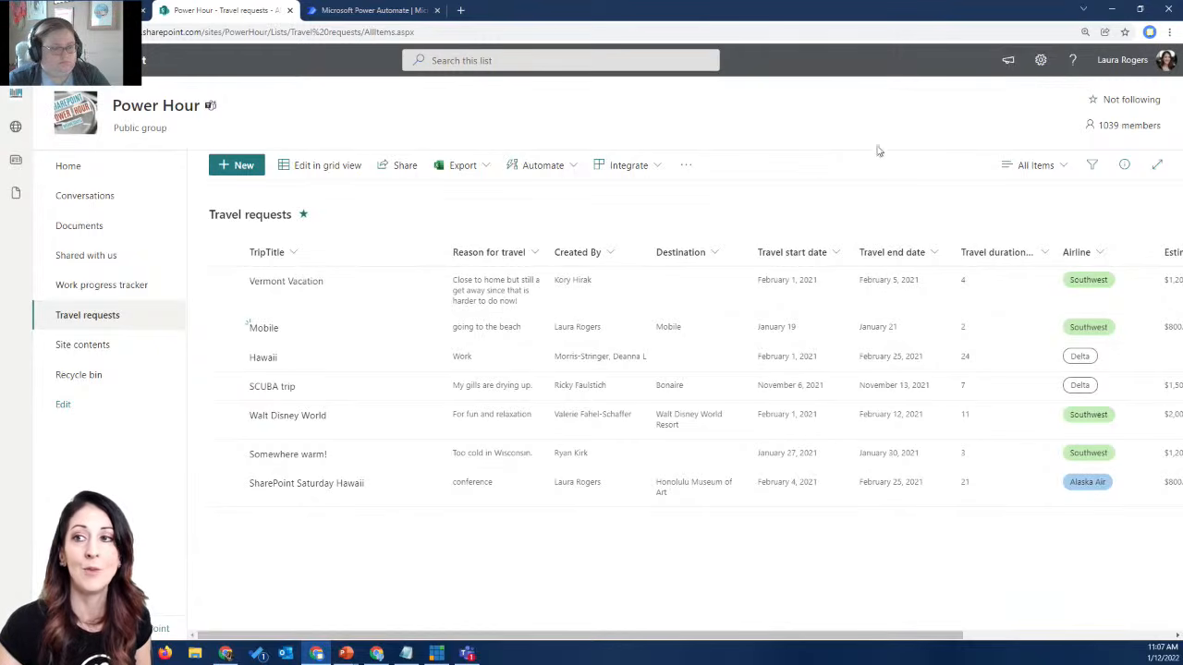
- In versioning settings at 125% zoom, require content approval, drafts visible to approvers and authors
left_click(1038, 63)
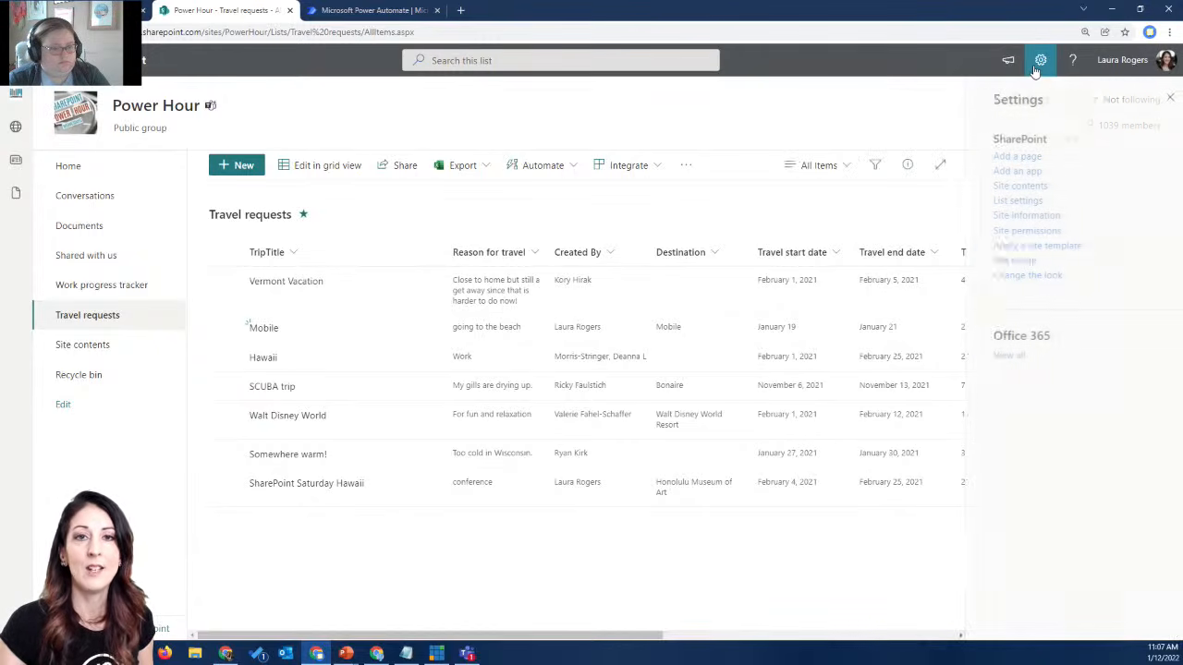
left_click(1000, 201)
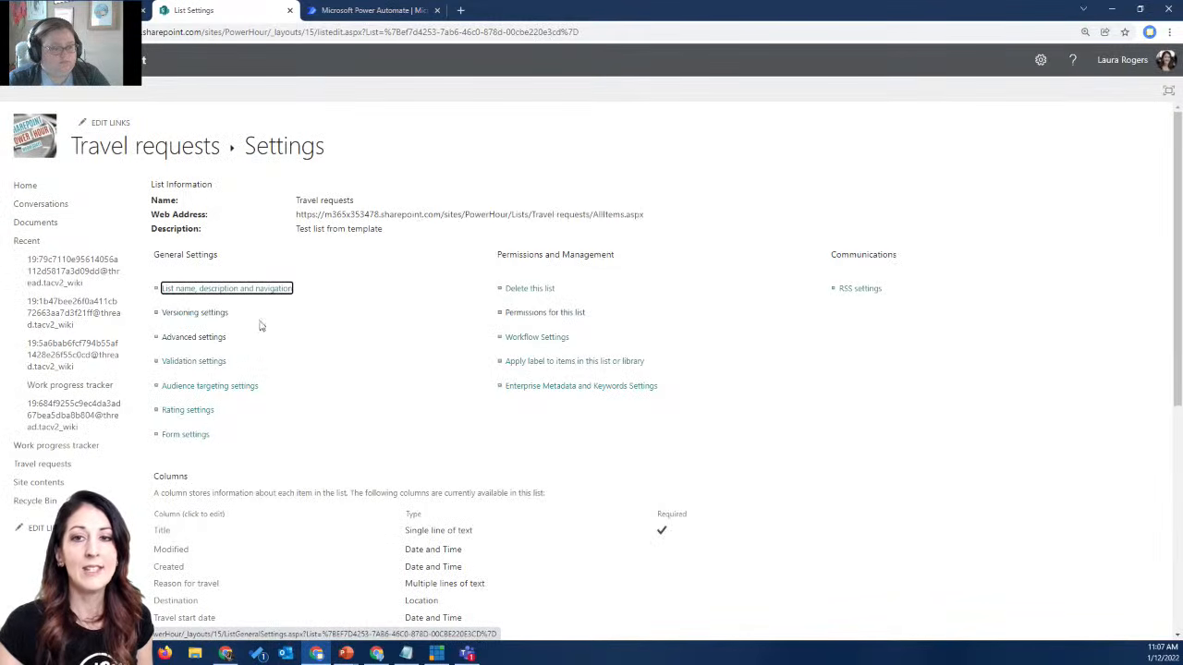
left_click(197, 317)
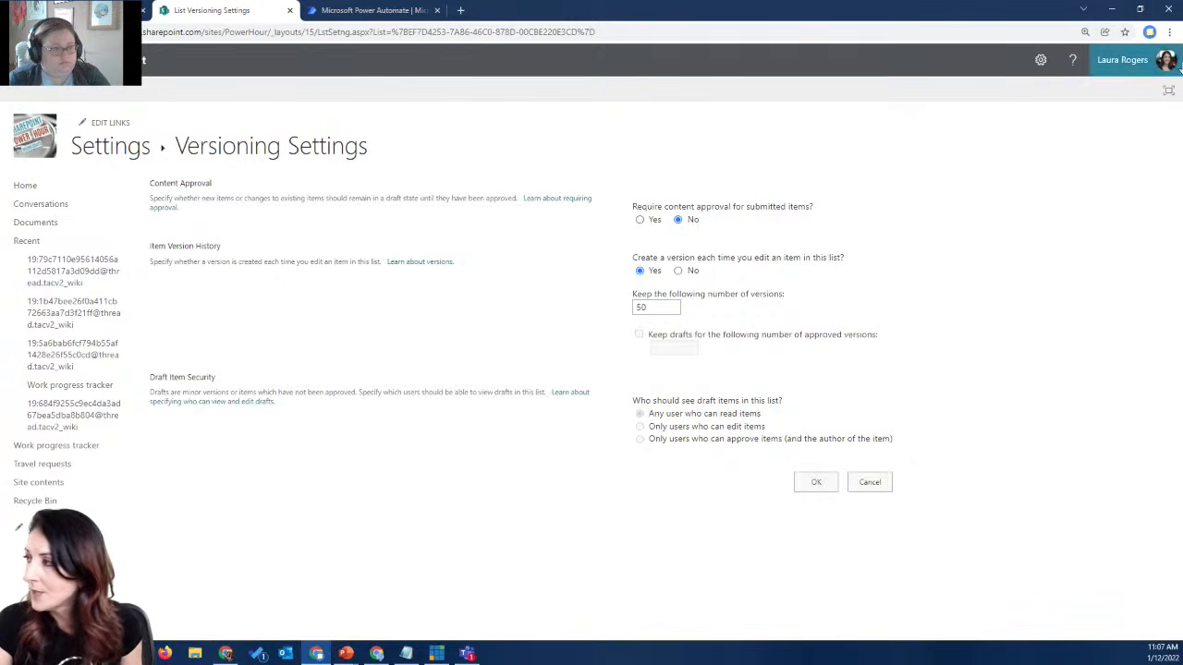
left_click(1169, 31)
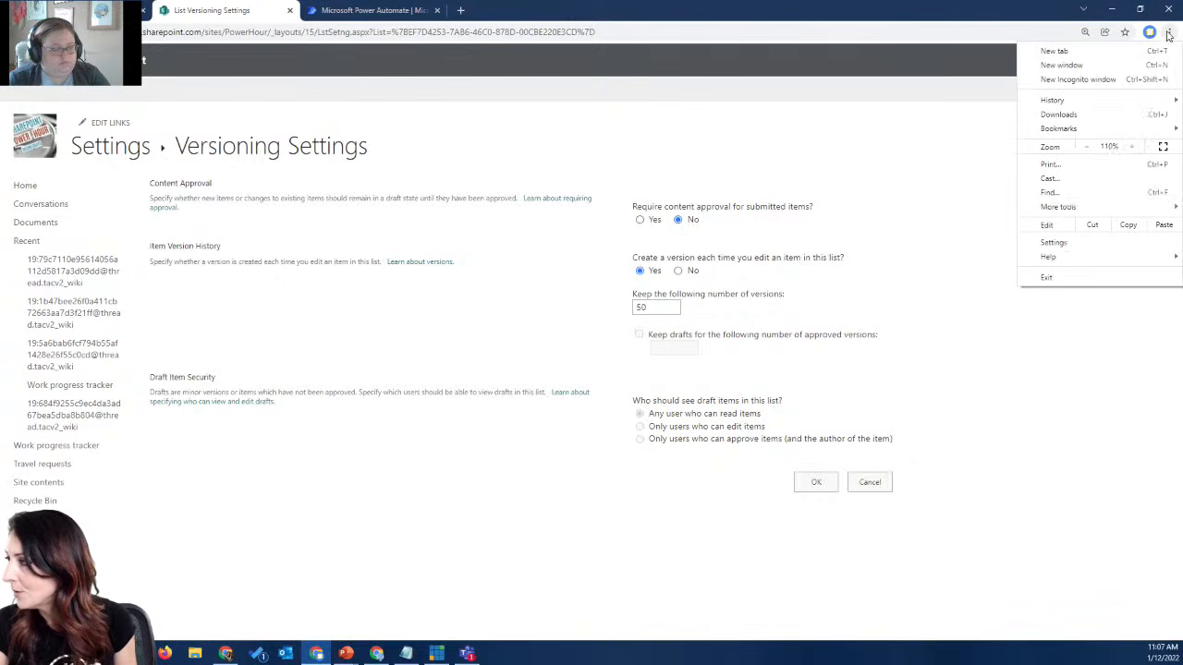
left_click(1131, 146)
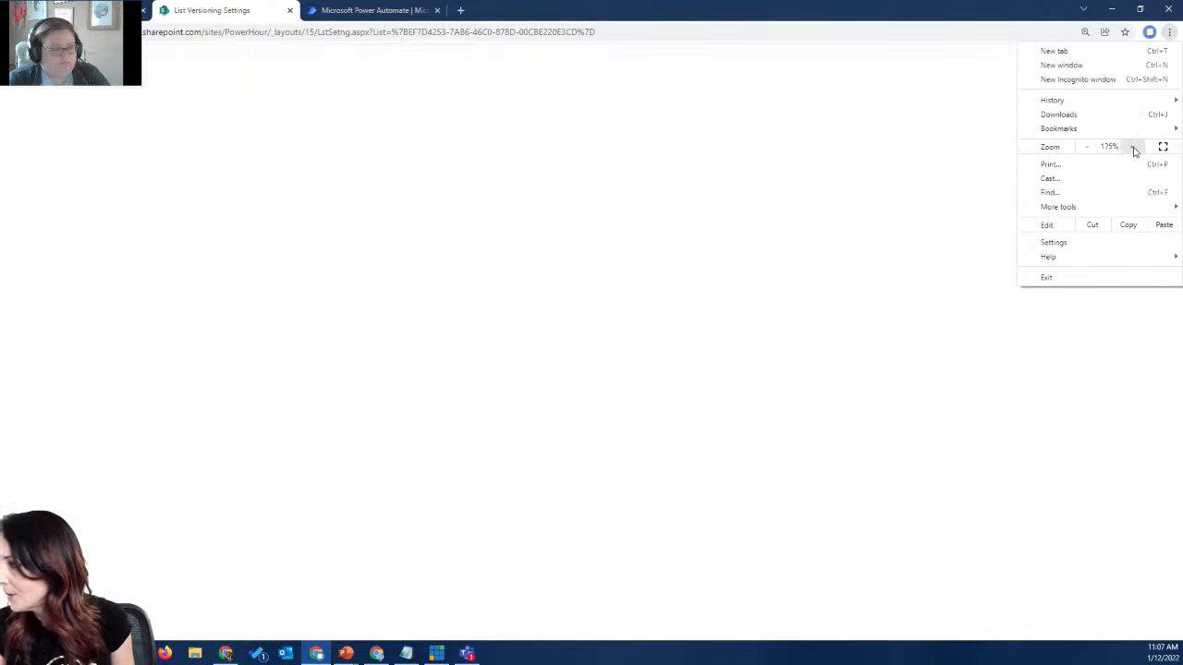
left_click(910, 180)
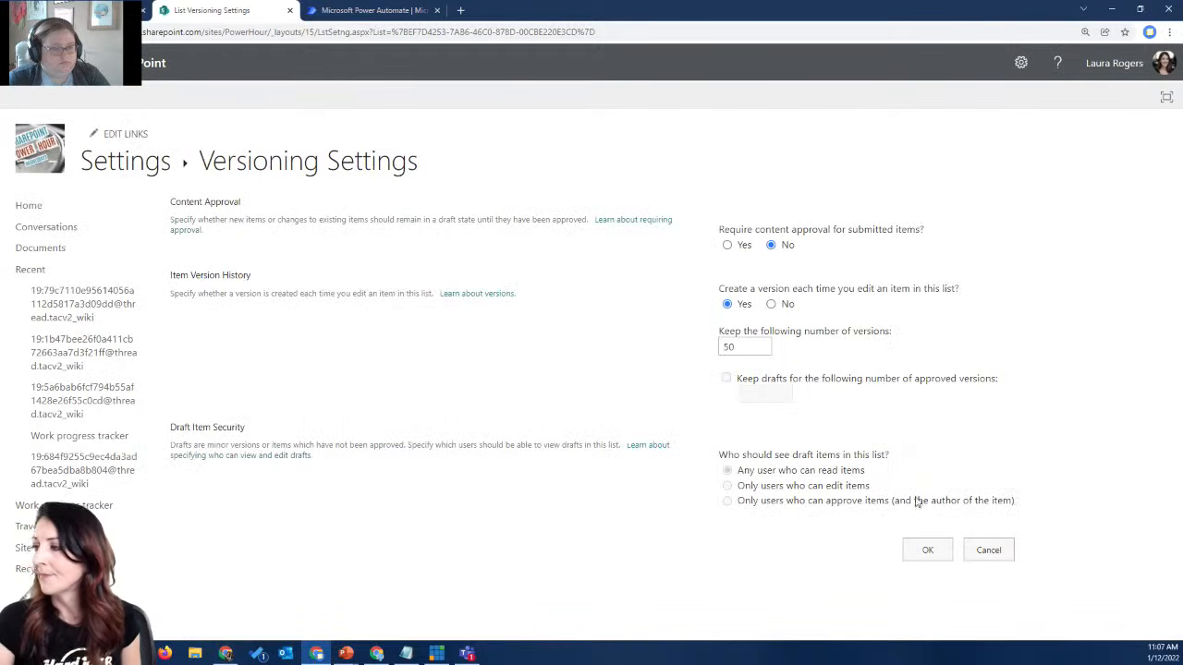
left_click(727, 246)
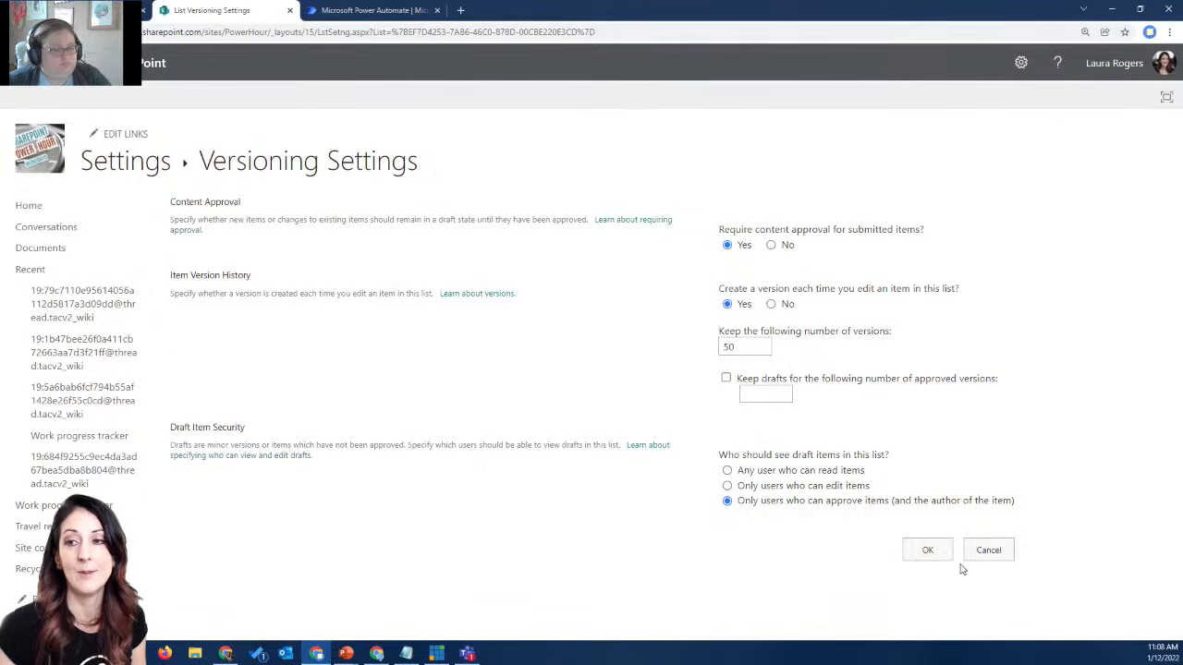
left_click(932, 554)
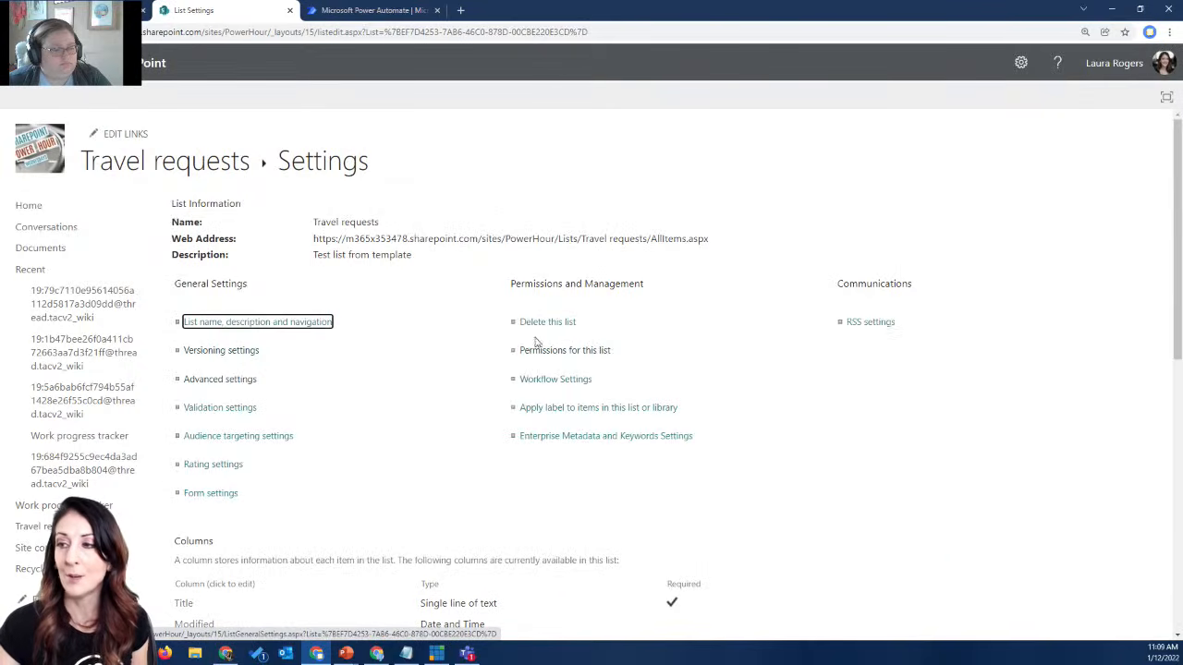
- Go from the Travel requests list through List settings to the list's permissions page
left_click(109, 169)
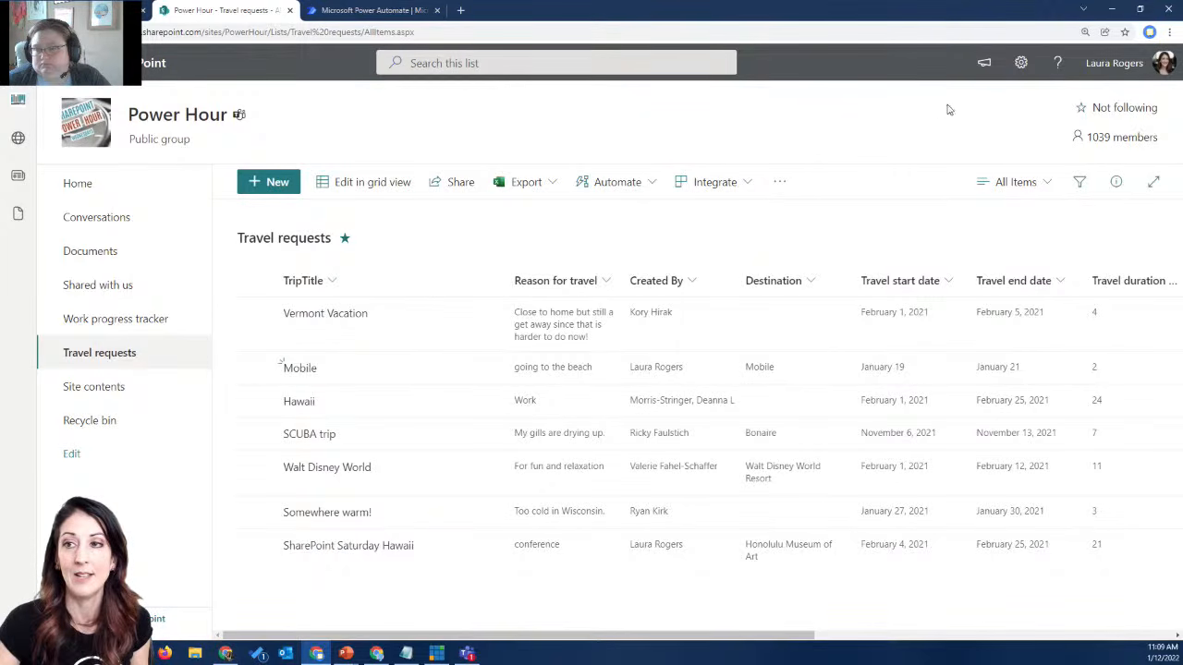
left_click(1022, 64)
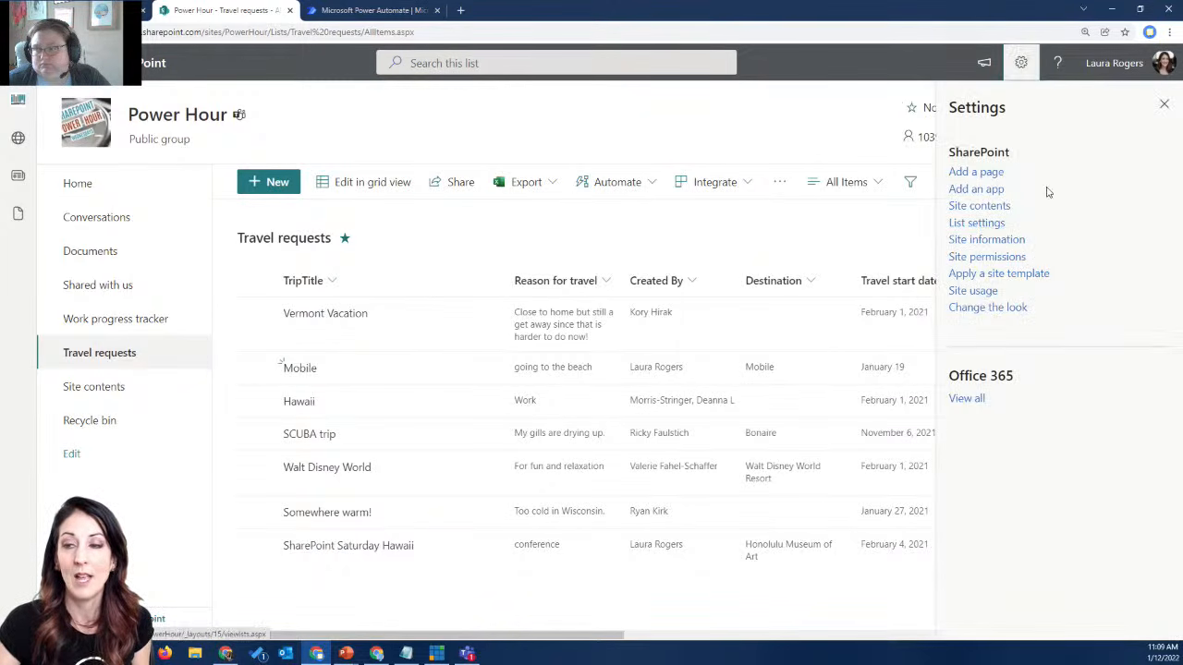
left_click(1003, 223)
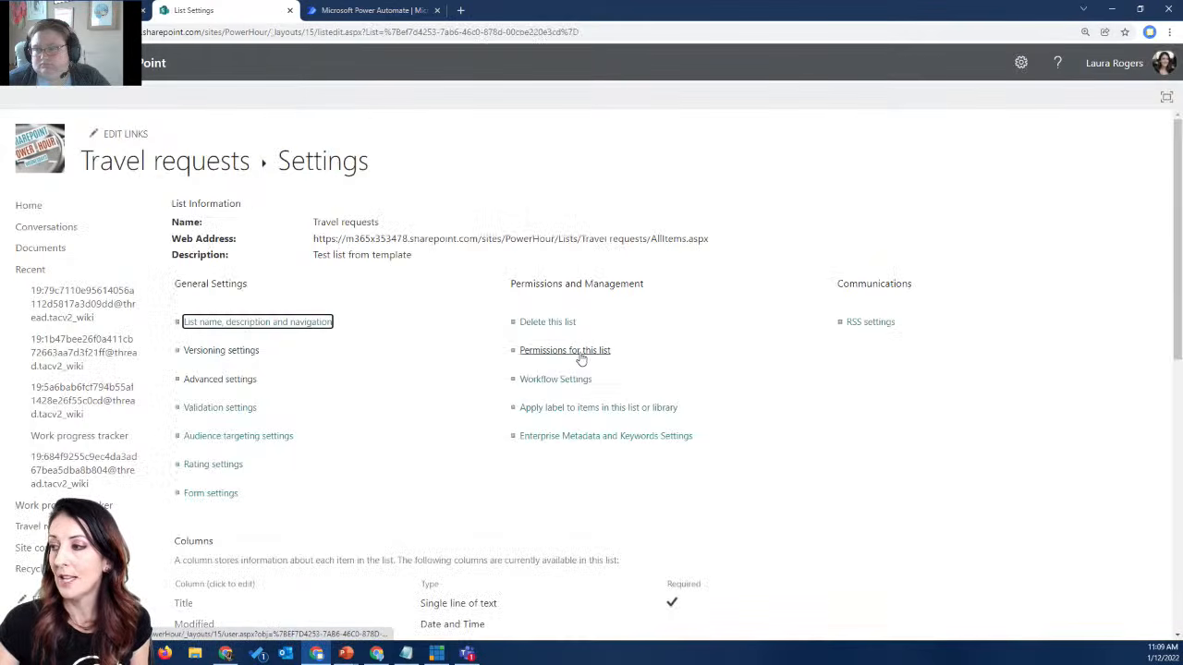
left_click(580, 356)
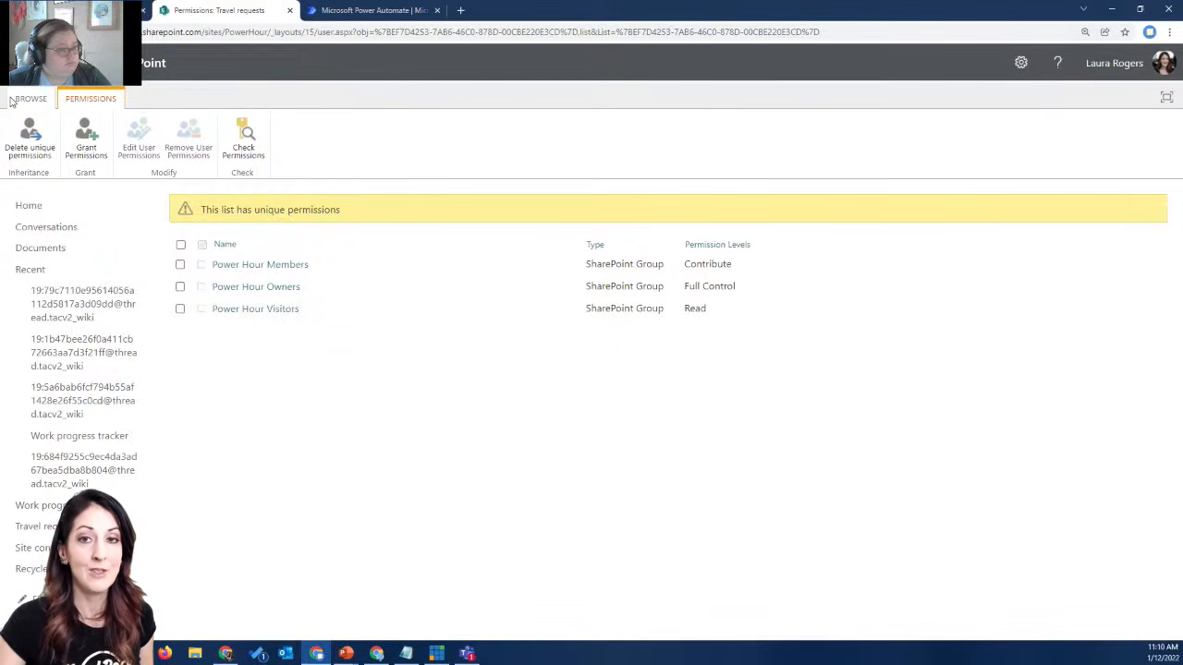
- Review Power Hour Members' permissions, keep Contribute unchanged, and return to the list settings
left_click(180, 265)
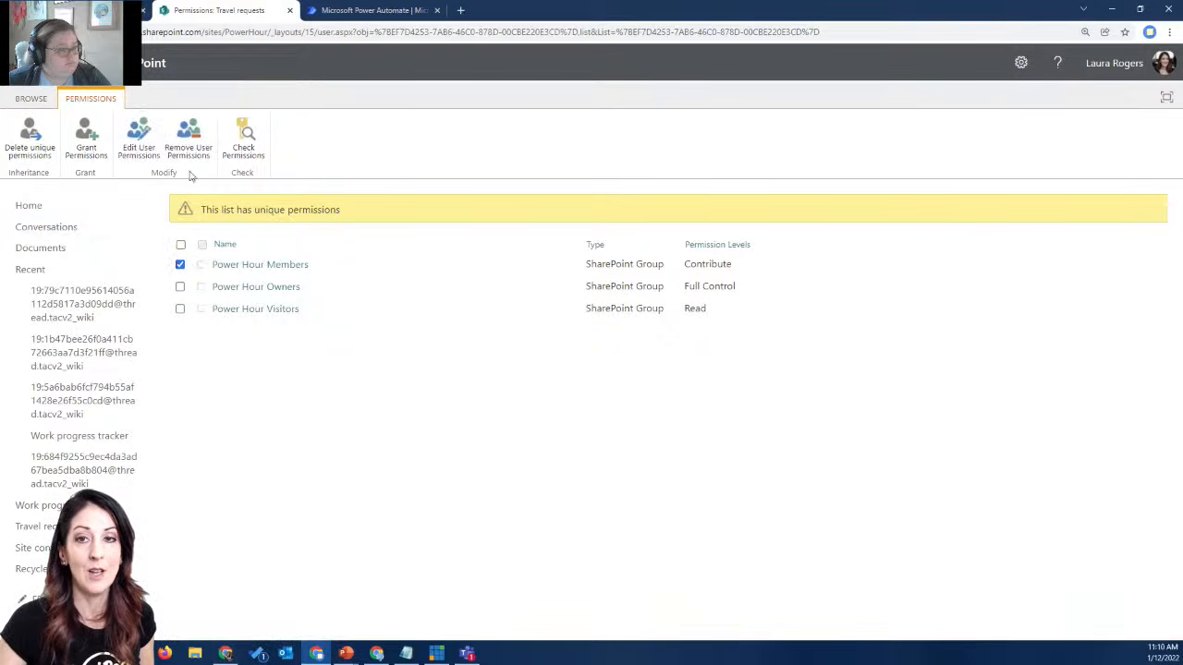
left_click(139, 138)
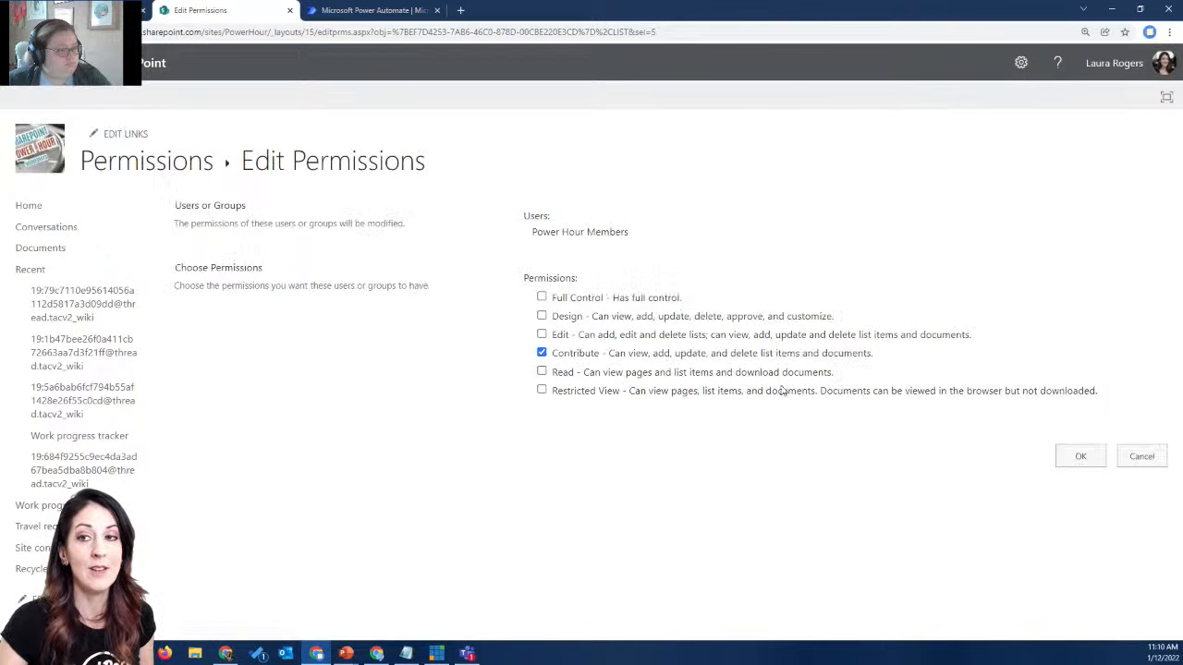
left_click(1142, 456)
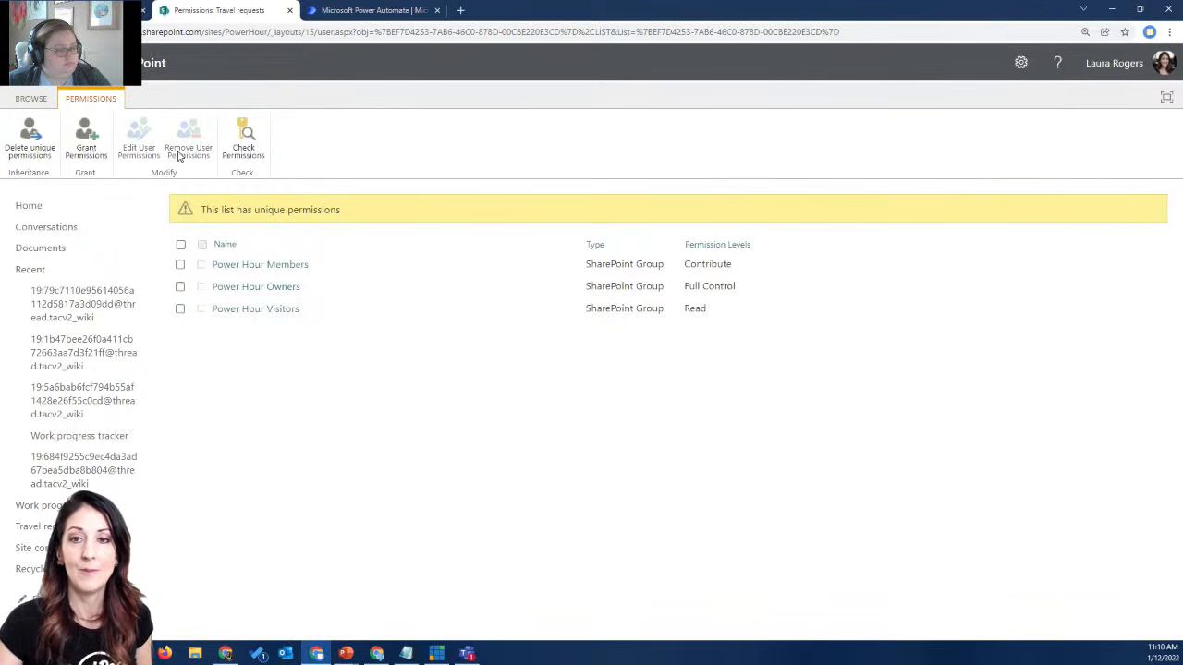
left_click(34, 99)
left_click(109, 157)
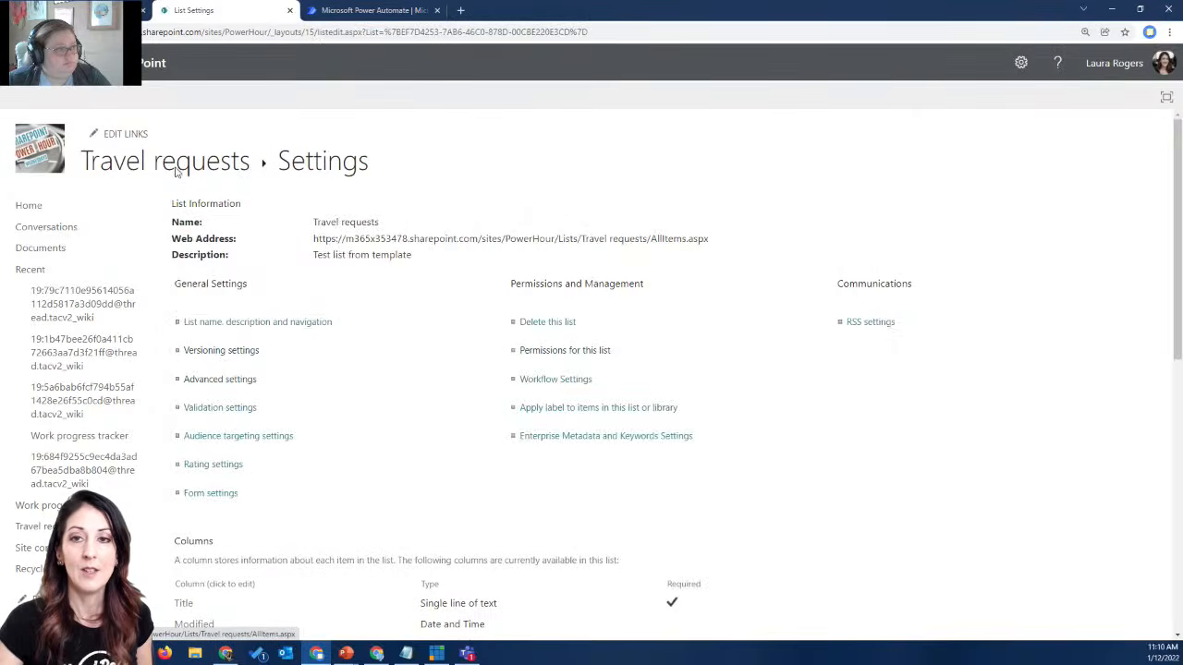
- Hide the Estimated airfare, Airline and Reason for travel columns in the list view
left_click(176, 171)
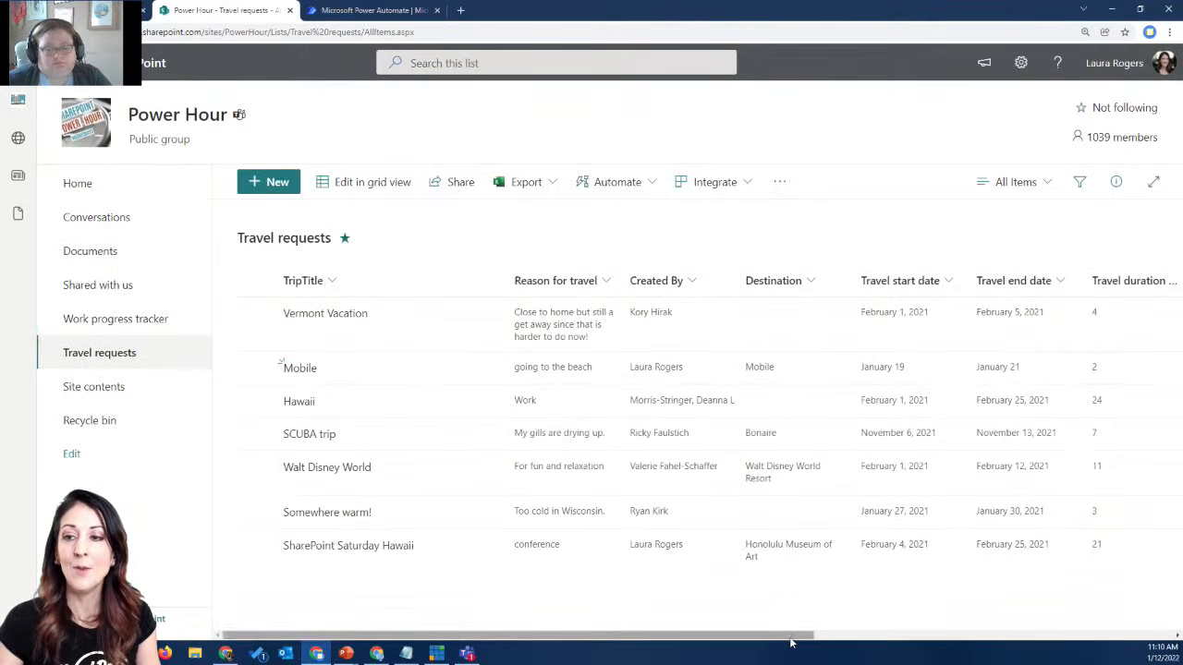
left_click_drag(792, 637, 1129, 627)
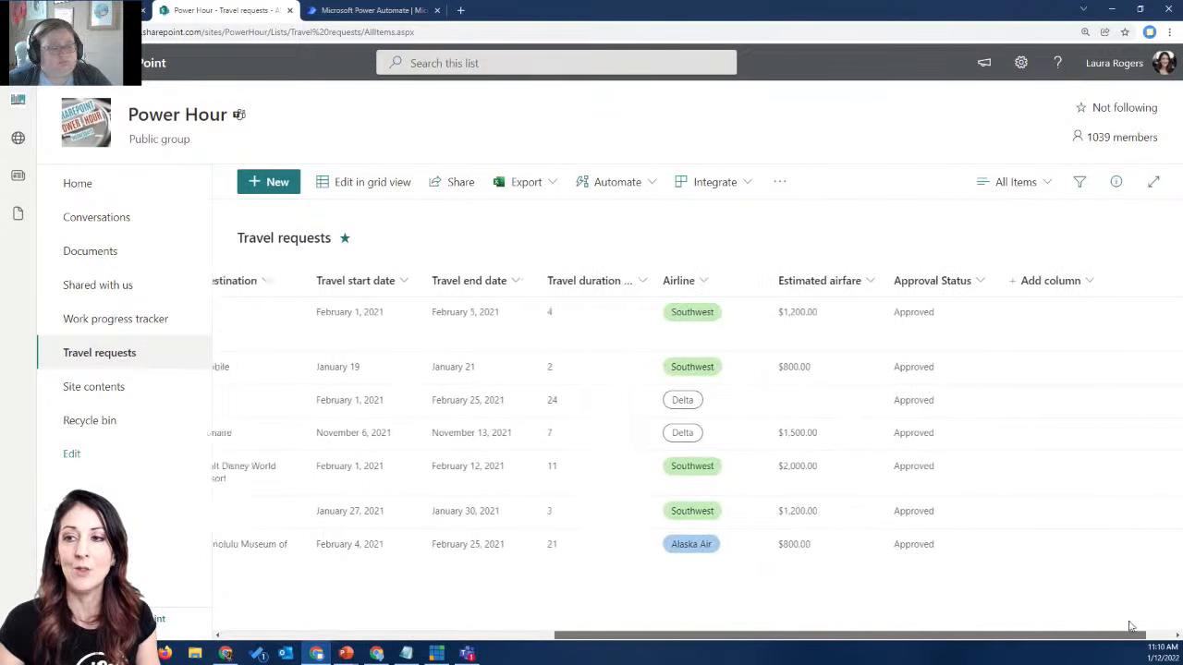
left_click(998, 280)
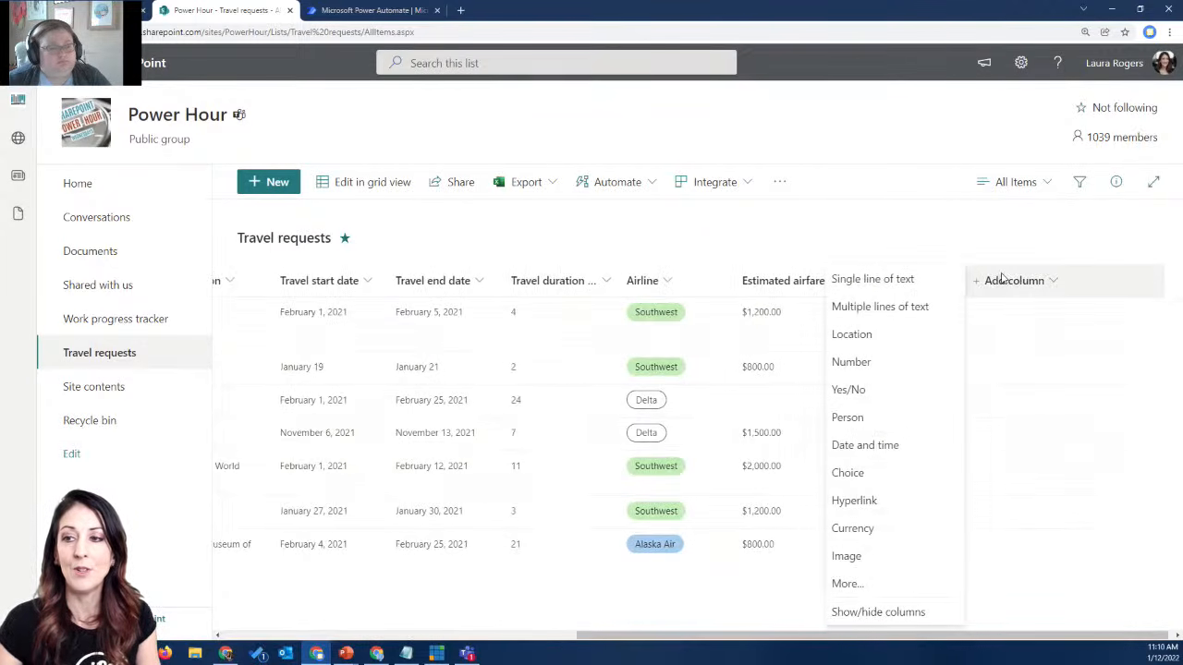
left_click(910, 614)
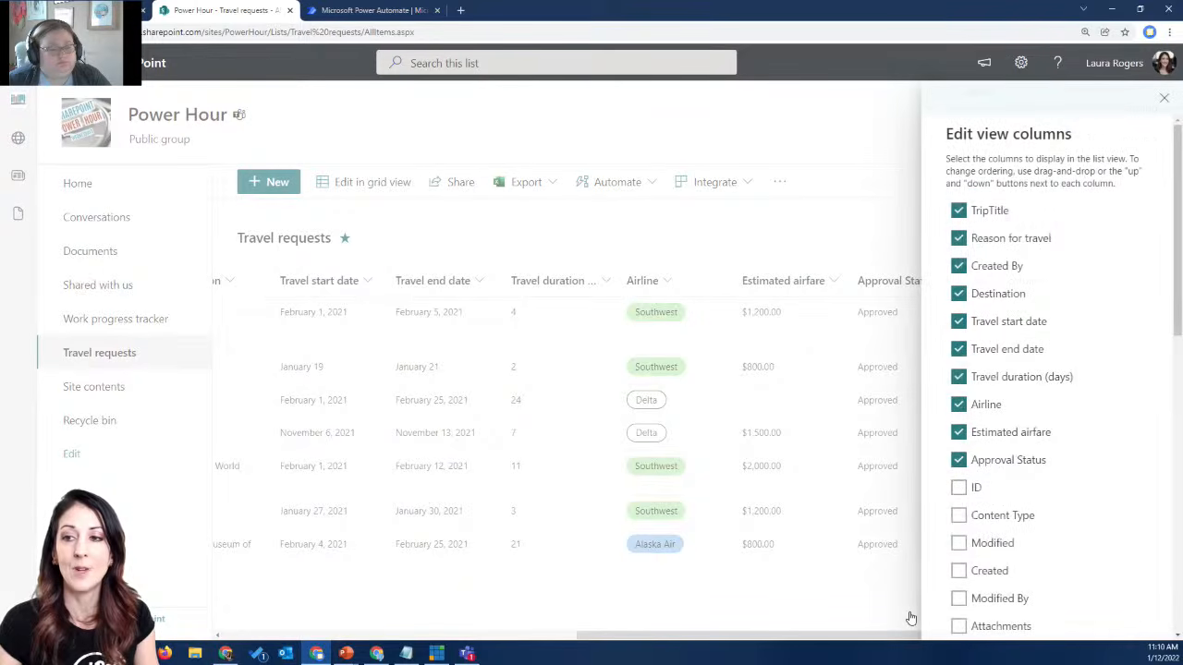
left_click(958, 433)
left_click(958, 404)
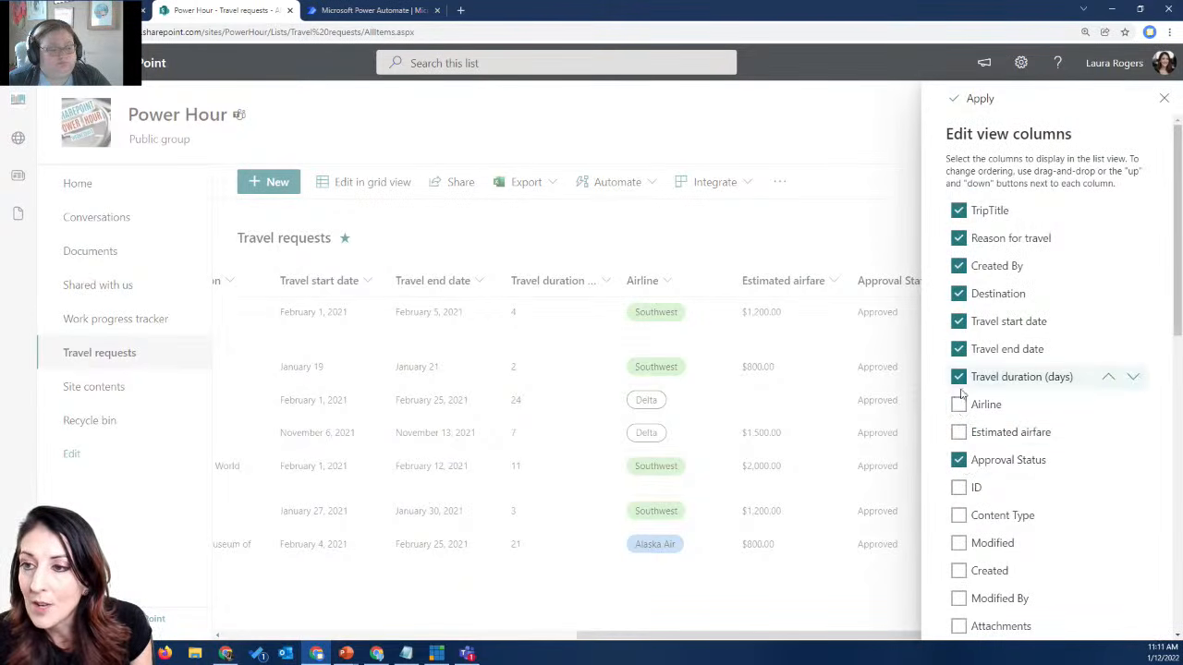
left_click(959, 294)
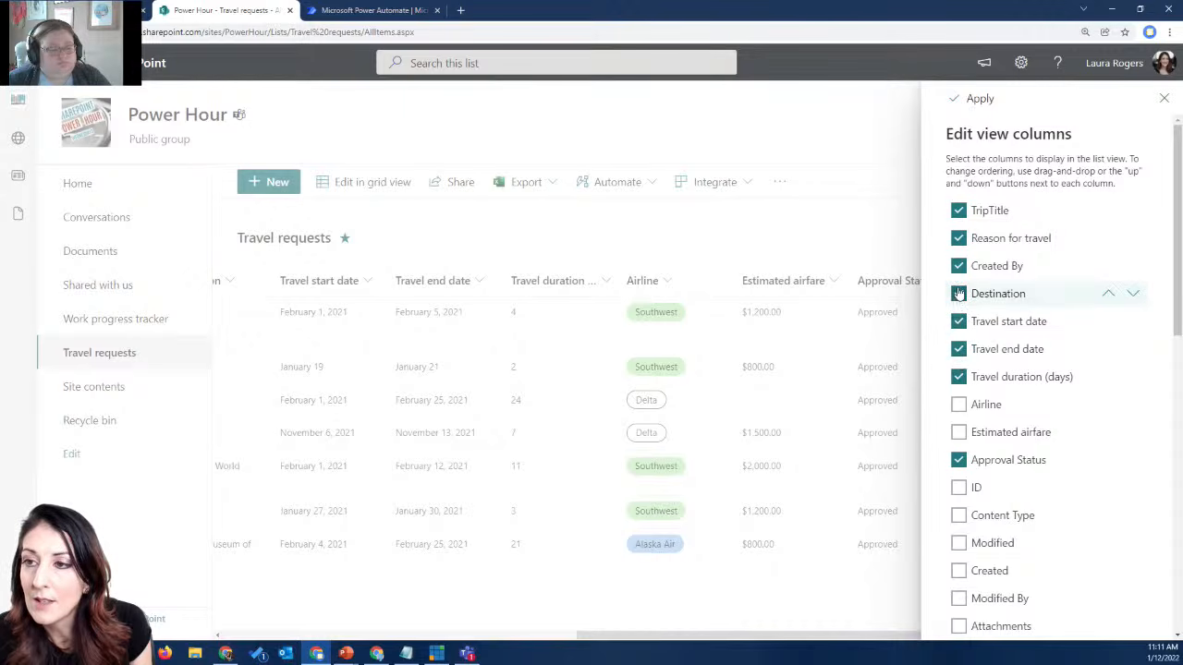
left_click(959, 238)
left_click(964, 98)
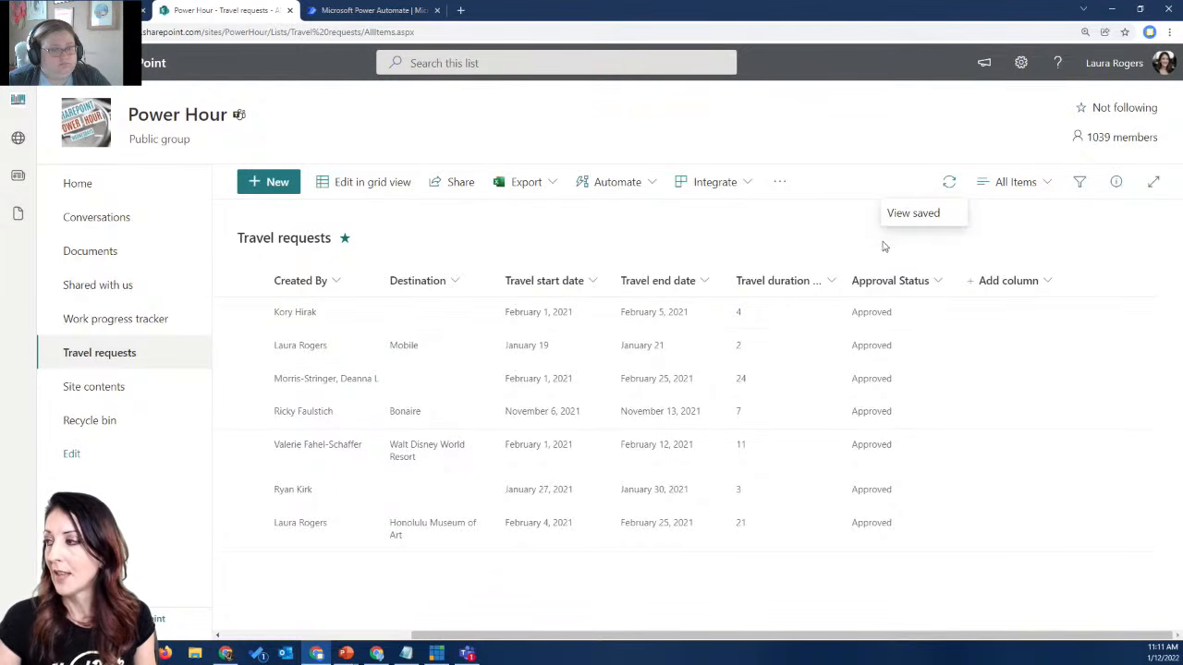
- Change the Mobile request's Reason for travel to 'going to the beach at gulf shores' and save
key("F5")
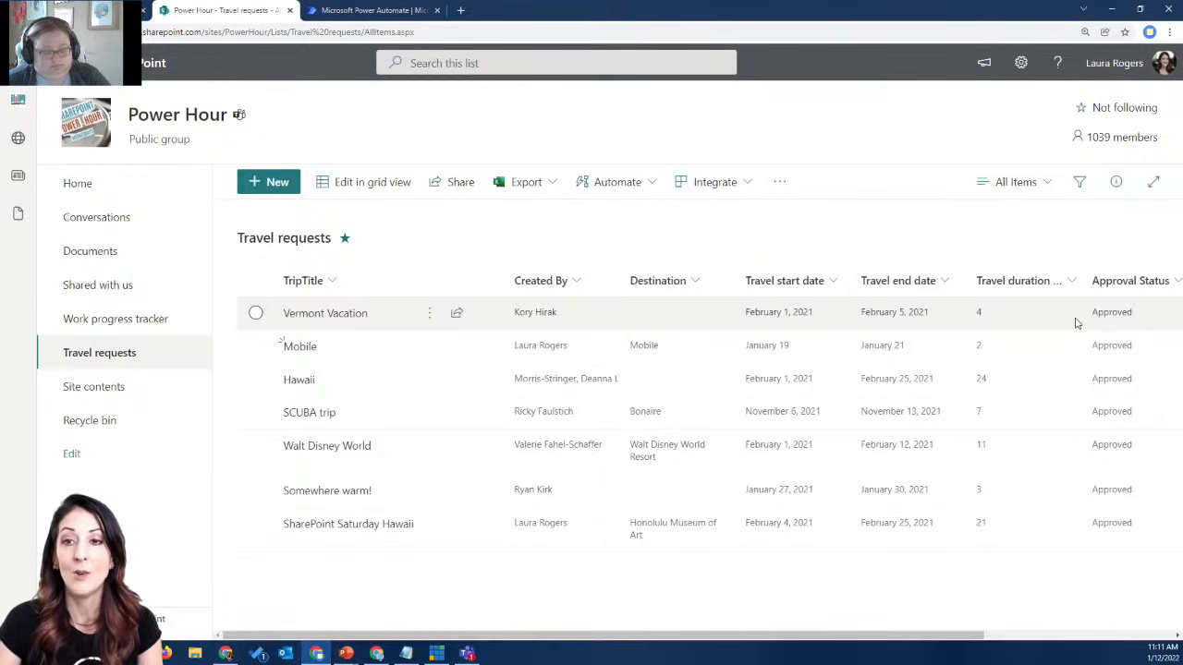
left_click(429, 349)
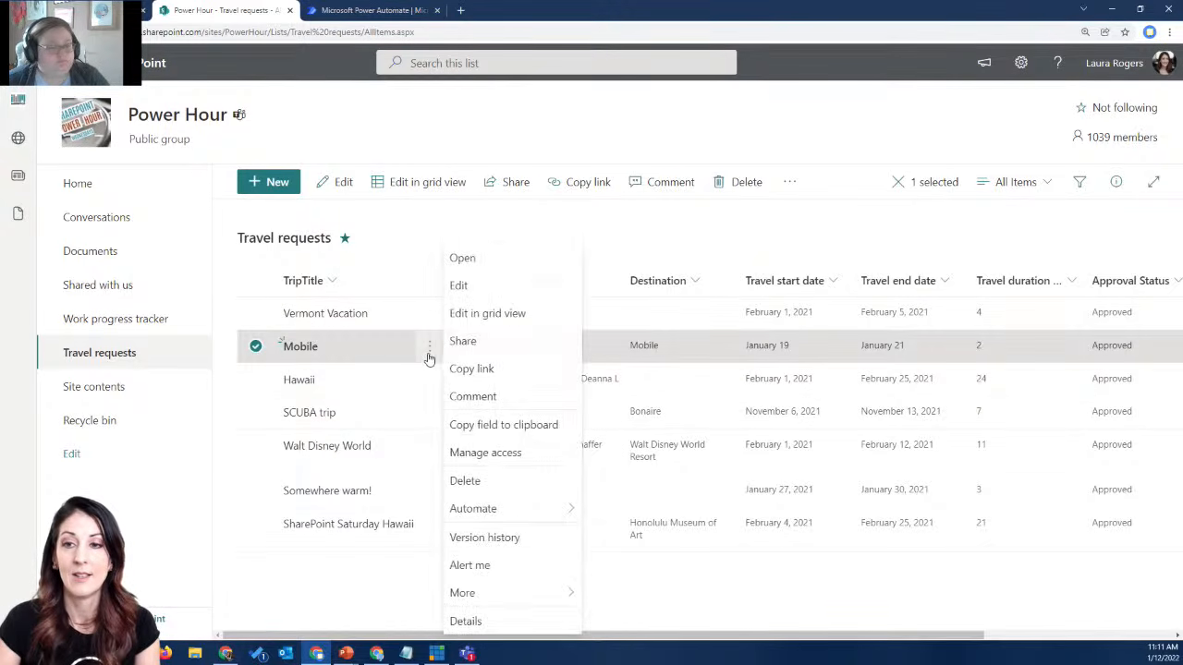
left_click(483, 287)
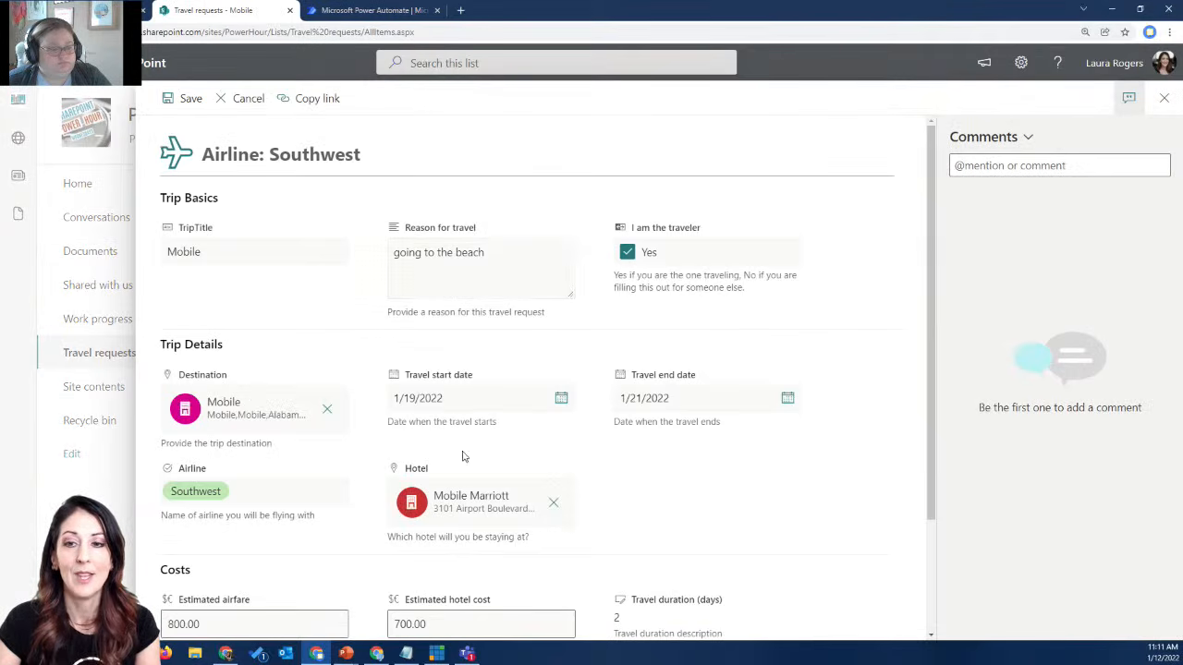
left_click(503, 255)
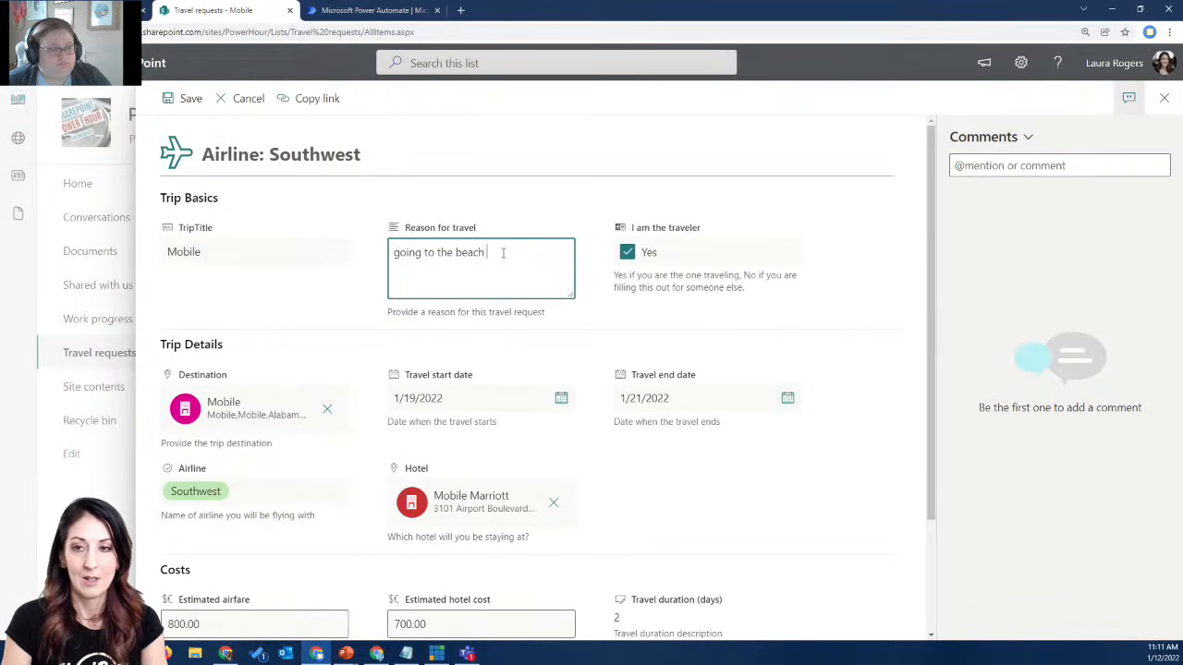
type("at gulf")
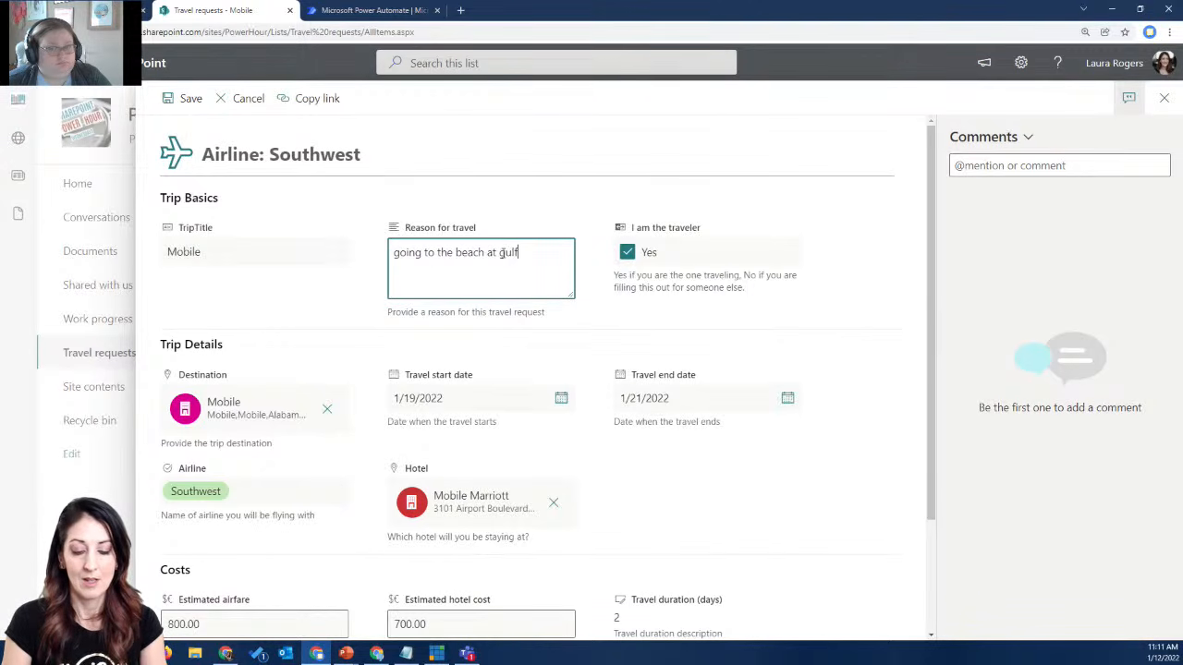
type(" shores")
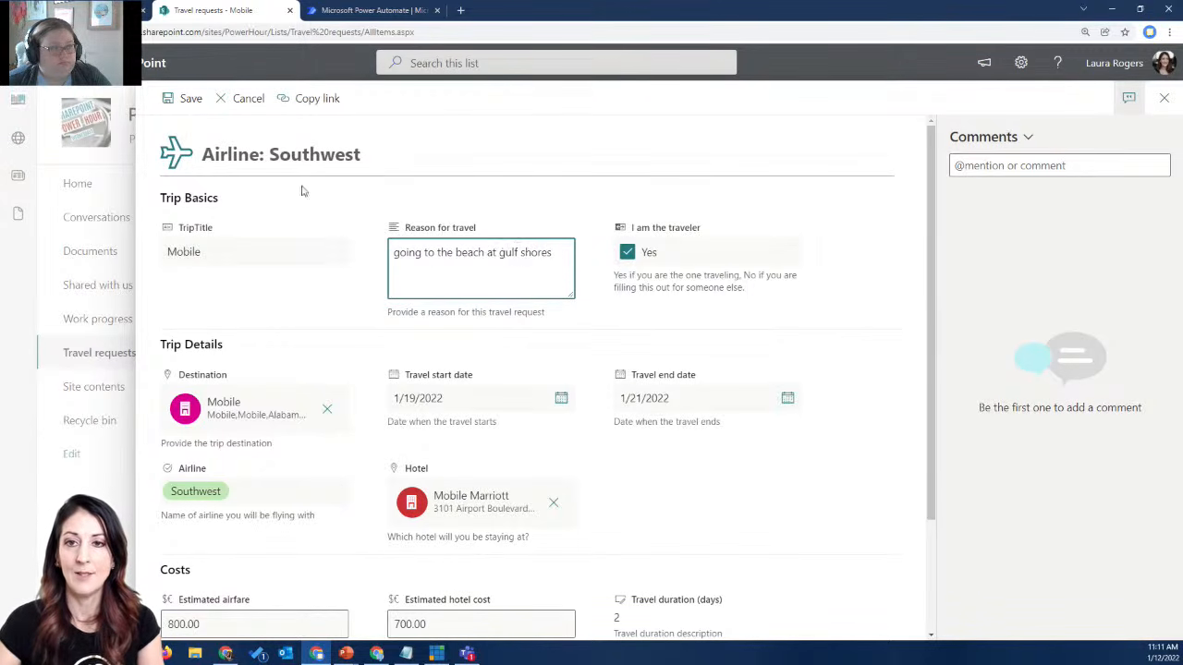
left_click(189, 108)
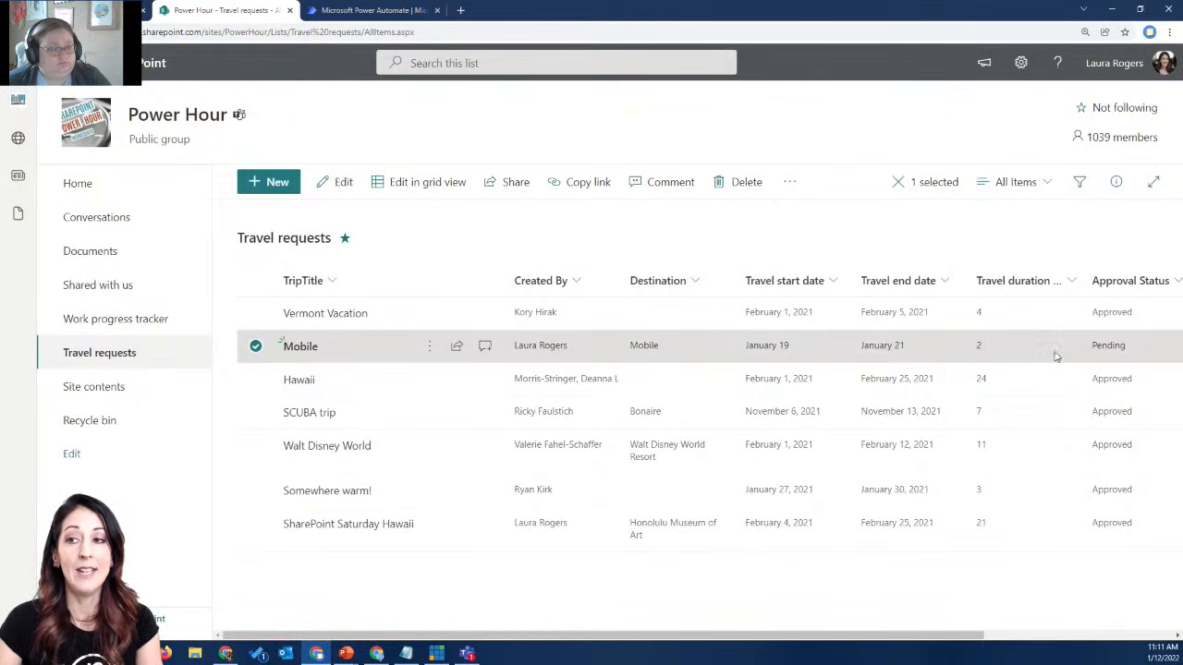
- Post the Travel requests list's web address in the Teams meeting chat
left_click(505, 242)
left_click(437, 33)
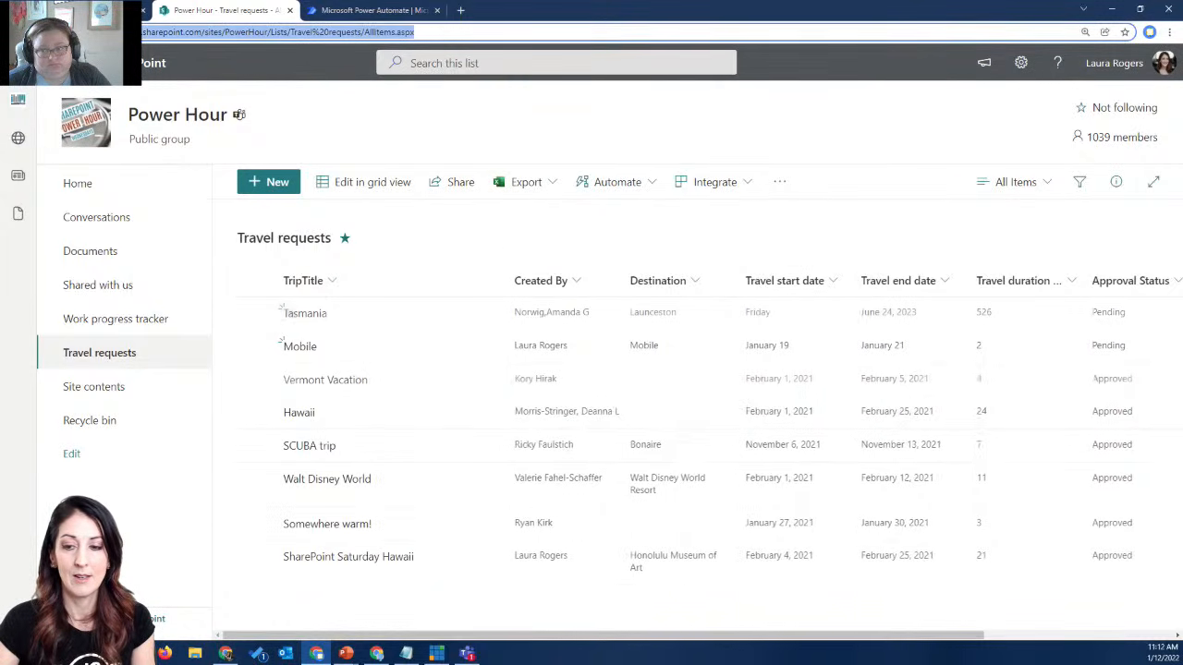
key("alt+Tab")
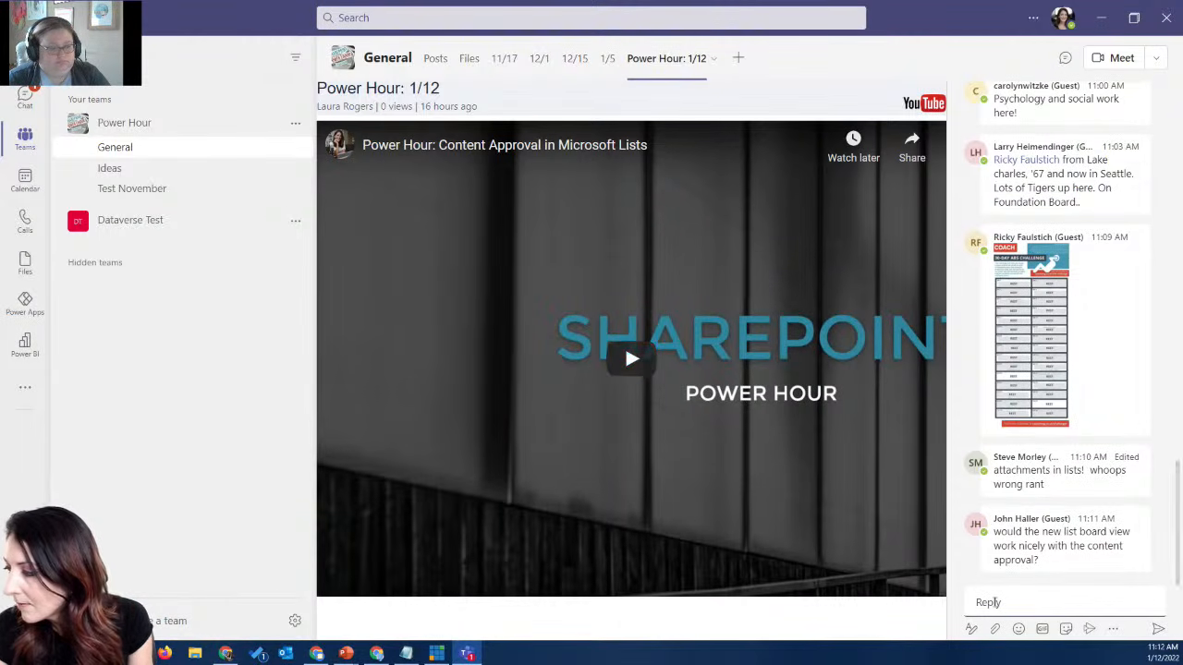
key("ctrl+v")
key("Return")
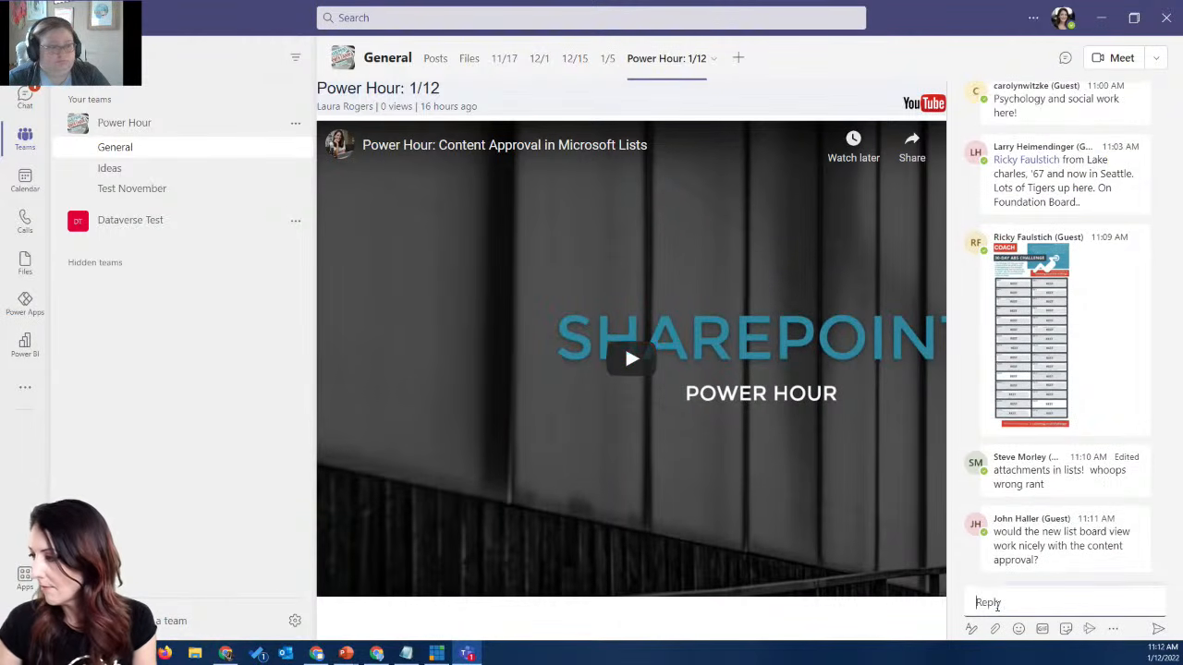
- Move Teams aside and refresh the list, now showing the Tasmania request as Pending
key("alt+Tab")
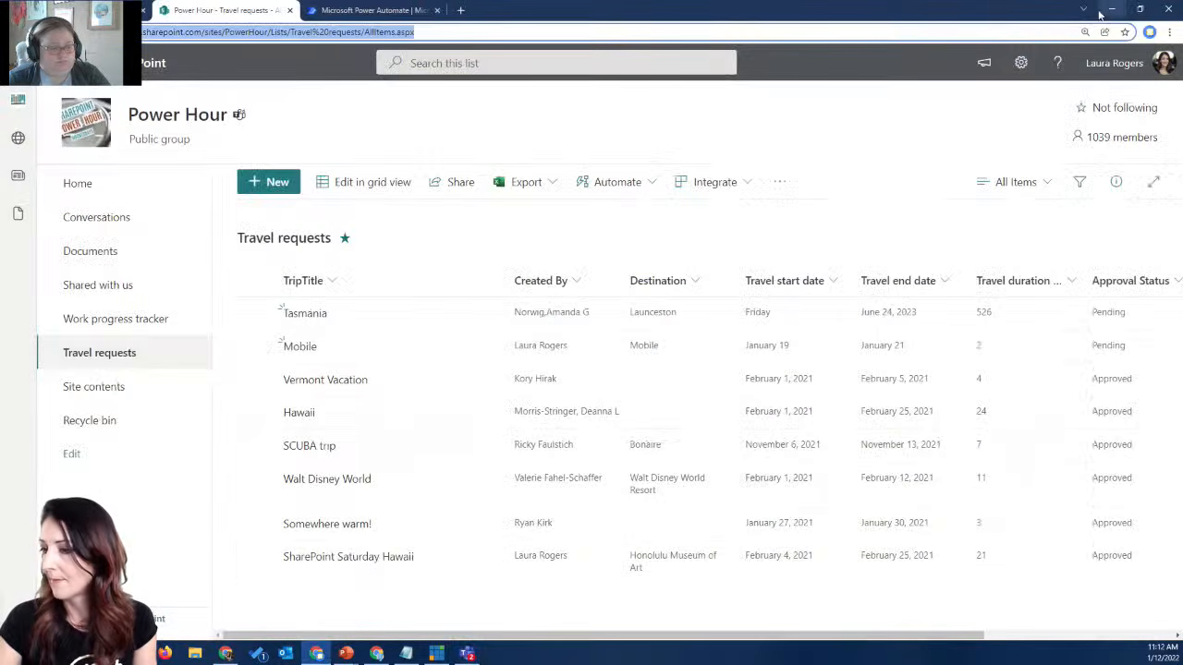
key("alt+Tab")
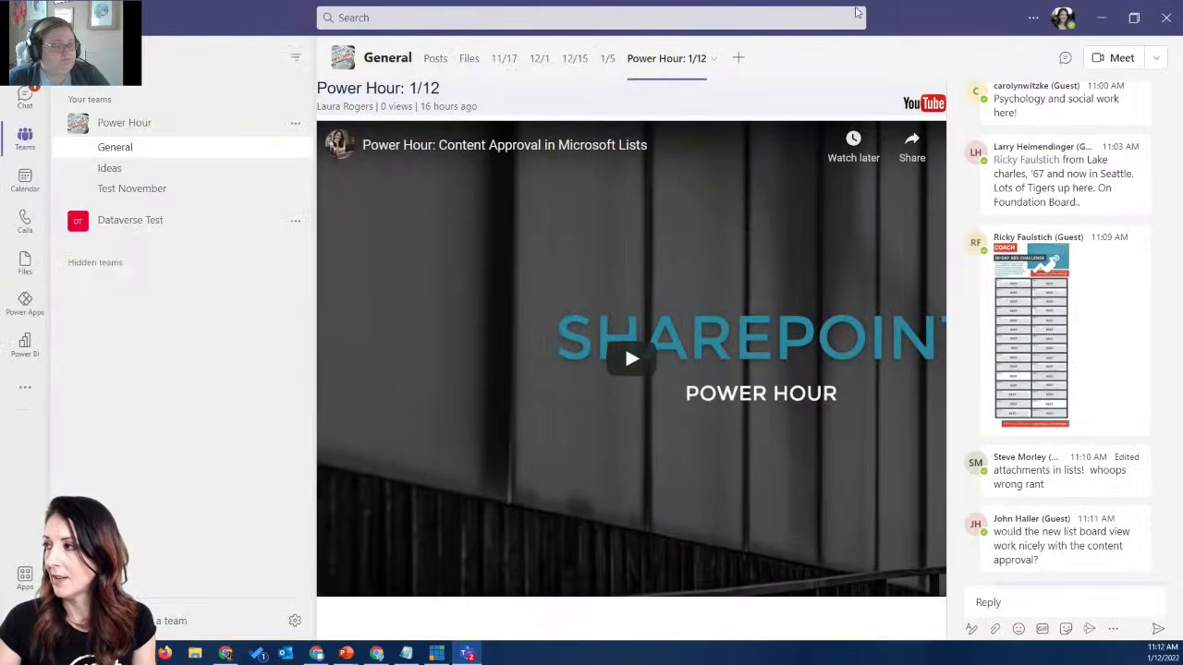
left_click_drag(894, 16, 0, 55)
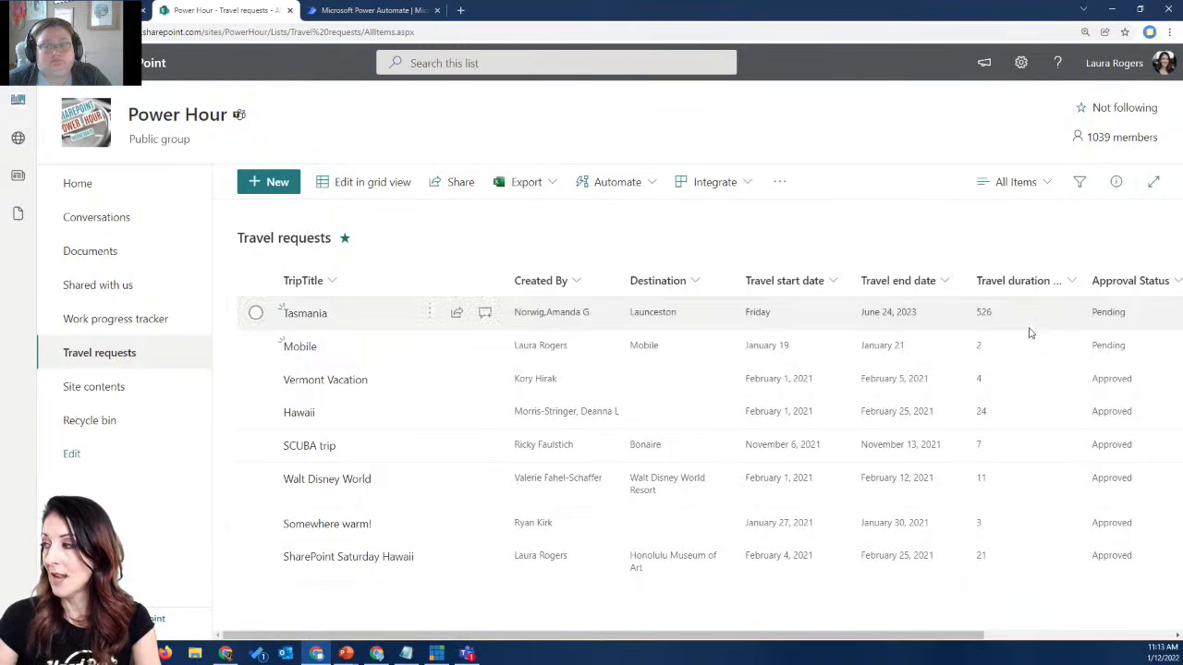
key("F5")
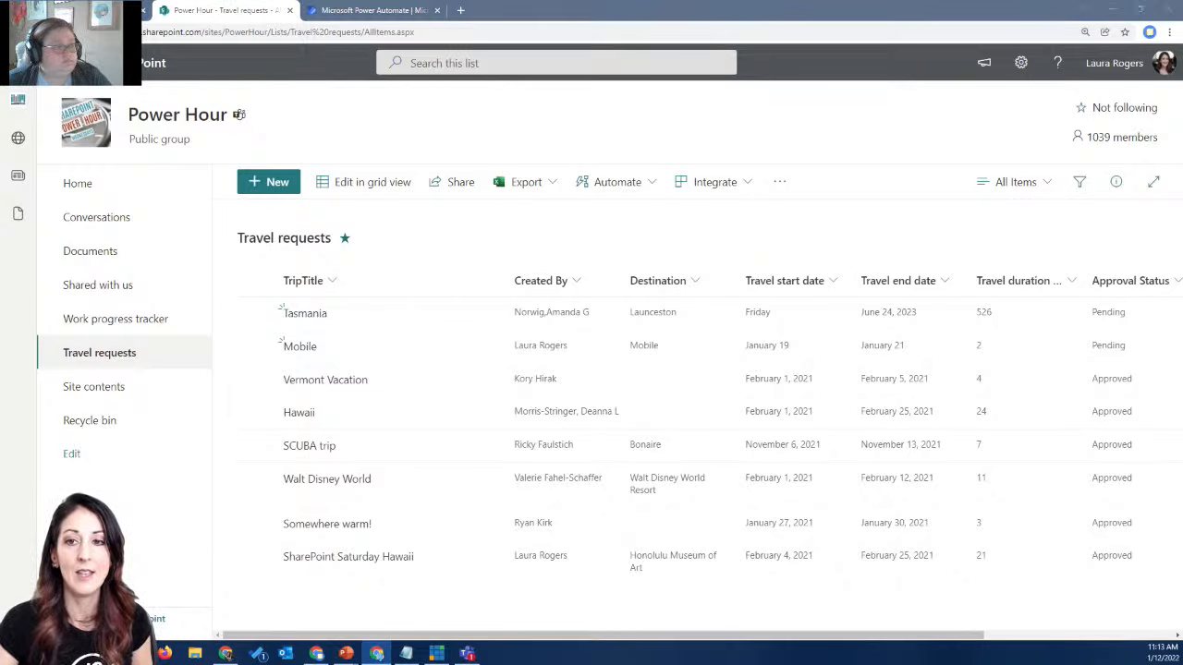
- Widen the second user's window to show Approval Status and view Mobile's details, still Approved
left_click_drag(0, 55, 589, 87)
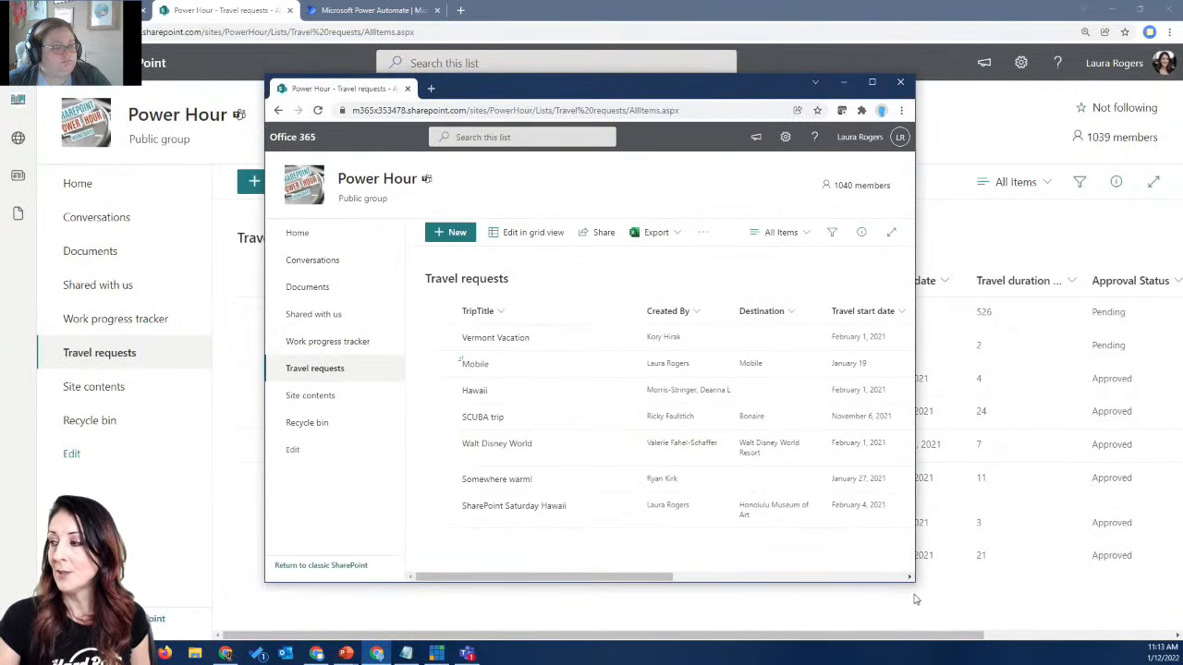
left_click_drag(913, 582, 1111, 610)
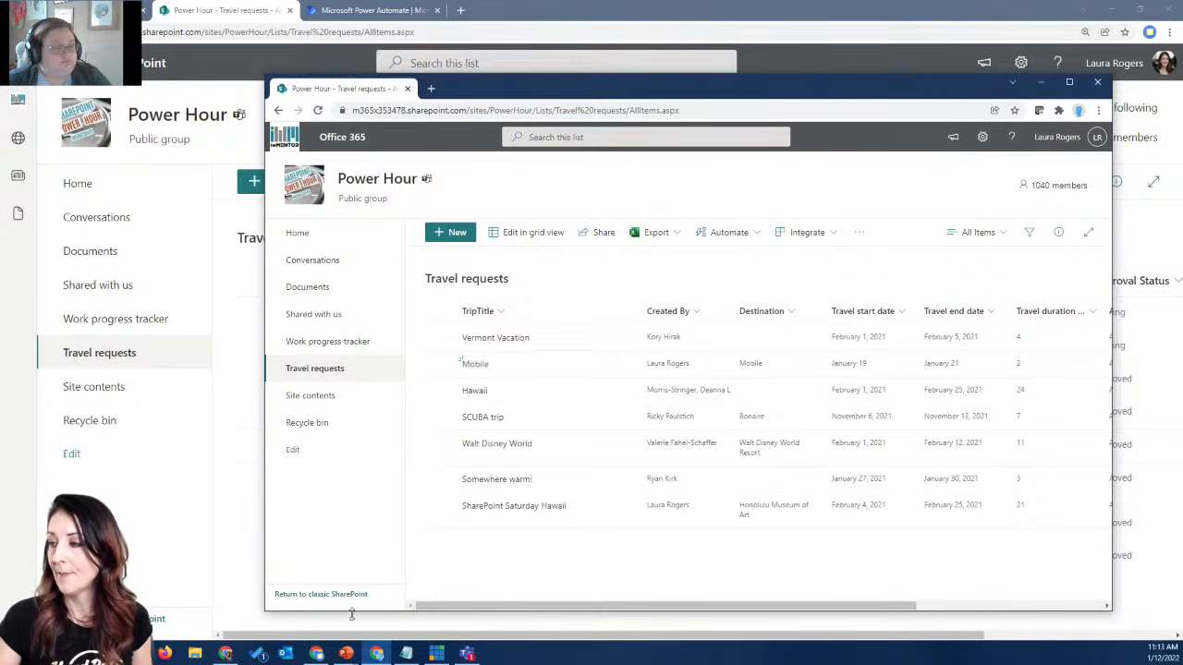
left_click_drag(266, 612, 85, 608)
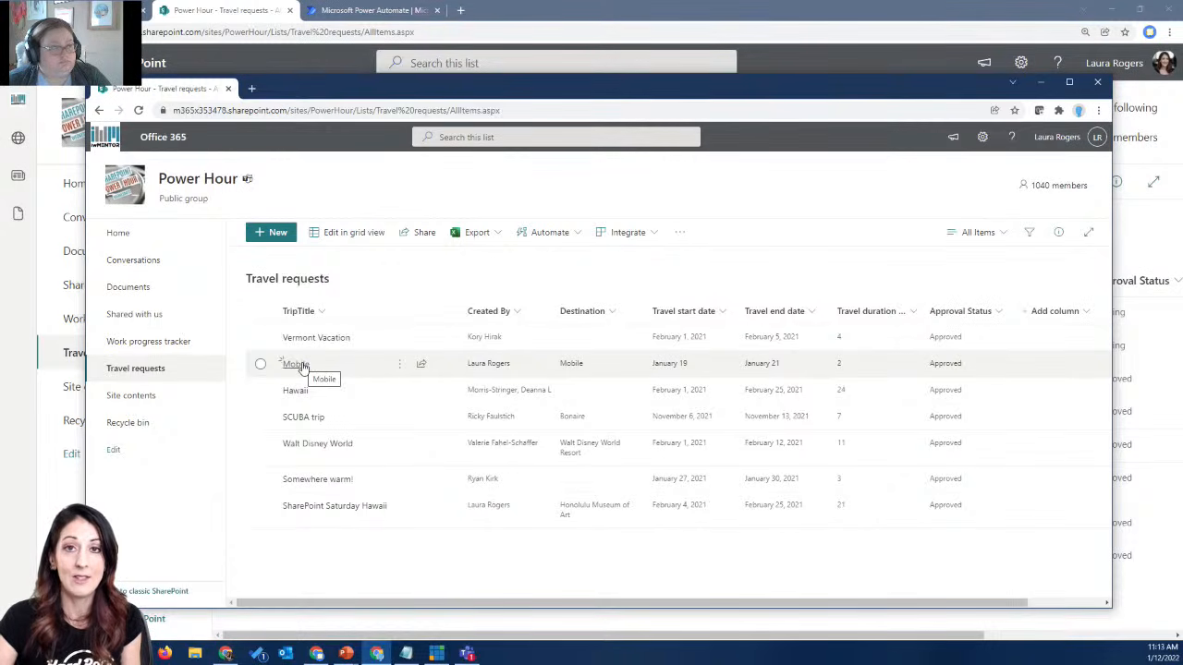
left_click(297, 365)
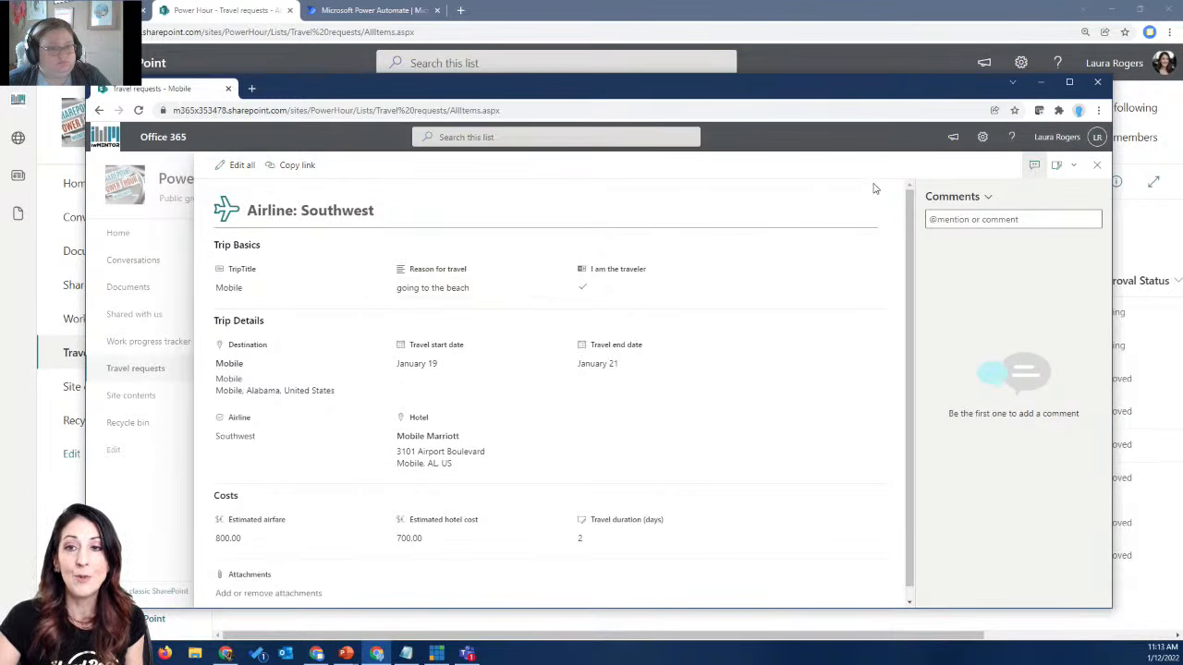
left_click(1097, 166)
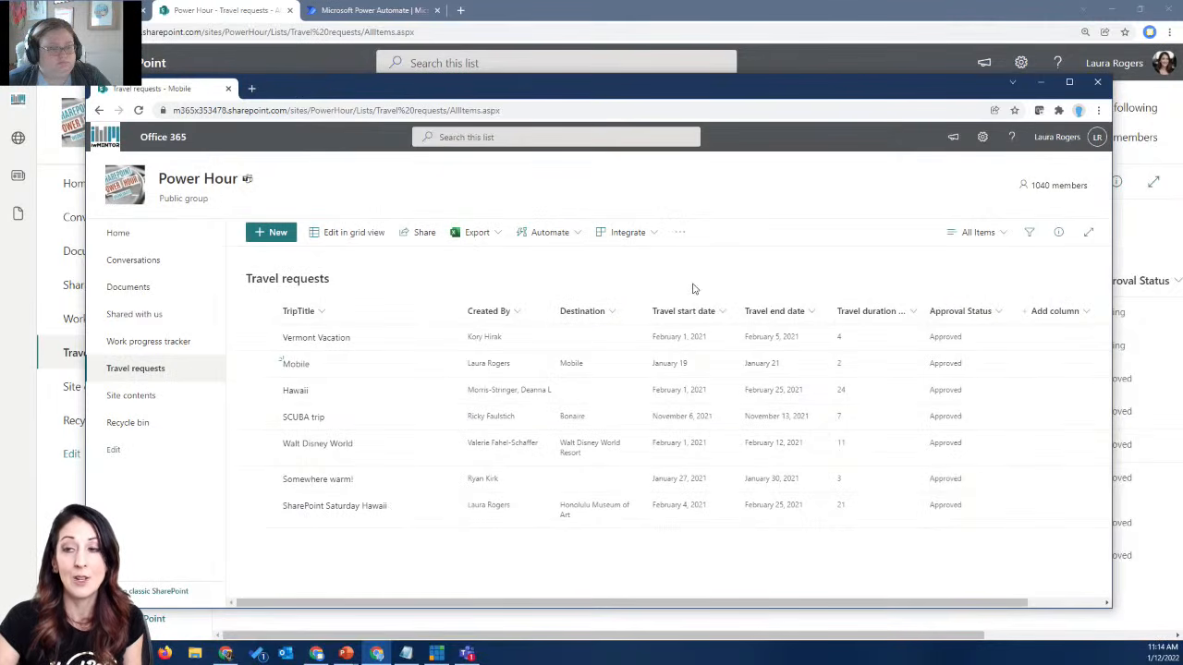
- Switch the view to My submissions, then Approve/reject Items, then back to My submissions
left_click(975, 234)
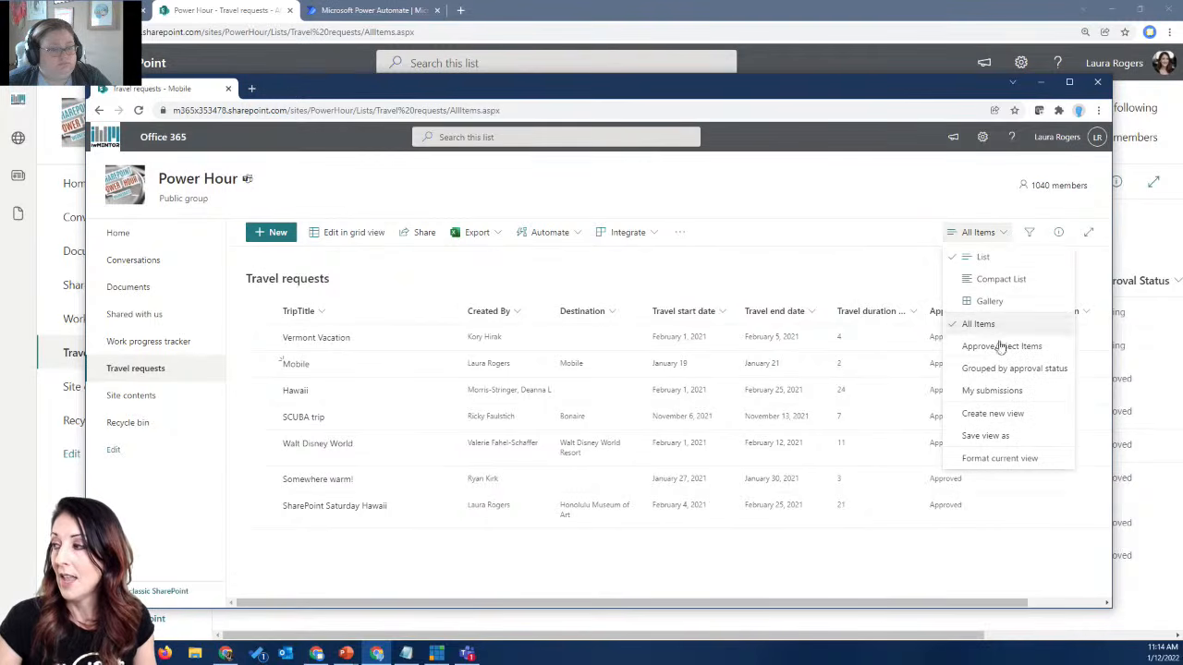
left_click(991, 391)
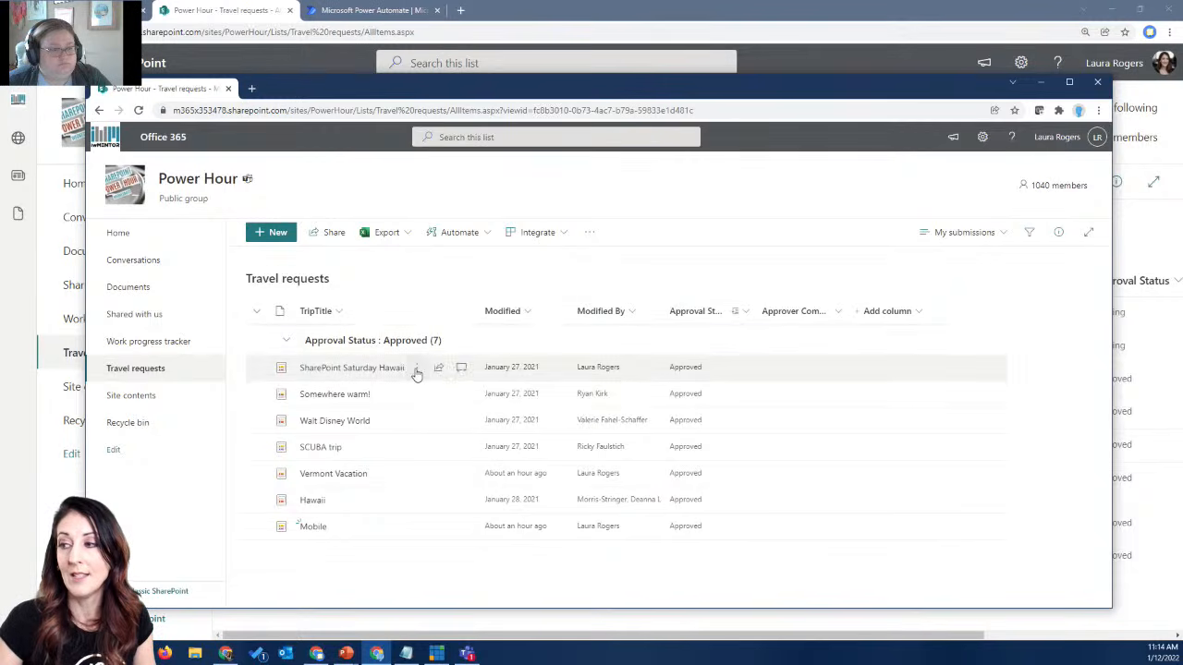
left_click(977, 234)
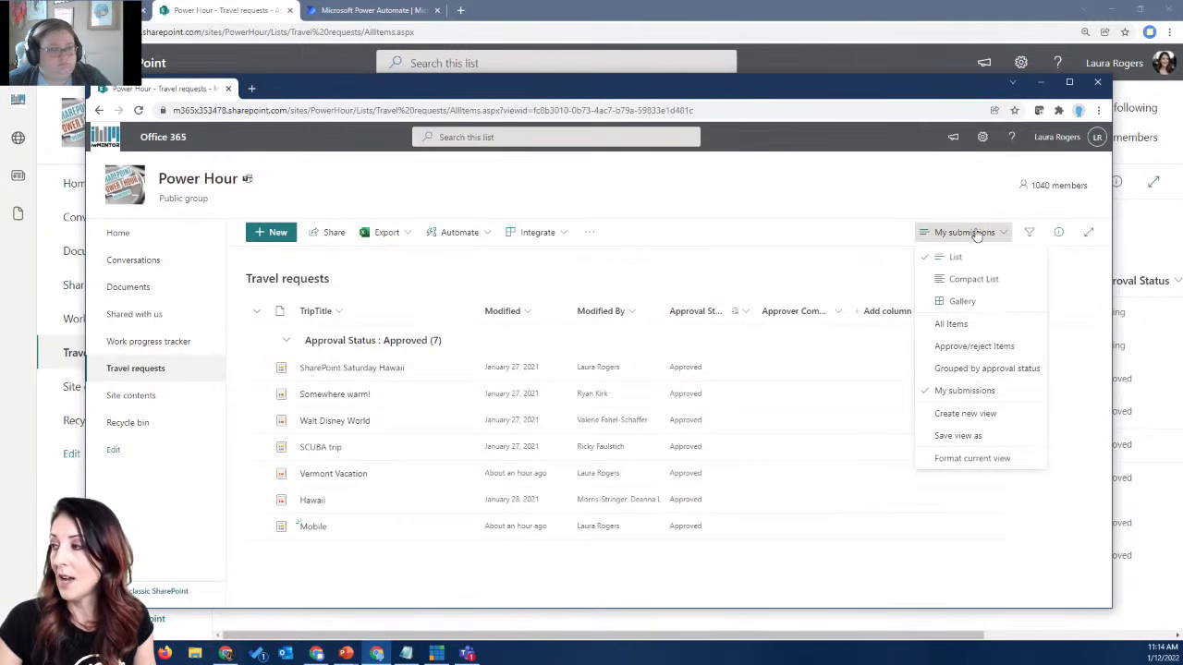
left_click(958, 348)
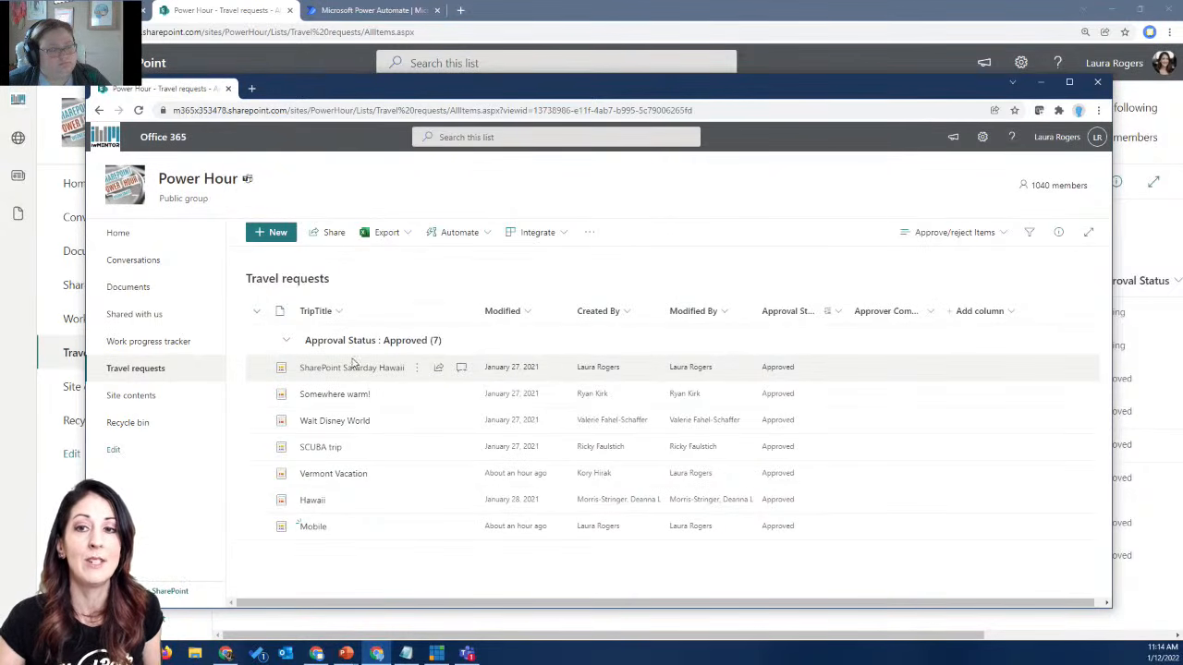
left_click(948, 231)
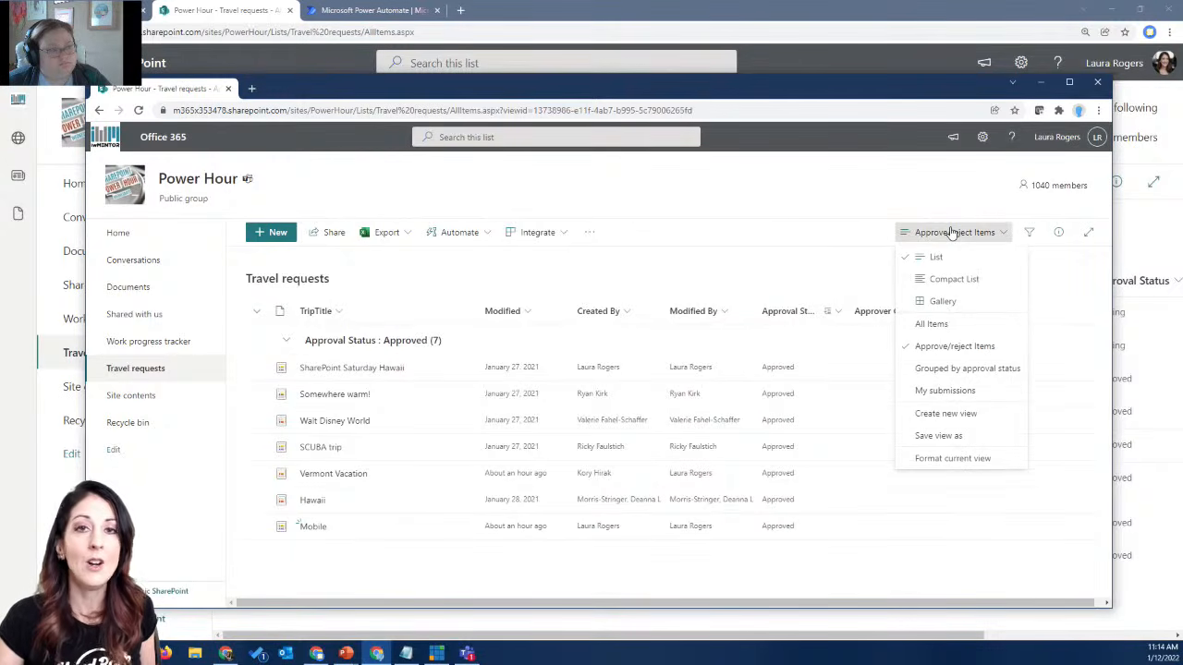
left_click(976, 391)
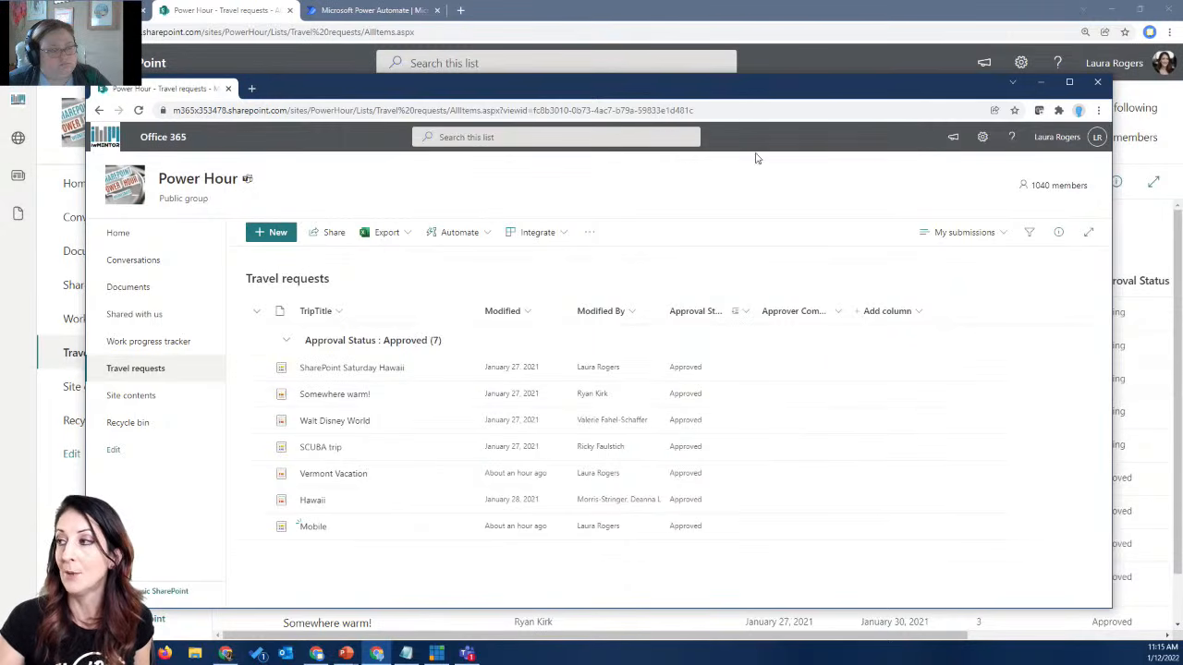
- Move the second window off screen and open Alert me for the Travel requests list
left_click_drag(735, 91, 0, 92)
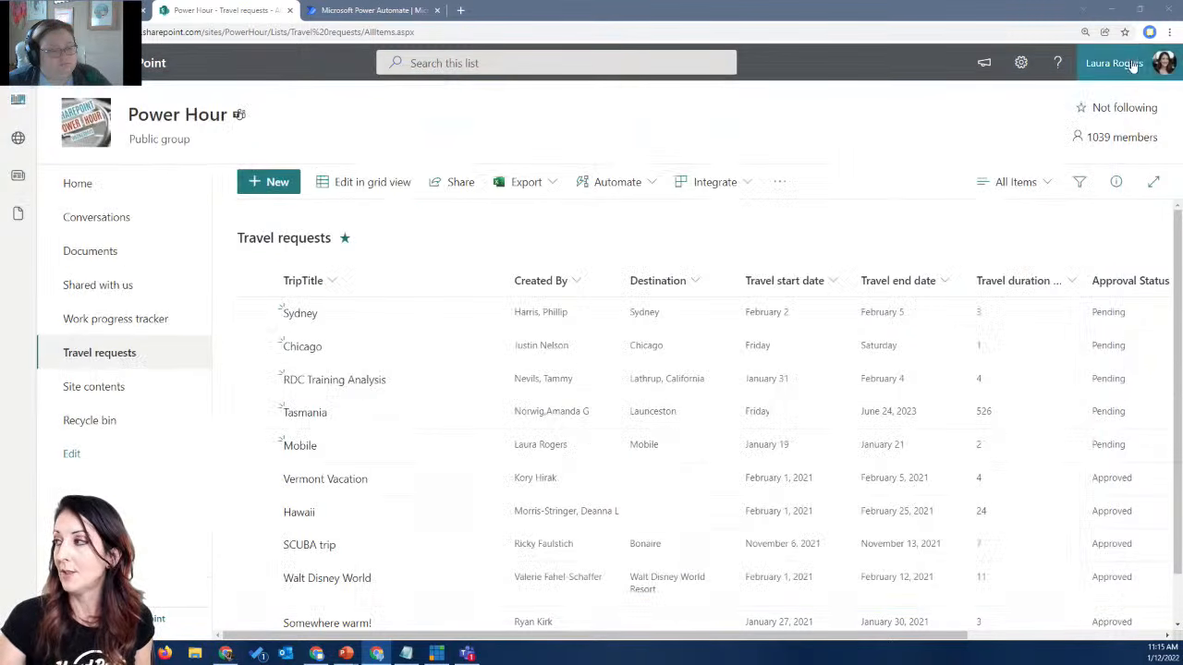
left_click(779, 183)
left_click(808, 222)
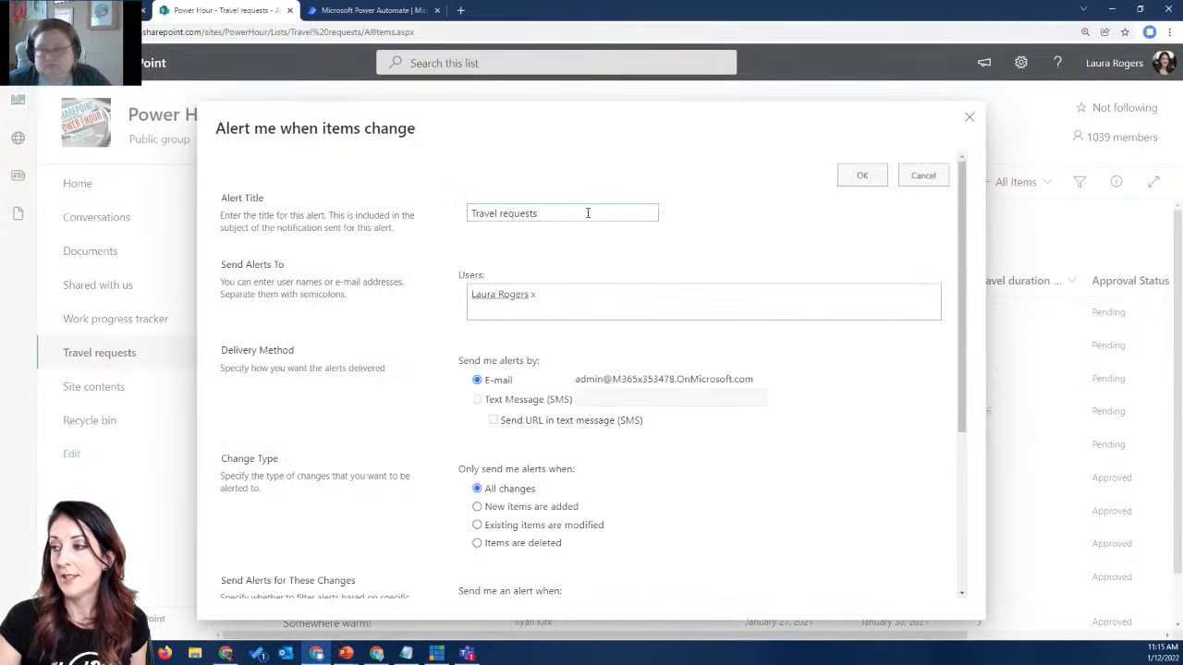
scroll(592, 494, "down", 2)
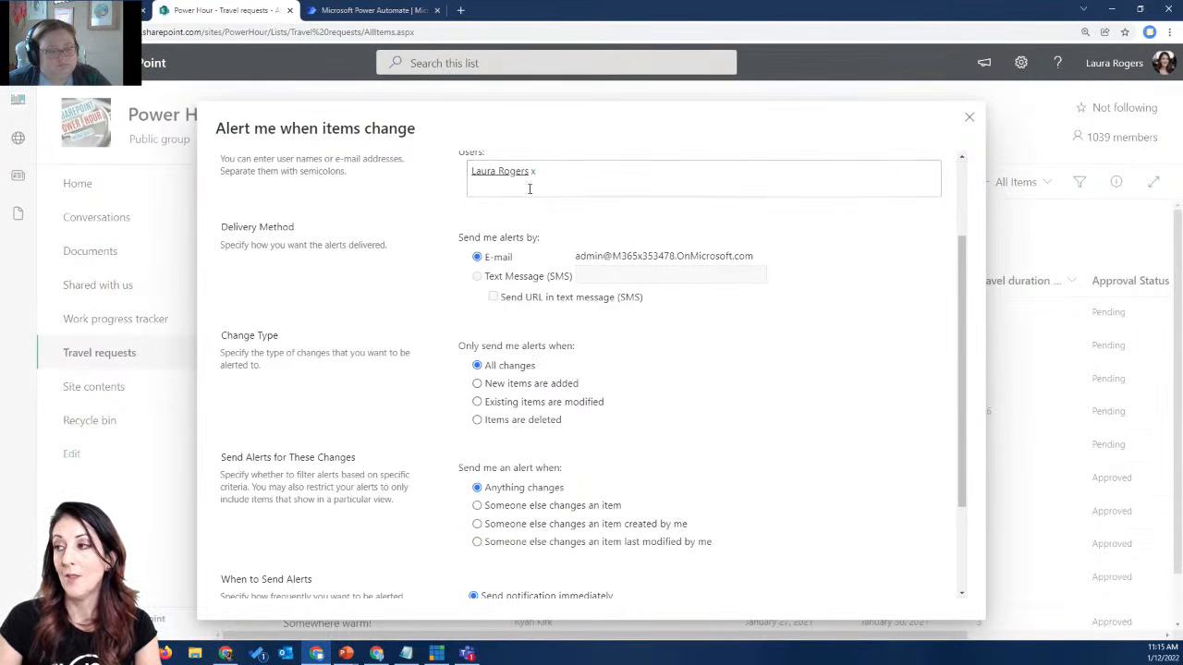
scroll(554, 213, "up", 2)
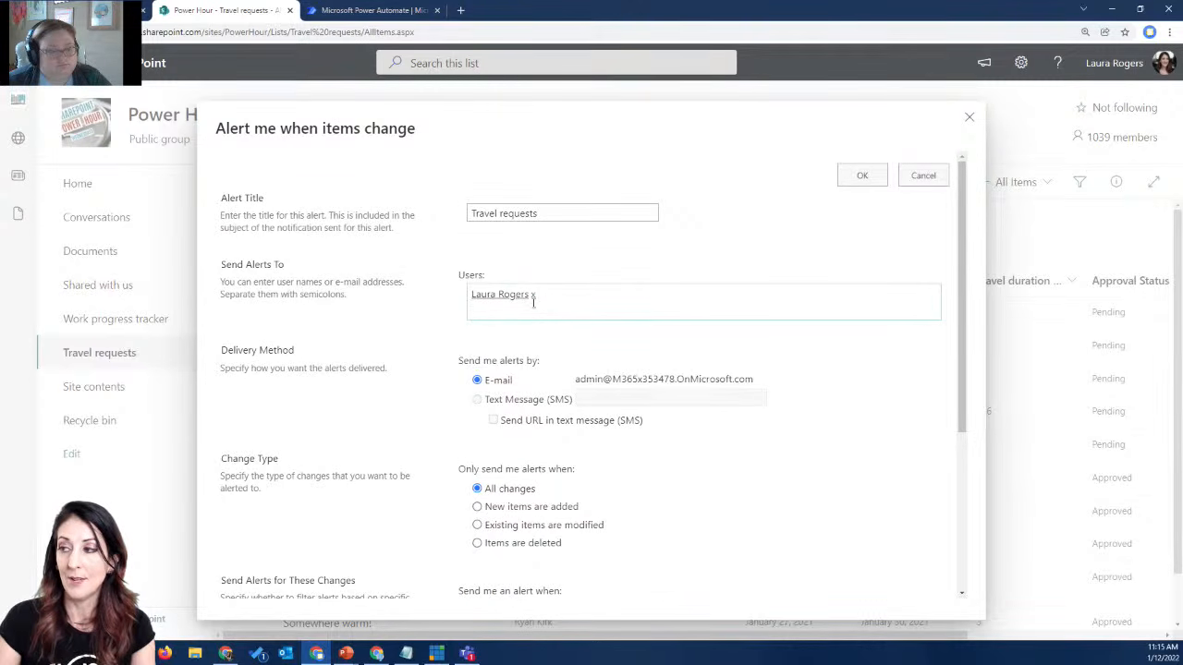
- Title the alert 'Travel requests to approve' and review its recipients and delivery options
left_click(563, 213)
type("to appr")
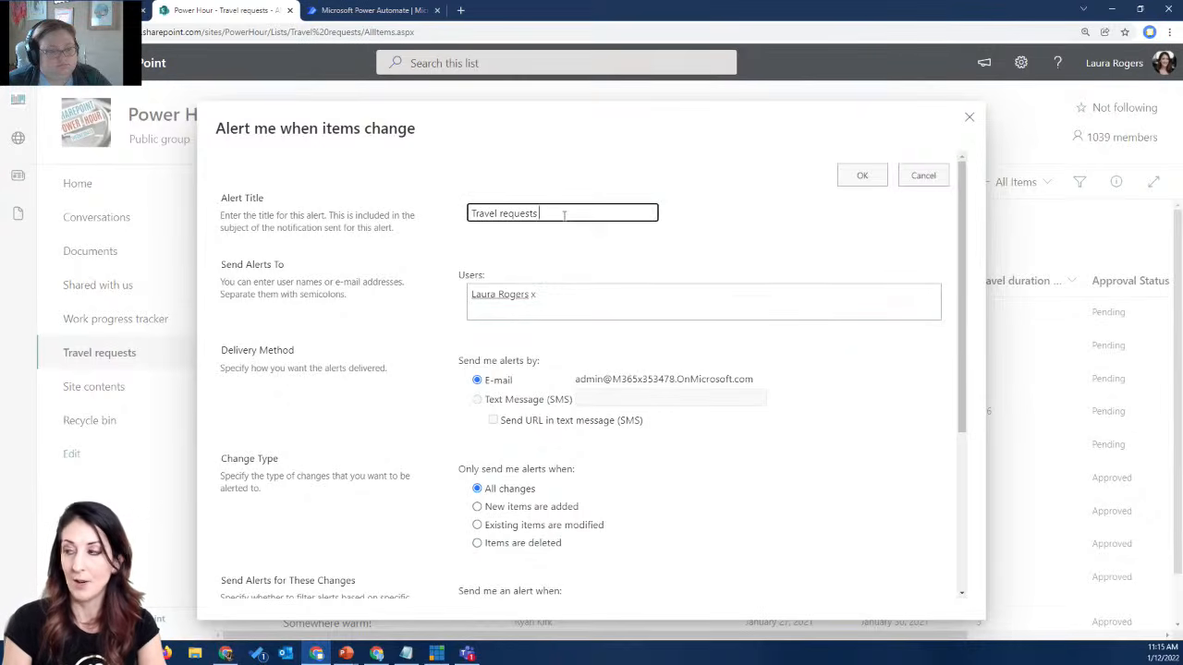
type("ove")
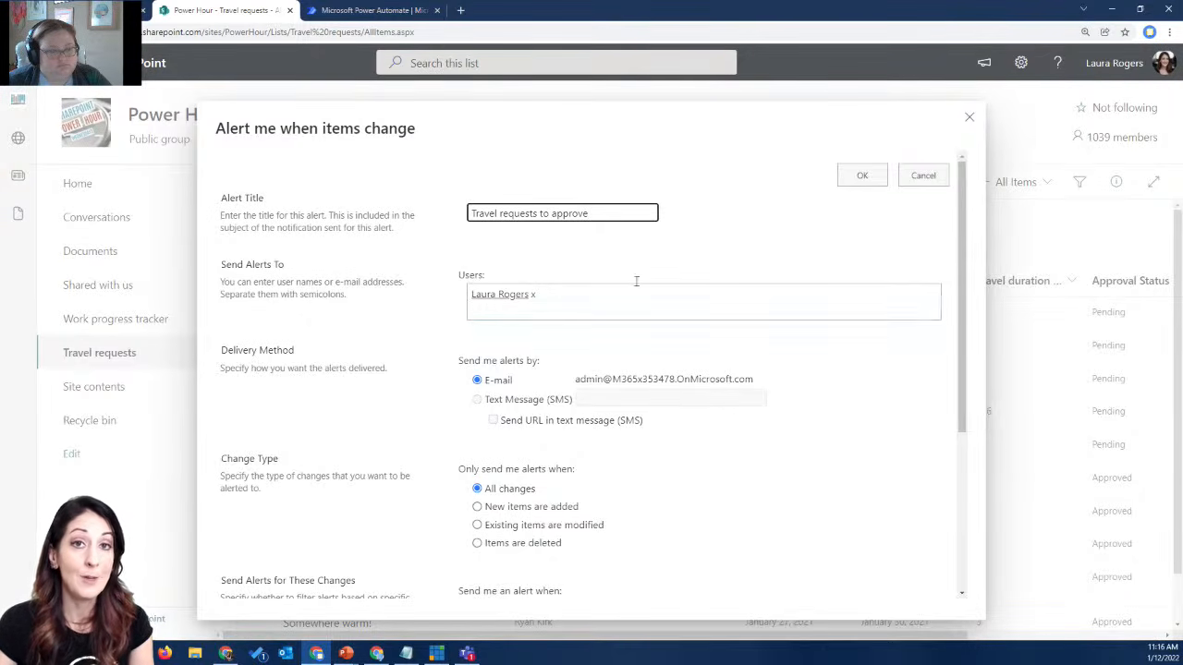
left_click(587, 295)
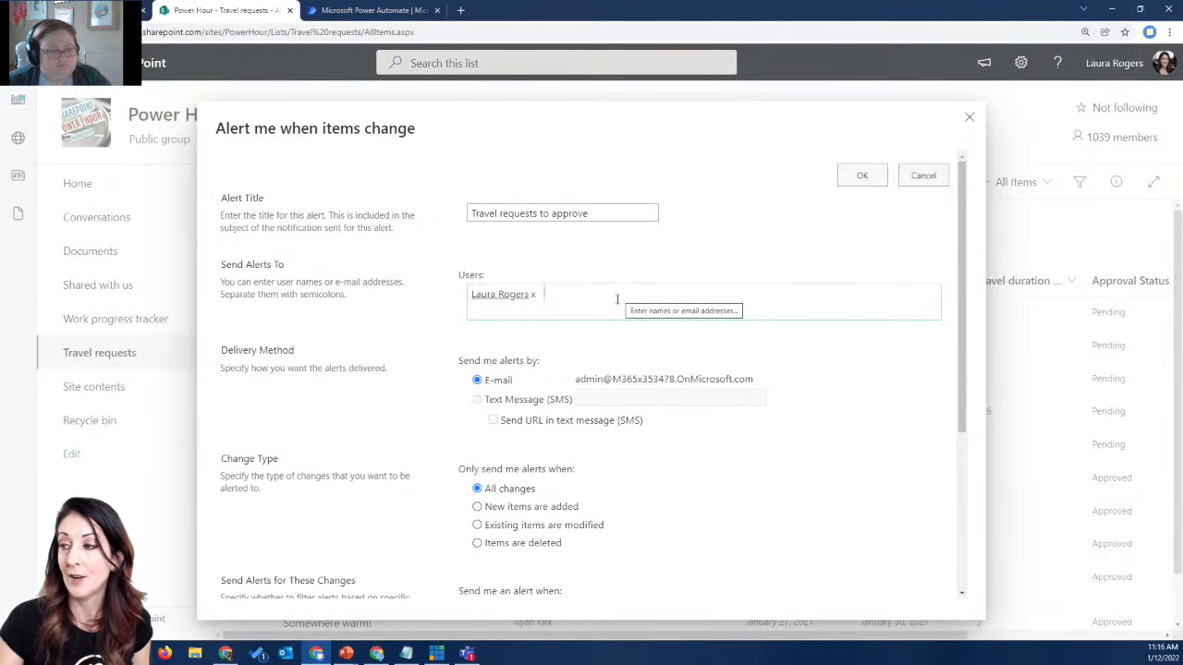
scroll(647, 485, "down", 2)
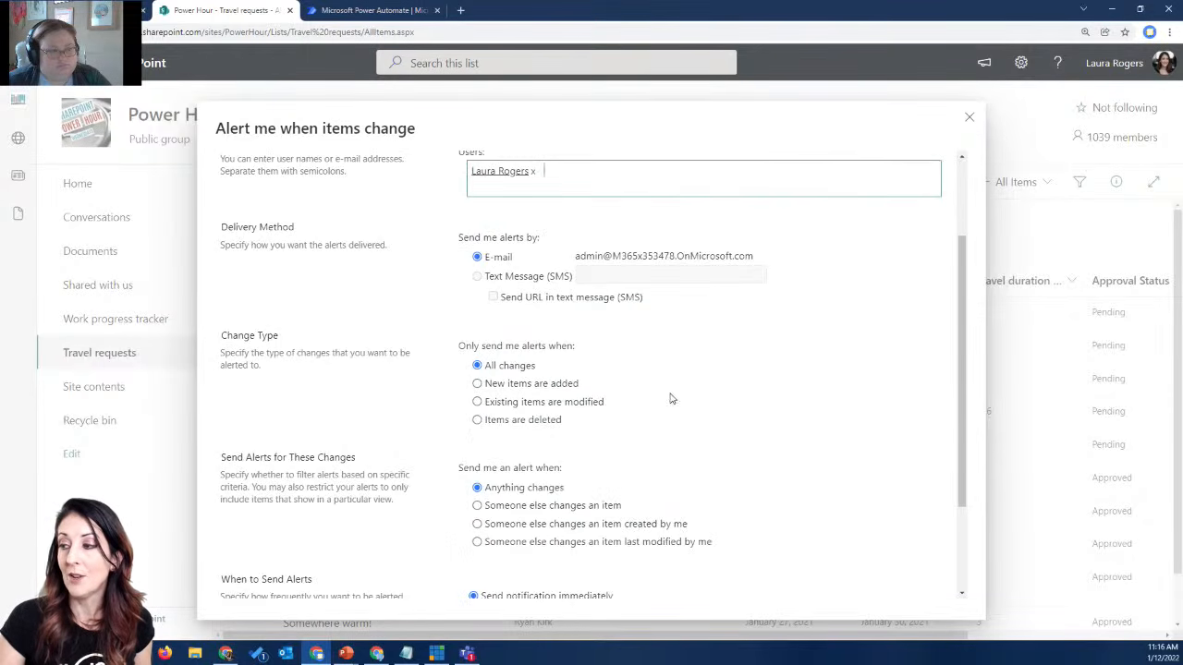
scroll(671, 398, "down", 2)
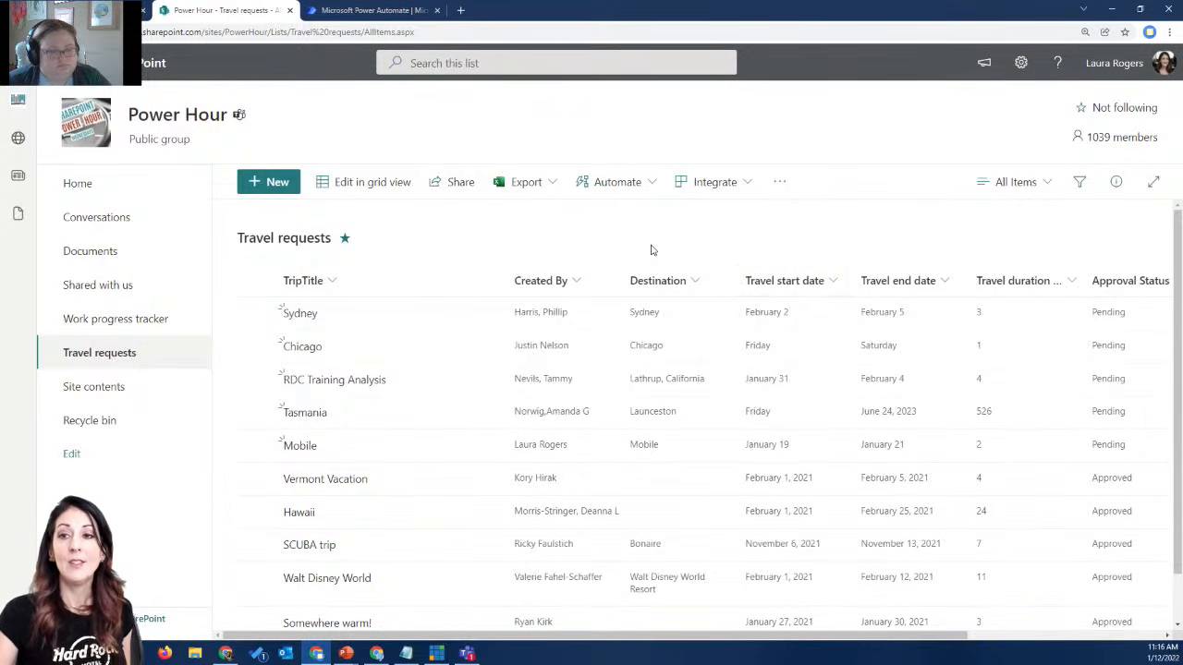
- Drag the second user's My submissions window back over the list
mouse_move(622, 268)
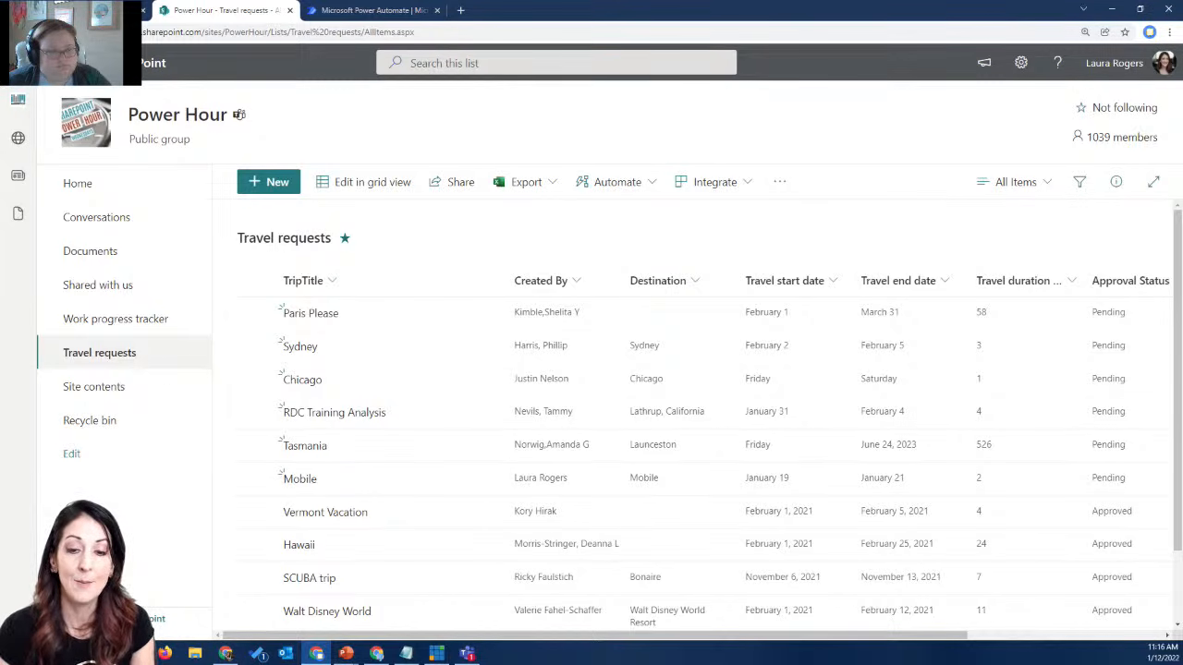
left_click_drag(0, 60, 831, 55)
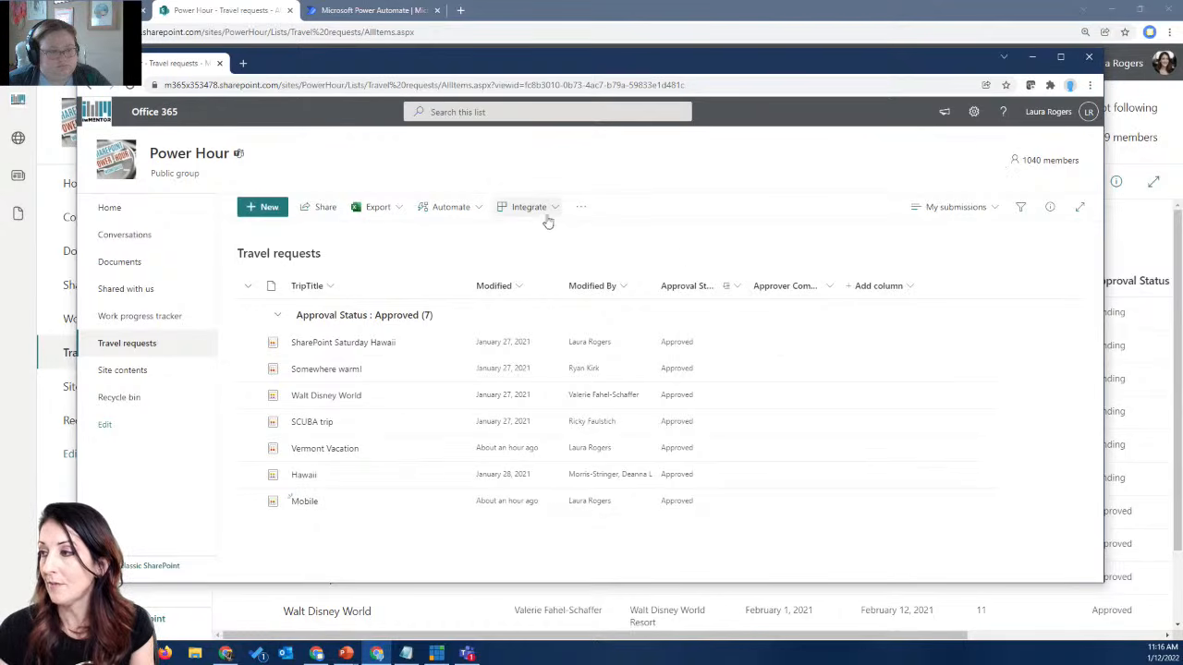
- Start an Alert me for the list, review its options, then cancel without saving
left_click(582, 208)
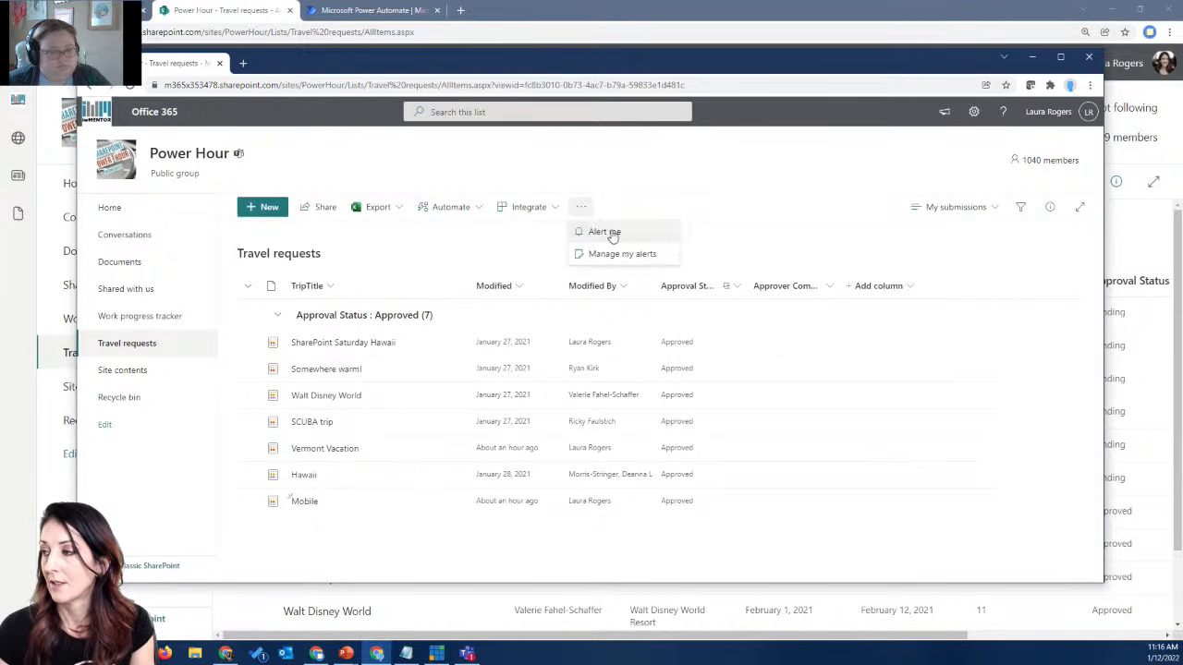
left_click(606, 232)
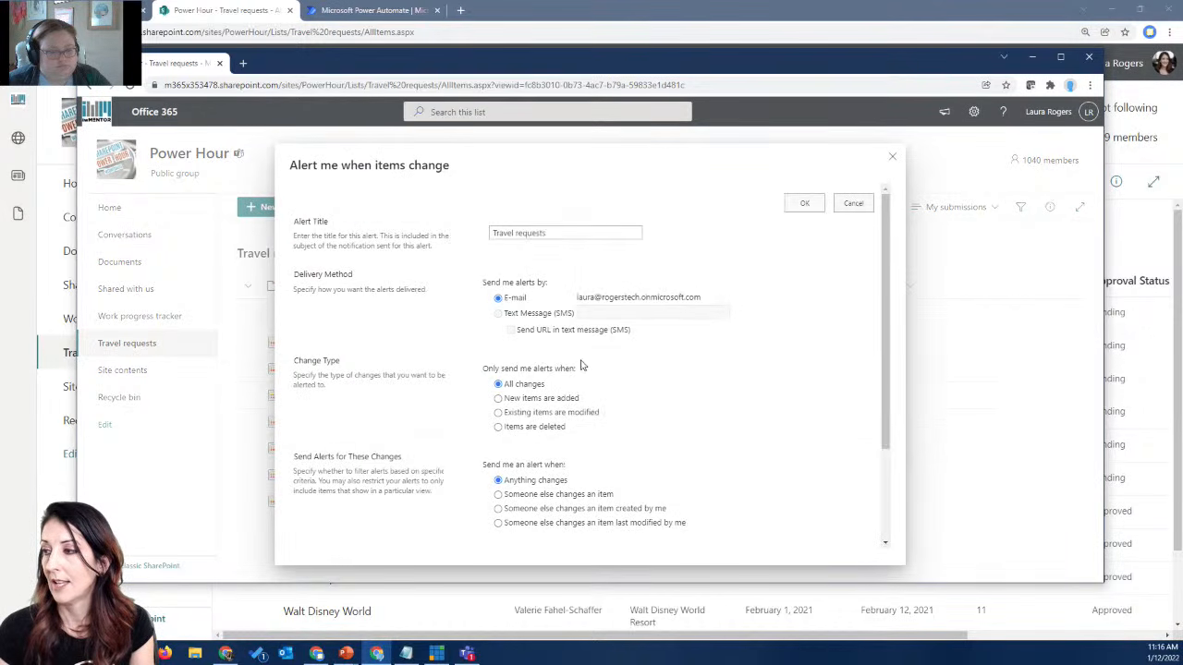
scroll(648, 397, "down", 3)
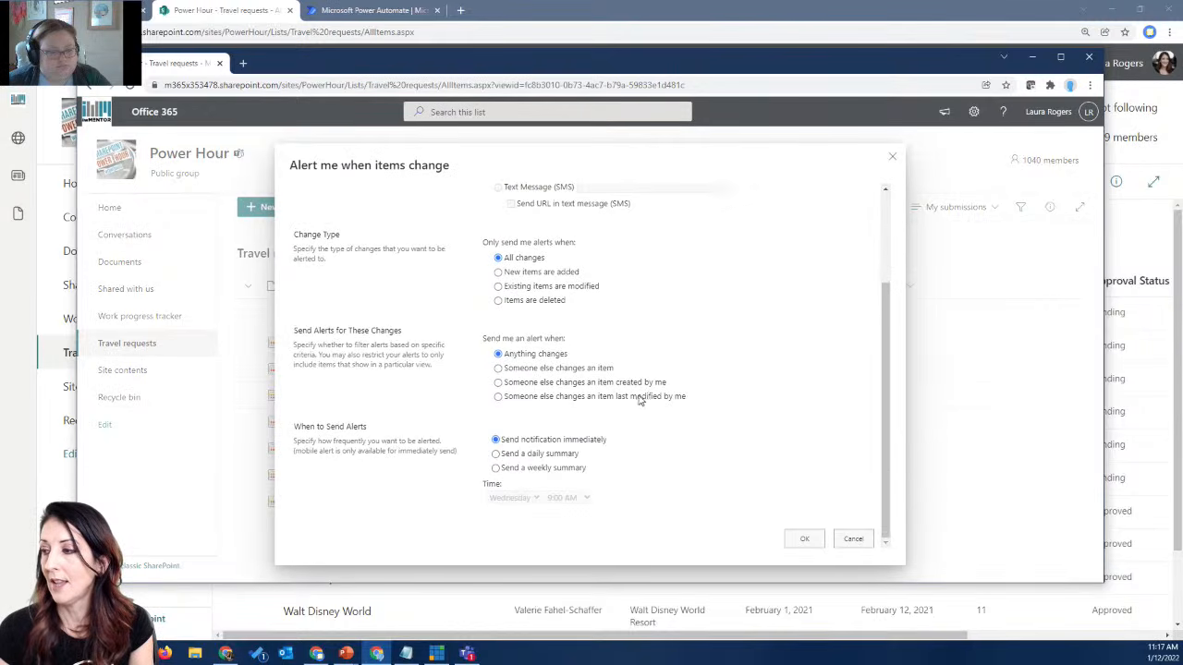
scroll(571, 404, "up", 3)
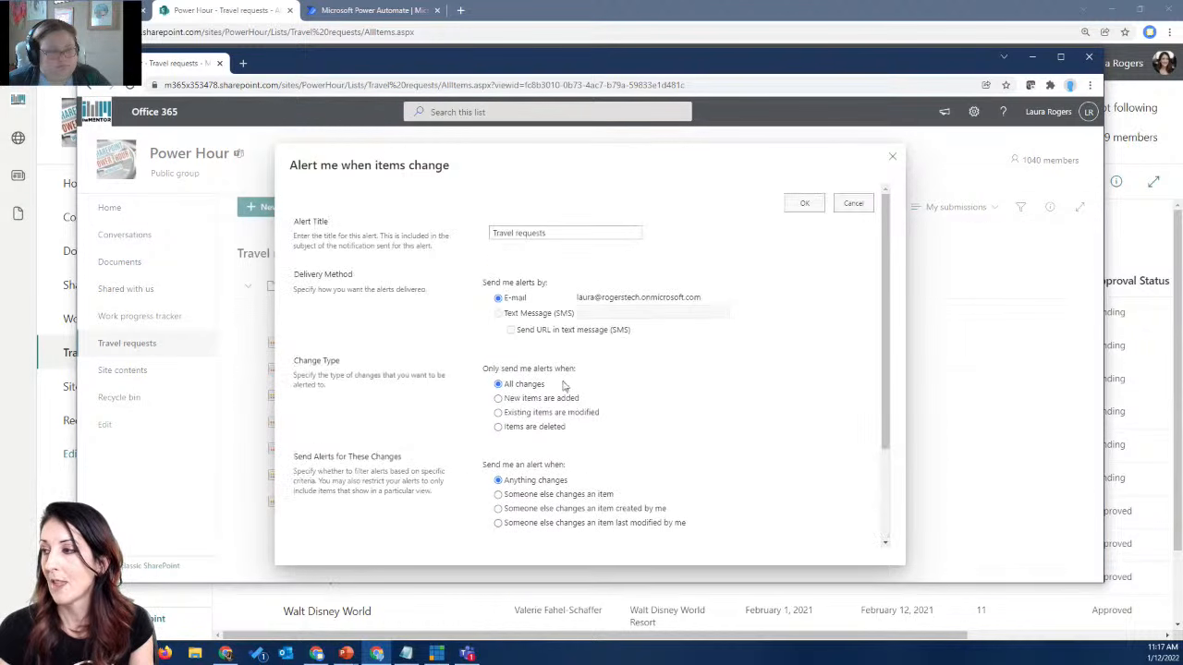
scroll(619, 370, "down", 3)
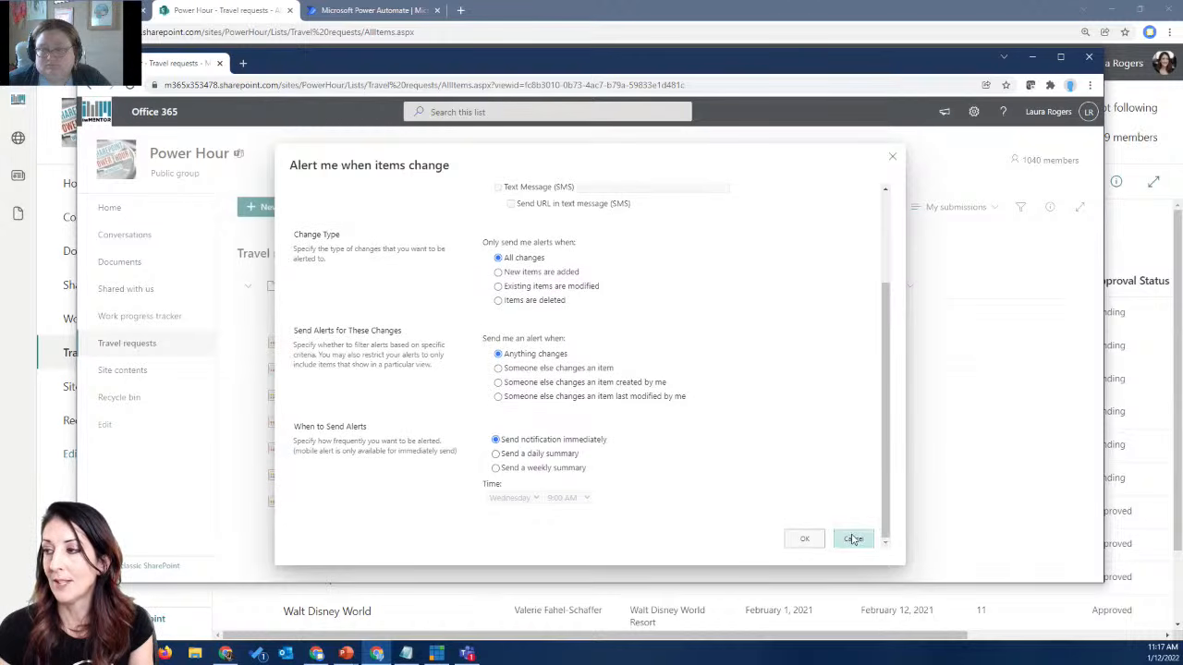
left_click(852, 538)
- Open the list of available views and dismiss it without switching
left_click(951, 208)
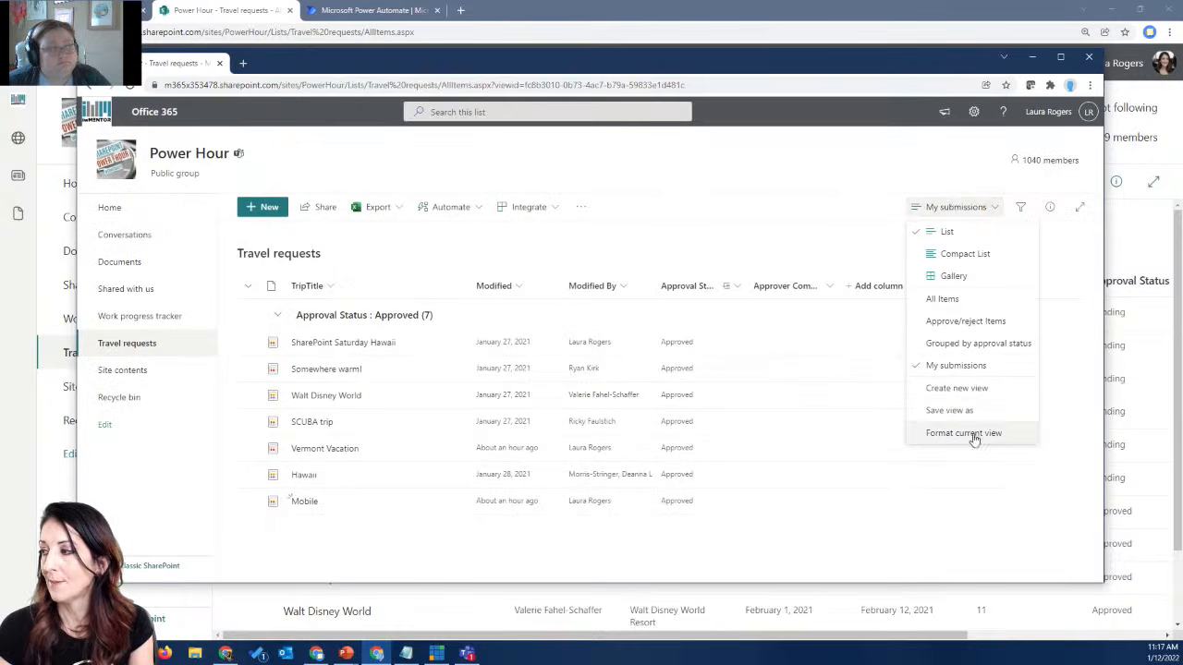
left_click(840, 226)
left_click(961, 208)
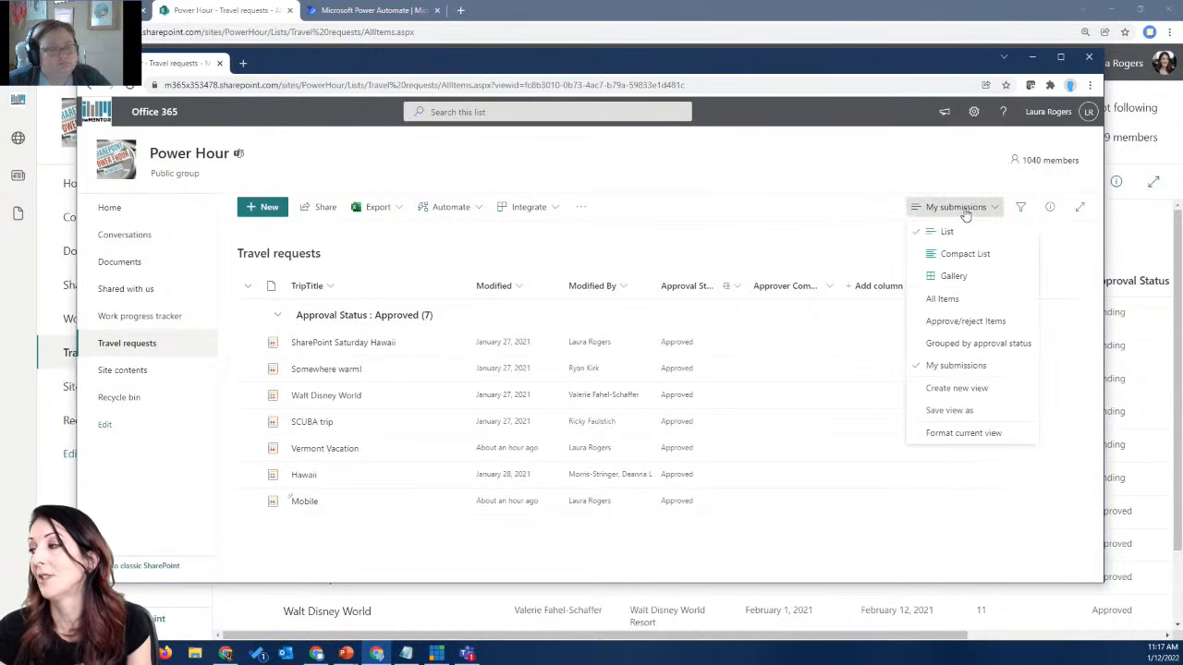
left_click(752, 179)
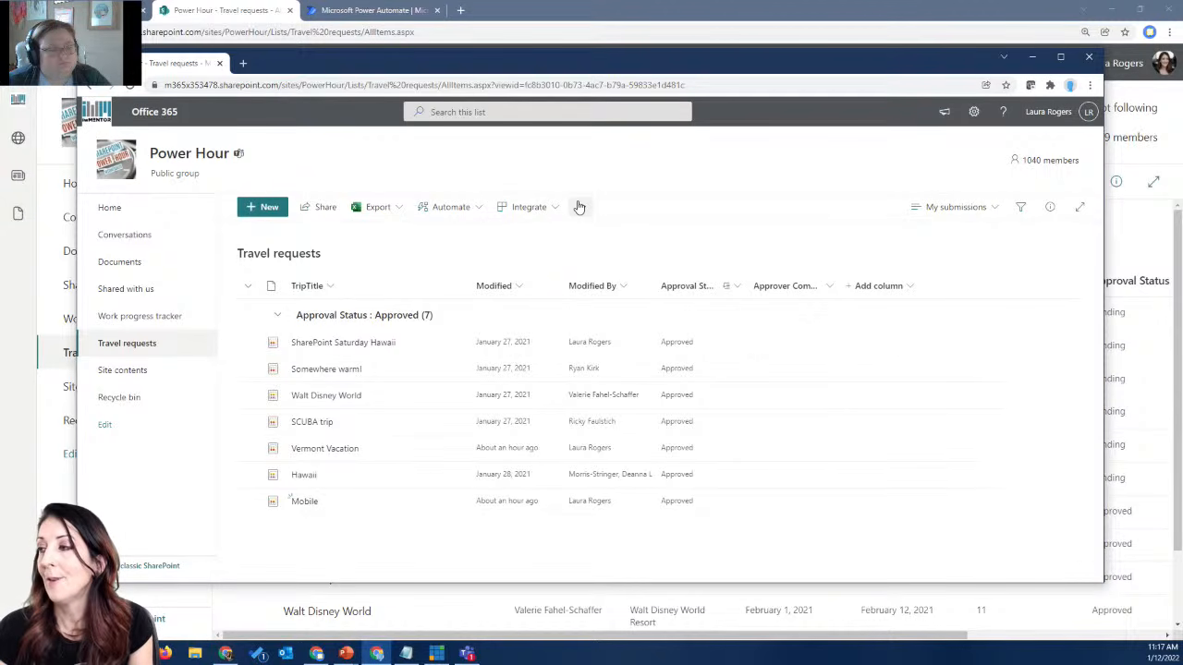
- Reopen the alert, pick 'Someone else changes an item created by me', close it unsaved, and move the popup away
left_click(582, 208)
left_click(606, 231)
scroll(589, 366, "down", 1)
scroll(588, 367, "down", 1)
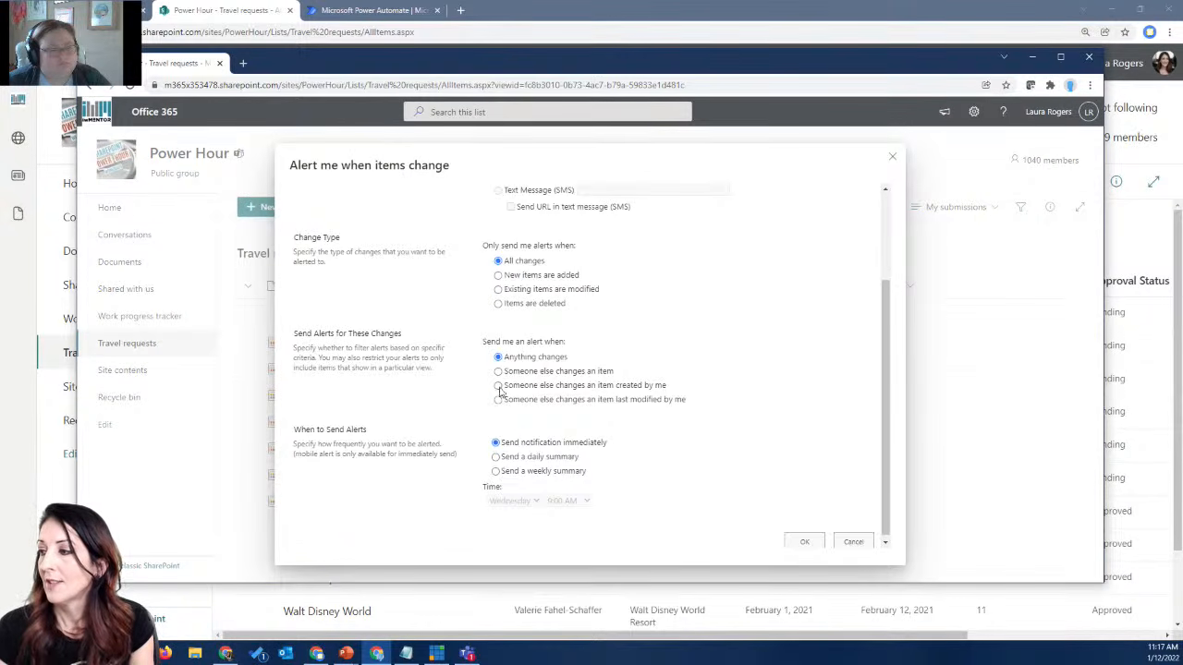
left_click(498, 387)
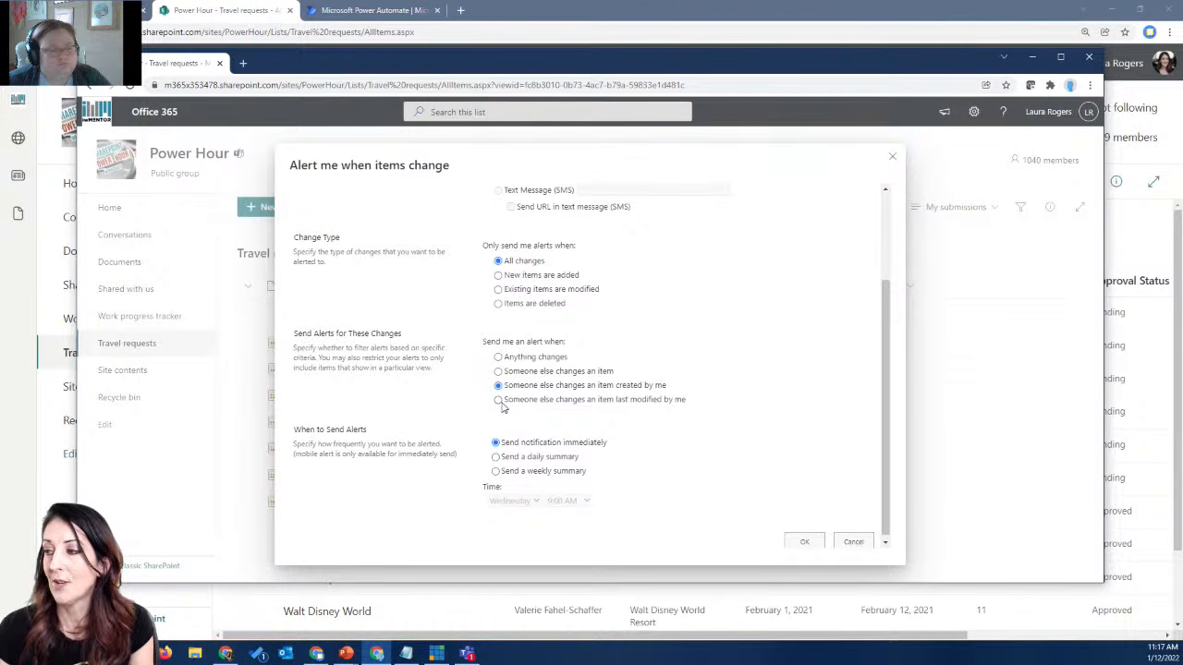
scroll(633, 410, "up", 2)
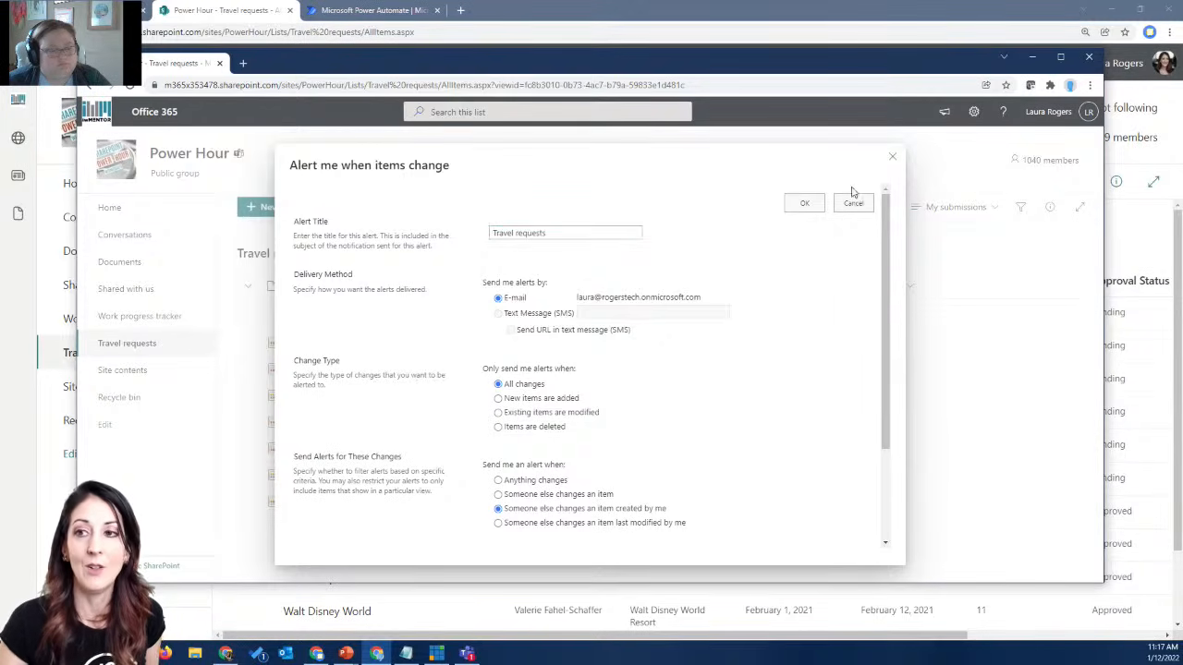
left_click(892, 161)
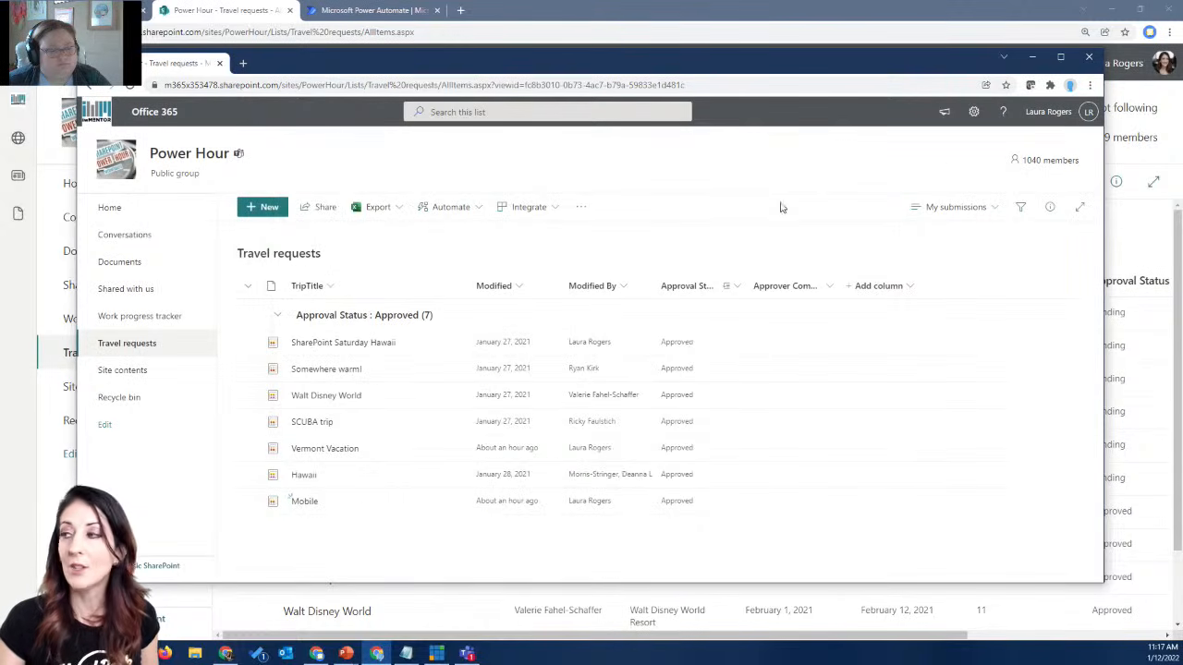
left_click_drag(858, 65, 0, 138)
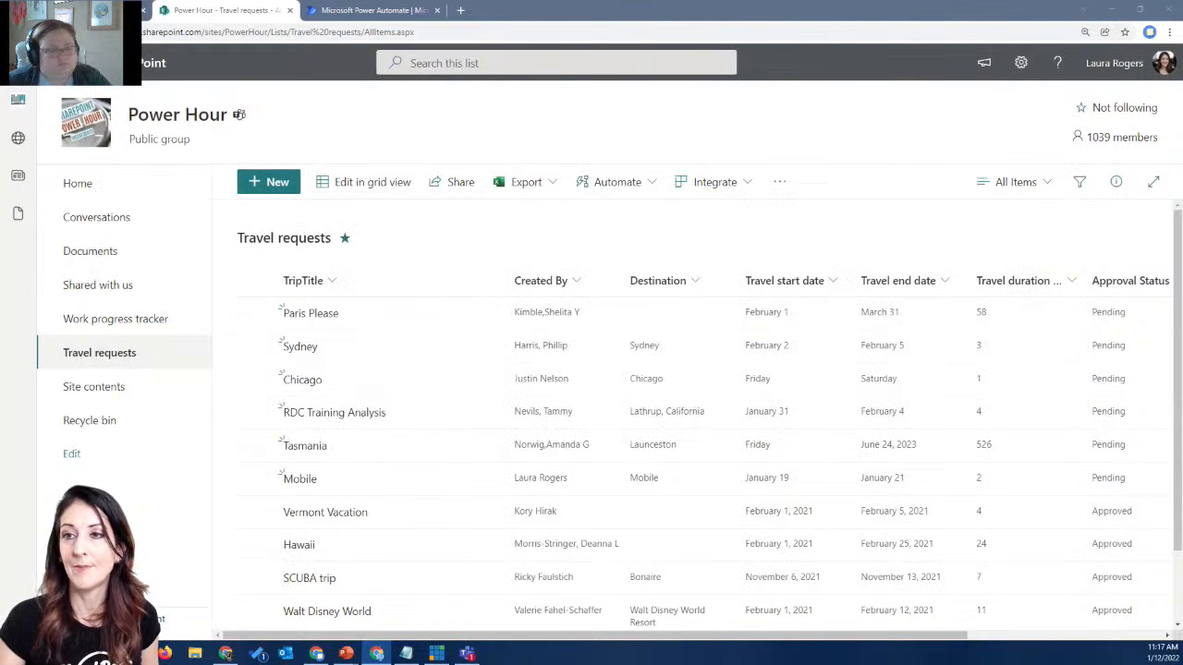
- Switch the Travel requests list to the Approve/reject Items view
left_click(639, 244)
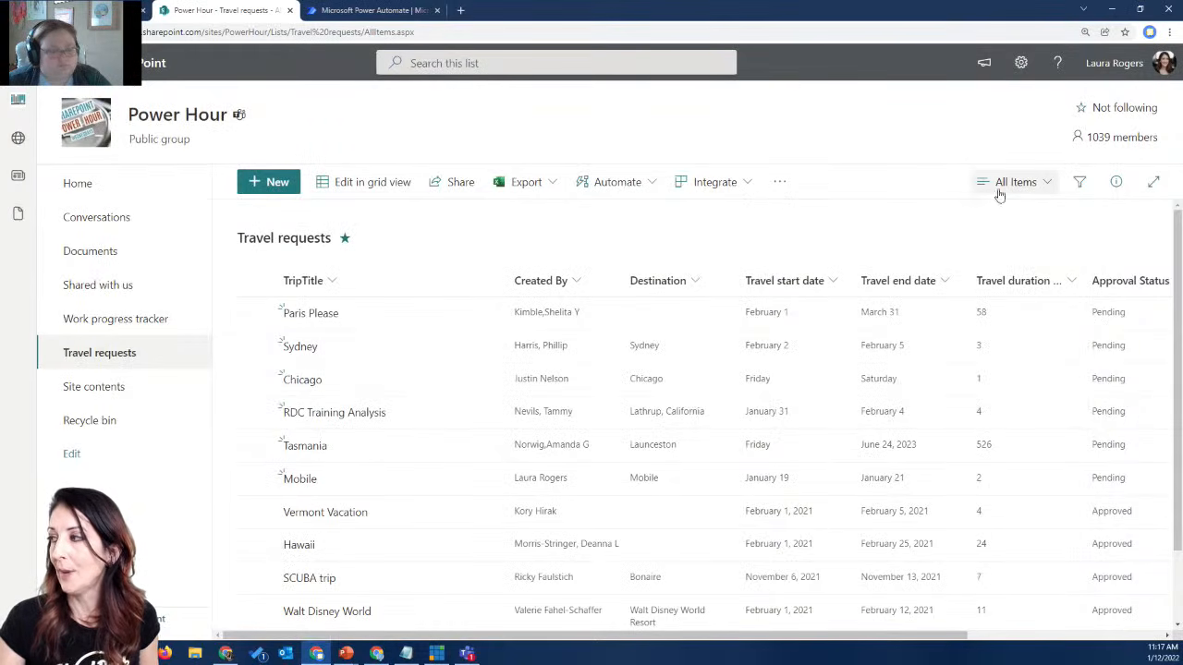
left_click(1035, 183)
left_click(1035, 323)
scroll(712, 397, "down", 1)
scroll(710, 409, "up", 3)
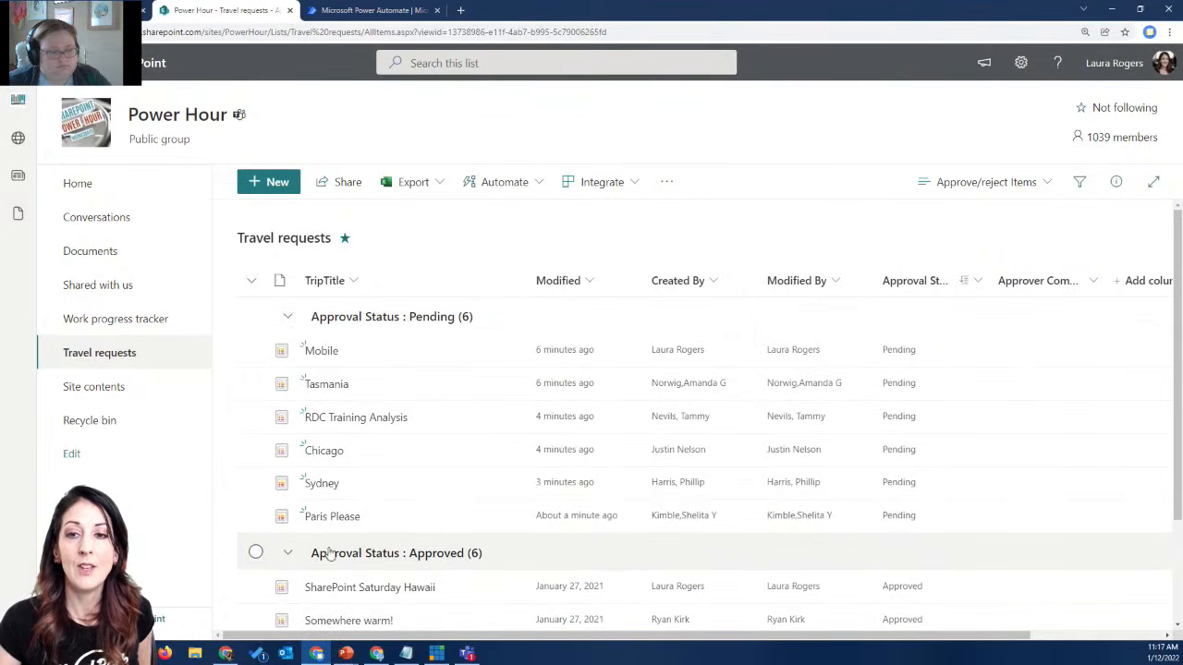
- Collapse the Approved group, select Tasmania and show its extra commands
left_click(288, 554)
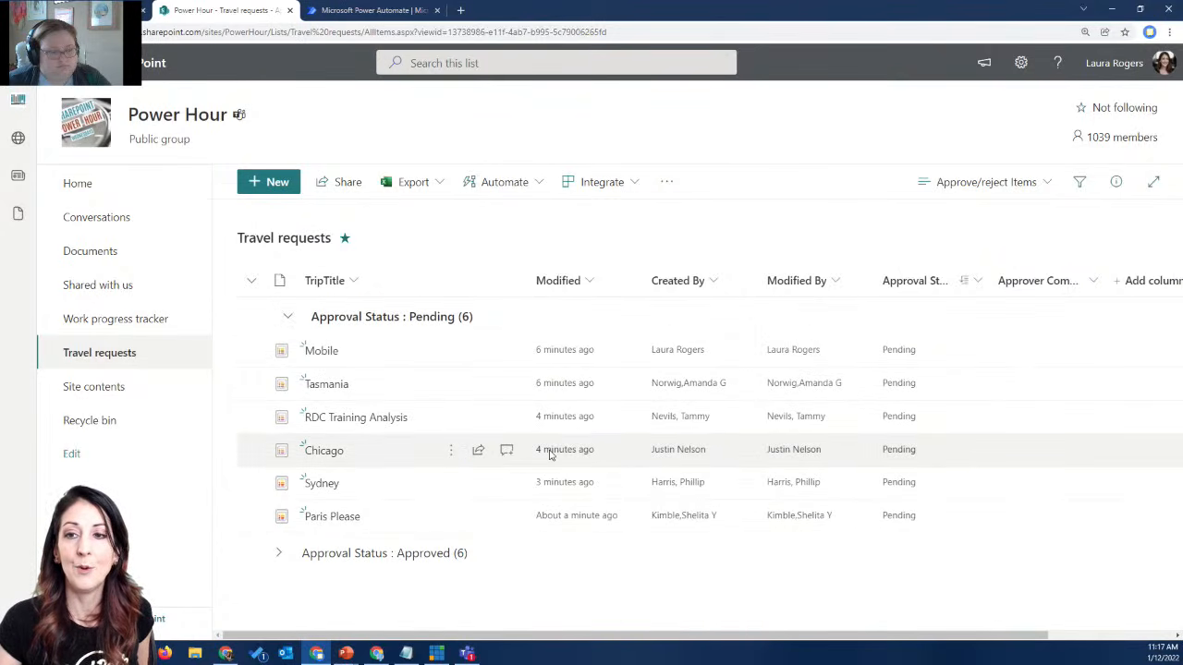
left_click(409, 387)
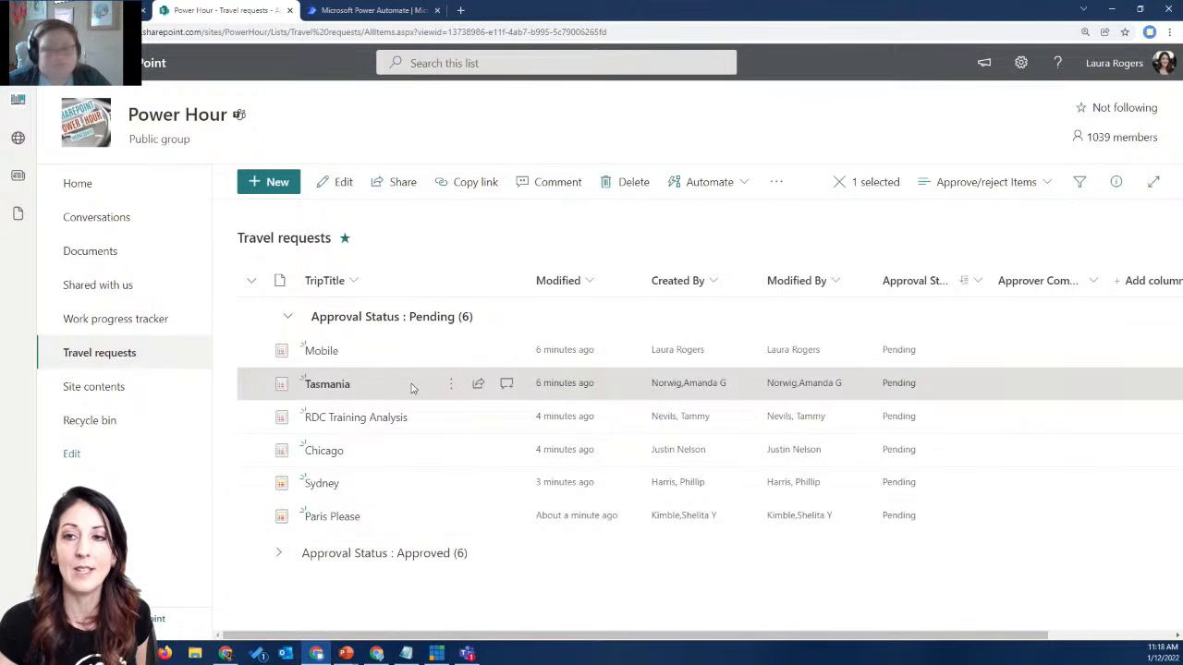
left_click(776, 182)
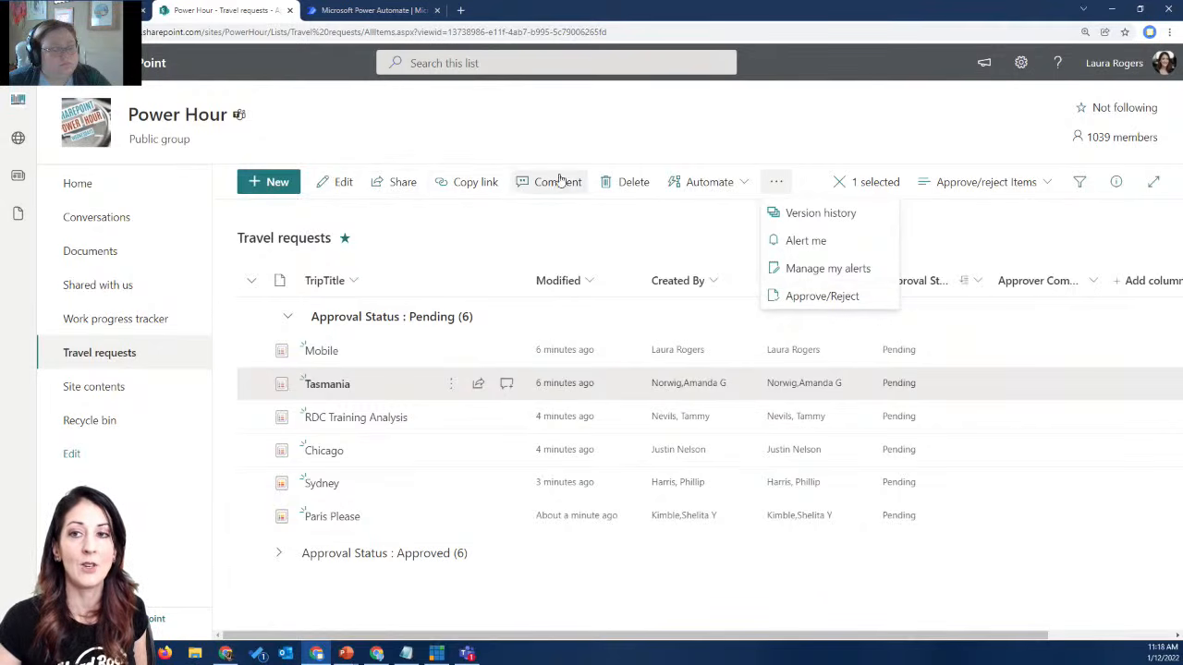
- Reject the Tasmania request with the comment 'nope'
left_click(821, 297)
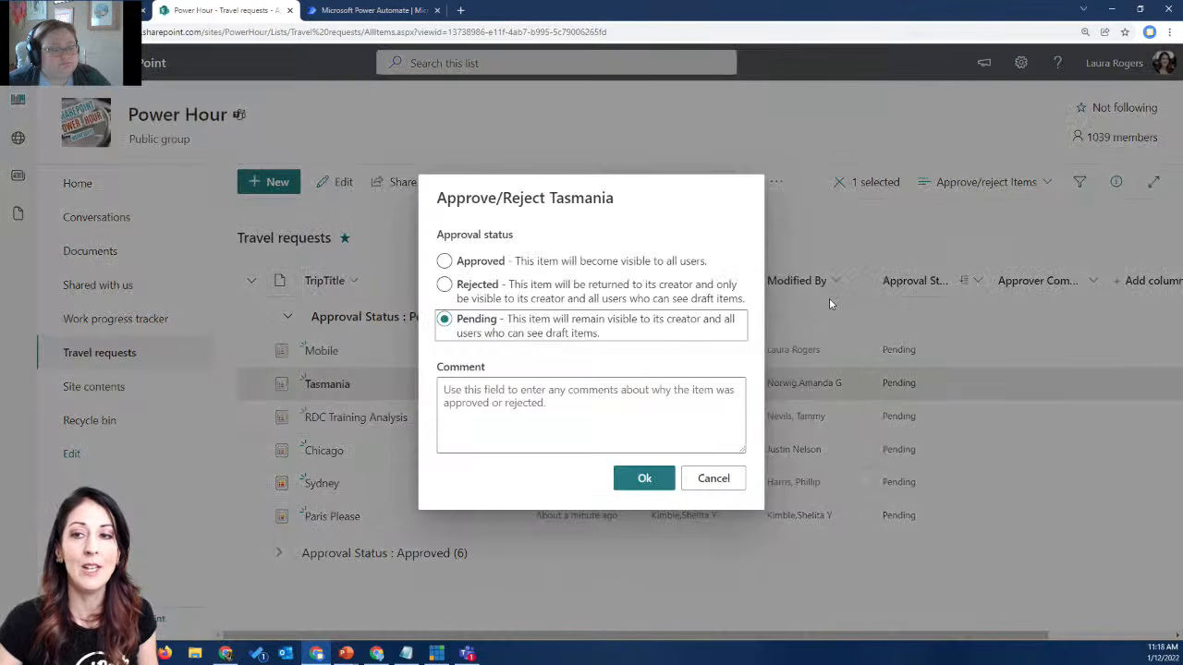
left_click(444, 285)
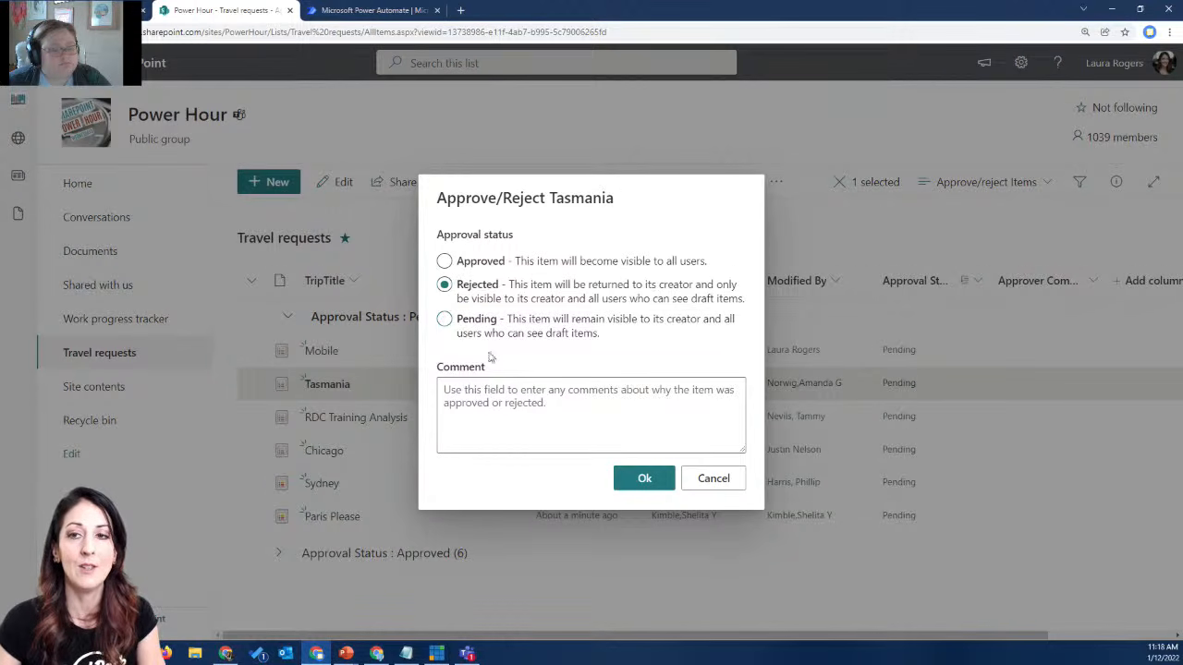
left_click(501, 397)
type("no")
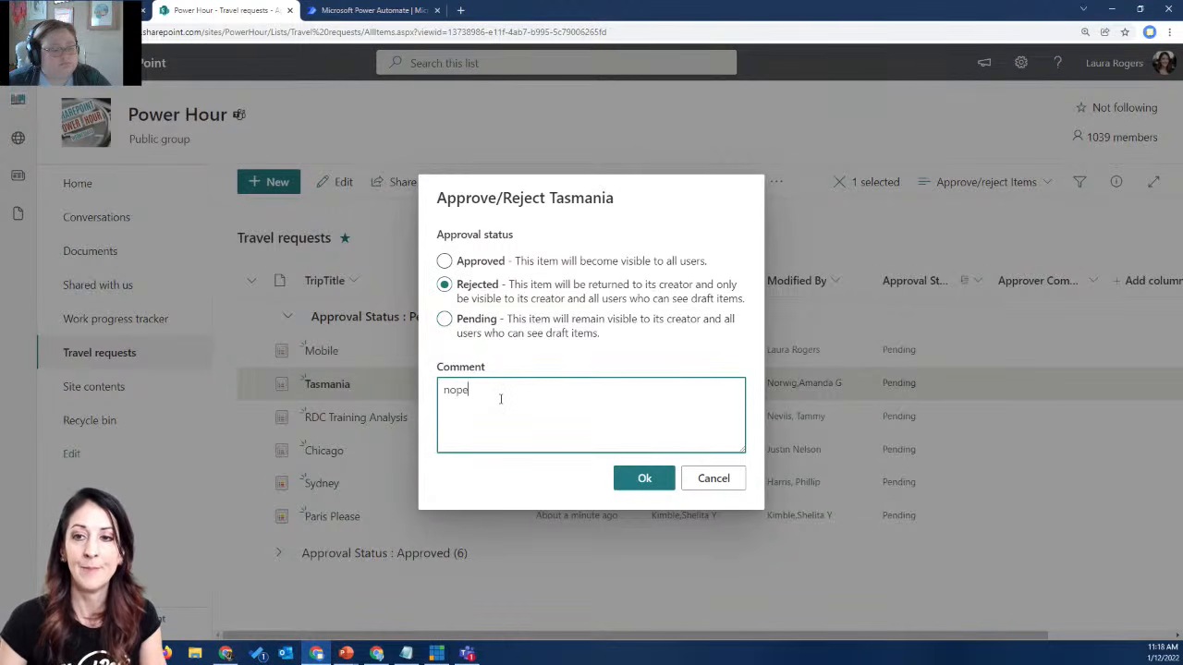
type("pe")
left_click(636, 478)
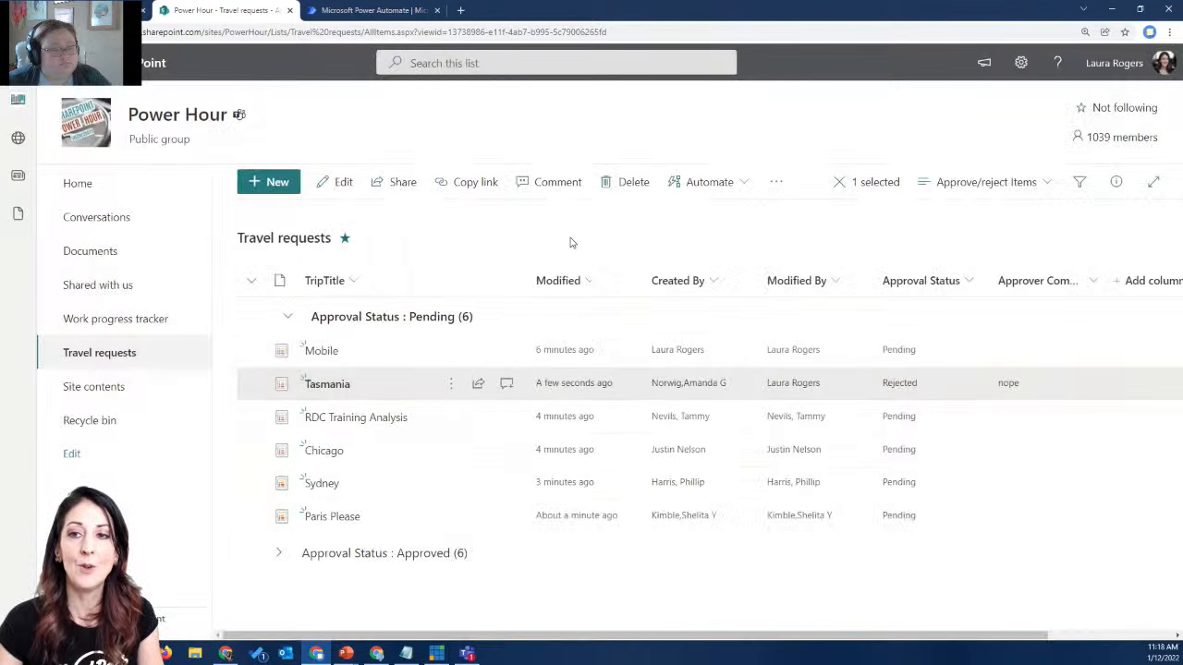
- Approve the Mobile request with the comment 'yep'
left_click(451, 351)
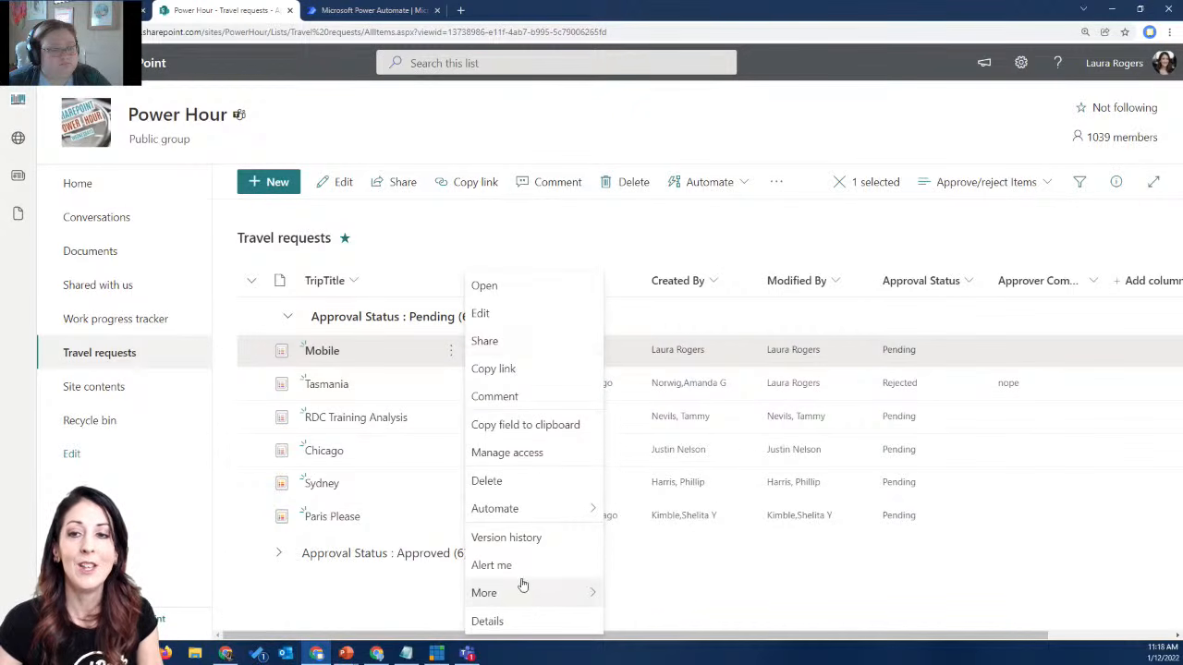
mouse_move(527, 602)
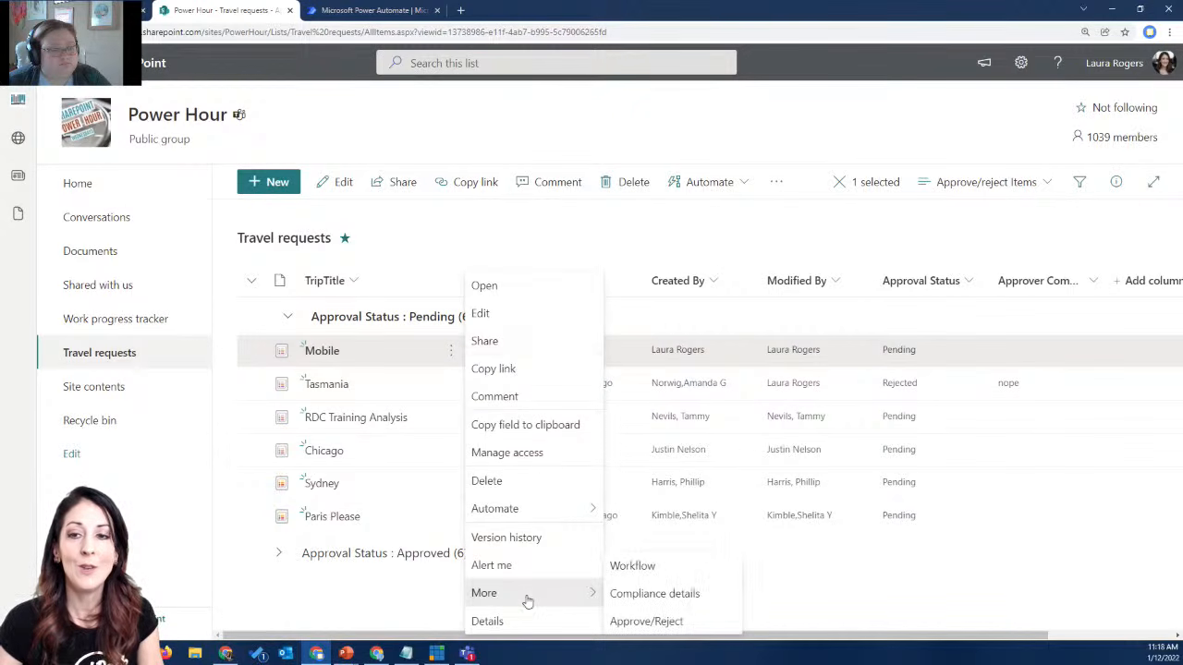
left_click(636, 622)
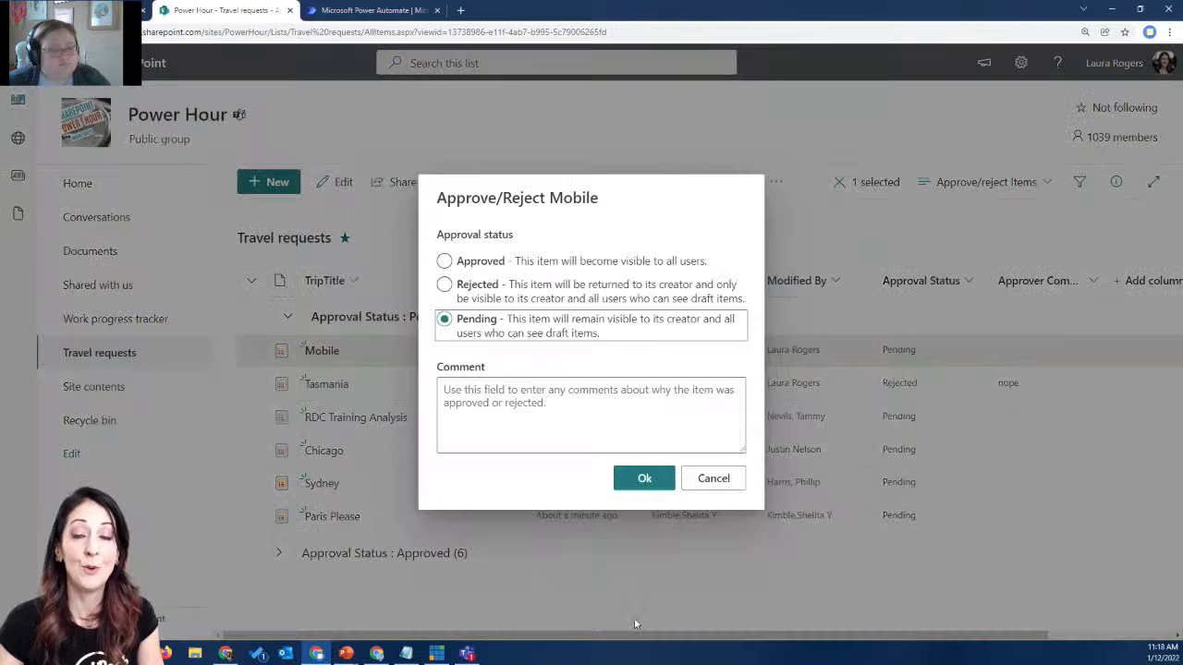
left_click(444, 260)
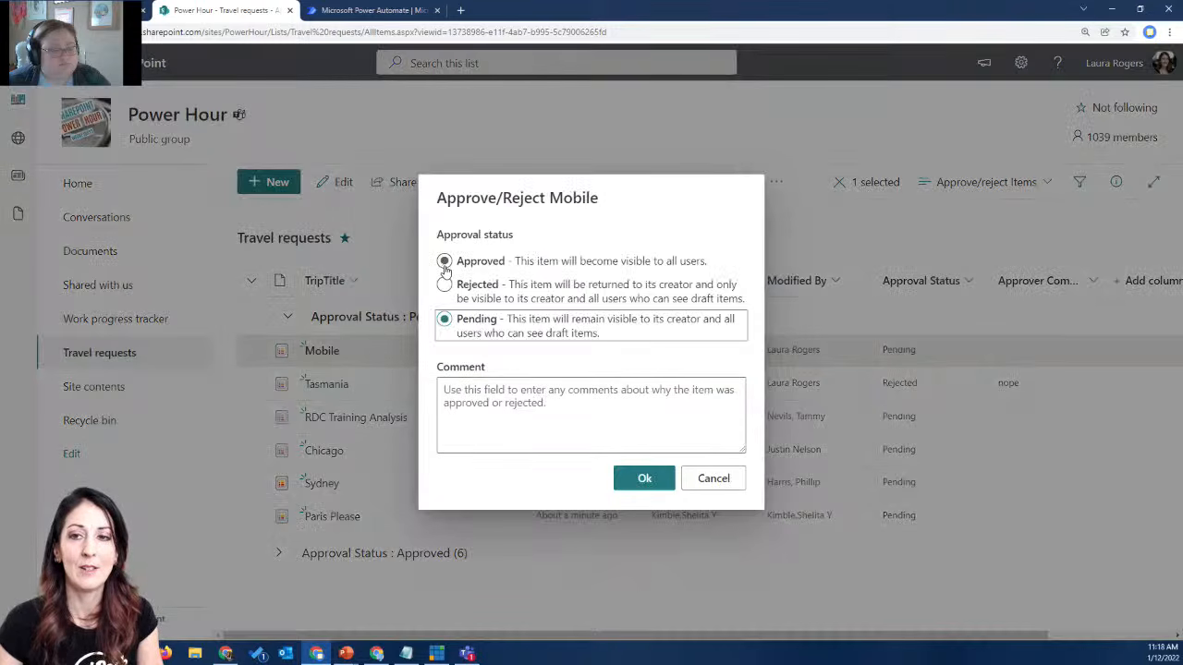
left_click(508, 400)
type("yep")
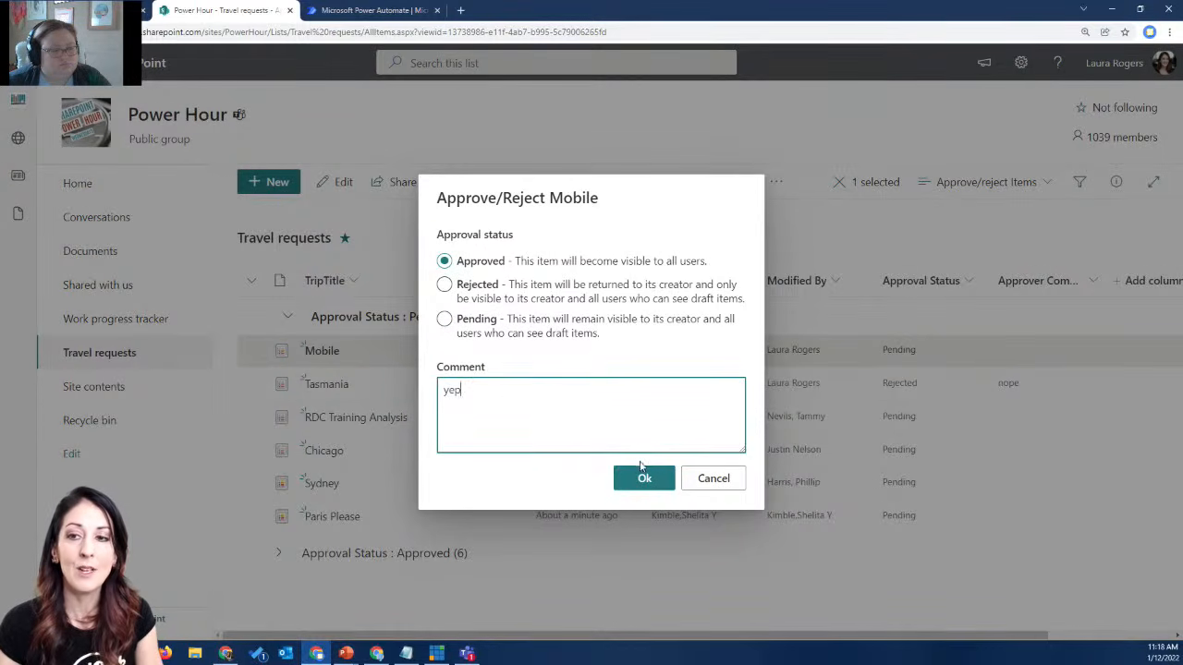
left_click(642, 473)
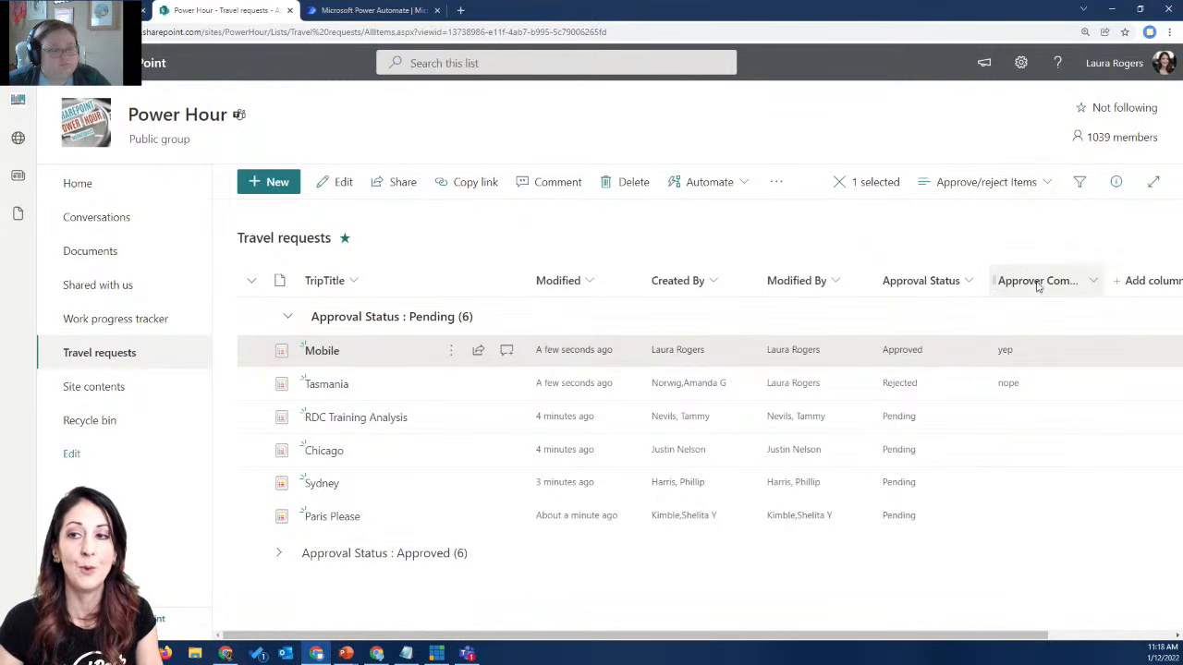
- Switch the Travel requests list back to the All Items view
left_click(1019, 181)
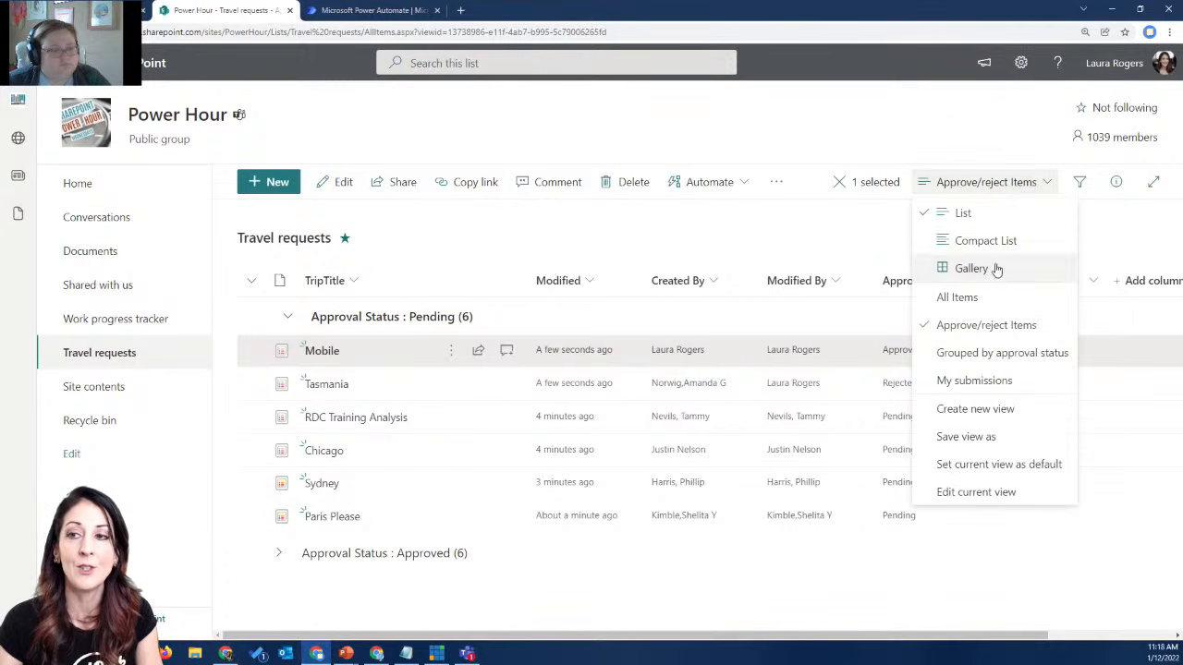
left_click(987, 297)
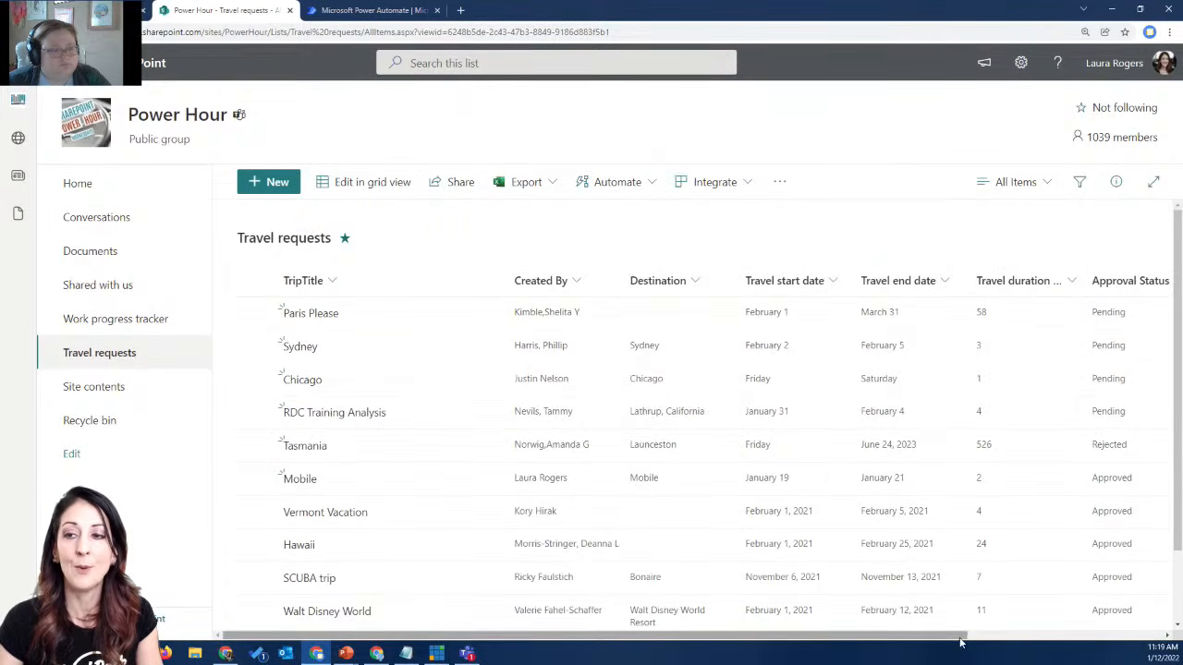
left_click_drag(960, 636, 1099, 635)
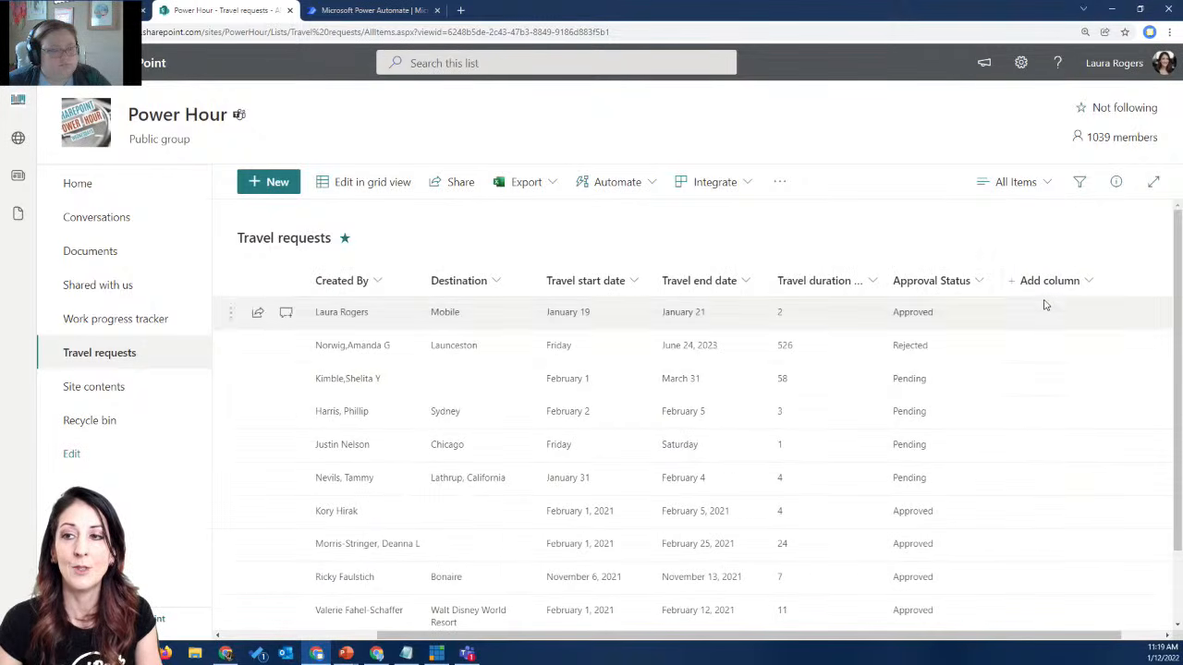
- Browse the Show/hide columns pane without changes, then bring up the views dropdown
left_click(1051, 283)
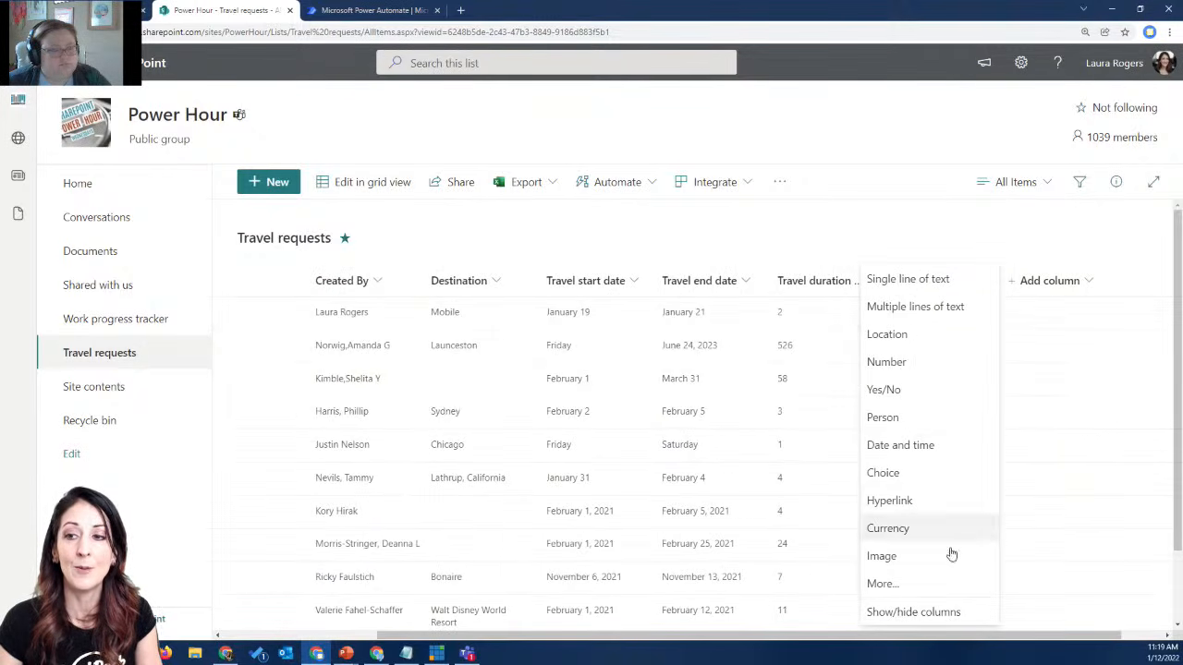
left_click(942, 614)
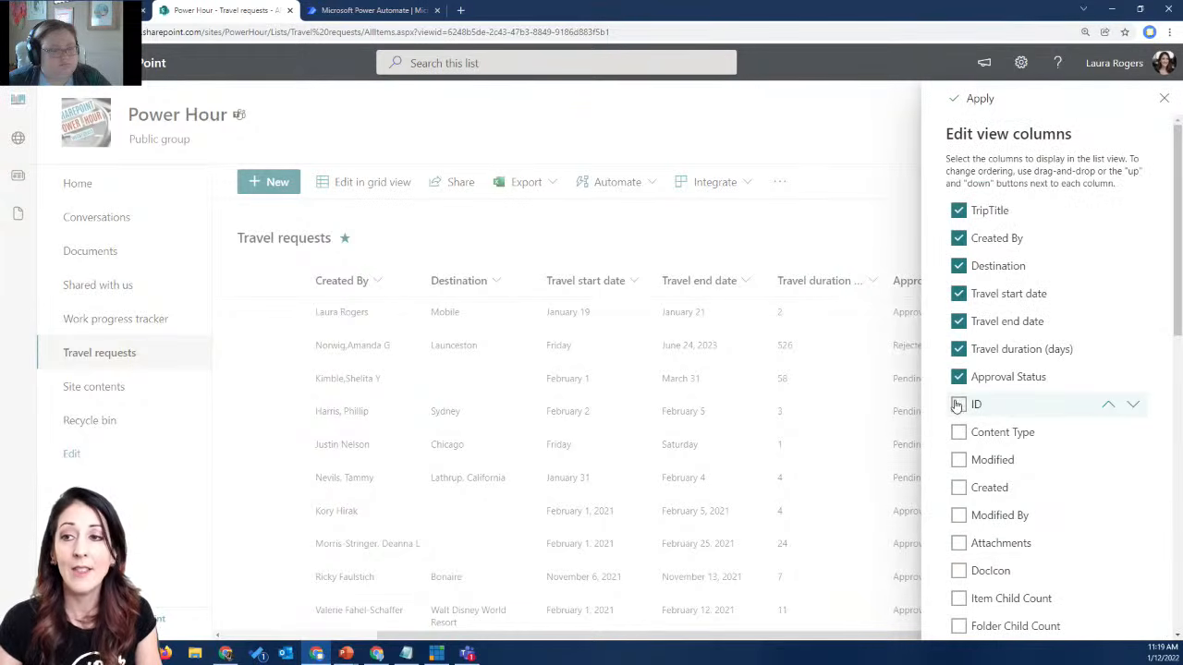
scroll(1040, 475, "down", 2)
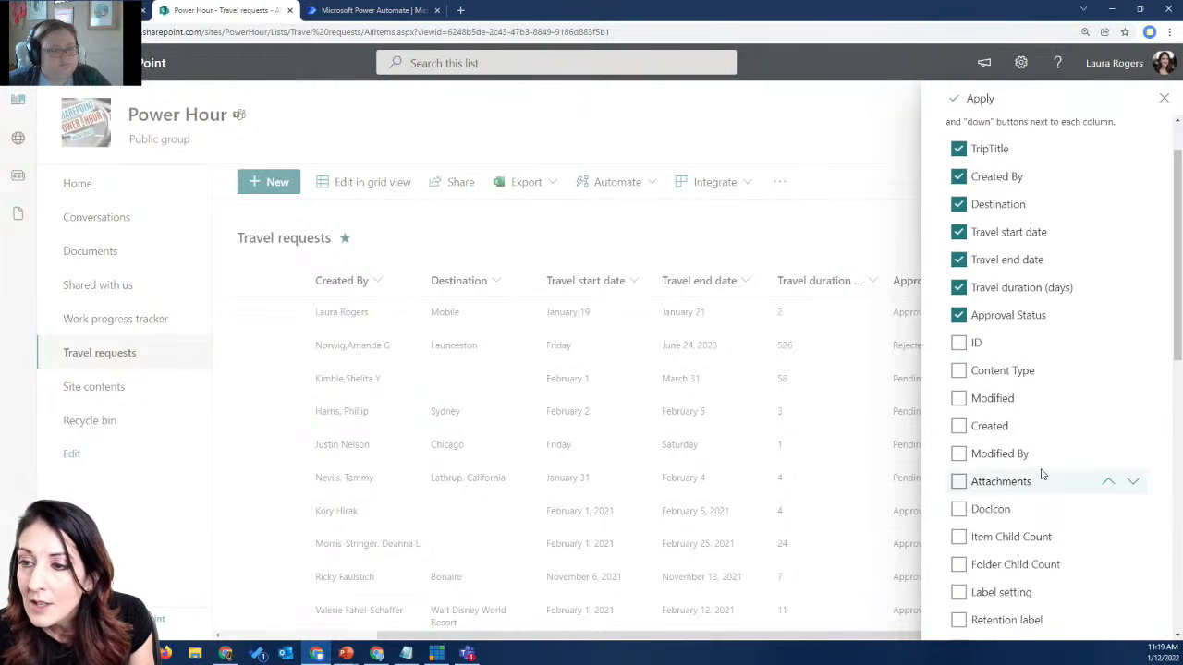
scroll(1040, 474, "down", 3)
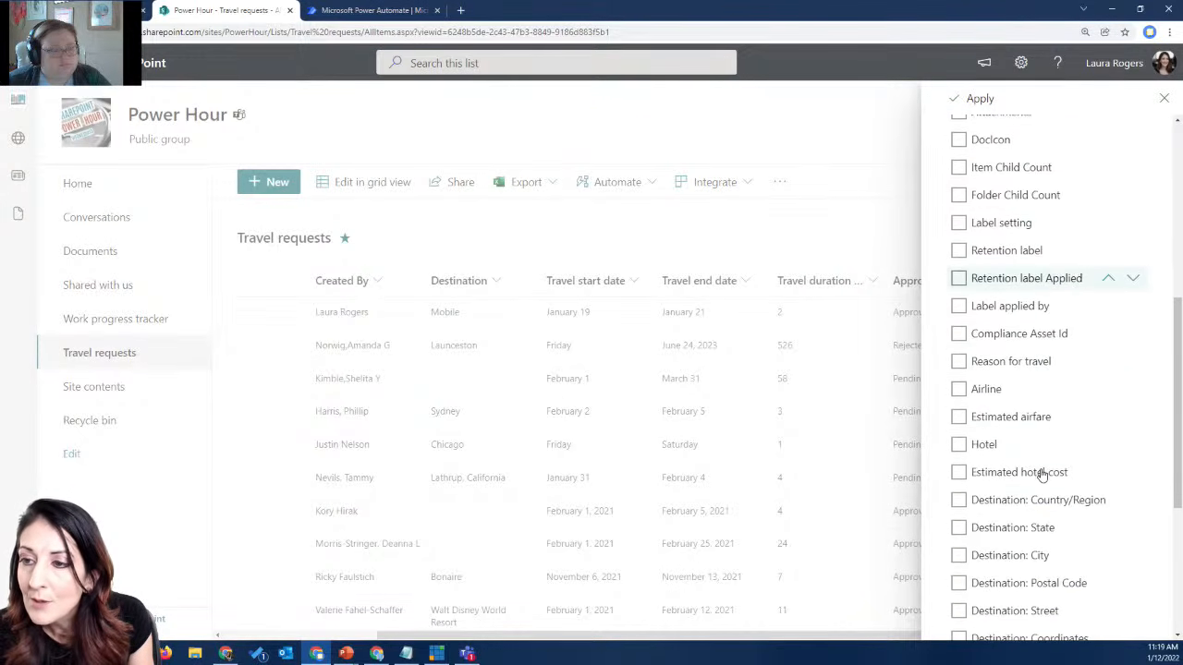
scroll(1040, 475, "down", 3)
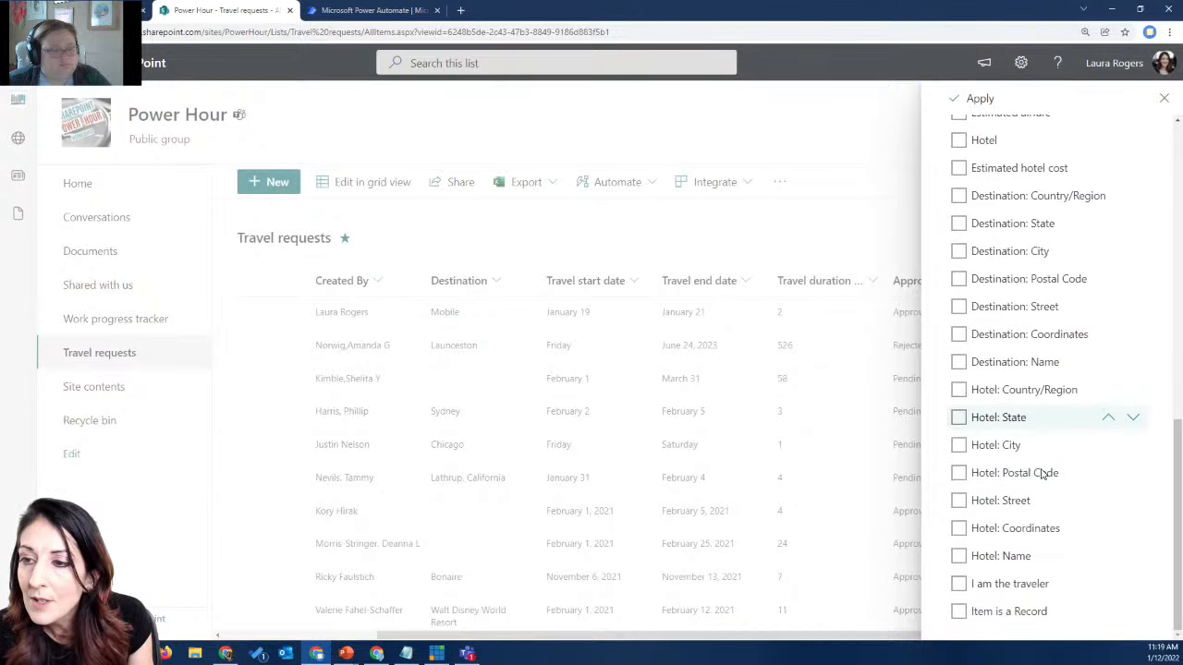
scroll(1044, 374, "up", 2)
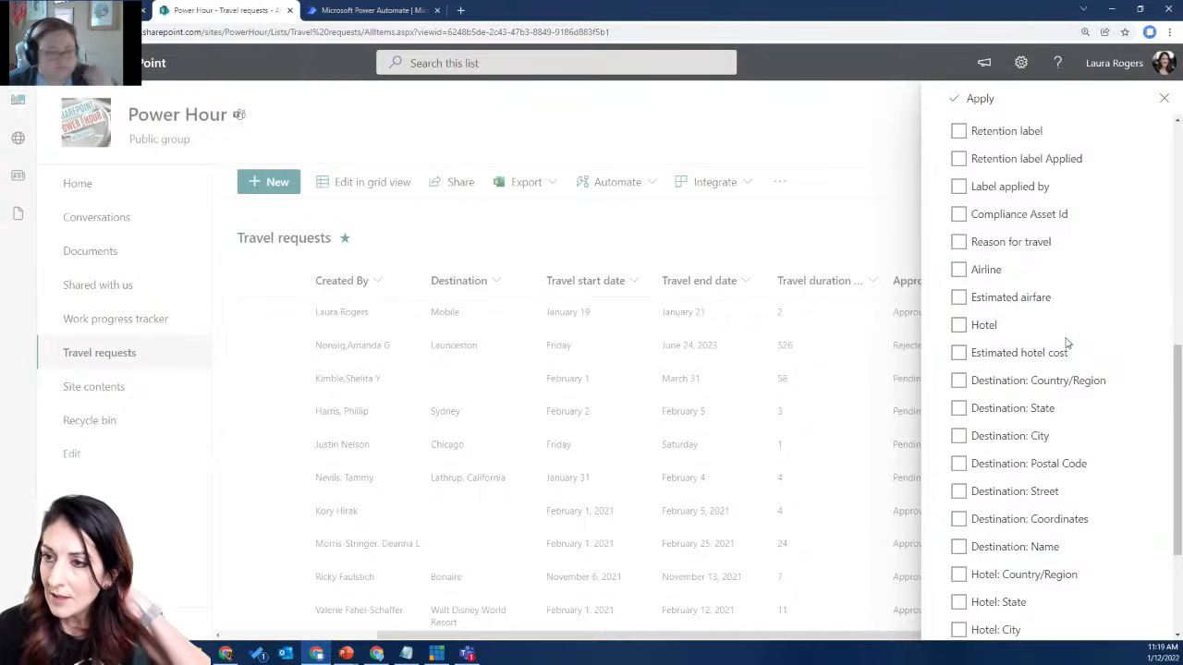
scroll(1065, 342, "up", 1)
scroll(1066, 342, "up", 3)
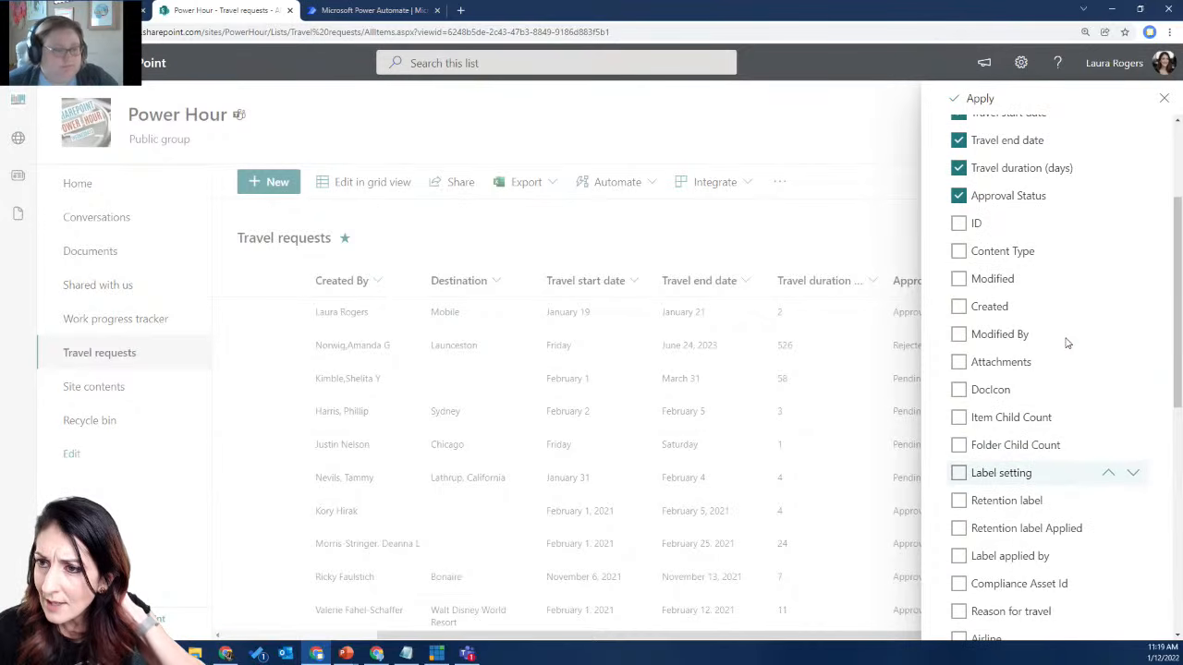
left_click(1163, 98)
left_click(1021, 184)
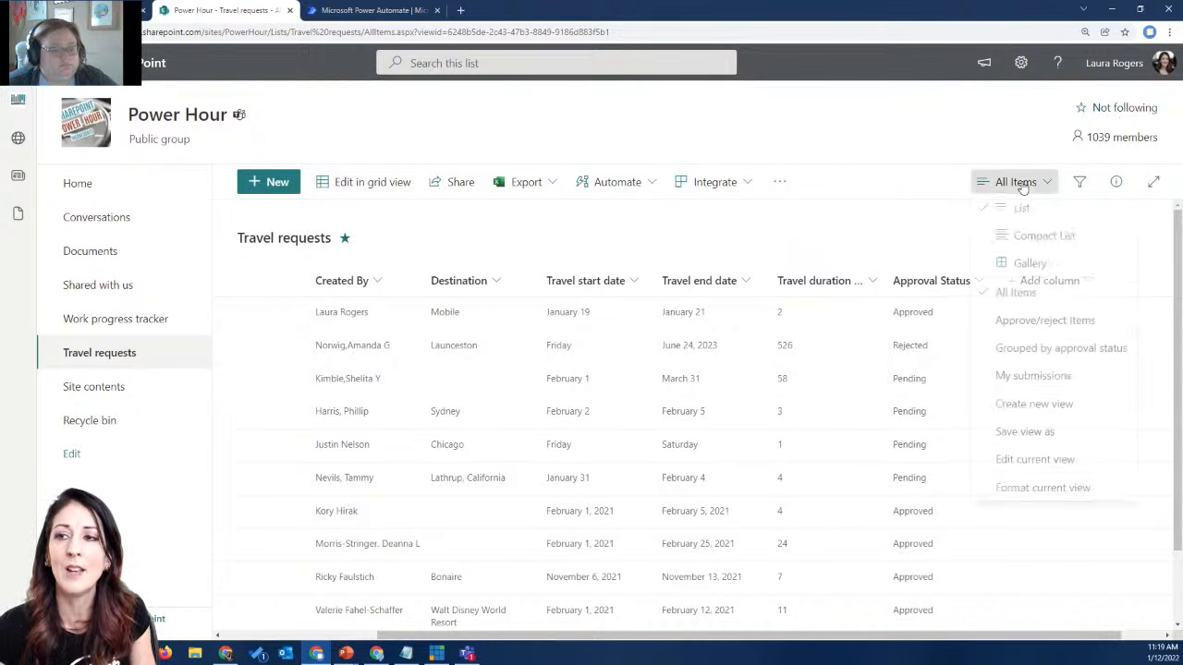
- Edit the All Items view: check Approver Comments, uncheck Travel duration (days) and Travel end date
left_click(1041, 465)
scroll(793, 411, "down", 3)
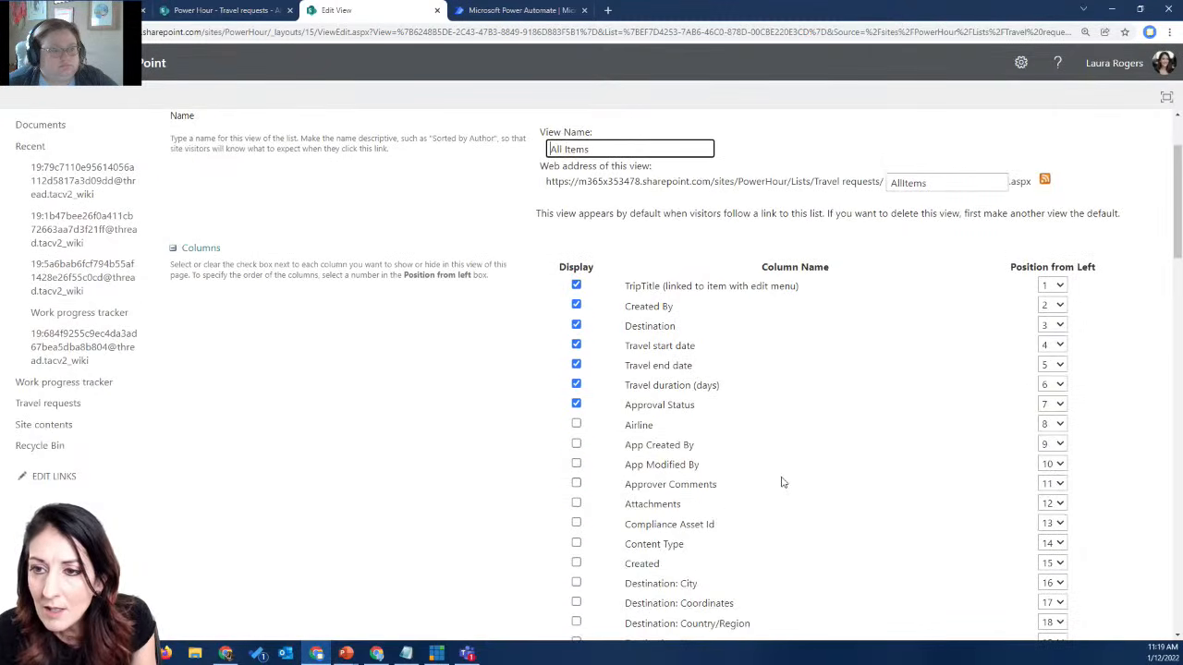
scroll(782, 481, "down", 1)
left_click(577, 422)
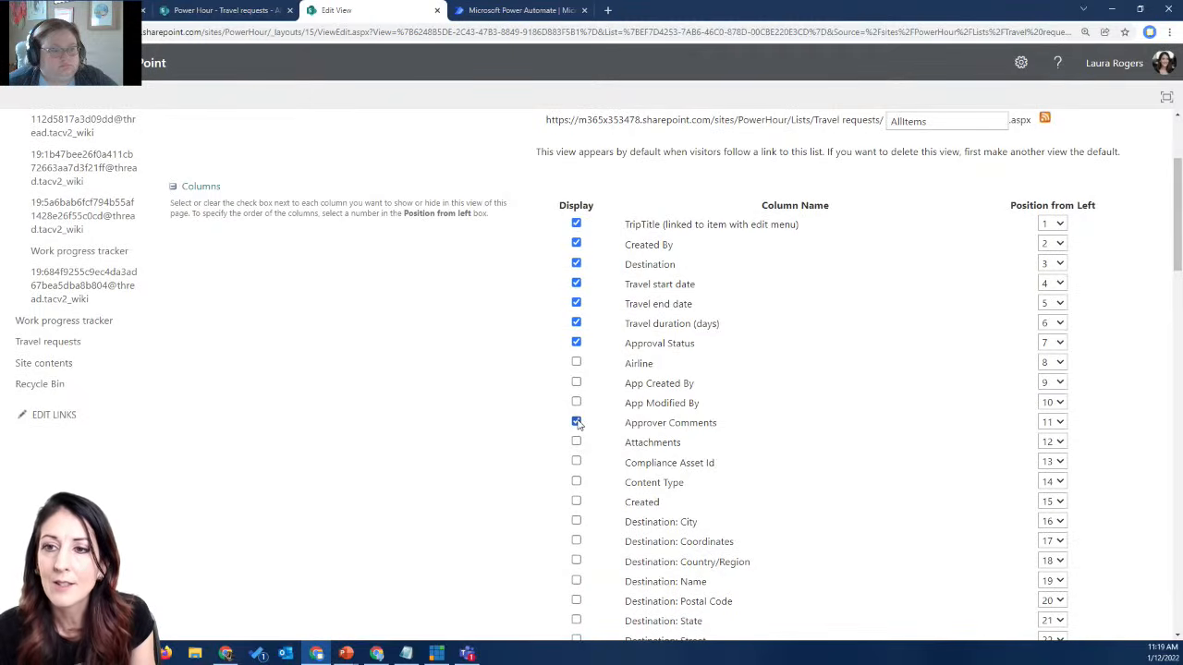
left_click(577, 323)
left_click(576, 304)
scroll(823, 352, "up", 3)
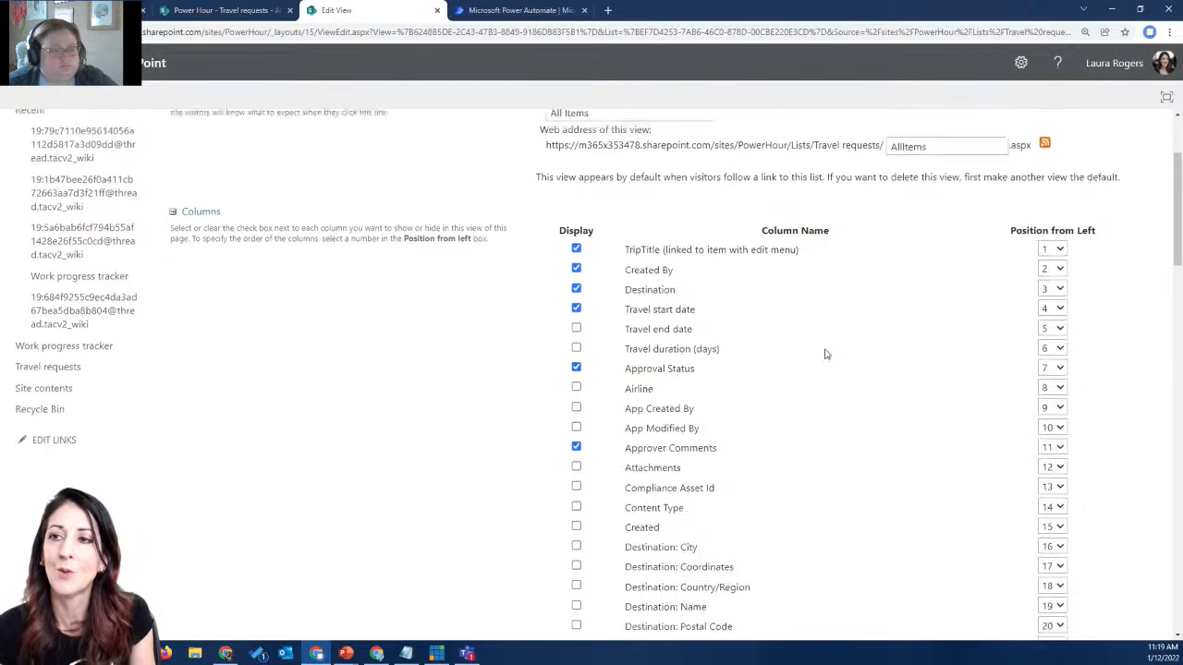
left_click(1060, 208)
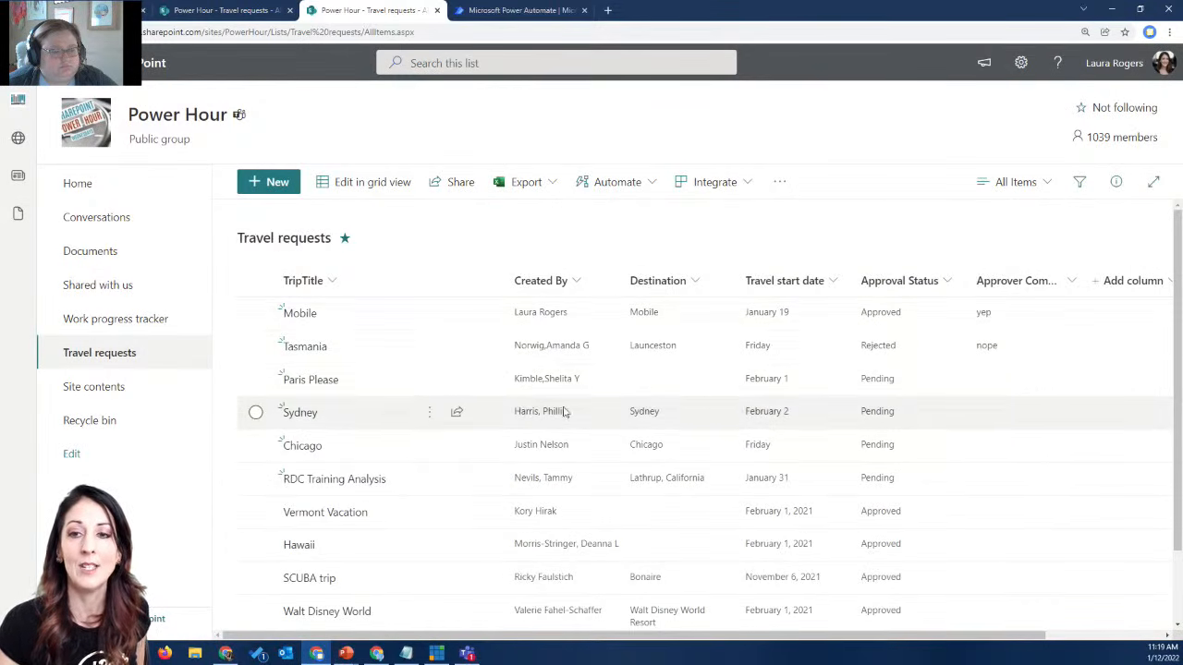
- Select the Paris Please, Sydney, Chicago and RDC Training Analysis requests
left_click(255, 378)
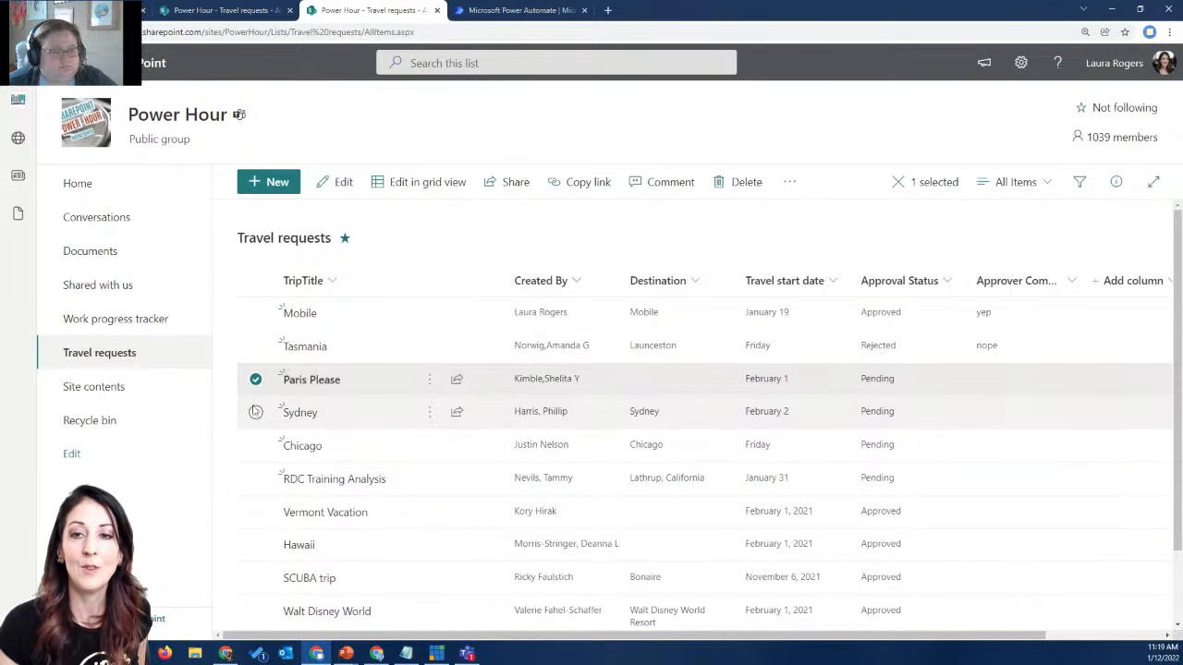
left_click(256, 414)
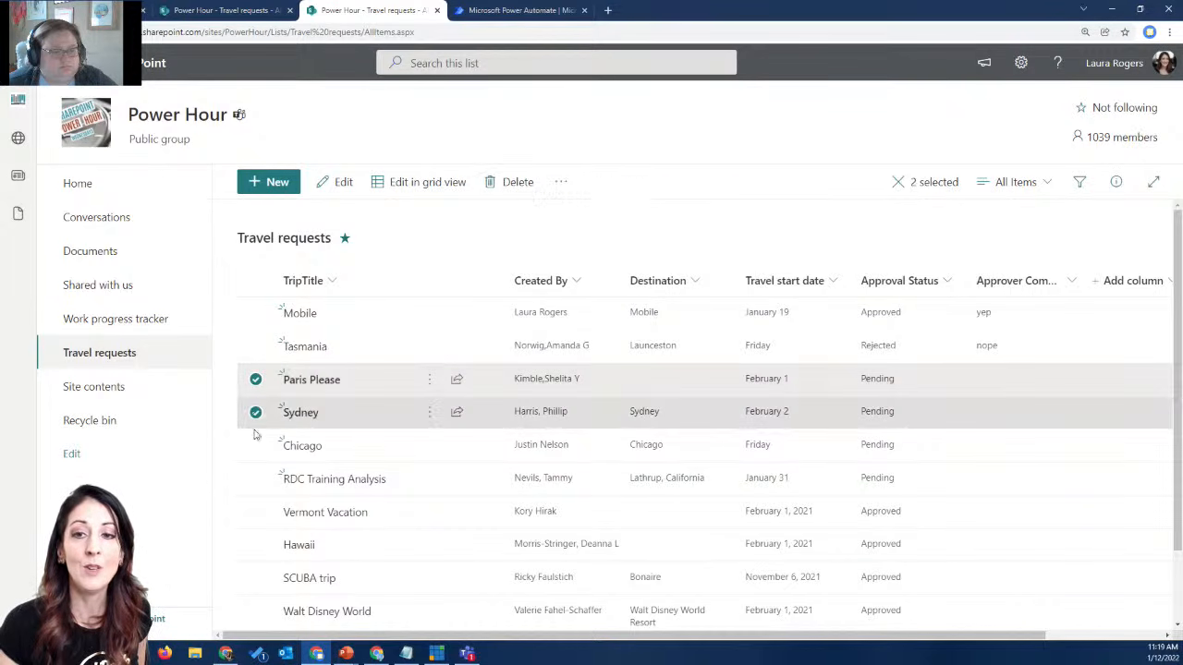
left_click(256, 446)
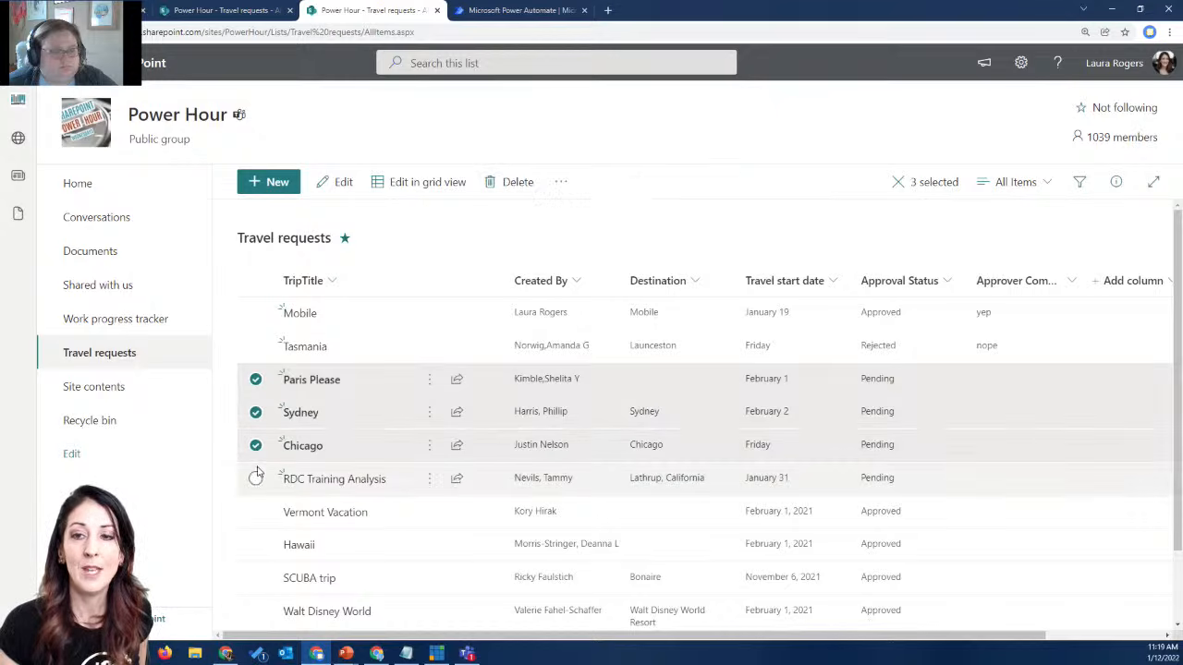
left_click(256, 478)
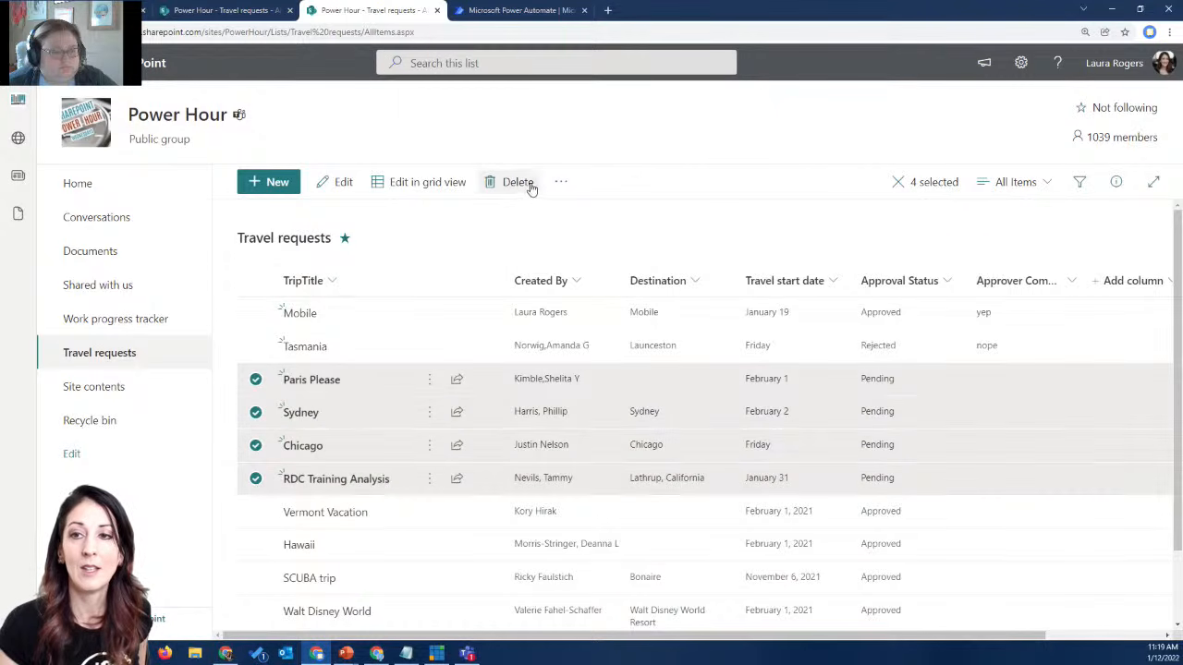
- Set the four selected requests to Approved with the comment 'all good', then switch browser windows
left_click(561, 182)
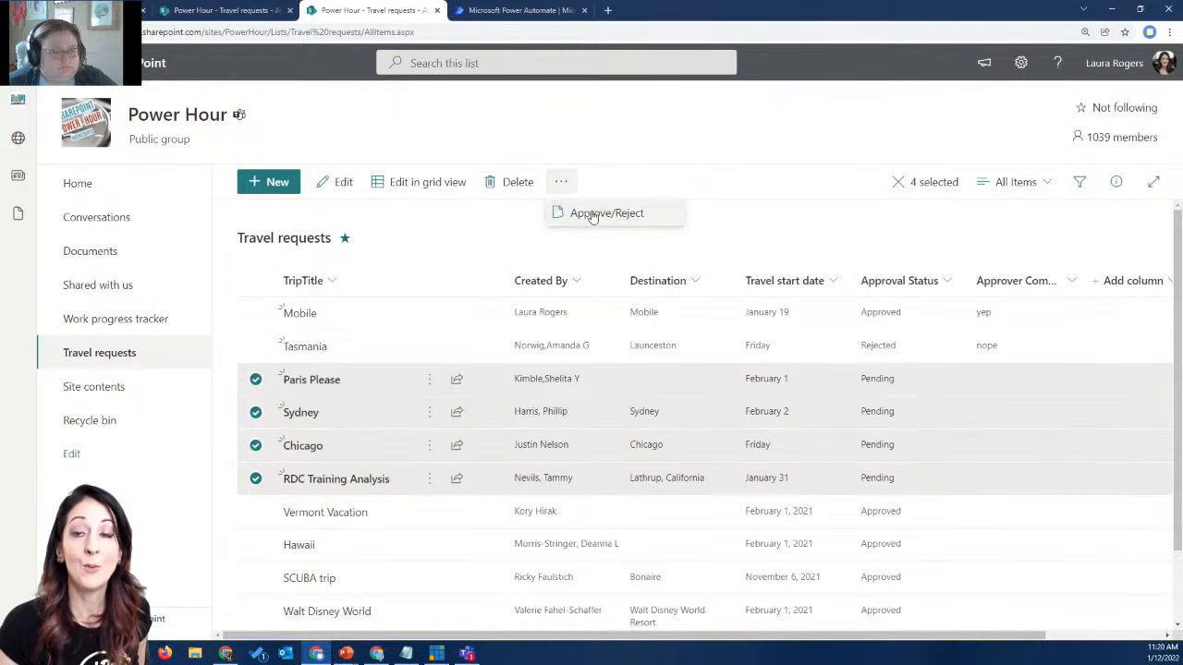
left_click(592, 215)
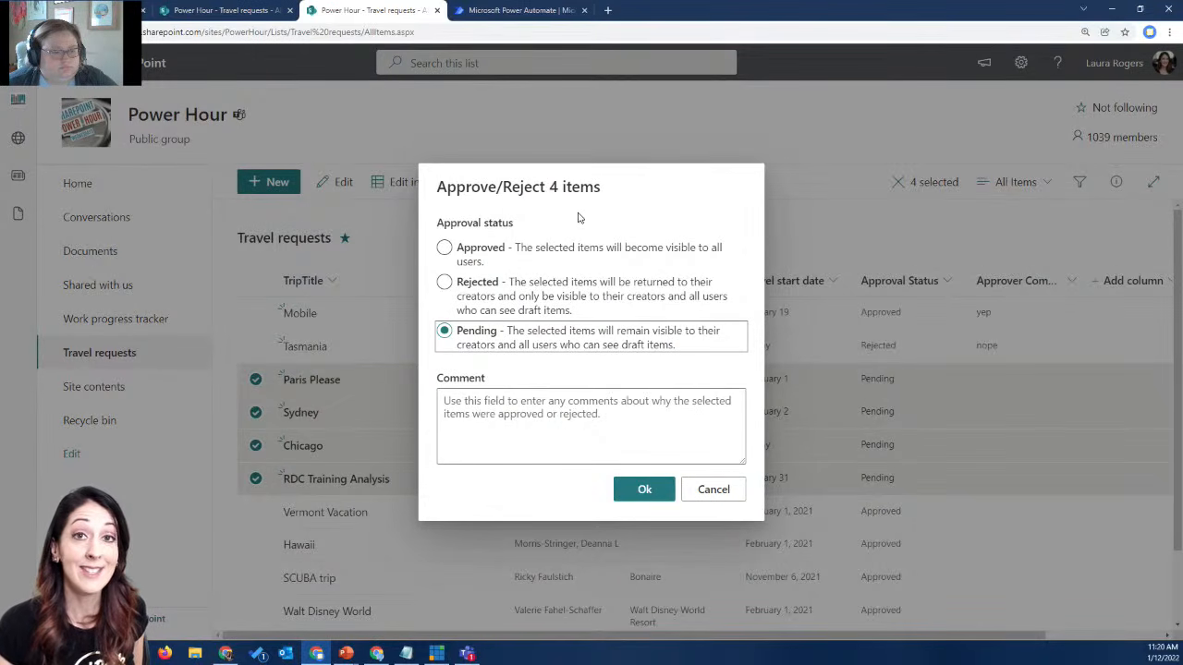
left_click(443, 246)
left_click(510, 403)
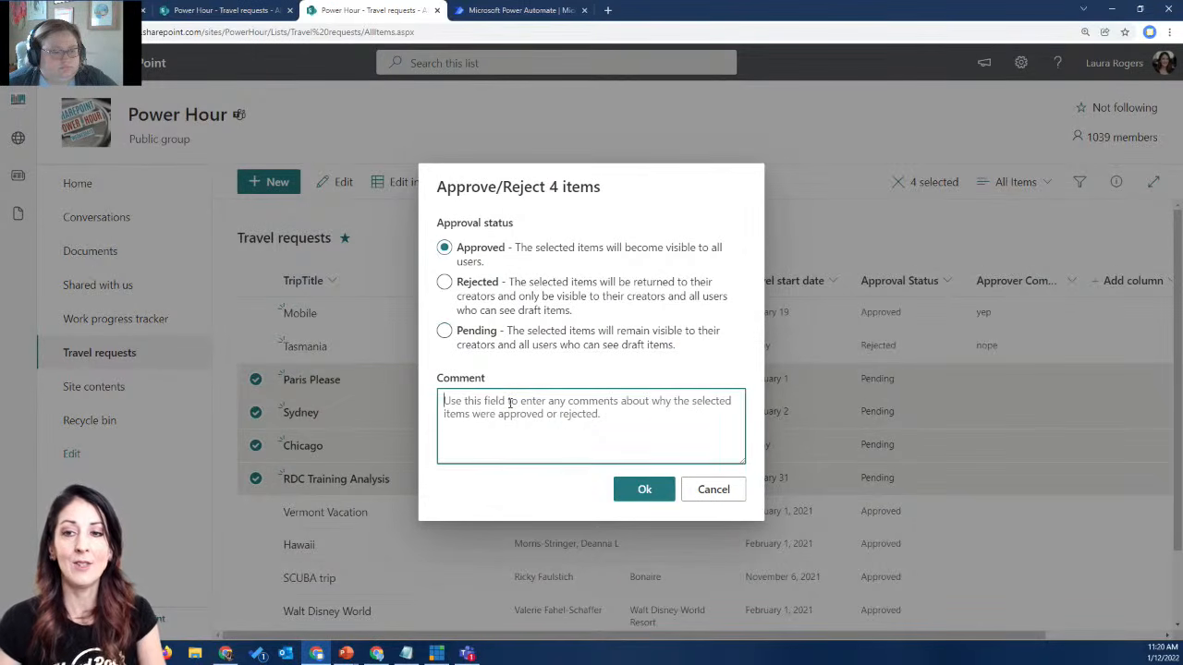
type("all good")
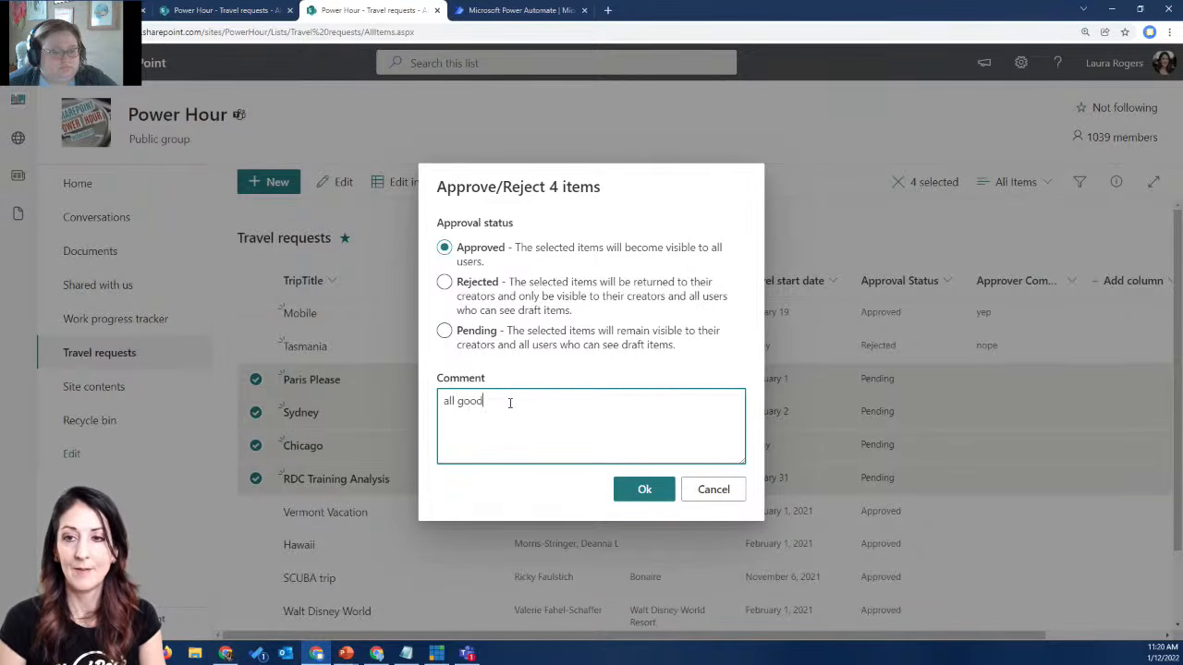
left_click(643, 490)
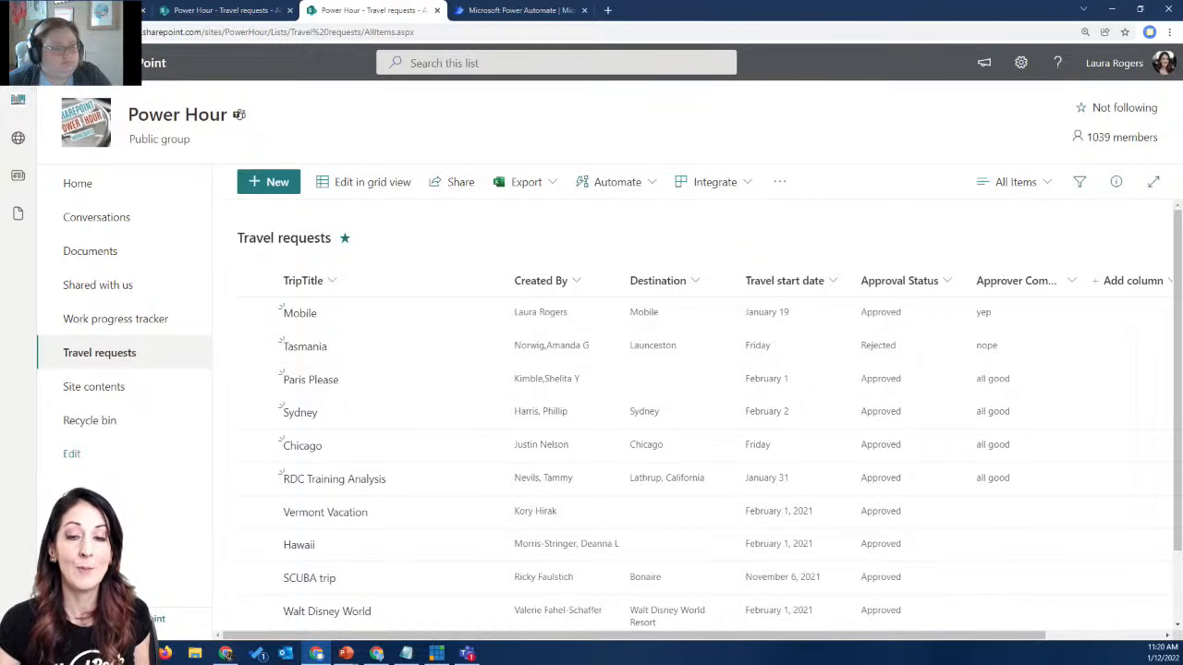
key("alt+Tab")
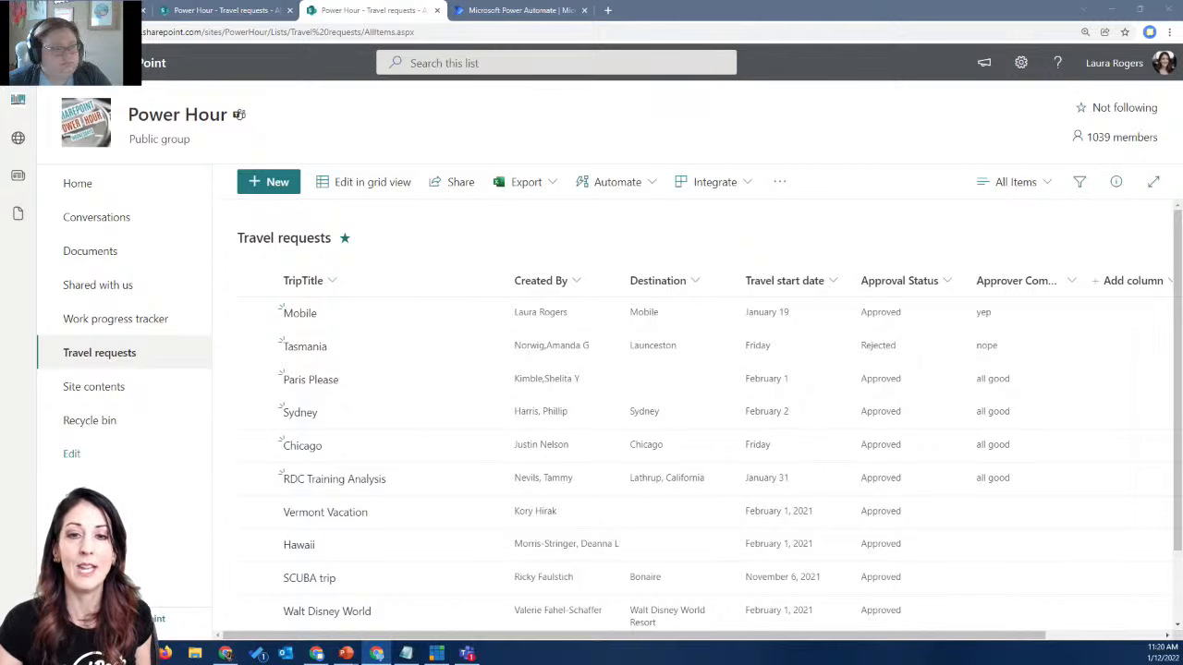
left_click_drag(0, 52, 785, 75)
scroll(672, 359, "down", 1)
scroll(850, 388, "up", 2)
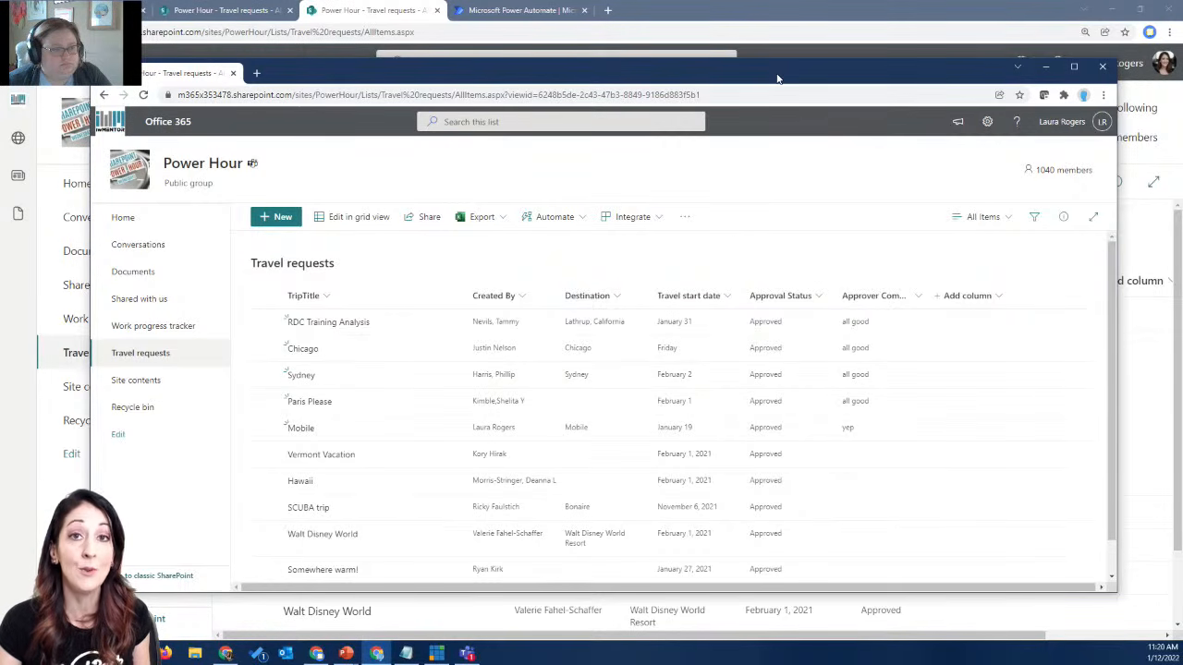
left_click_drag(778, 78, 0, 175)
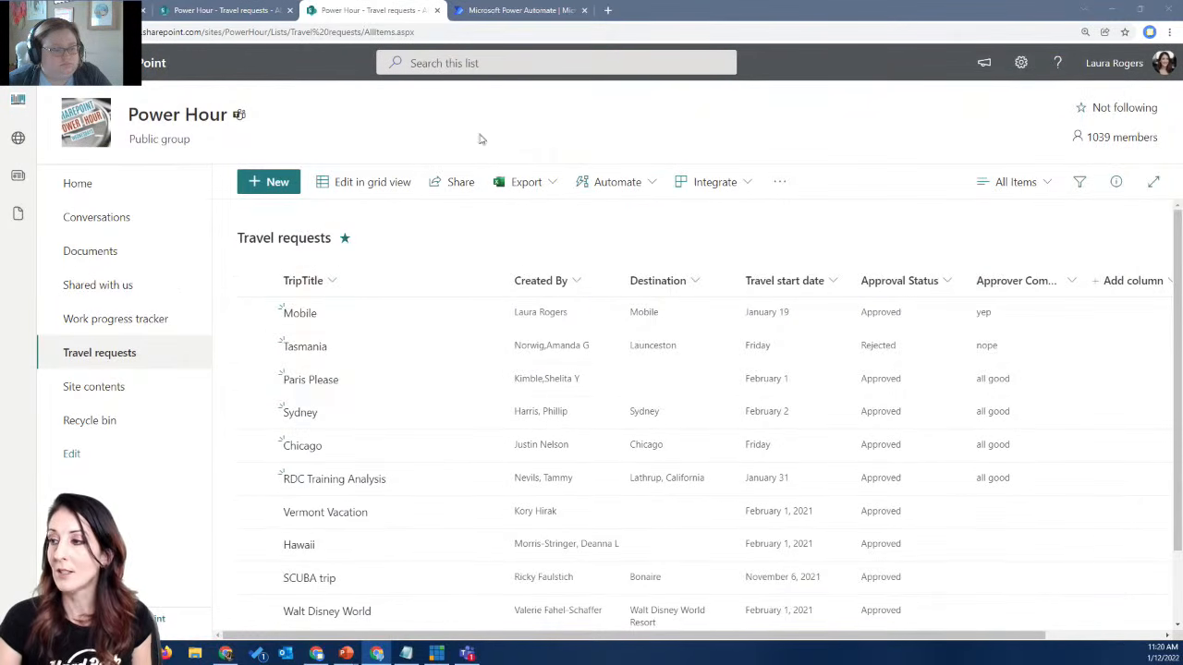
- Go to the Power Hour home page and open the Settings gear pane
left_click(1021, 62)
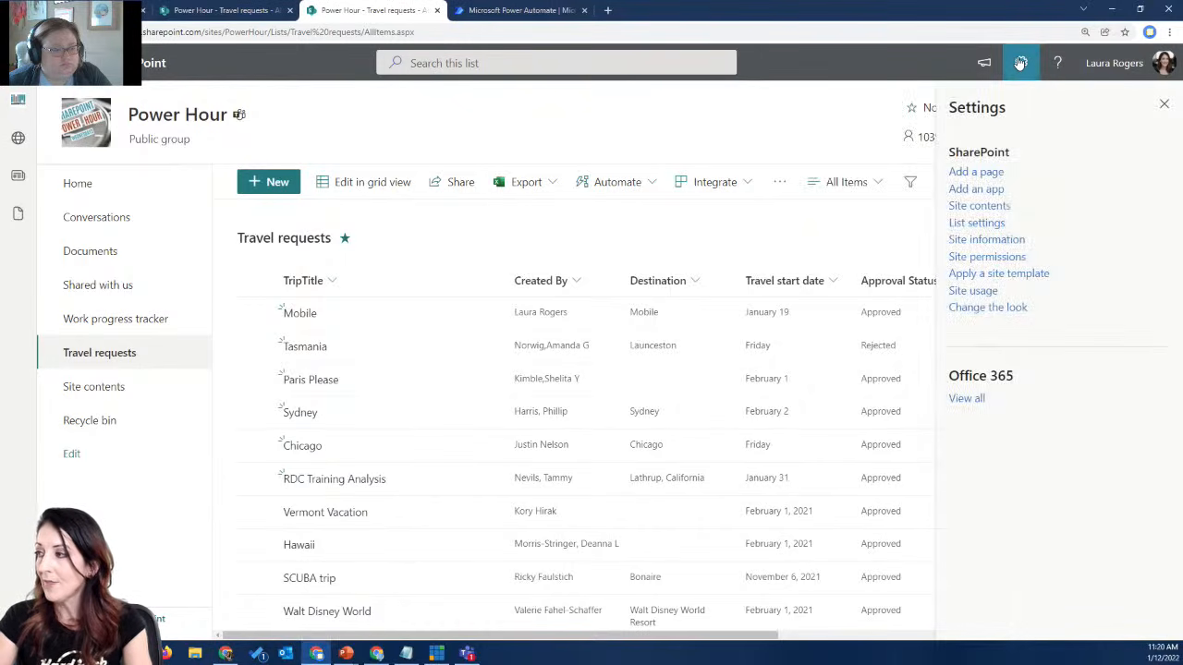
left_click(1021, 62)
left_click(113, 191)
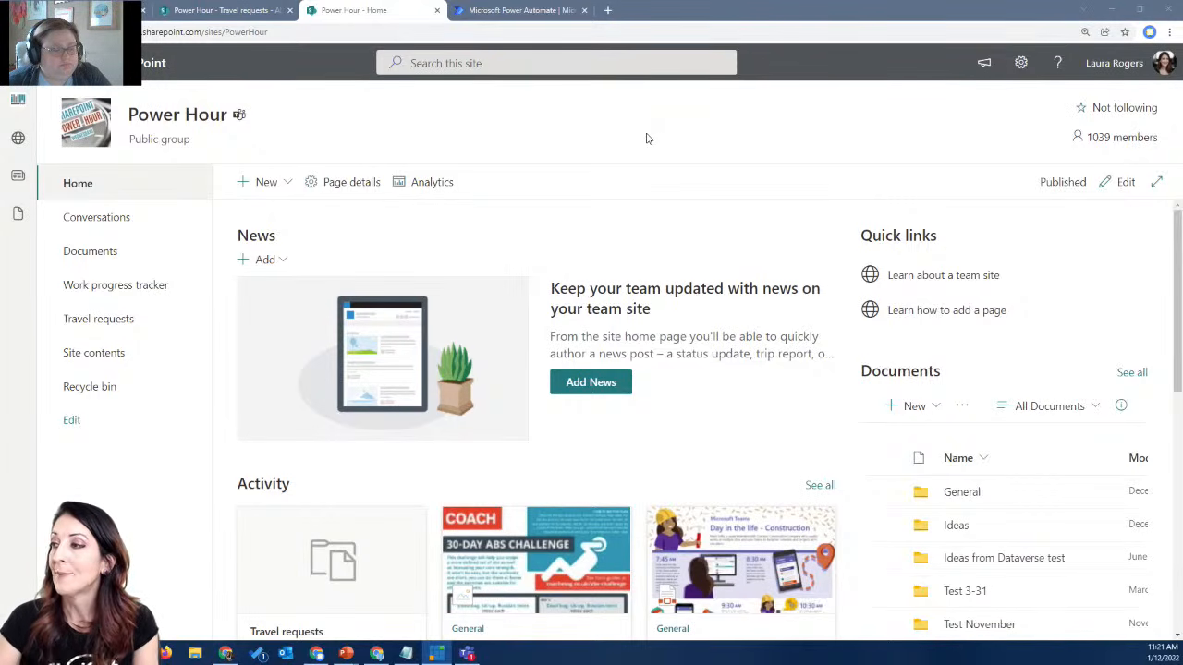
left_click(1021, 63)
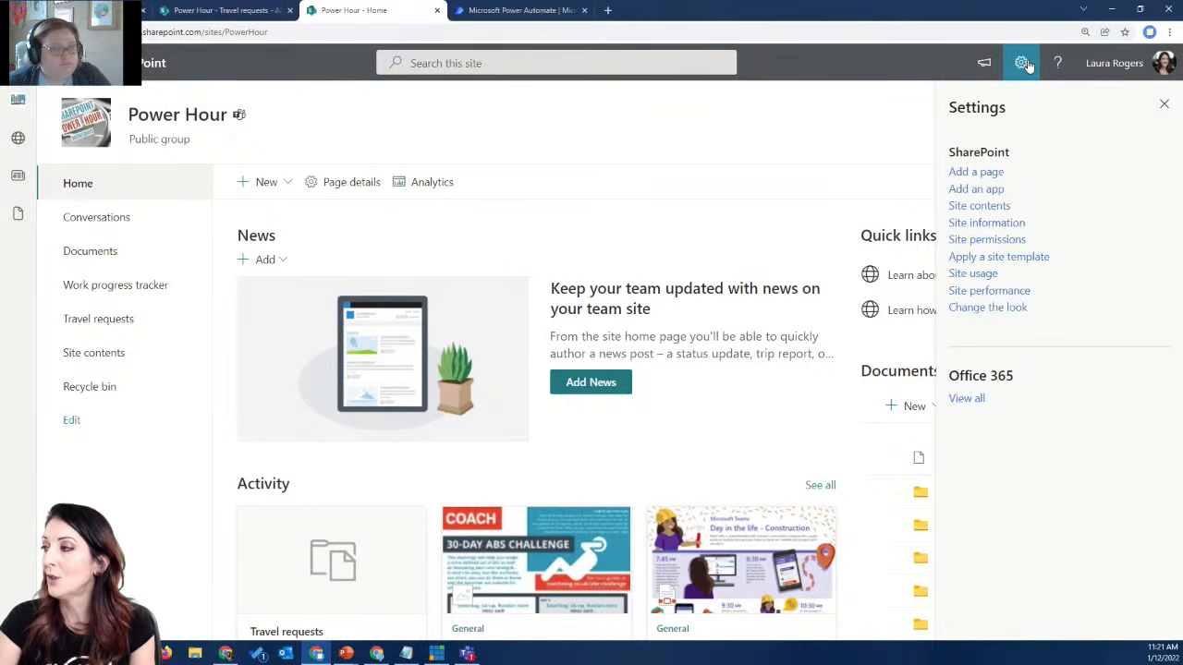
- Through Site permissions, open Advanced permissions settings and then the Permission Levels page
left_click(1005, 224)
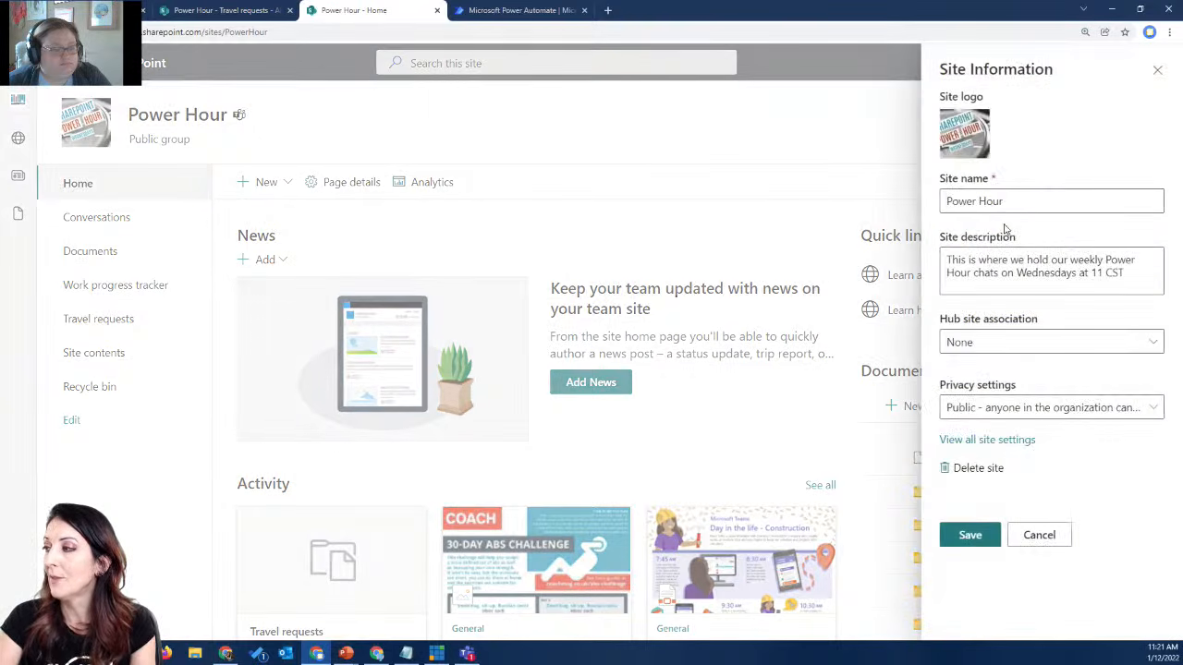
left_click(1067, 534)
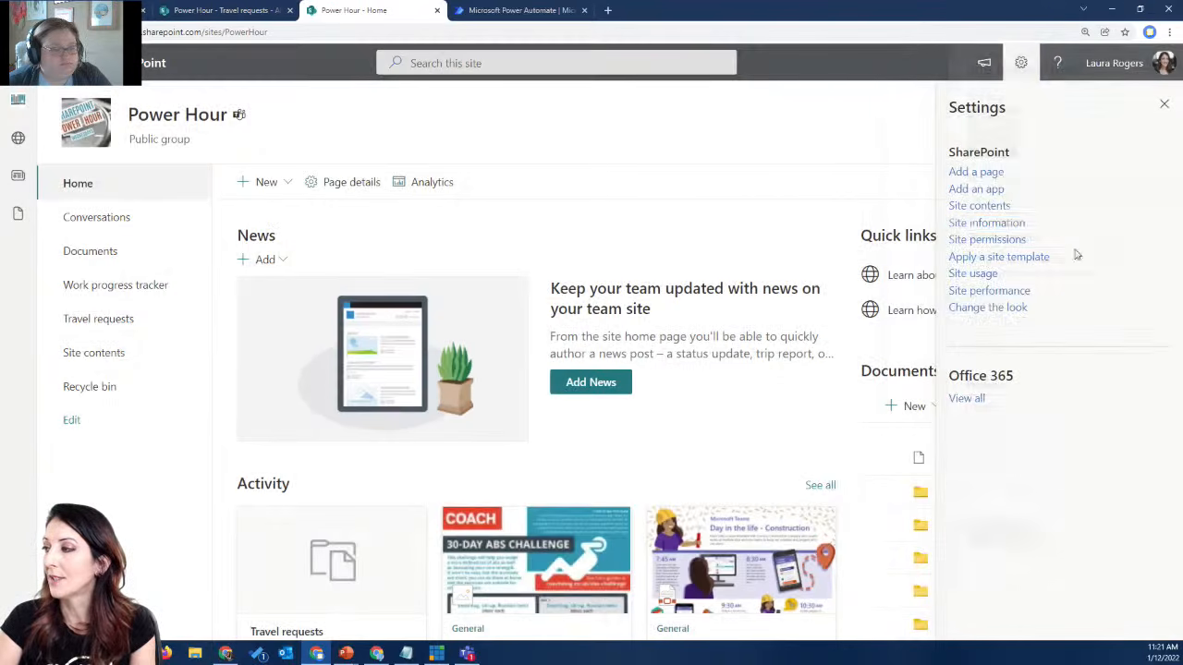
left_click(986, 241)
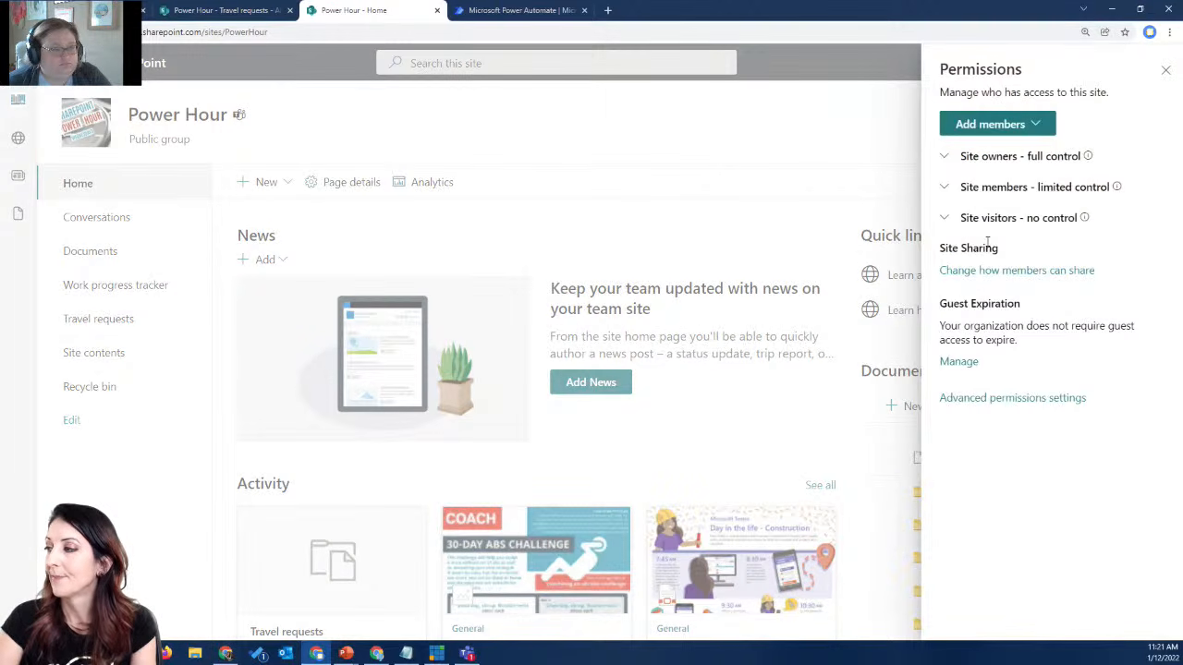
left_click(1001, 405)
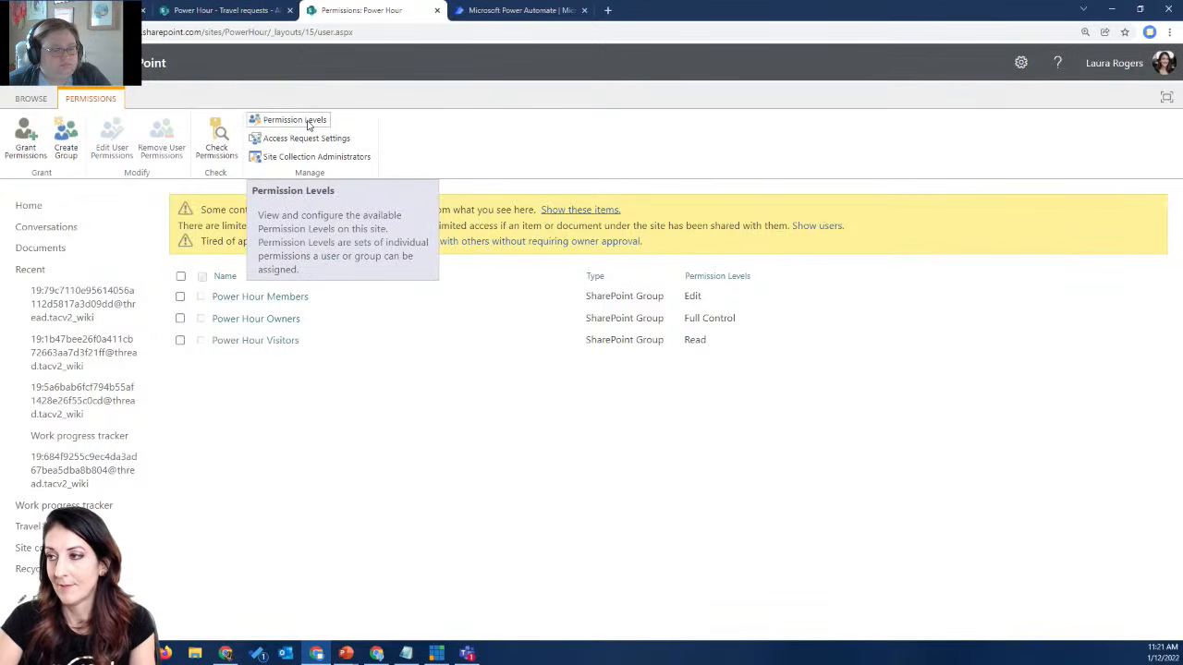
left_click(308, 124)
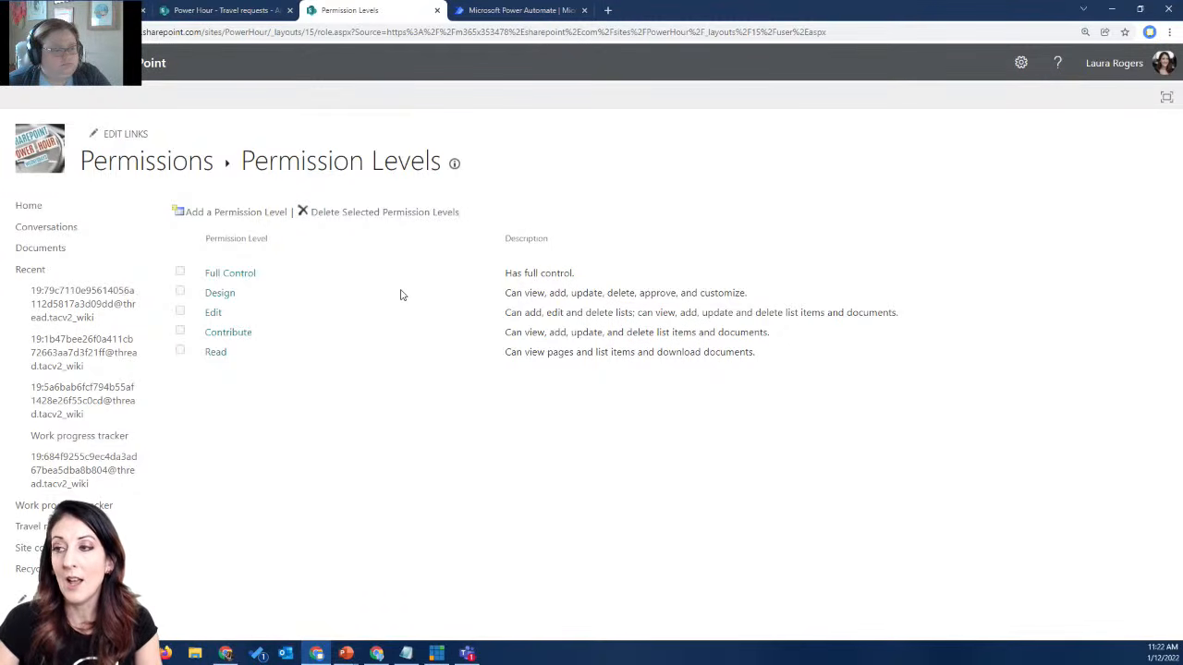
- Copy the Contribute permission level and name the copy 'Contribute and approve'
left_click(231, 332)
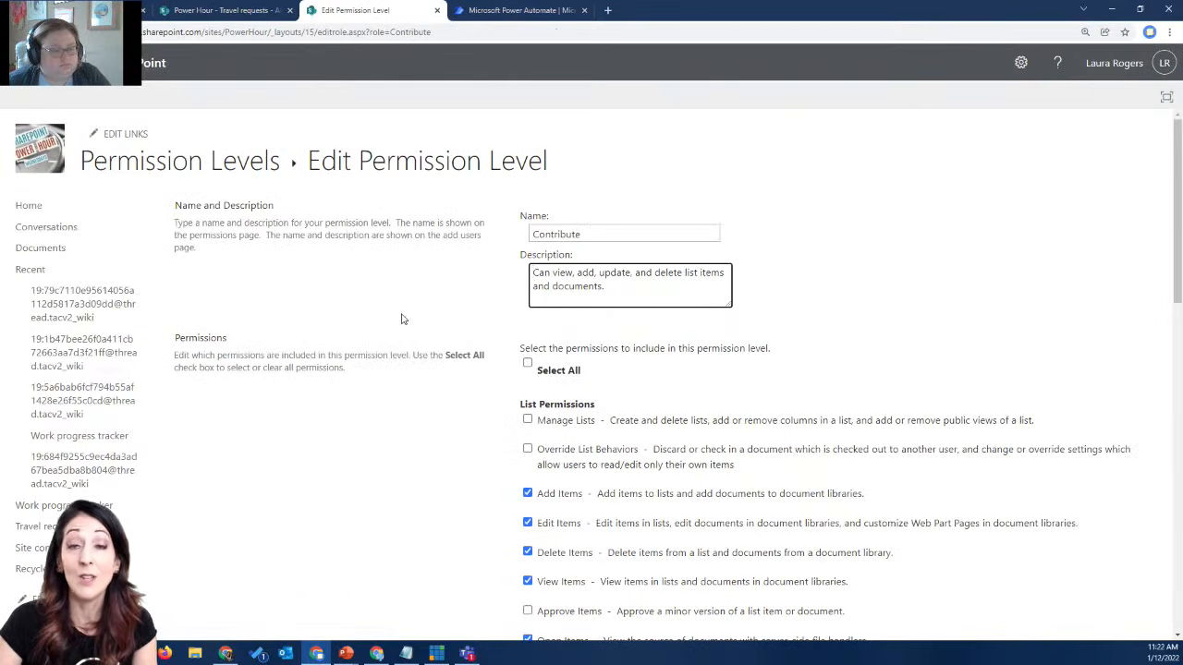
scroll(402, 323, "down", 15)
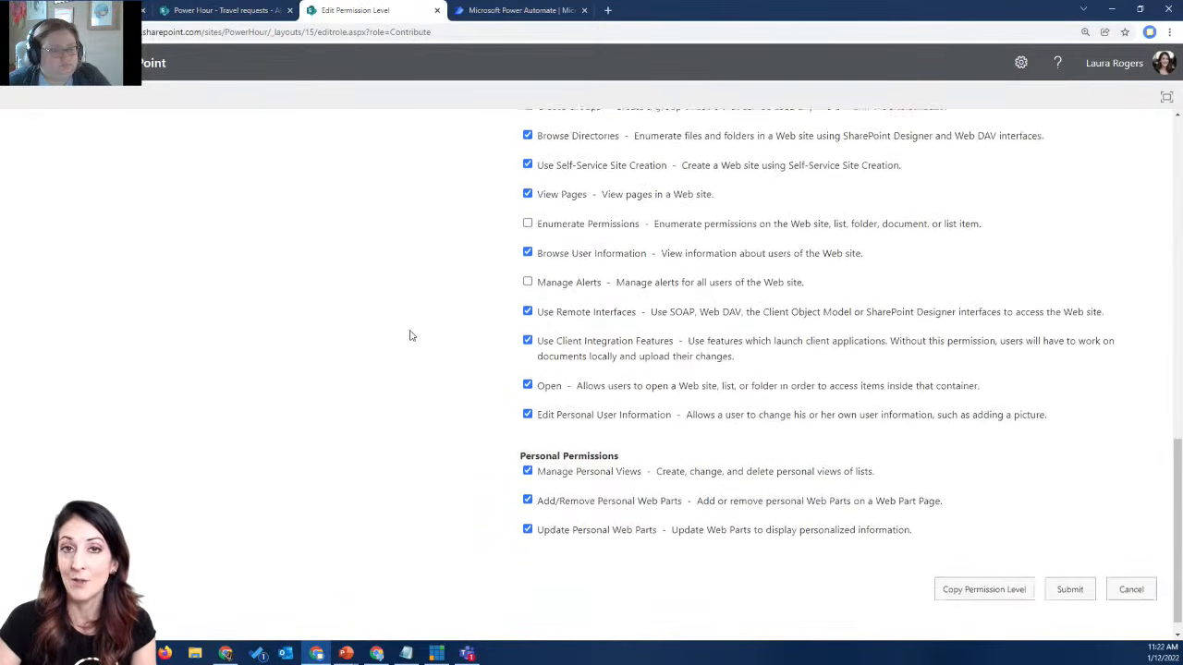
left_click(980, 571)
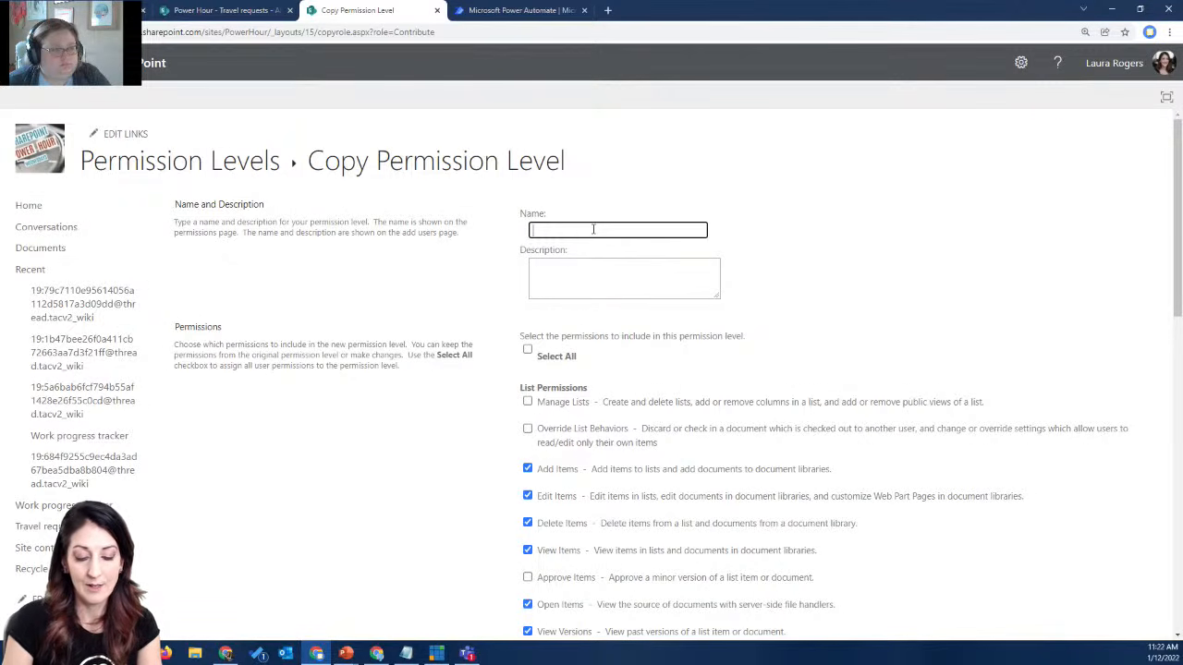
type("Contr")
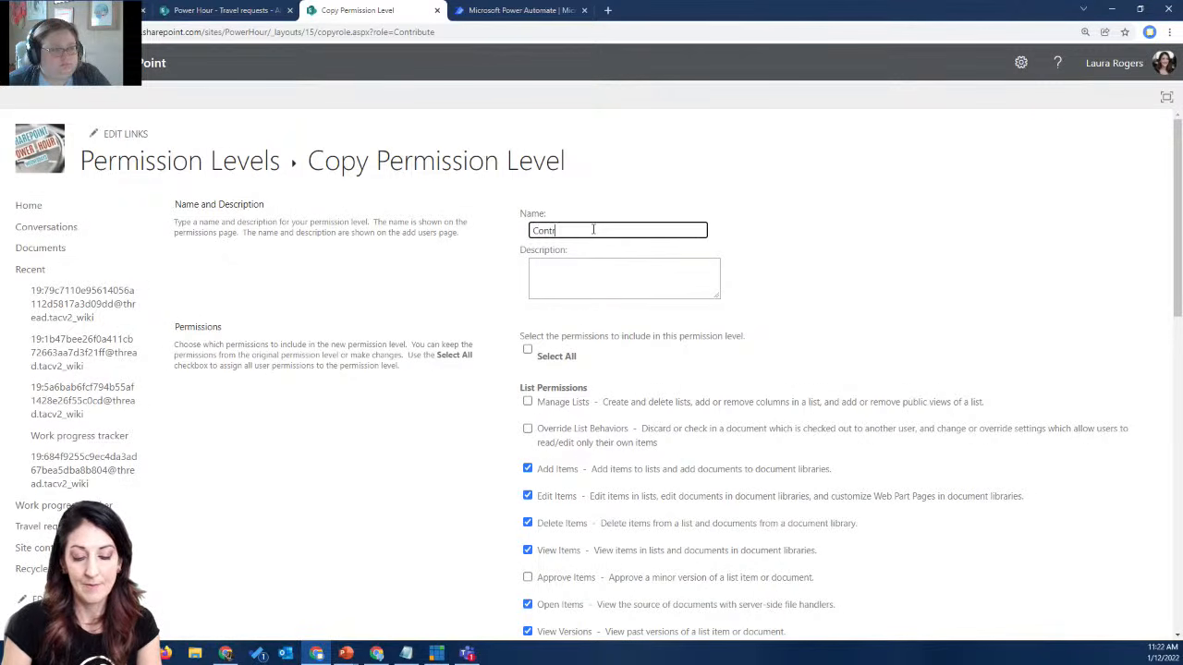
type("ibute and approve")
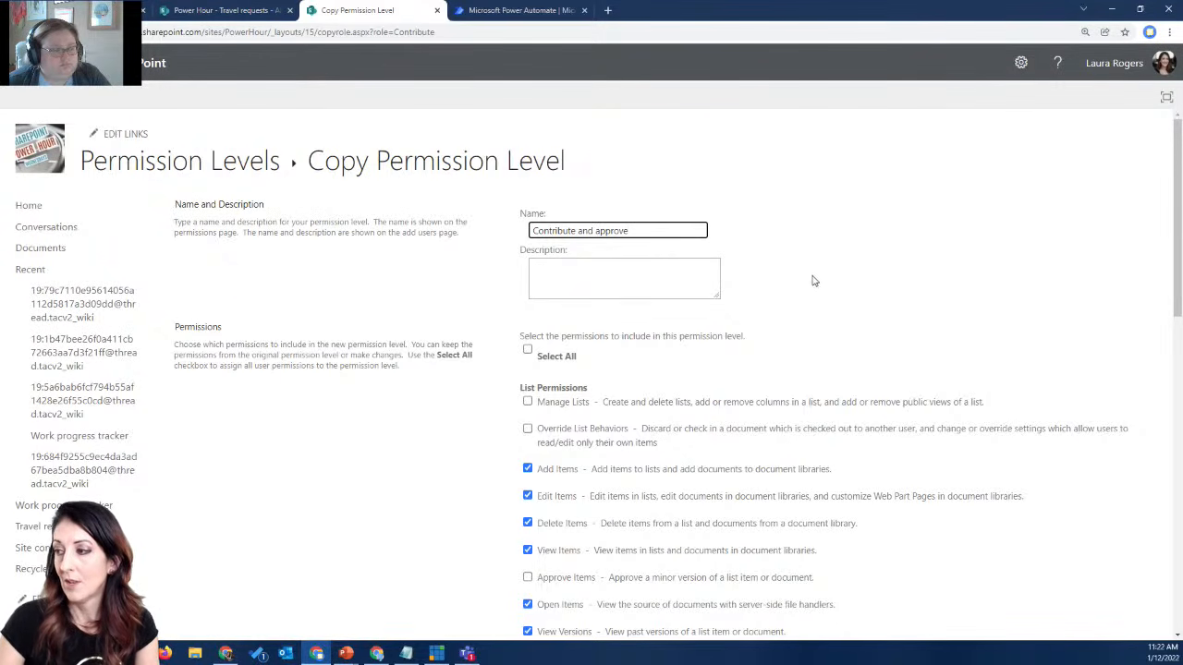
- Add the Approve Items permission to the copy and create the level
scroll(762, 273, "down", 1)
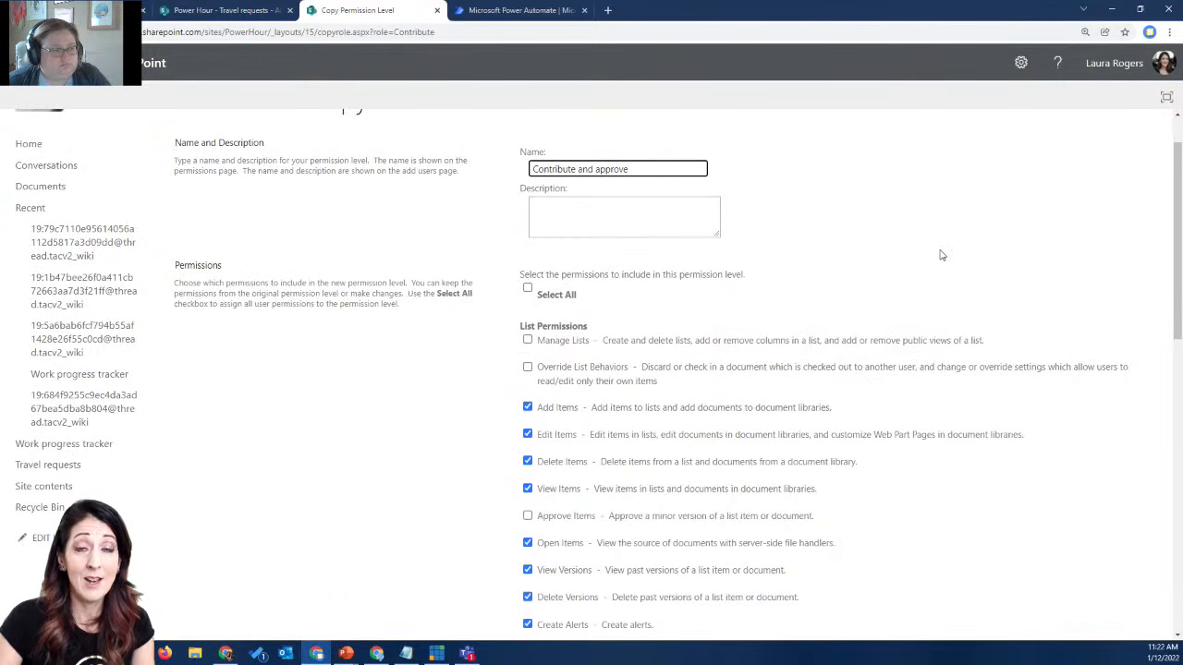
scroll(940, 255, "down", 3)
left_click(527, 332)
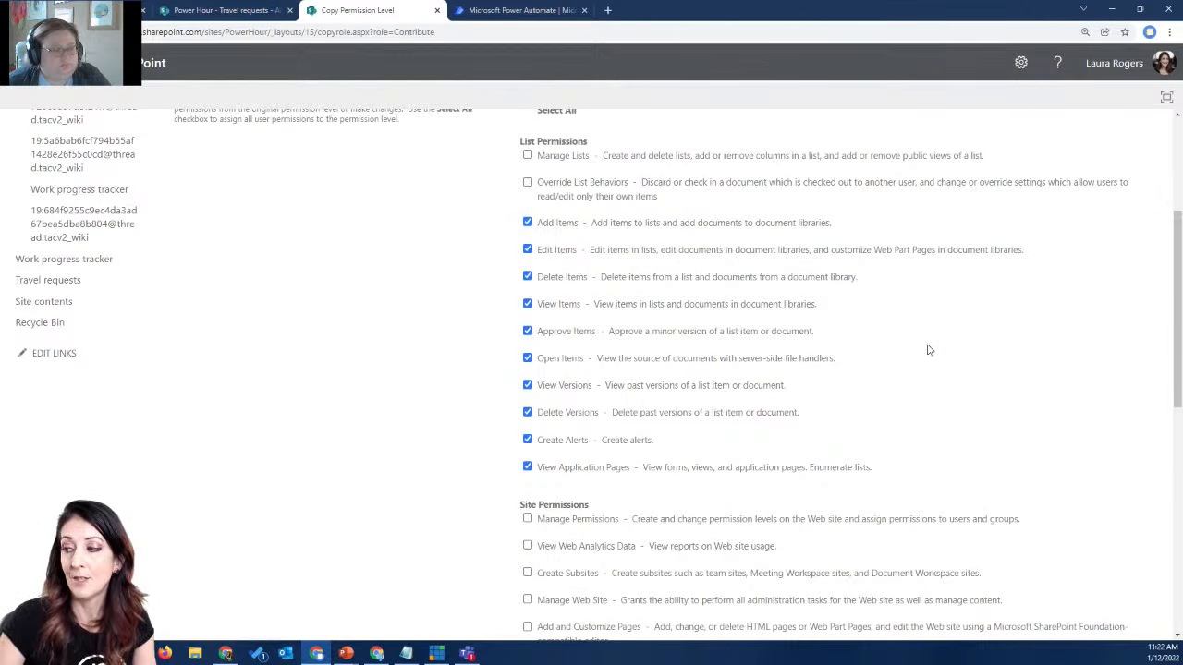
scroll(932, 356, "down", 6)
scroll(937, 366, "down", 4)
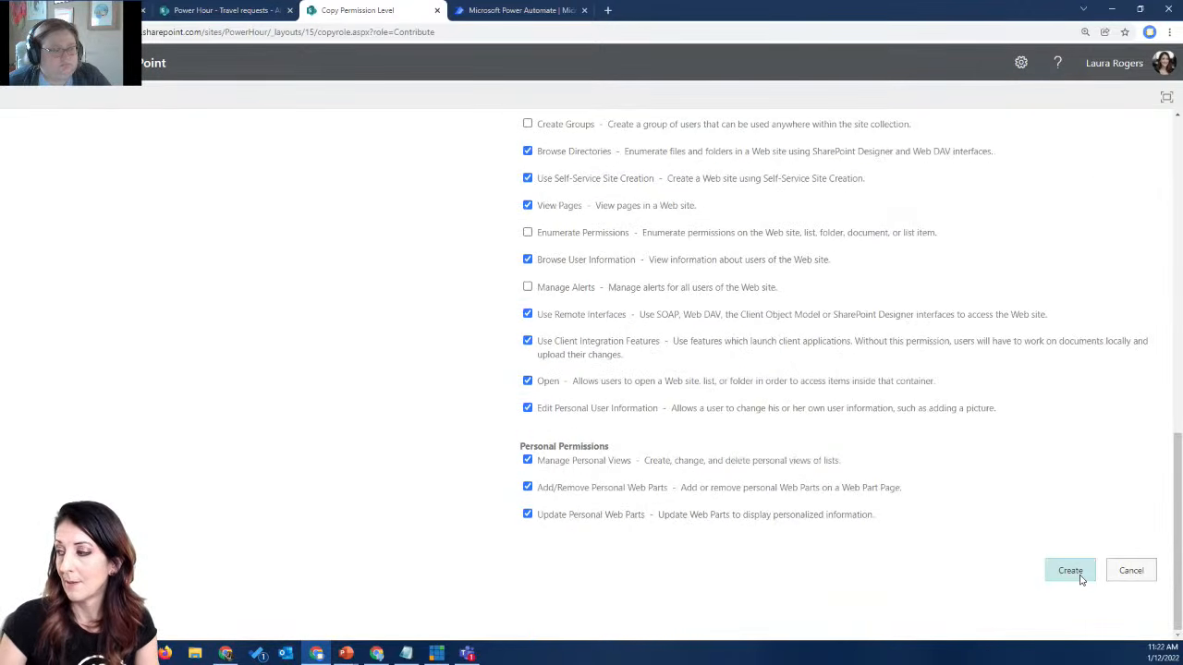
left_click(1072, 573)
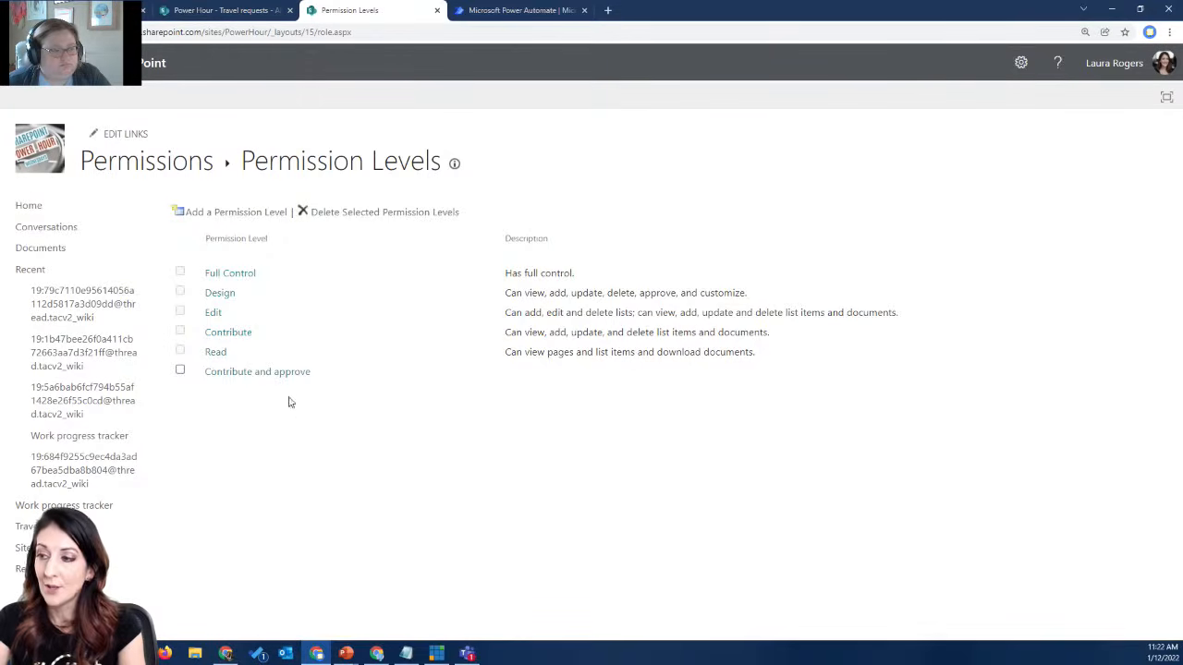
- Return to the Power Hour home and look at Site information and all site settings
left_click(35, 205)
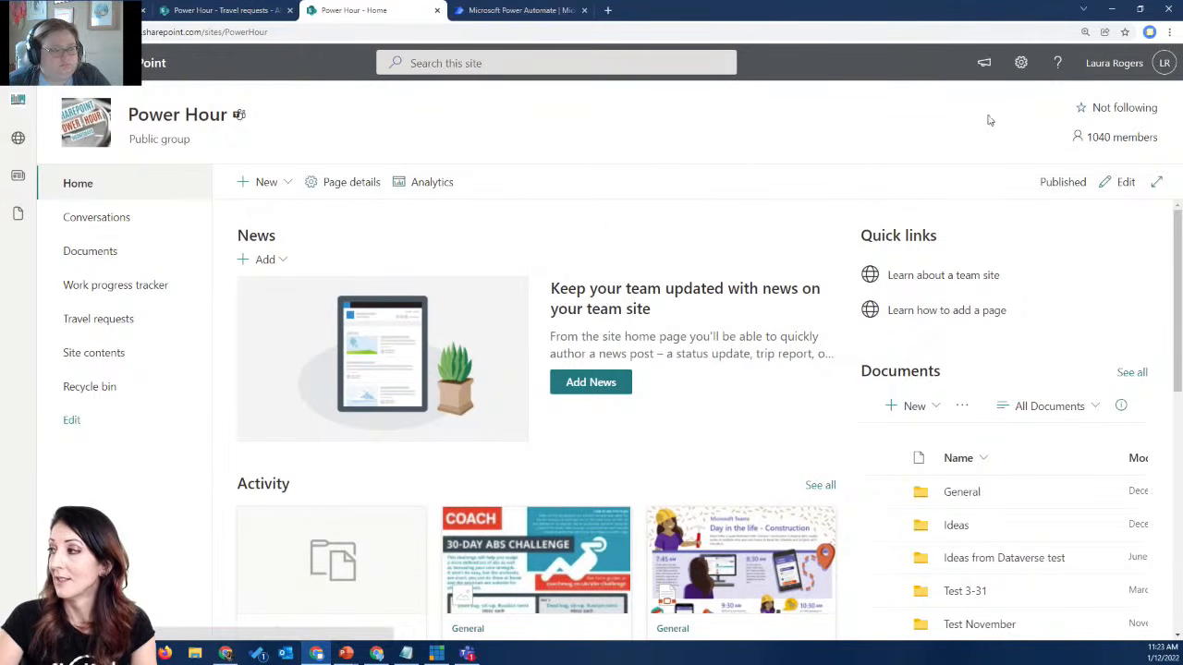
left_click(1021, 63)
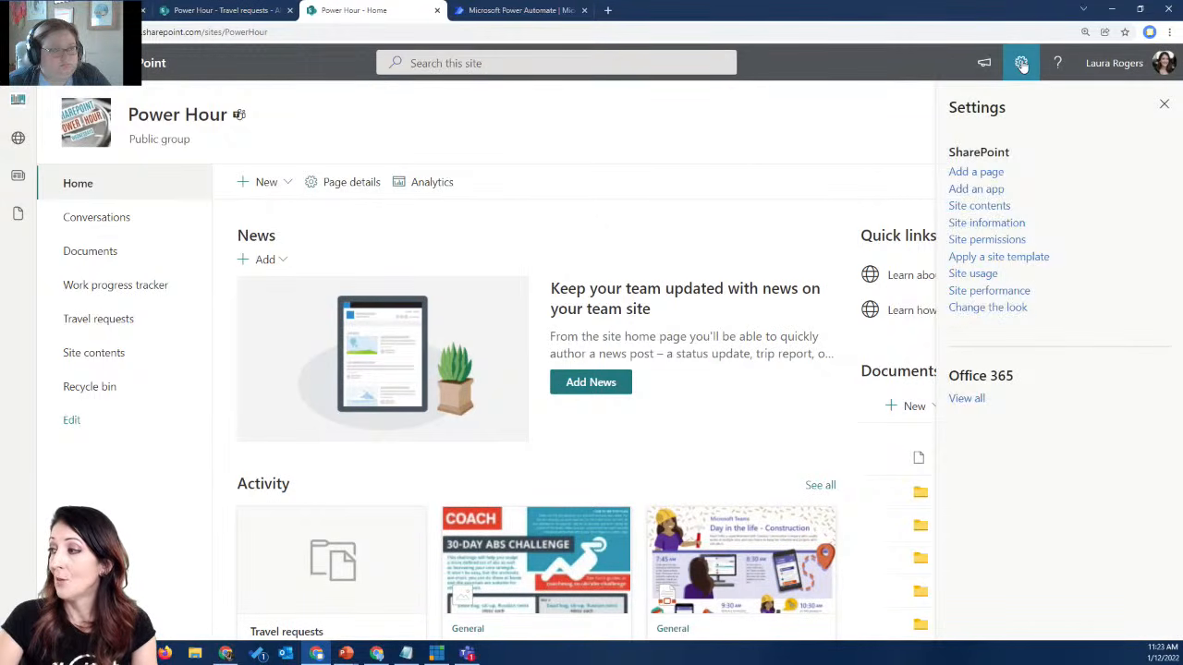
left_click(997, 224)
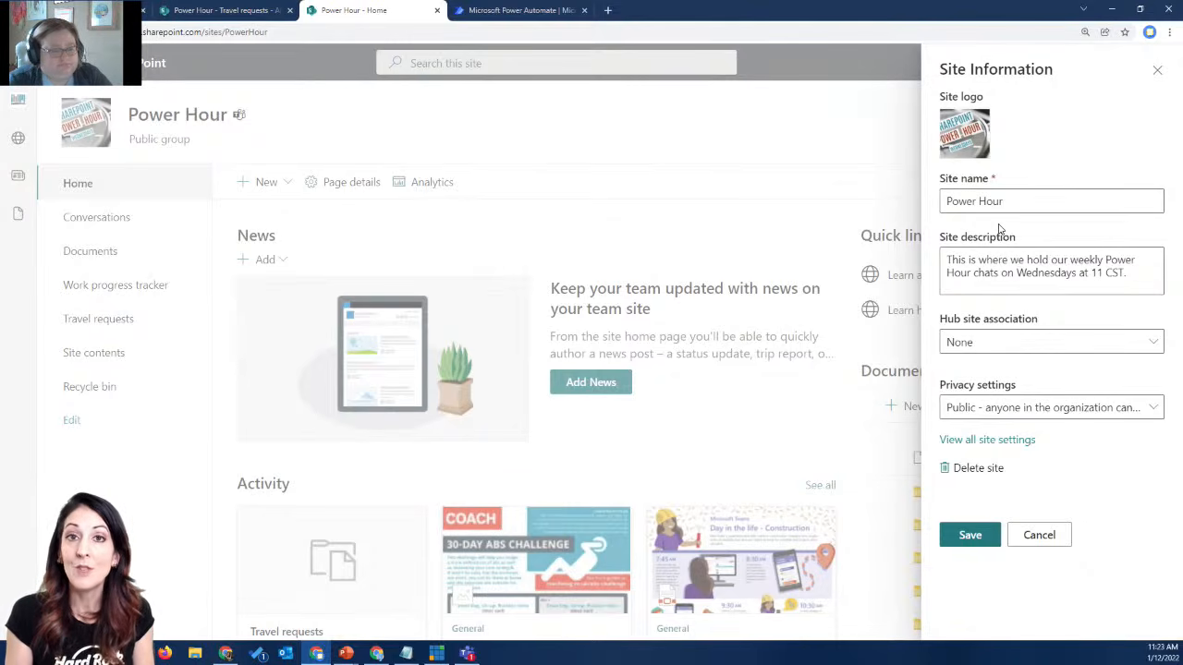
left_click(986, 441)
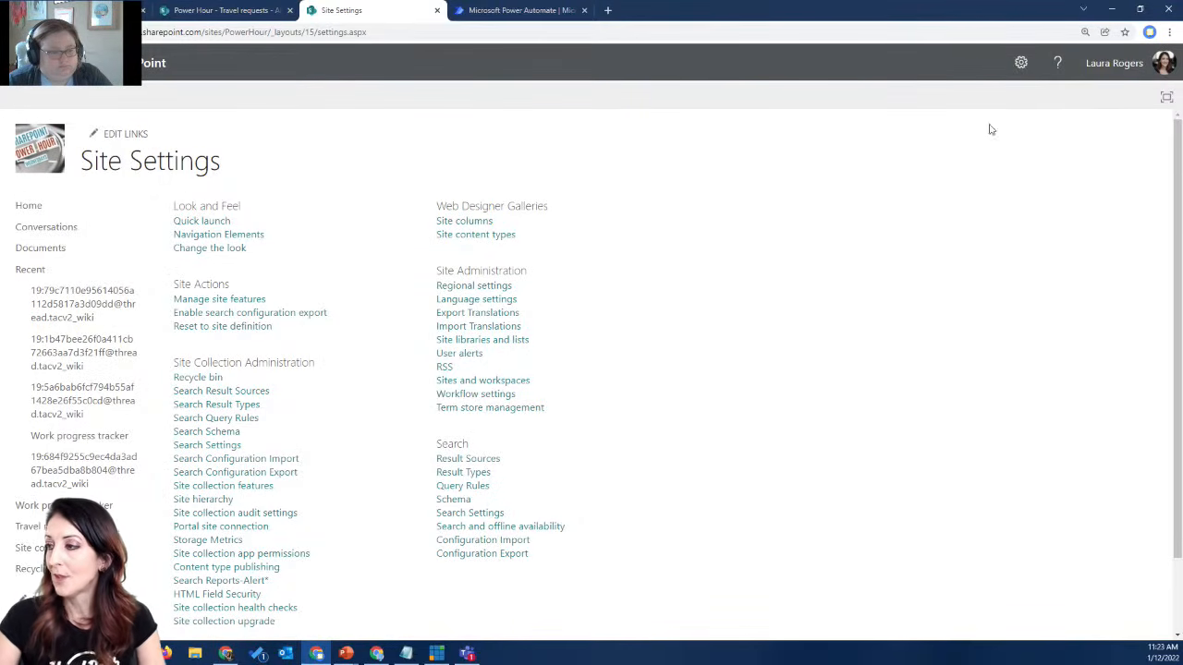
- Go back to the home page and open the site Settings pane again
left_click(1020, 62)
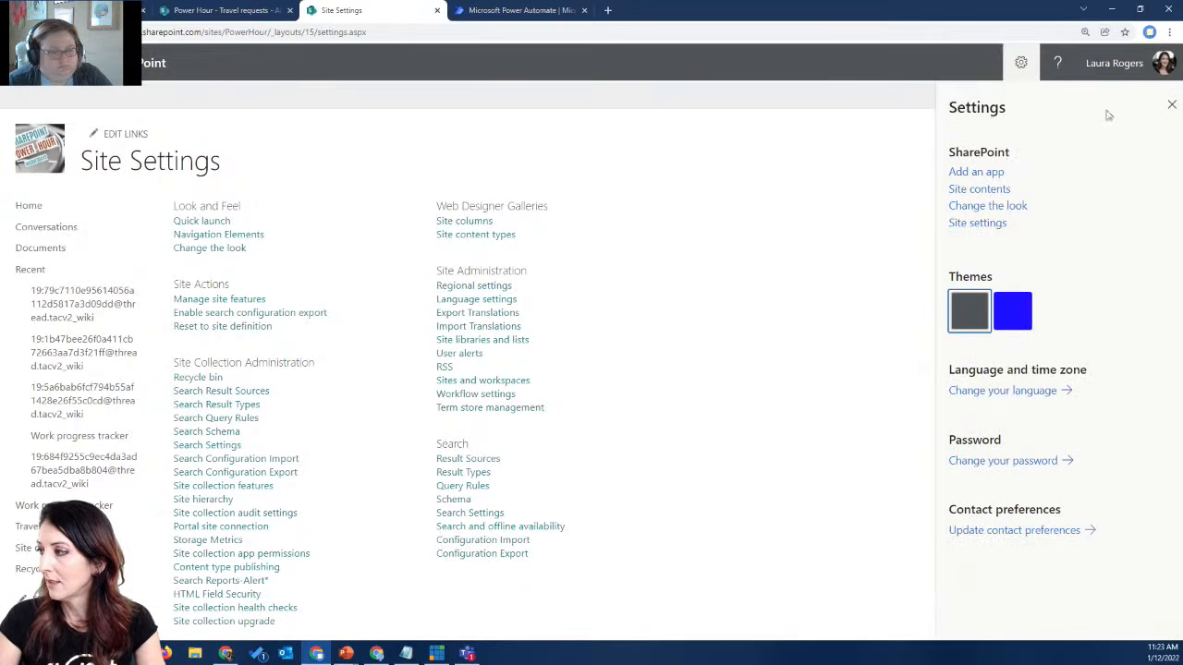
left_click(1171, 104)
left_click(33, 207)
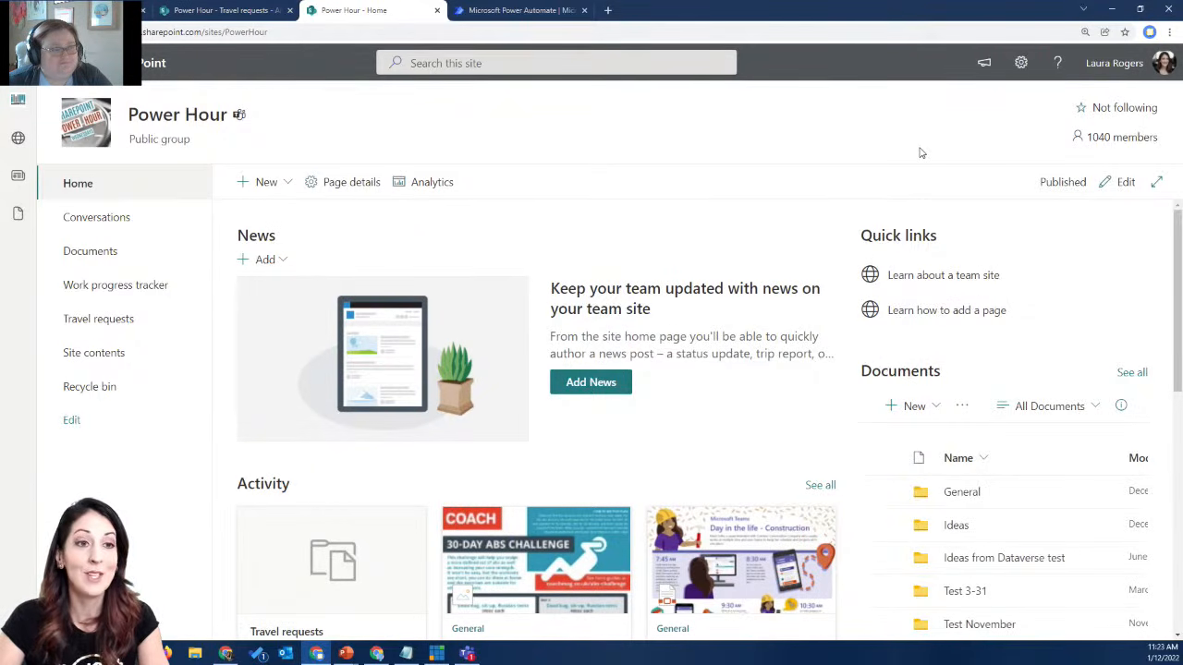
left_click(1020, 63)
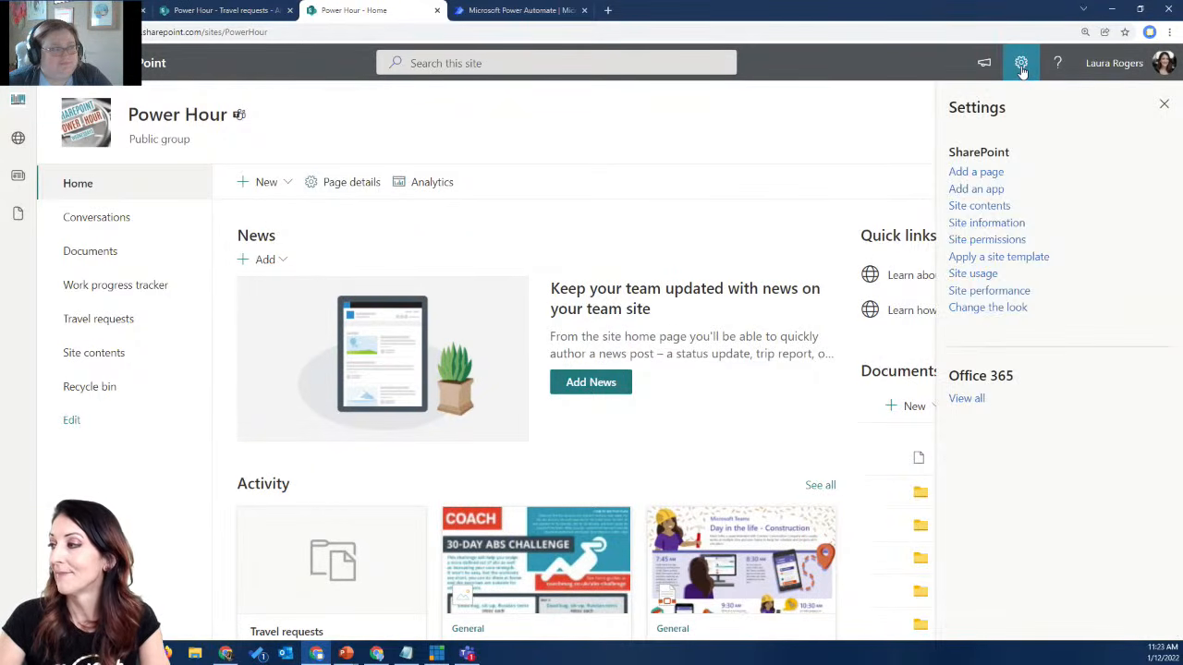
- Open Advanced permissions settings, go to People and Groups, and start creating a new group
left_click(984, 239)
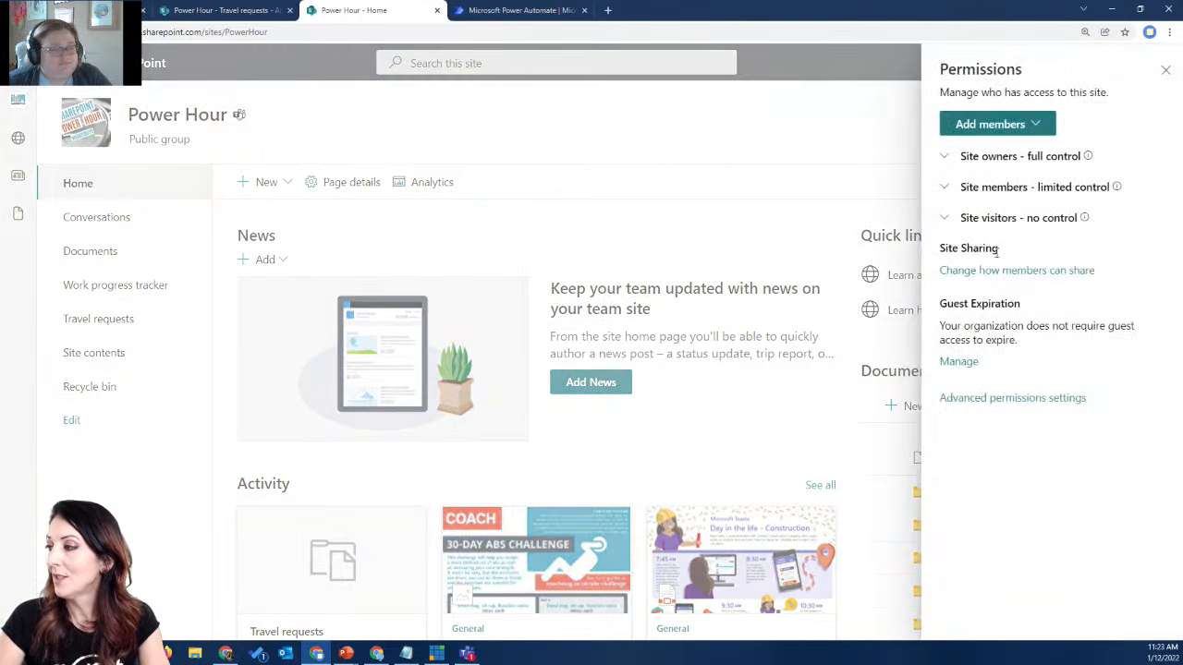
left_click(1011, 398)
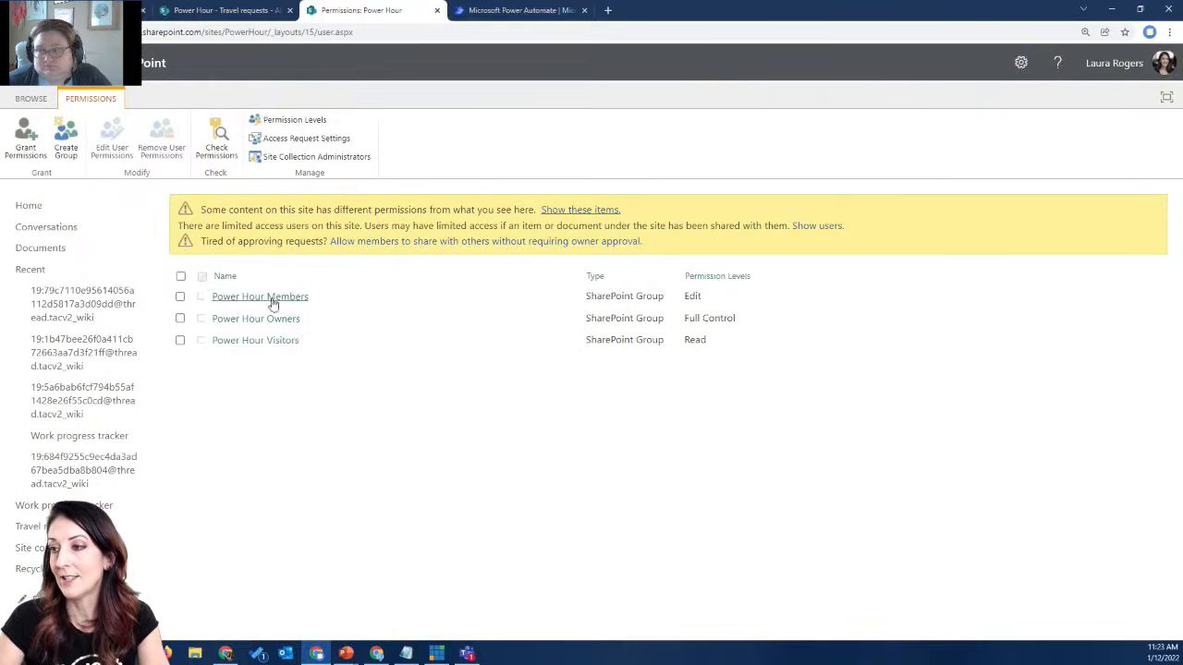
left_click(273, 304)
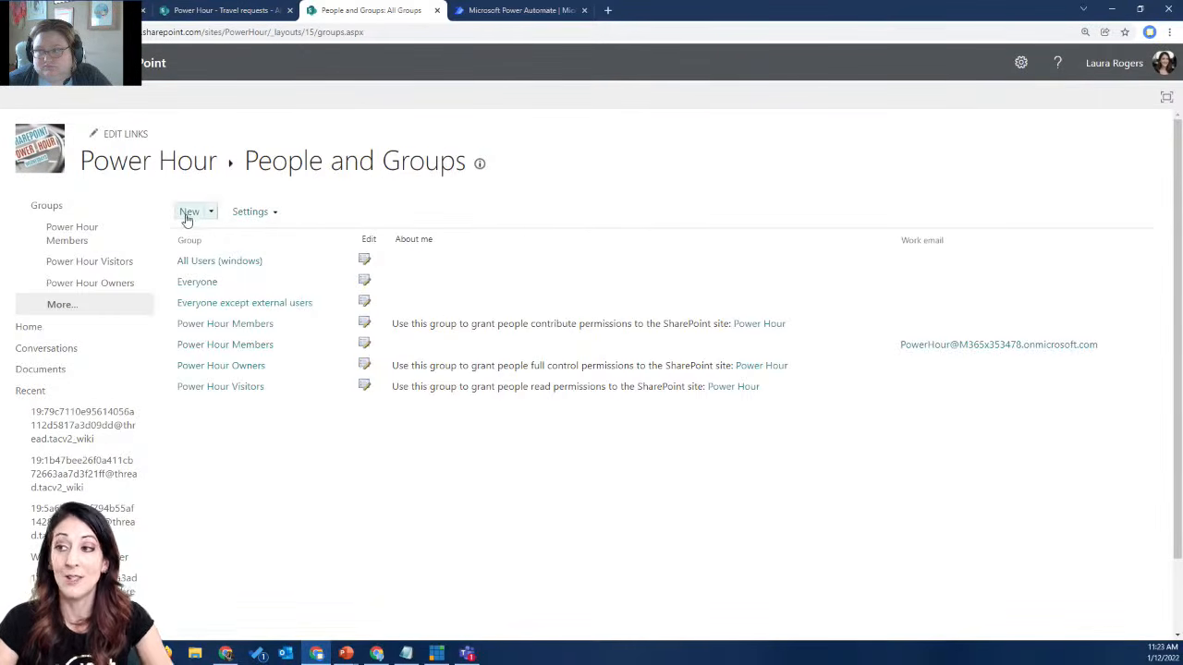
left_click(188, 211)
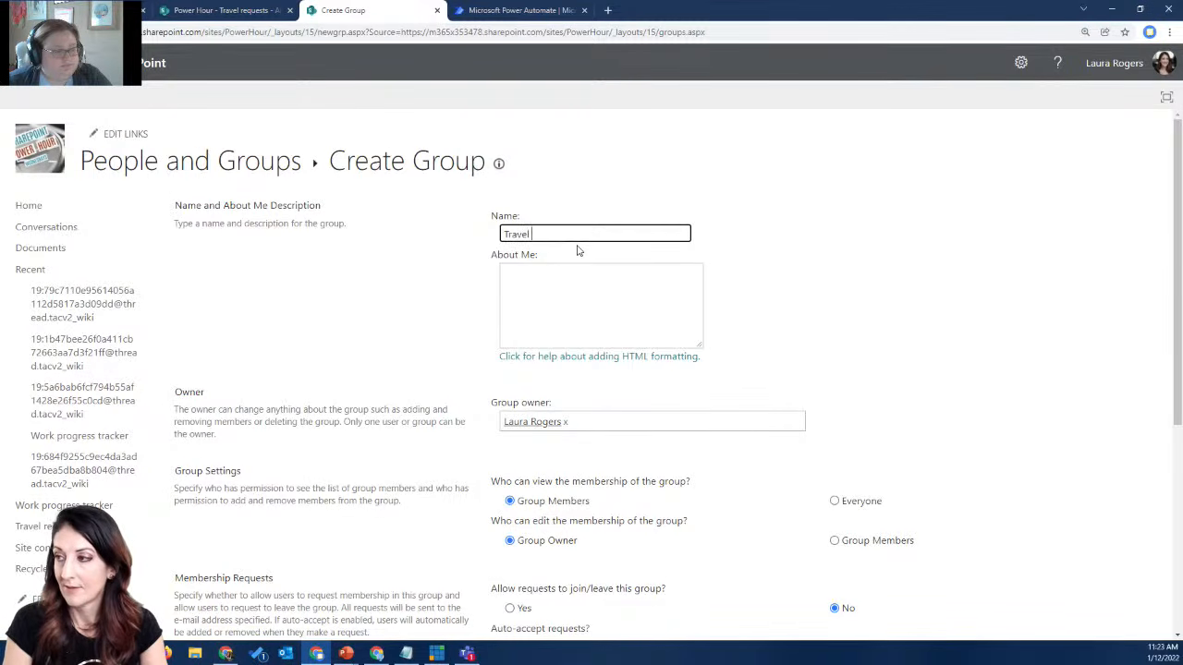
- Create the 'Travel Approvers' group owned by Power Hour Owners, with membership visible to Everyone
type("ers")
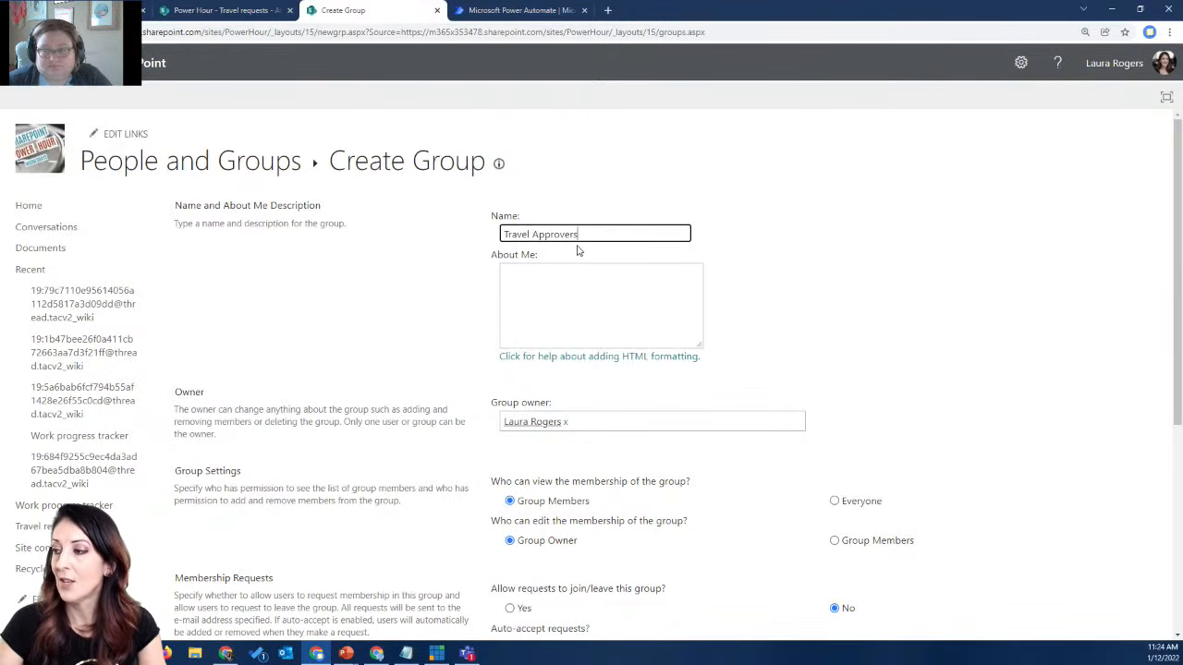
left_click(565, 423)
key("BackSpace")
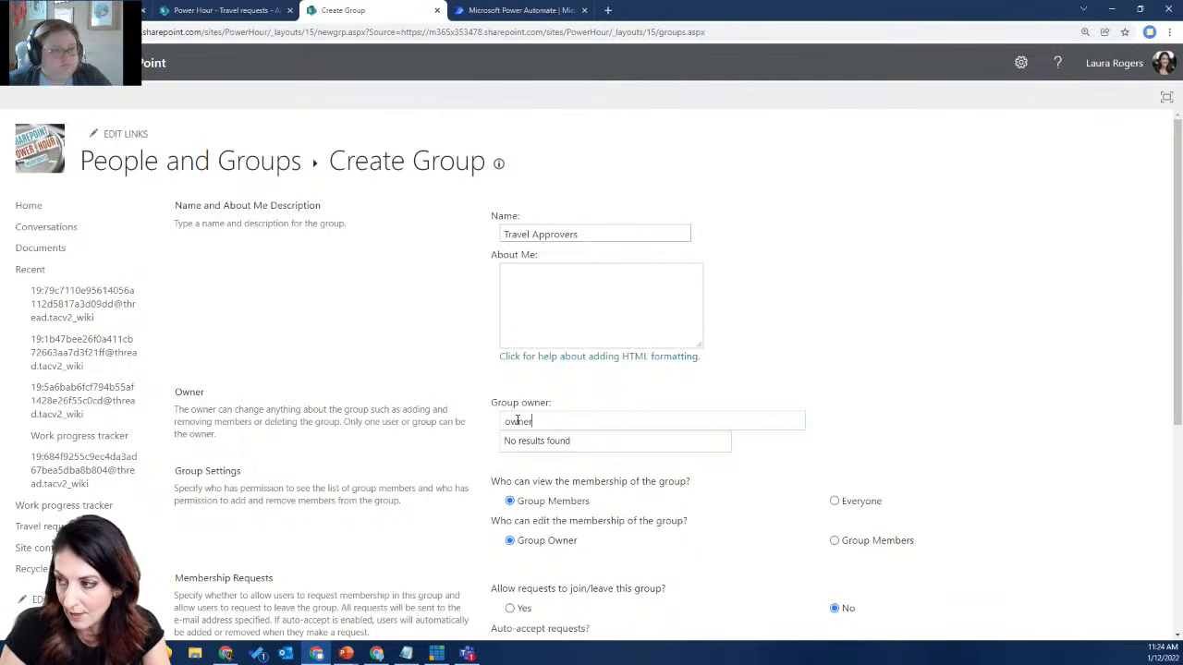
key("BackSpace")
key("BackSpace")
key("BackSpace")
key("BackSpace")
key("BackSpace")
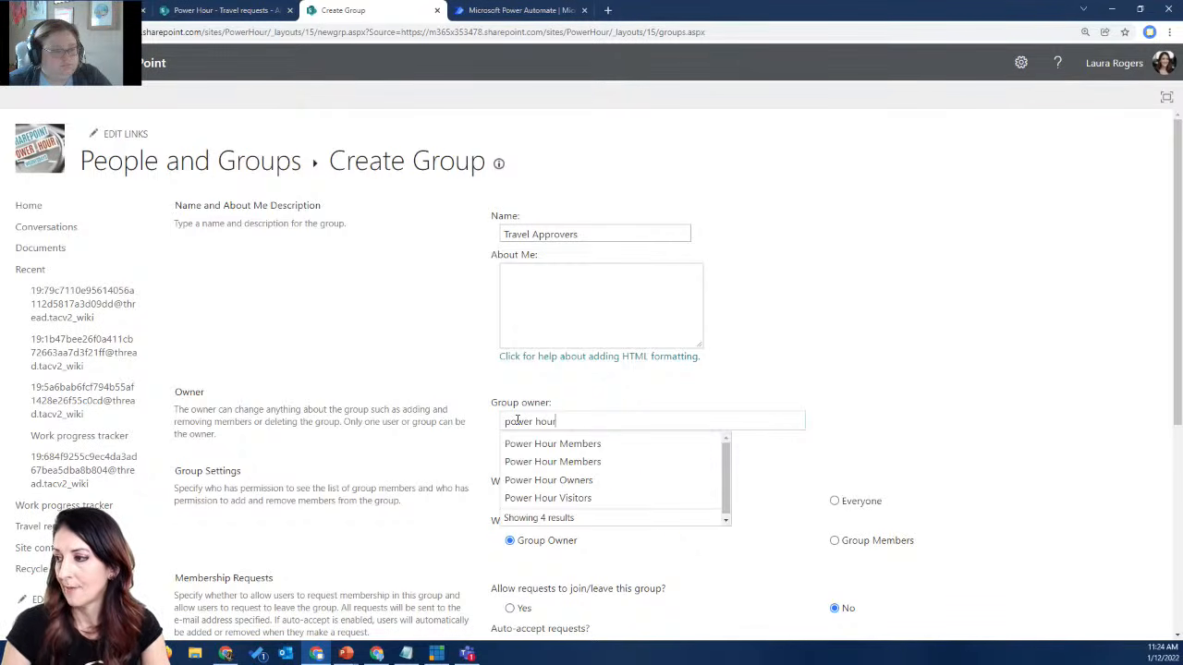
left_click(597, 481)
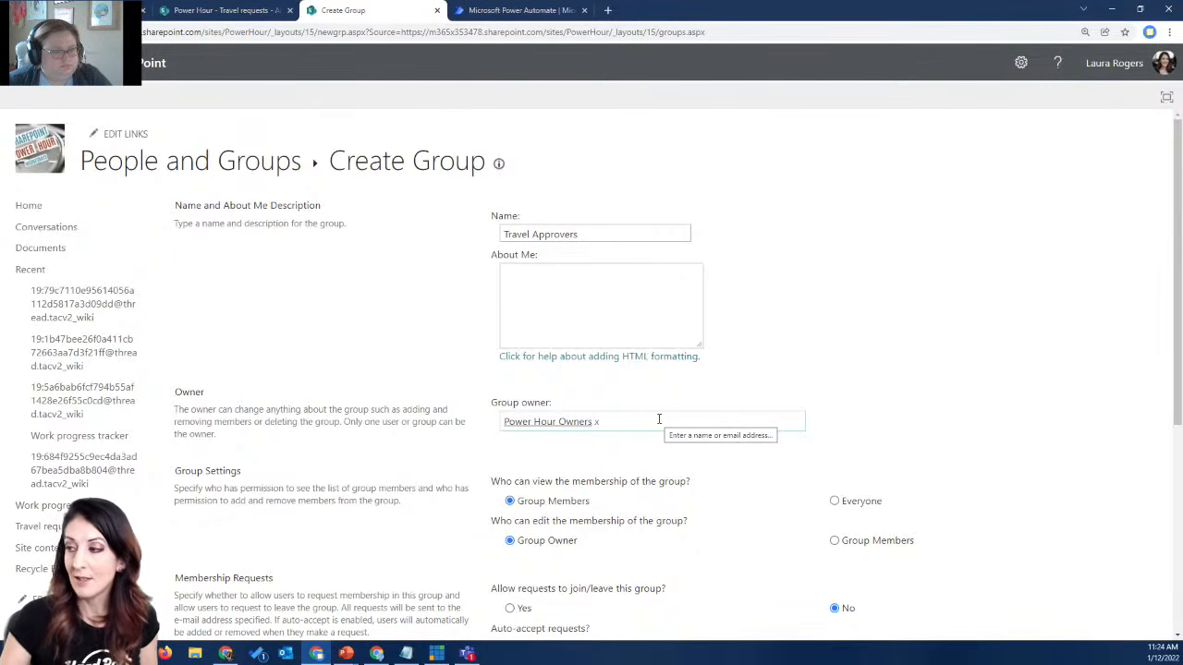
left_click(665, 416)
left_click(834, 501)
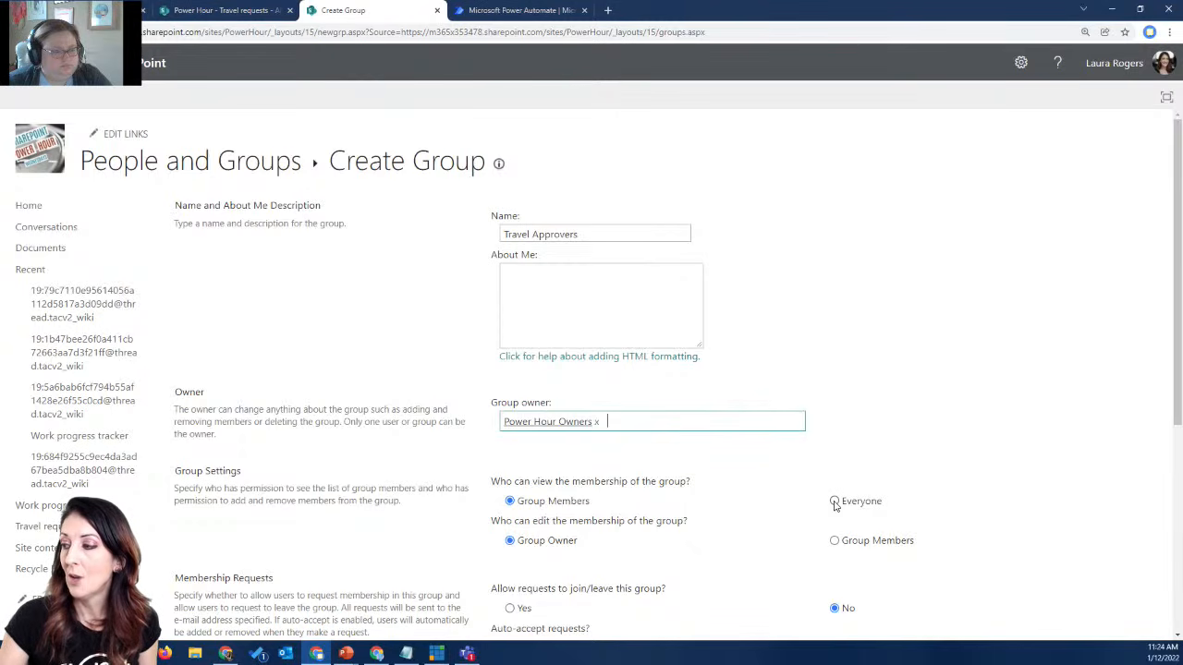
scroll(987, 308, "down", 5)
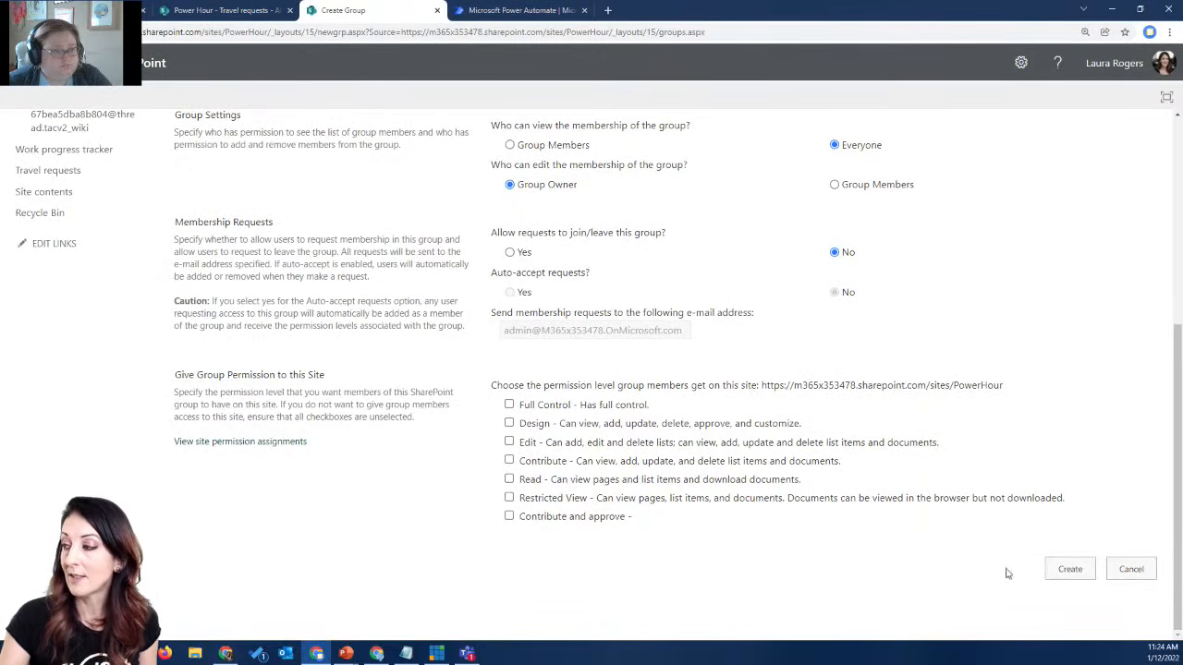
left_click(1069, 568)
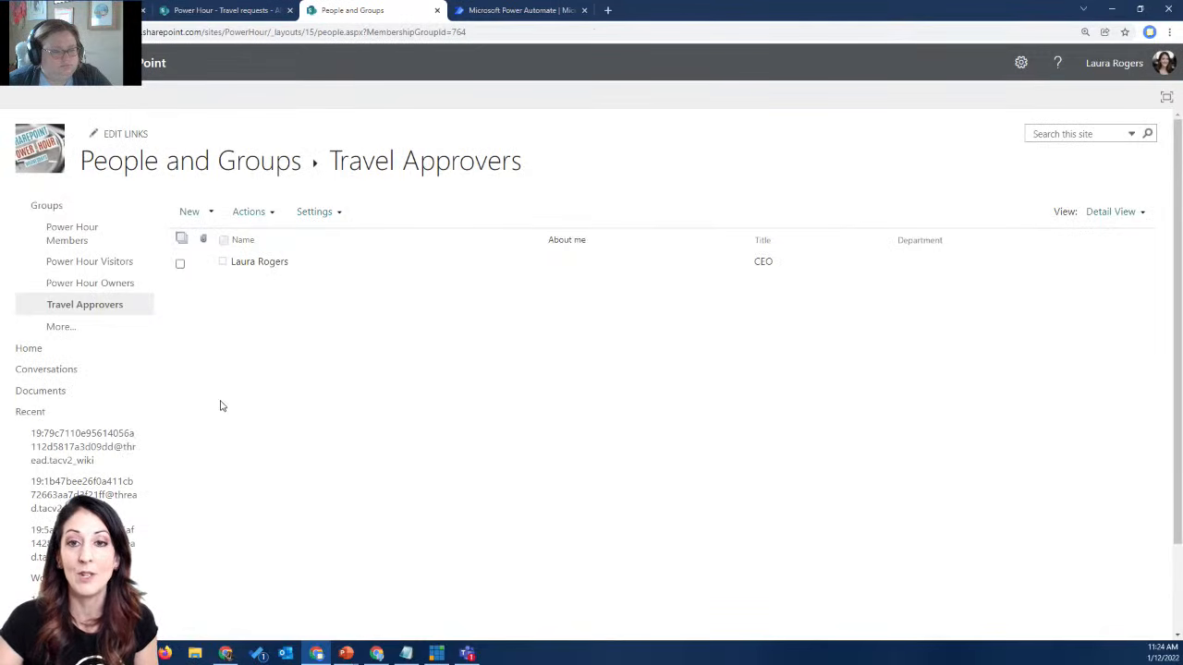
scroll(195, 400, "down", 2)
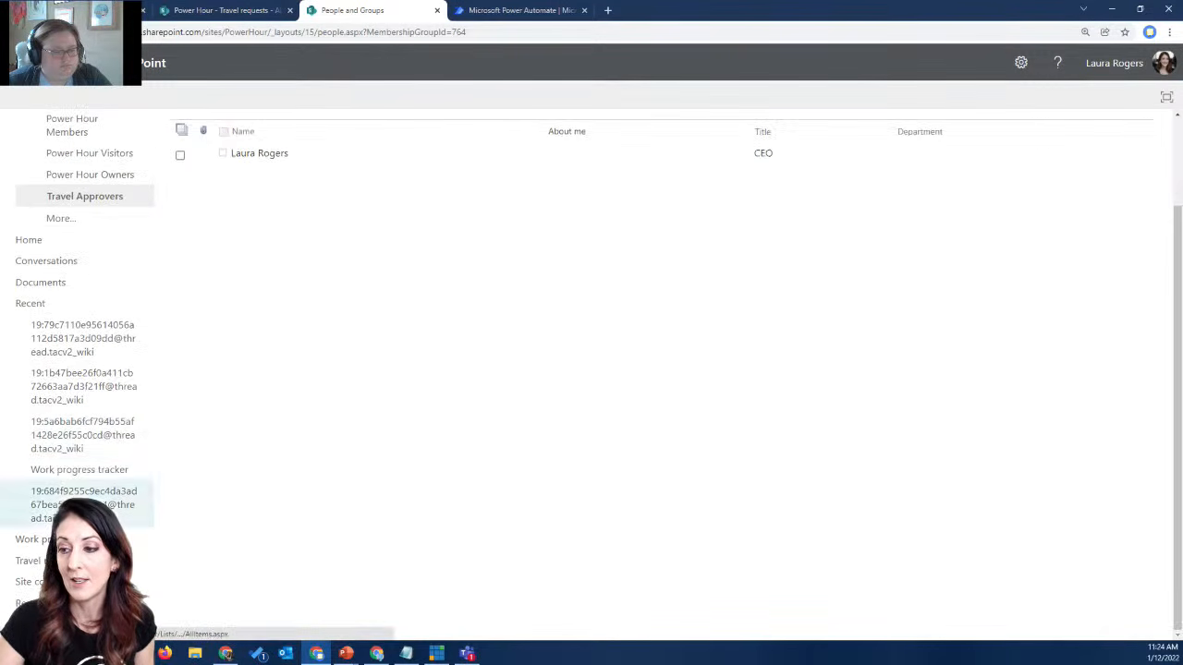
- Open the Travel requests list settings and its 'Permissions for this list' page
left_click(37, 562)
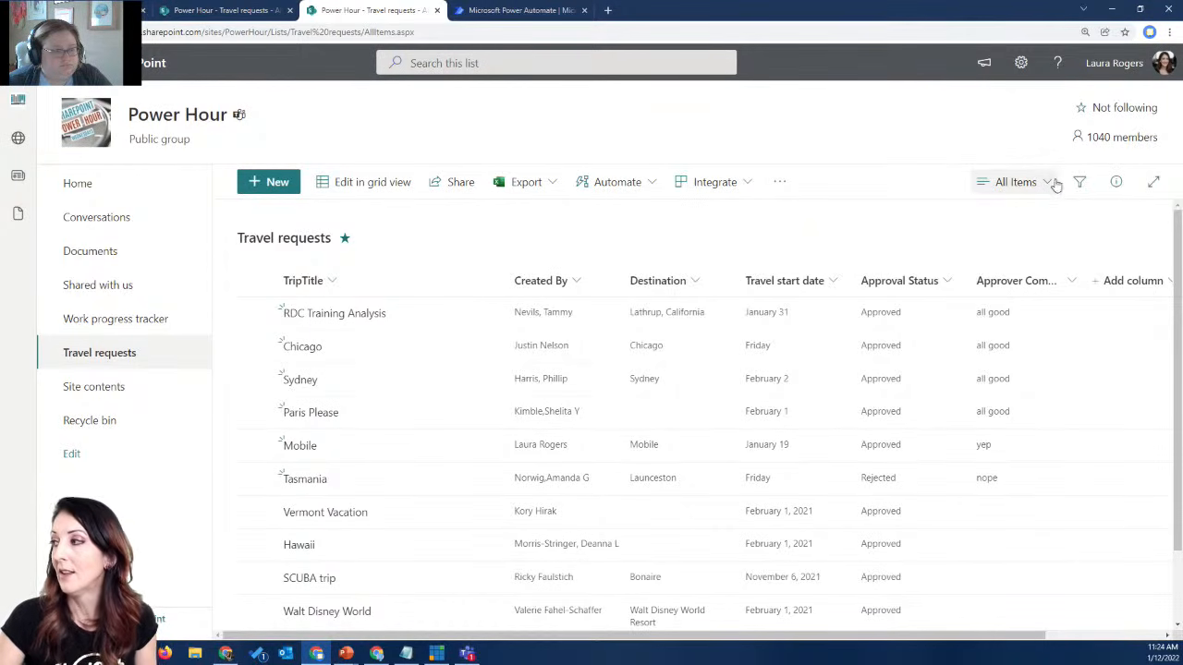
left_click(1020, 63)
left_click(976, 223)
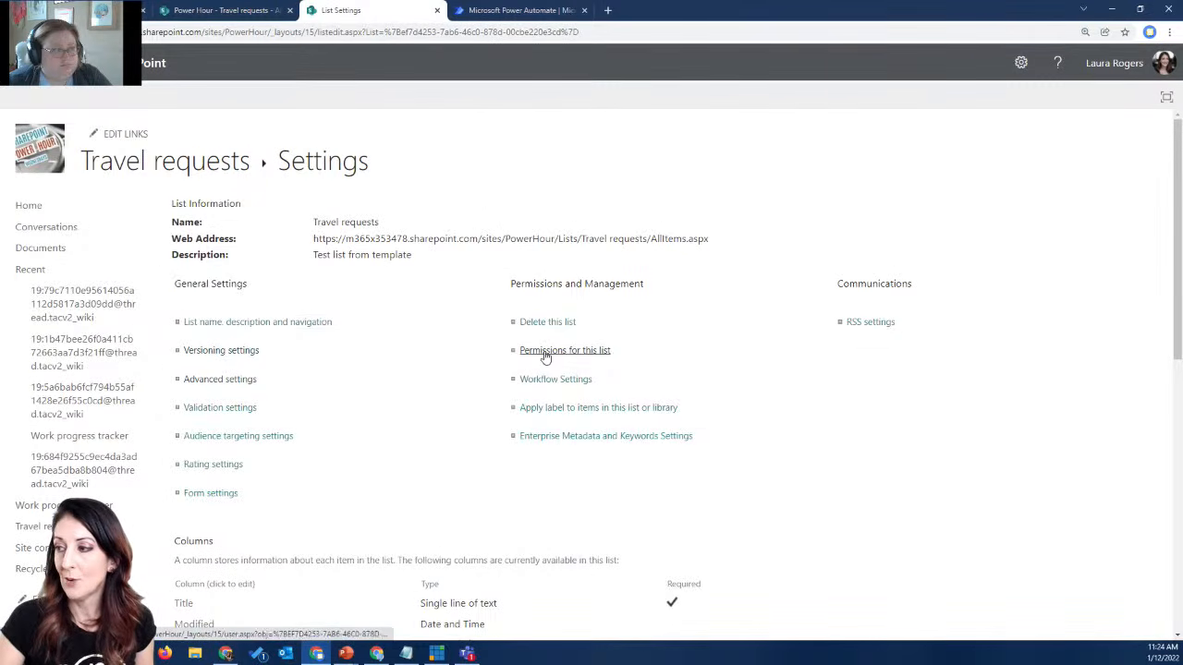
left_click(542, 351)
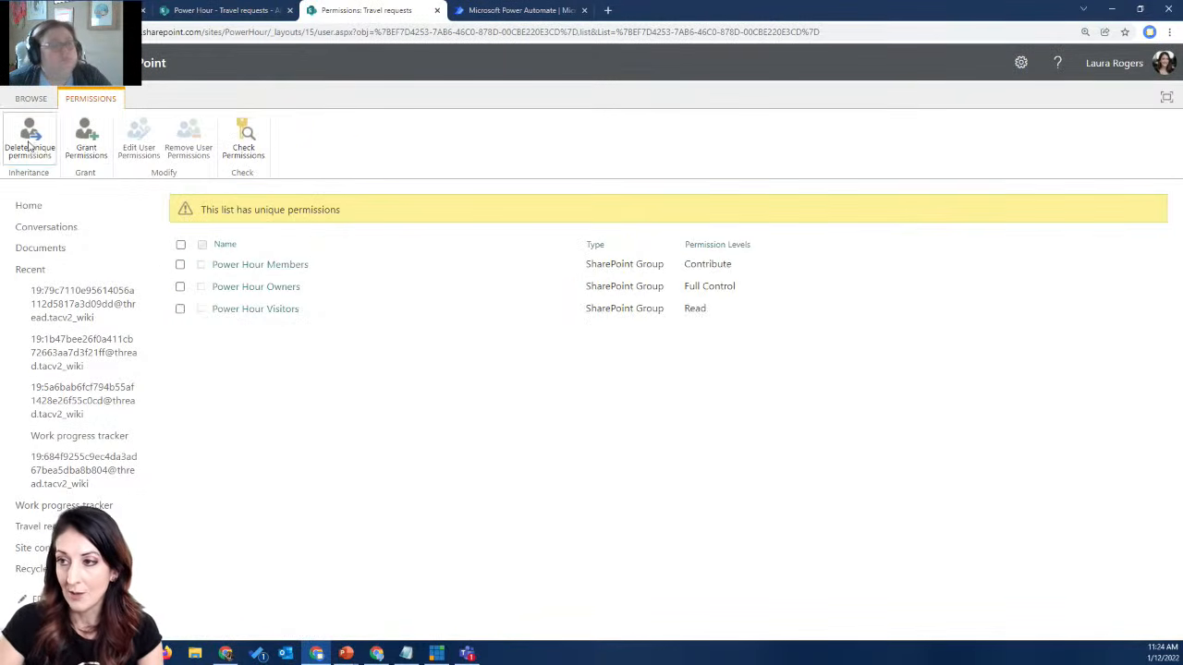
- Grant Travel Approvers 'Contribute and approve' access to the list without an email invitation
left_click(86, 138)
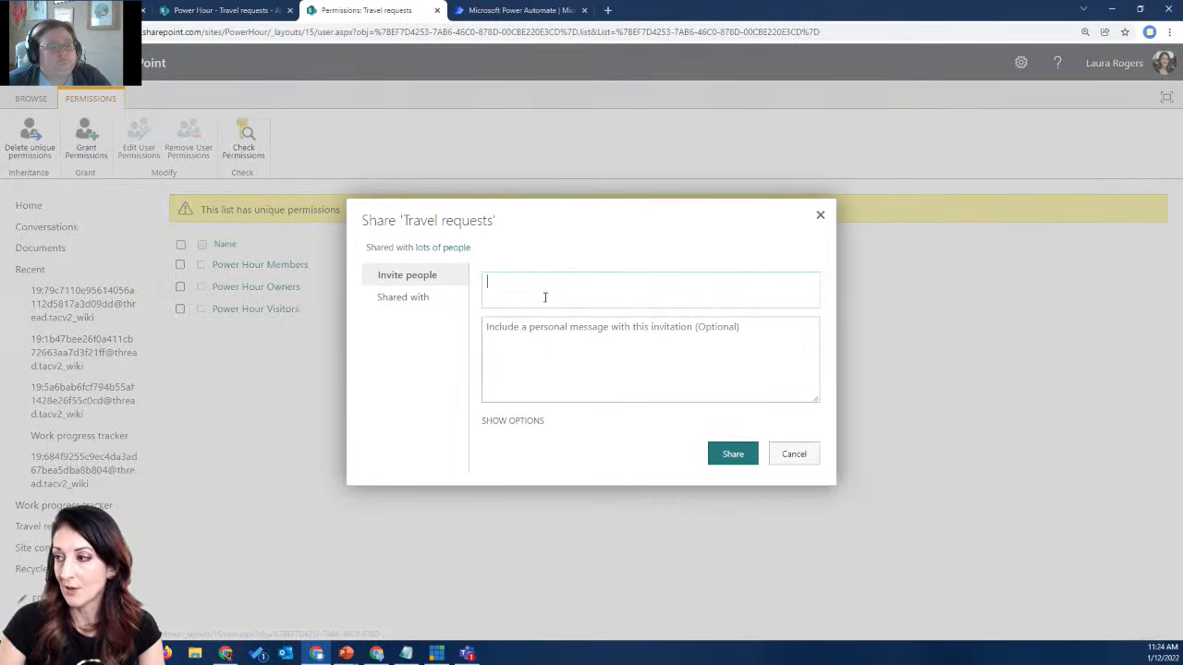
type("travel")
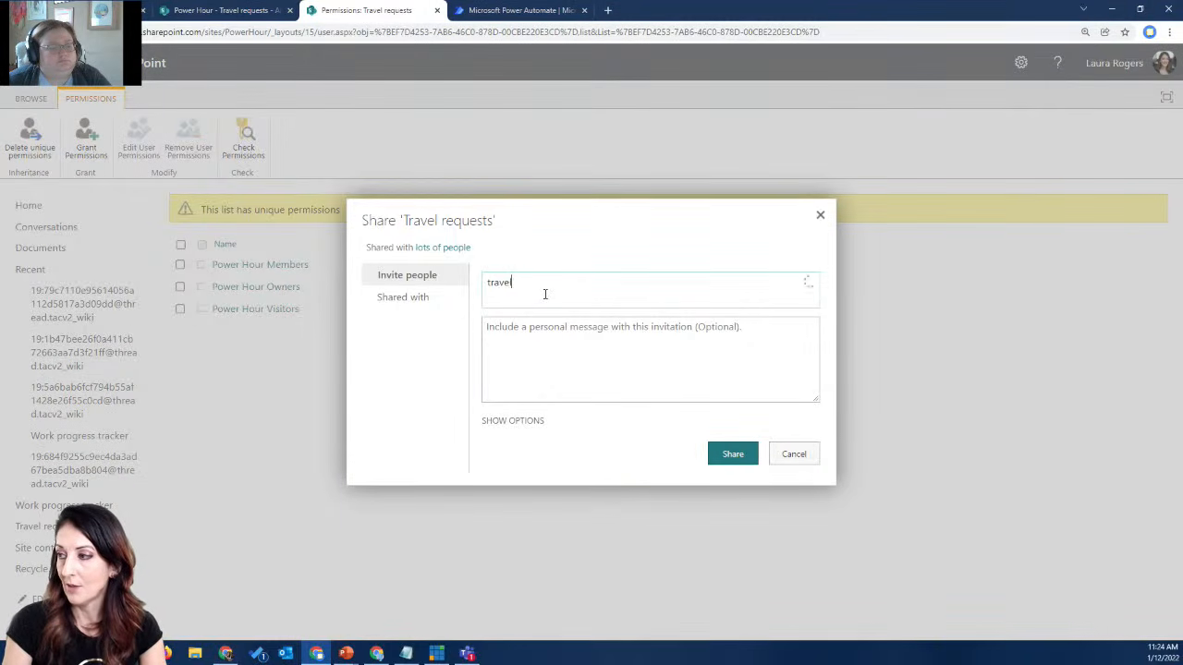
left_click(551, 319)
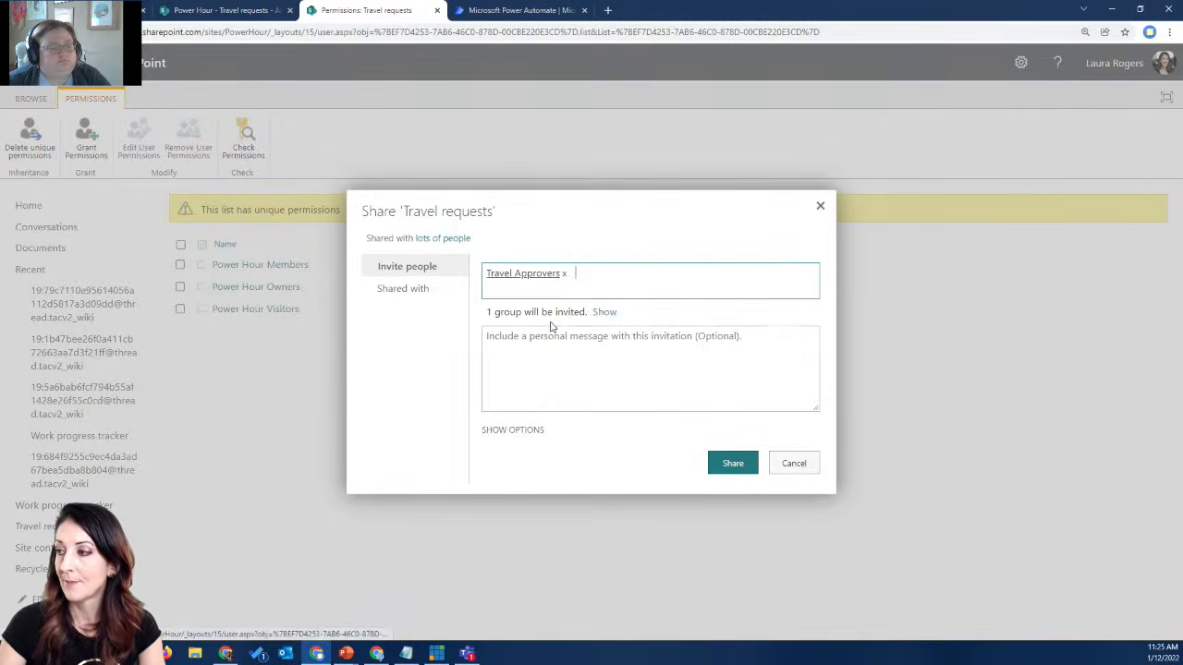
left_click(515, 431)
left_click(487, 418)
left_click(561, 466)
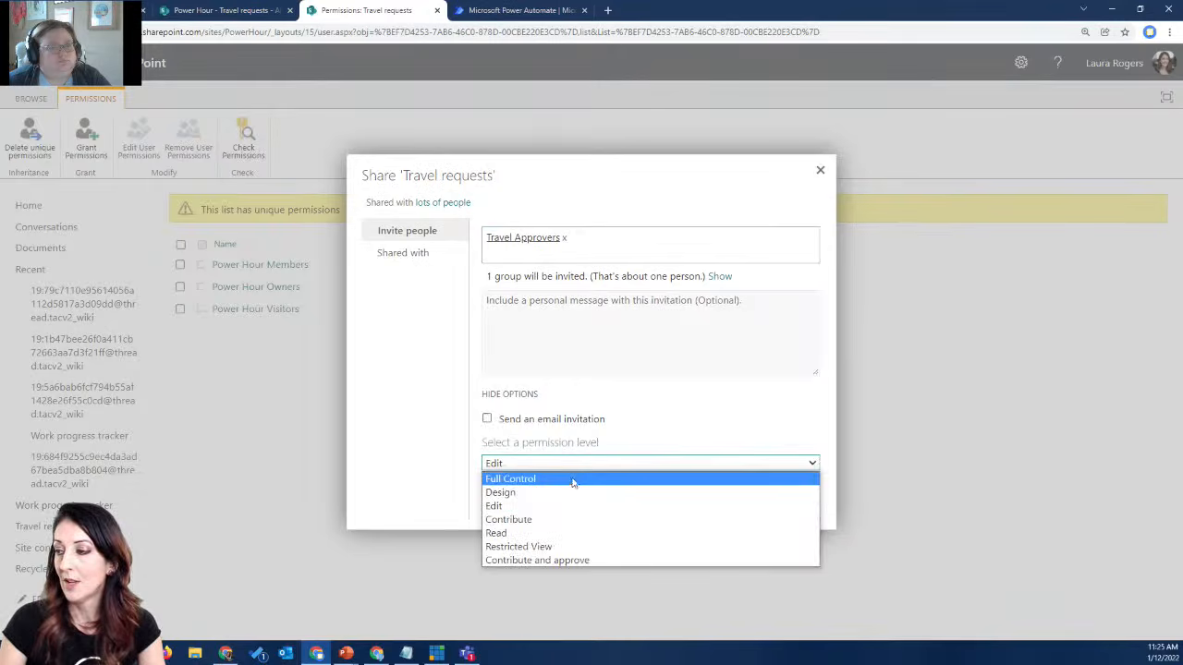
left_click(546, 560)
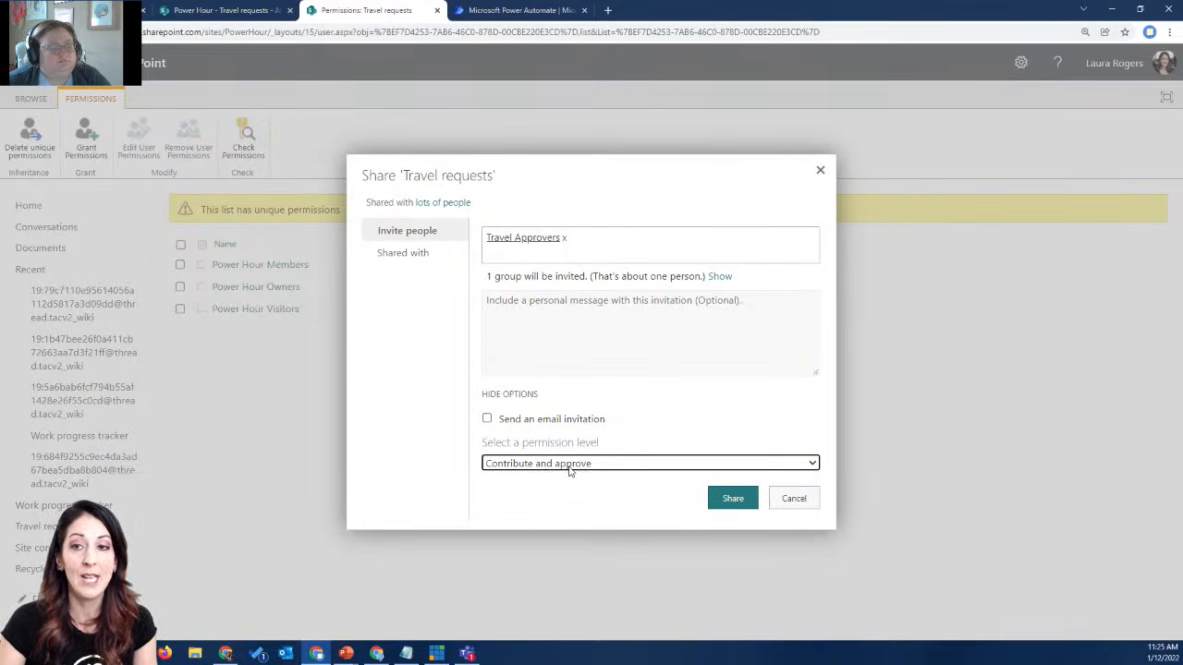
left_click(732, 501)
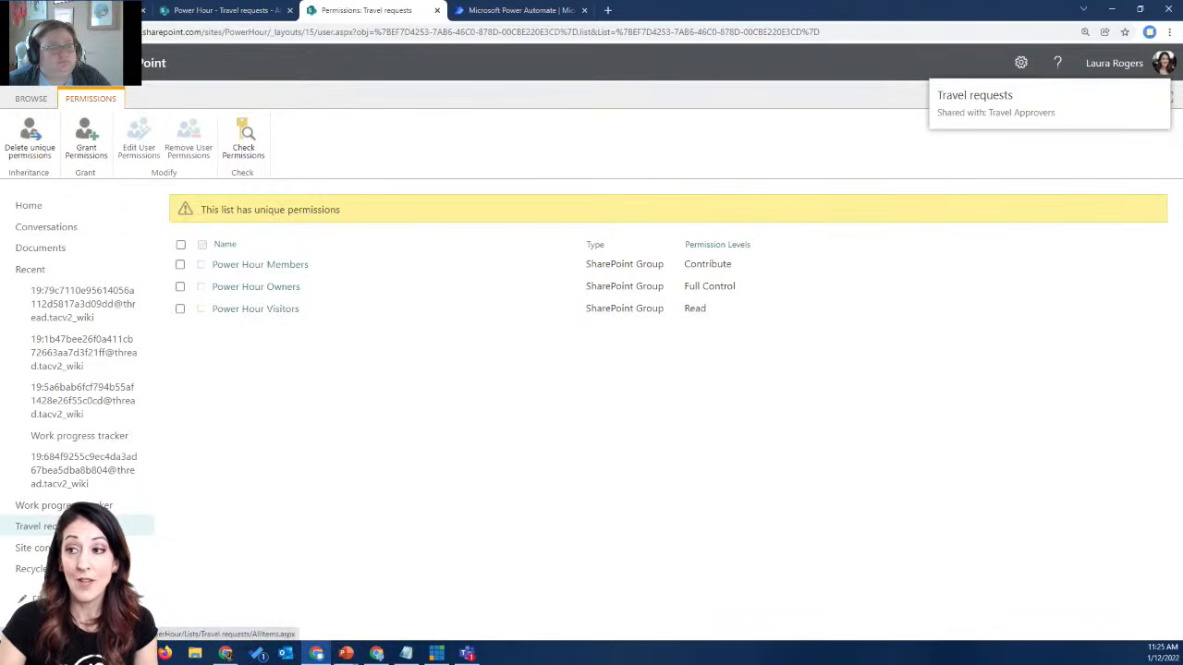
- Go through Advanced permissions settings to the Travel Approvers group and start adding a member
left_click(37, 526)
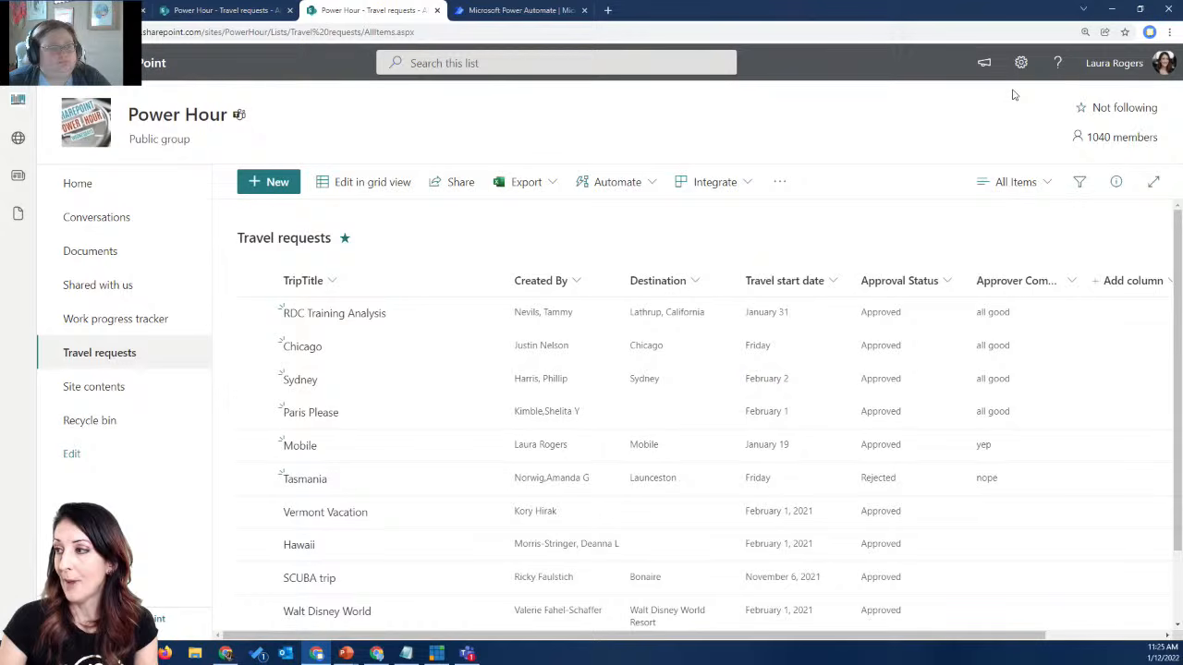
left_click(1020, 62)
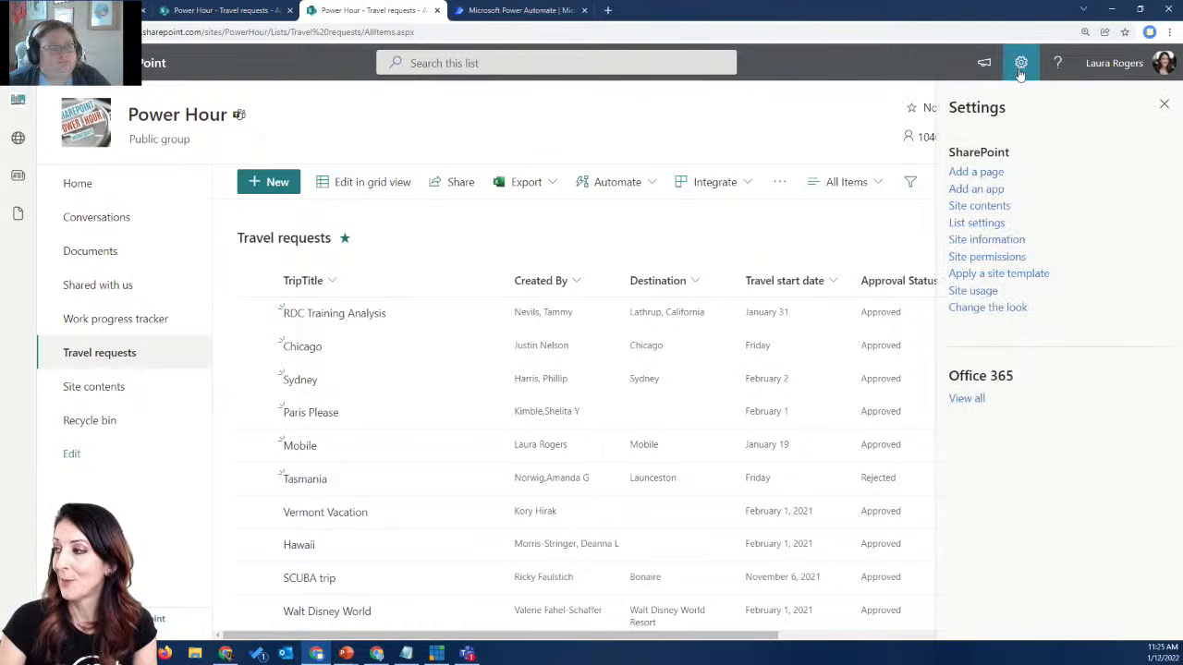
left_click(988, 258)
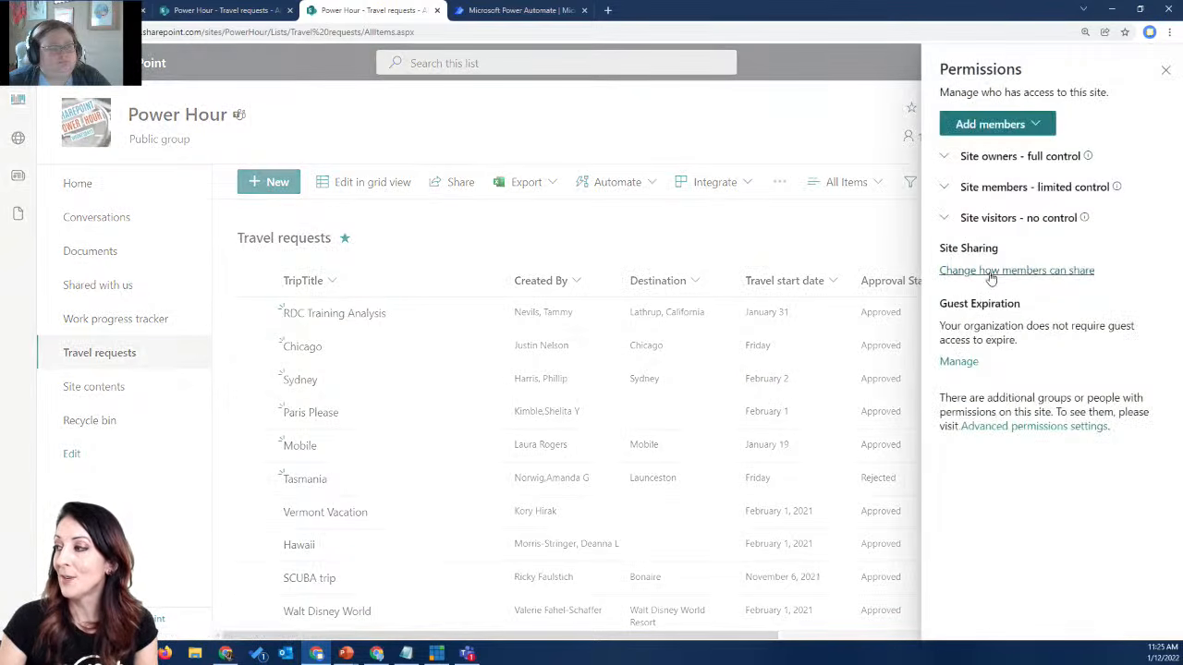
left_click(1008, 425)
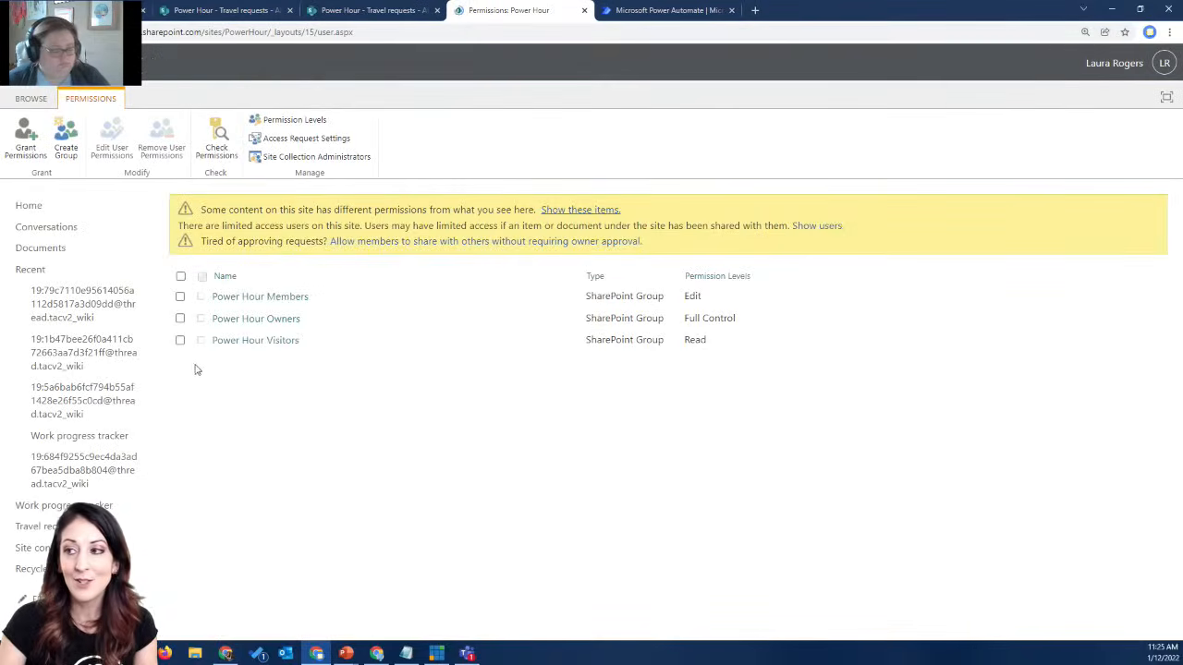
left_click(266, 297)
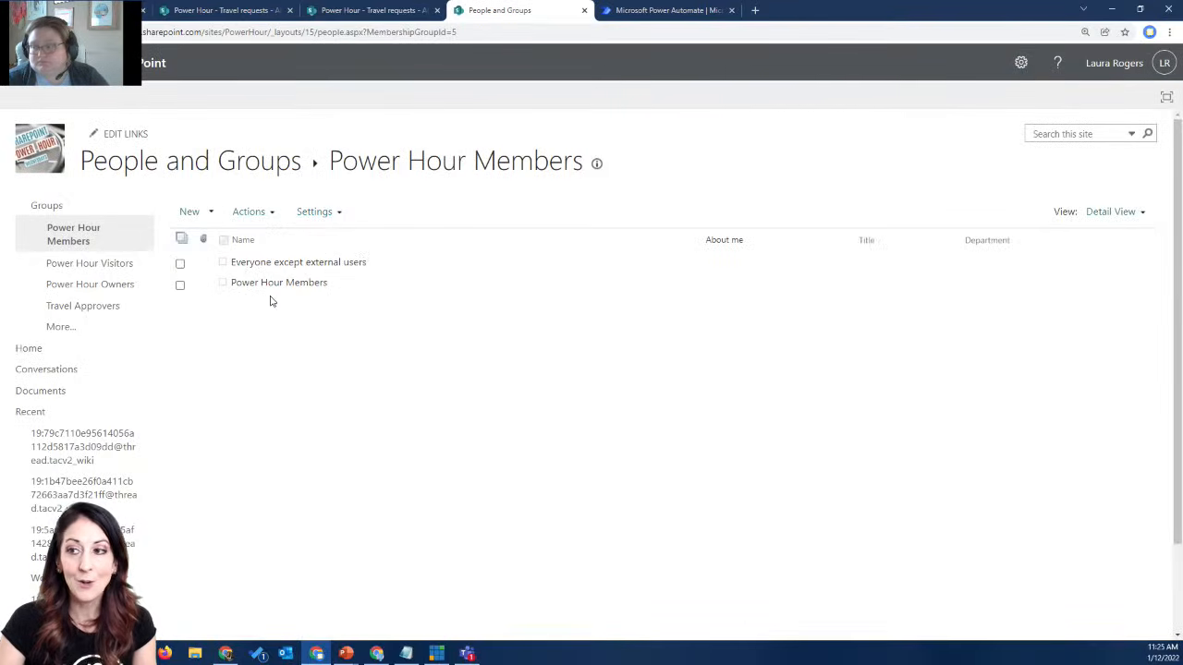
left_click(79, 307)
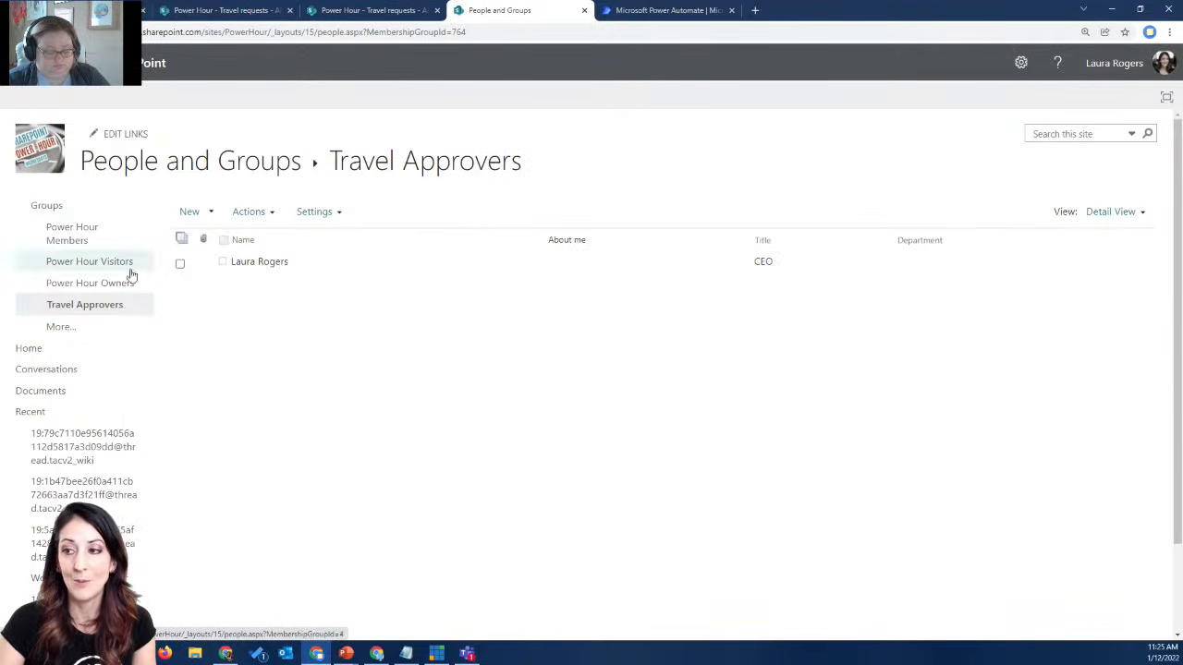
left_click(190, 212)
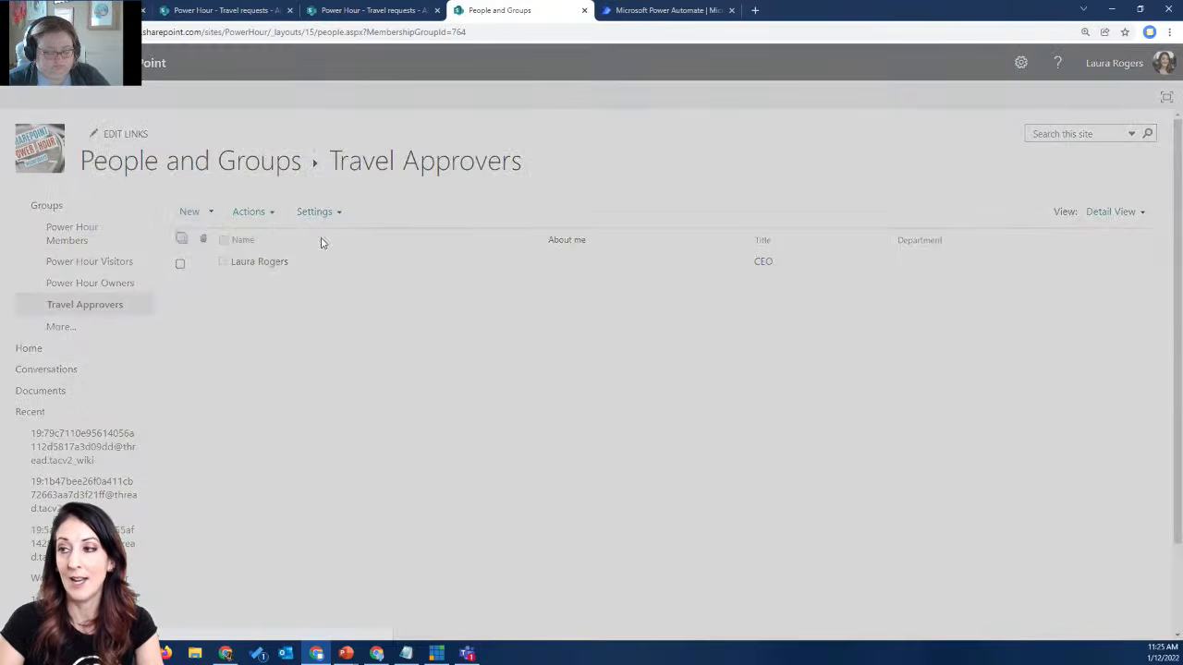
- Add the matching user account to Travel Approvers with the email invitation turned off
left_click(561, 284)
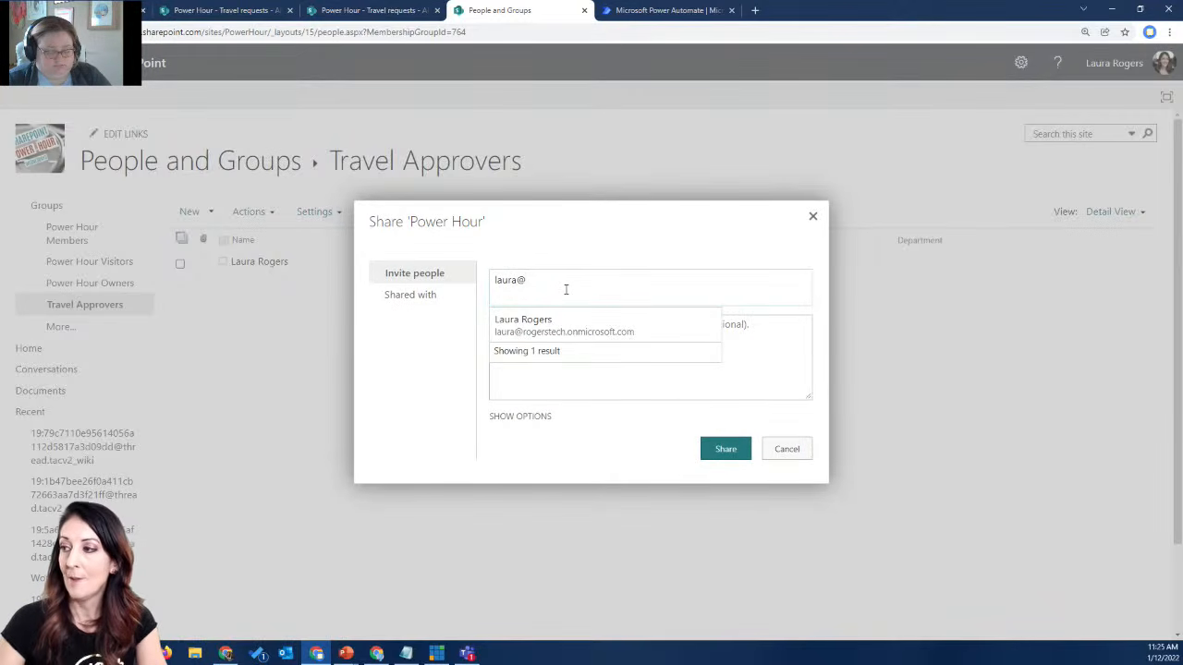
left_click(575, 326)
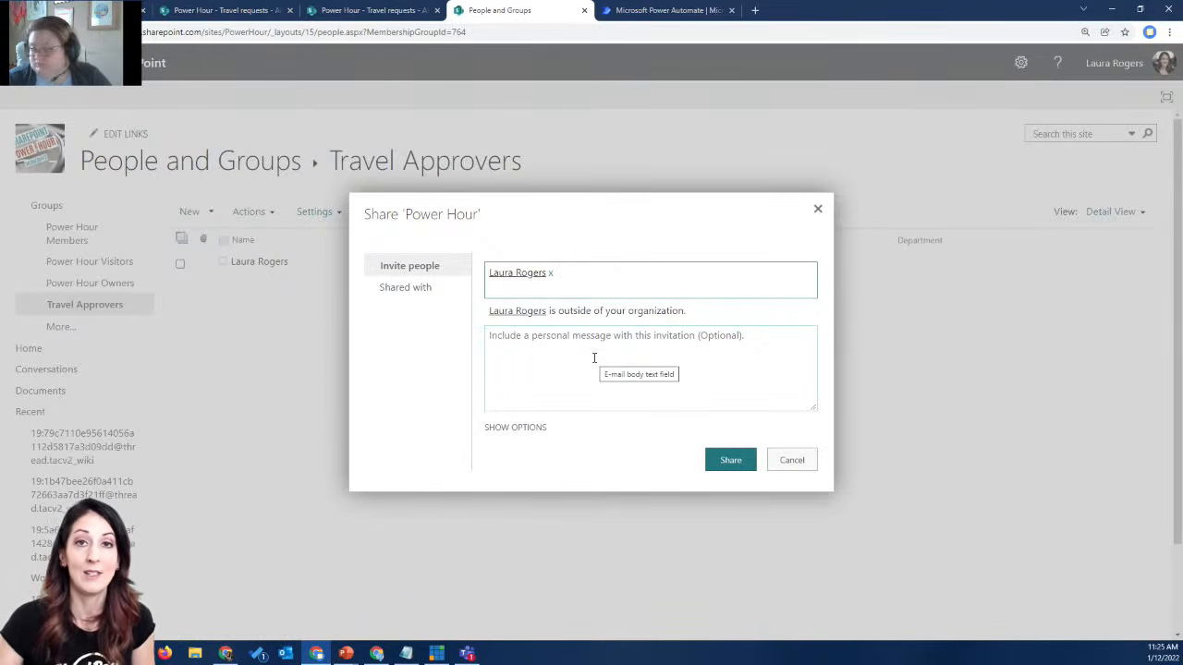
left_click(525, 426)
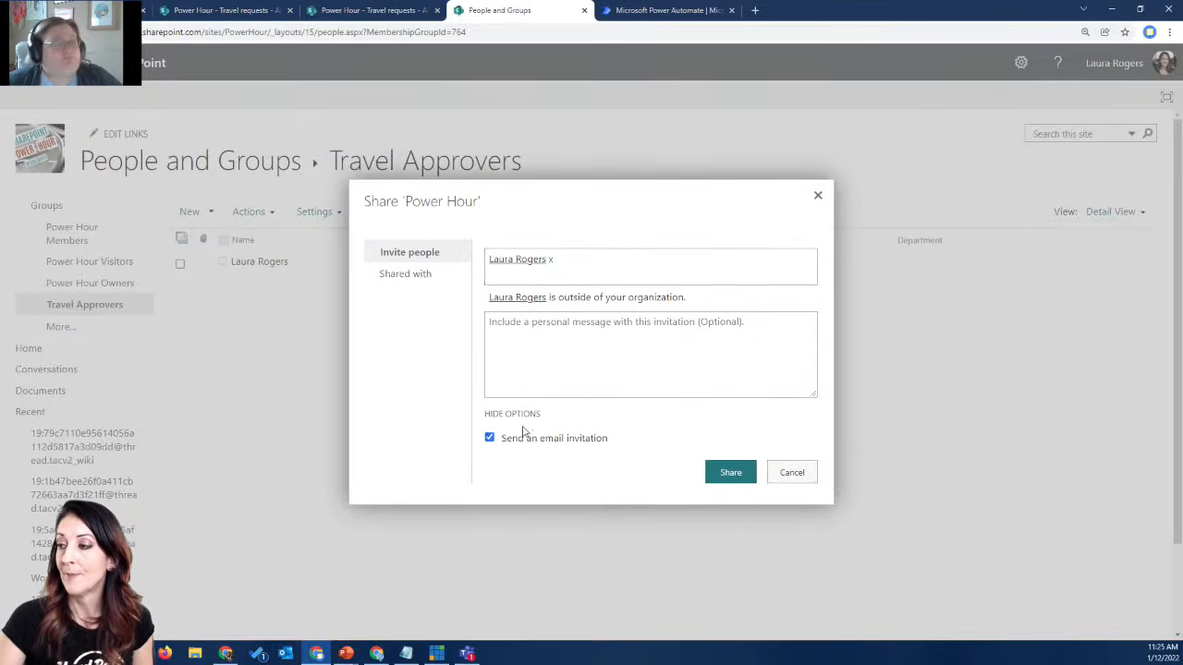
left_click(490, 438)
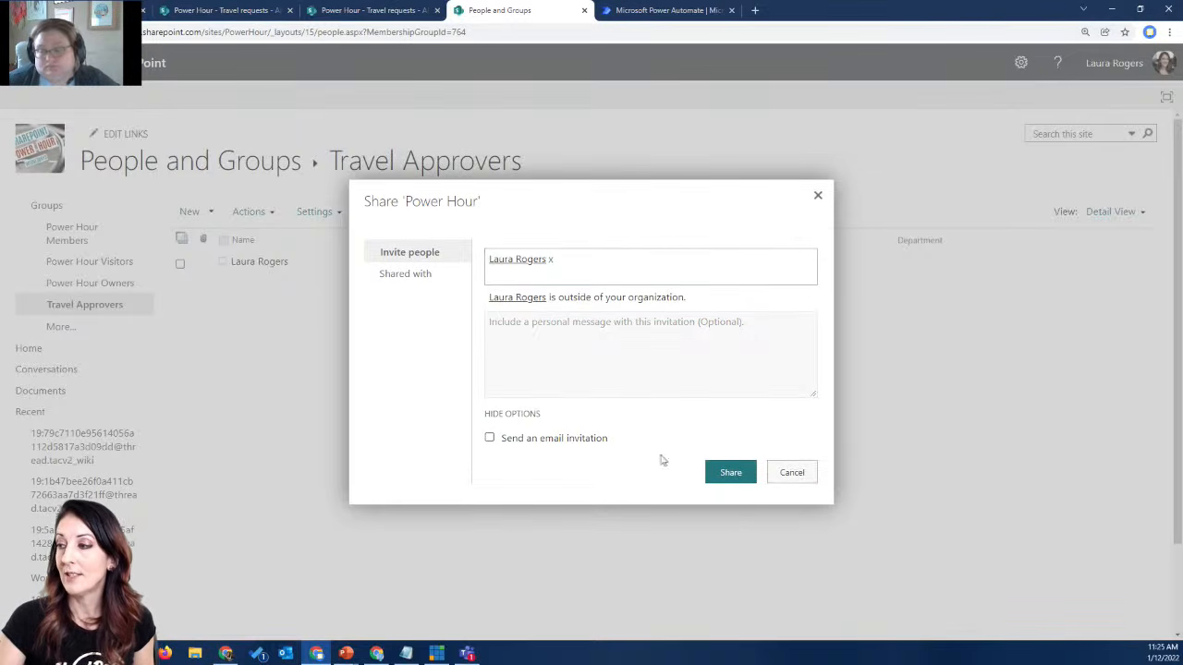
left_click(730, 473)
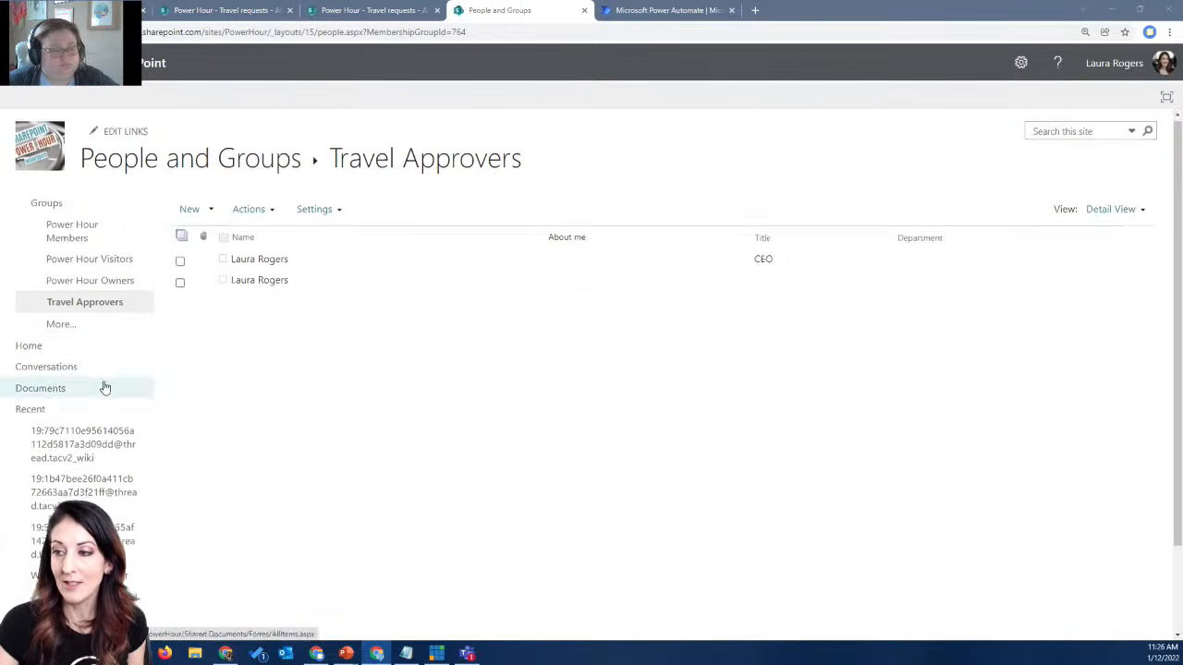
scroll(104, 388, "down", 2)
- Bring the second browser window into view and reload its Travel requests list
left_click(74, 560)
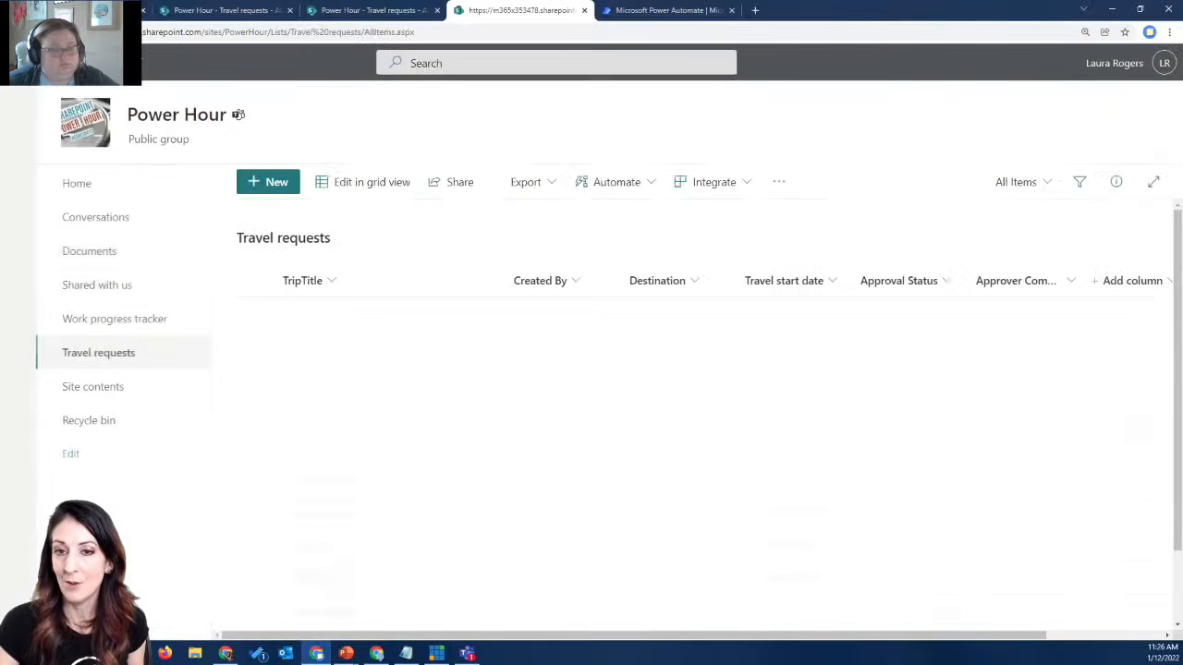
left_click_drag(0, 61, 572, 79)
left_click(106, 98)
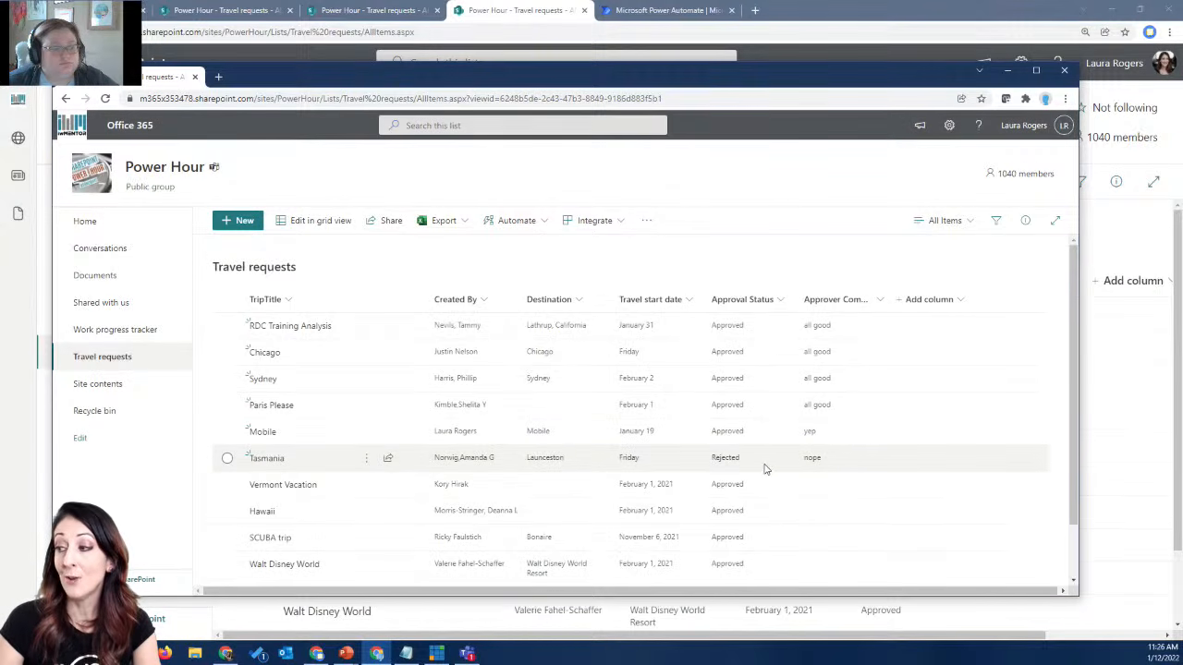
scroll(763, 468, "down", 1)
scroll(763, 425, "up", 1)
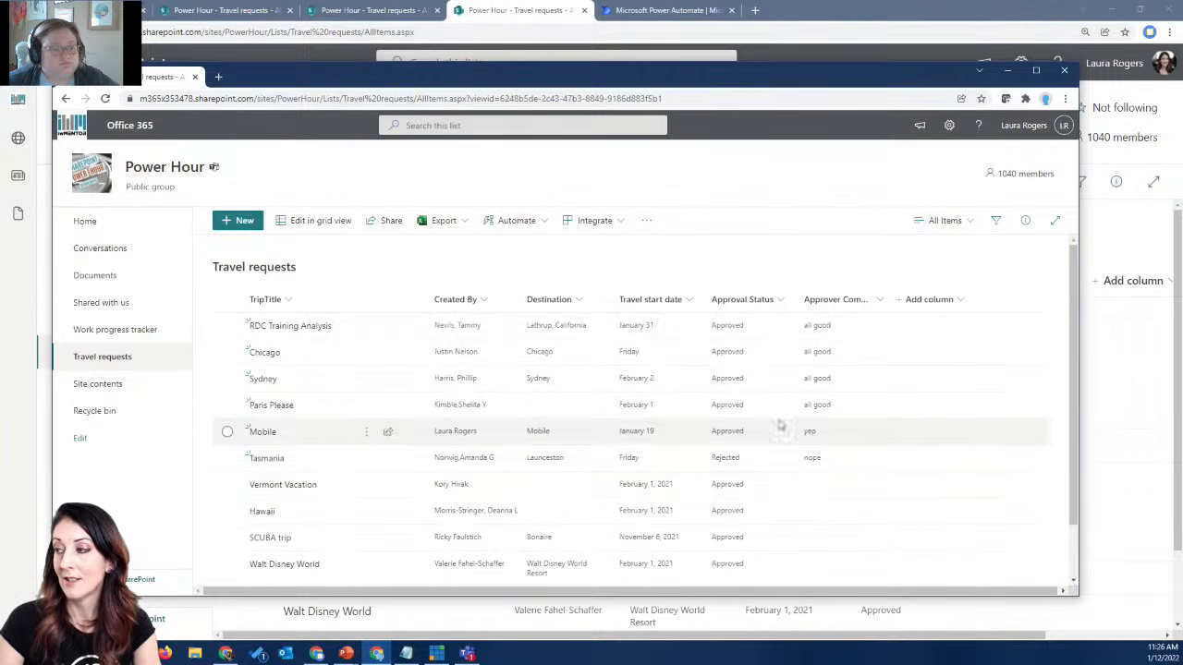
- Create and save a new travel request with TripTitle 'test'
left_click(233, 224)
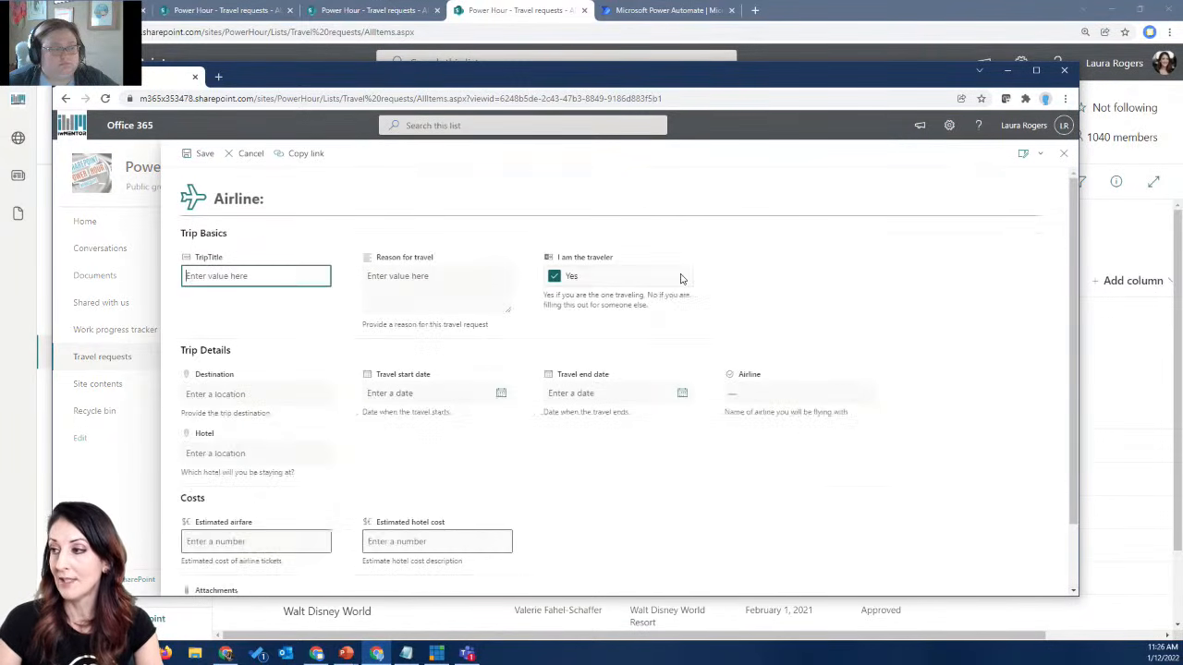
type("test")
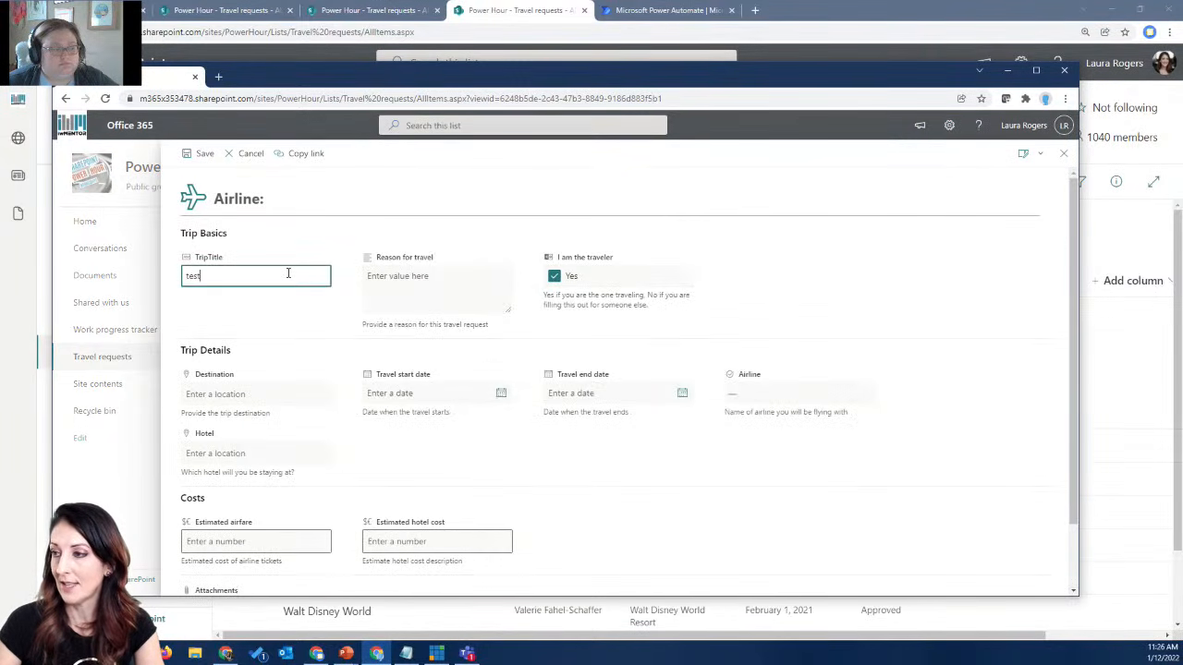
scroll(539, 393, "down", 1)
scroll(539, 392, "down", 2)
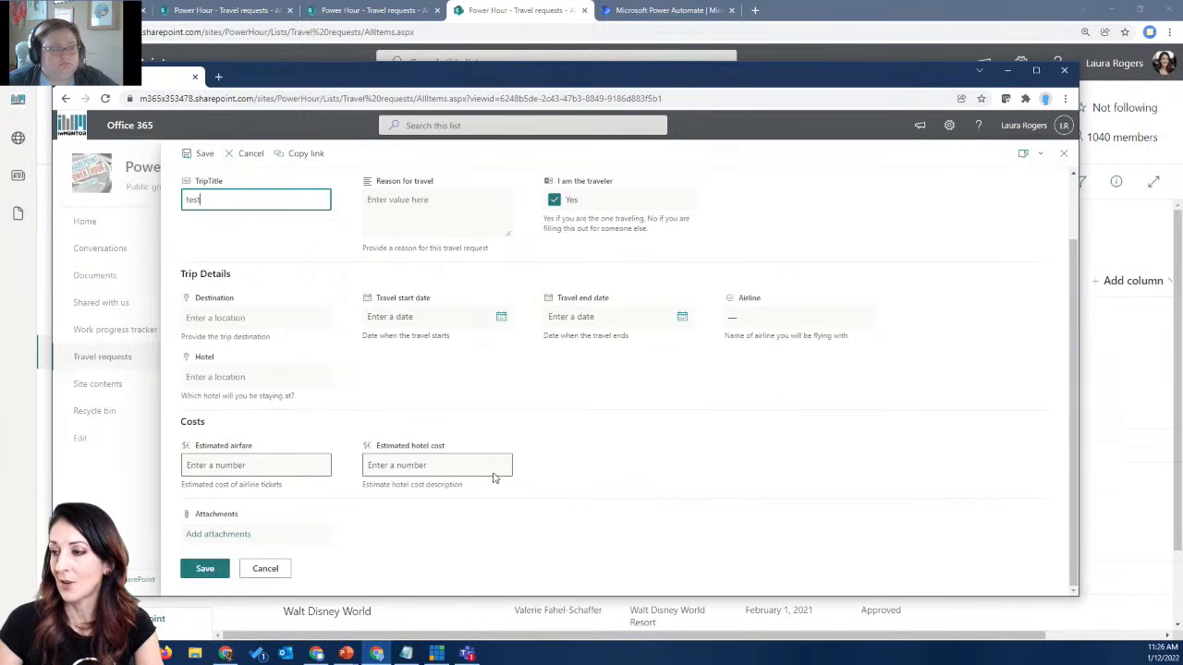
left_click(205, 569)
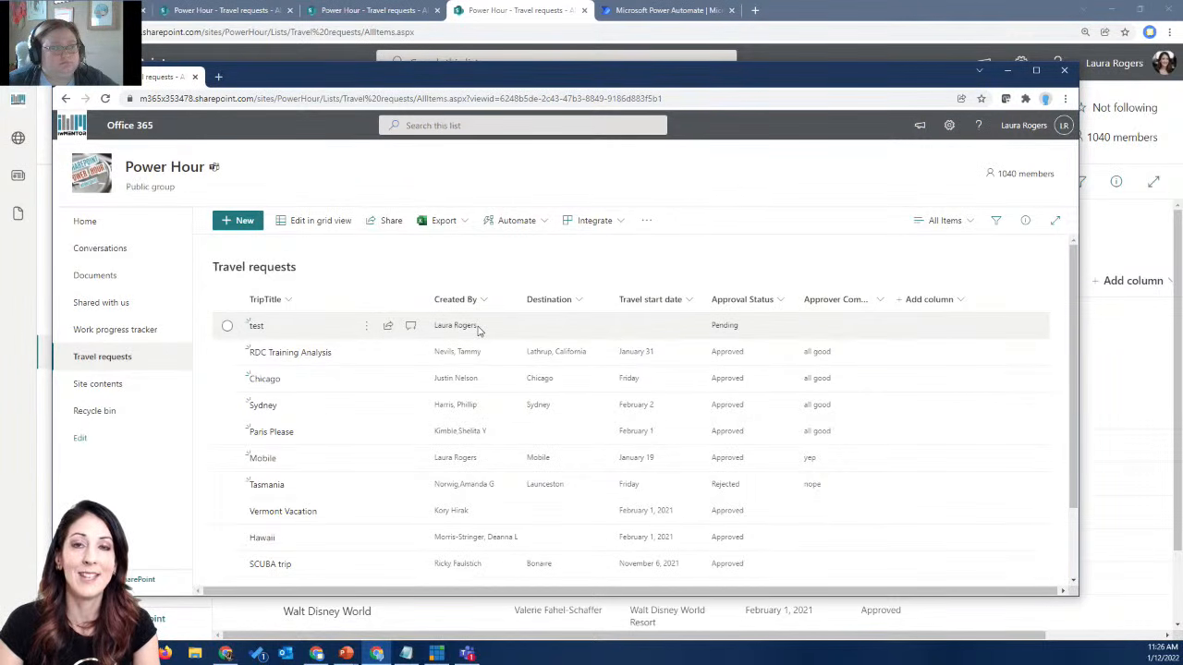
- Save a new travel request titled 'test as admin' from the main window
left_click_drag(740, 84, 0, 92)
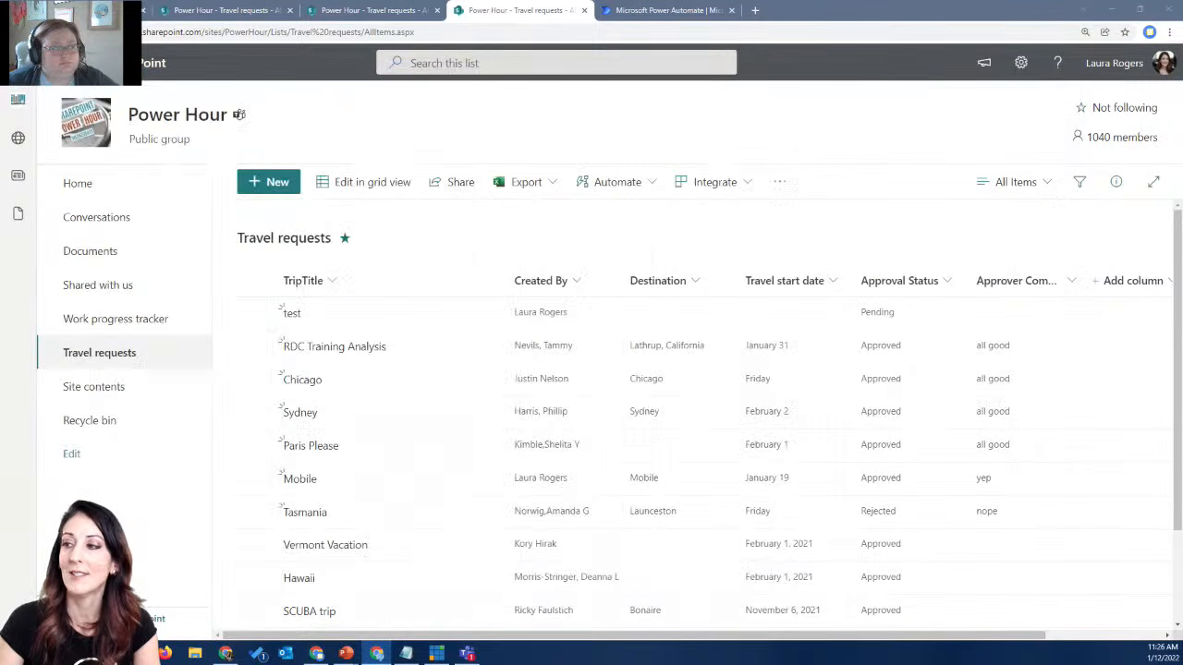
left_click(282, 186)
type("test as admin")
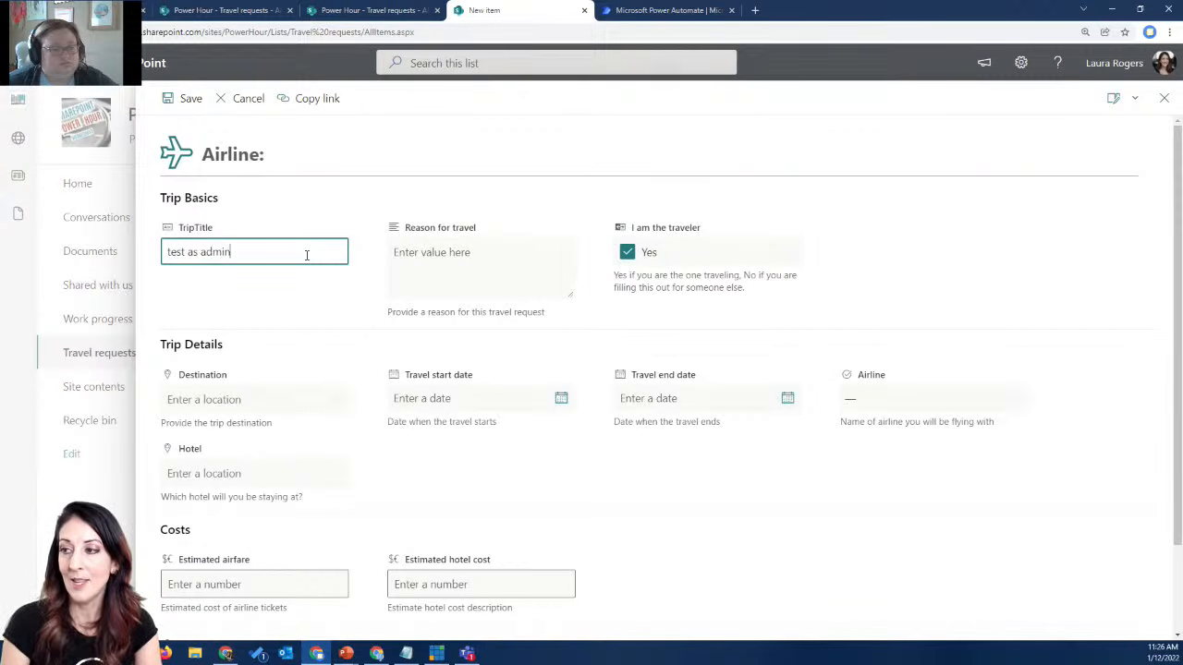
left_click(169, 99)
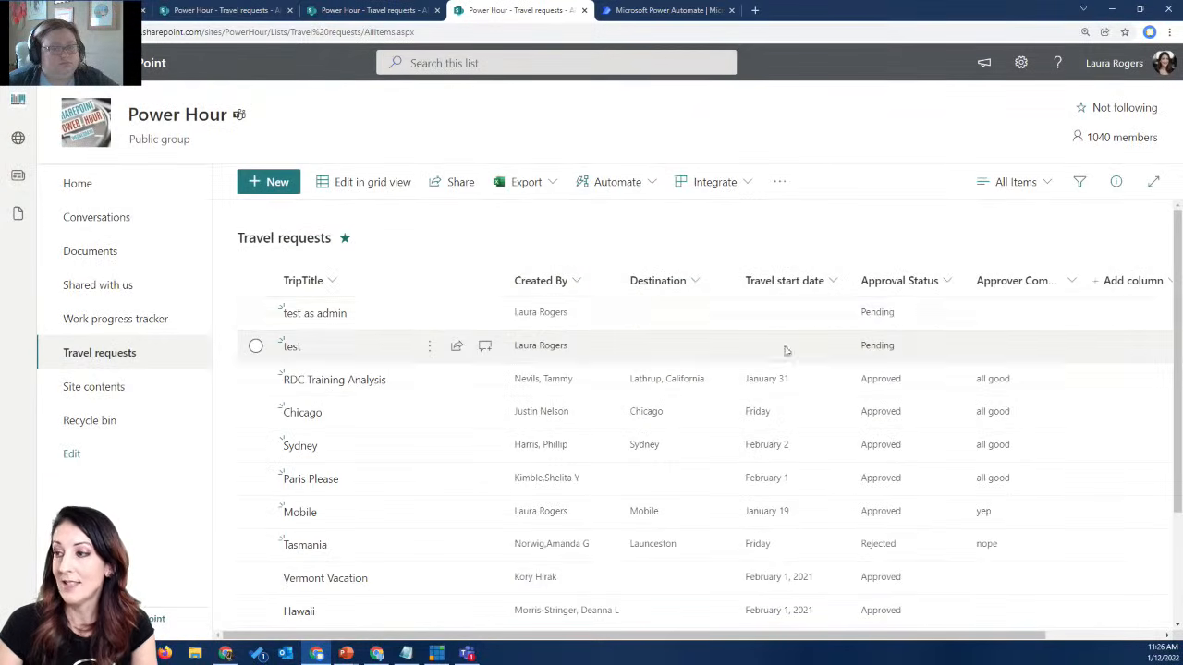
left_click_drag(783, 664, 781, 130)
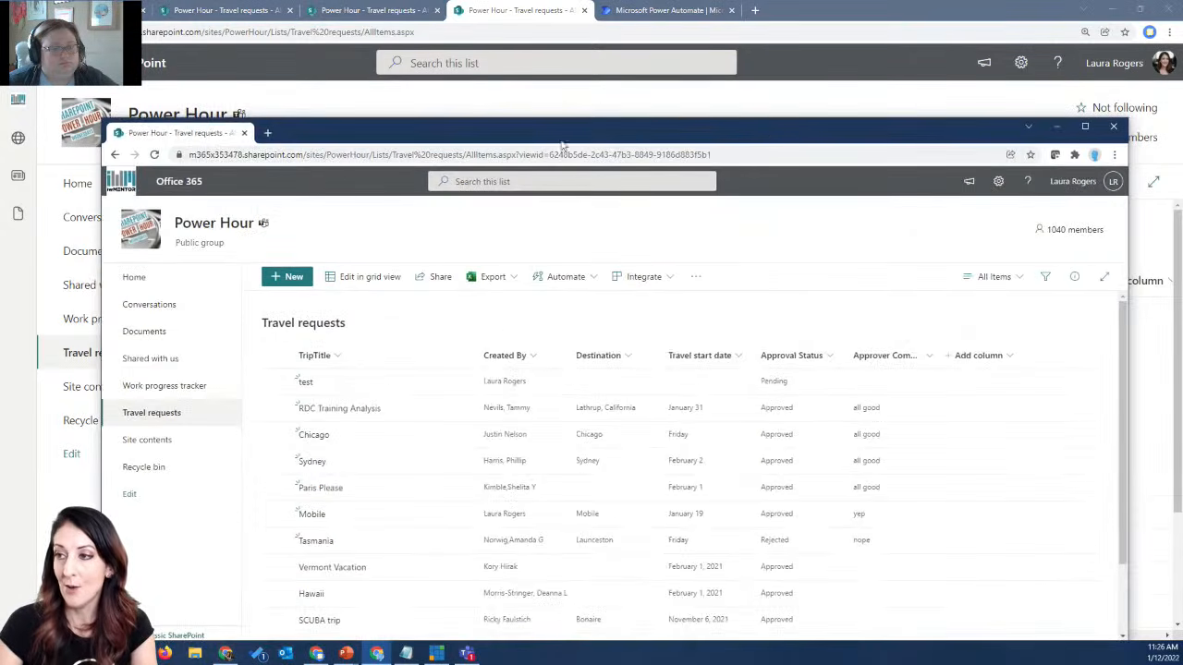
- Refresh the second window's list to show both Pending requests, then go to Power Automate
left_click(155, 156)
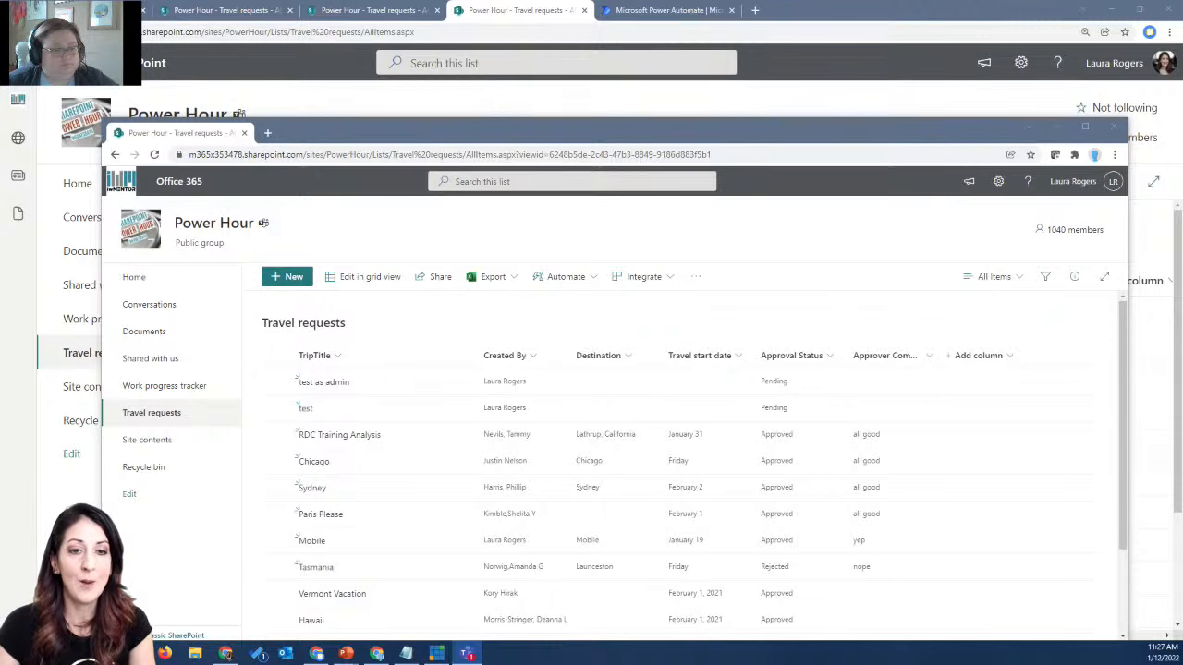
key("alt+Tab")
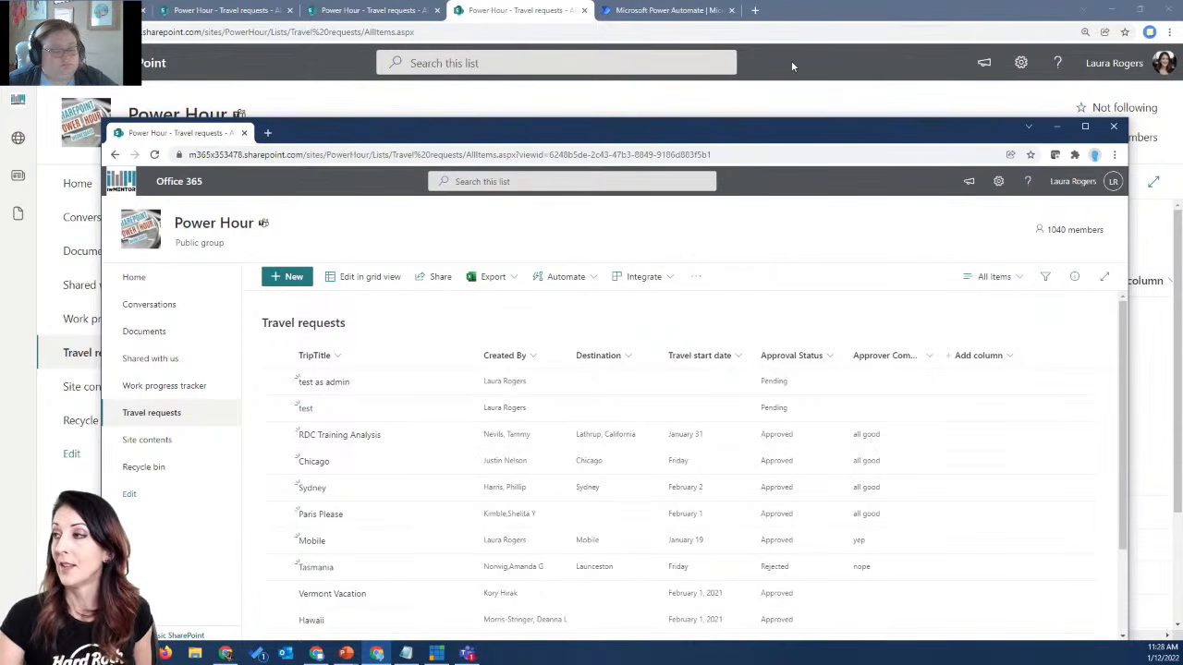
left_click(671, 11)
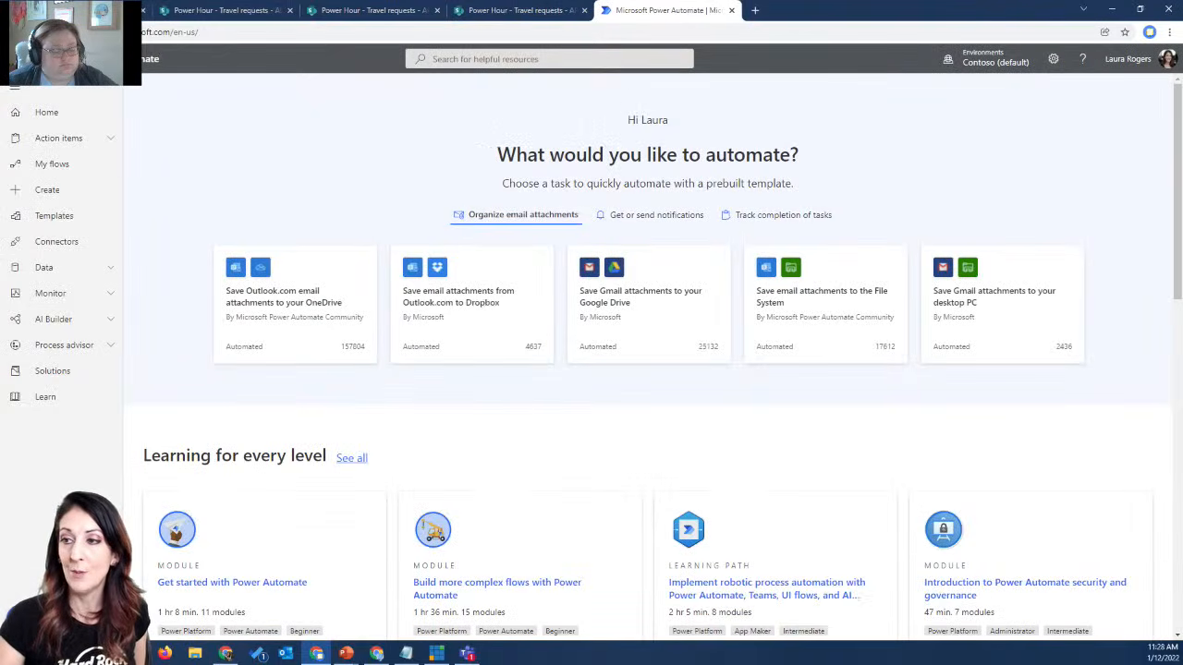
- Start a blank automated cloud flow, skipping naming, and pick the mobile flow button connector
left_click(47, 189)
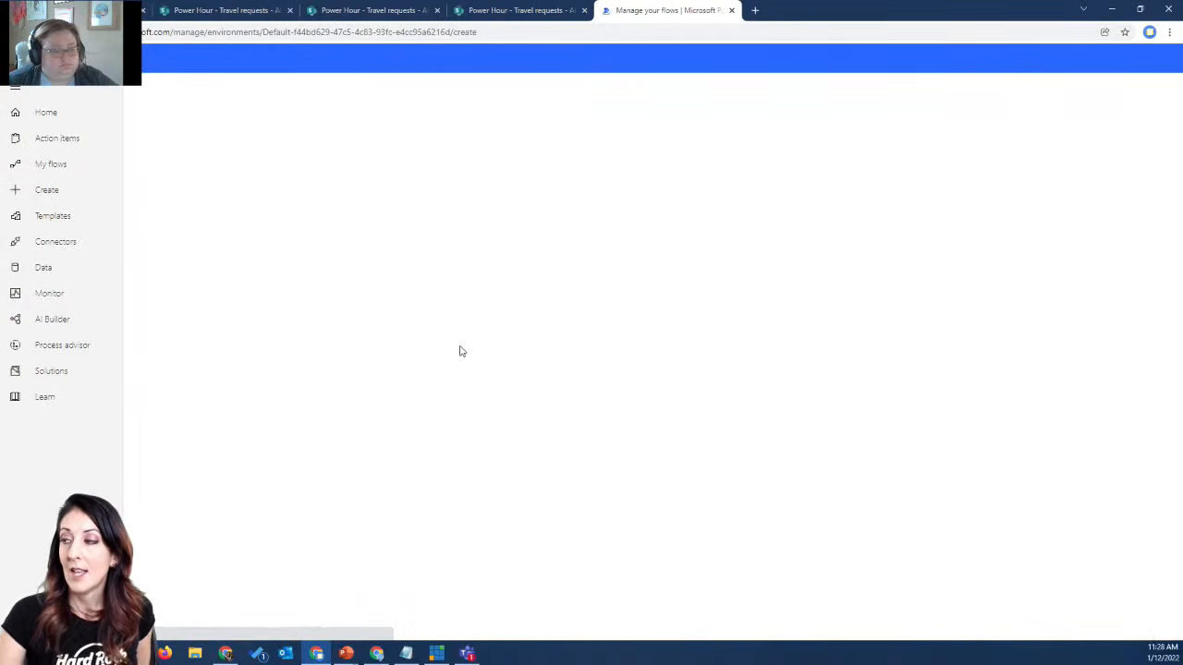
left_click(227, 189)
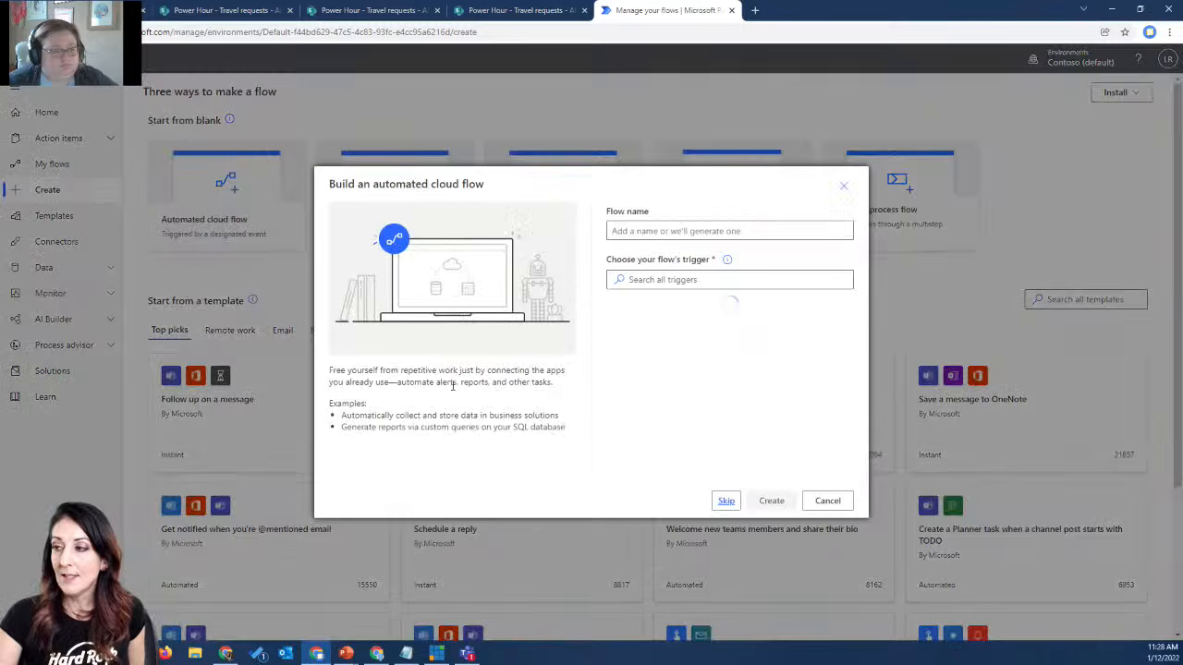
left_click(725, 500)
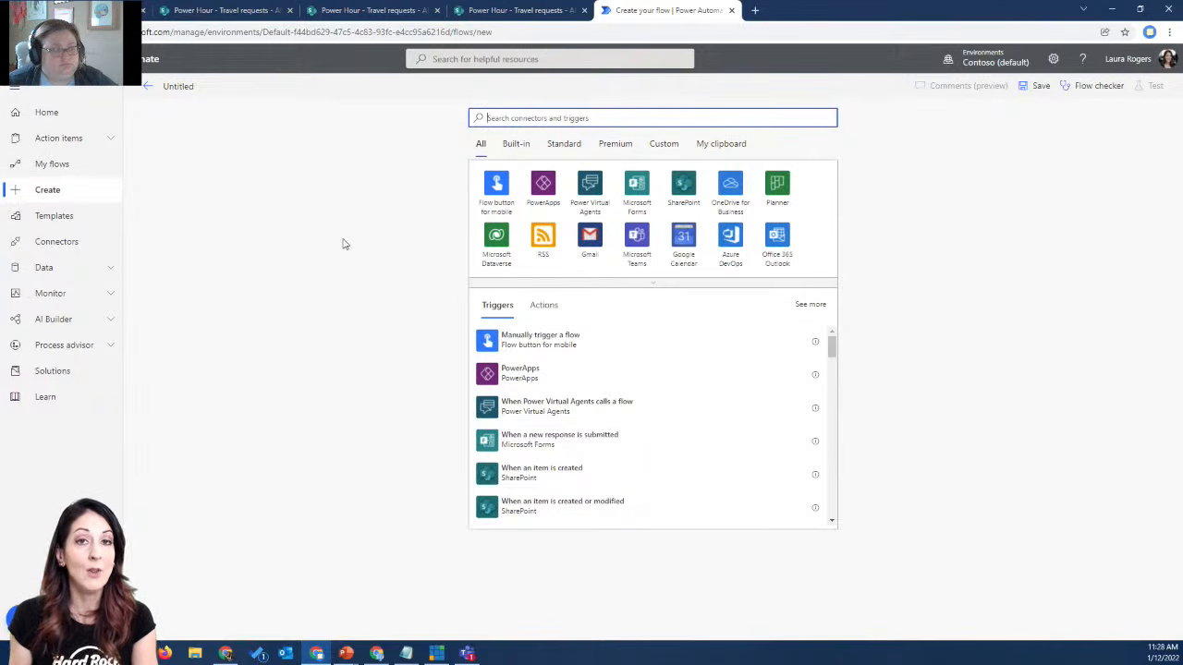
left_click(495, 189)
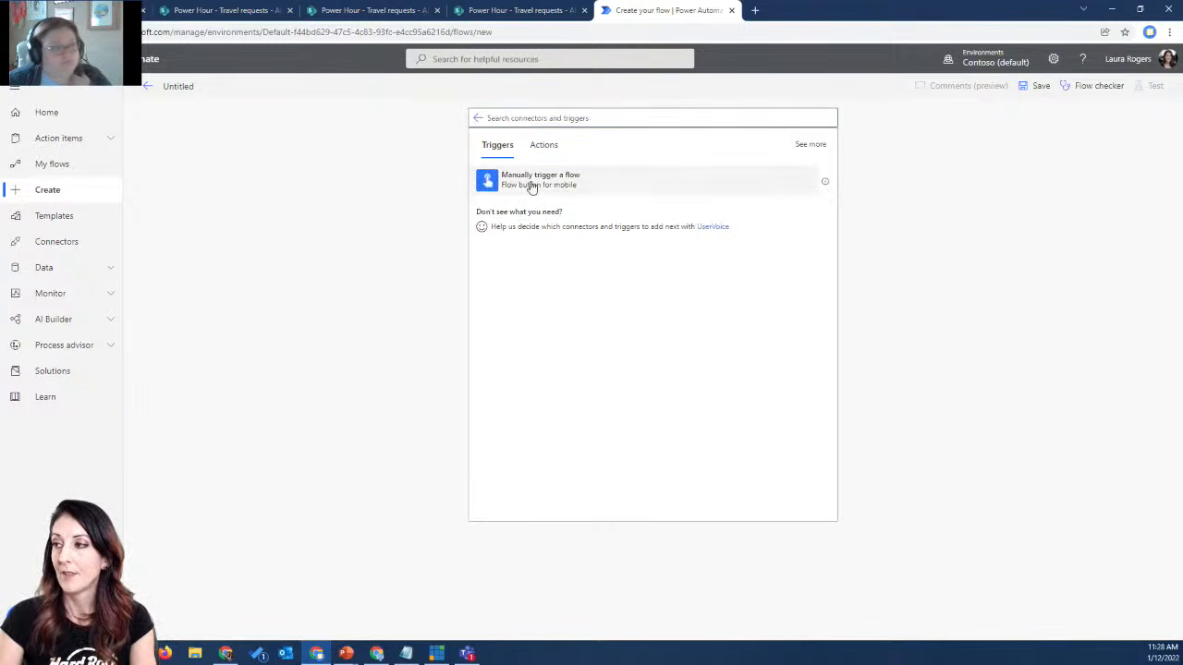
- Start a manually triggered flow with an Email input 'Approver' described 'who should approve this'
left_click(528, 181)
left_click(527, 157)
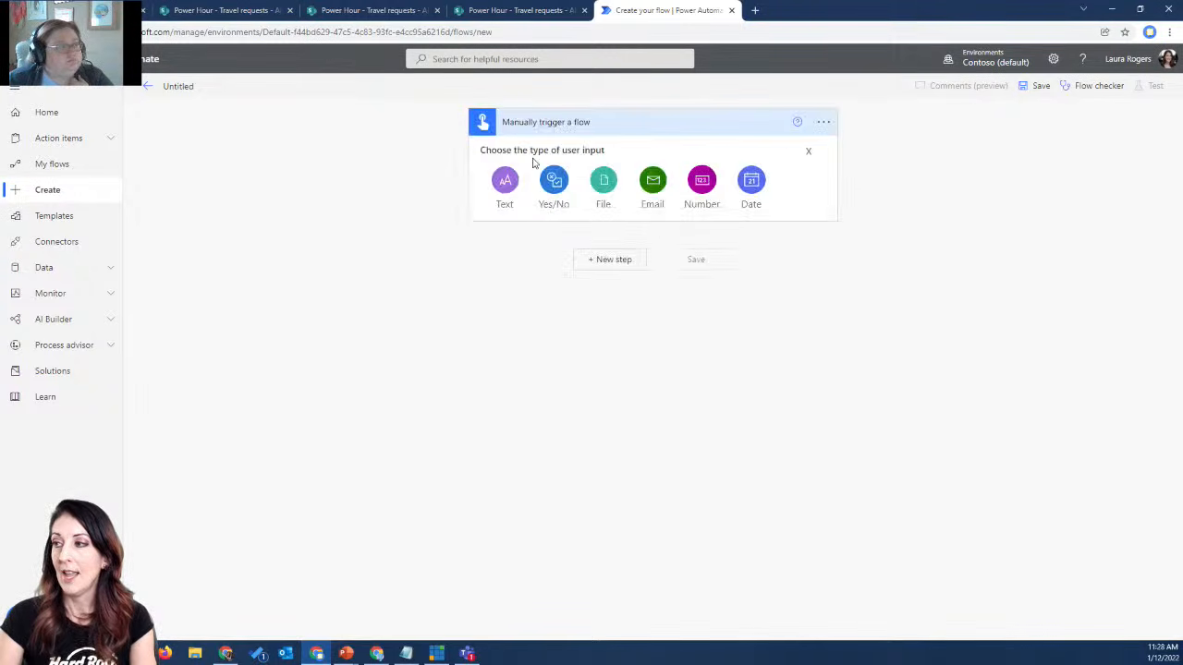
left_click(652, 183)
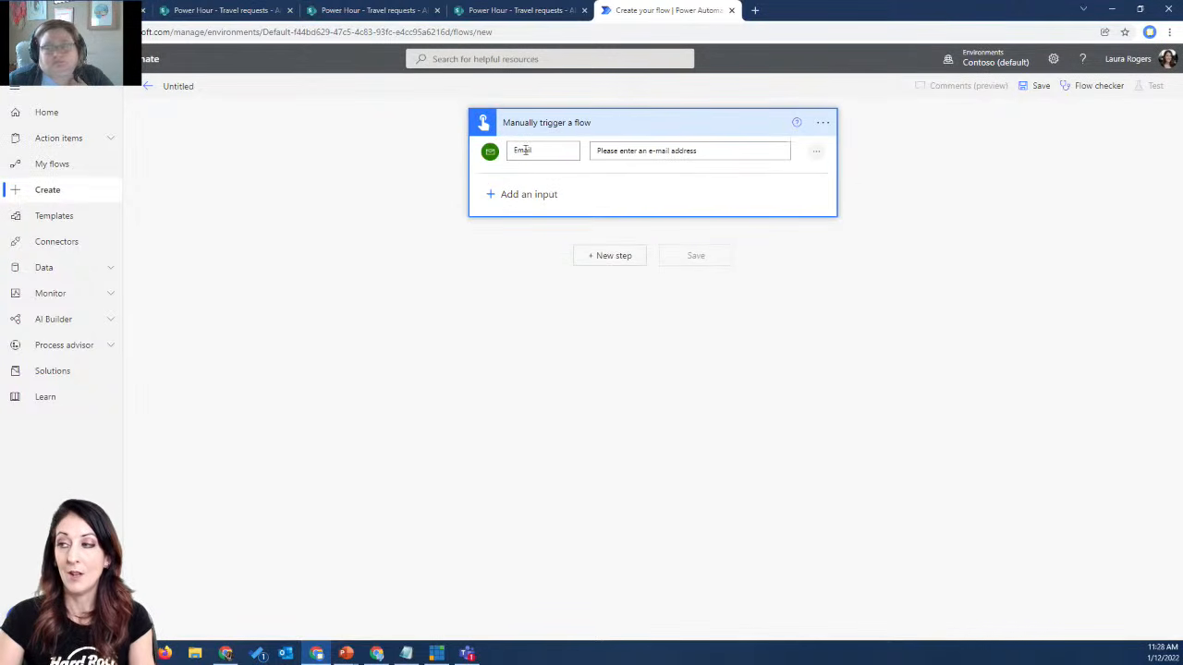
left_click_drag(532, 151, 494, 153)
type("Approver")
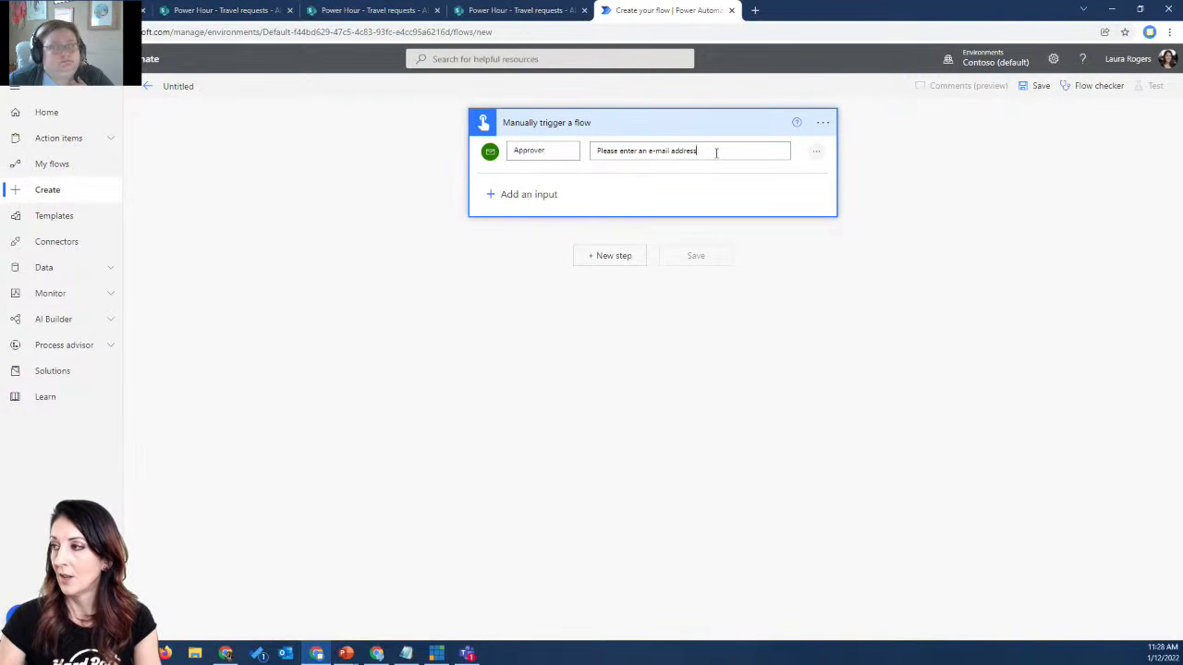
left_click_drag(716, 151, 573, 148)
type("who")
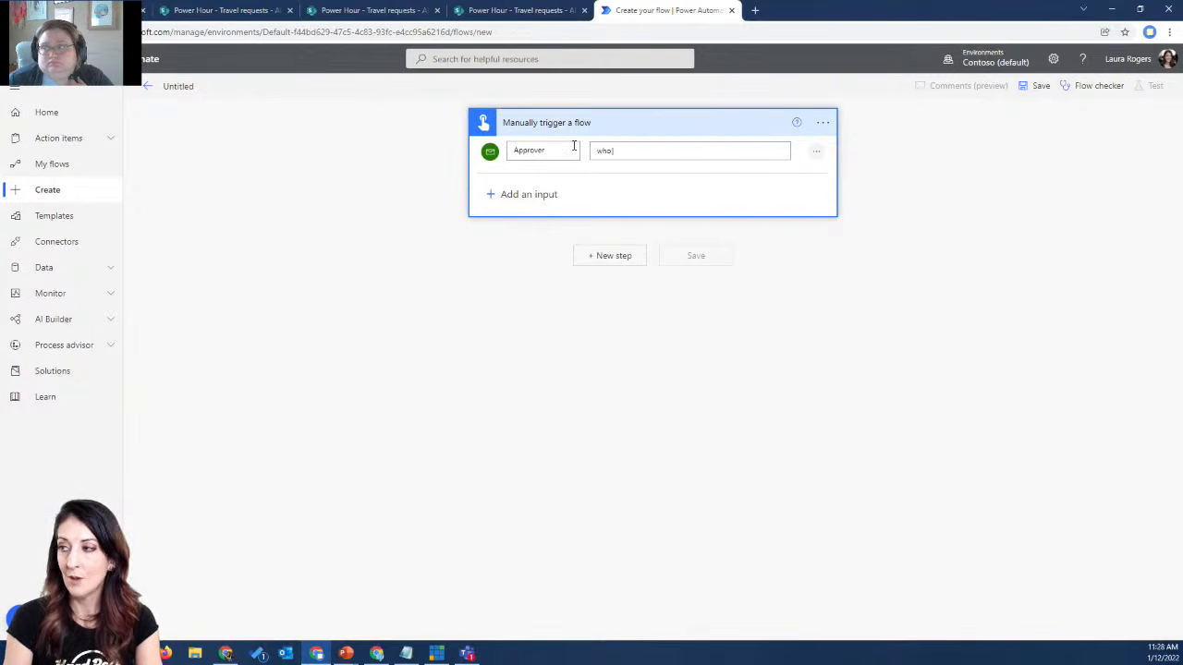
type(" should appro")
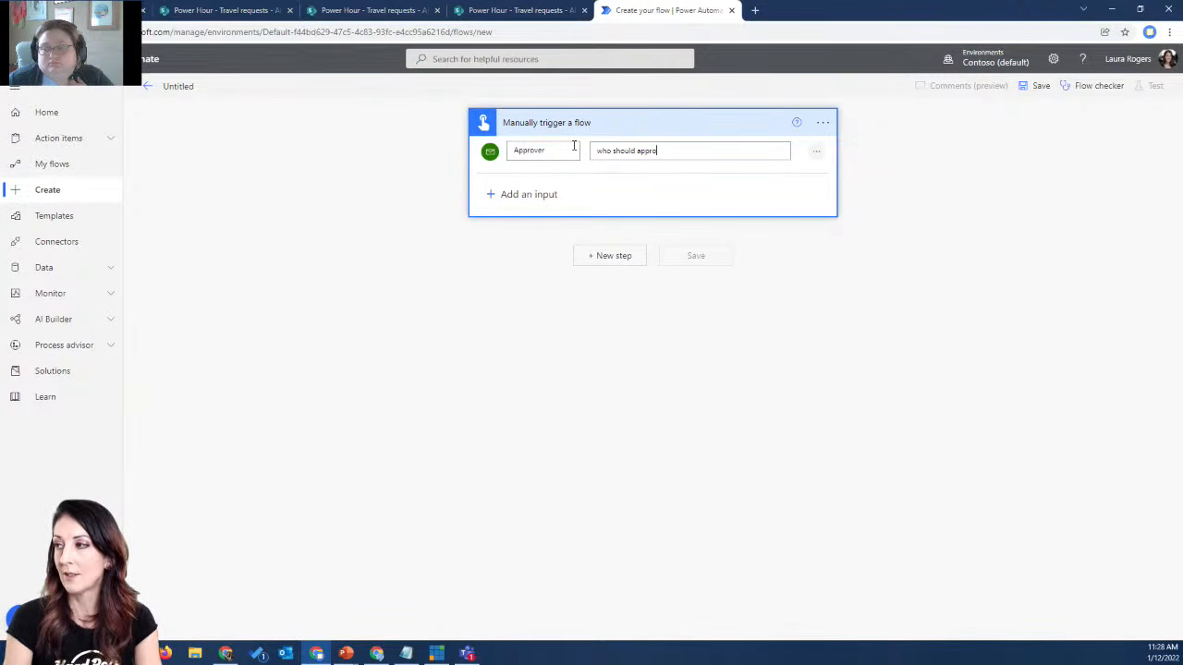
type("ve this")
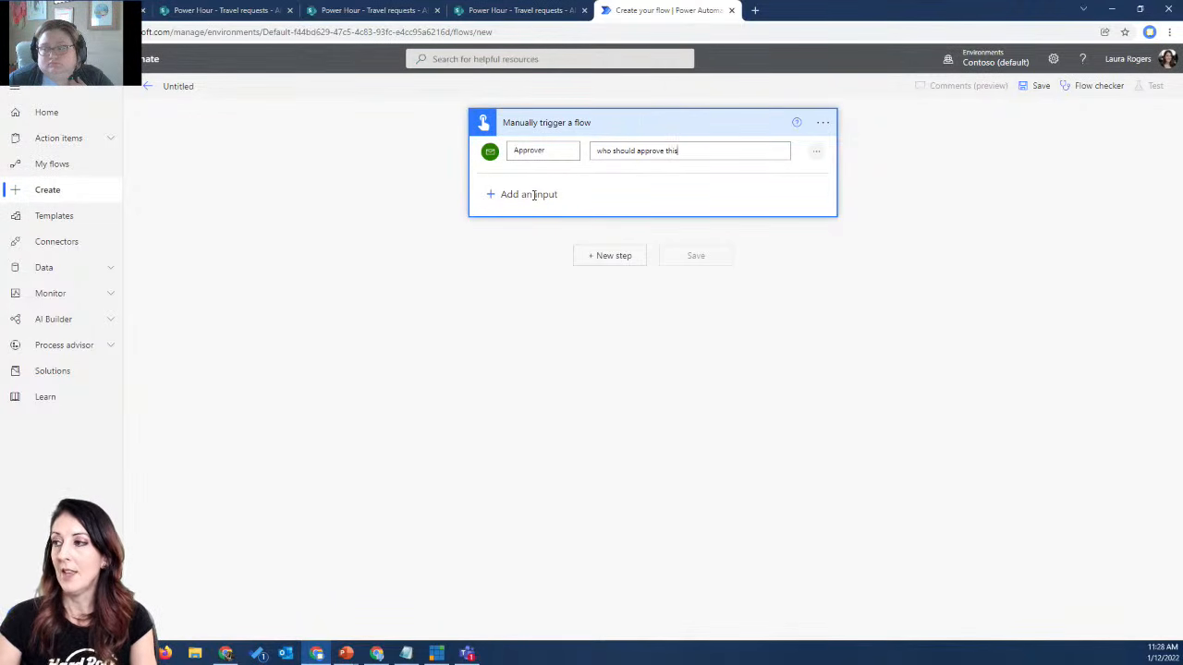
- Add a Text input 'Message' described 'to approver', then leave the flow unsaved
left_click(533, 195)
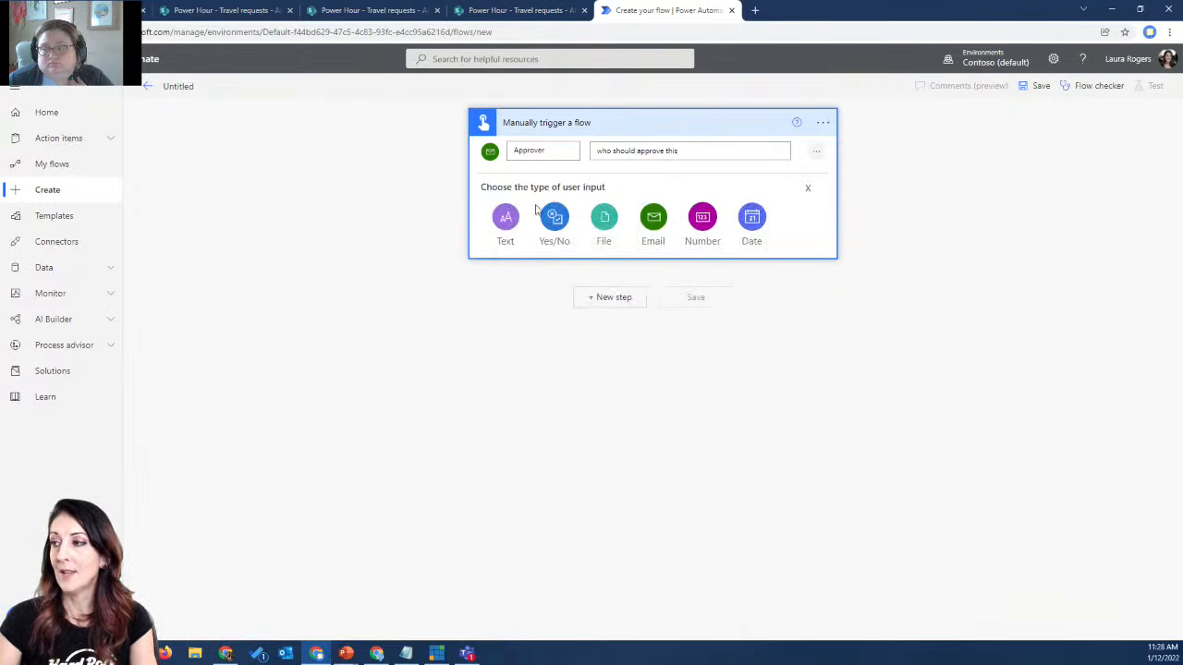
left_click(505, 218)
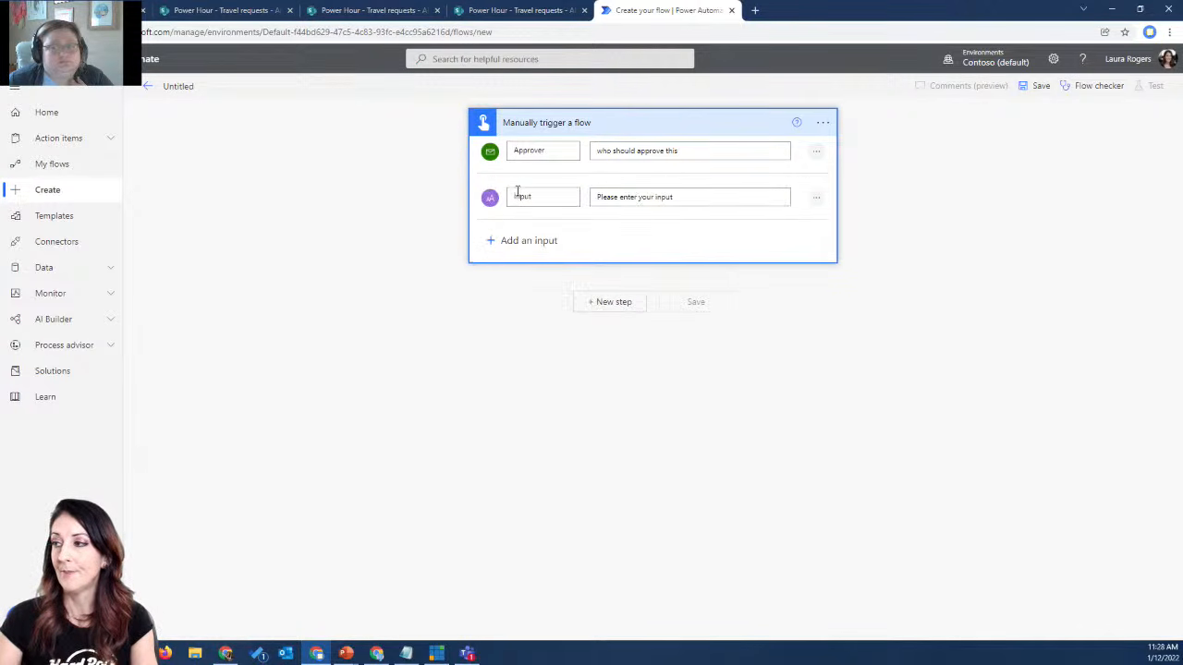
left_click_drag(557, 196, 509, 196)
type("Message")
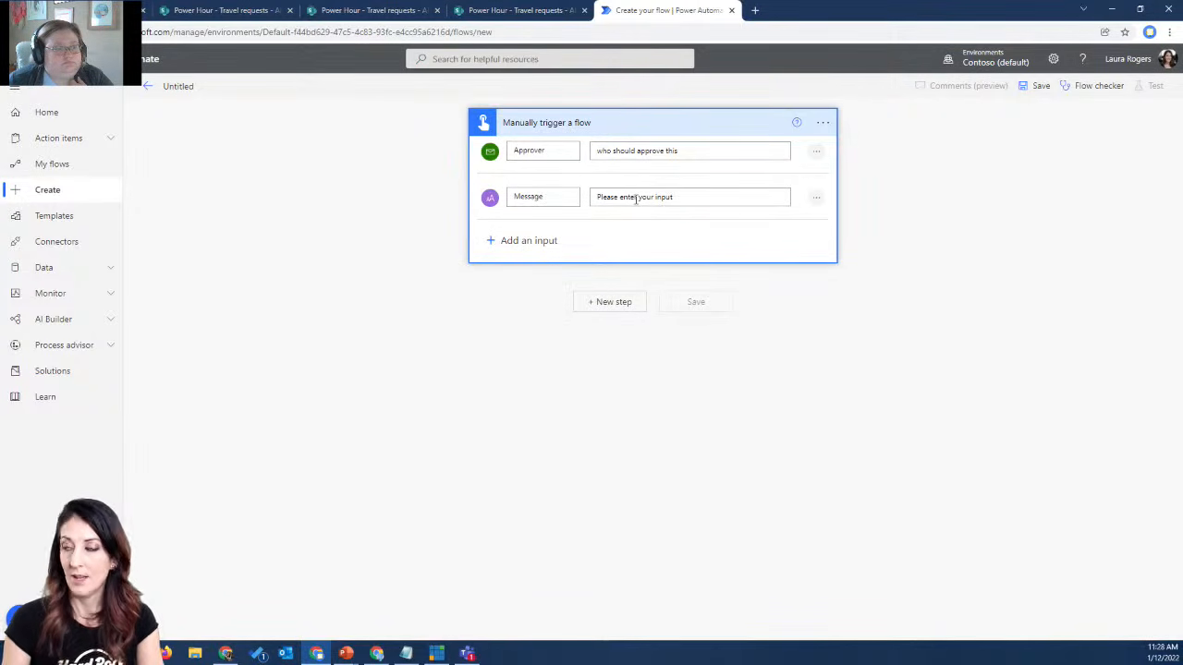
left_click_drag(699, 195, 562, 202)
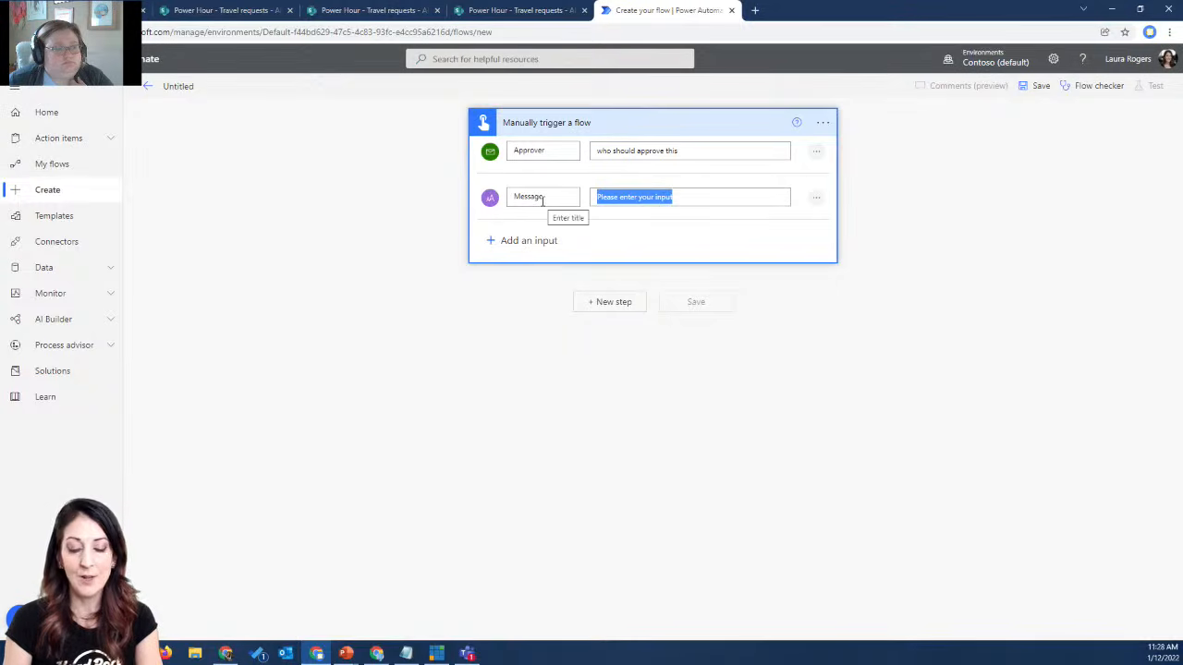
type("to approver")
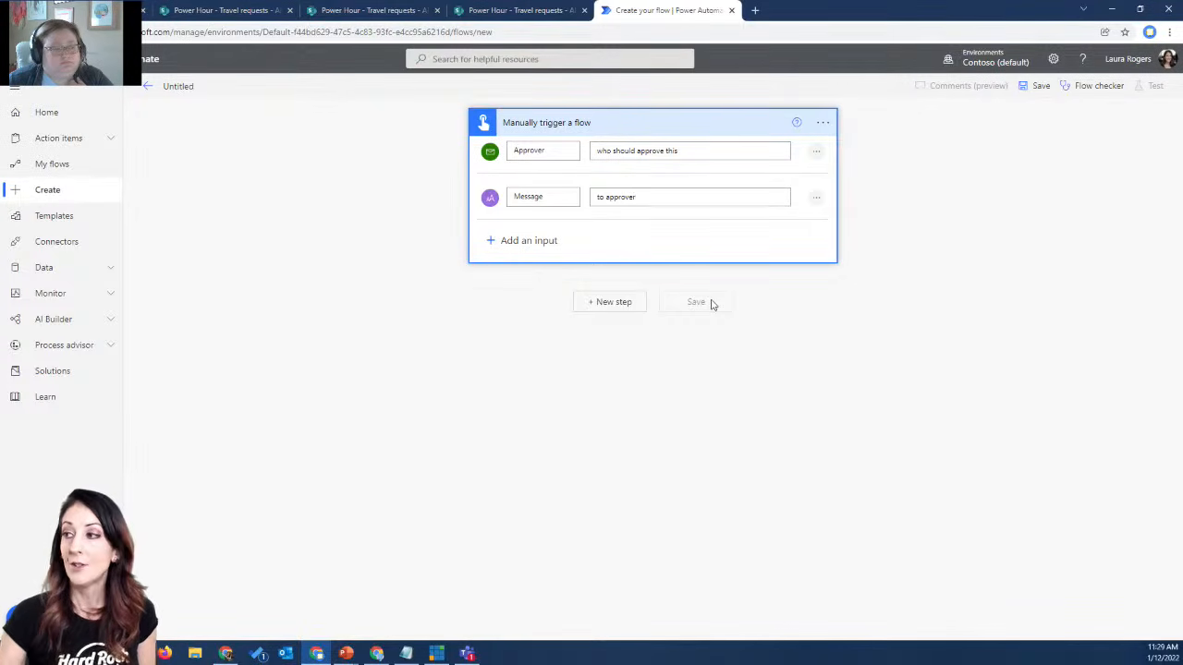
left_click(148, 86)
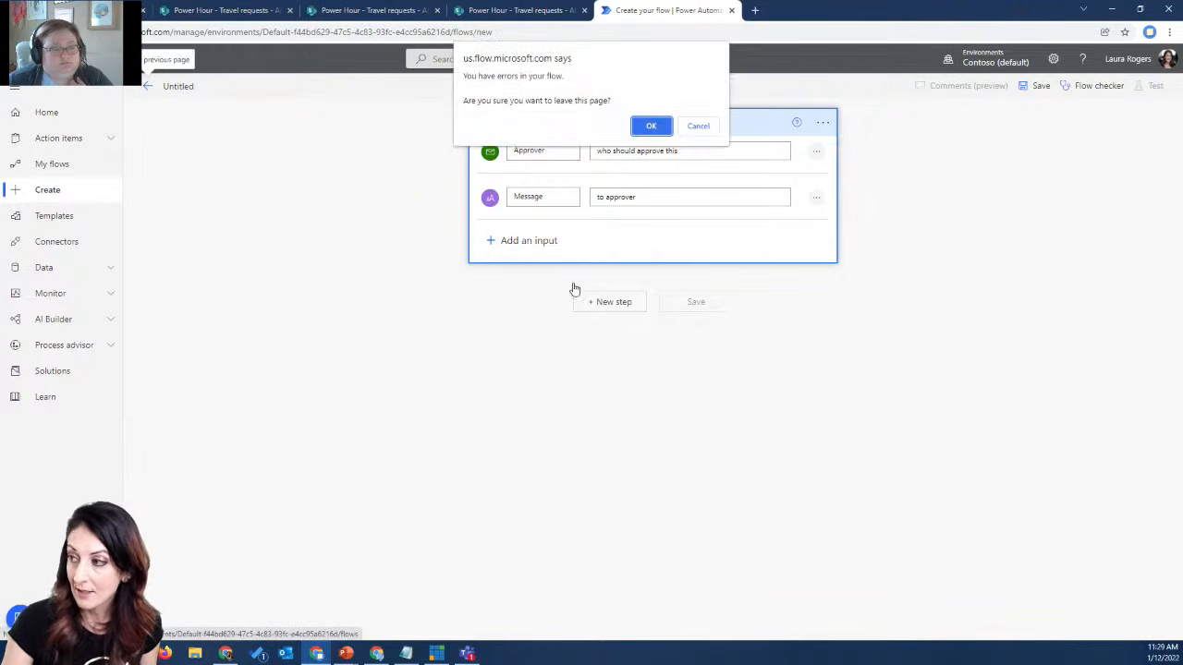
left_click(648, 126)
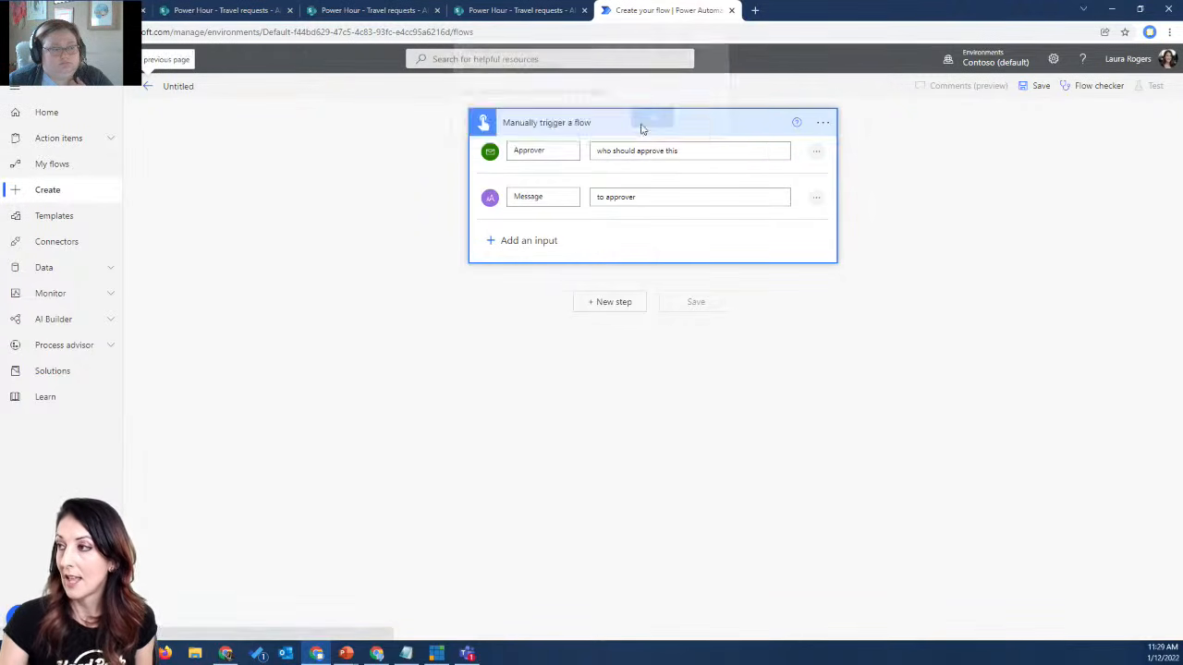
- Close the flow tab and select the RDC Training Analysis request in Travel requests
left_click(731, 11)
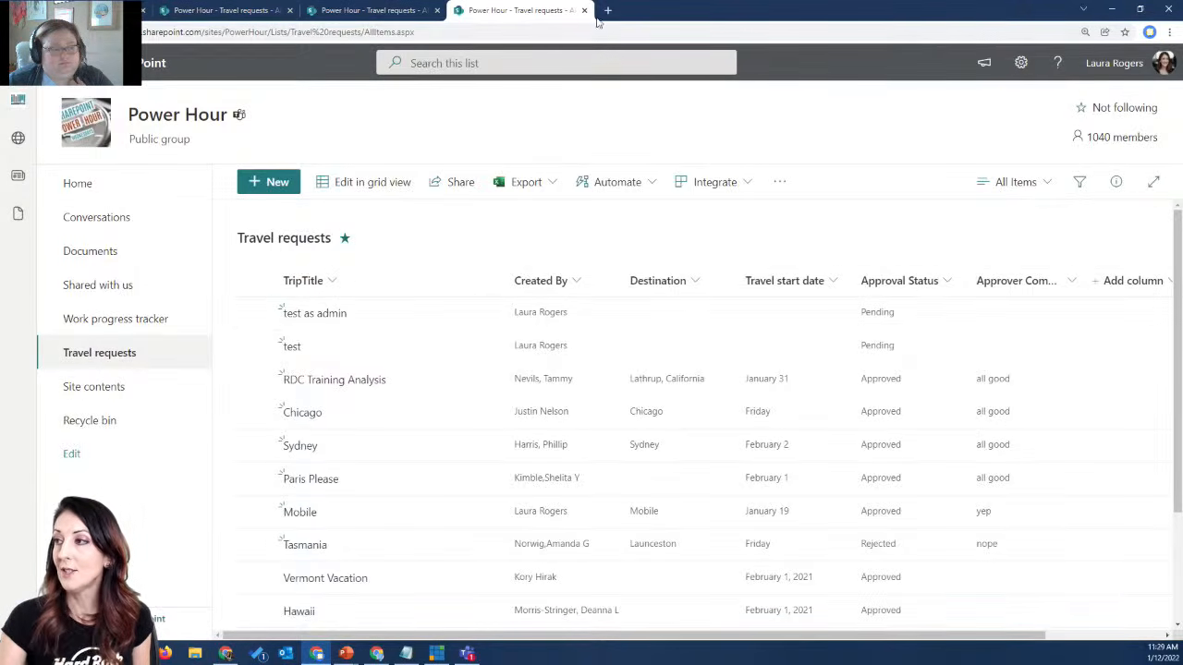
left_click(701, 320)
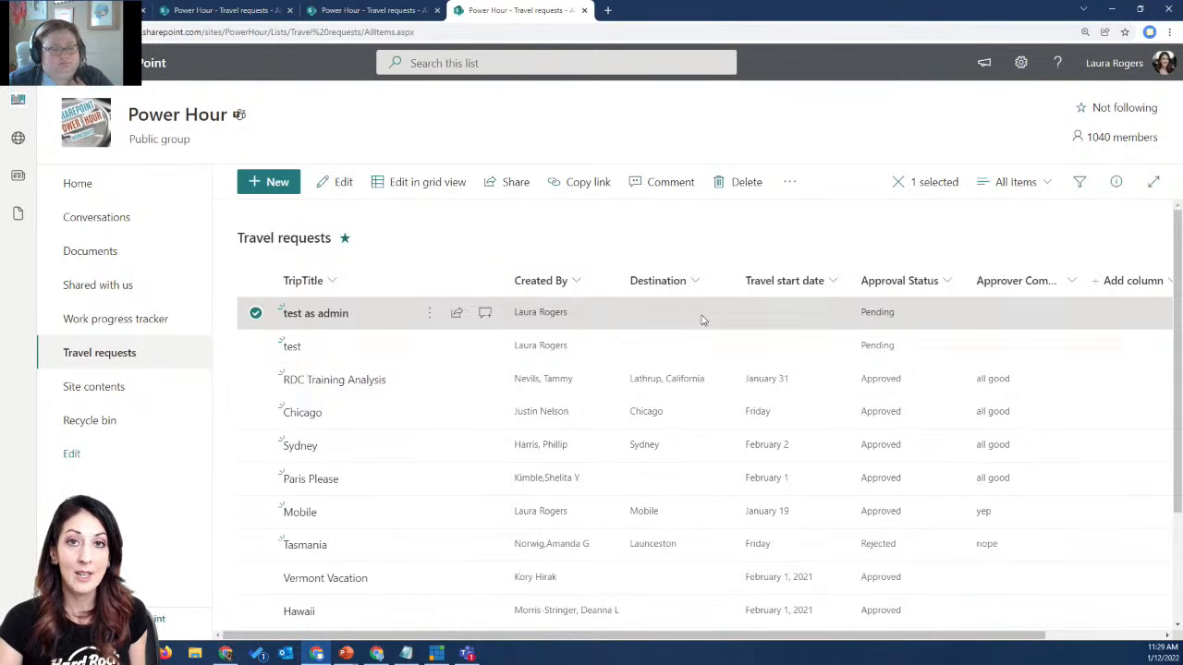
left_click(927, 386)
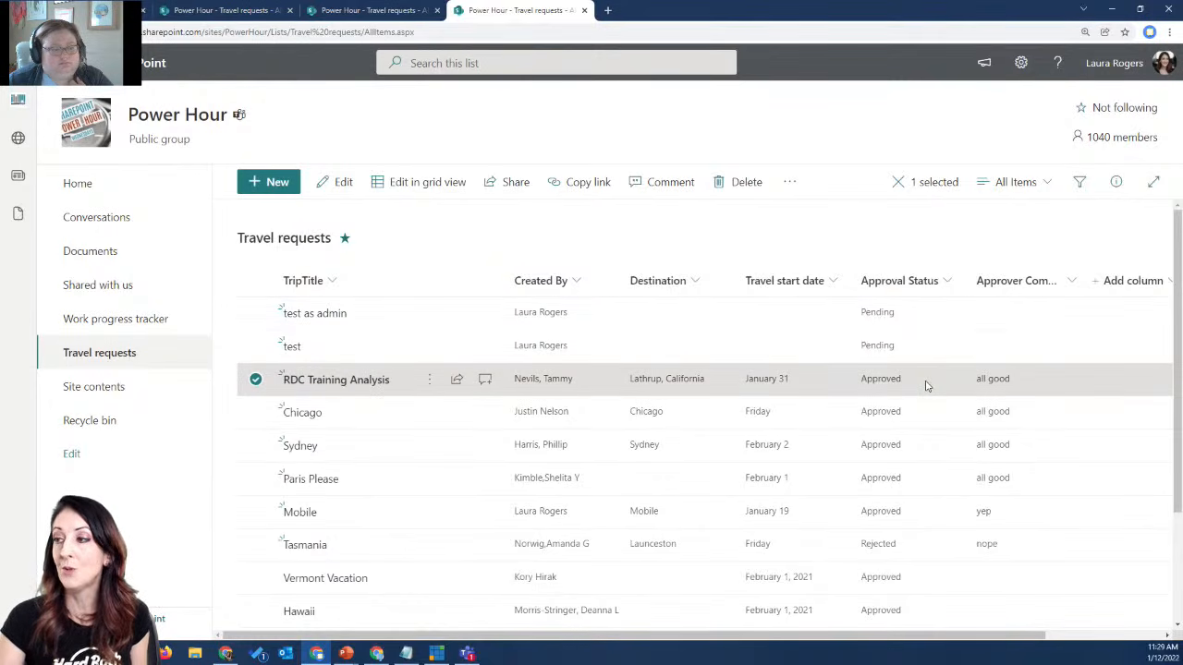
left_click(790, 182)
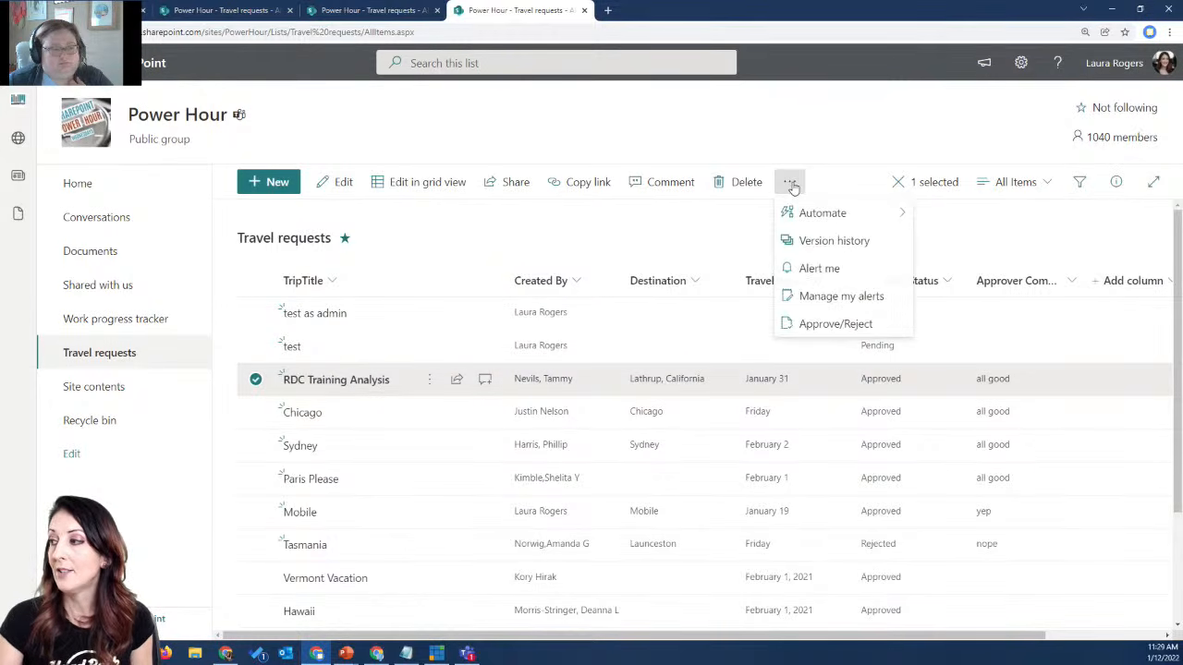
mouse_move(815, 219)
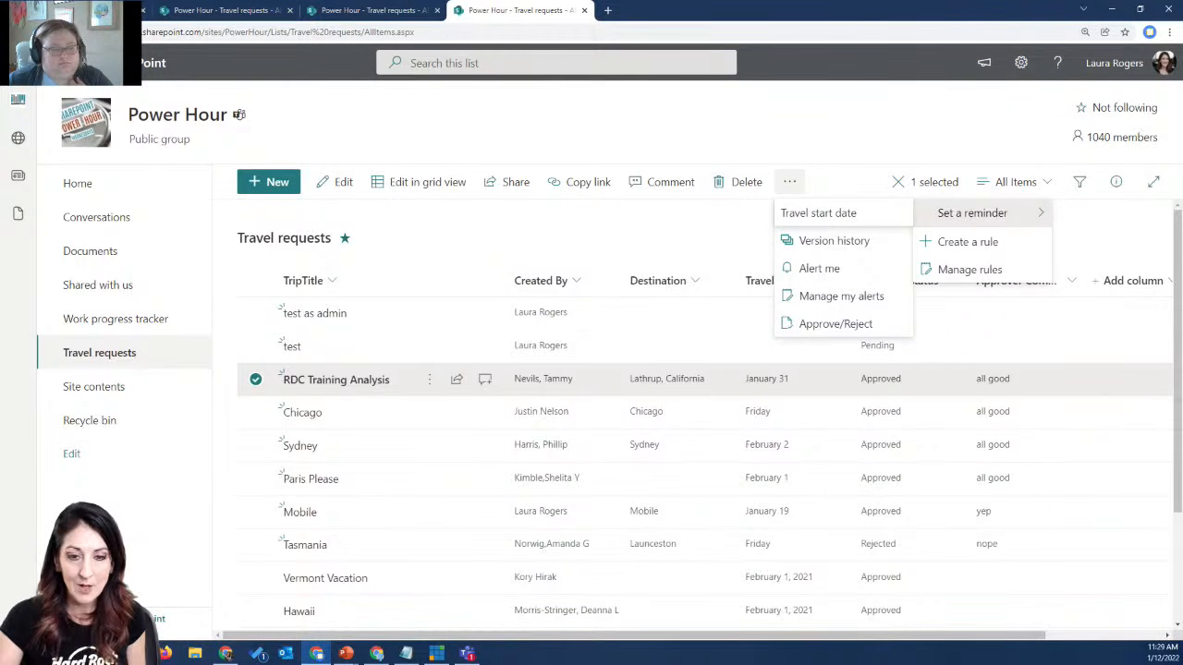
- Rearrange the browser windows and re-maximize the Travel requests window
double_click(836, 13)
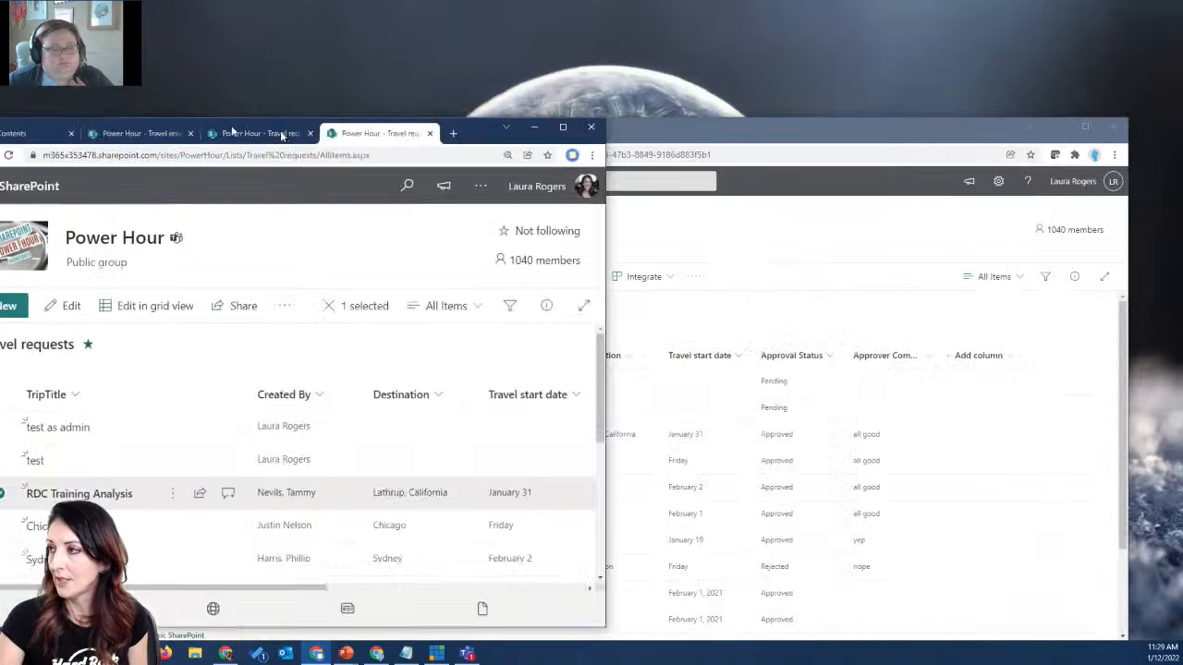
left_click(511, 128)
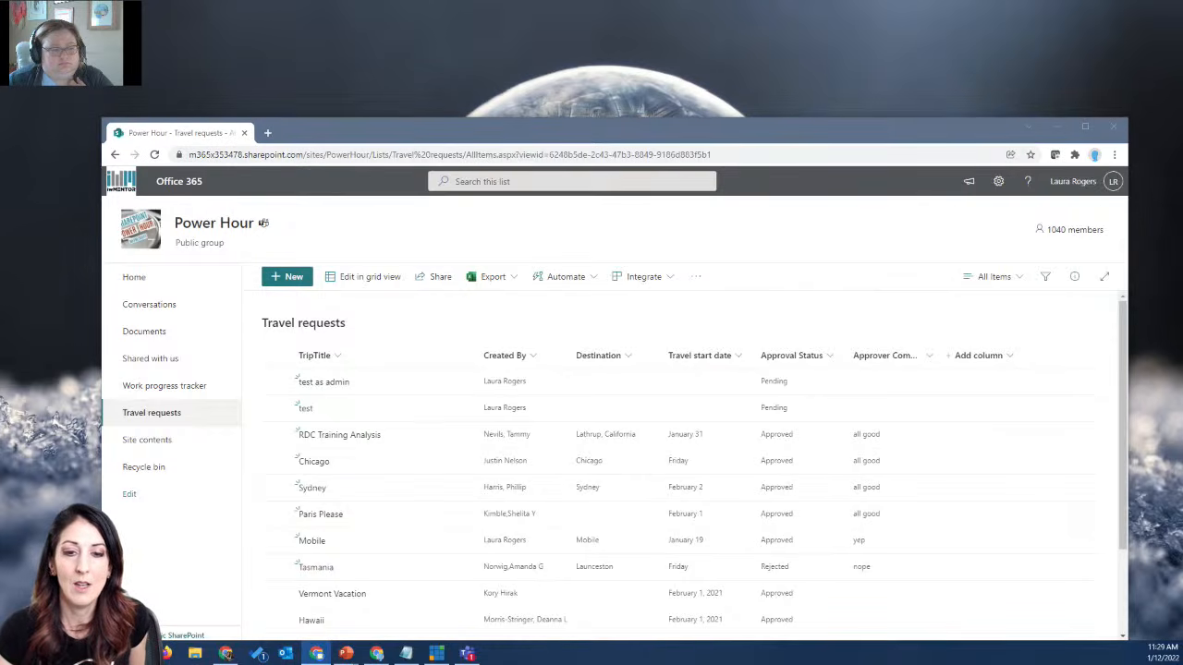
left_click(1056, 126)
left_click_drag(0, 37, 834, 37)
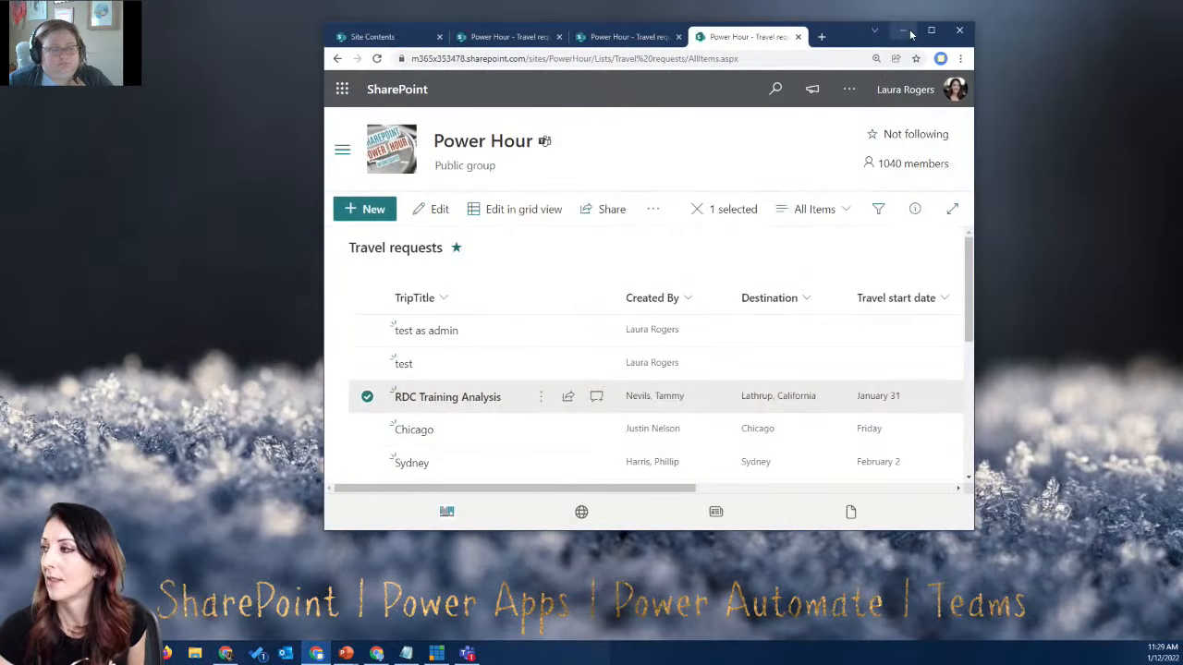
left_click(932, 33)
- Clear the selected request and open Integrate > Power Automate for the list
left_click(787, 230)
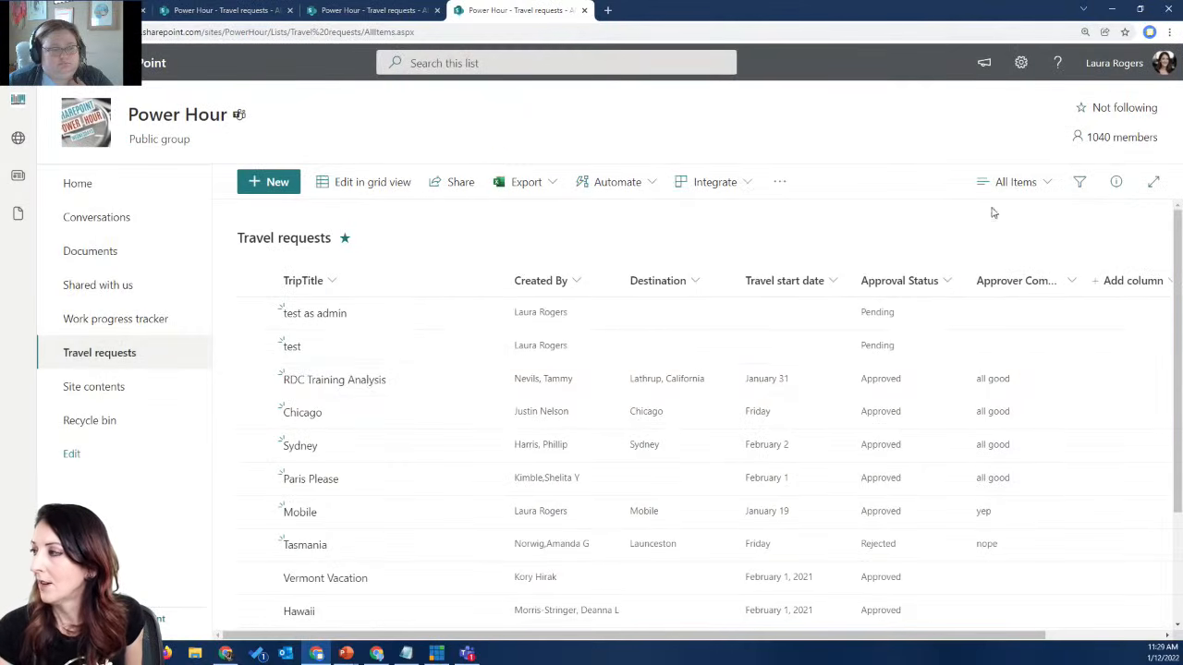
left_click(642, 185)
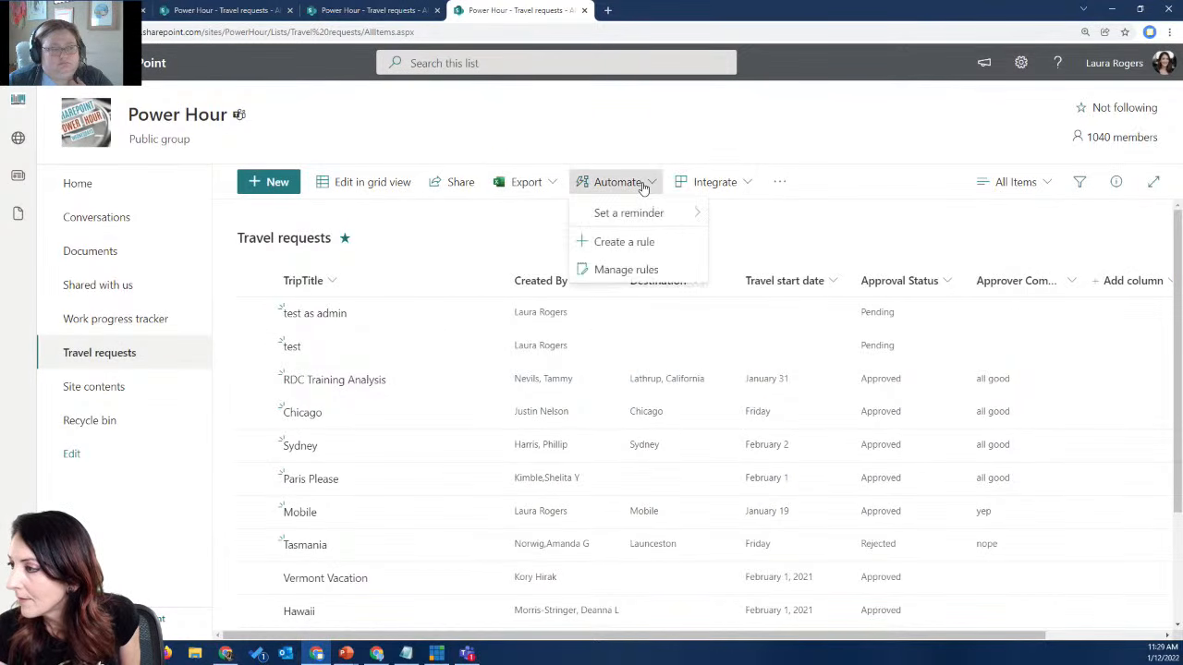
left_click(731, 185)
mouse_move(736, 242)
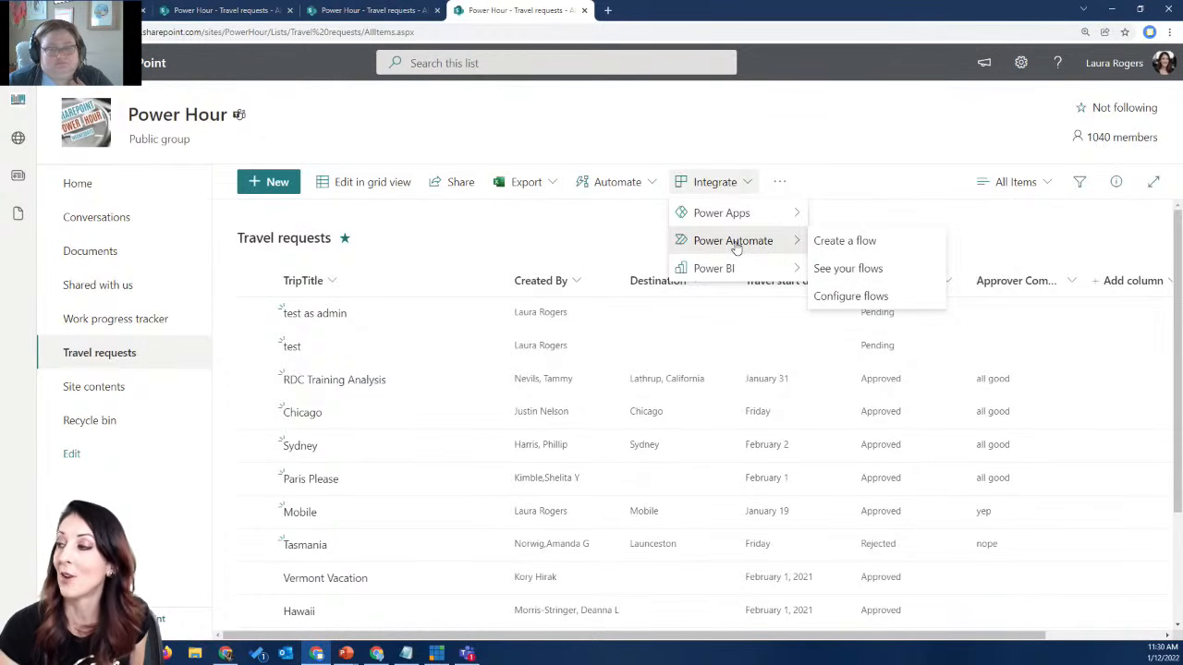
- From Create a flow, show more templates and choose 'Complete a custom action for the selected item'
left_click(887, 243)
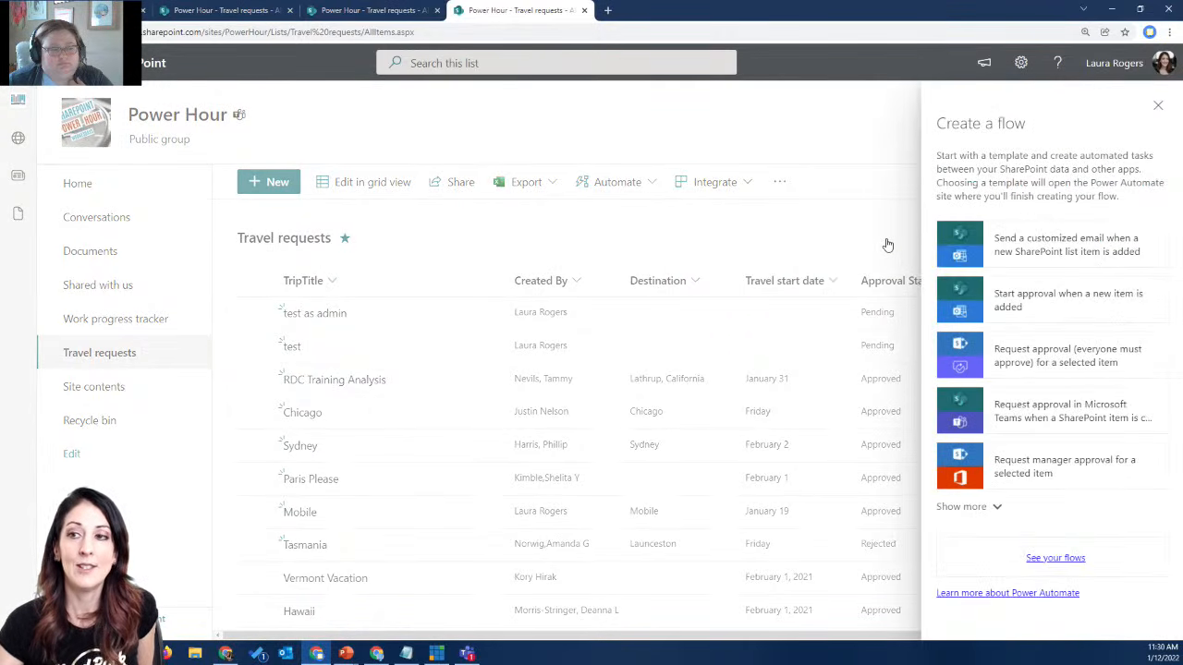
left_click(982, 508)
scroll(1041, 445, "down", 4)
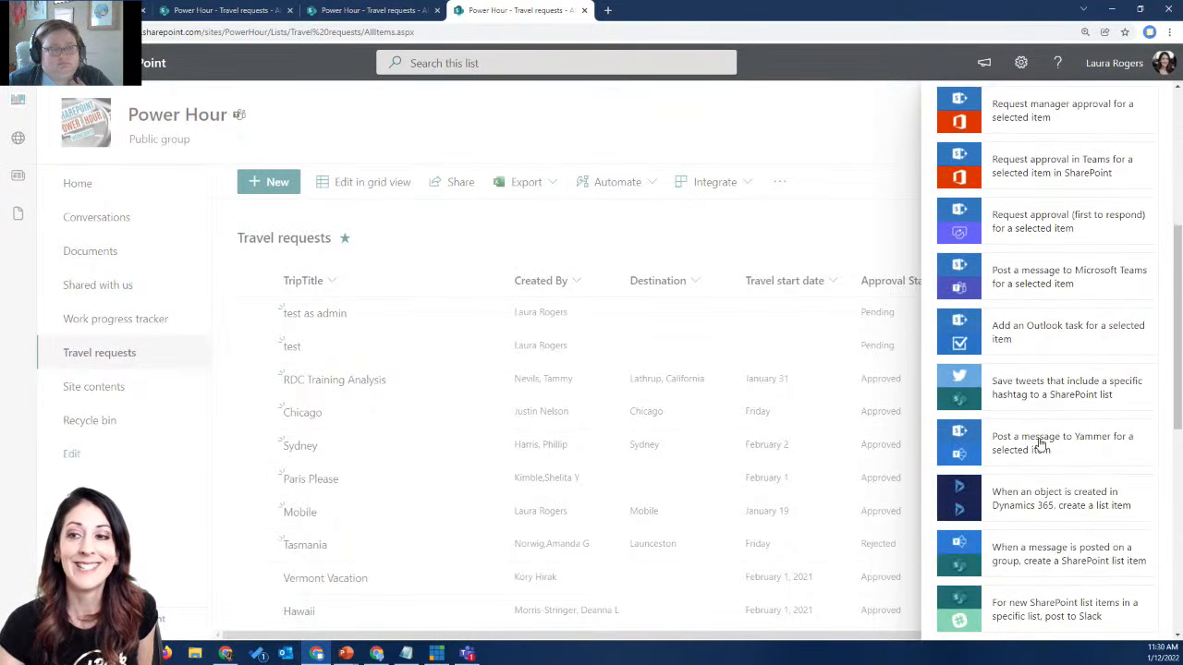
scroll(1041, 444, "down", 3)
scroll(1040, 444, "down", 3)
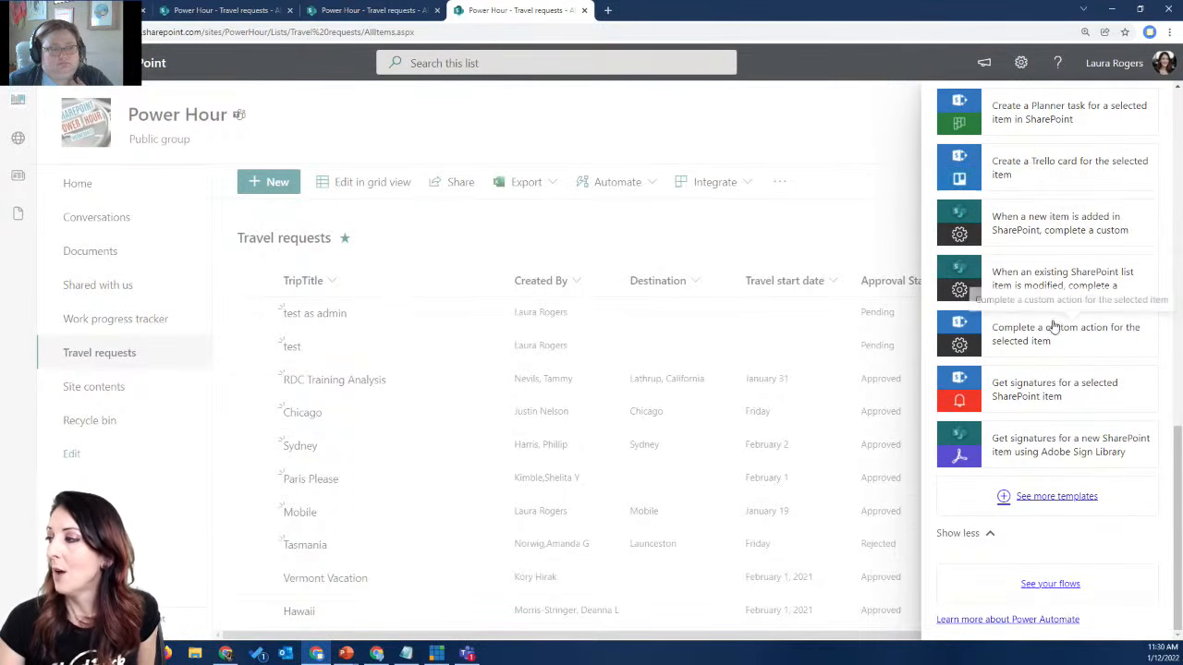
left_click(960, 332)
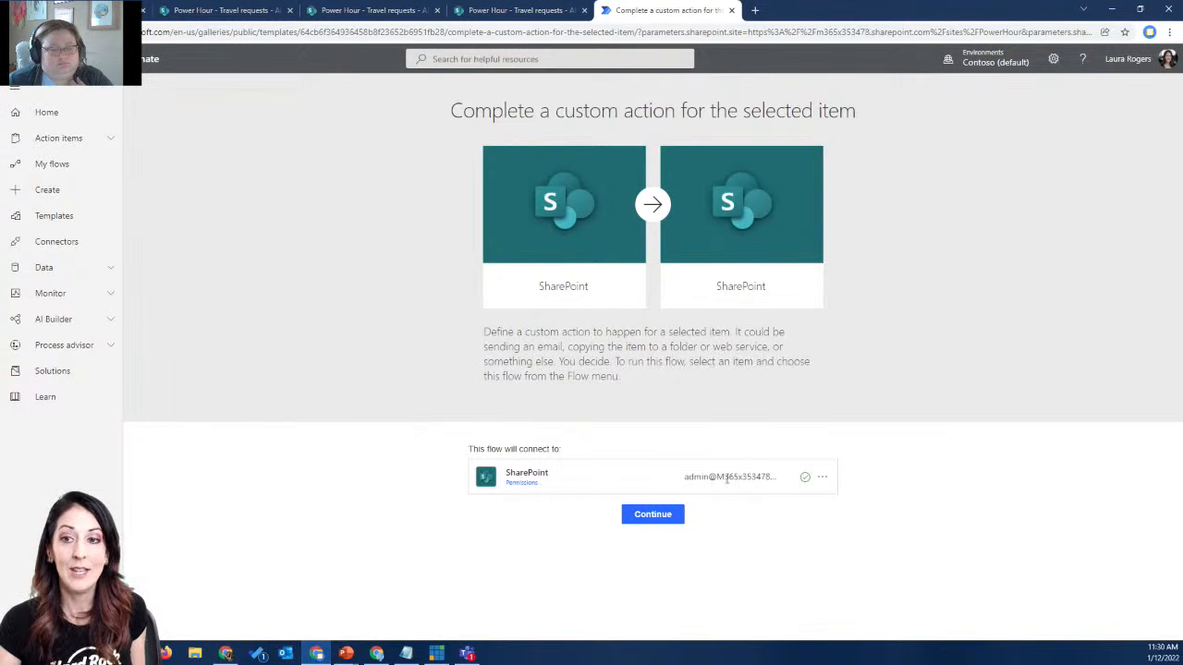
- Create the flow from the template and add an Email input named Approver
left_click(663, 518)
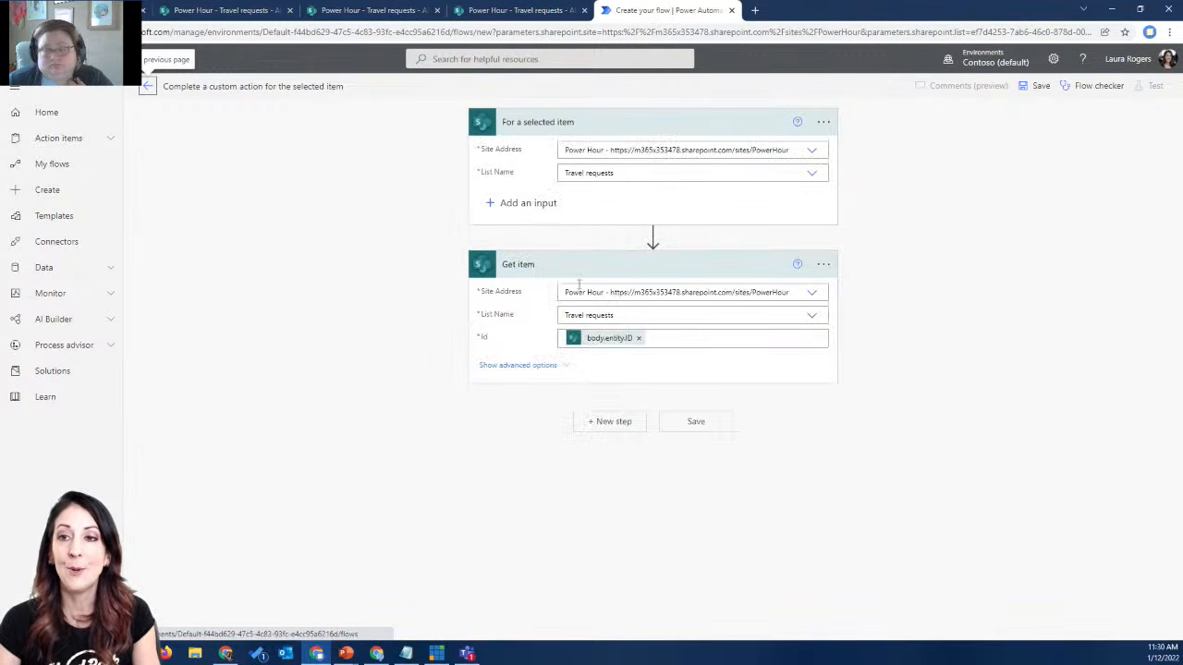
left_click(533, 203)
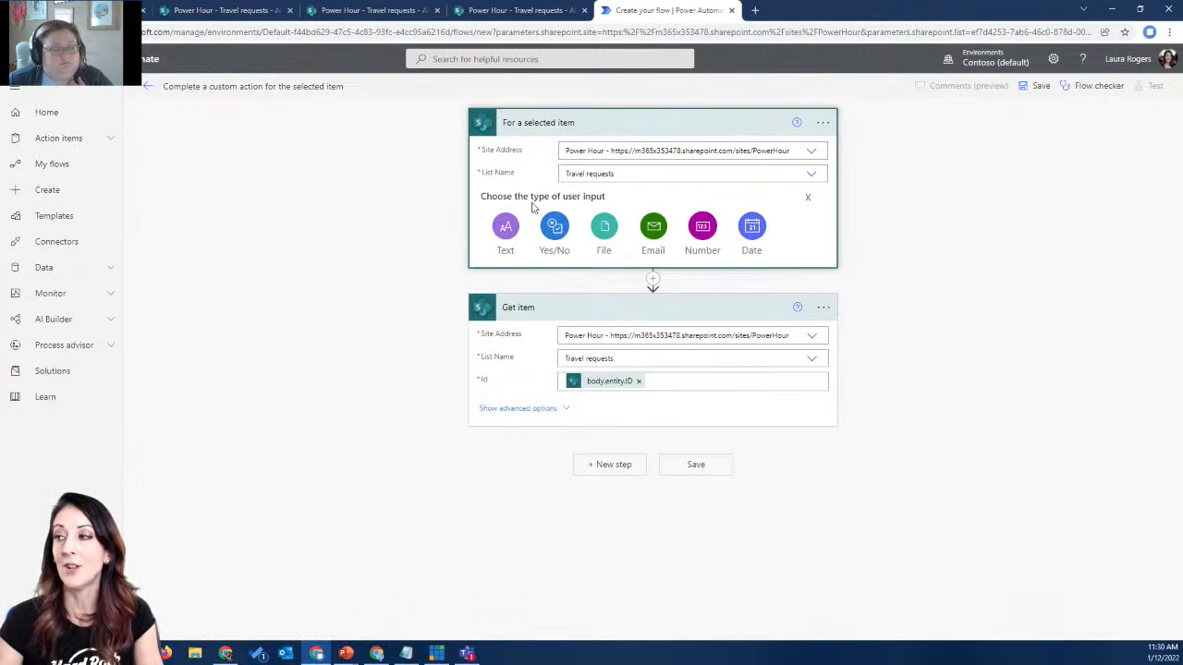
left_click(652, 231)
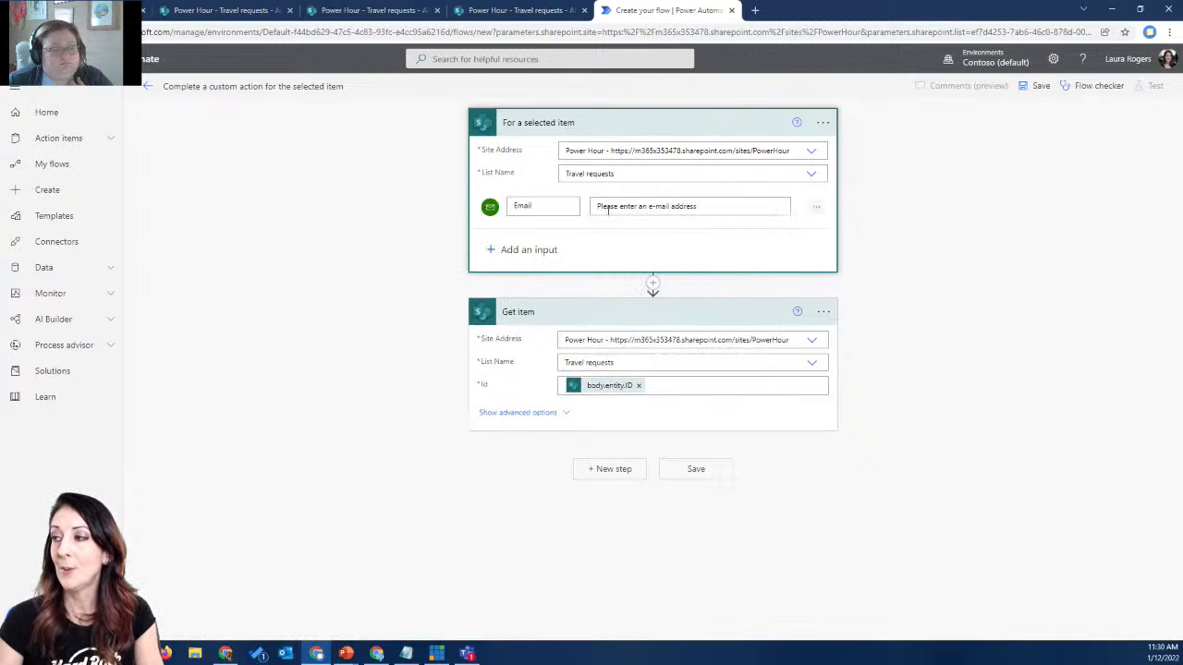
left_click_drag(551, 208, 465, 203)
type("Approver")
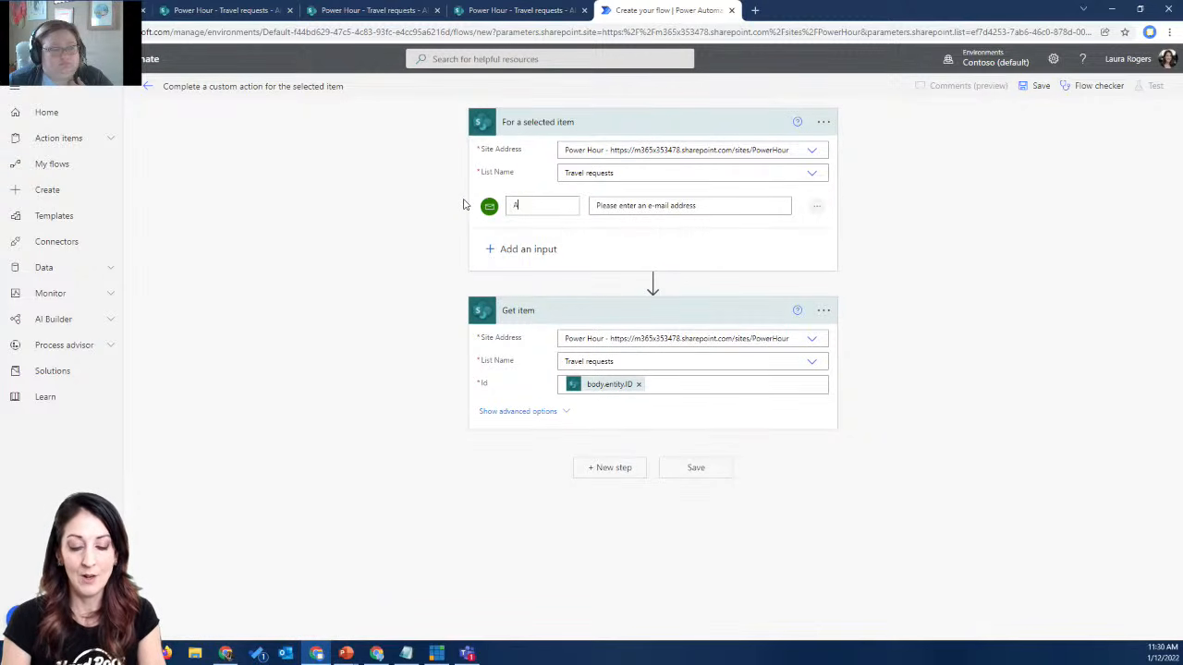
left_click(531, 204)
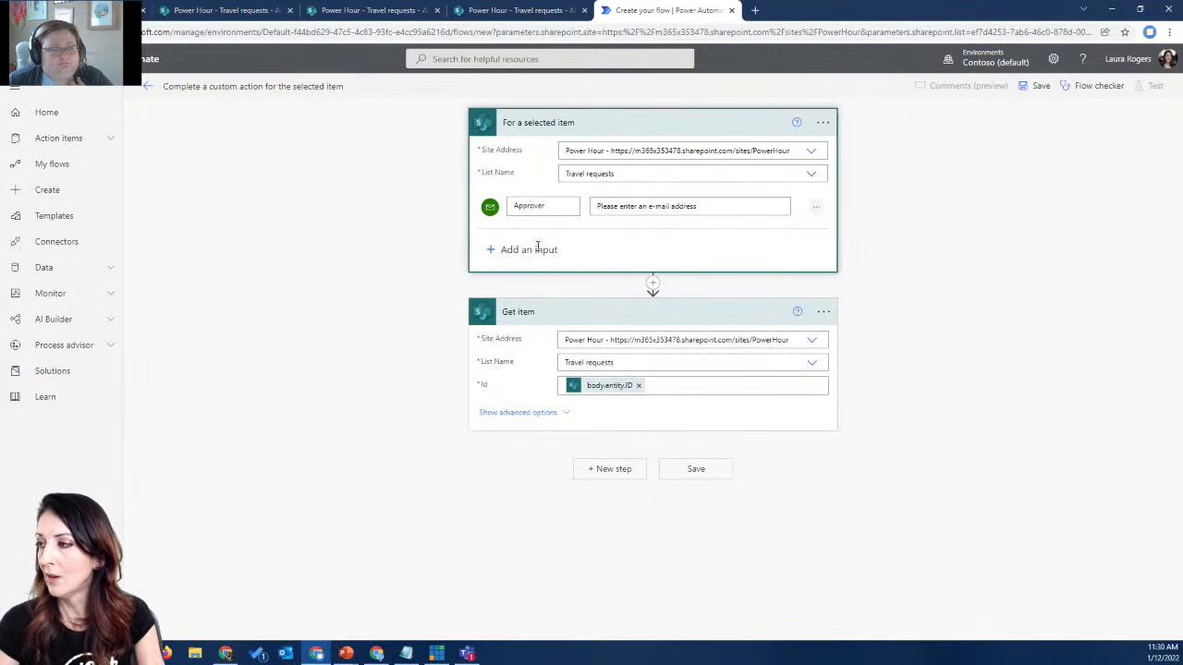
- Add a Text input named Message to the selected-item trigger
left_click(537, 250)
left_click(507, 274)
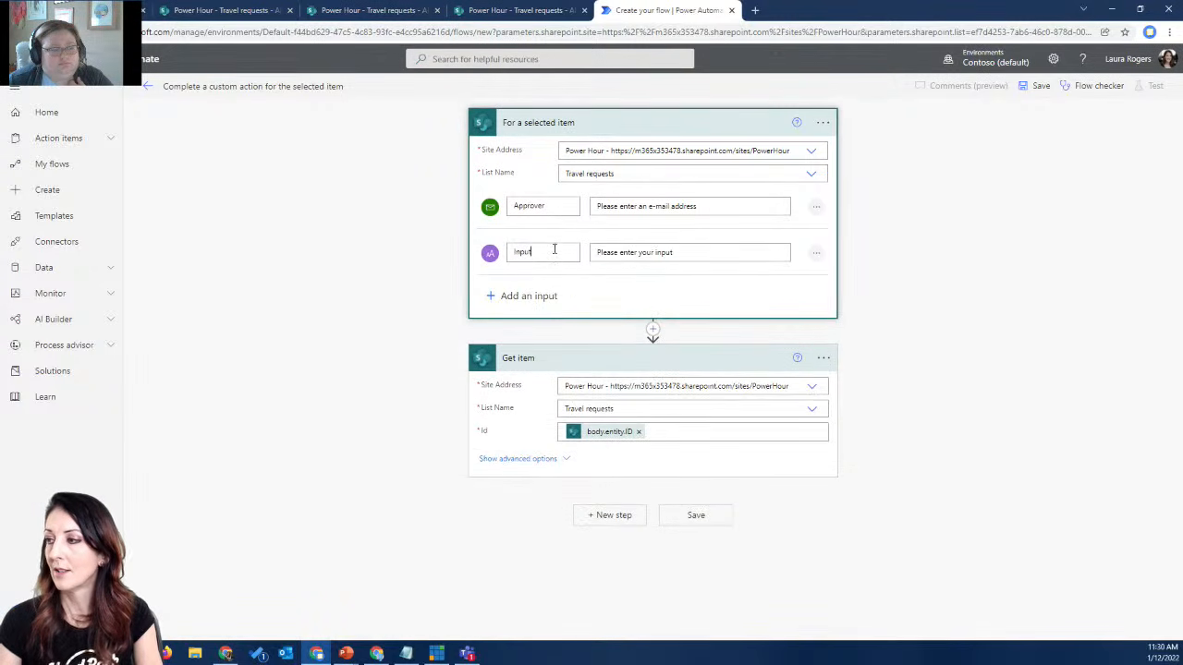
double_click(531, 251)
type("Message")
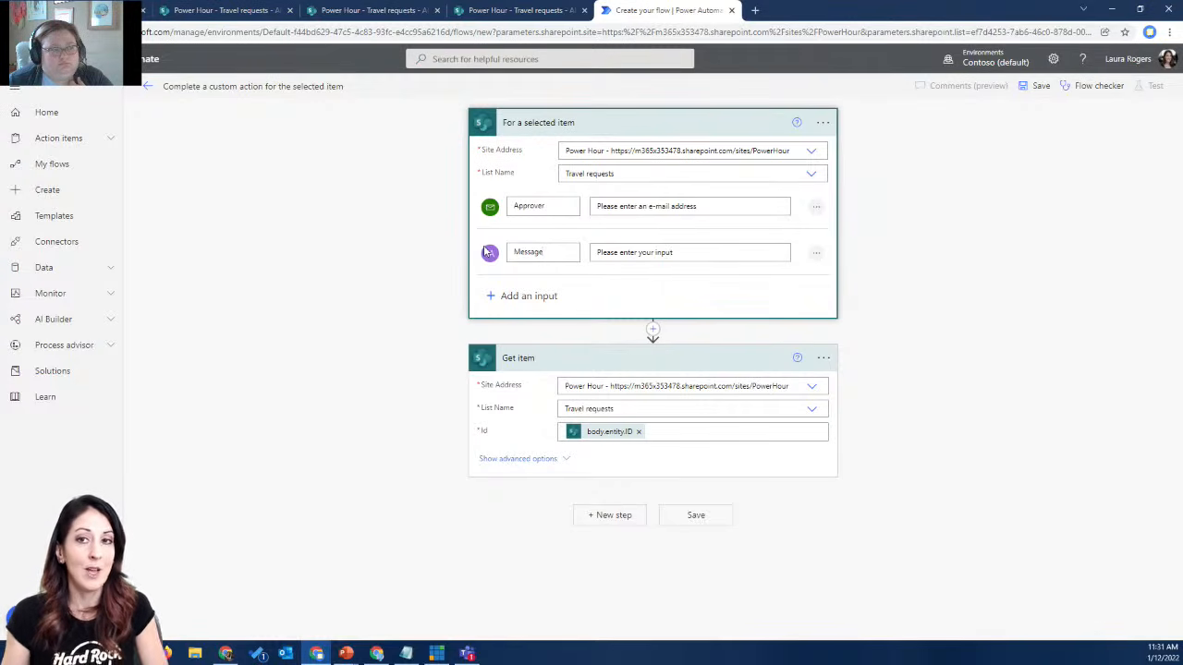
left_click(376, 279)
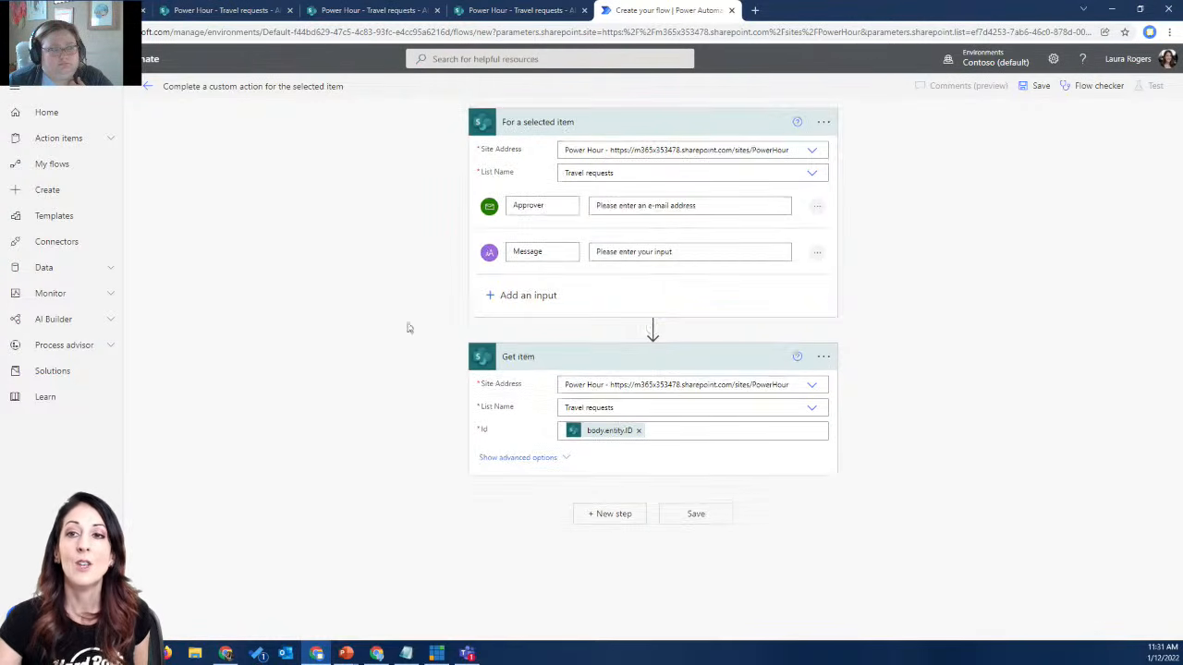
- Add Start and wait for an approval after Get item, type Approve/Reject - First to respond
left_click(596, 522)
type("acprov")
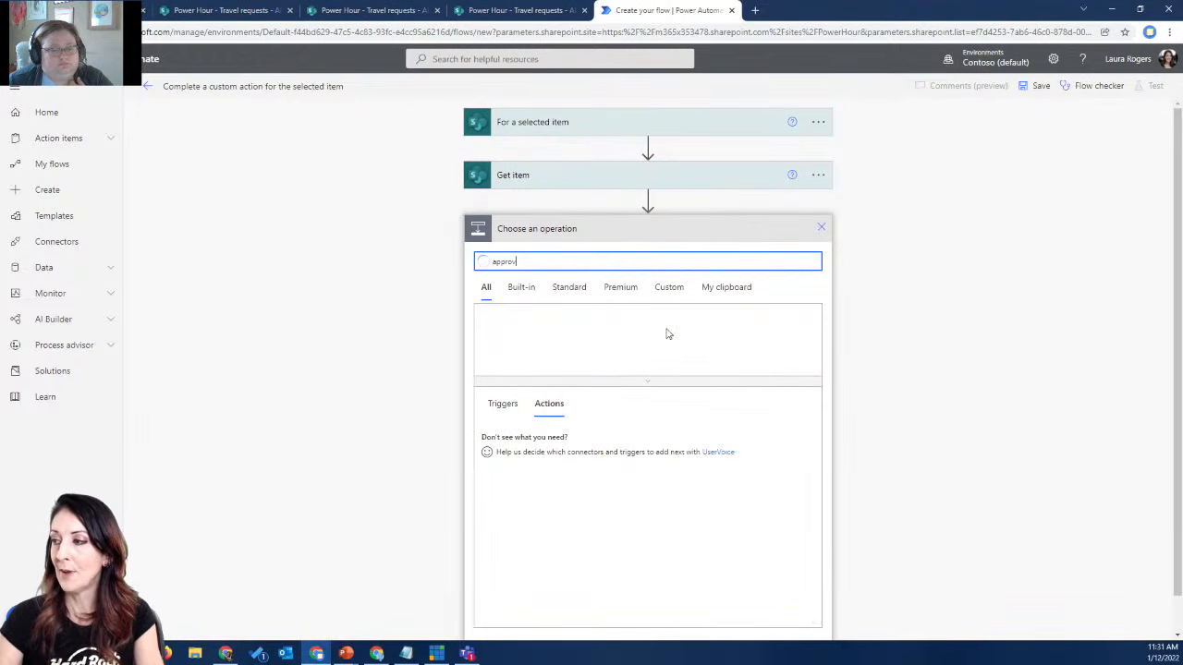
left_click(599, 328)
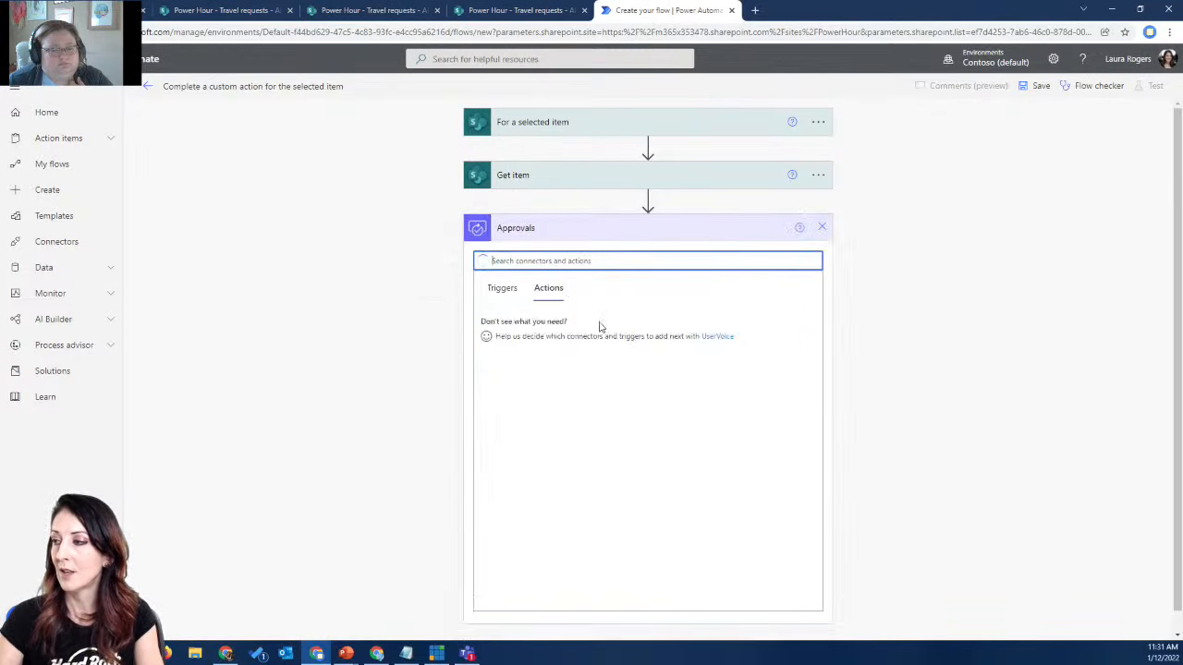
left_click(577, 360)
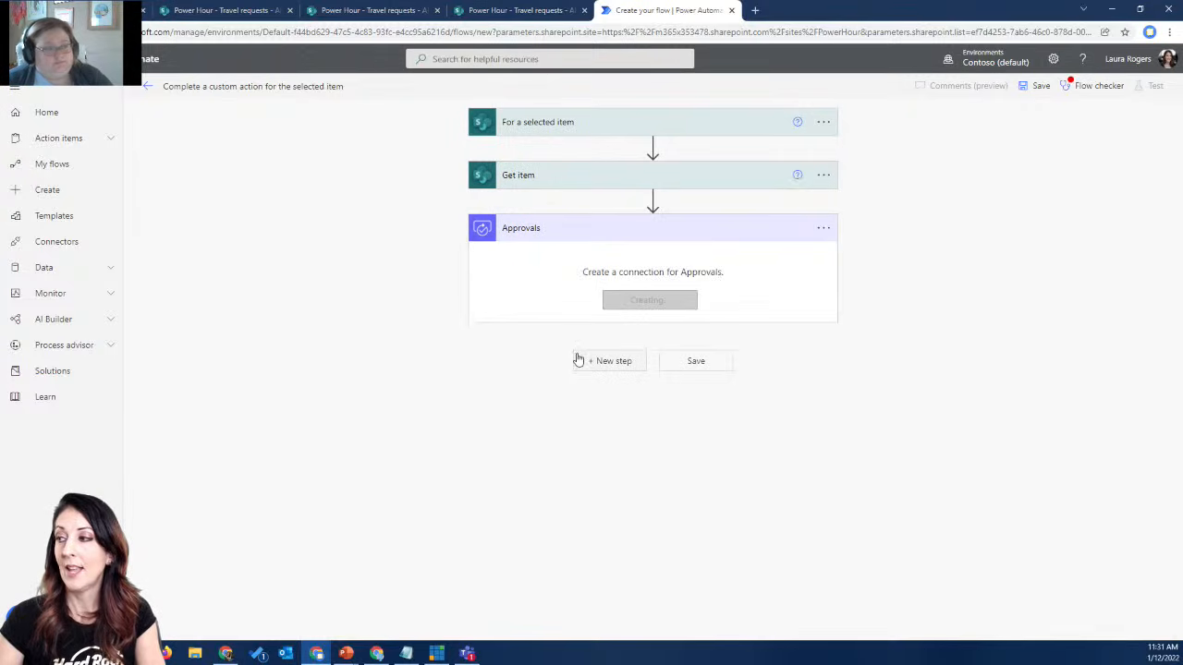
left_click(665, 256)
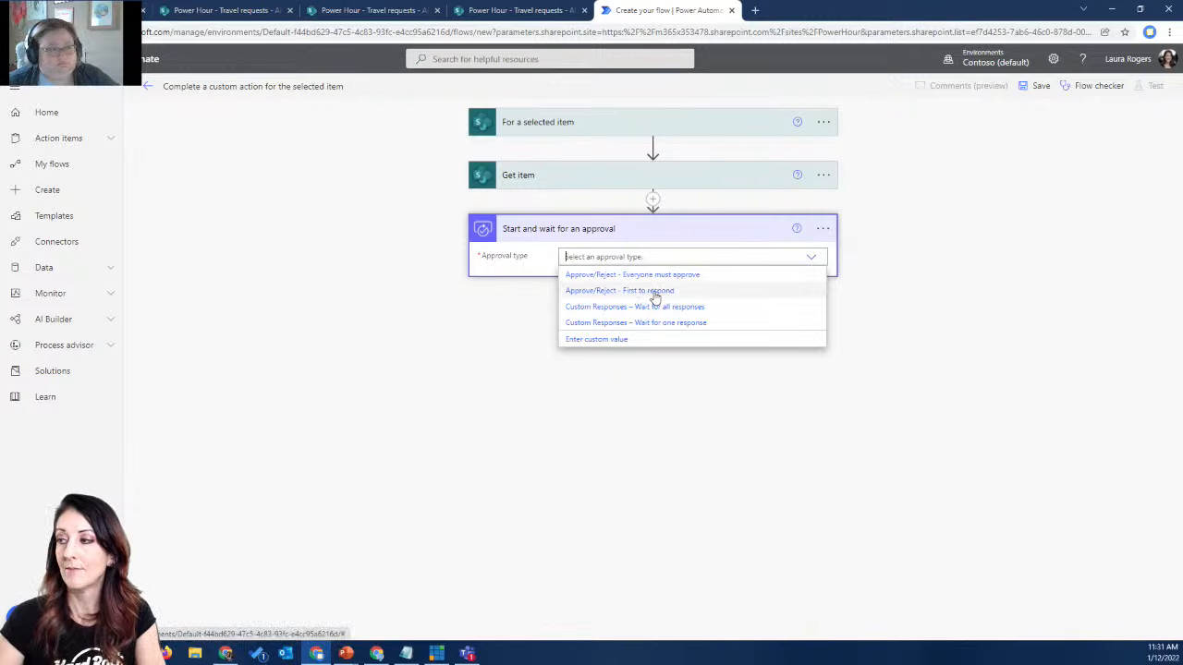
left_click(654, 292)
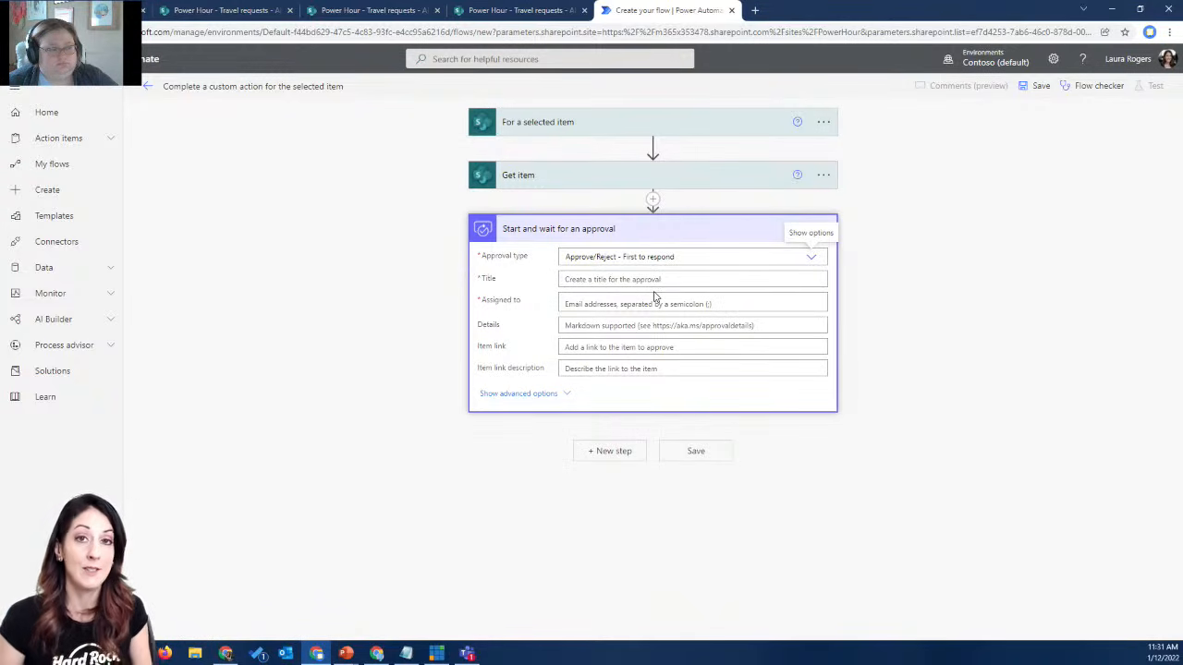
- Title the approval 'Approve' plus the item Title and assign it to Approver
left_click(654, 277)
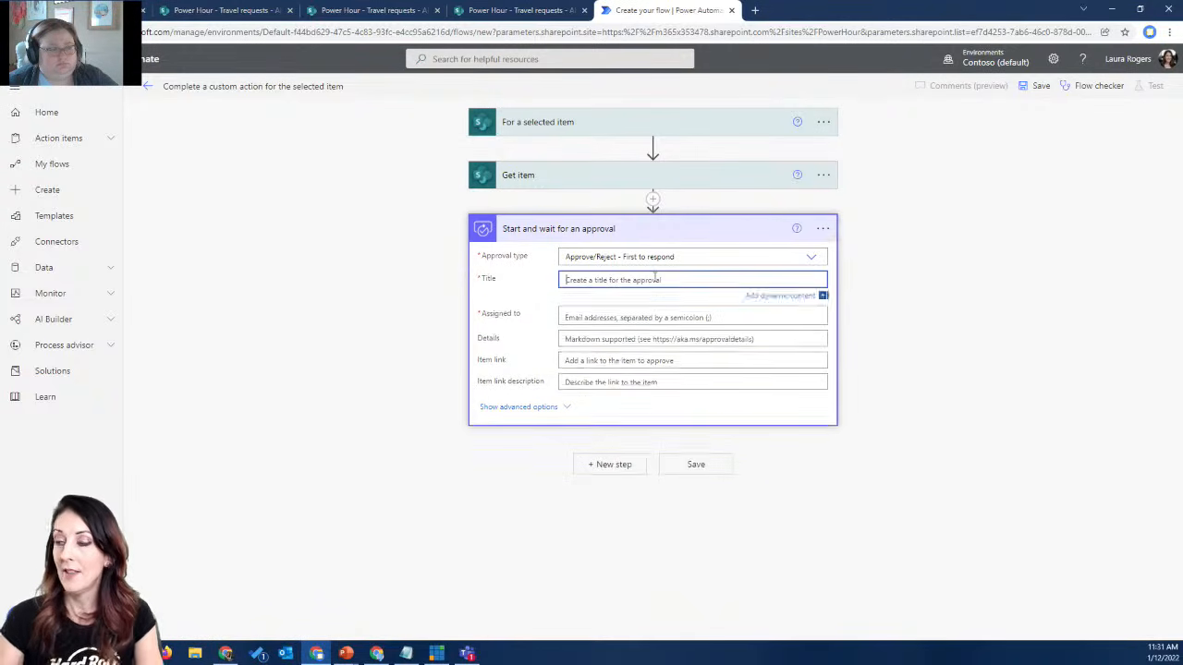
type("Approve")
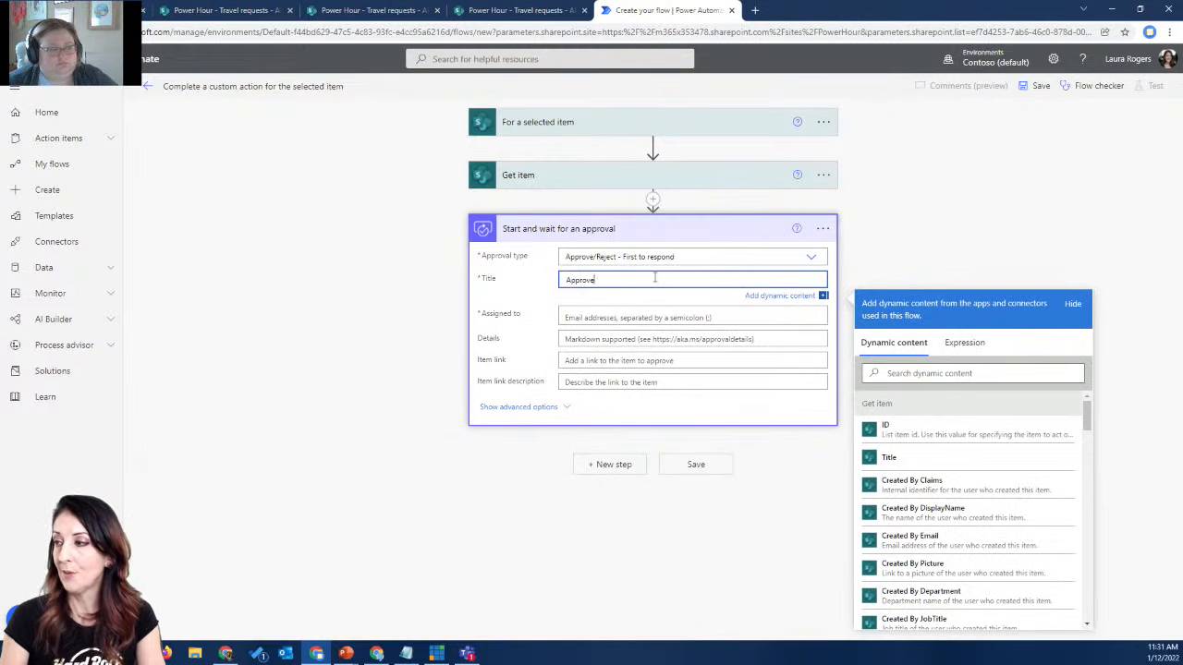
left_click(964, 459)
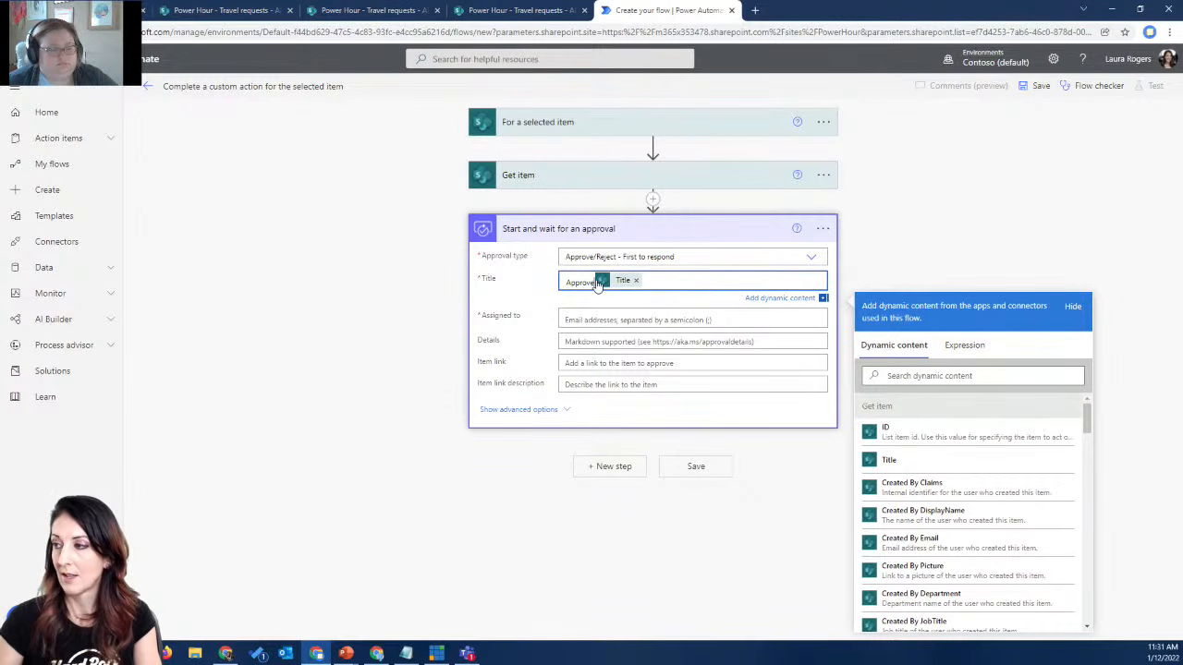
left_click(613, 320)
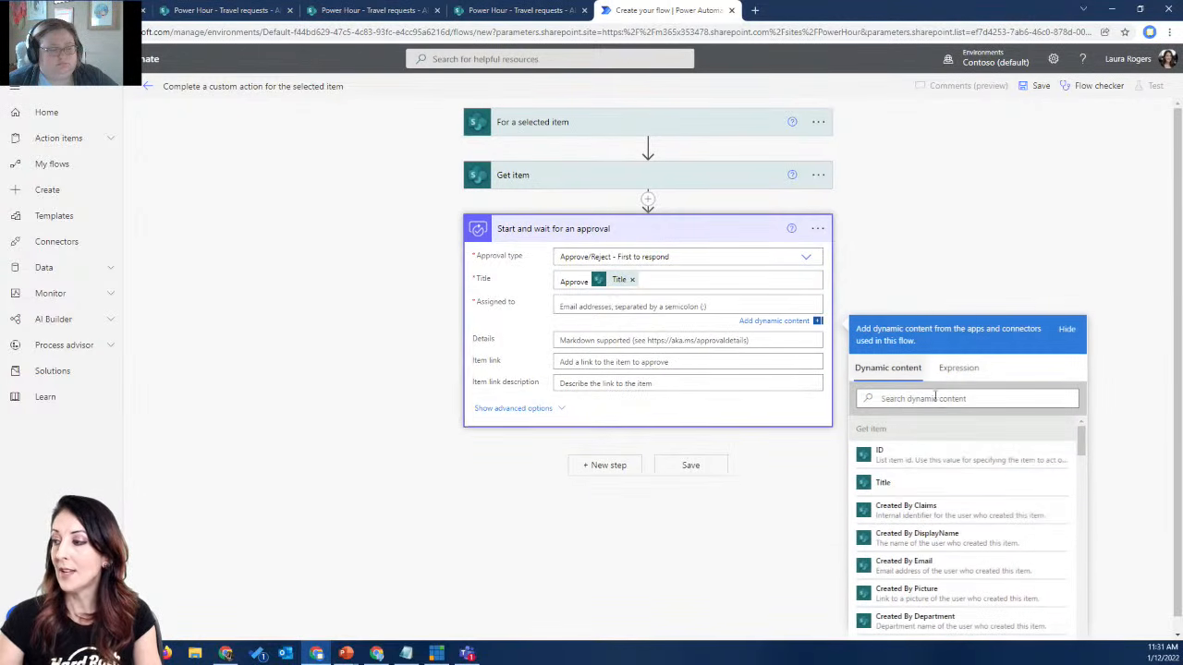
scroll(1011, 488, "down", 8)
scroll(1010, 488, "down", 5)
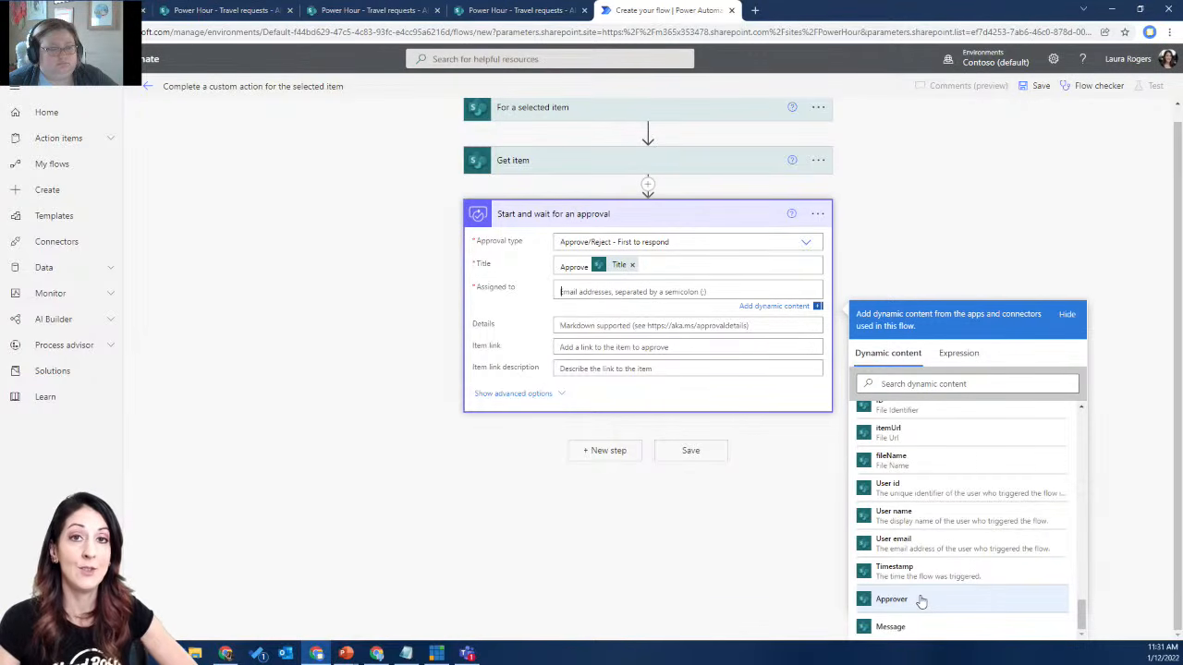
left_click(922, 600)
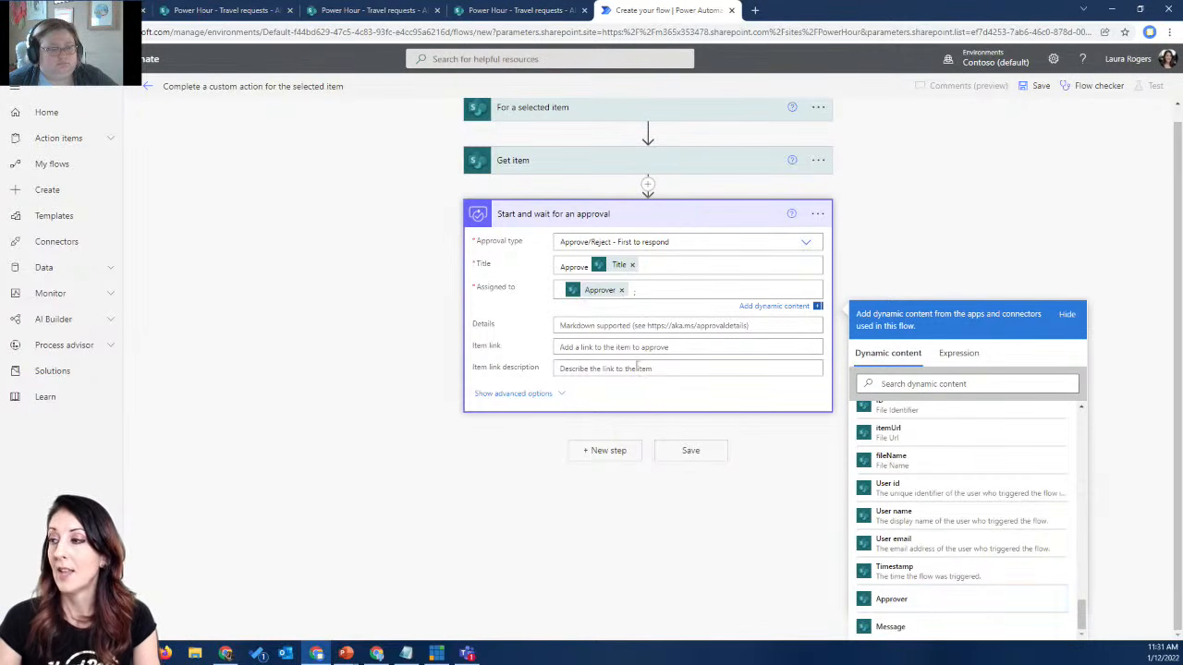
- Put the Message input in Details and Link to item as the item link
left_click(615, 327)
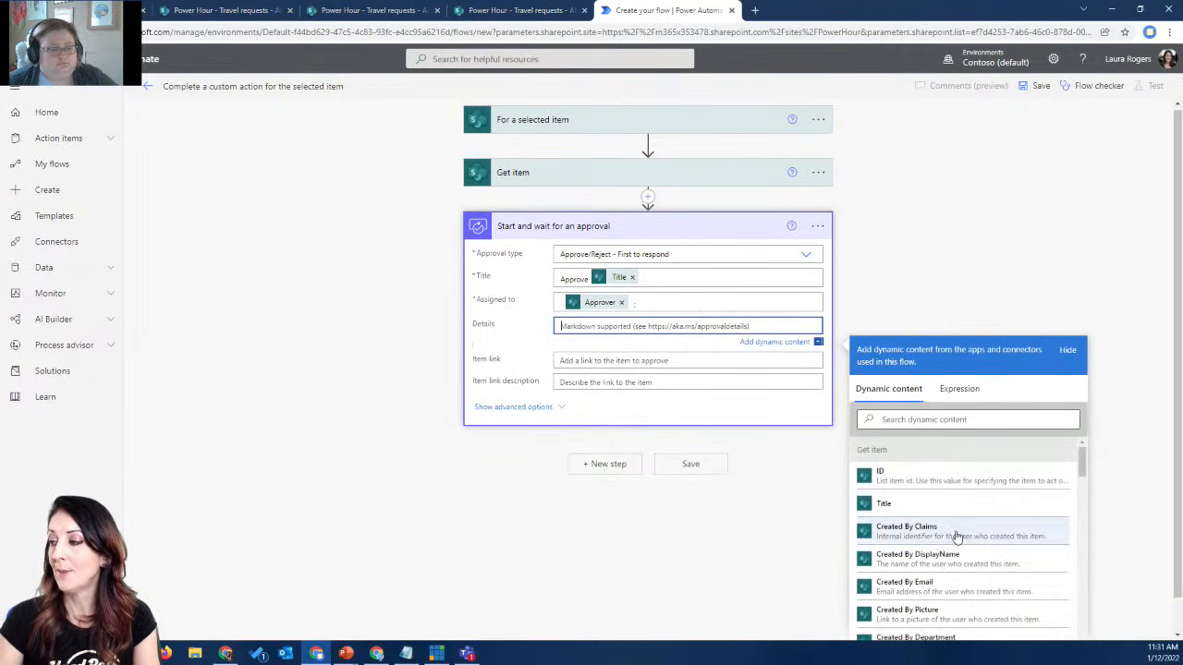
scroll(958, 537, "down", 3)
scroll(958, 537, "down", 10)
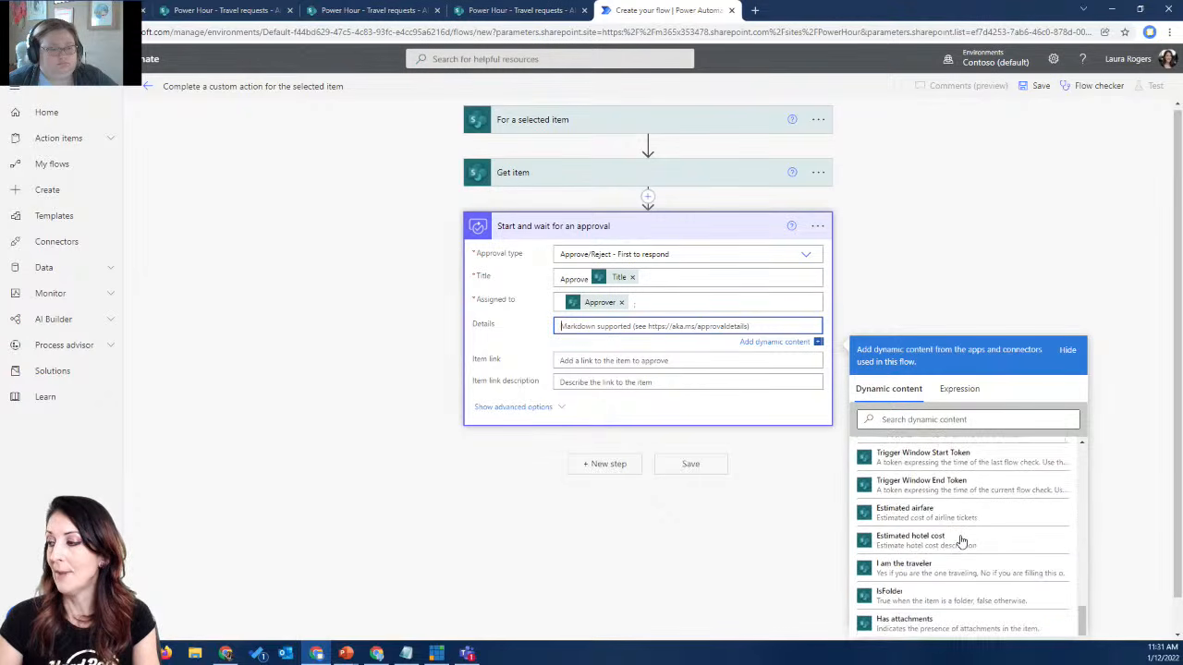
scroll(958, 540, "down", 2)
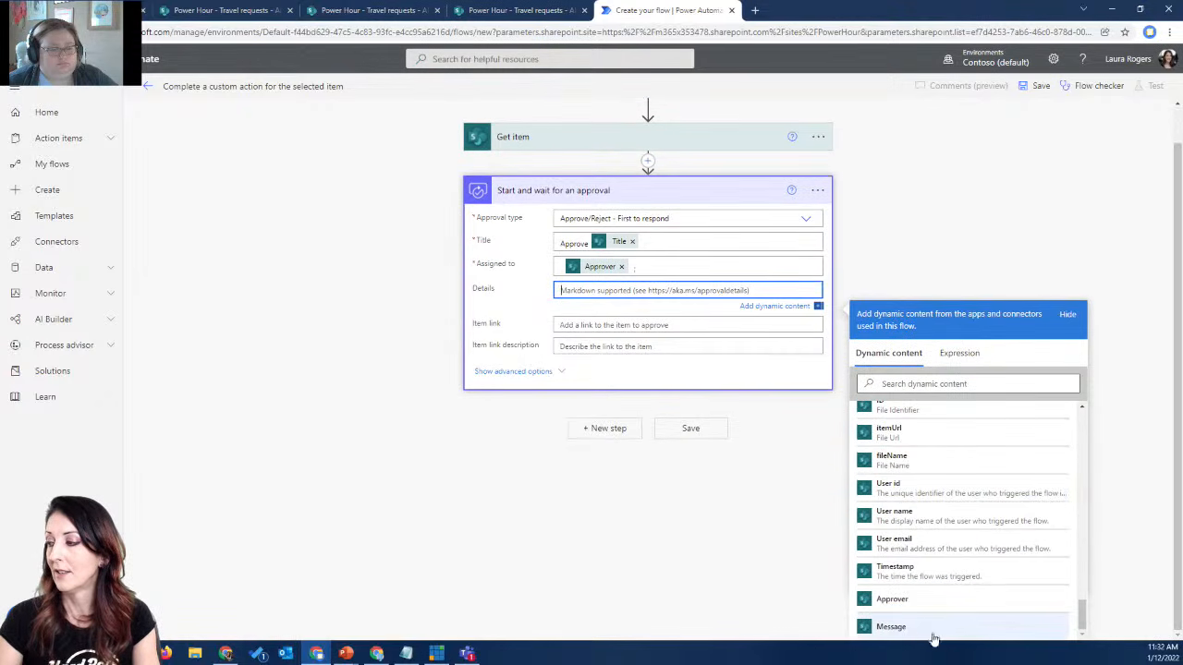
left_click(891, 628)
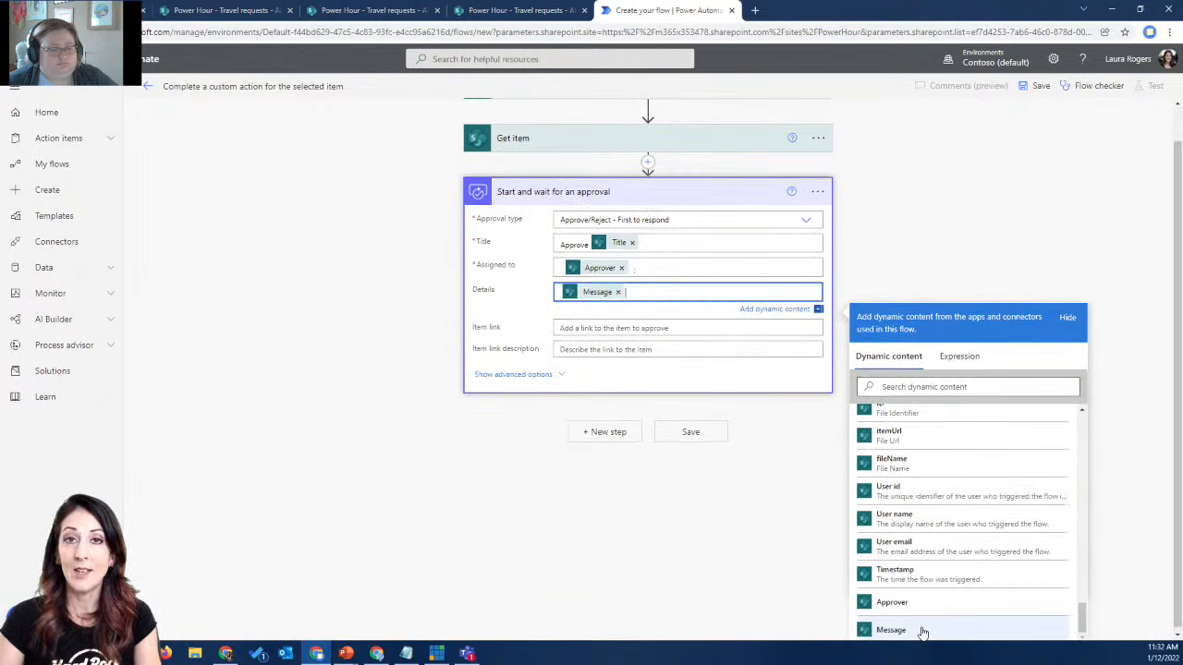
left_click(624, 330)
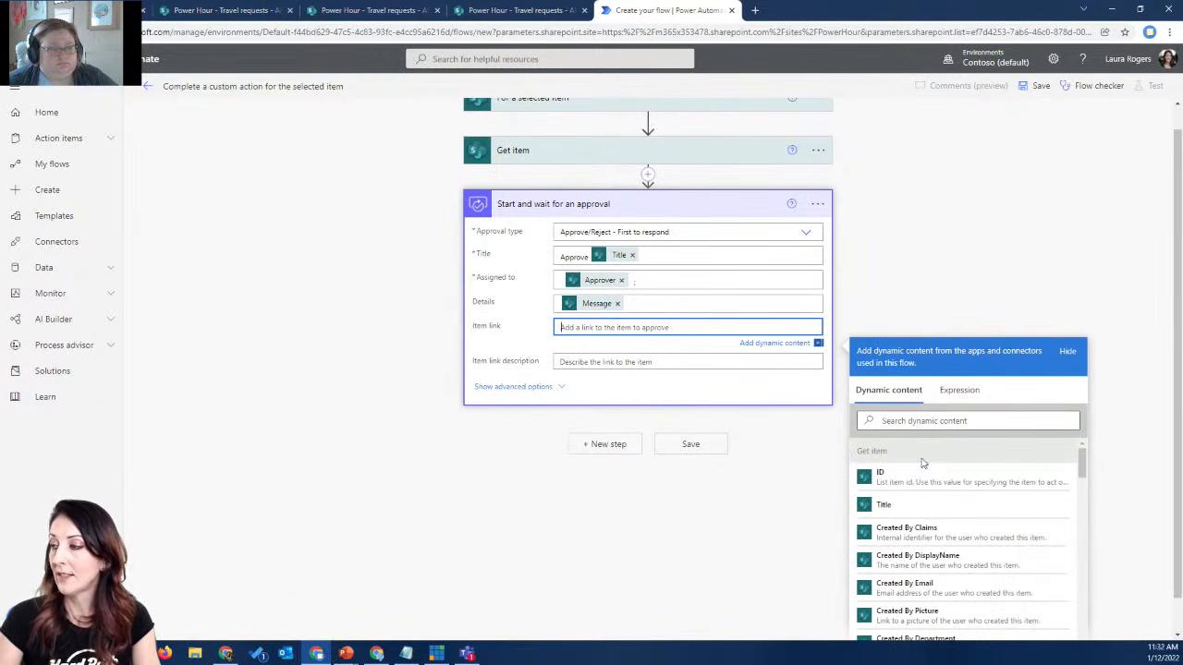
left_click(954, 419)
type("link")
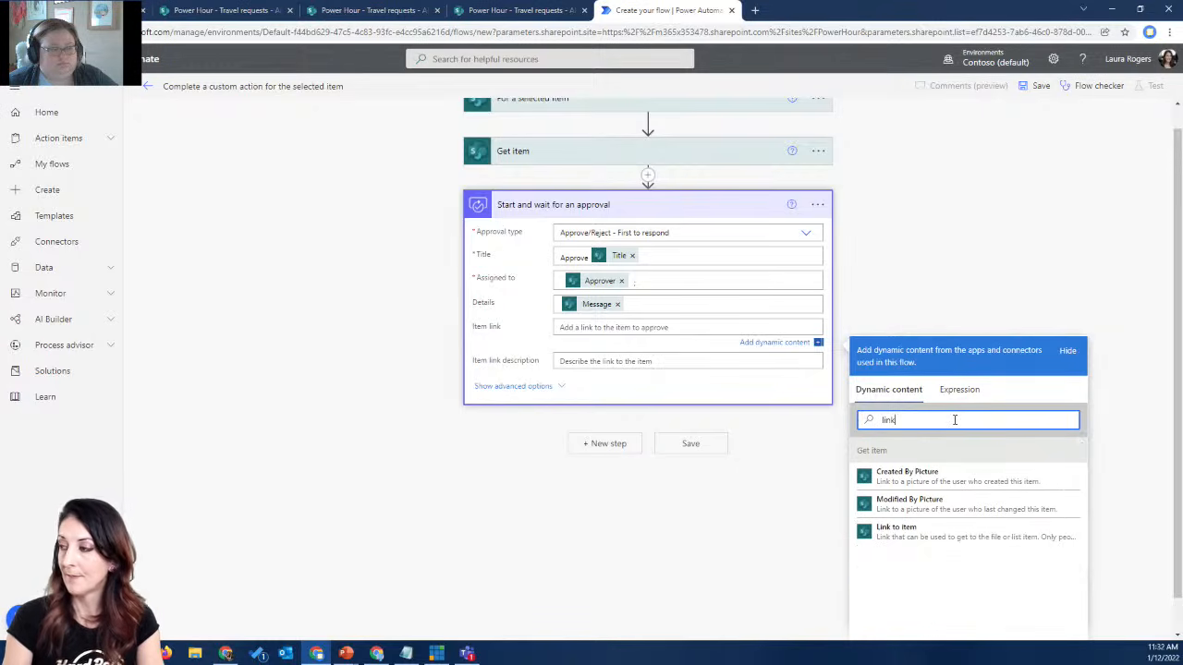
left_click(961, 533)
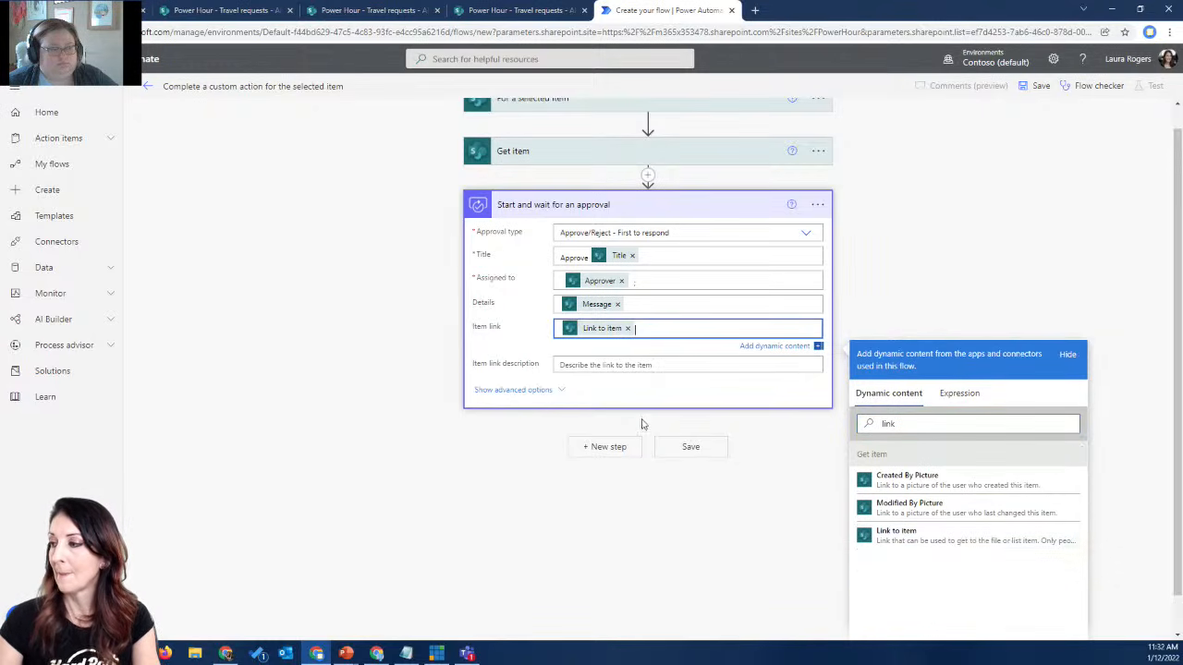
- Use the item's Title as the item link description and reveal advanced options
left_click(634, 365)
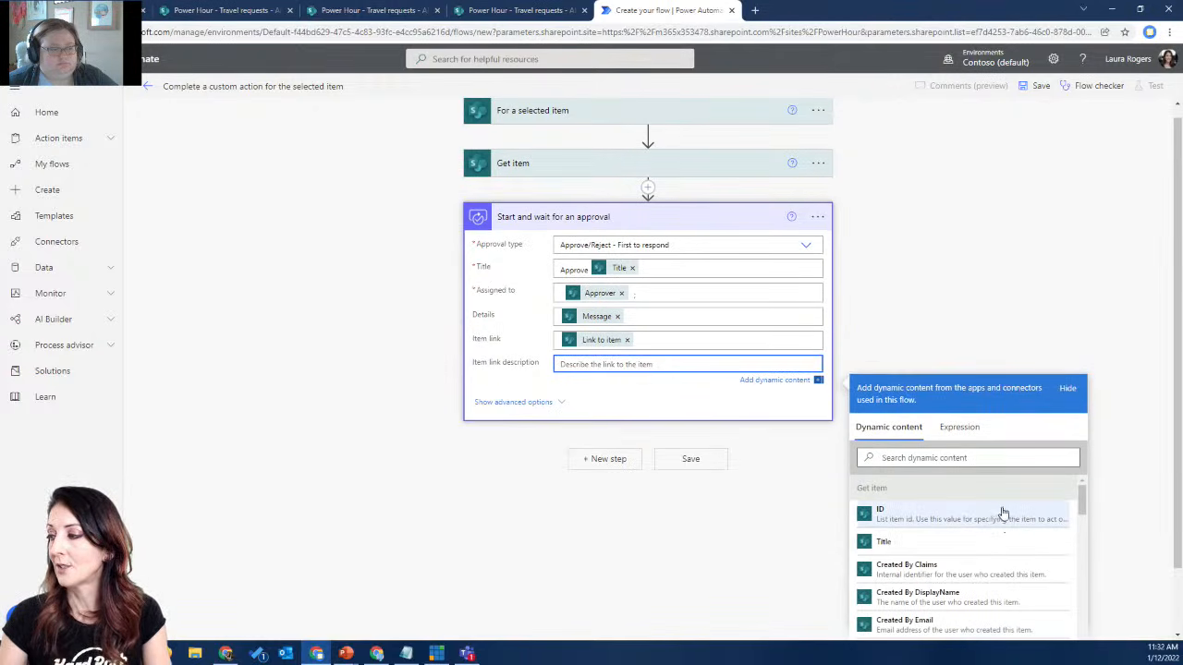
scroll(1113, 529, "down", 1)
left_click(989, 385)
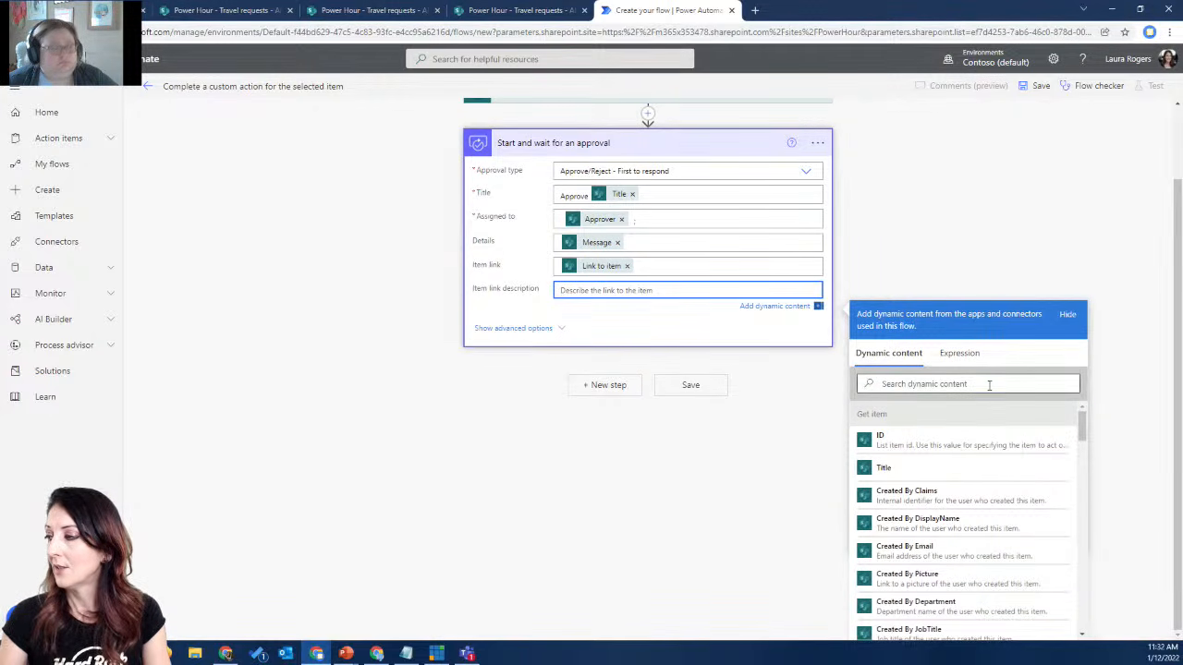
type("des")
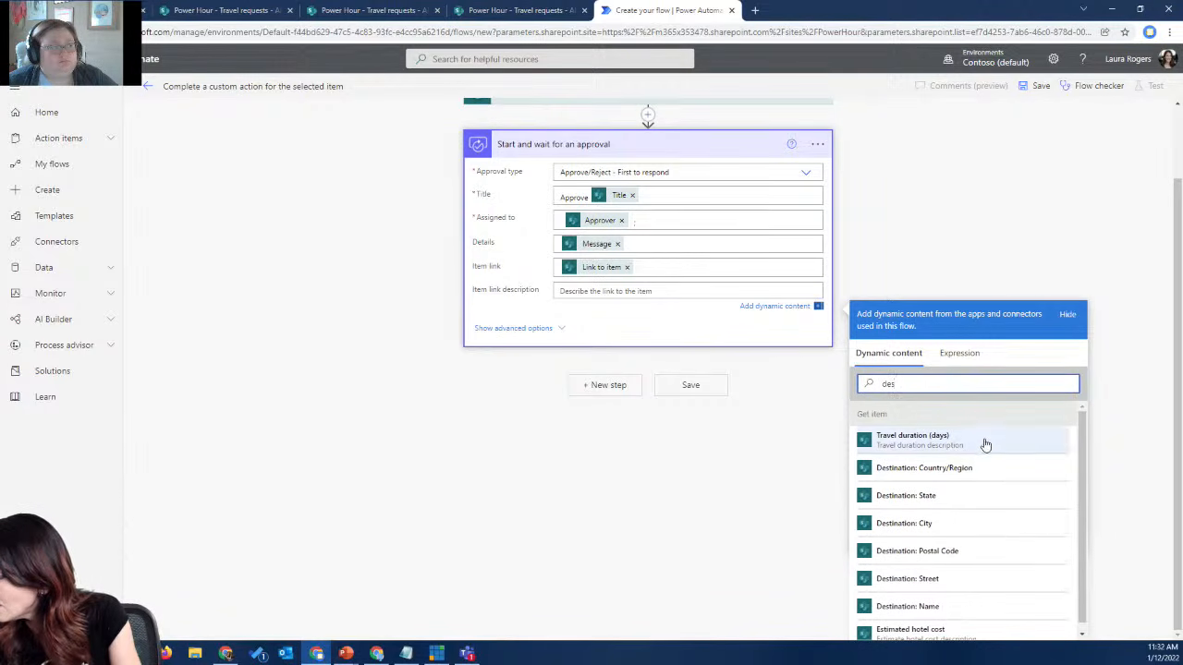
left_click_drag(889, 383, 871, 383)
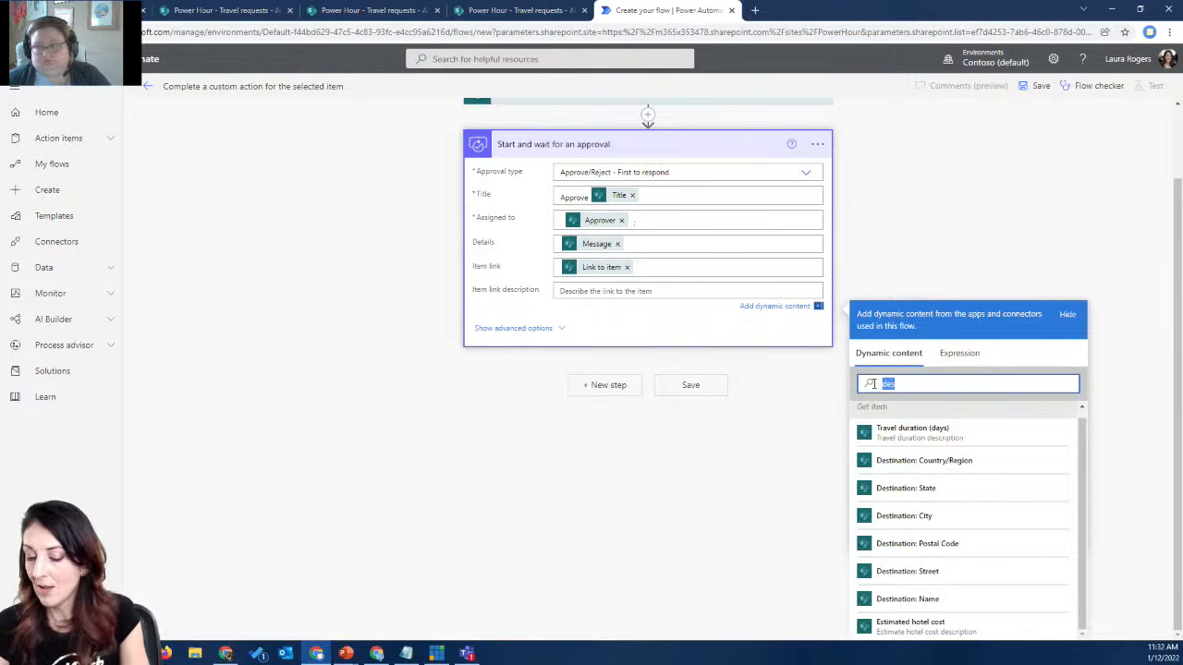
key("BackSpace")
left_click(934, 463)
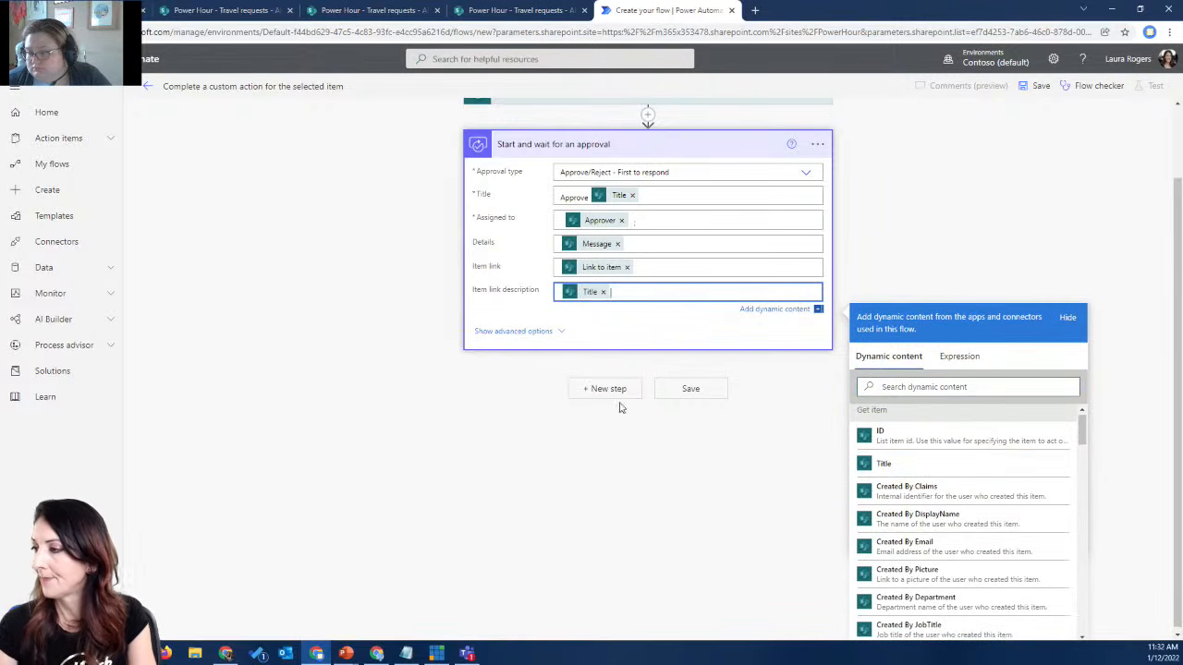
left_click(513, 331)
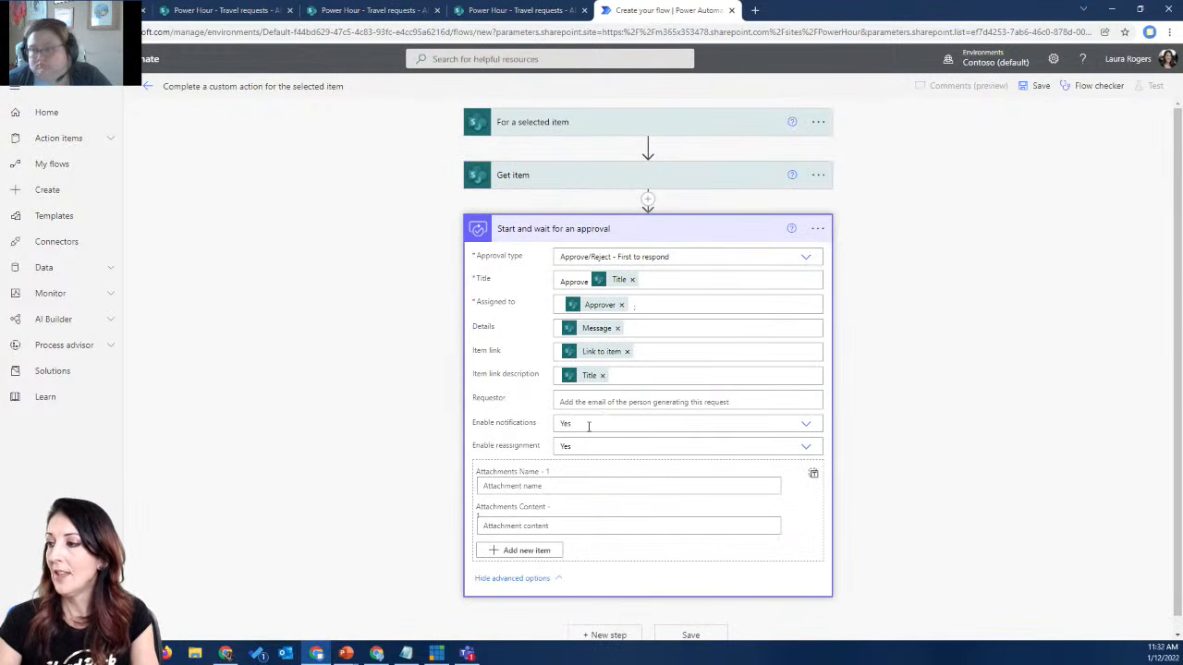
- Fill the approval's Requestor with the triggering user's User id
left_click(601, 401)
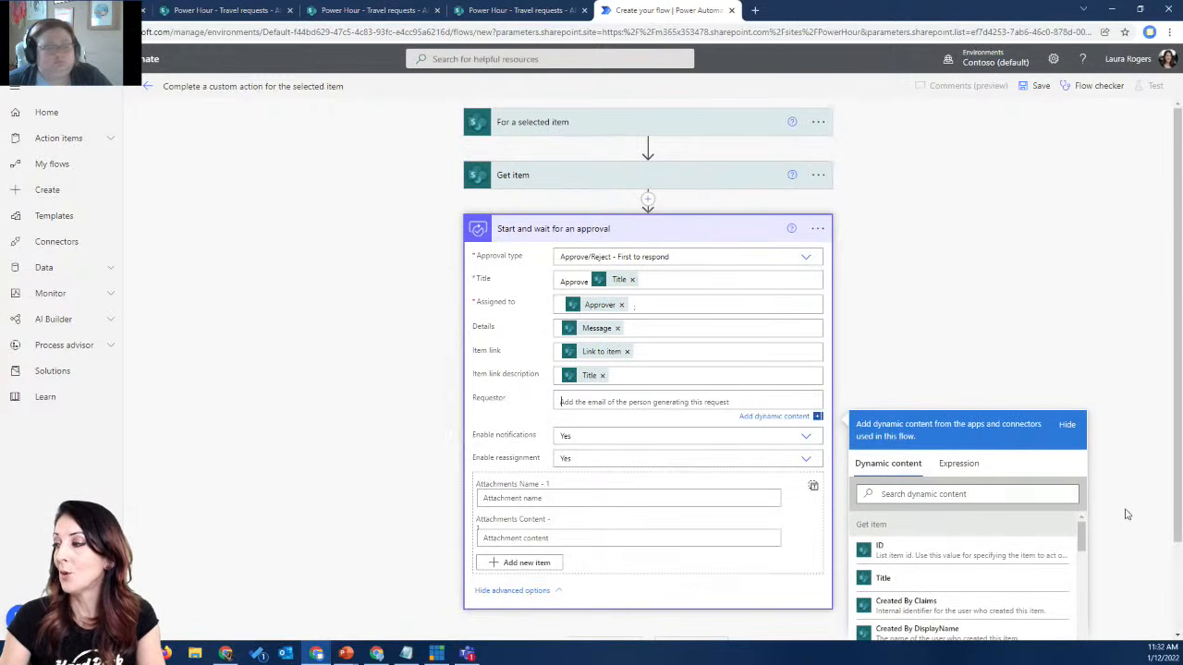
scroll(1126, 515, "down", 2)
left_click_drag(1081, 426, 1086, 633)
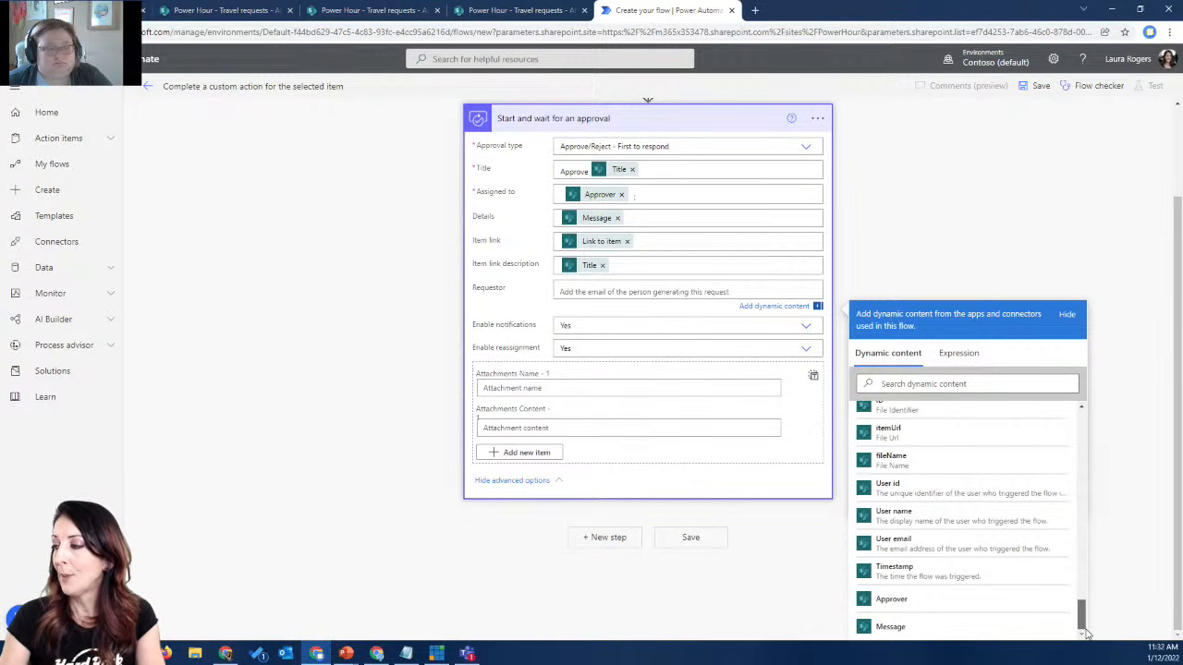
left_click(931, 494)
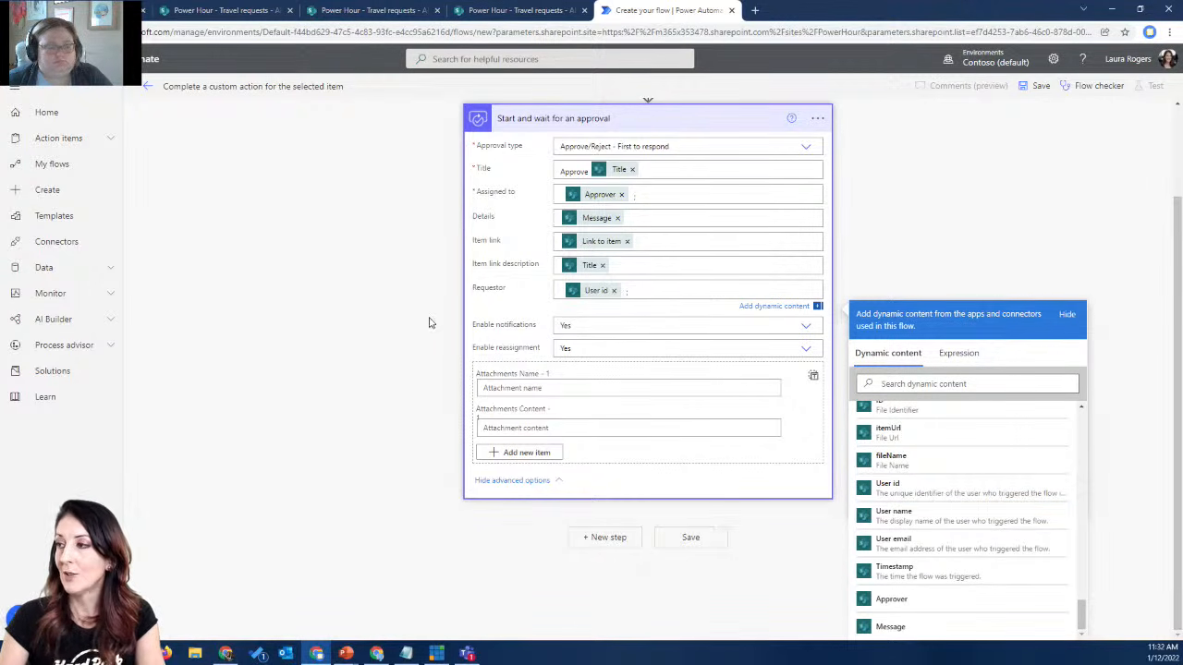
scroll(419, 311, "up", 2)
scroll(419, 310, "down", 2)
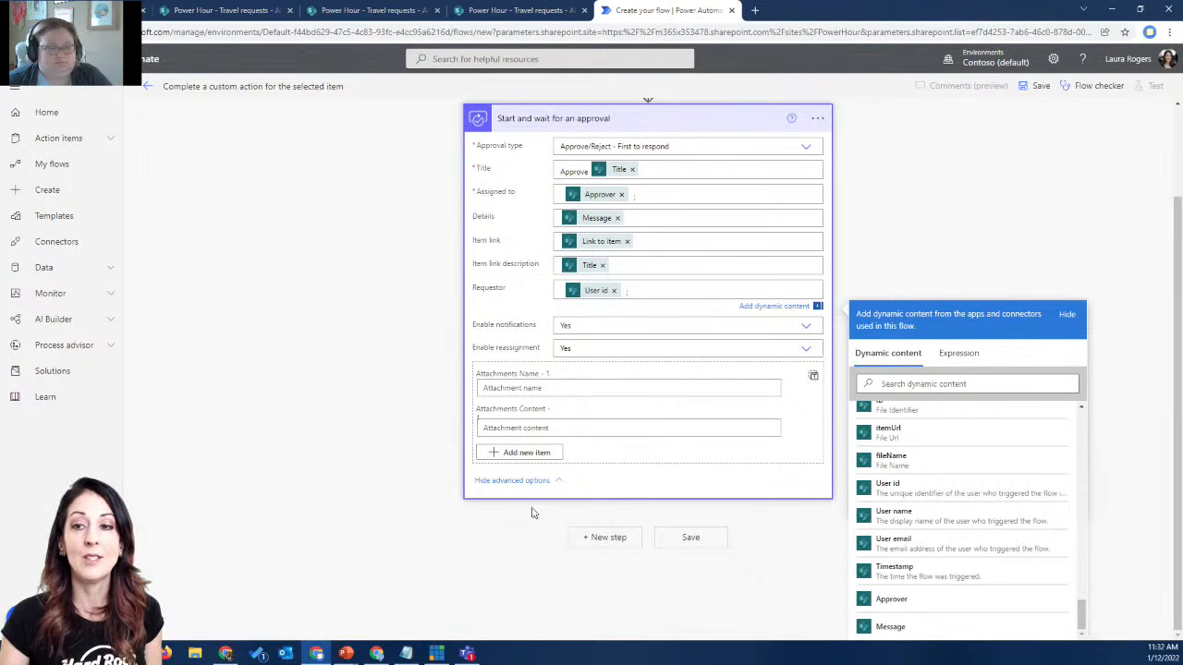
- Add a Set content approval status step using the copied Power Hour site address
left_click(595, 543)
type("content")
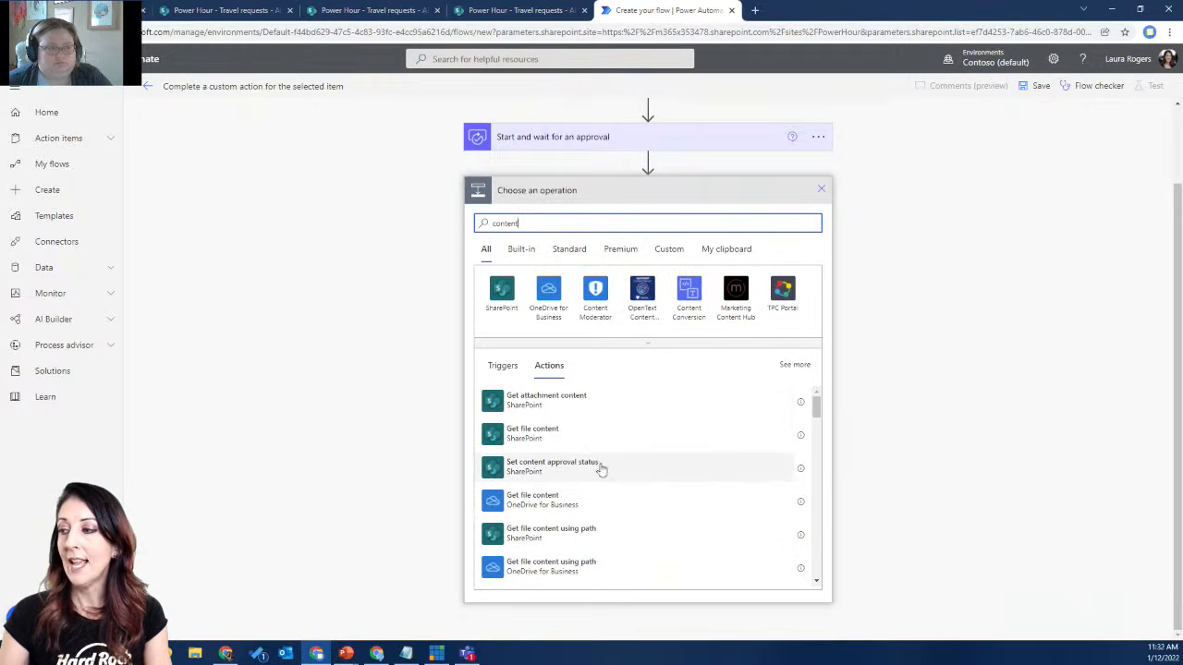
left_click(582, 470)
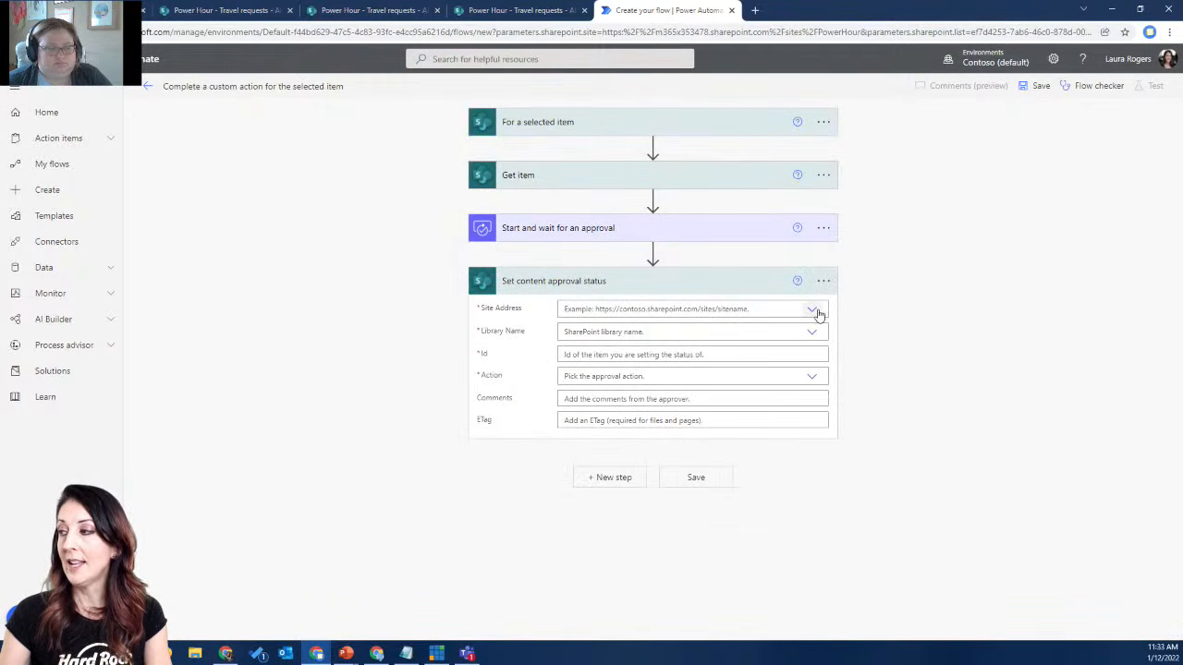
left_click(680, 122)
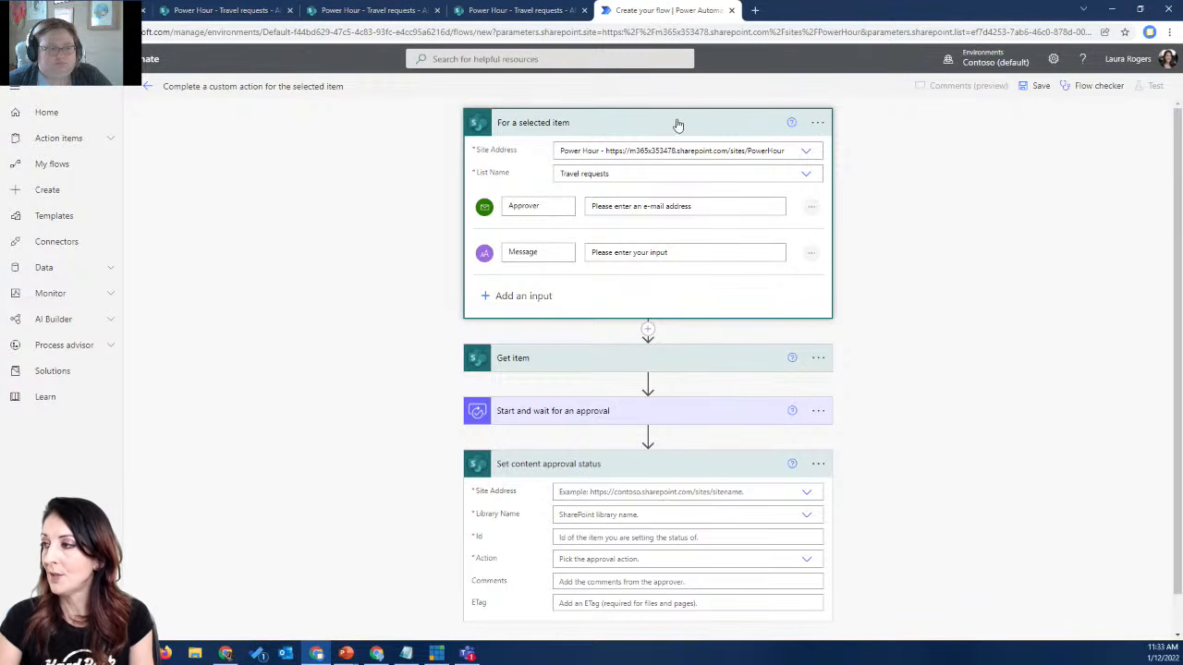
left_click(806, 492)
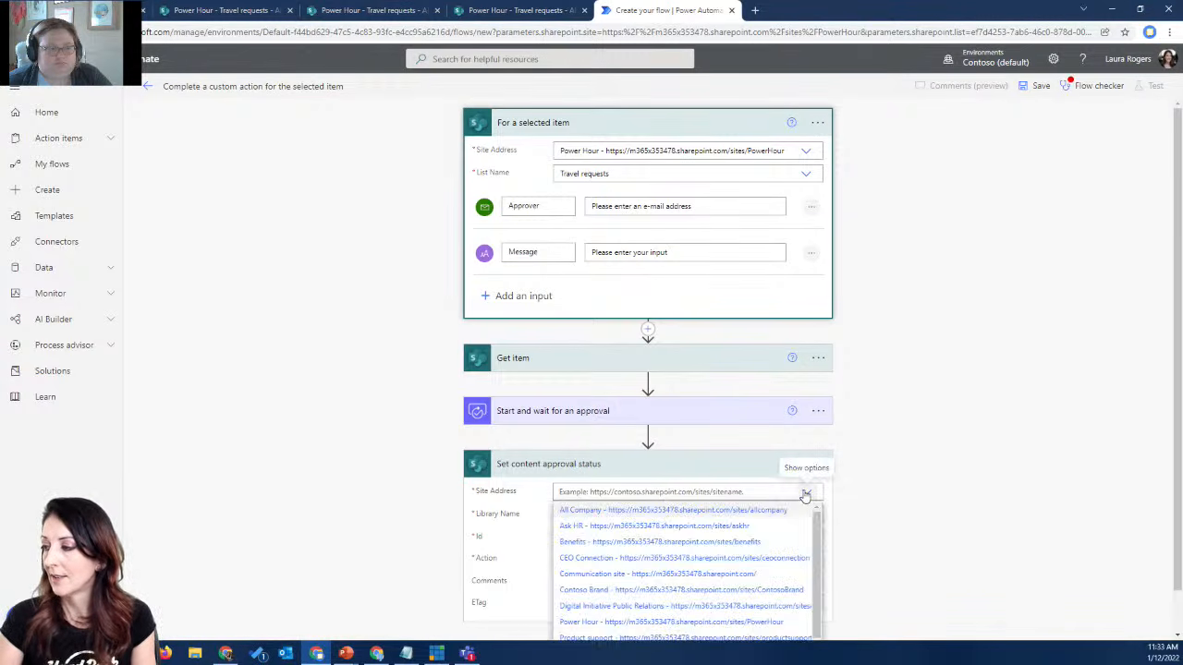
scroll(860, 502, "down", 1)
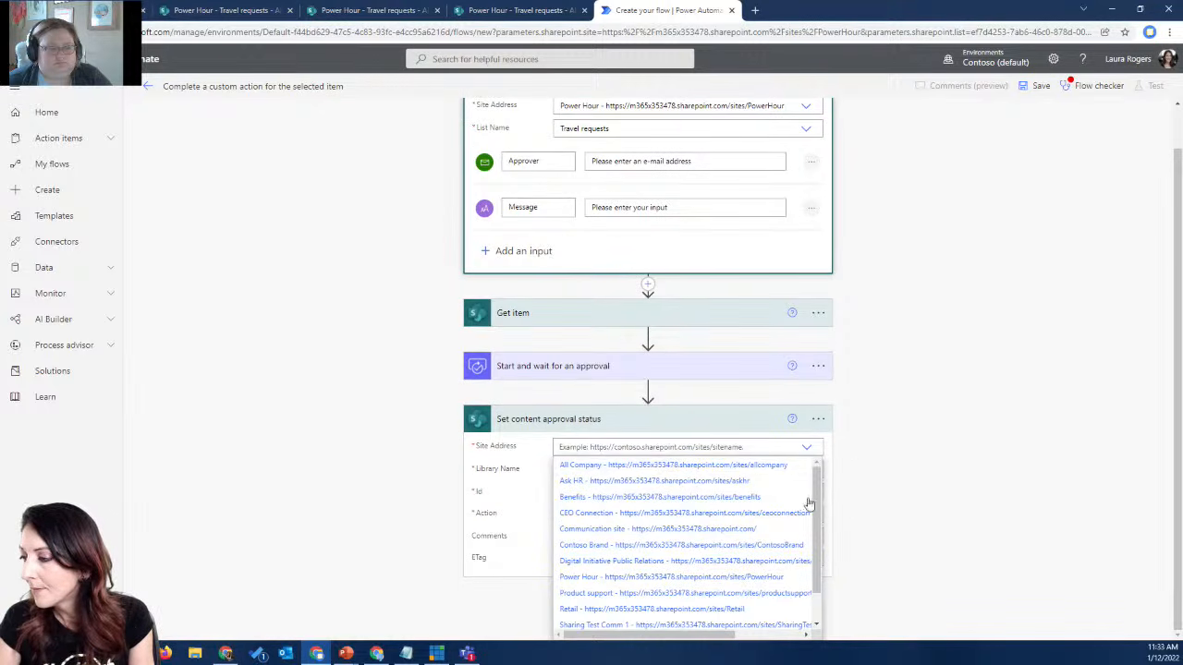
left_click(786, 105)
left_click_drag(786, 111, 607, 114)
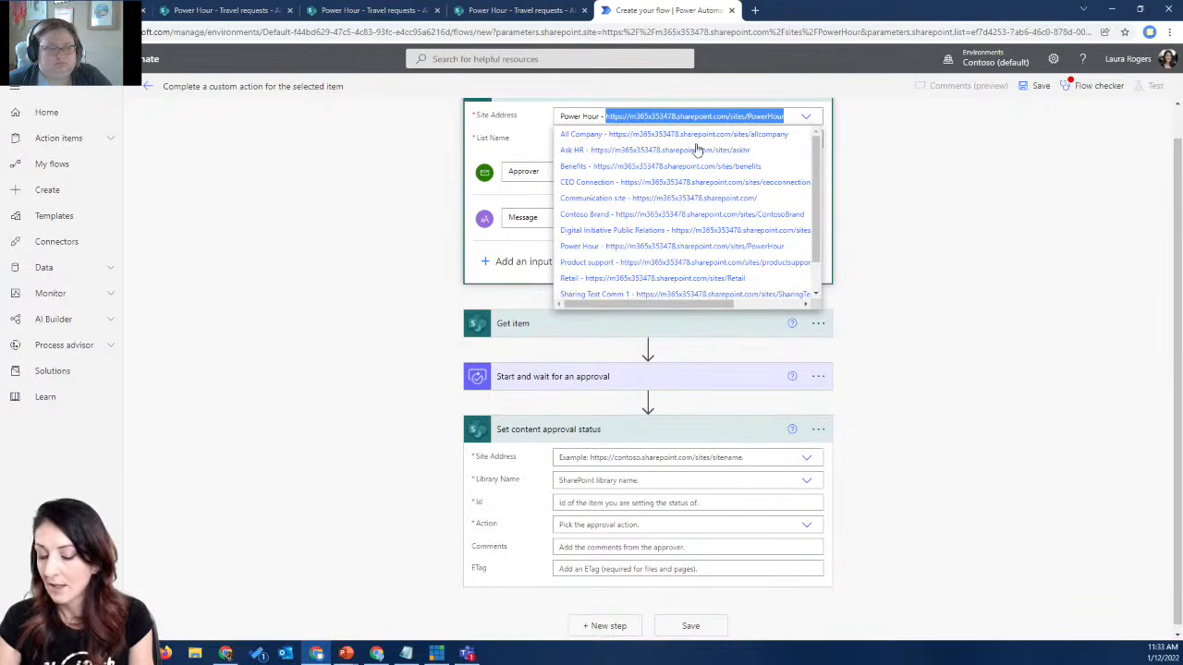
left_click(808, 457)
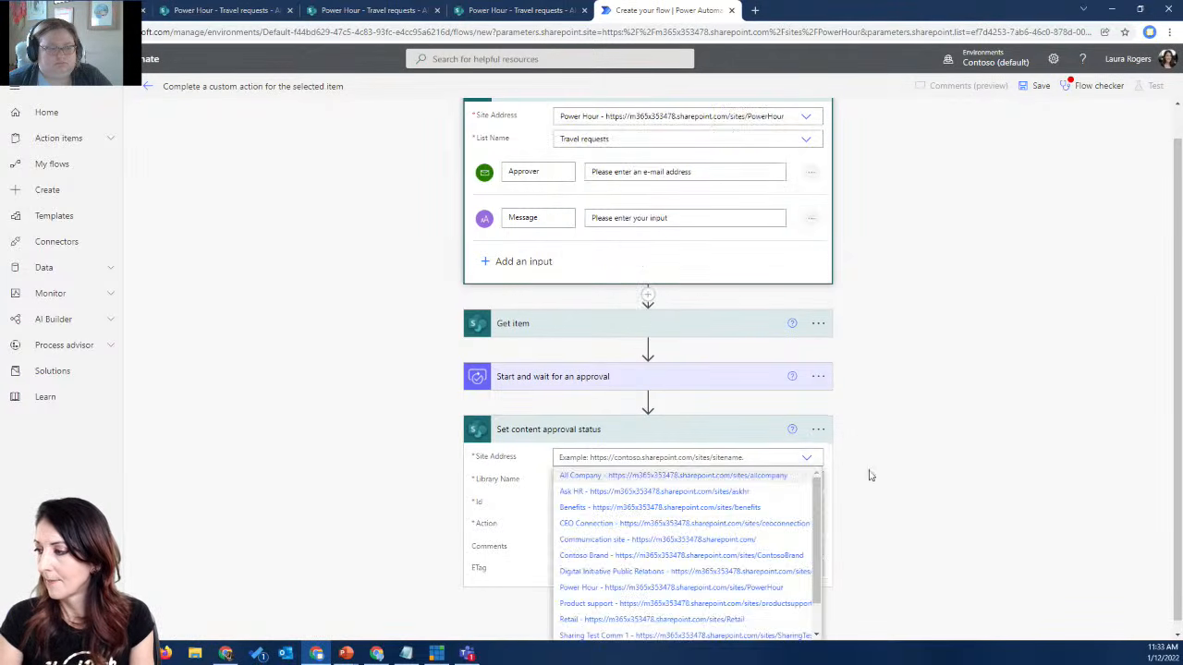
scroll(813, 554, "down", 2)
left_click(610, 634)
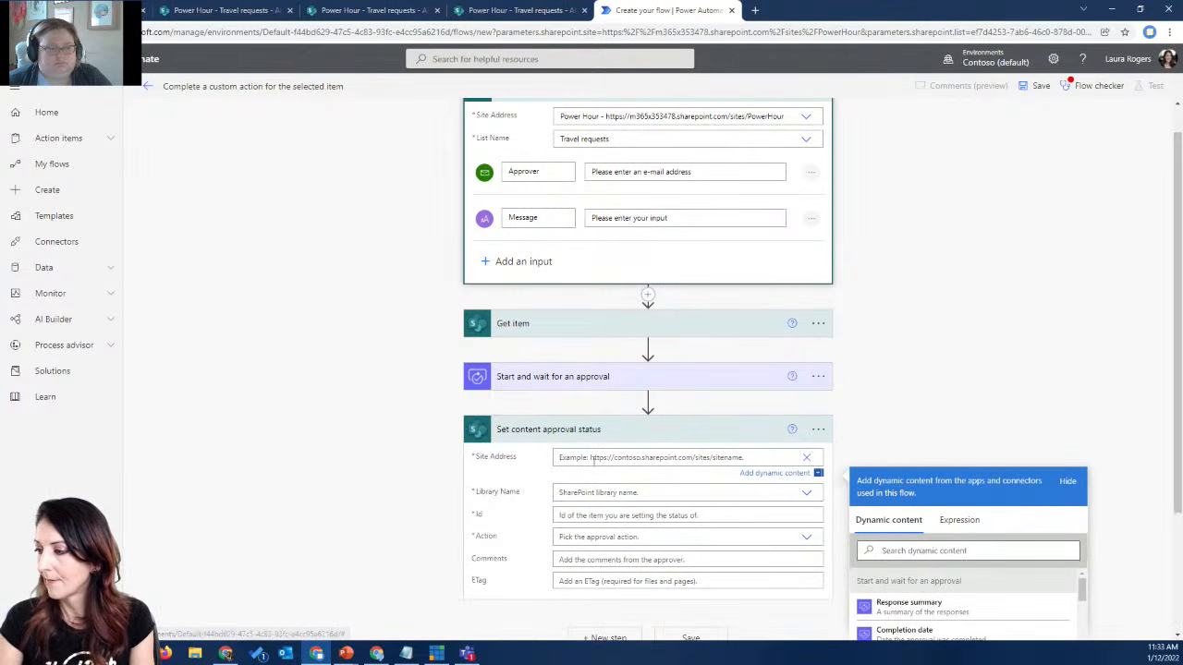
type("Power Hour - https://m365x353478.sharepoint.com/sites/PowerHour")
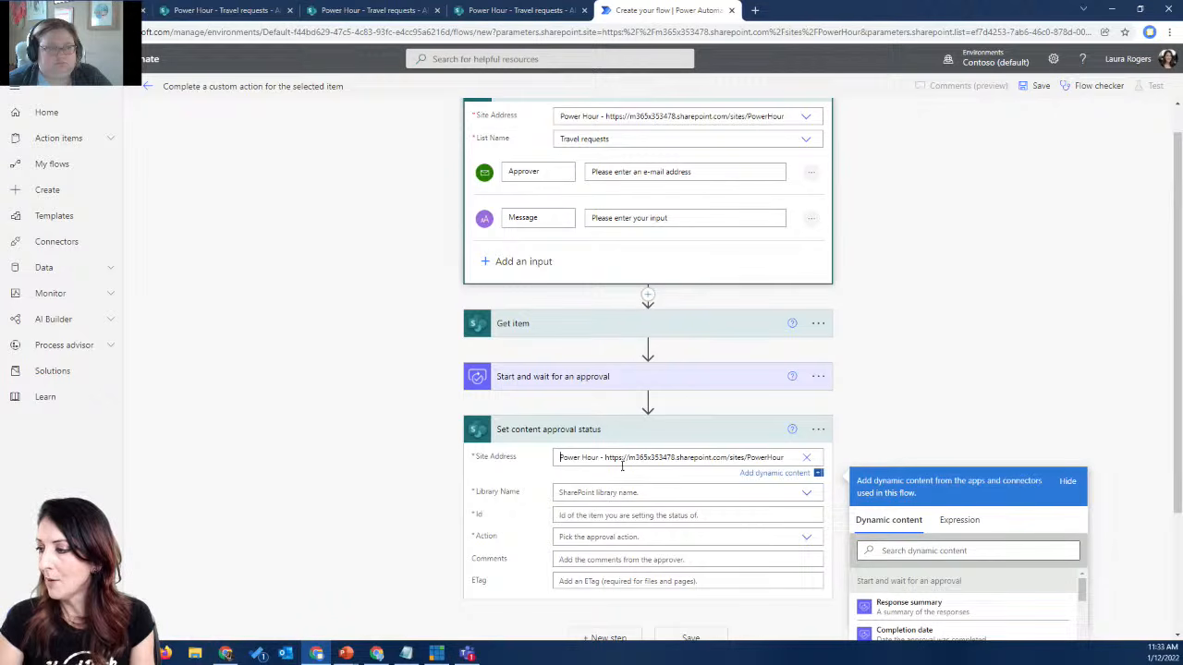
- Target the Travel requests list, Id from Get item ID, with action Submit
left_click(605, 492)
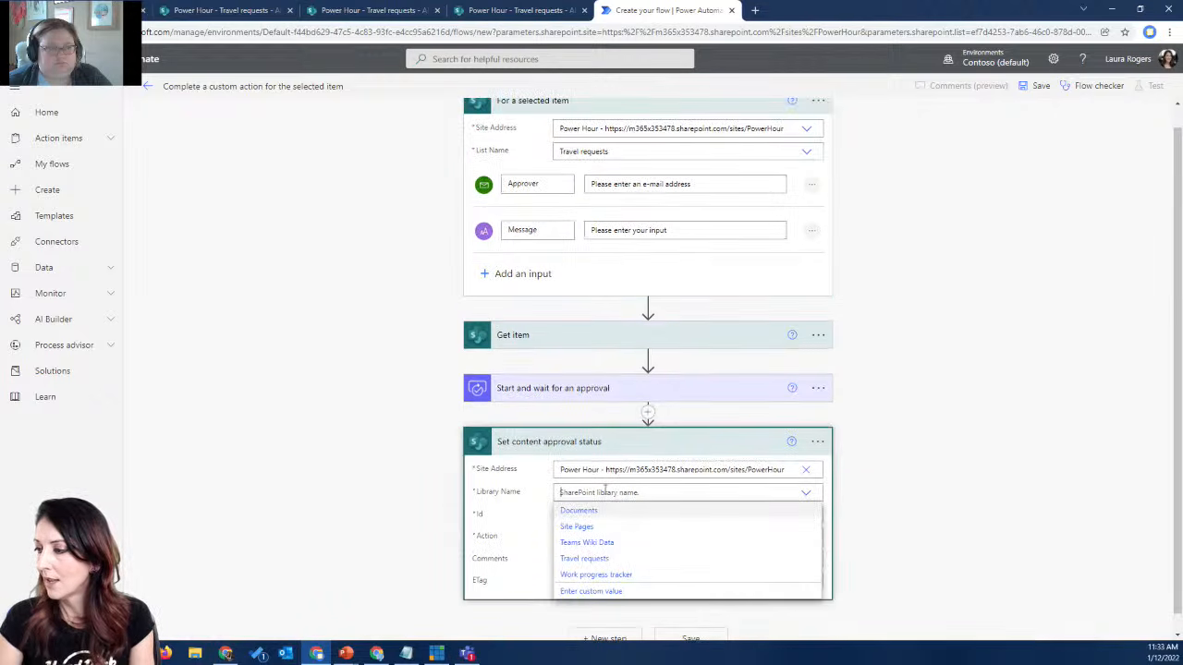
left_click(596, 558)
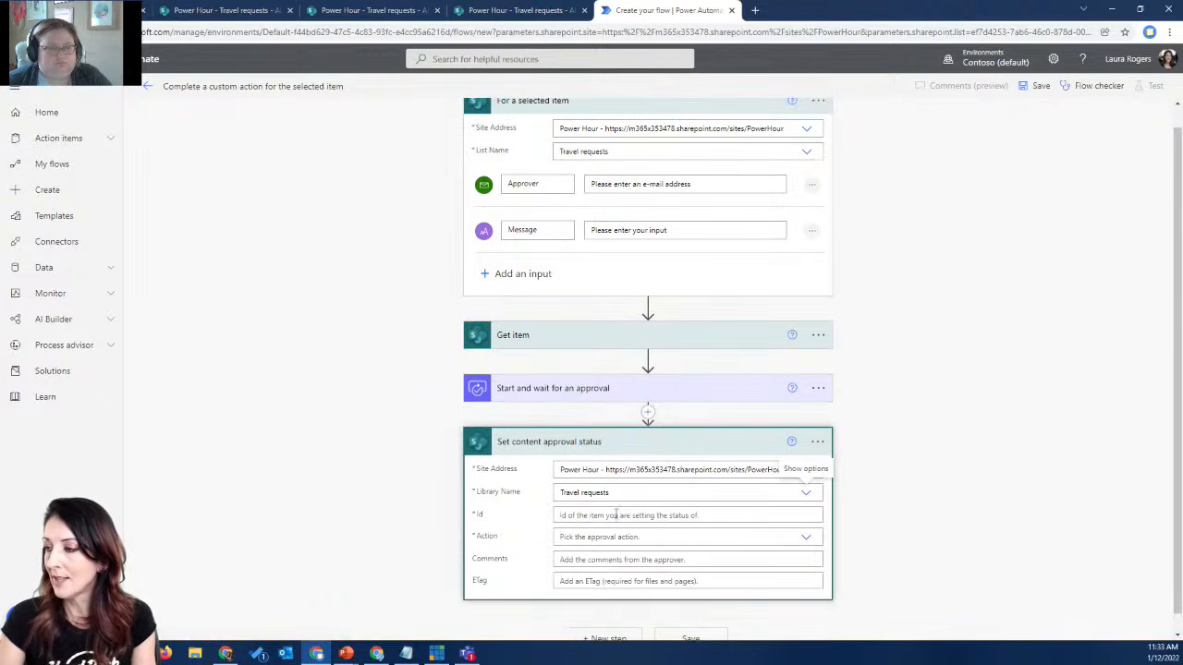
left_click(616, 518)
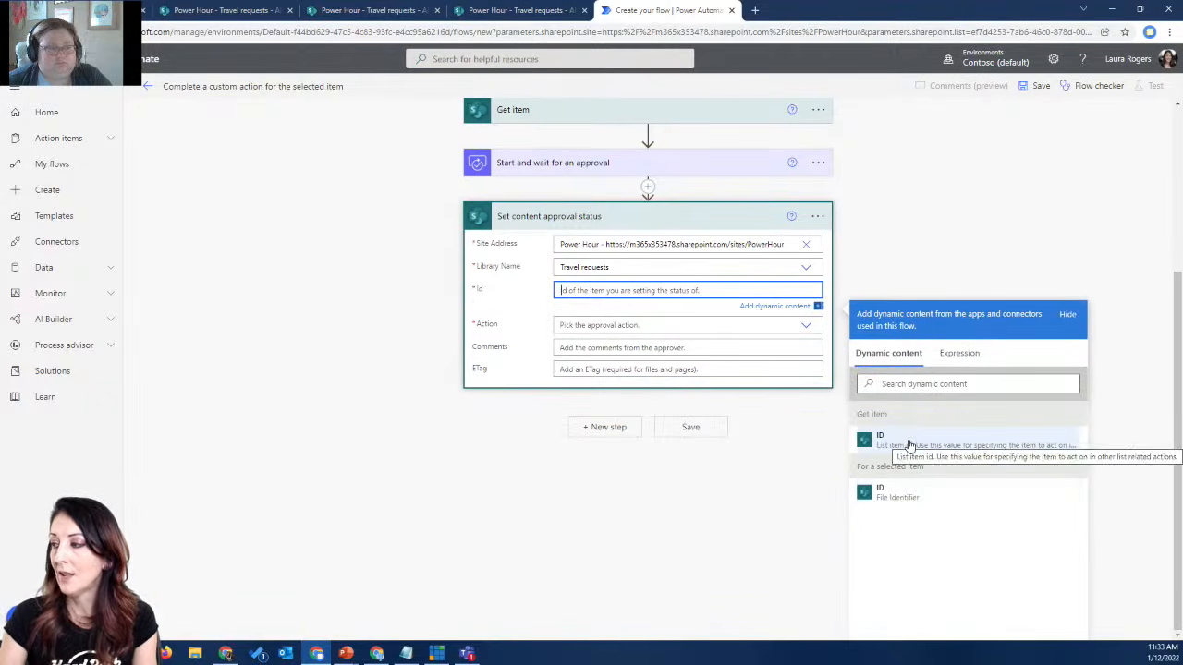
left_click(908, 497)
left_click(650, 331)
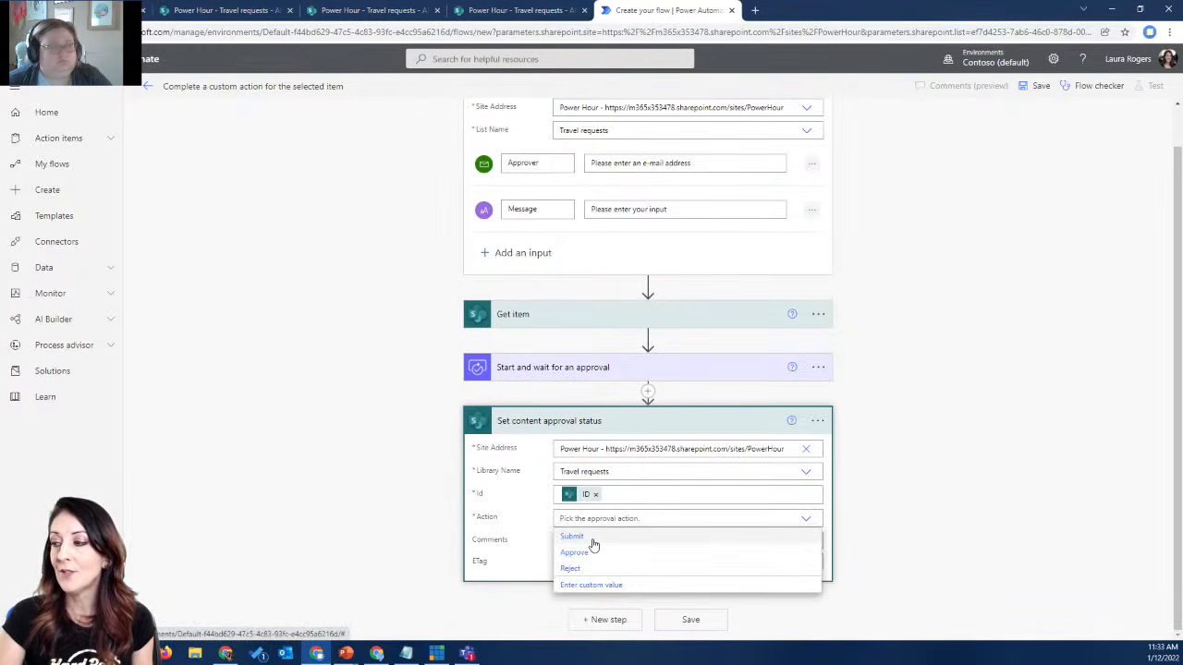
left_click(592, 540)
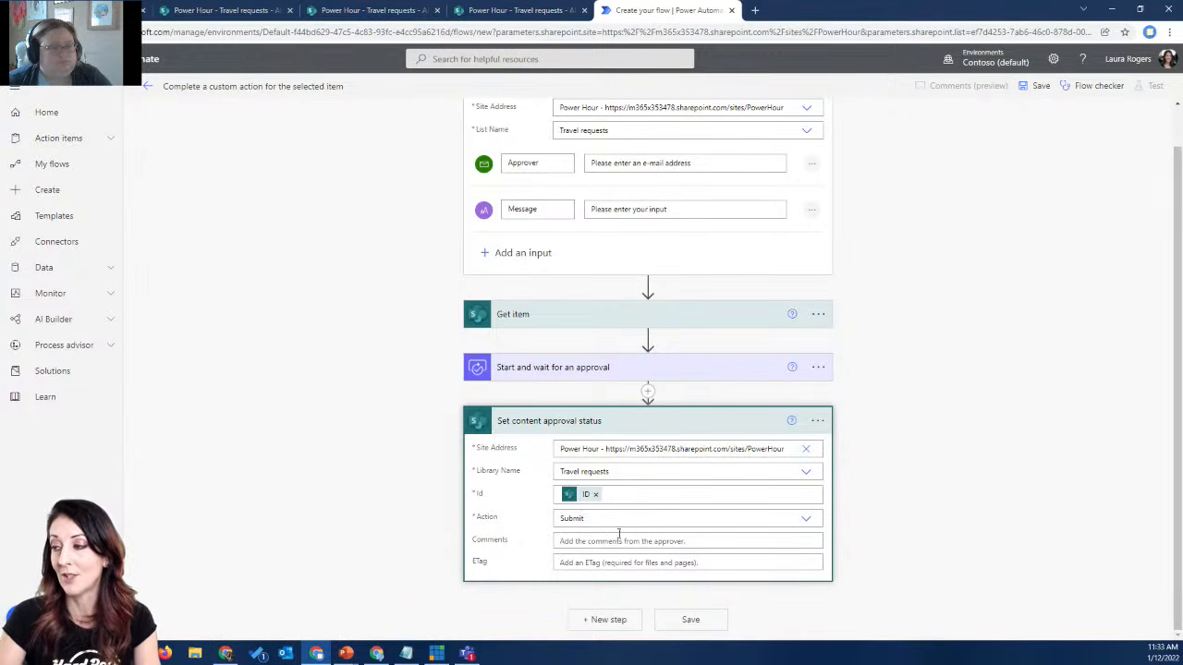
- Add another Set content approval status step on the Power Hour site's Travel requests list
left_click(605, 620)
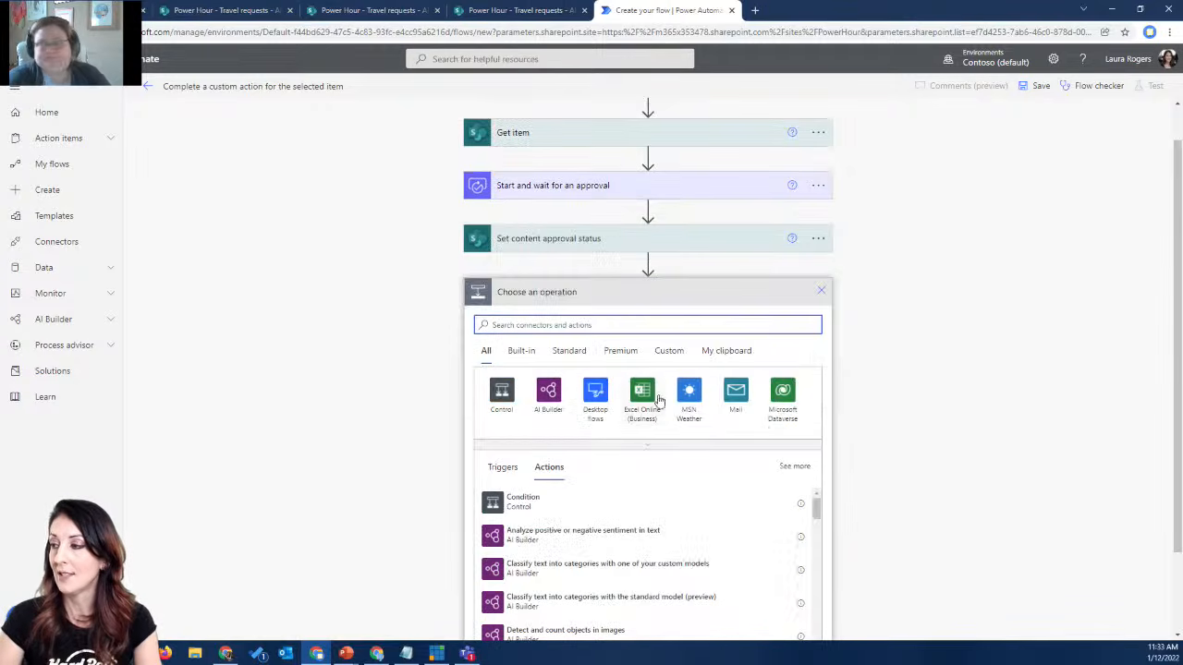
type("content")
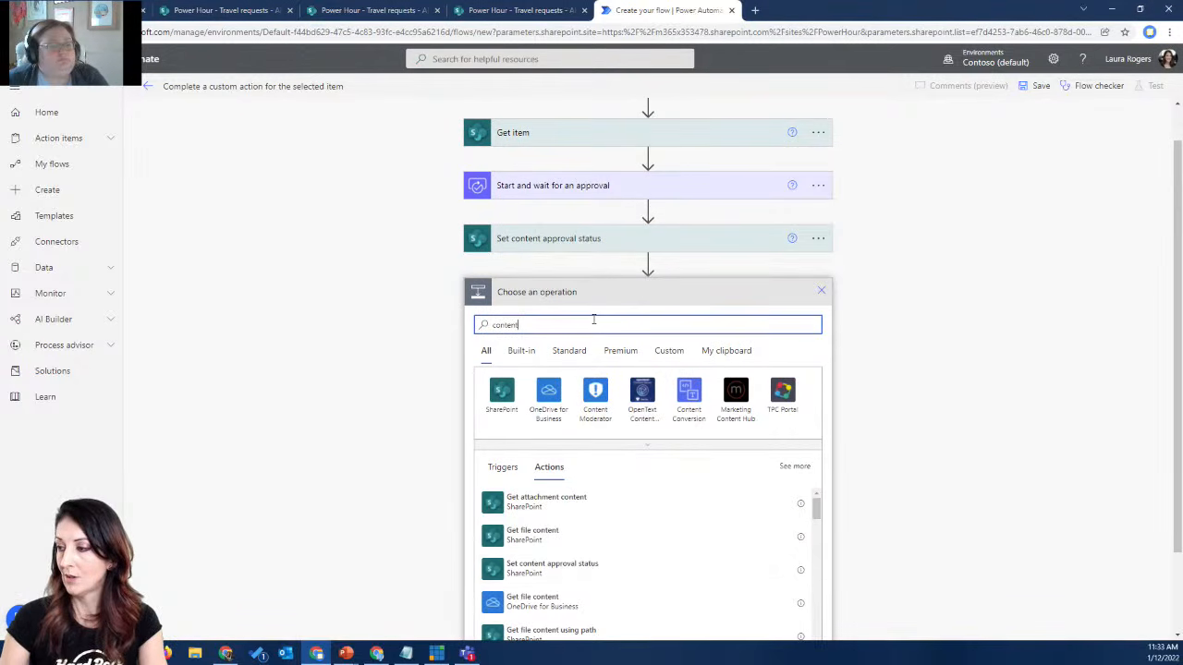
left_click(568, 570)
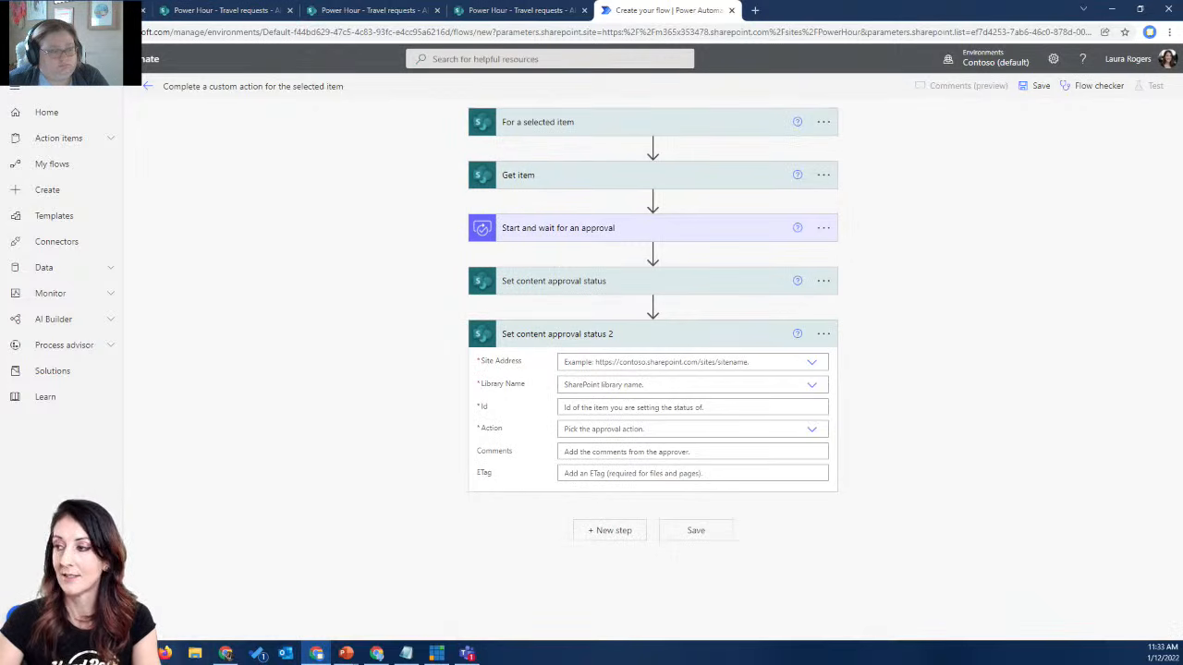
left_click(812, 363)
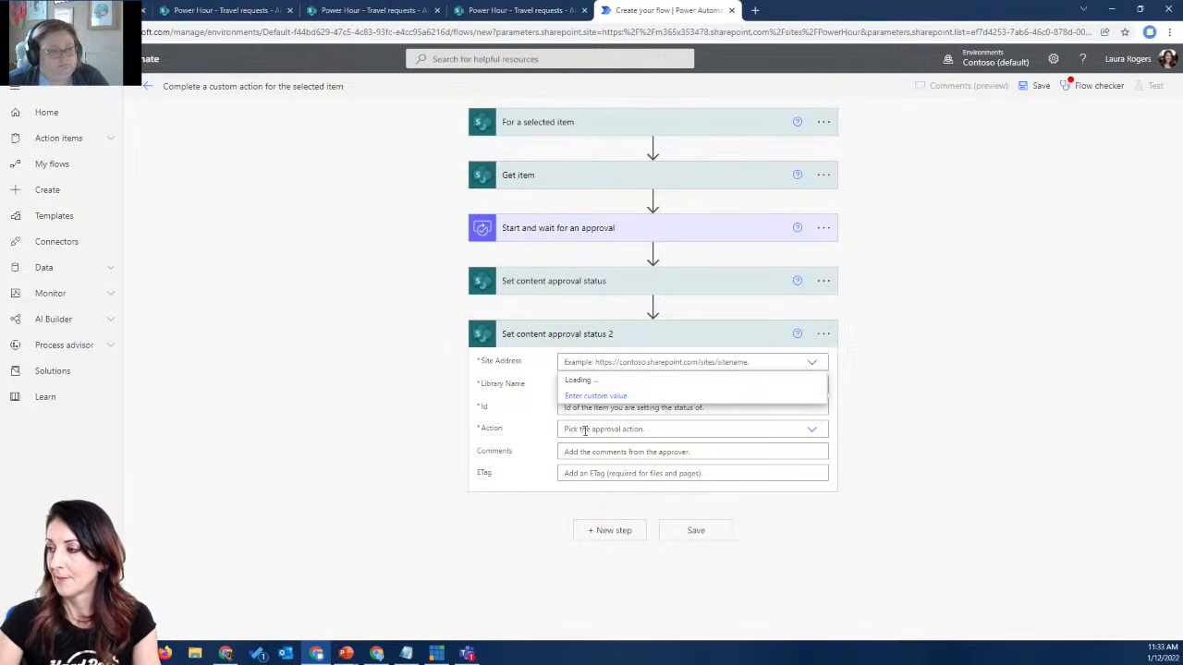
scroll(596, 532, "down", 1)
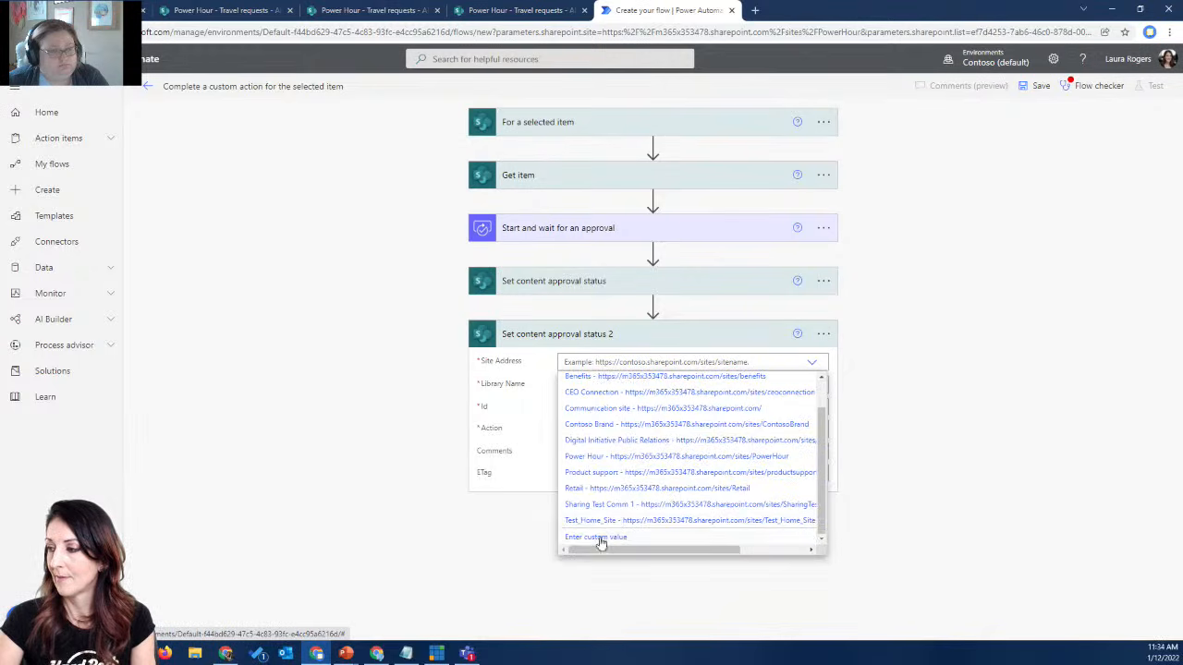
left_click(594, 457)
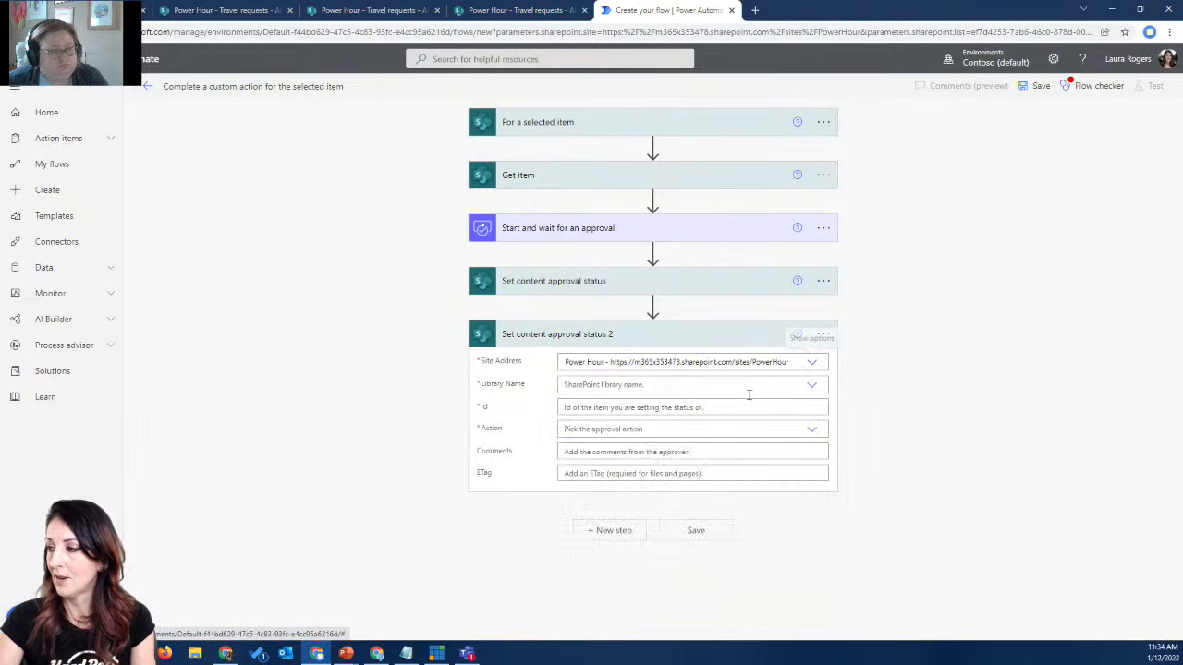
left_click(812, 385)
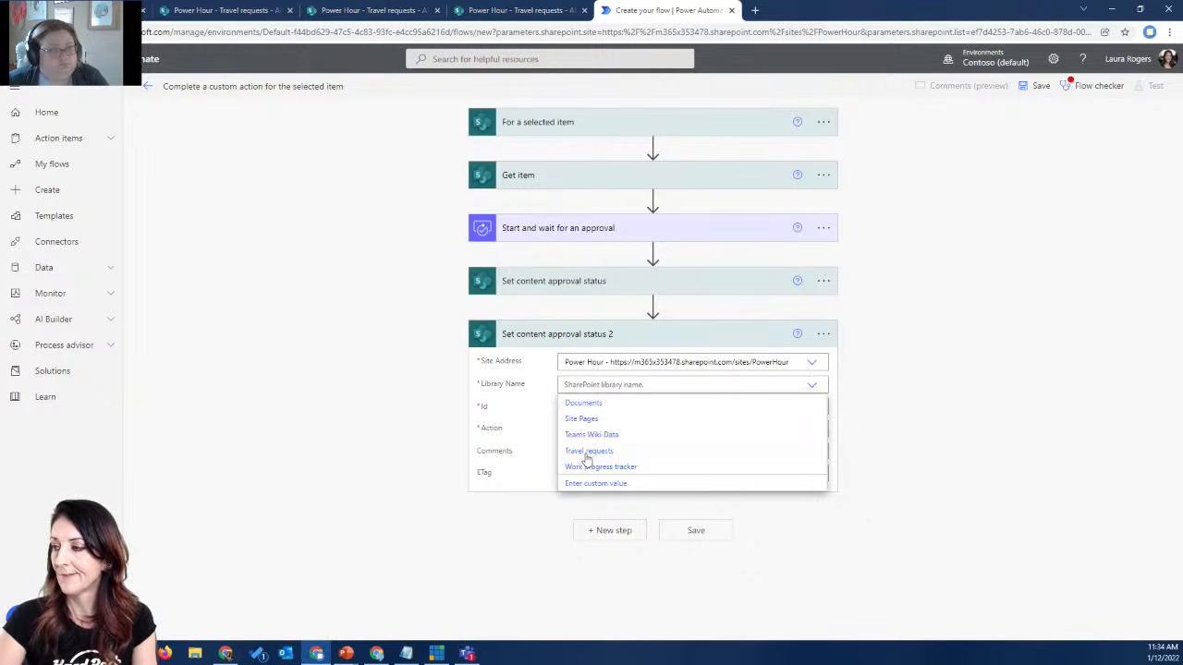
left_click(588, 451)
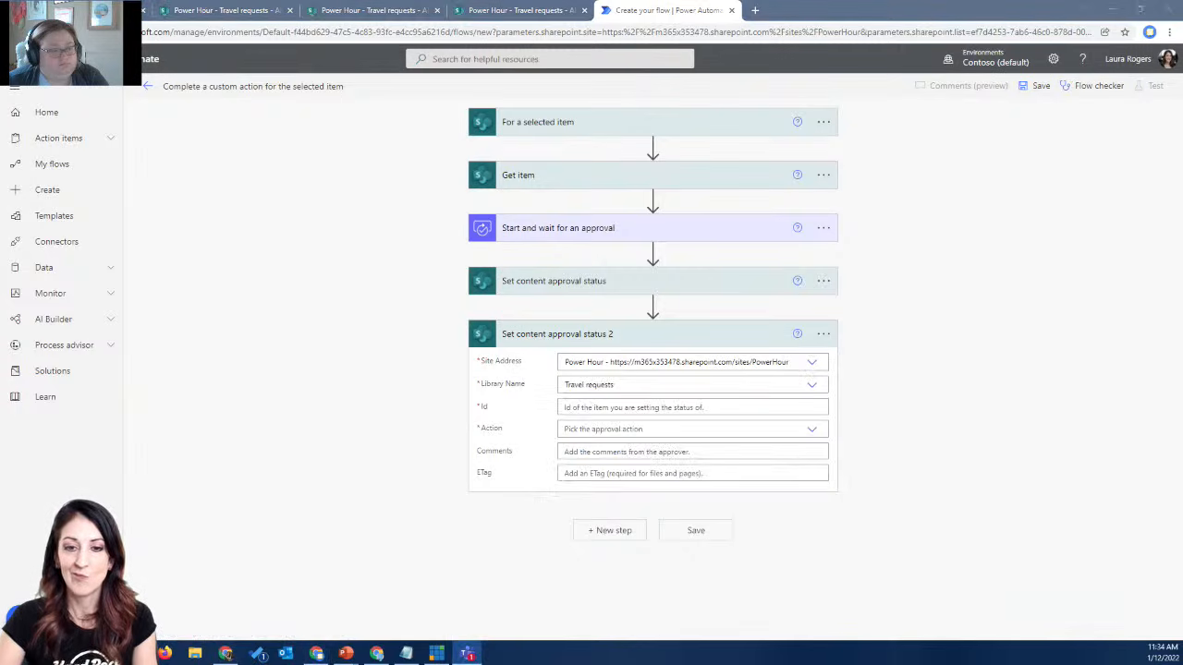
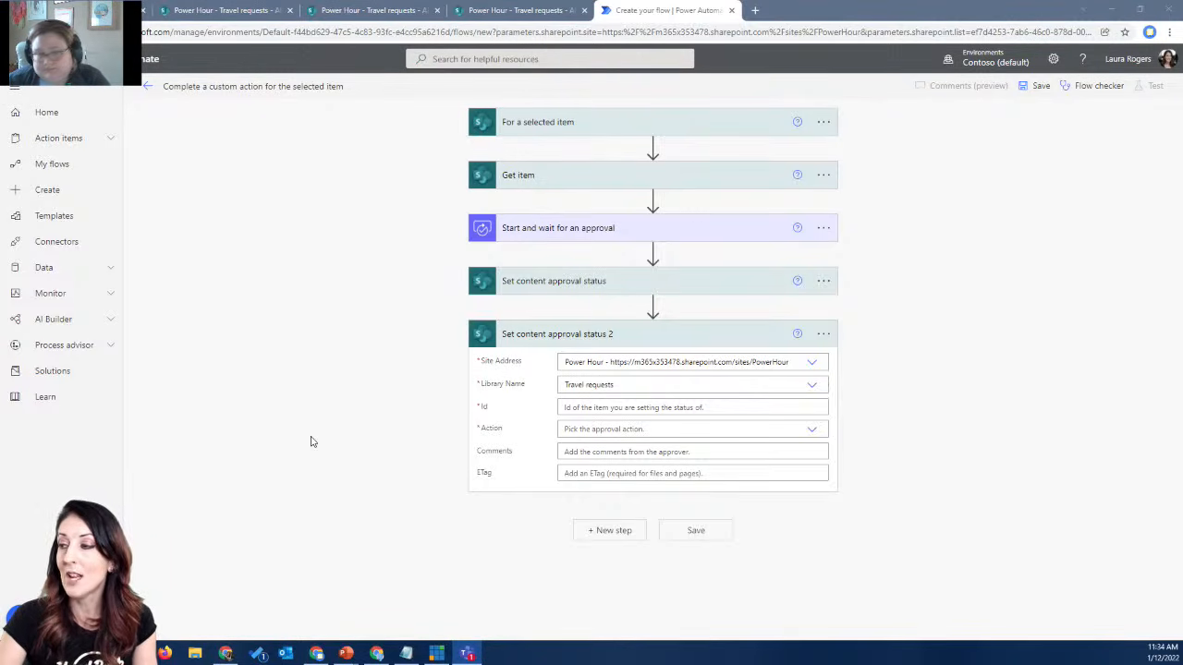
- Fill the second content-approval step's Id with the ID from 'For a selected item'
left_click(658, 409)
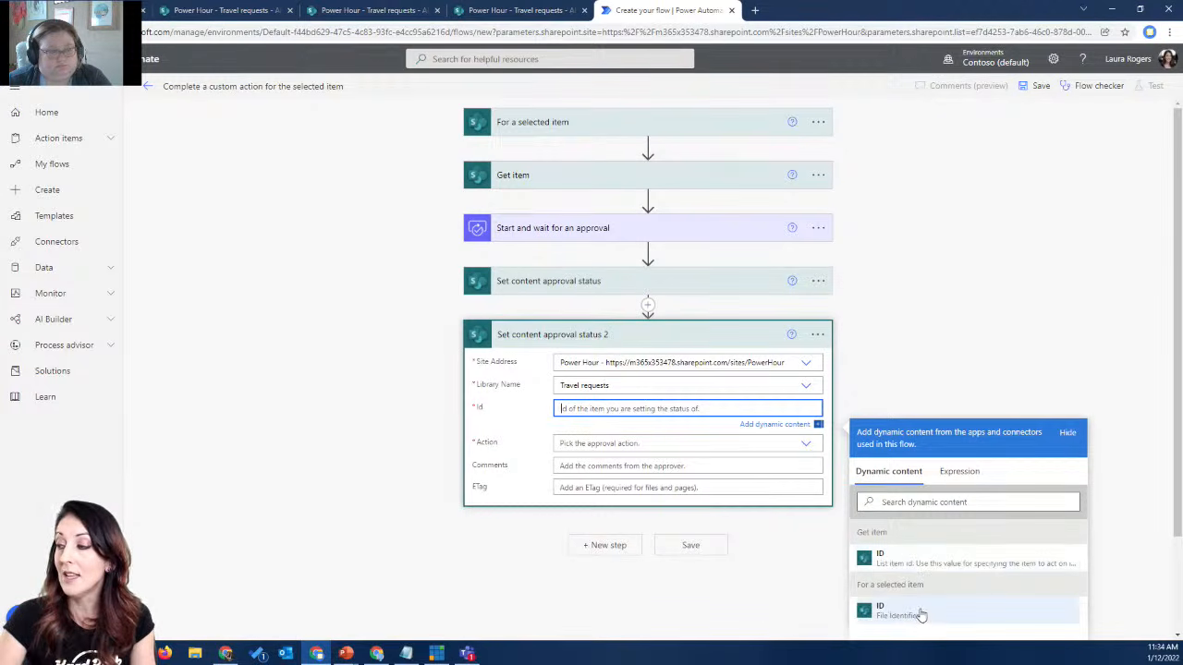
left_click(918, 612)
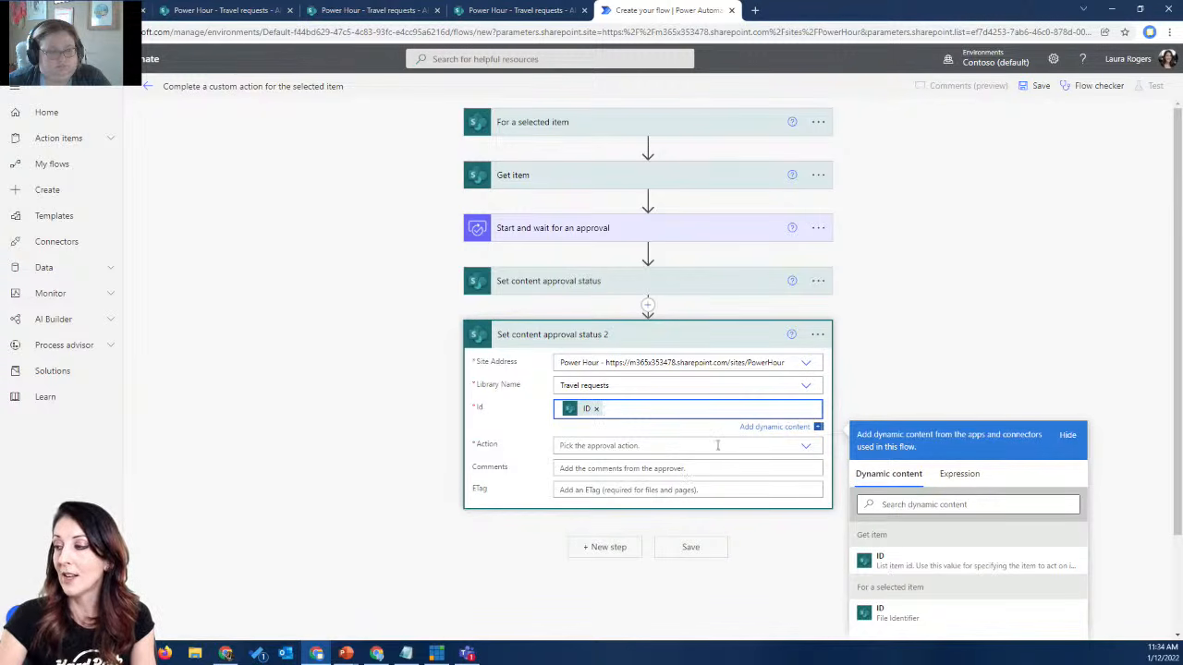
left_click(782, 445)
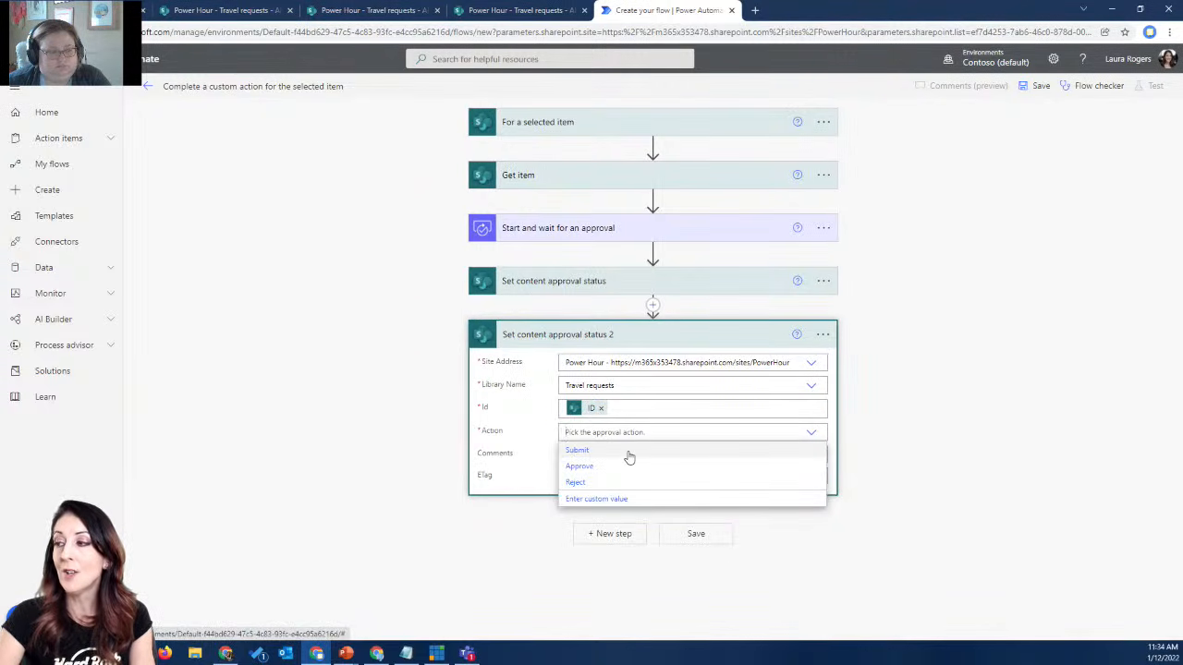
left_click(878, 294)
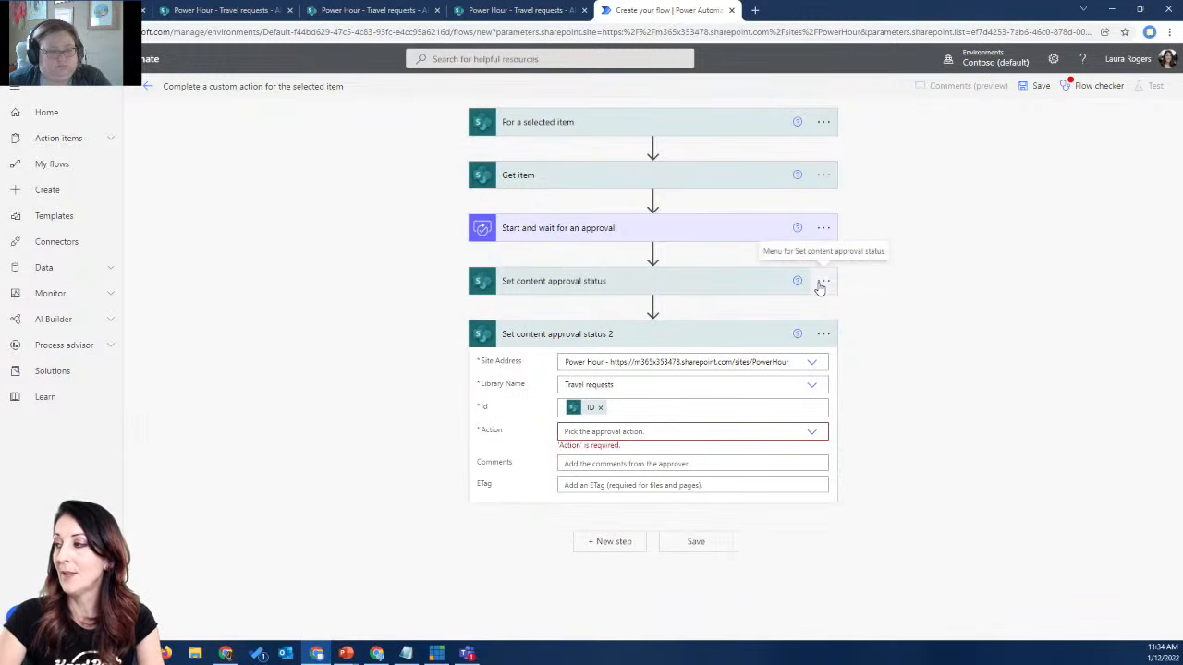
- Rename the first content-approval step to 'Set content approval status SUBMIT'
left_click(821, 282)
left_click(876, 302)
left_click(625, 280)
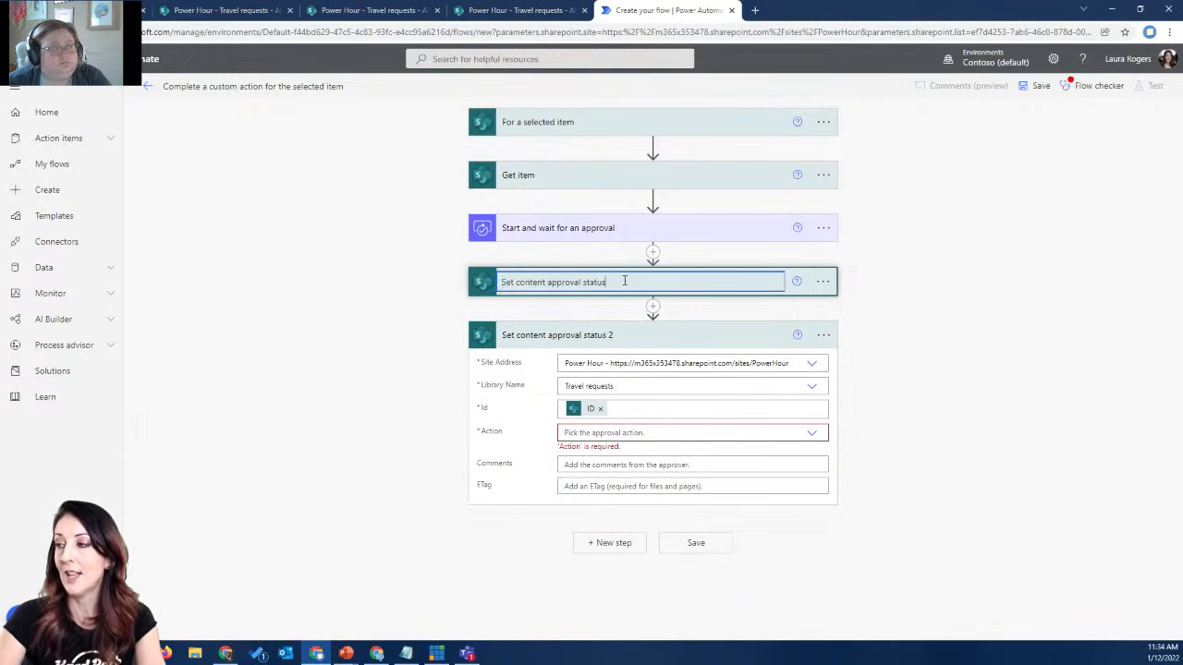
type("SUBMIT")
key("Return")
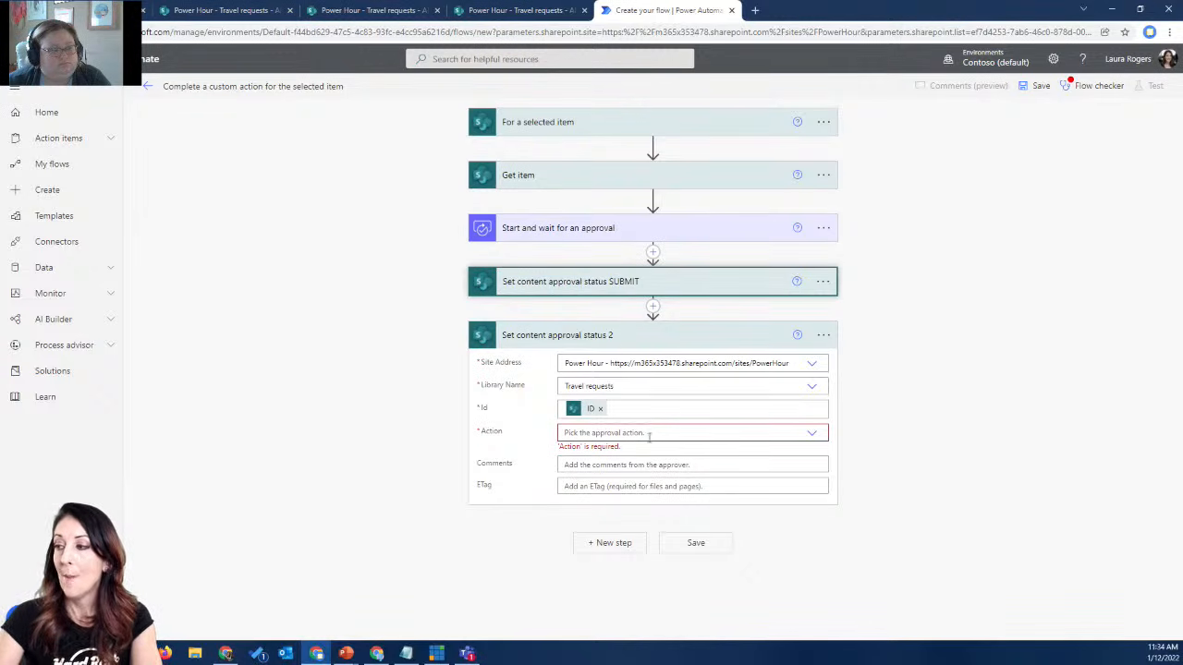
left_click(648, 433)
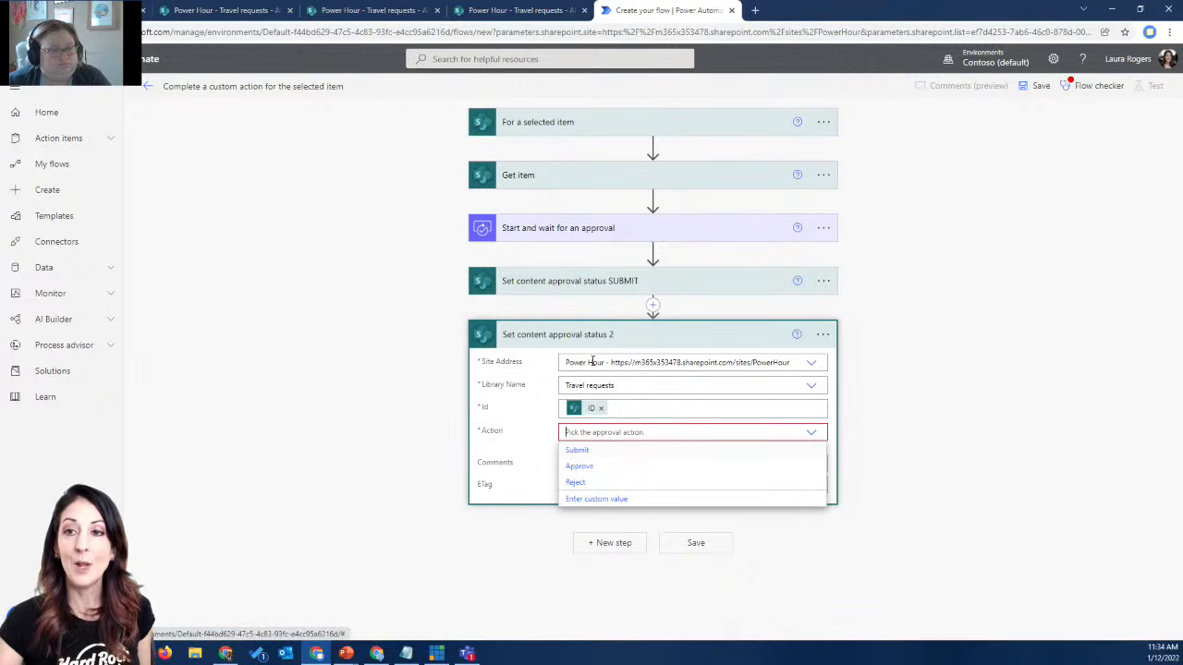
- Set the second step's Action to a custom value: the approval's Outcome, found by searching 'out'
left_click(568, 233)
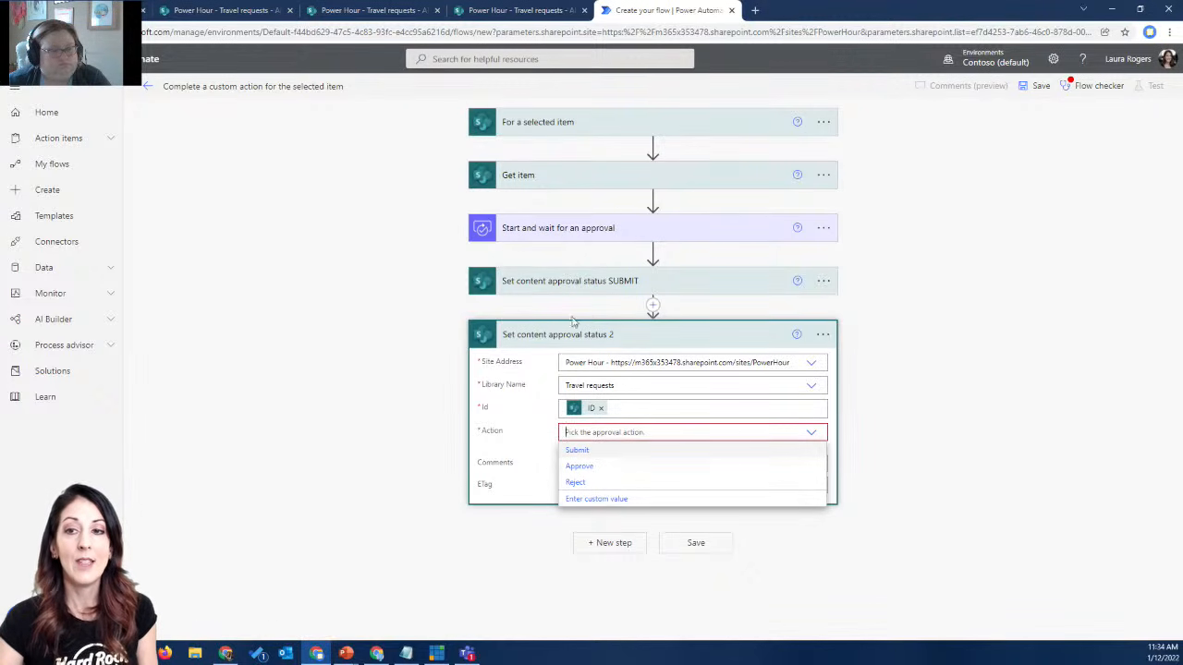
left_click(596, 499)
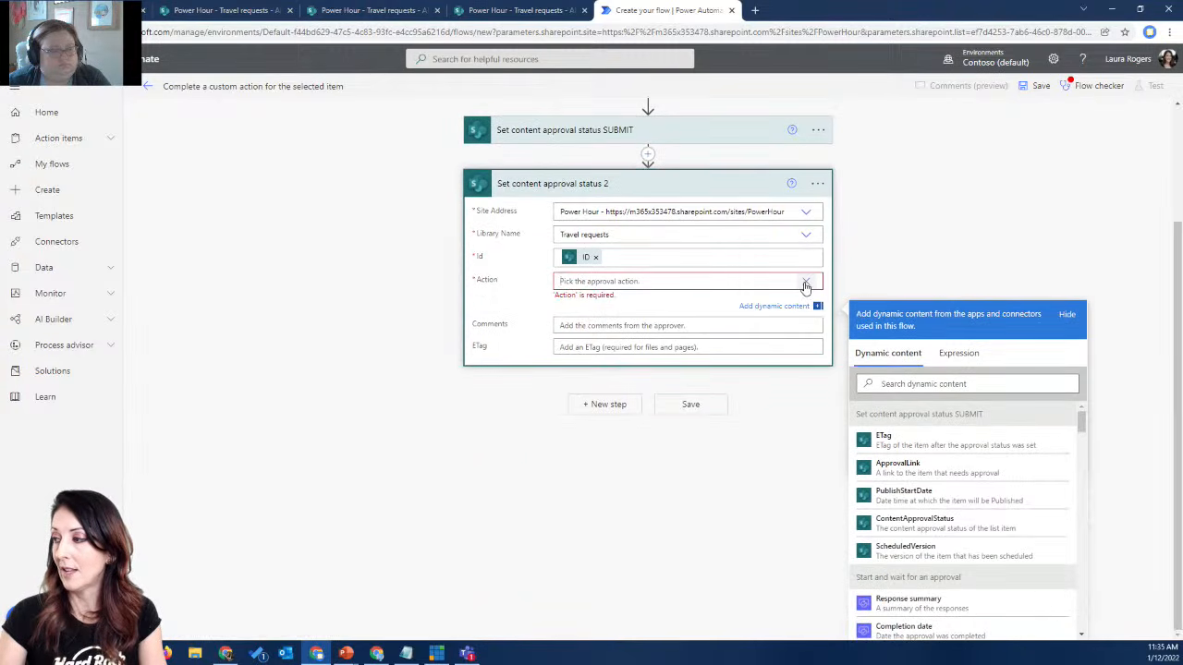
left_click(804, 431)
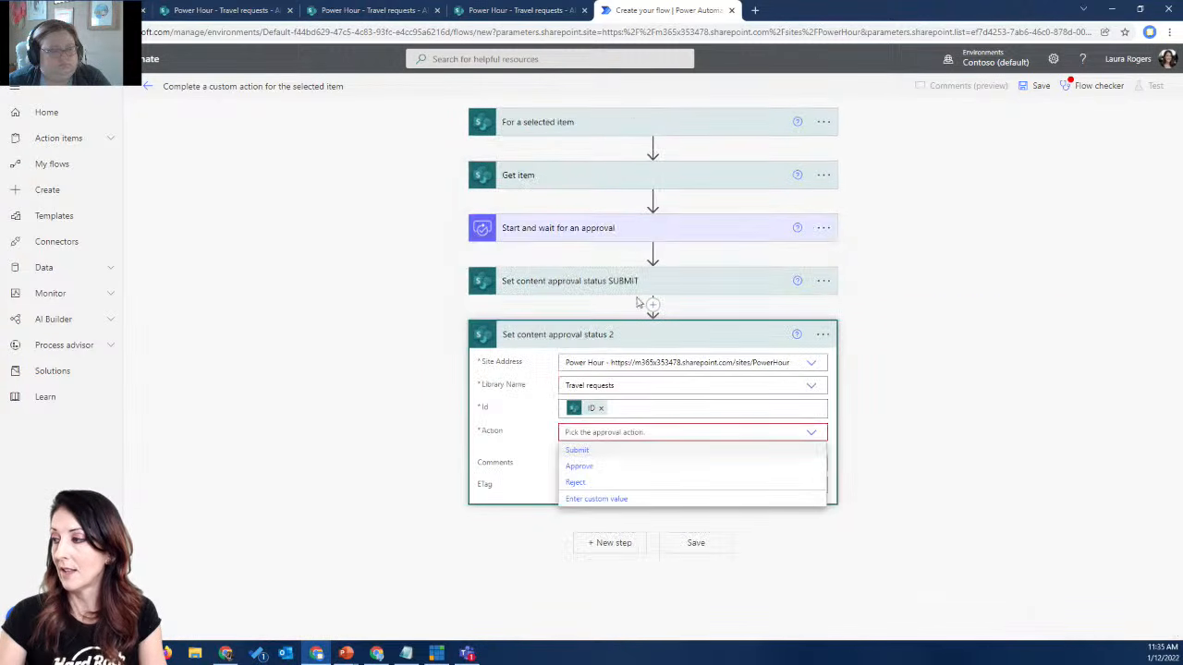
left_click(604, 500)
scroll(881, 457, "down", 3)
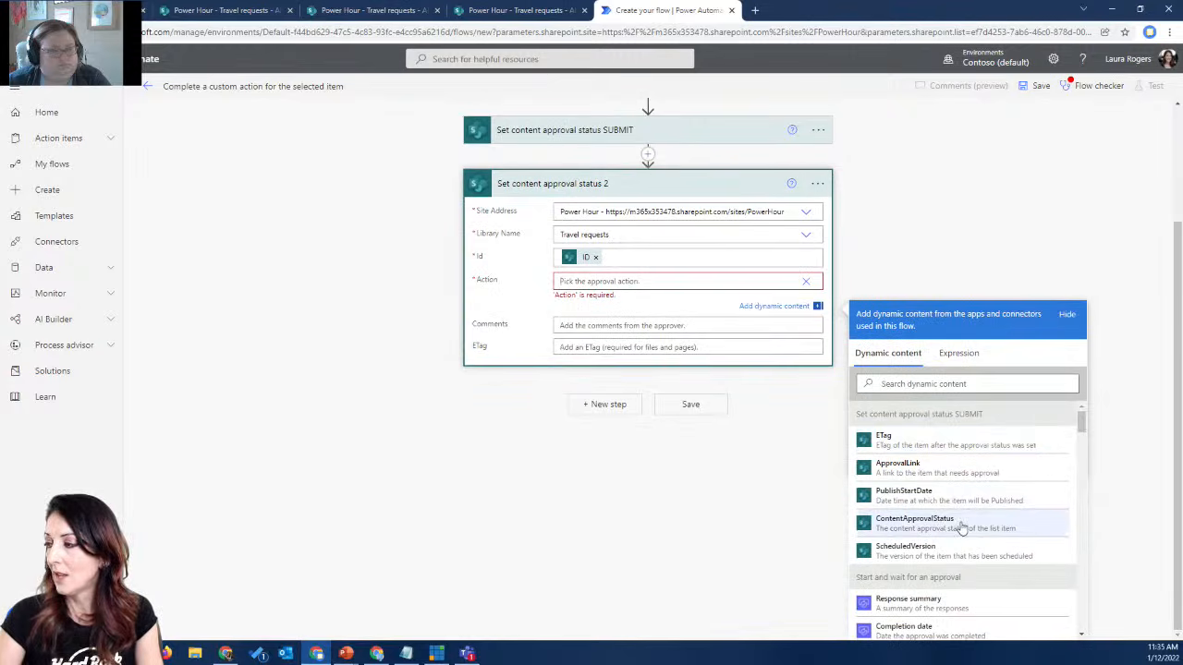
scroll(961, 526, "down", 2)
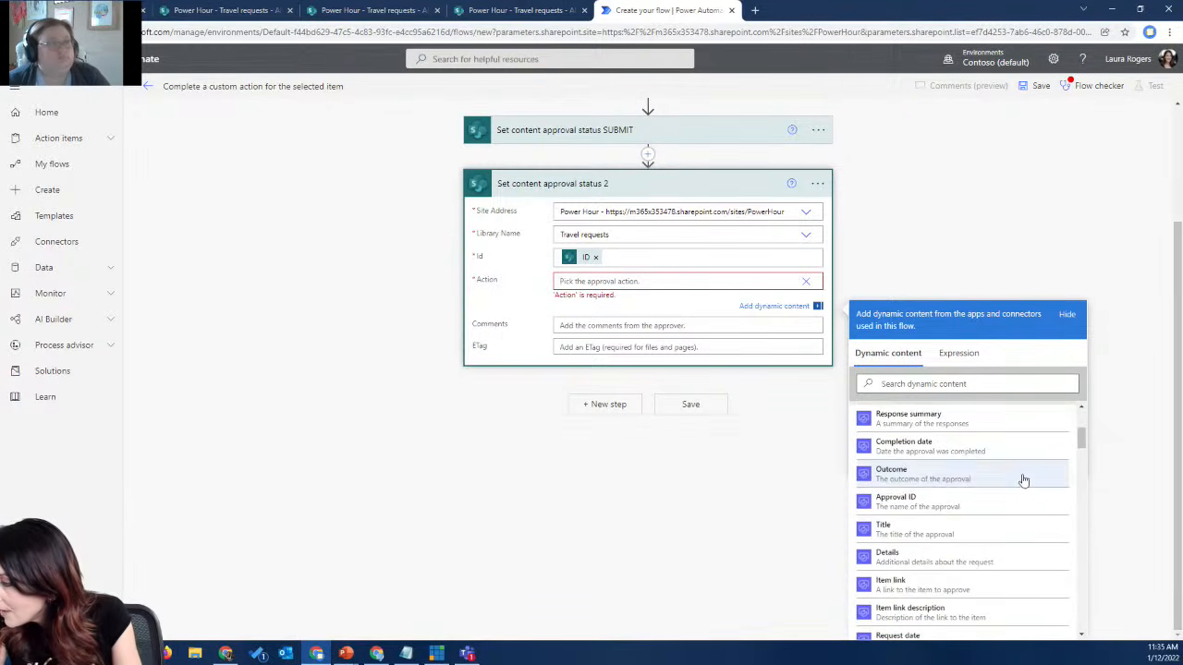
scroll(953, 534, "down", 2)
scroll(951, 534, "down", 2)
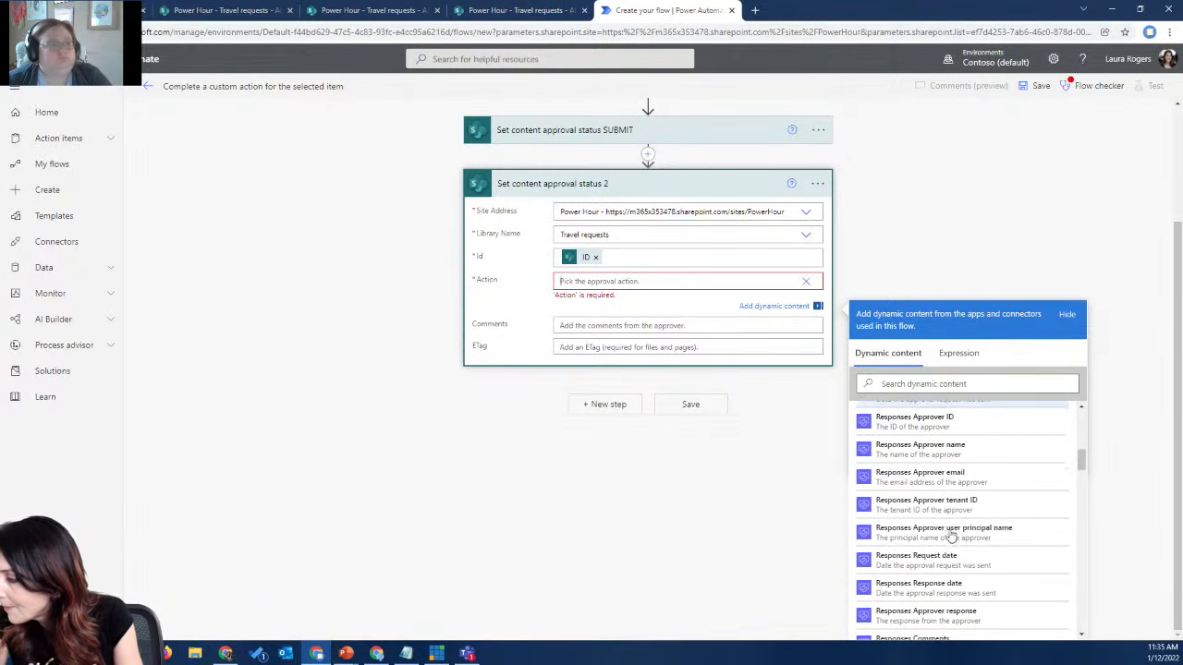
left_click(933, 385)
type("out")
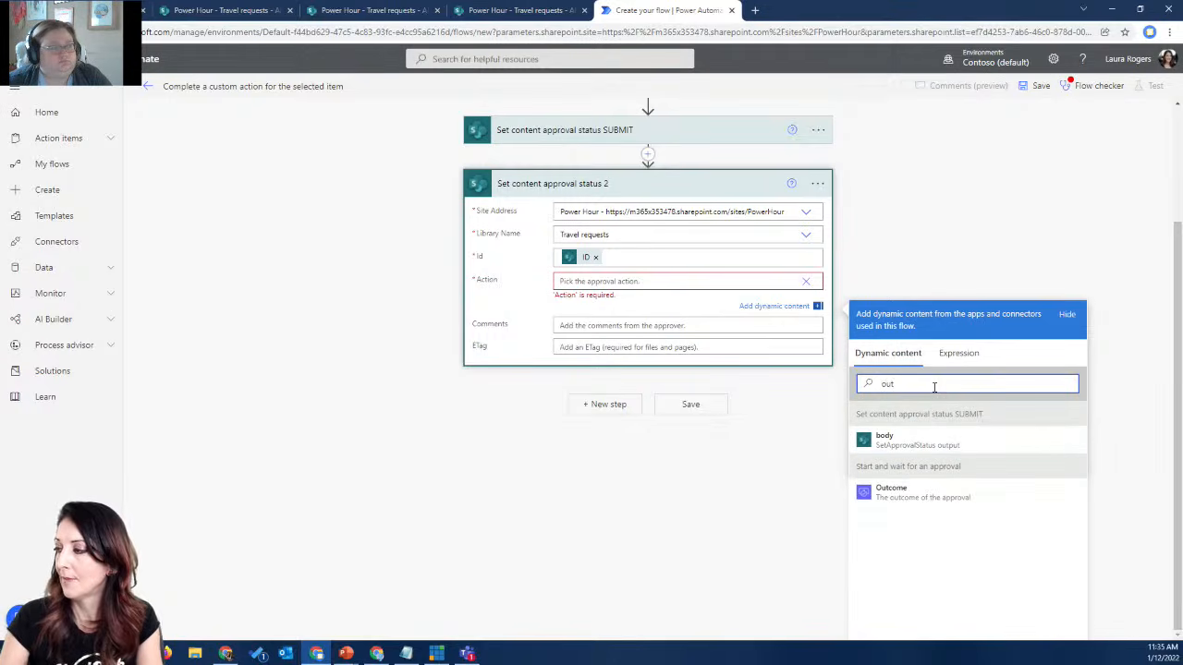
left_click(909, 494)
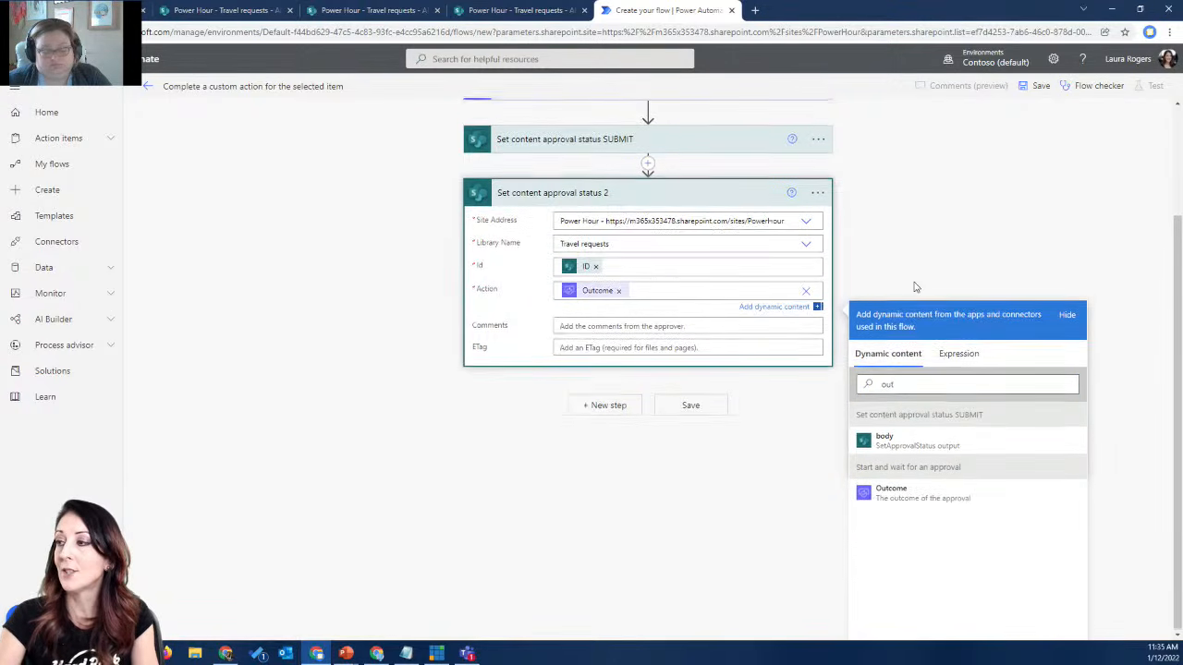
scroll(785, 231, "up", 1)
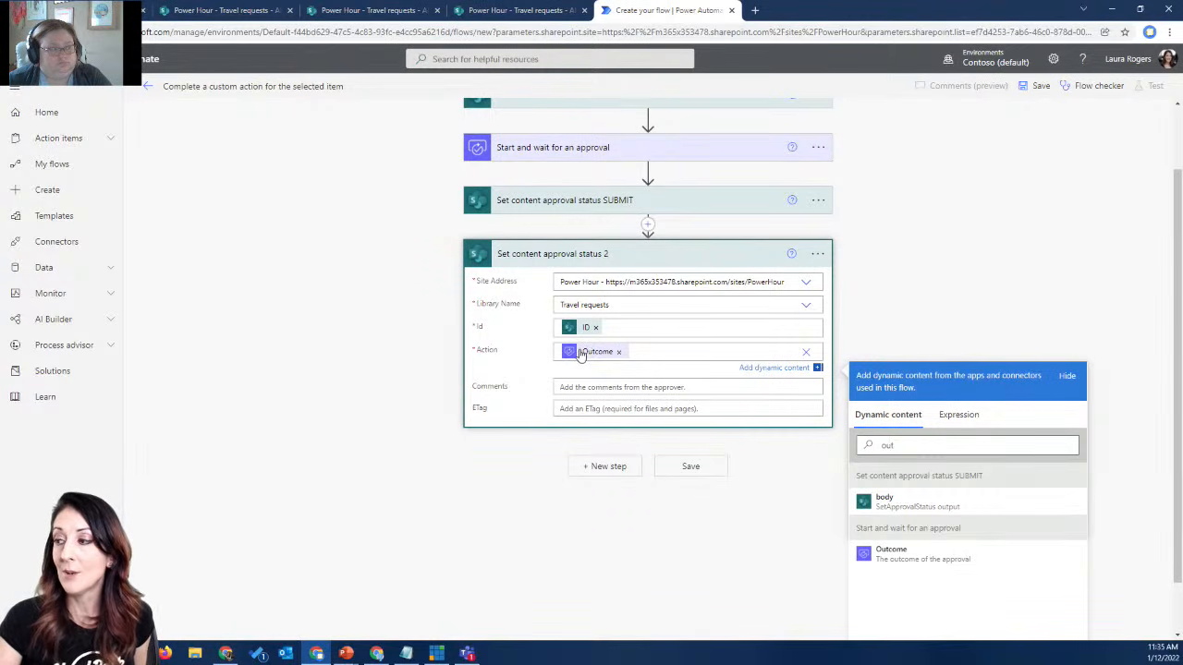
- Fill the ETag with the SUBMIT step's ETag and leave Comments empty
left_click(601, 408)
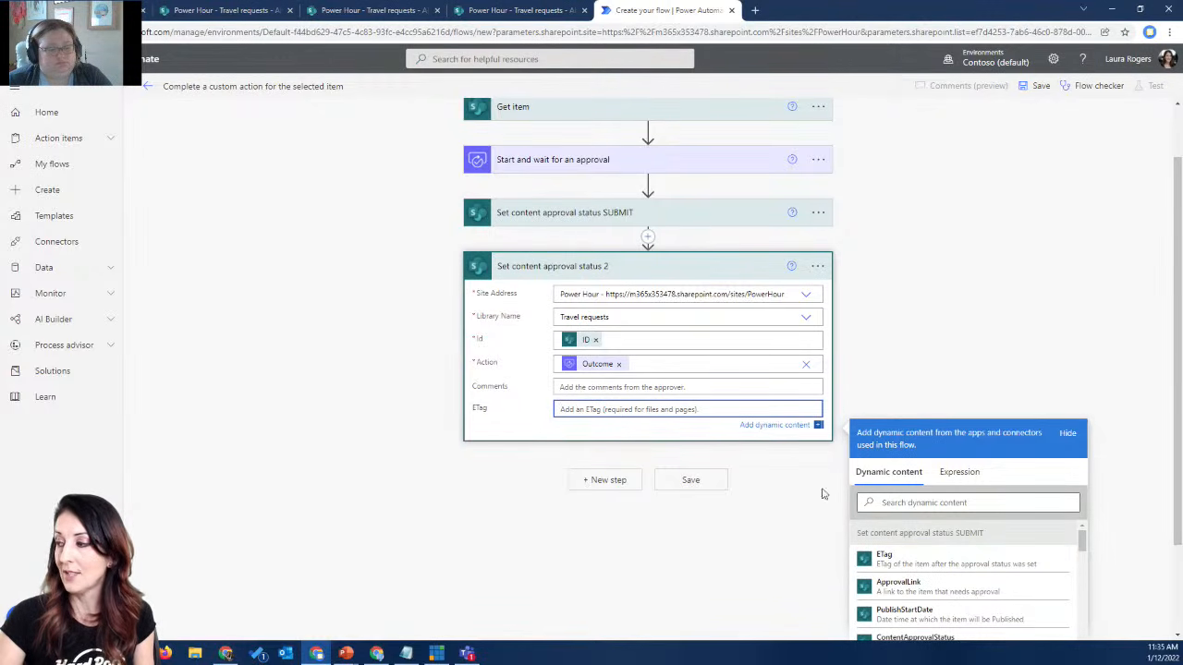
left_click(885, 558)
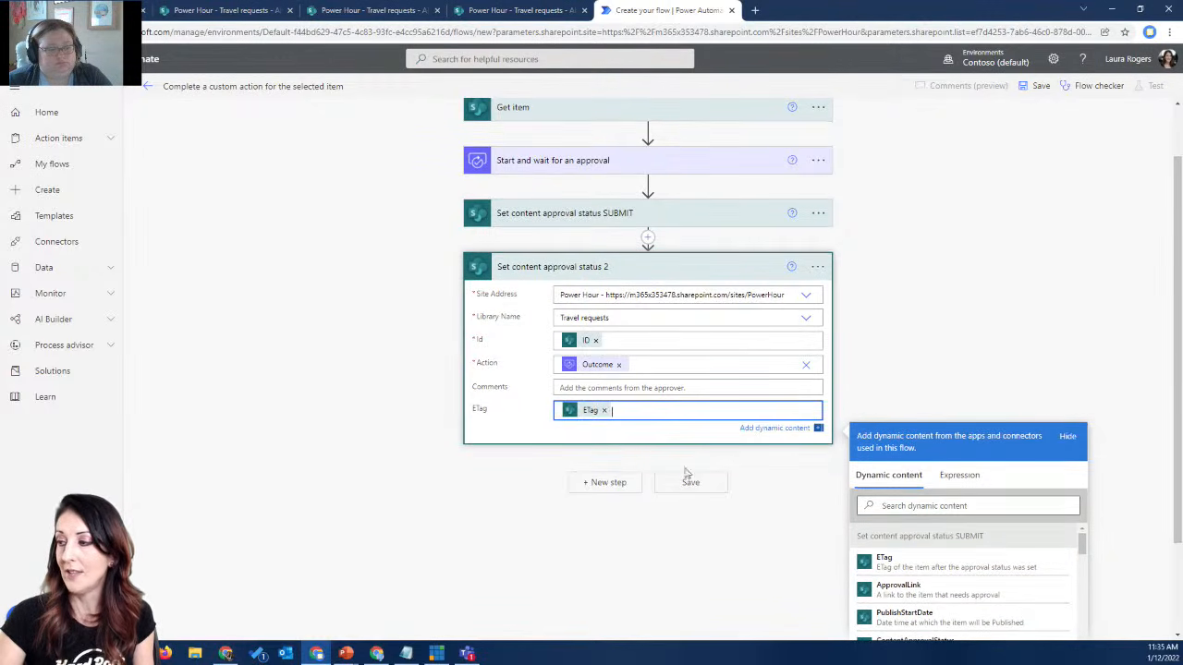
left_click(624, 389)
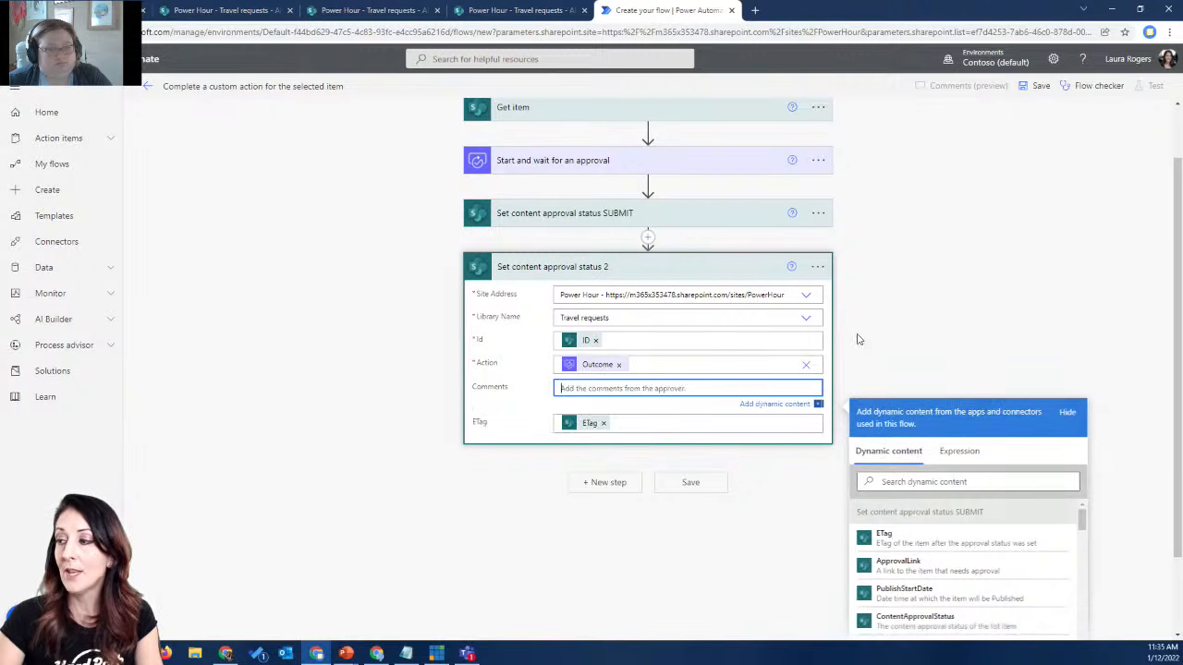
scroll(855, 332, "down", 1)
scroll(1109, 445, "down", 1)
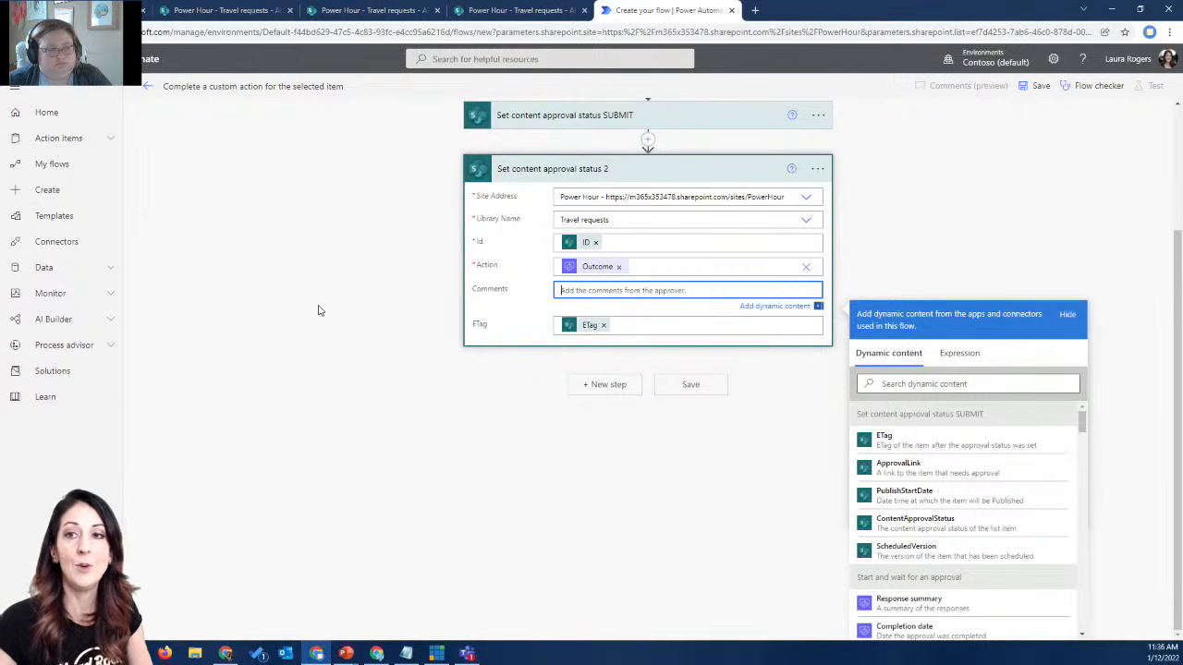
scroll(452, 211, "up", 3)
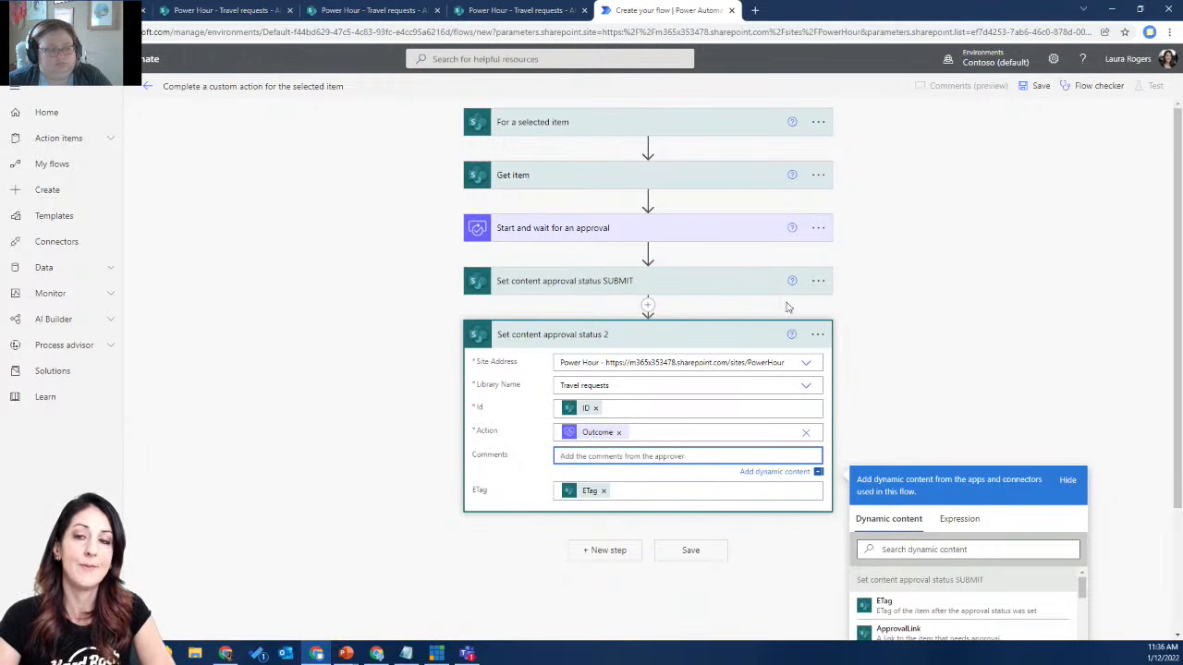
left_click(818, 338)
- Rename the last step to 'Set content approval status' by dropping the trailing 2, and save
left_click(887, 355)
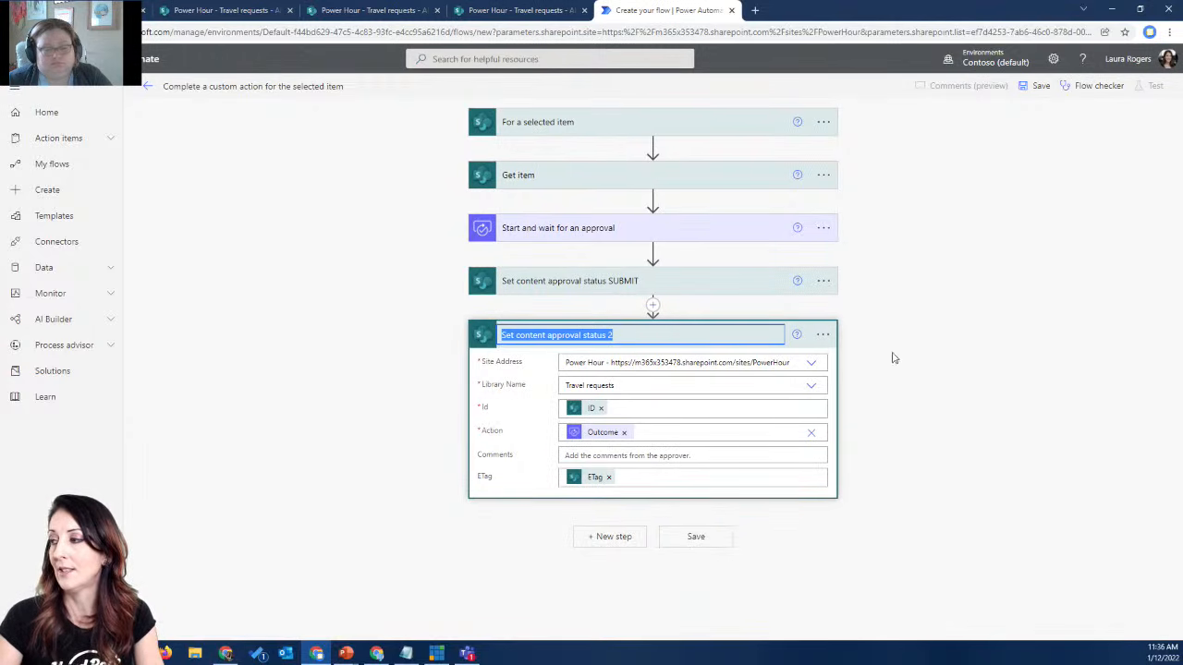
left_click(632, 335)
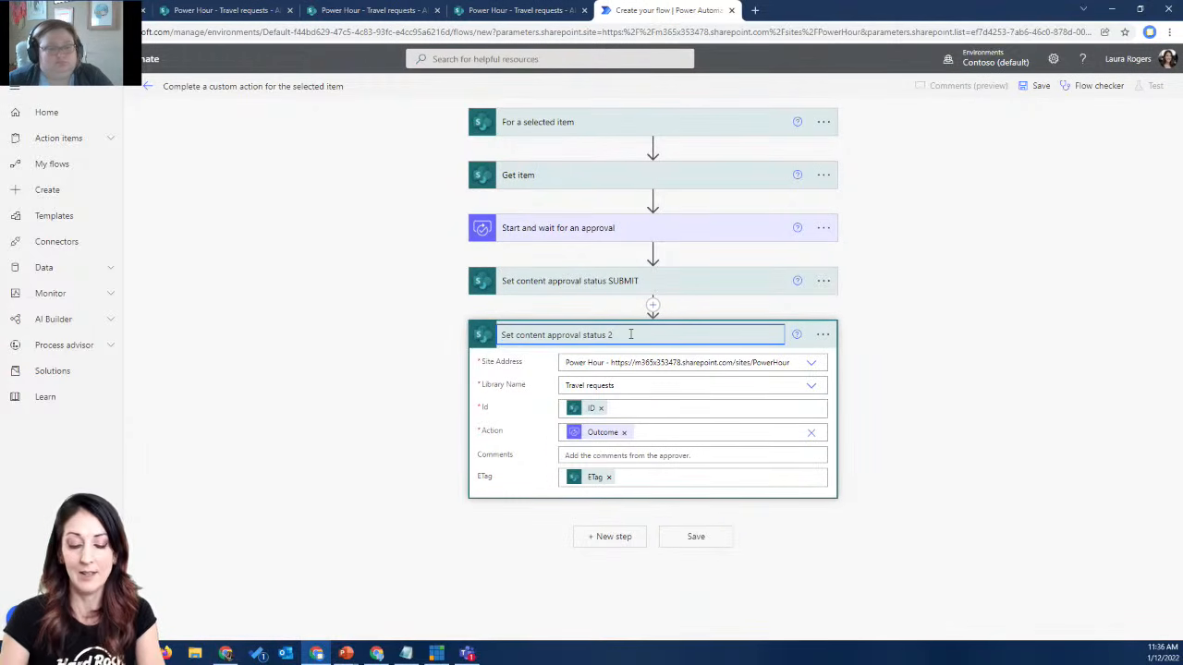
key("BackSpace")
left_click(1114, 355)
left_click(698, 537)
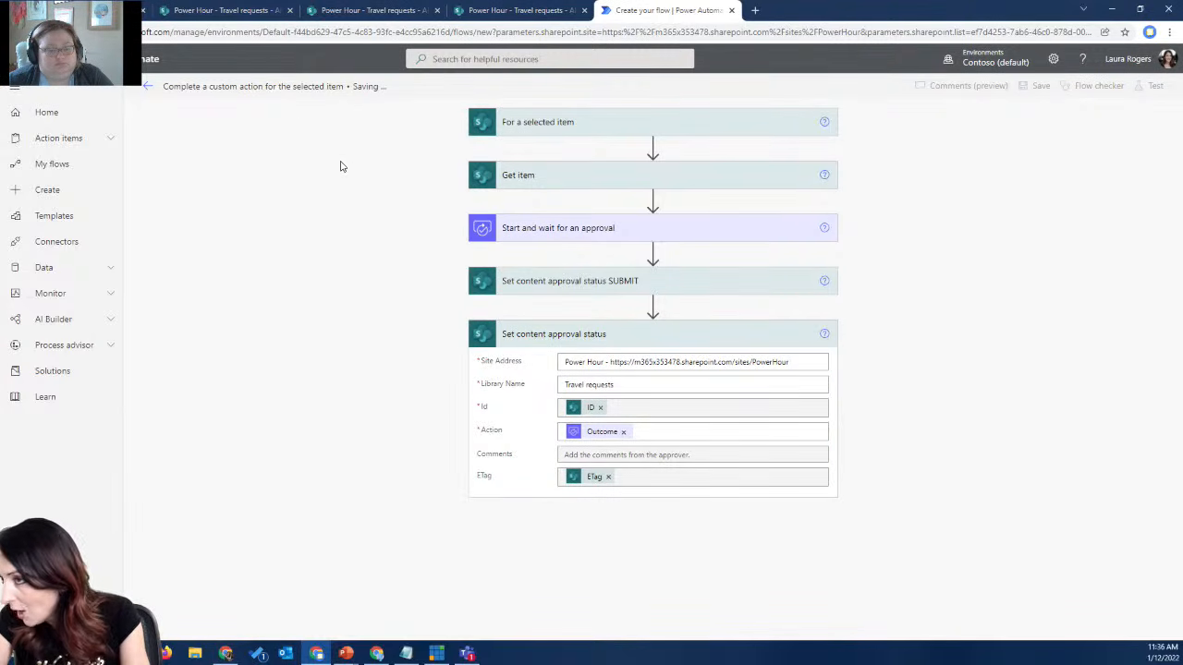
- Rename the flow to 'Approve travel', save it, and return to the Travel requests list
left_click(283, 87)
type("A")
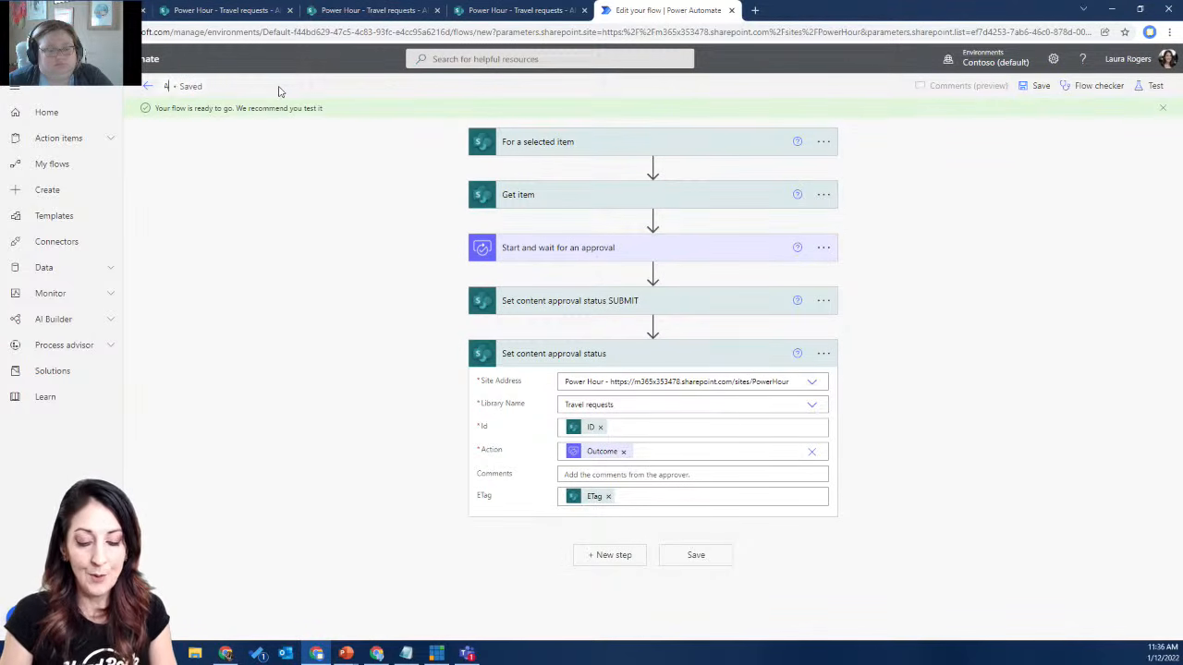
type("pprove travel")
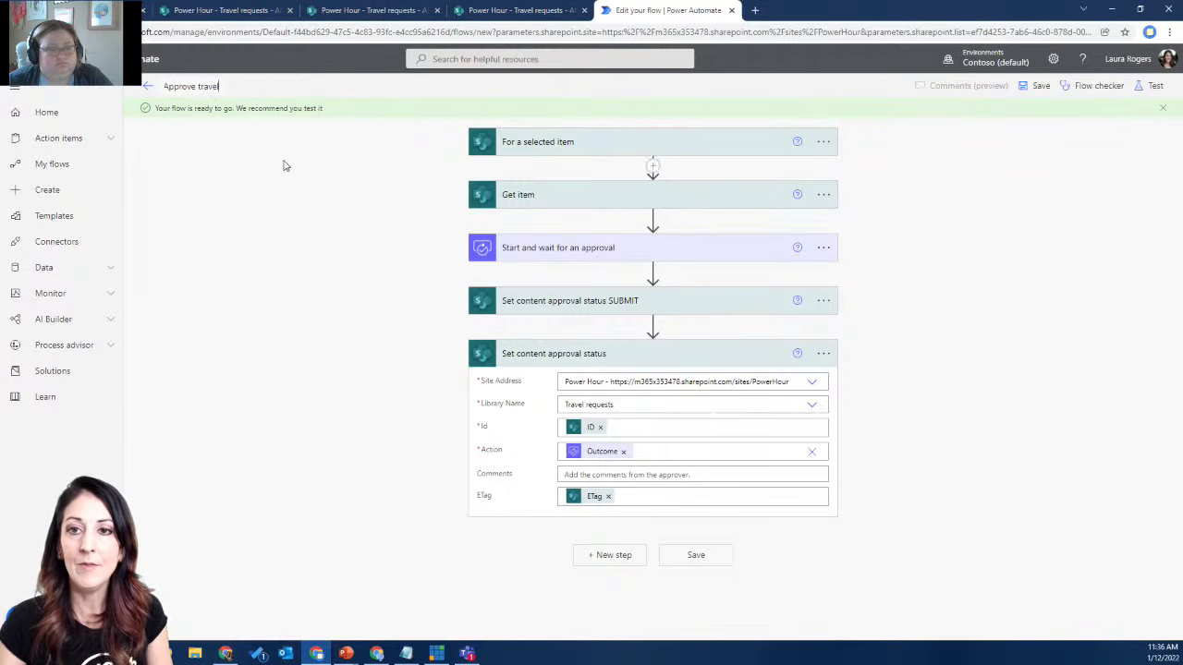
left_click(691, 558)
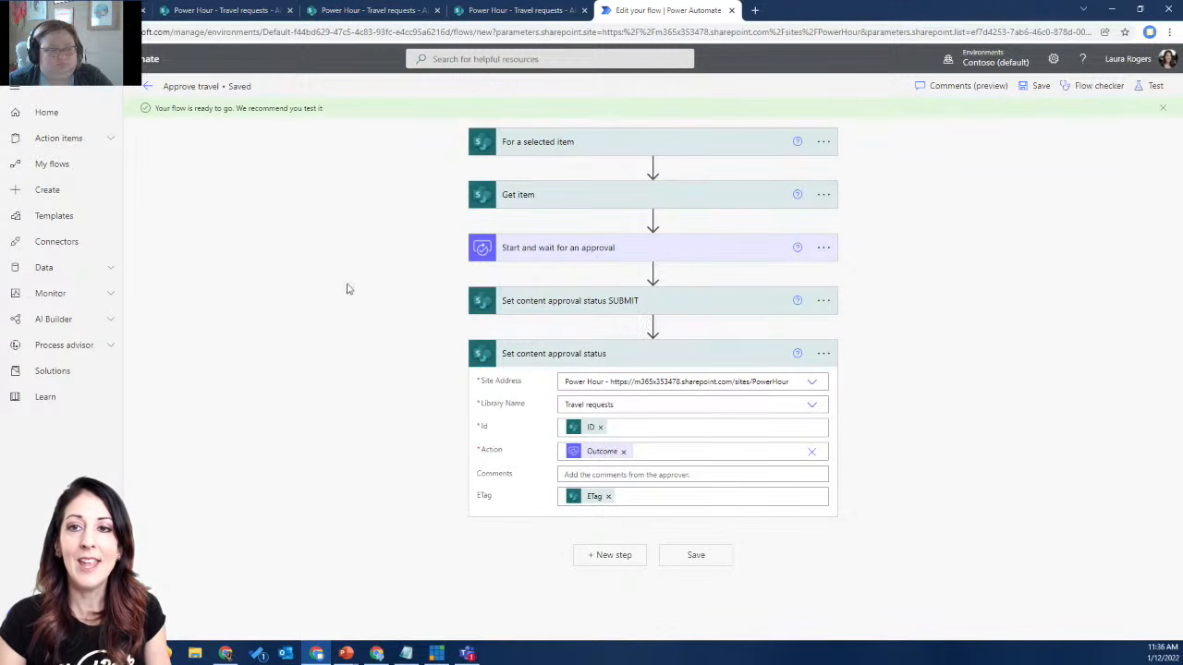
left_click(148, 86)
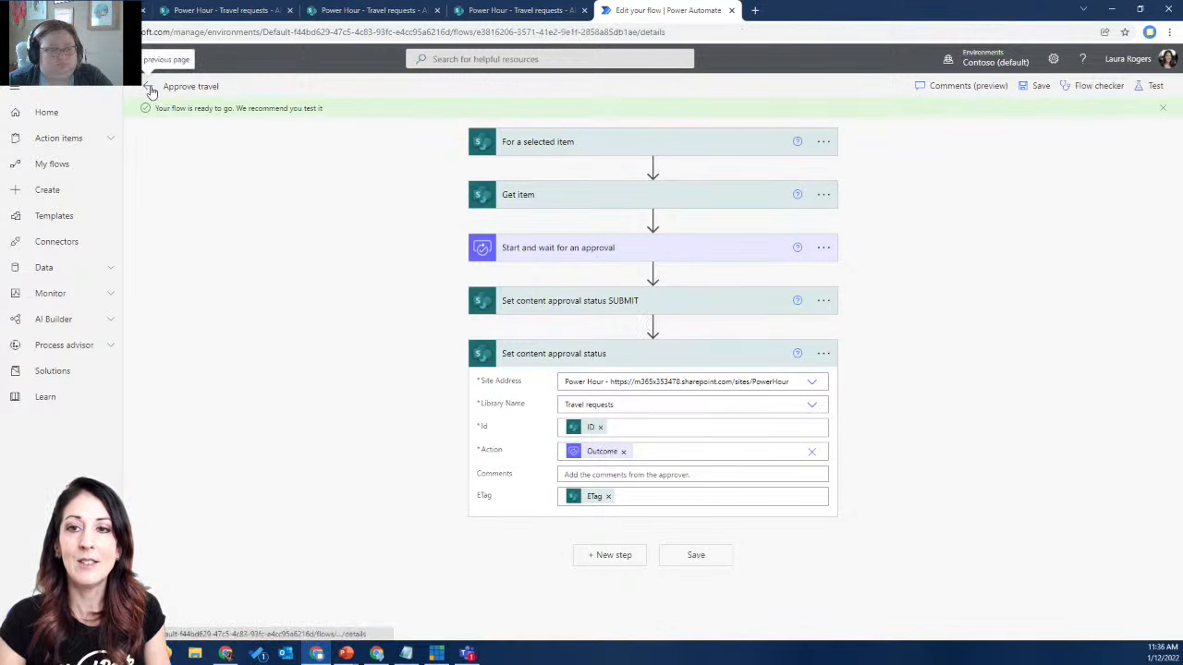
left_click(502, 11)
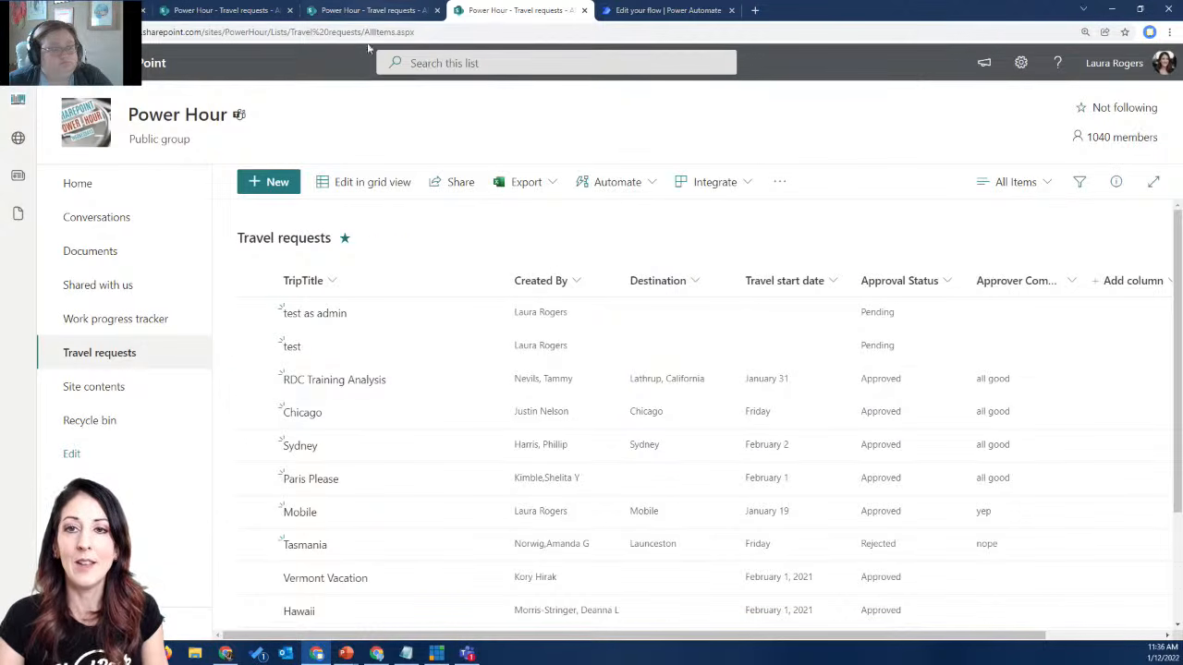
- Reload the Travel requests list and launch Approve travel on the 'test as admin' request
key("F5")
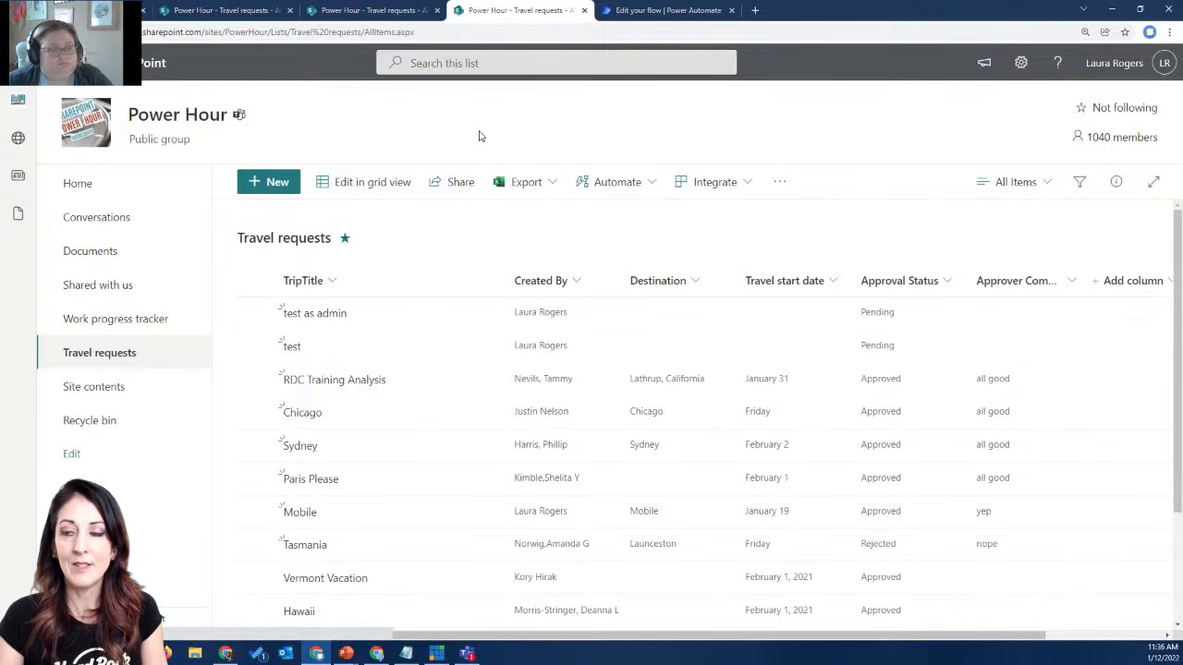
left_click(649, 325)
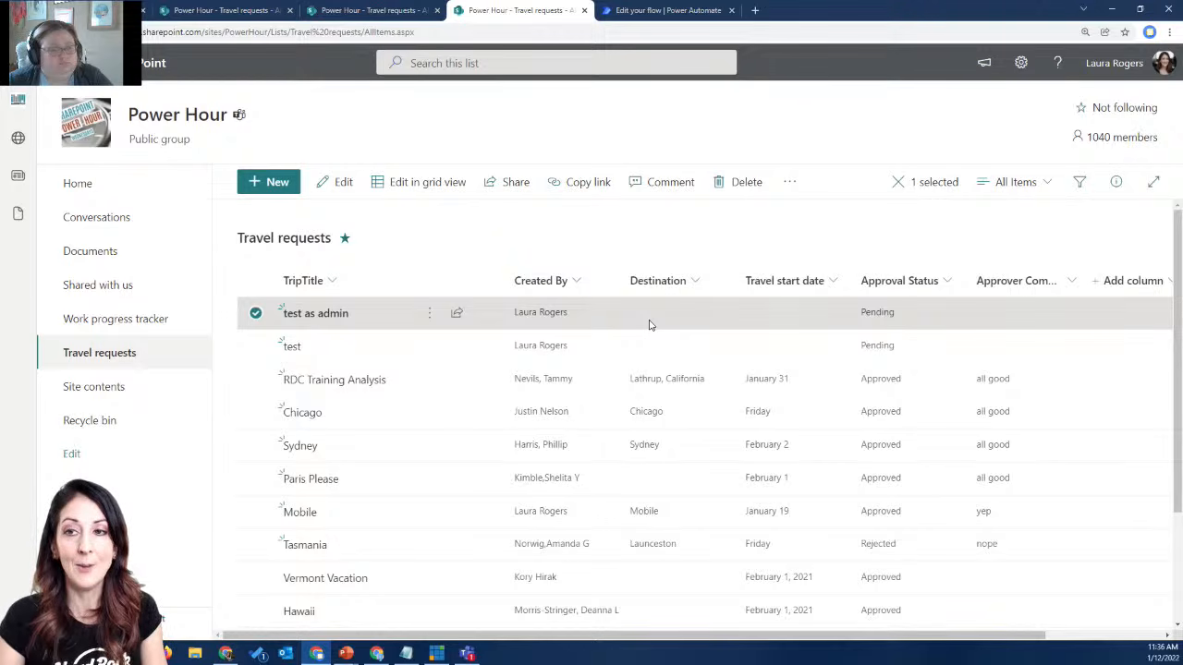
left_click(430, 313)
mouse_move(502, 522)
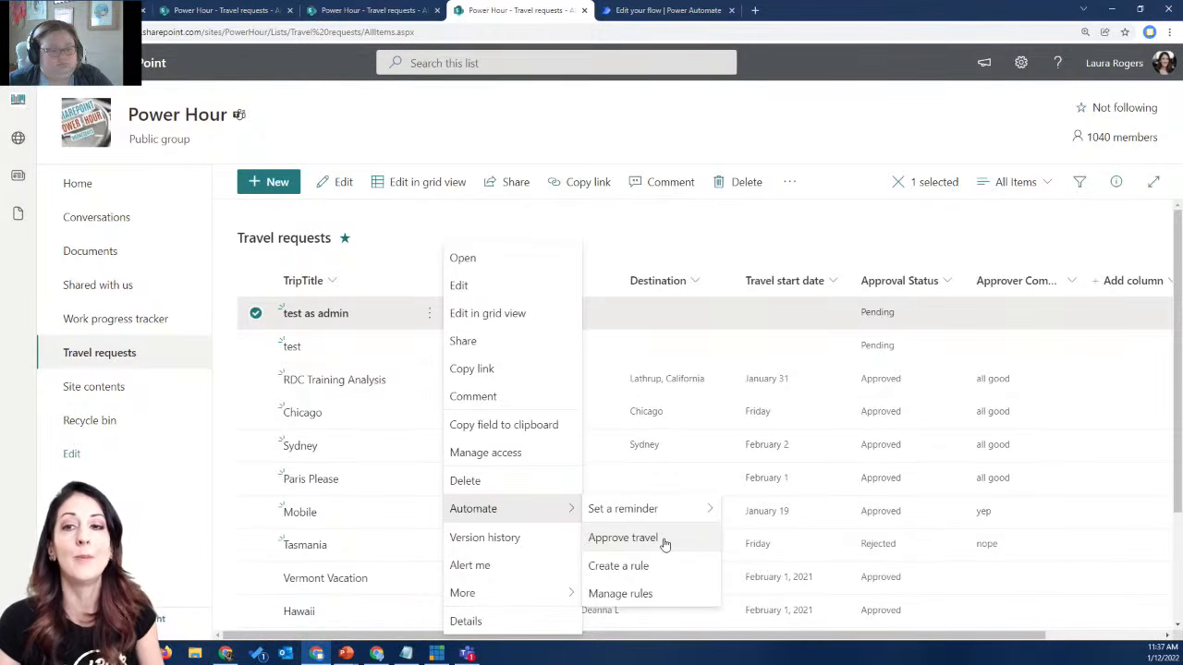
left_click(664, 545)
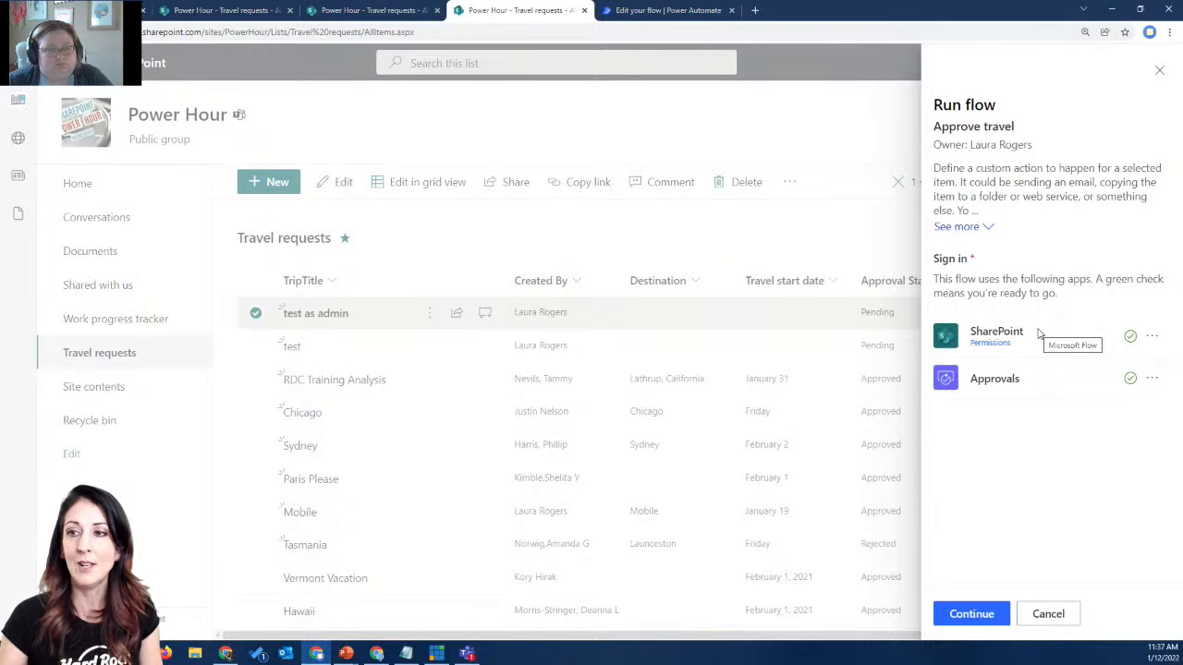
- Run Approve travel on 'test as admin' with a suggested approver and a message asking for approval
left_click(971, 615)
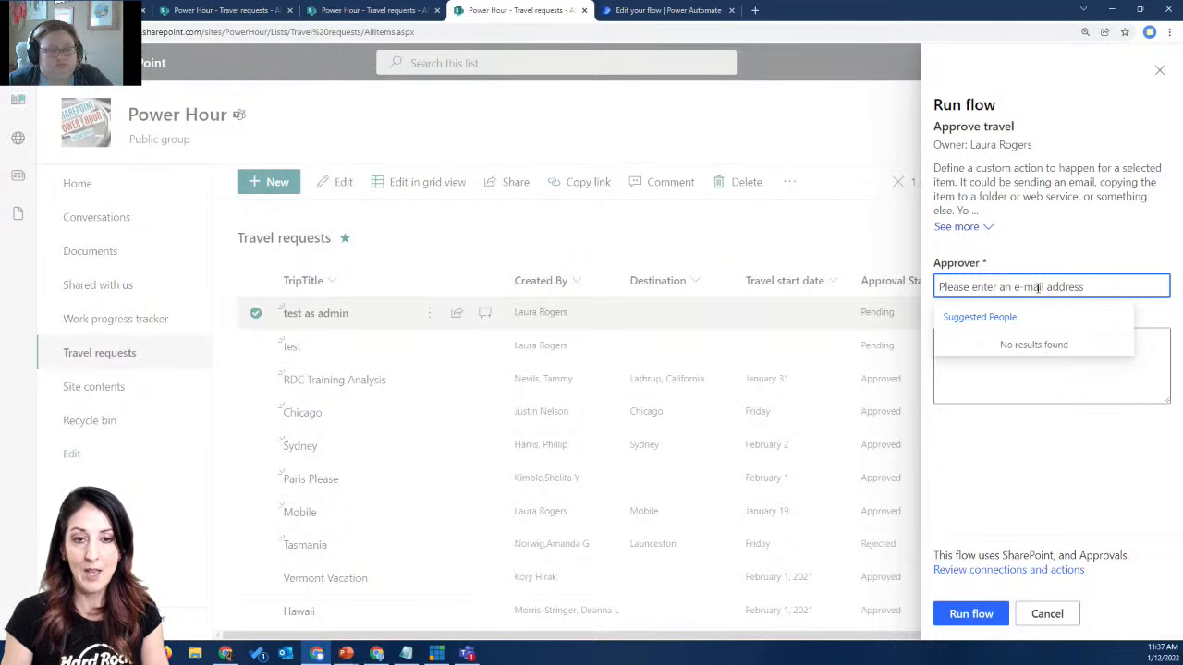
type("laura@")
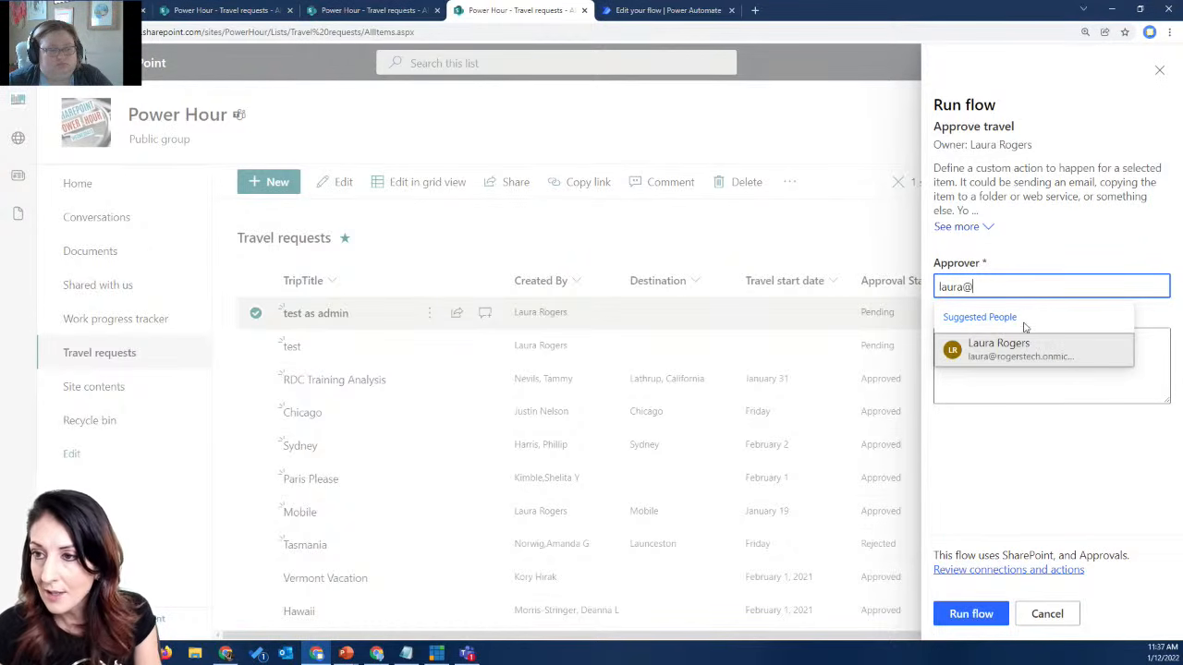
left_click(1018, 351)
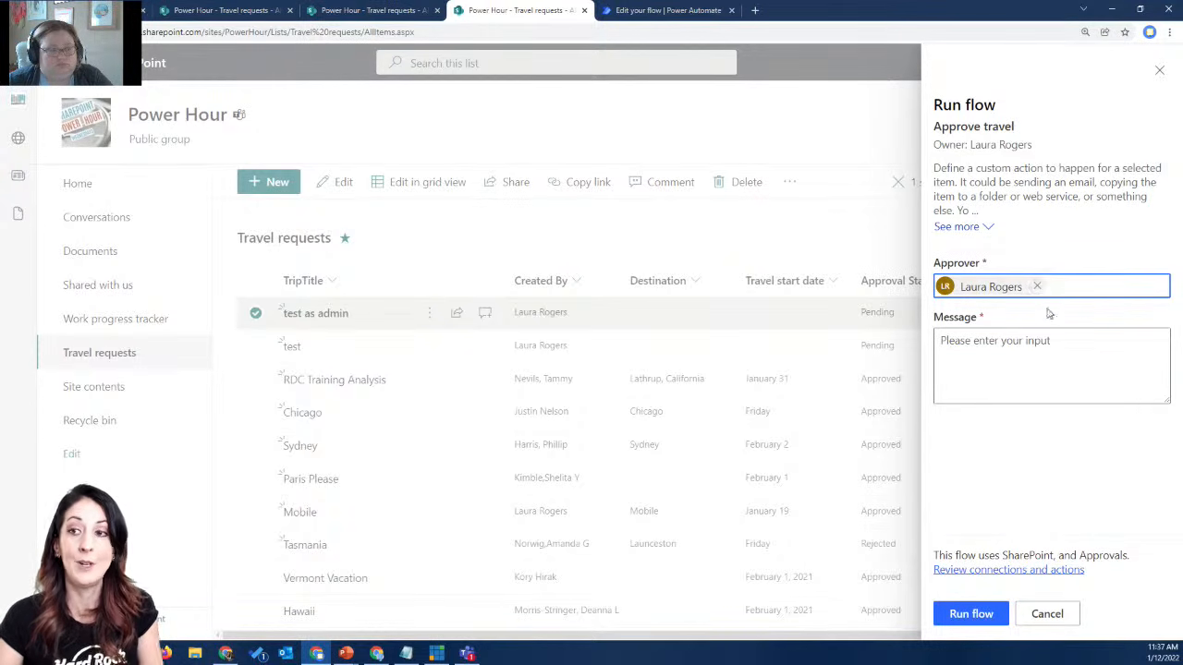
left_click(1039, 342)
type("Hey L")
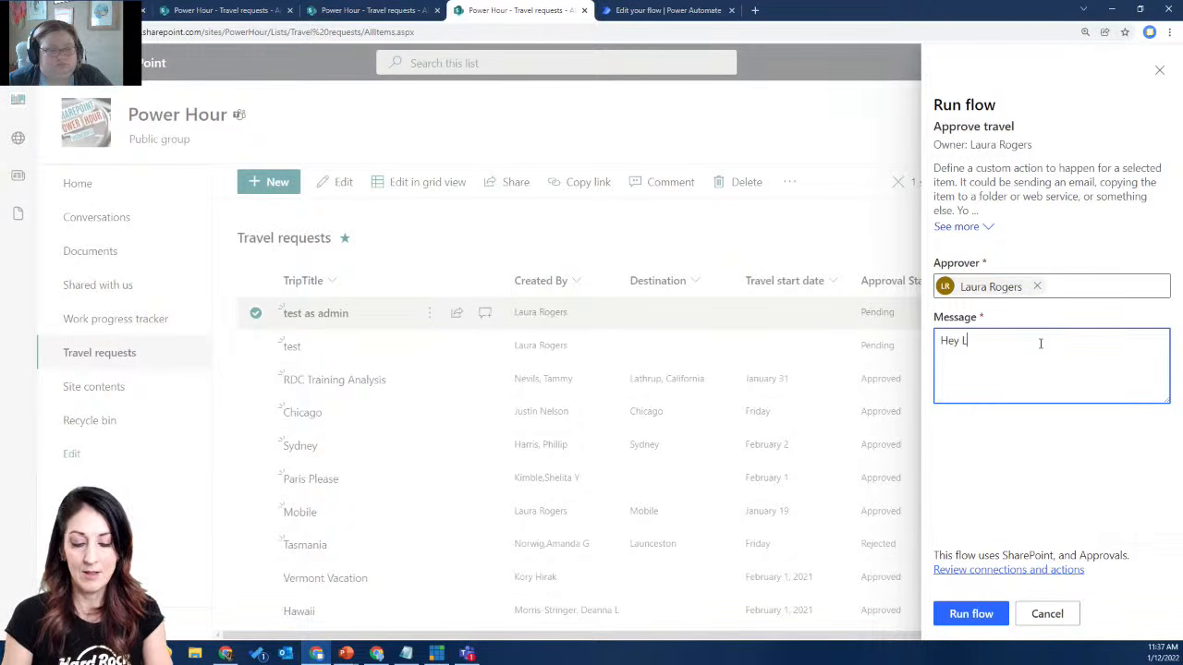
type("aura please approve")
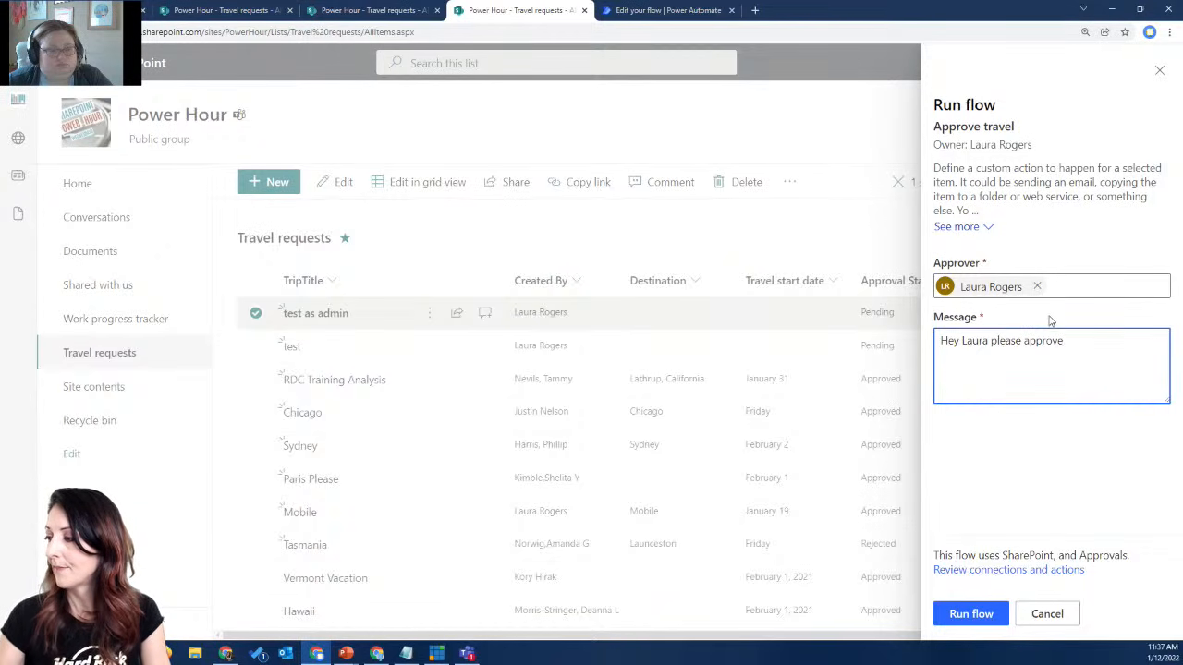
left_click(981, 613)
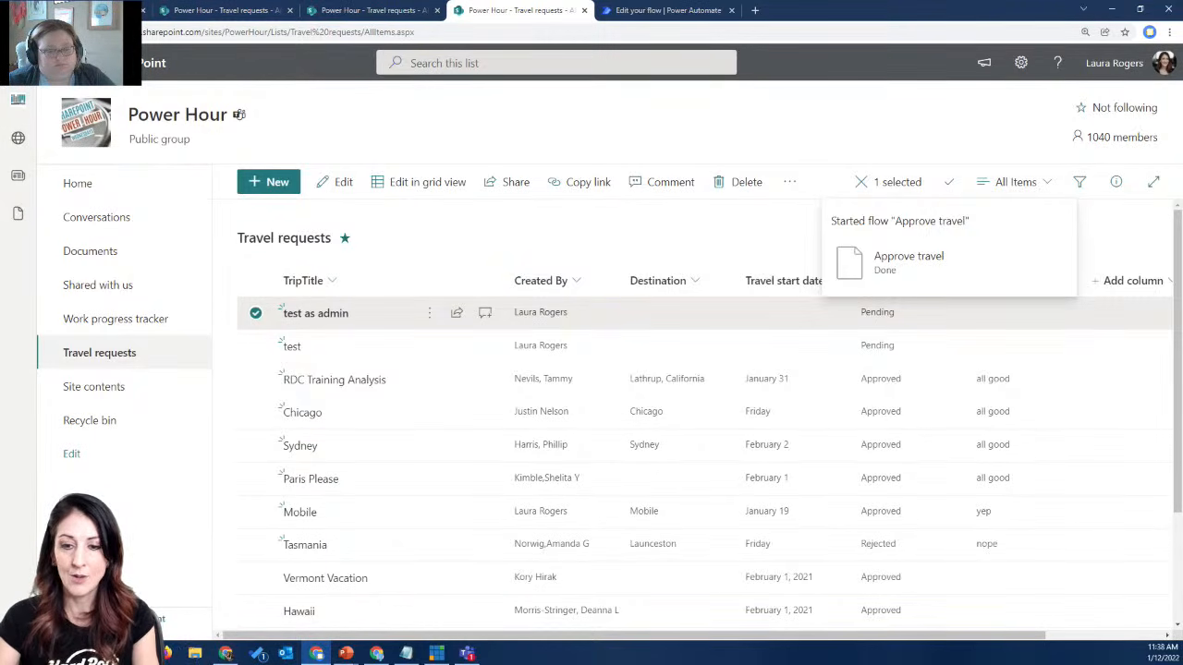
key("alt+Tab")
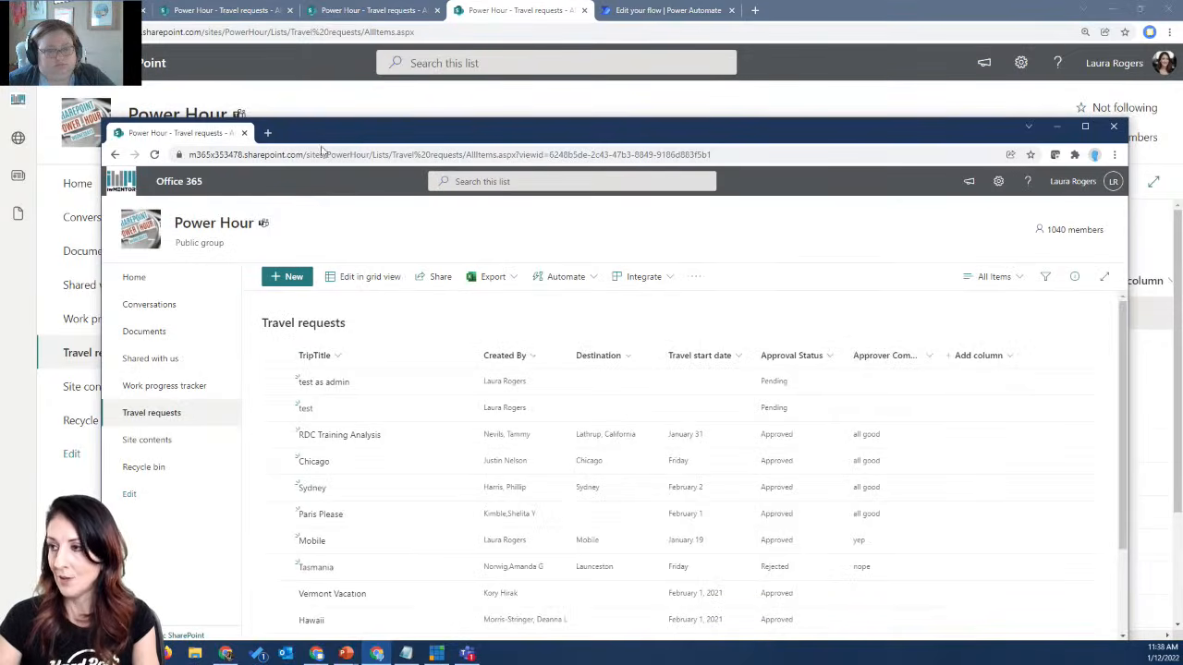
- Reload the list and launch Approve travel on the 'test' request from Automate
left_click(155, 155)
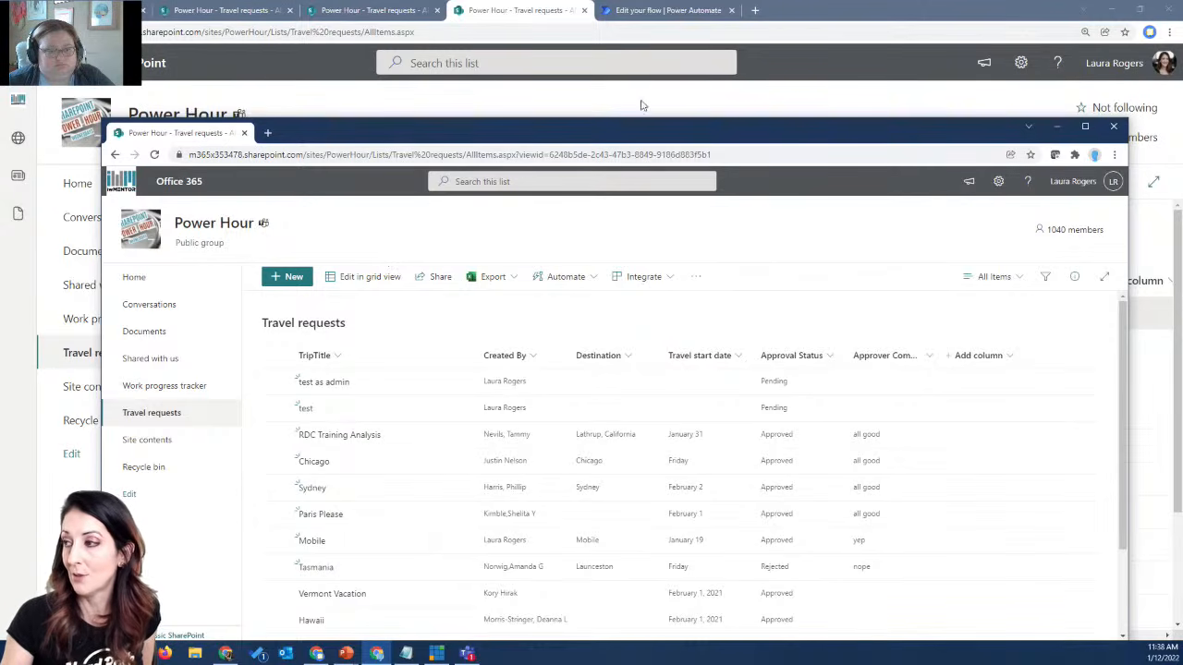
left_click(600, 415)
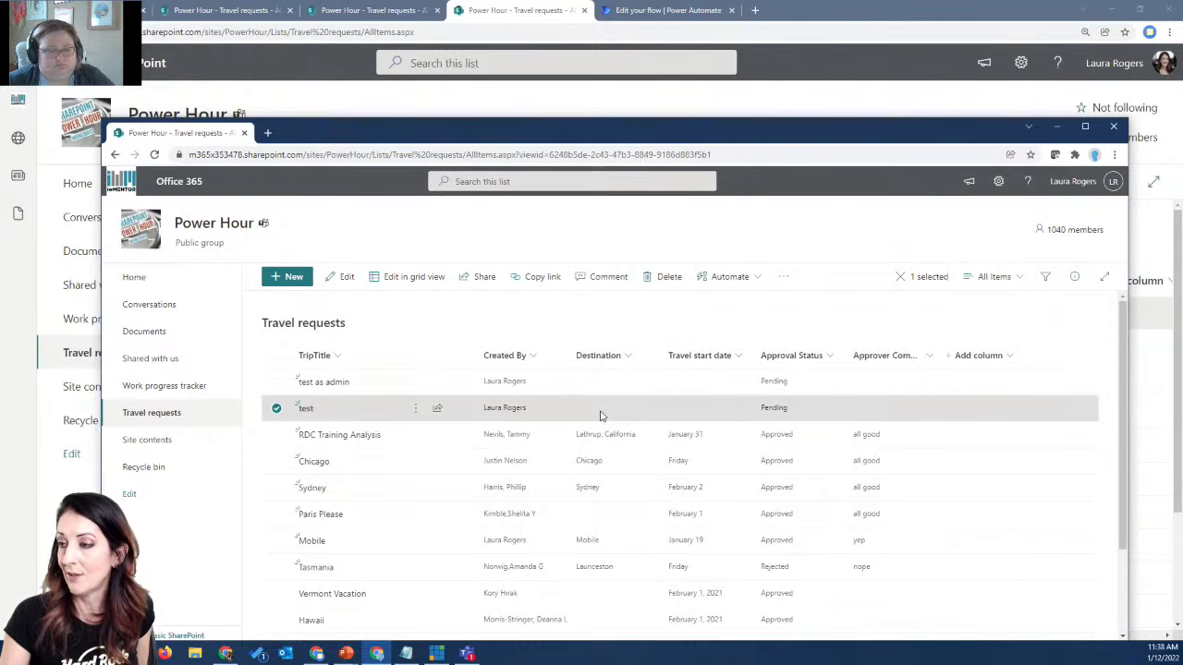
left_click(758, 278)
mouse_move(747, 303)
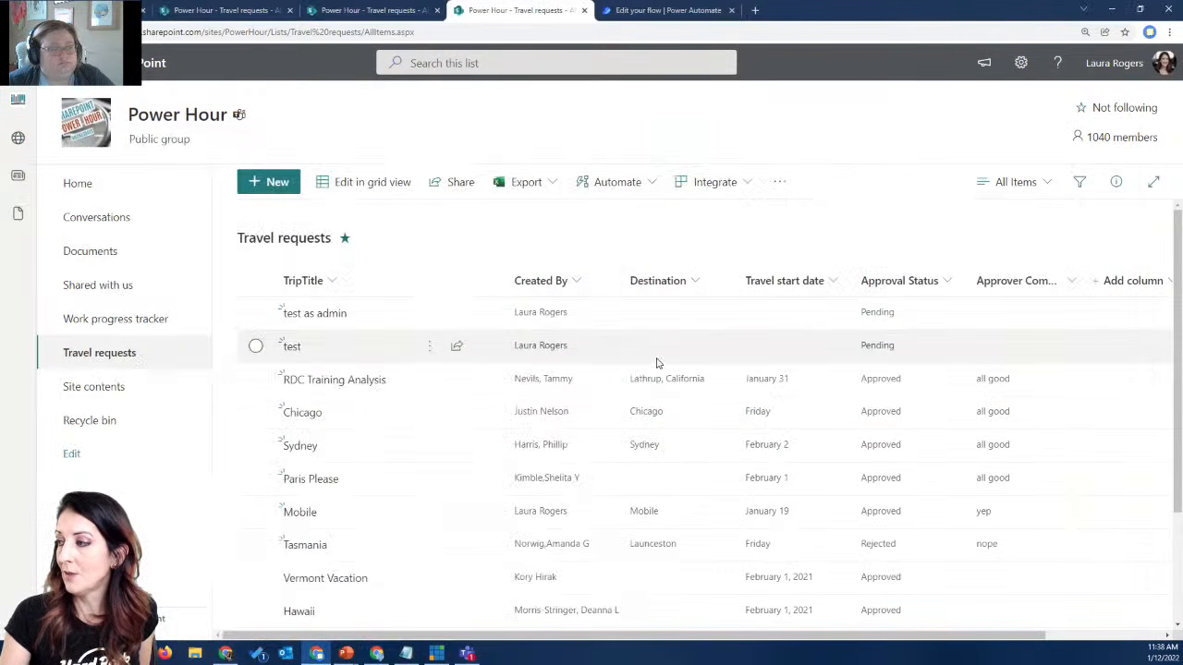
left_click(654, 358)
left_click(429, 346)
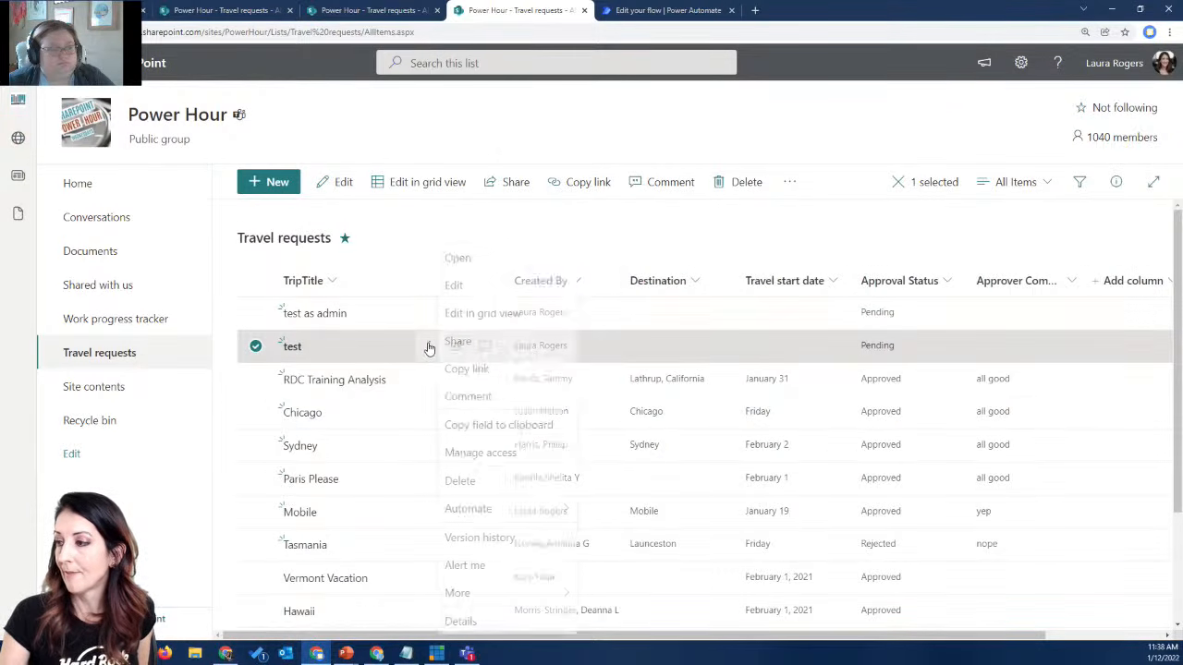
mouse_move(498, 507)
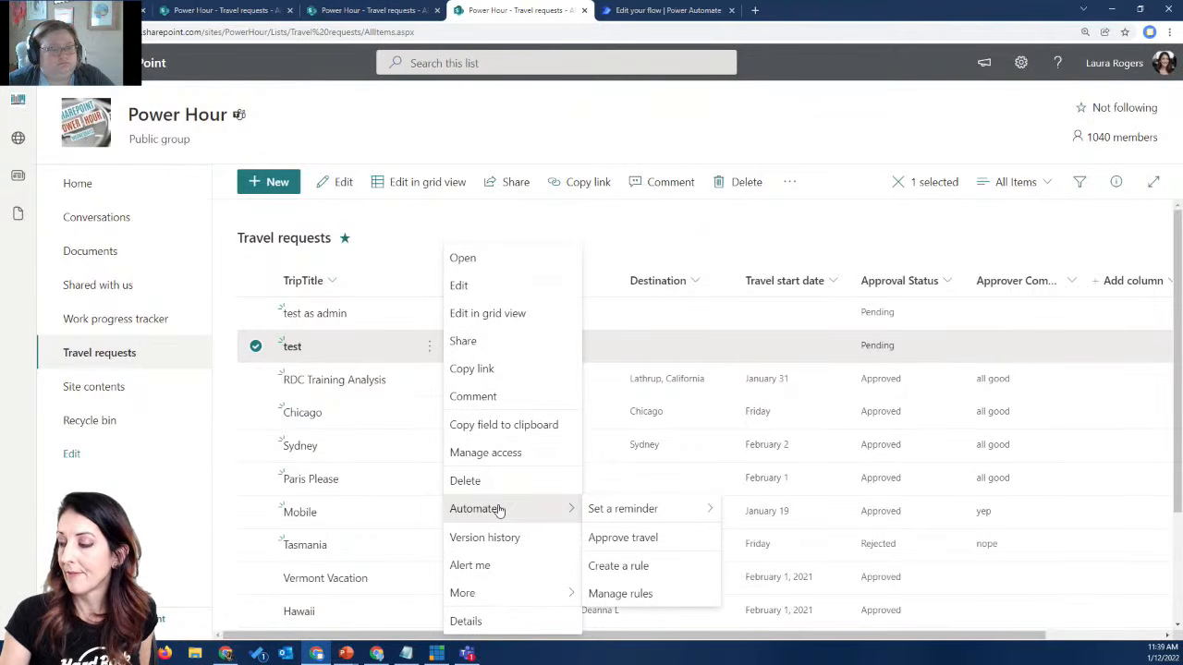
left_click(639, 537)
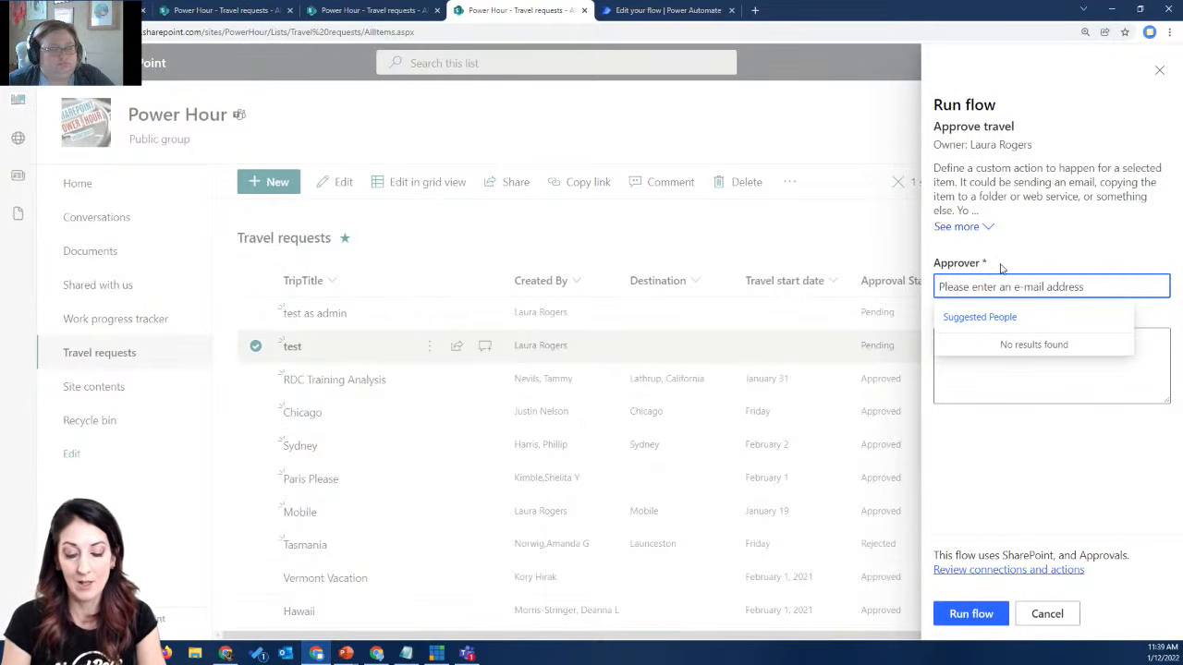
- Choose an admin account as approver, add the message 'please', and run the flow
type("laura@")
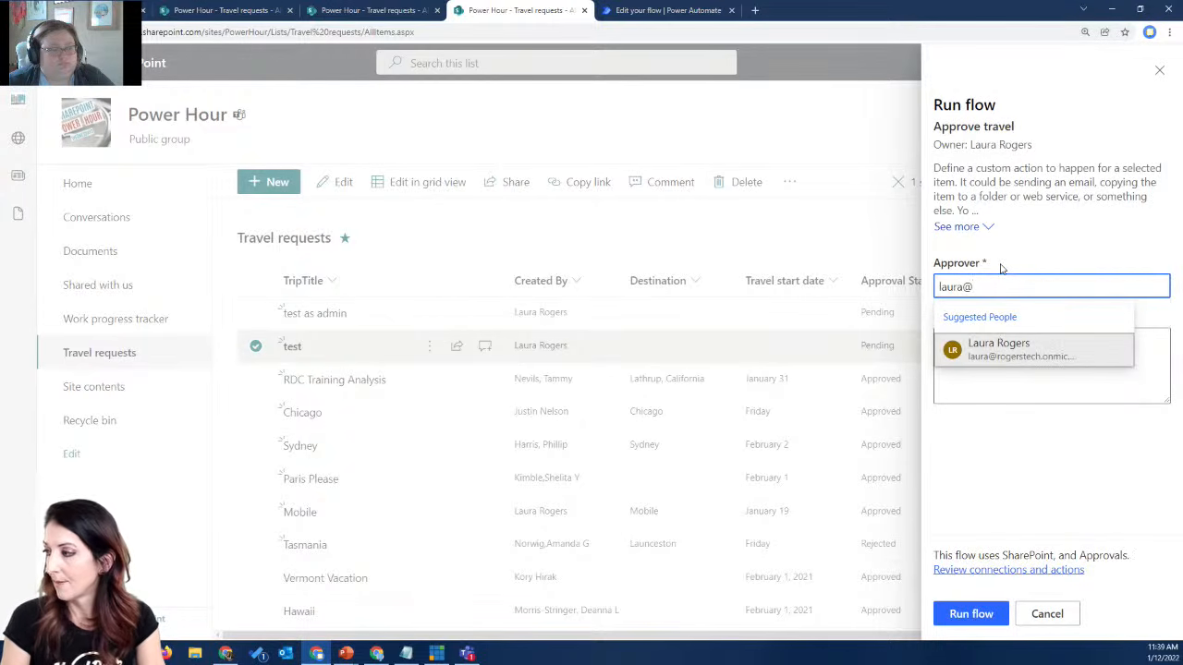
key("BackSpace")
key("BackSpace")
key("BackSpace")
key("BackSpace")
key("BackSpace")
key("BackSpace")
type("admin")
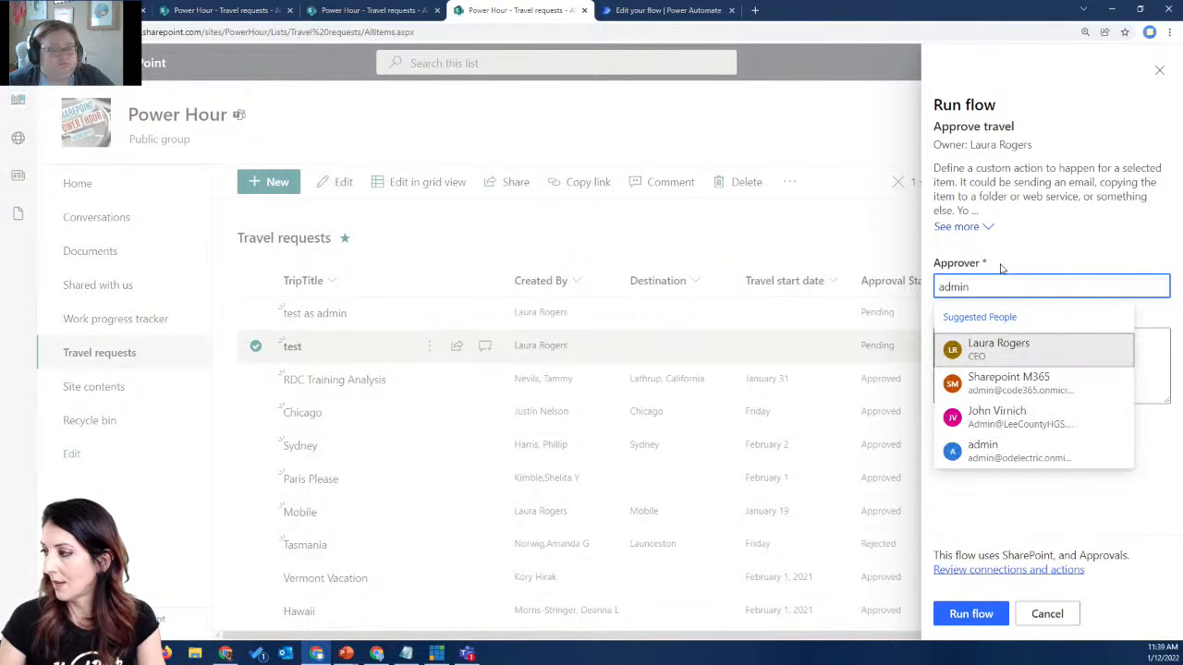
left_click(998, 349)
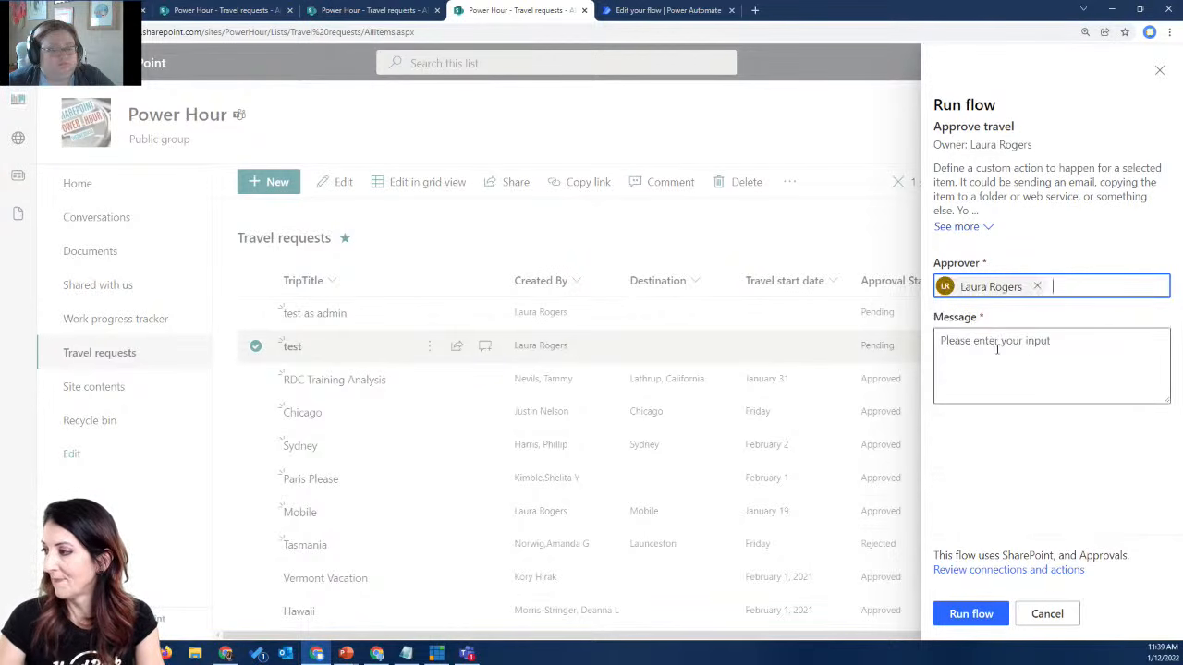
left_click(1031, 349)
type("p")
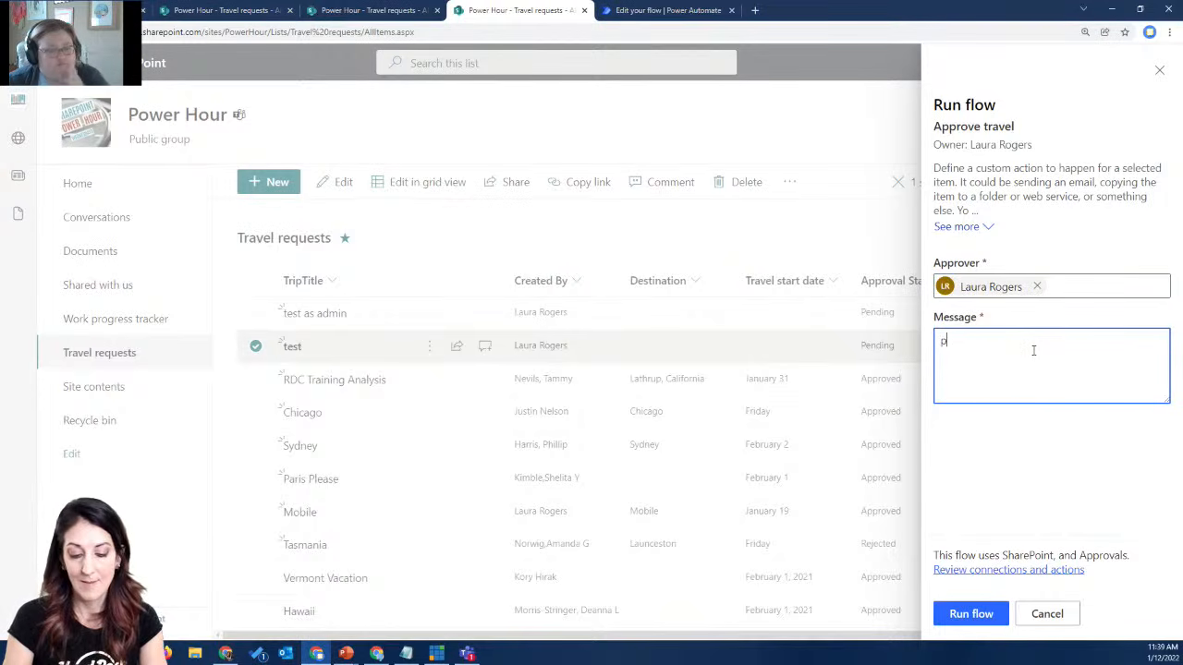
type("lease")
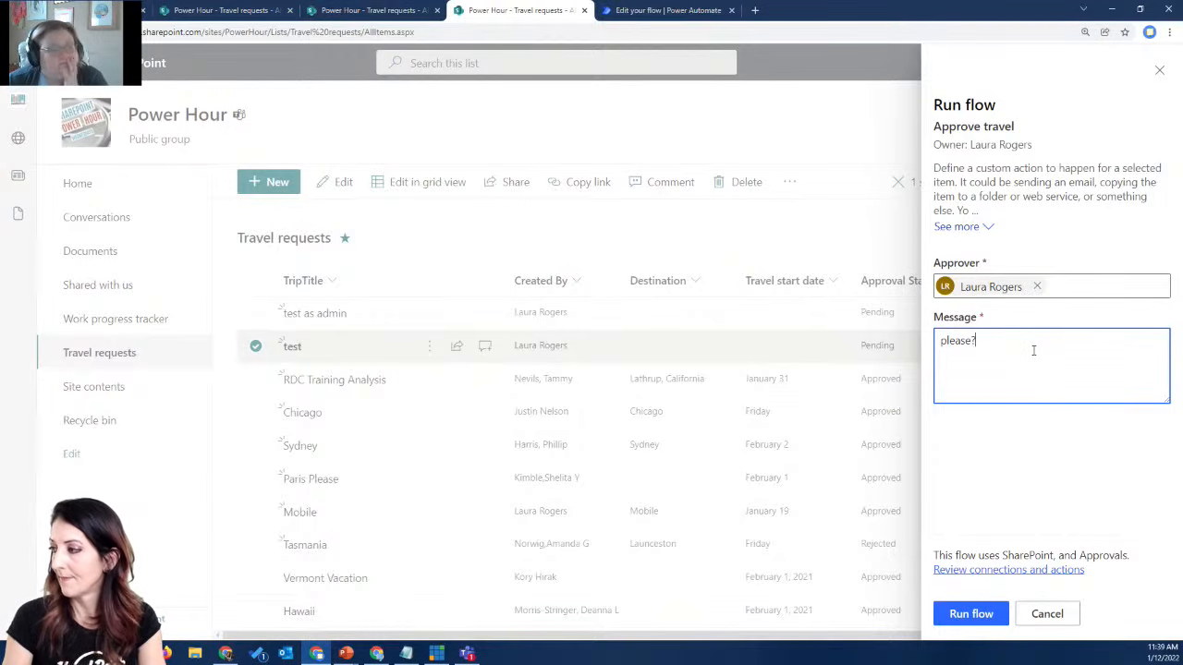
left_click(989, 615)
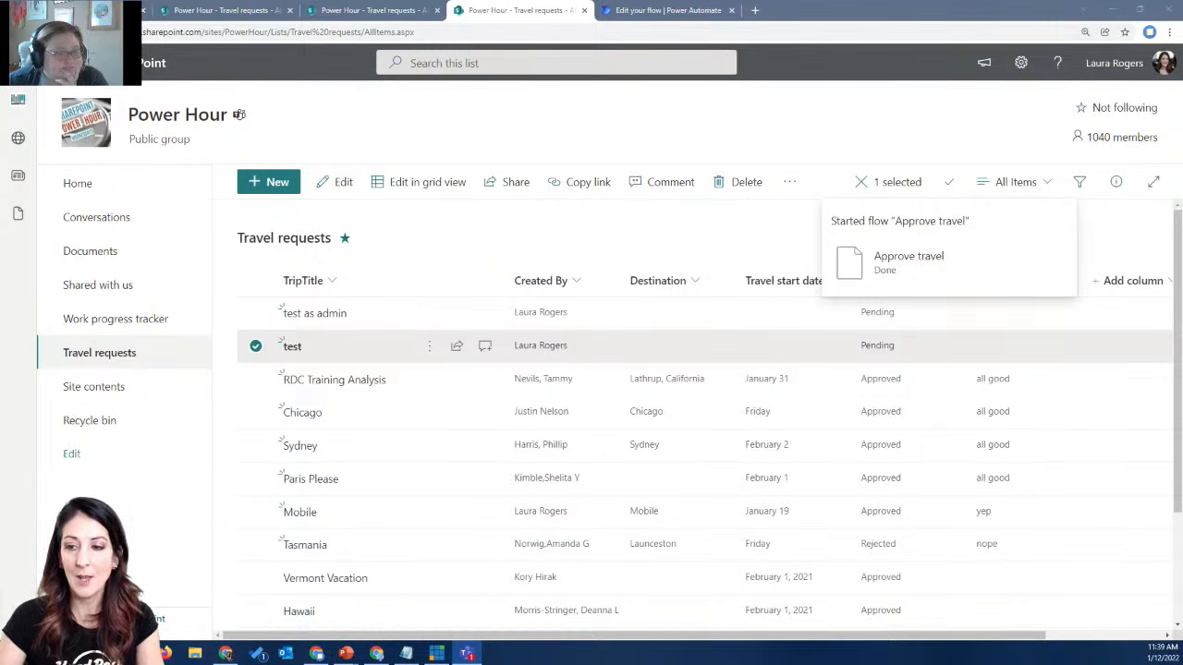
left_click_drag(0, 148, 724, 127)
- In maximized Teams, approve 'Approve test' with comment 'test', then go back to the flow's details
left_click(848, 131)
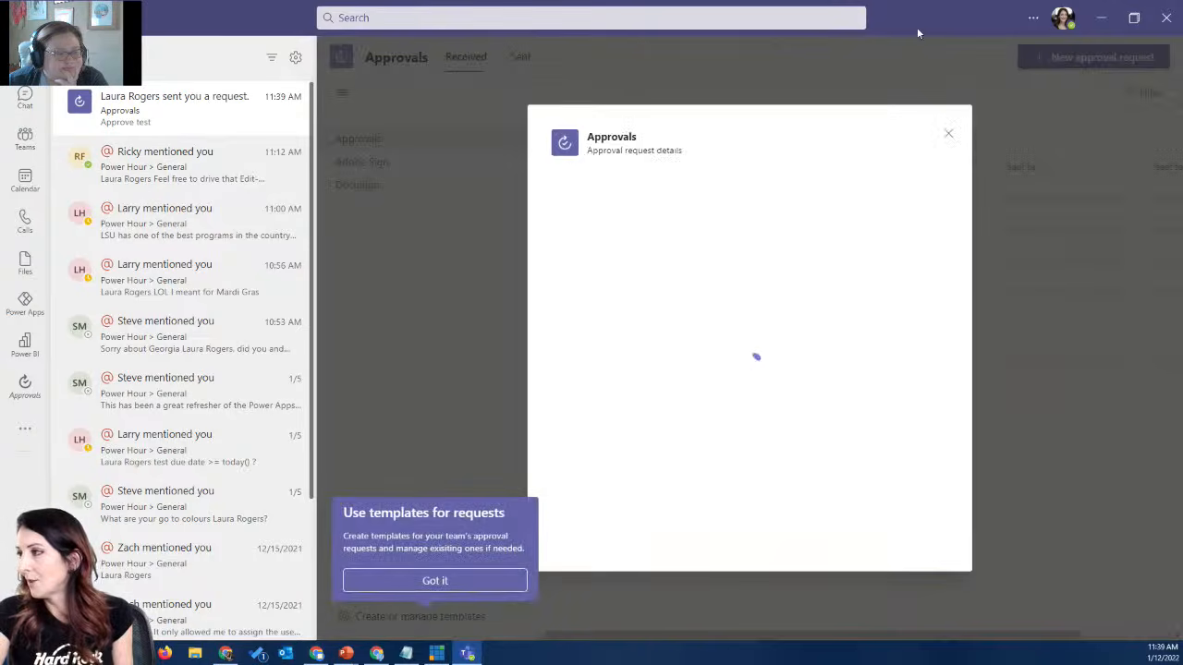
left_click(456, 580)
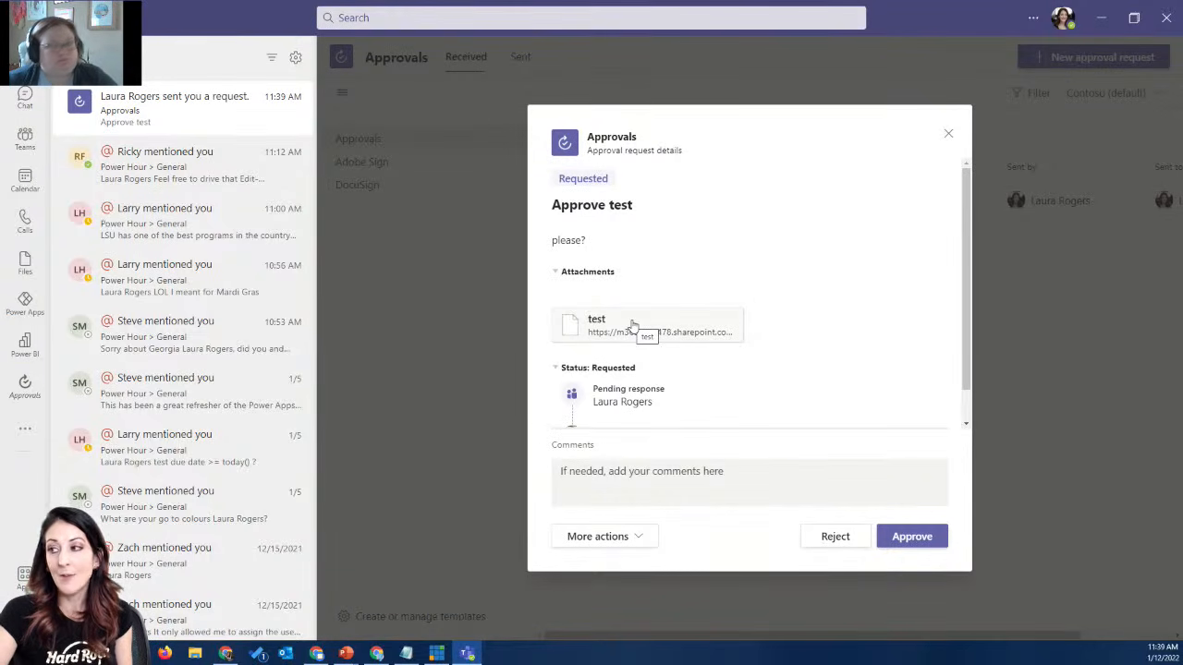
scroll(653, 321, "down", 1)
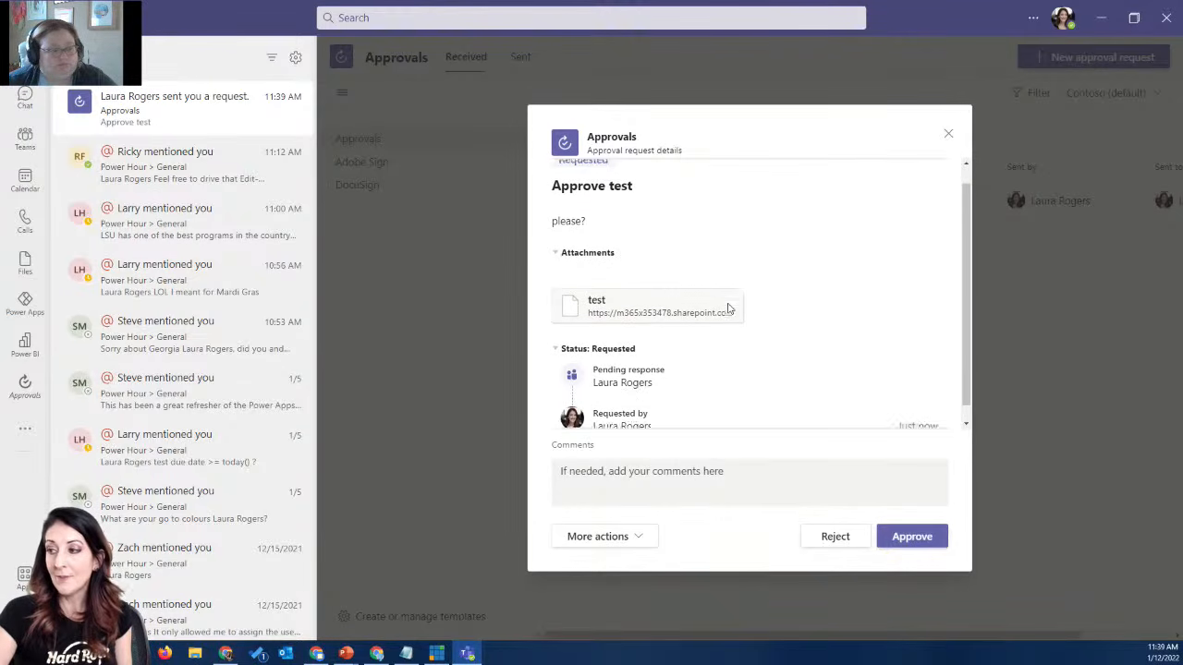
left_click(656, 472)
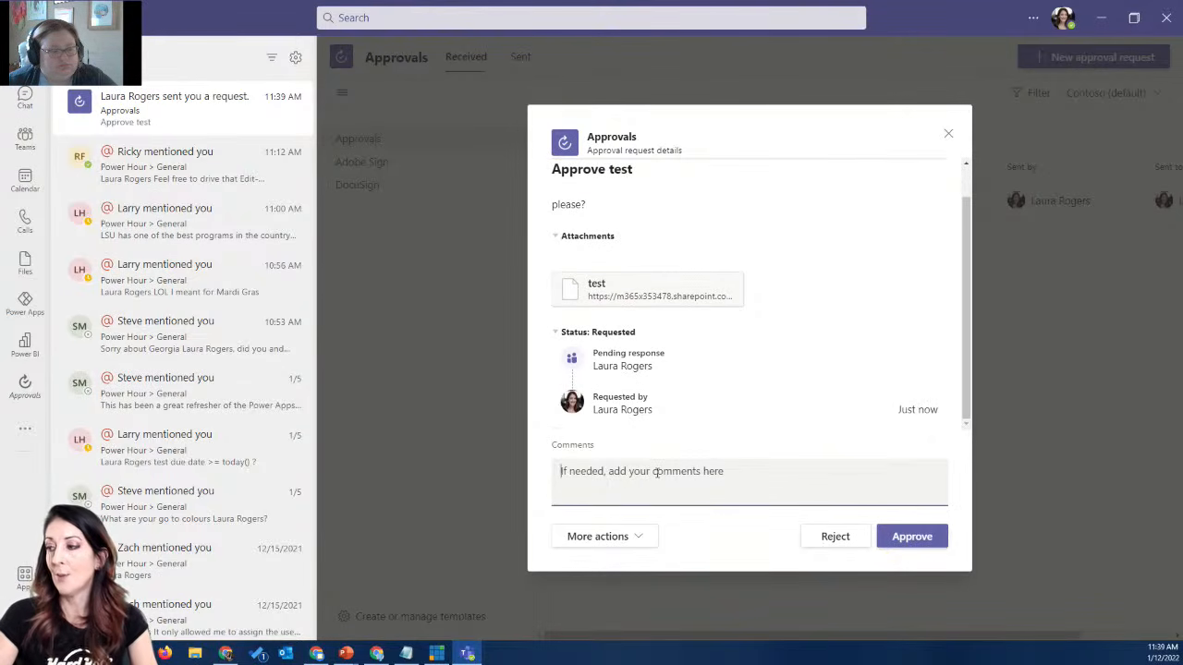
type("test")
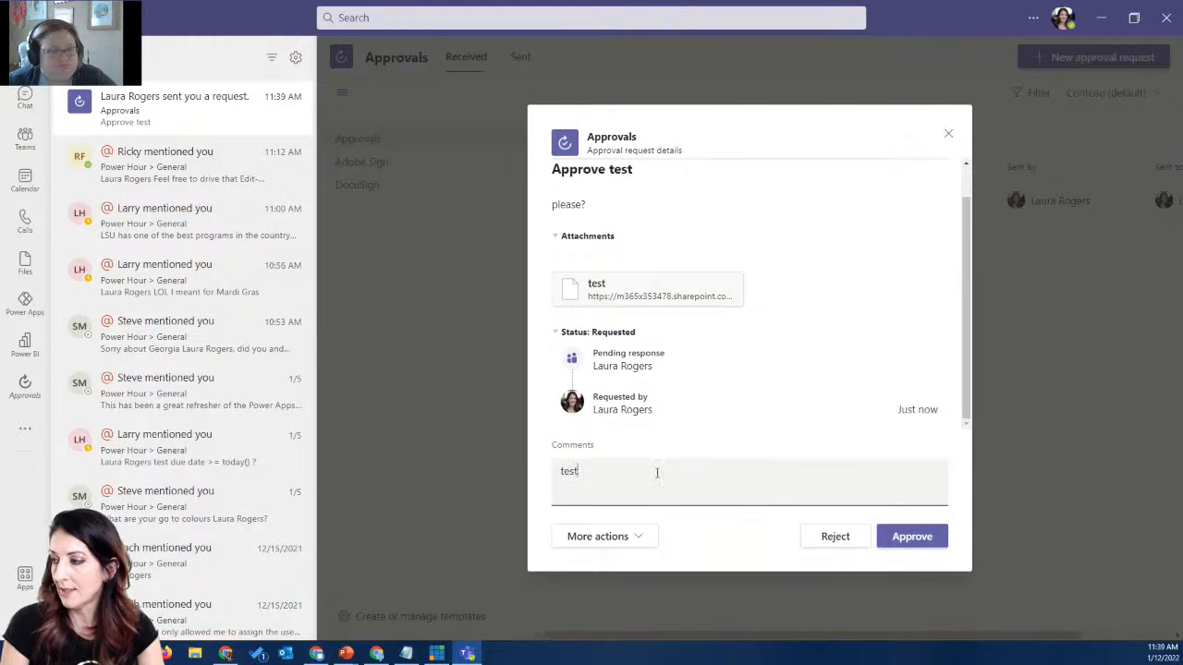
left_click(936, 538)
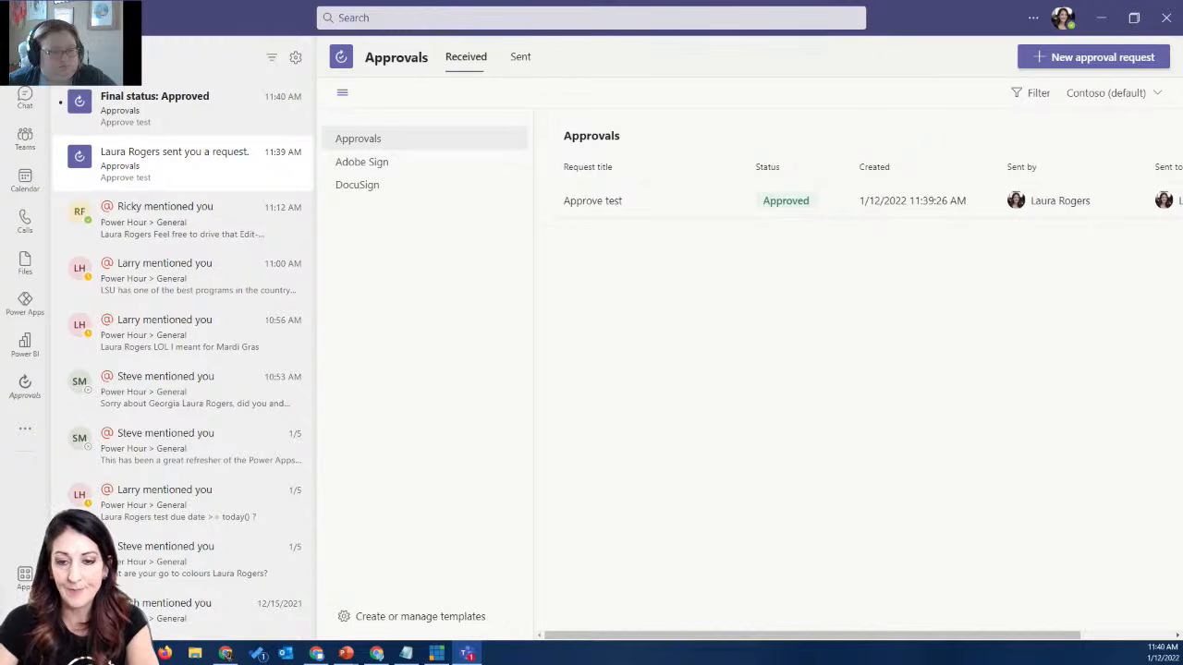
key("alt+Tab")
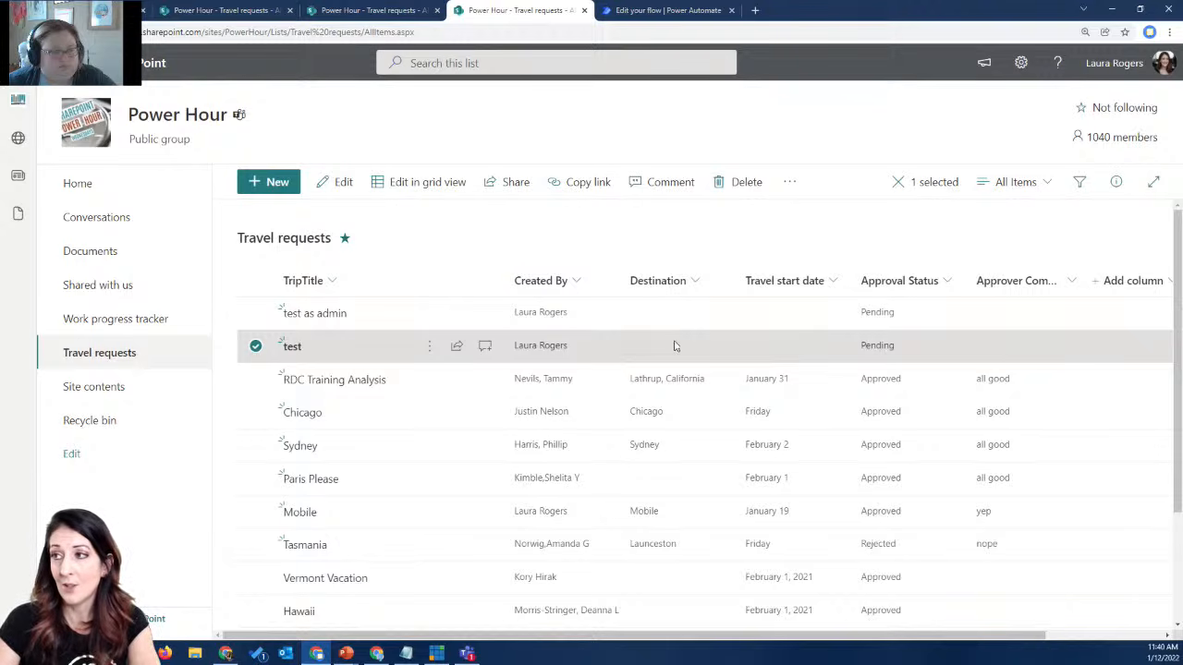
left_click(665, 11)
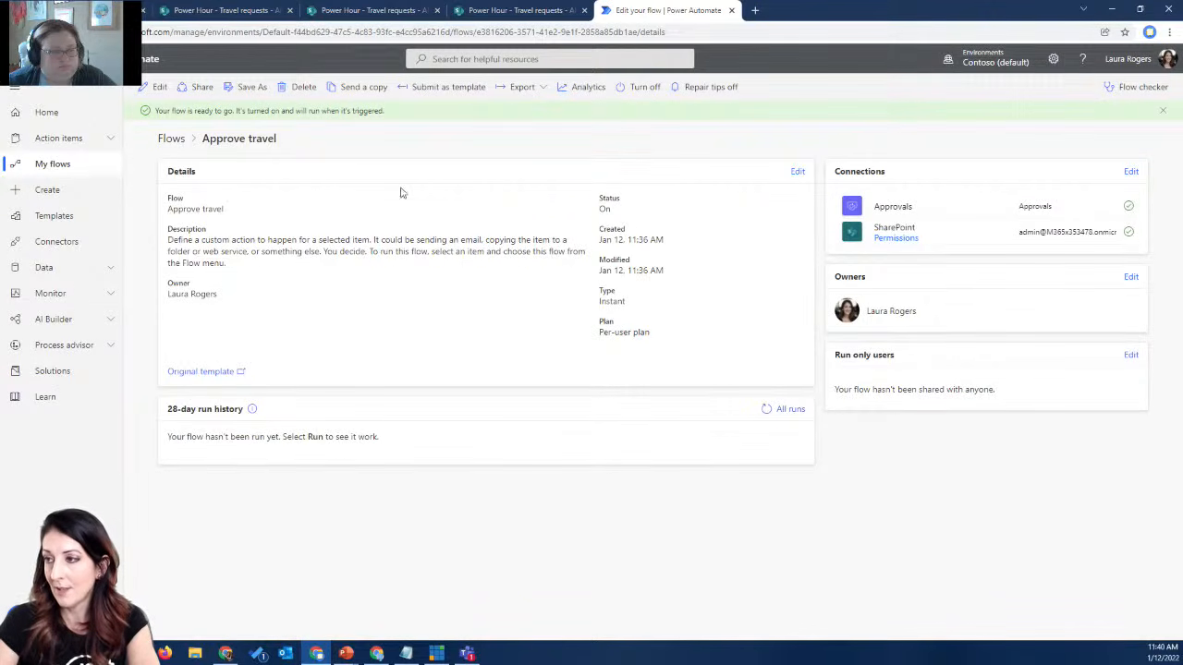
- Open the latest Approve travel run and inspect the SUBMIT and final approval-status steps' details
left_click(767, 409)
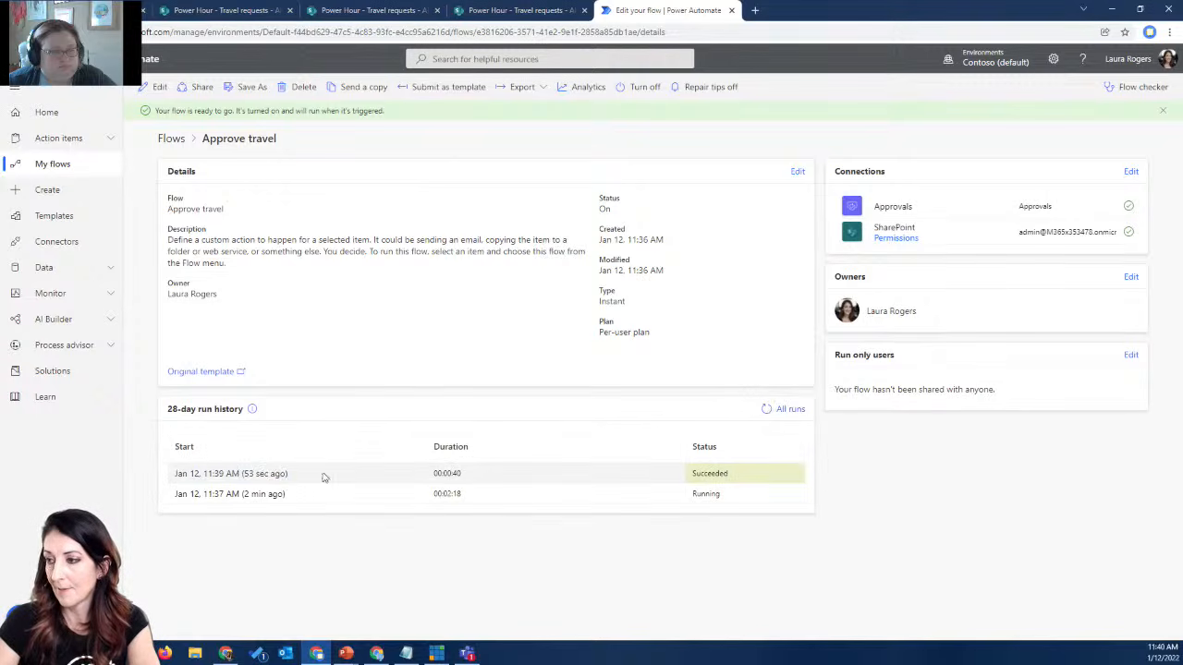
left_click(264, 475)
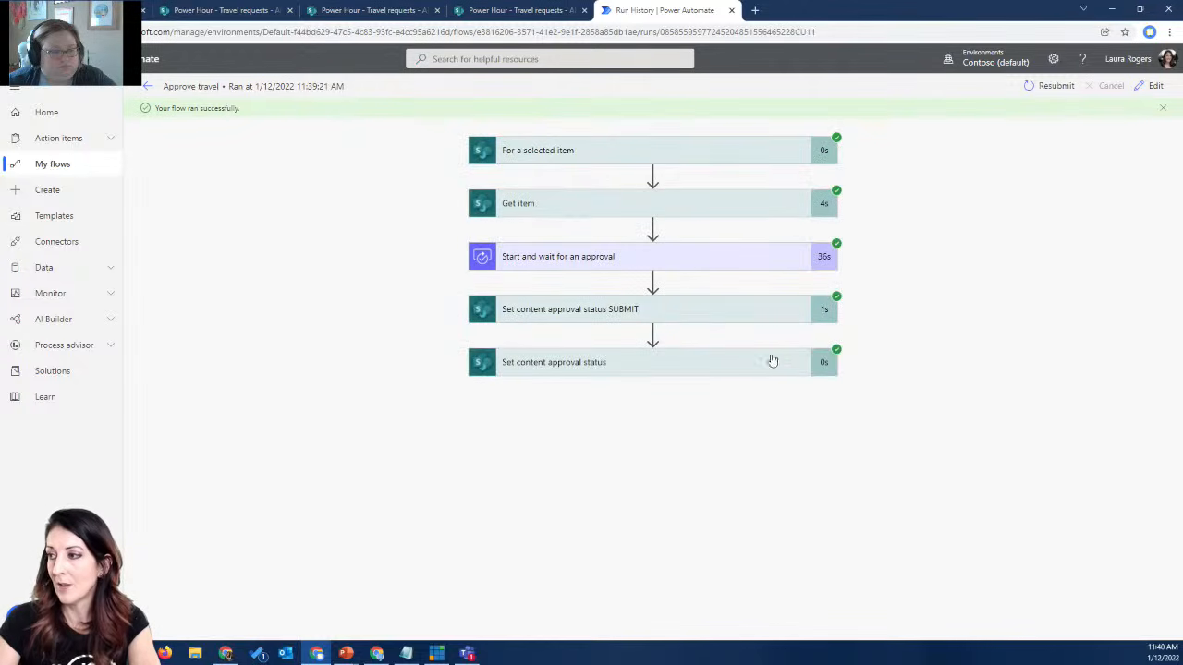
left_click(813, 311)
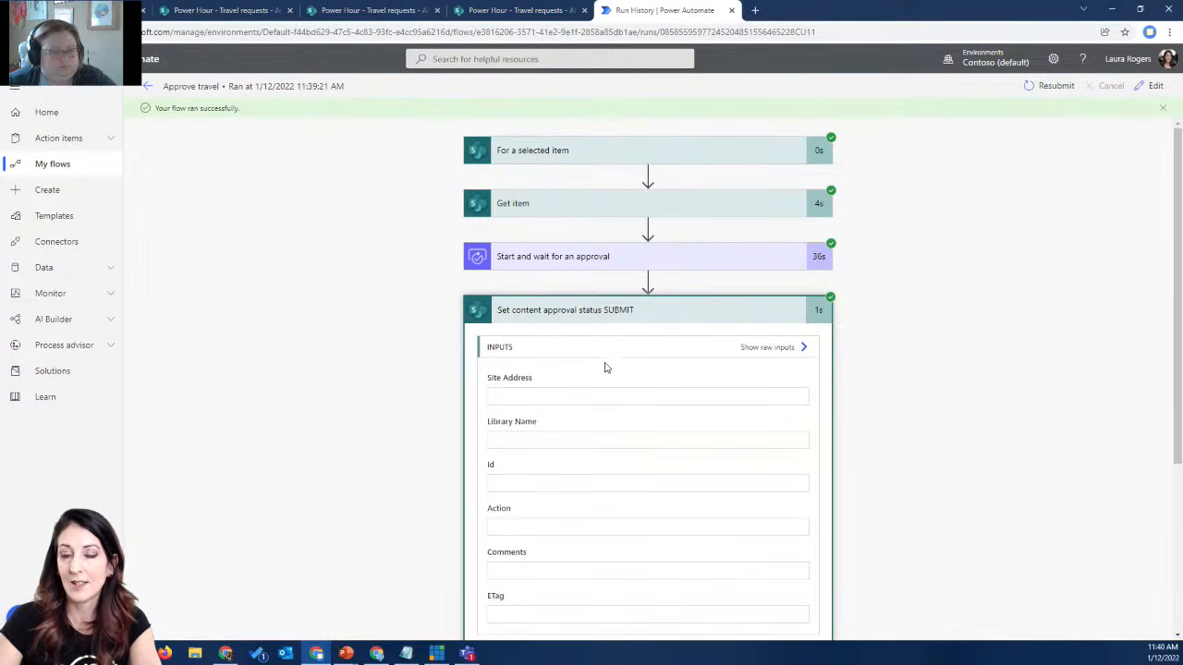
scroll(637, 395, "down", 3)
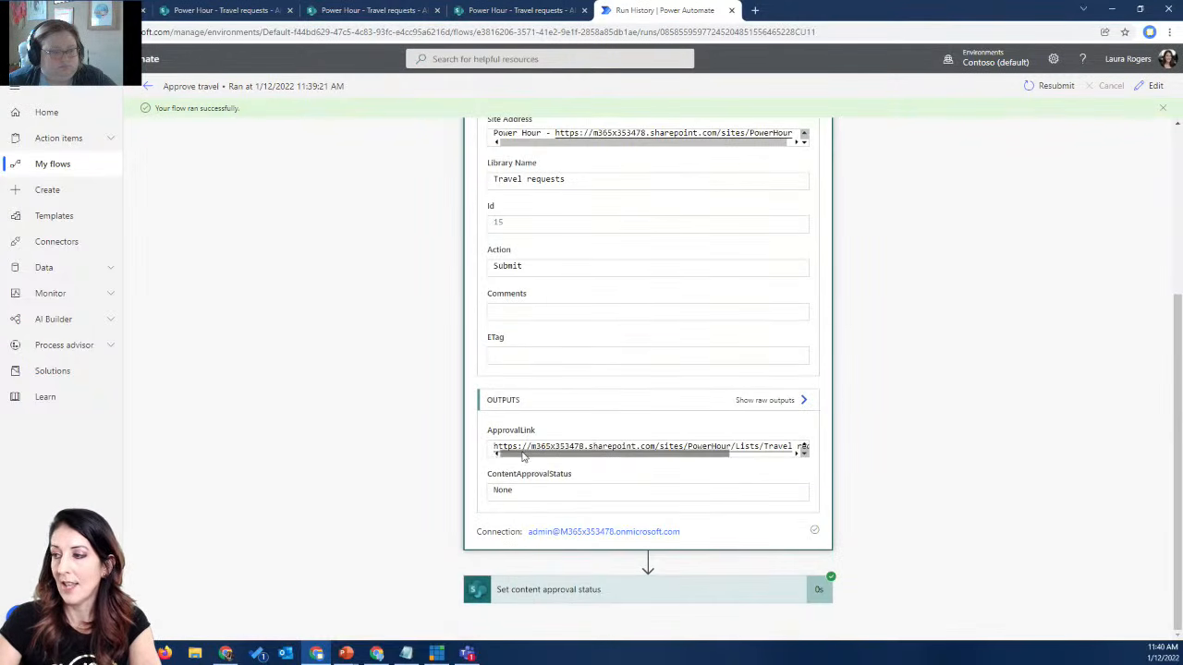
left_click(547, 591)
scroll(618, 472, "down", 4)
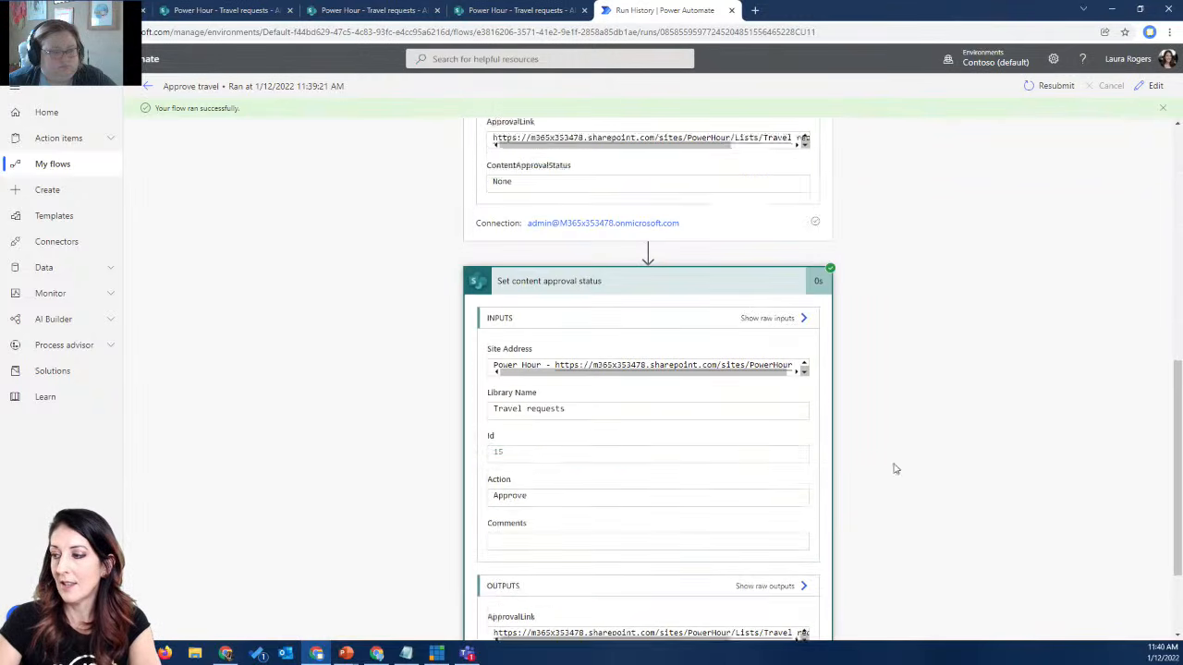
scroll(564, 420, "down", 2)
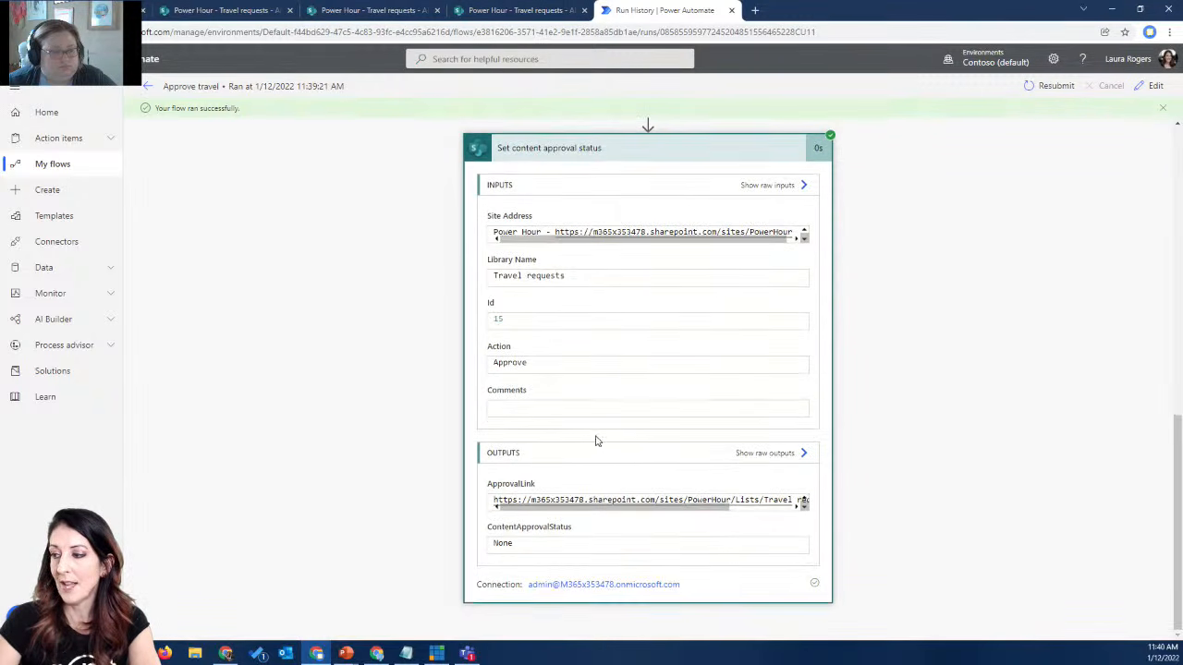
left_click(531, 11)
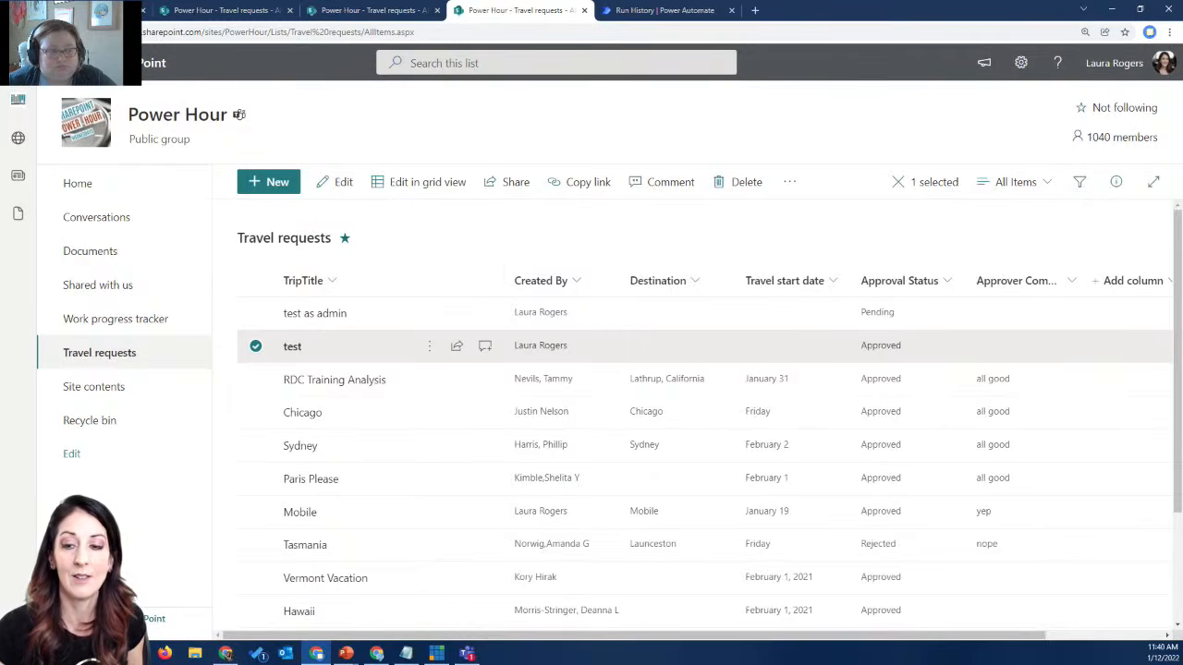
key("alt+Tab")
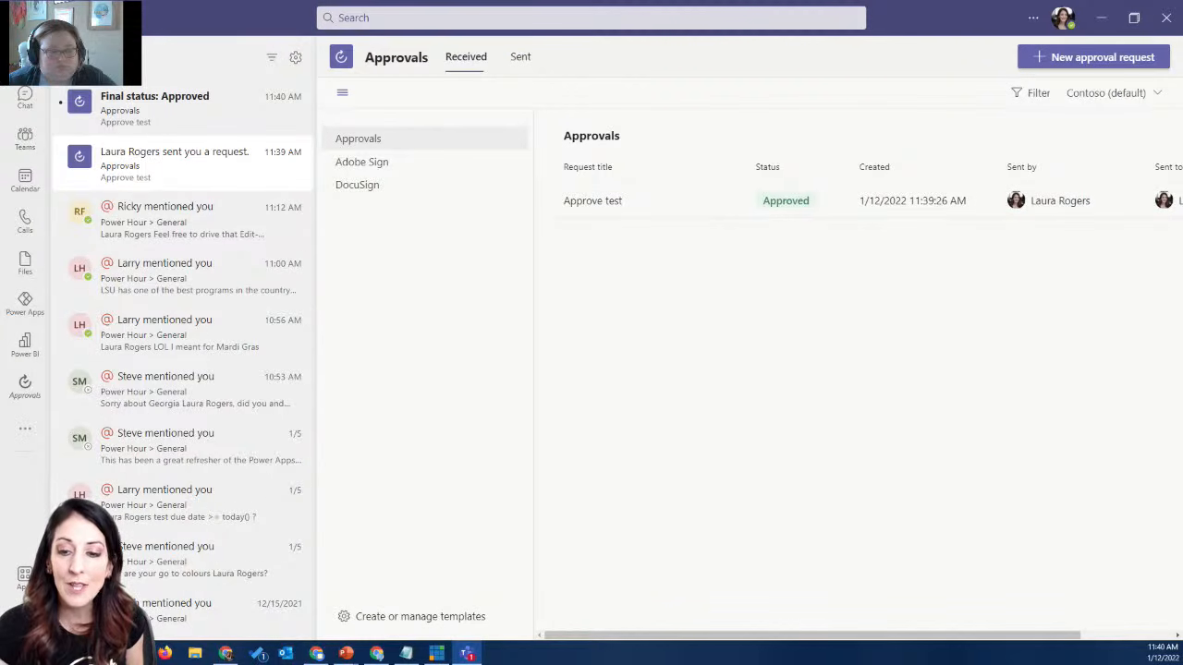
left_click(25, 98)
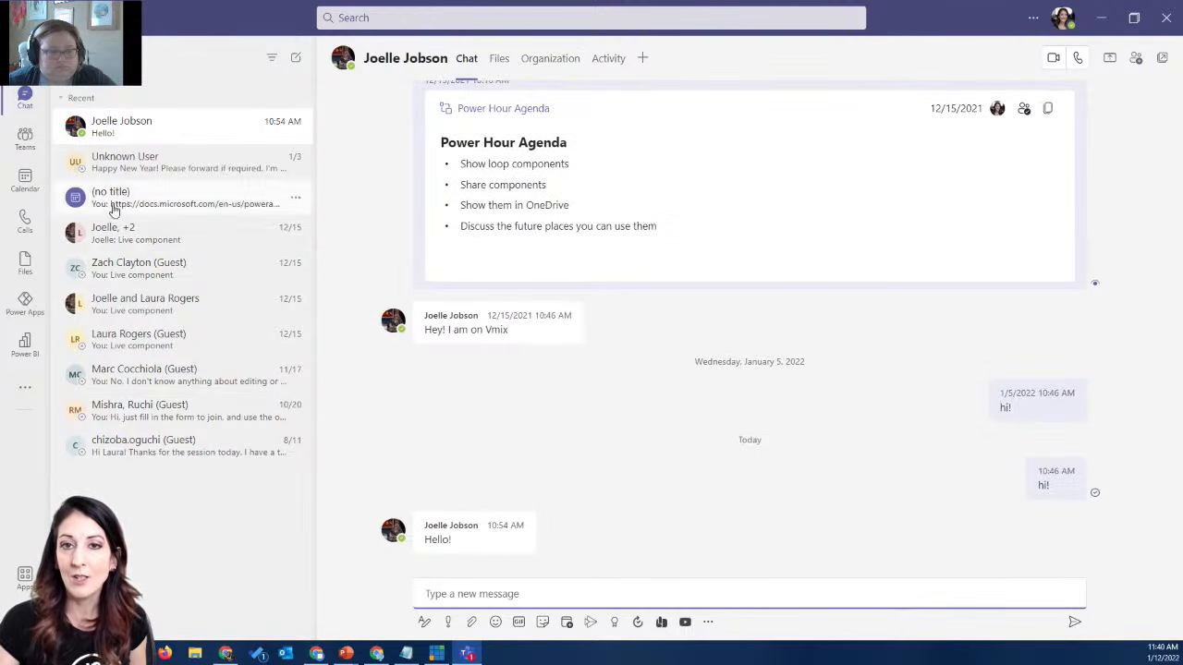
left_click(28, 143)
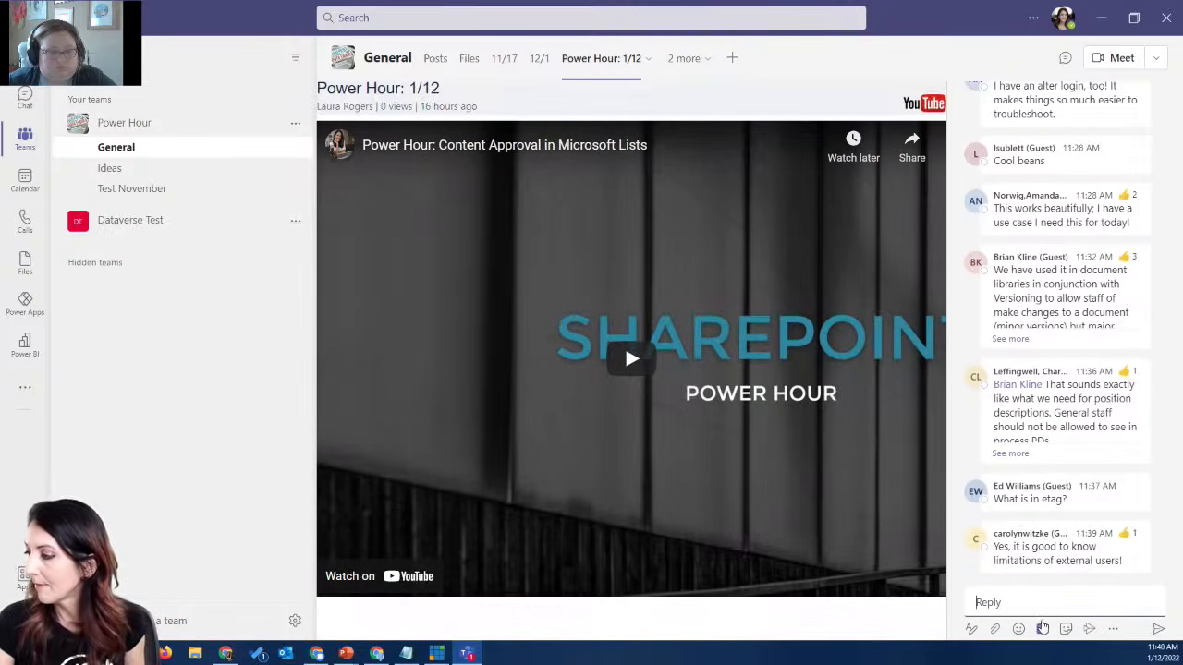
left_click(1044, 602)
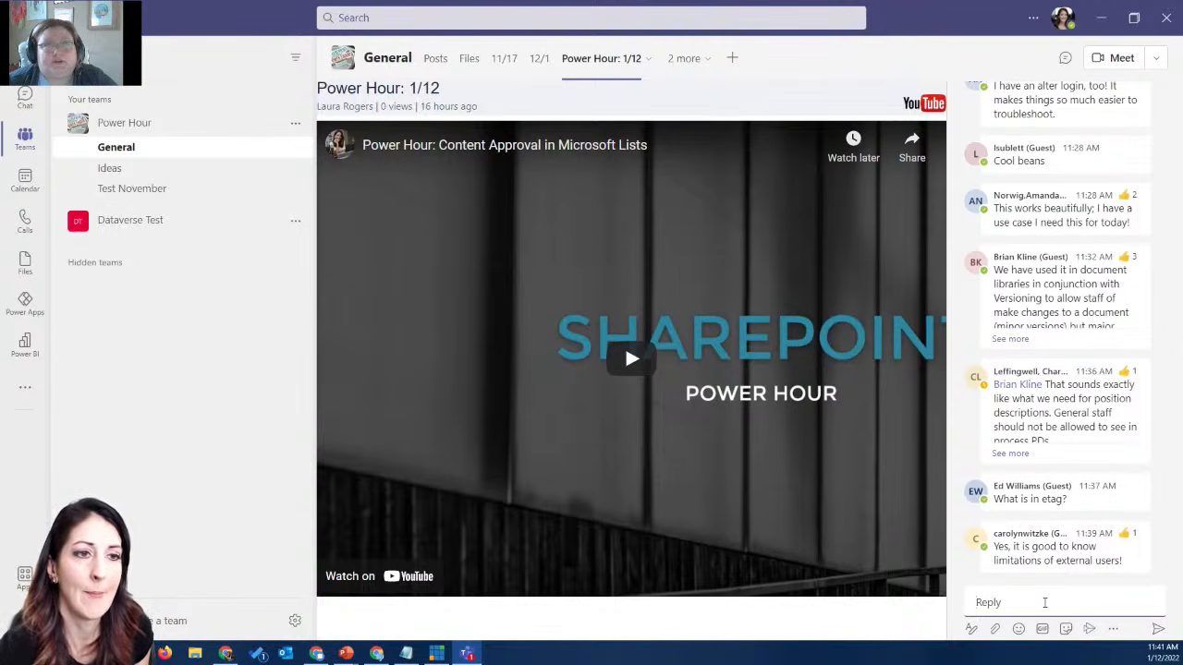
left_click(1044, 602)
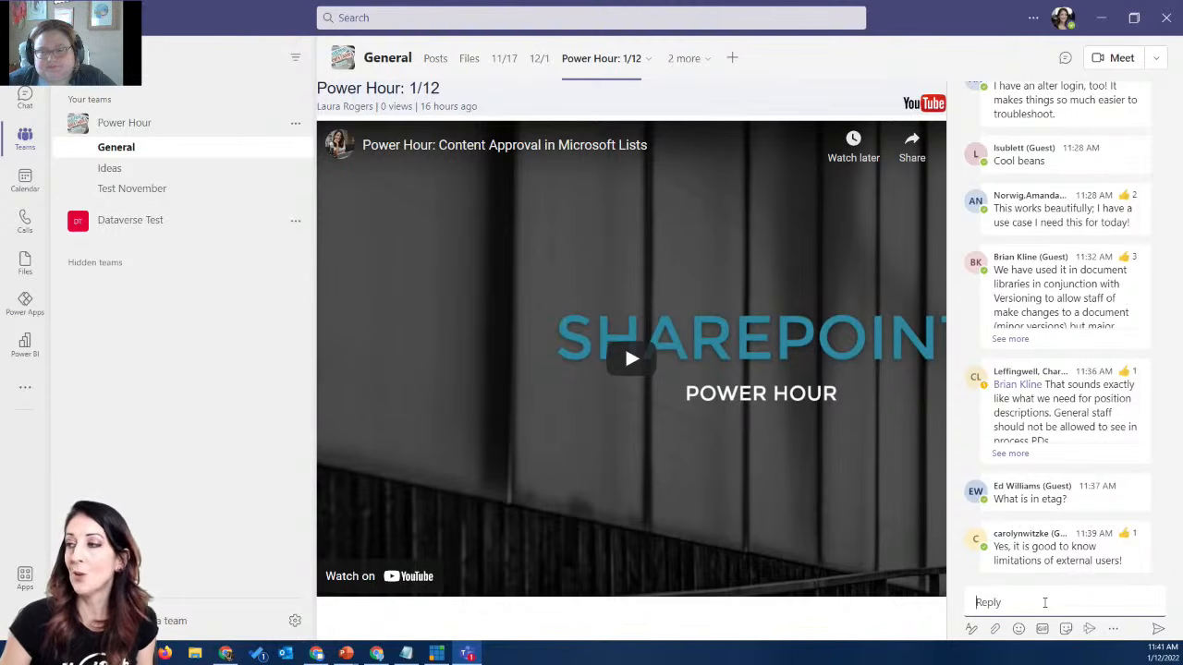
left_click(1100, 18)
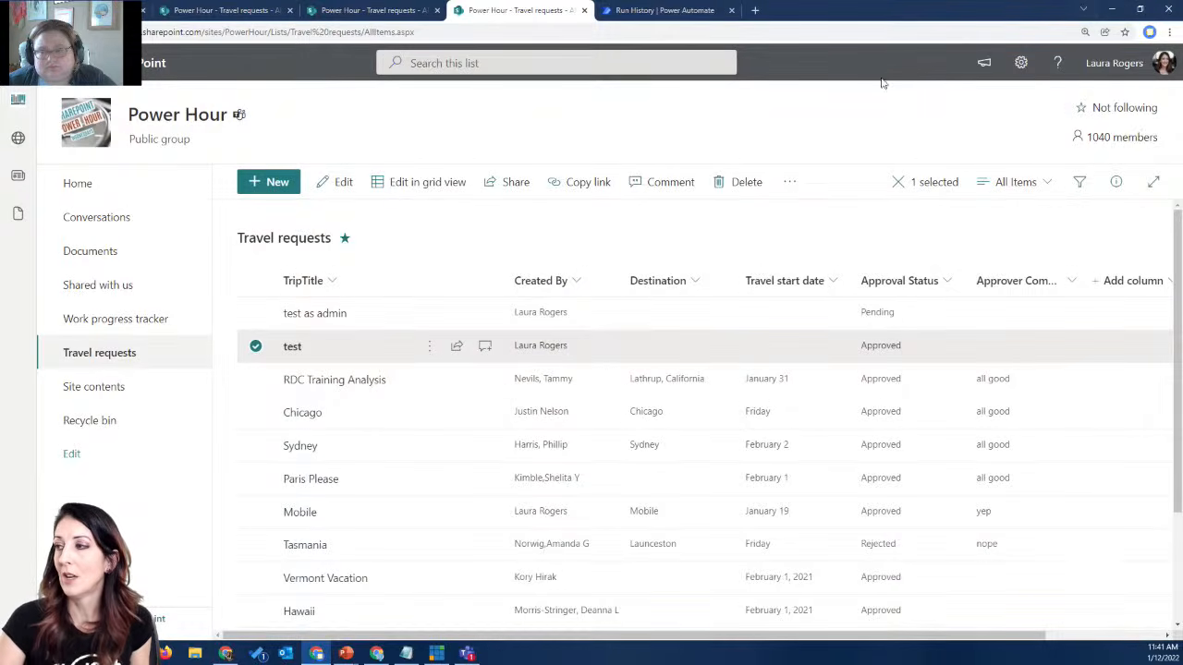
- Collapse the SUBMIT card, then expand and collapse the final 'Set content approval status' card
left_click(663, 10)
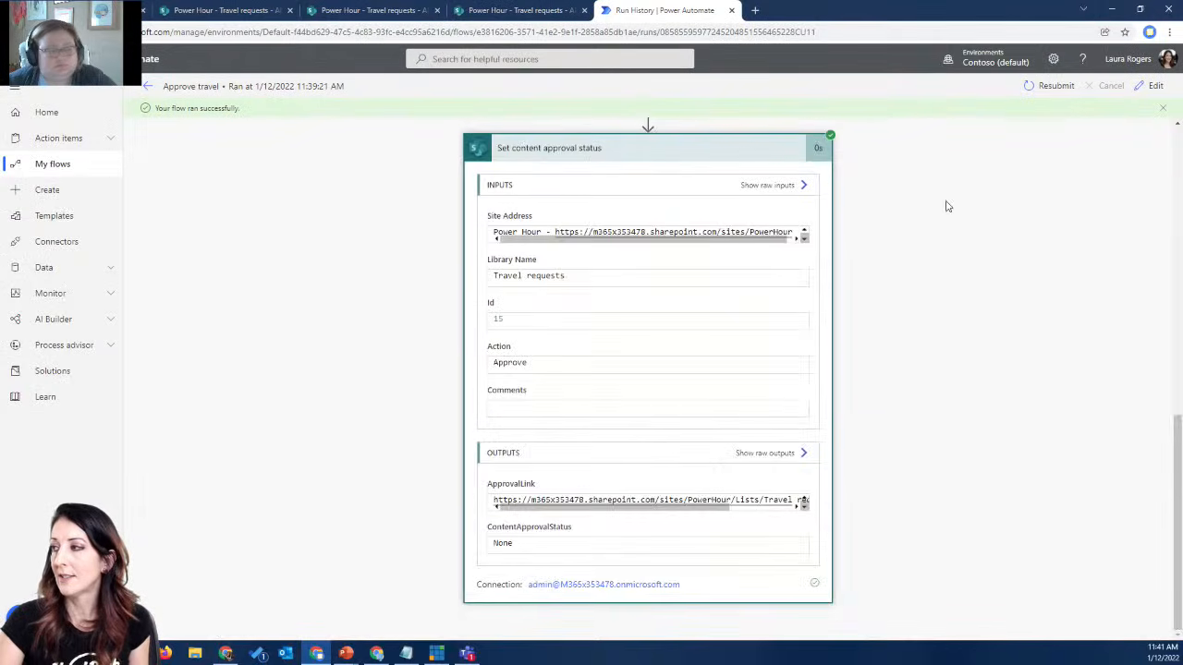
scroll(702, 307, "up", 10)
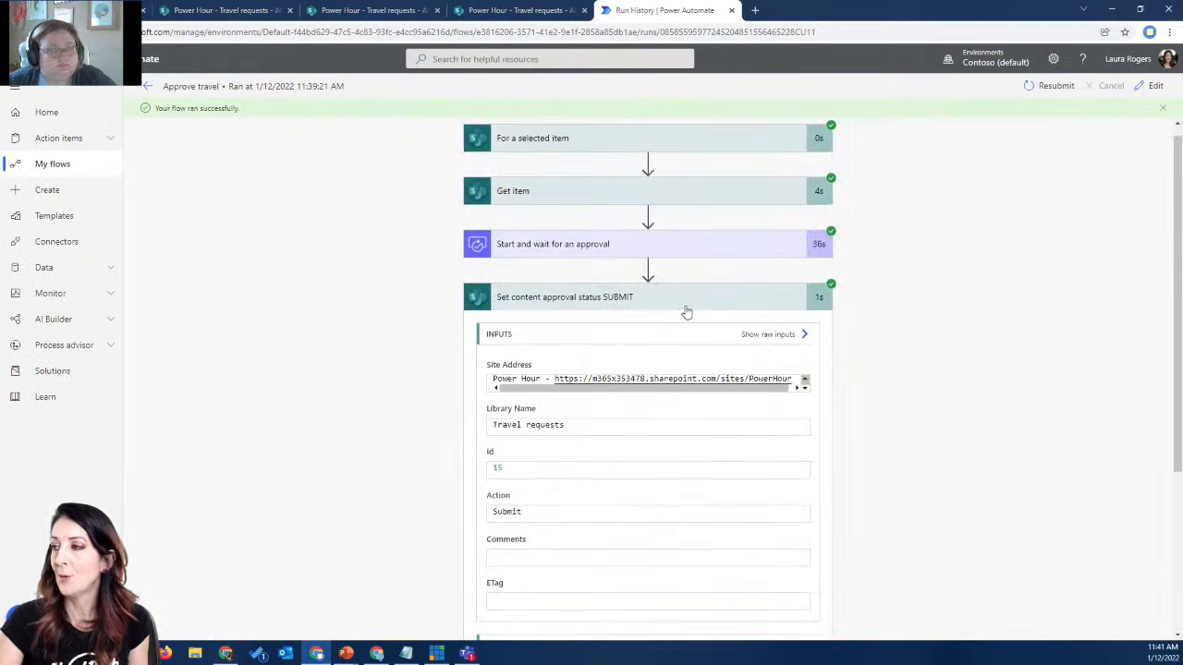
left_click(681, 302)
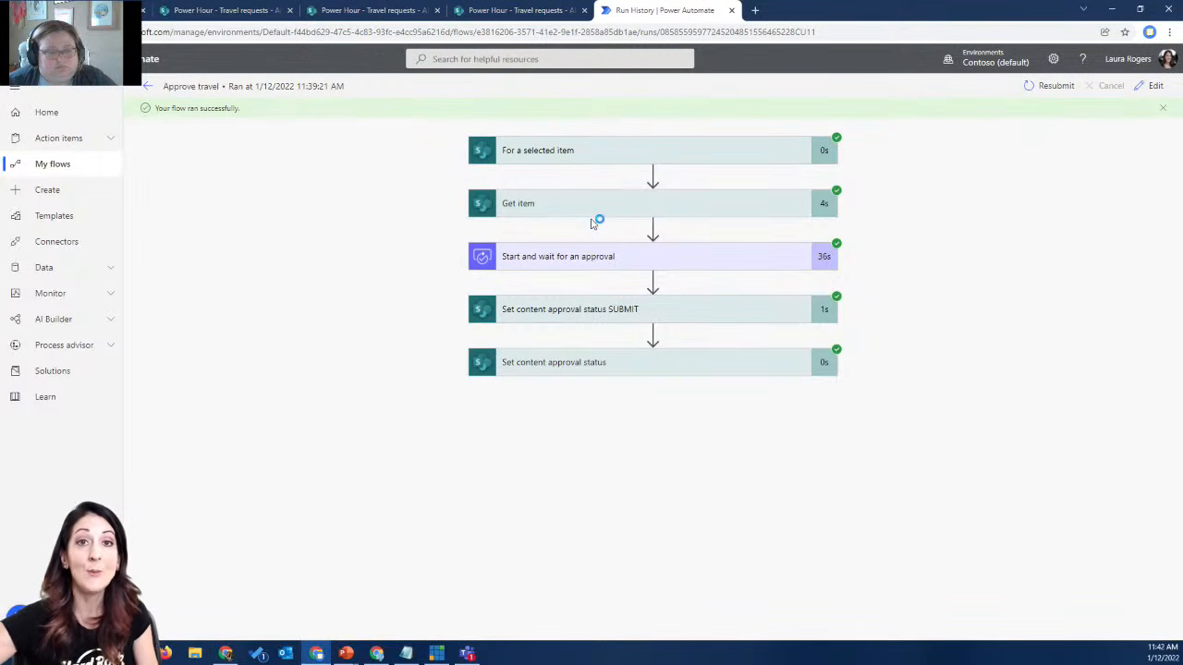
left_click(585, 373)
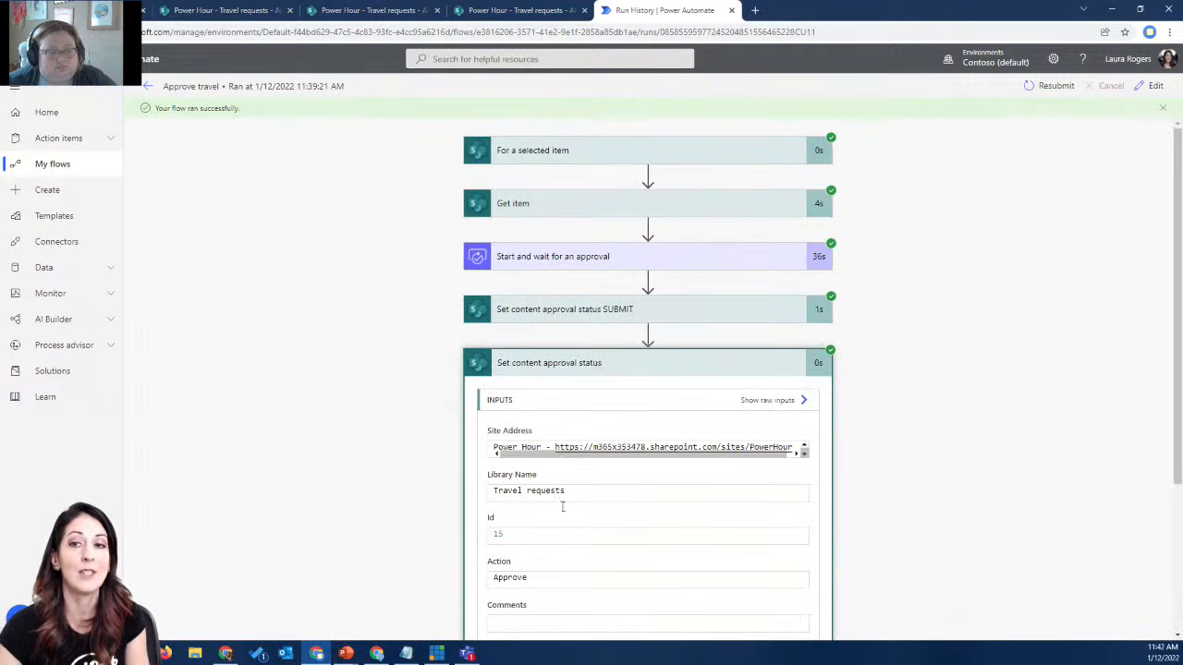
left_click(555, 364)
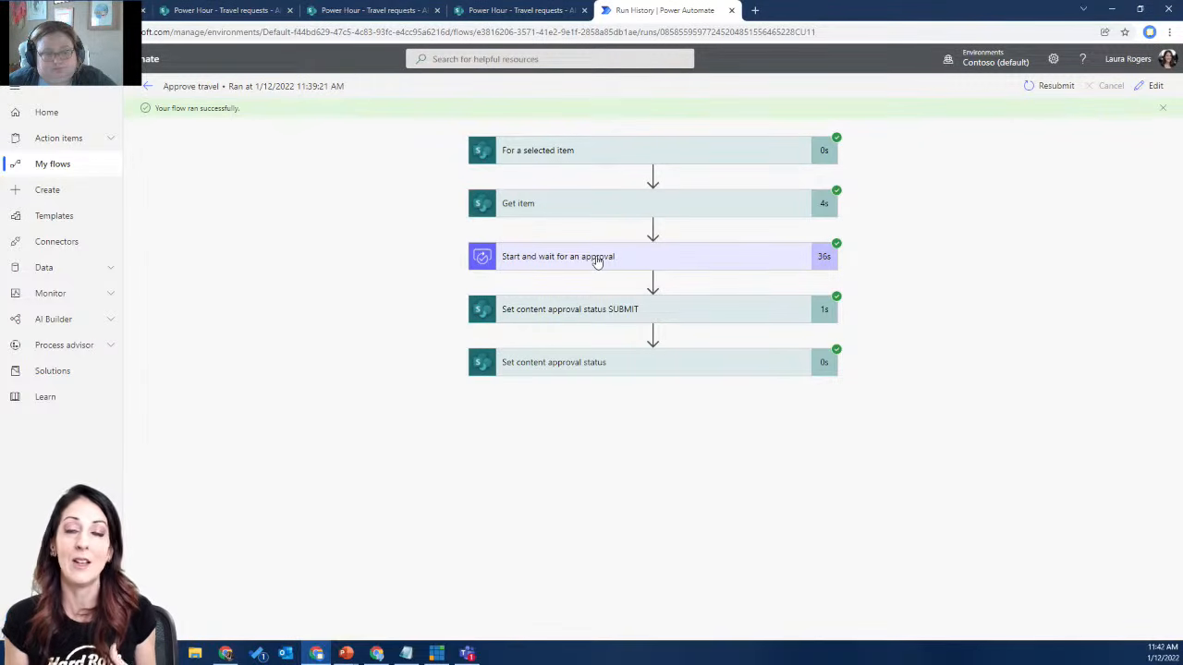
- Insert an Initialize variable action after the trigger defining String variable varComments
left_click(1151, 86)
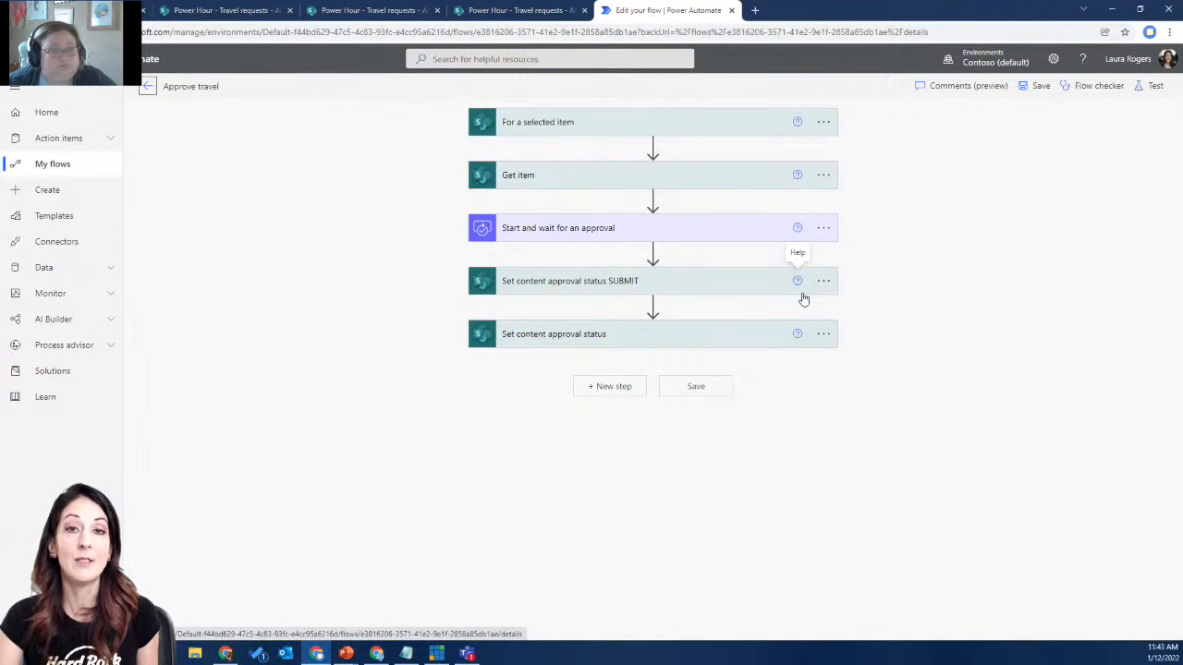
mouse_move(652, 255)
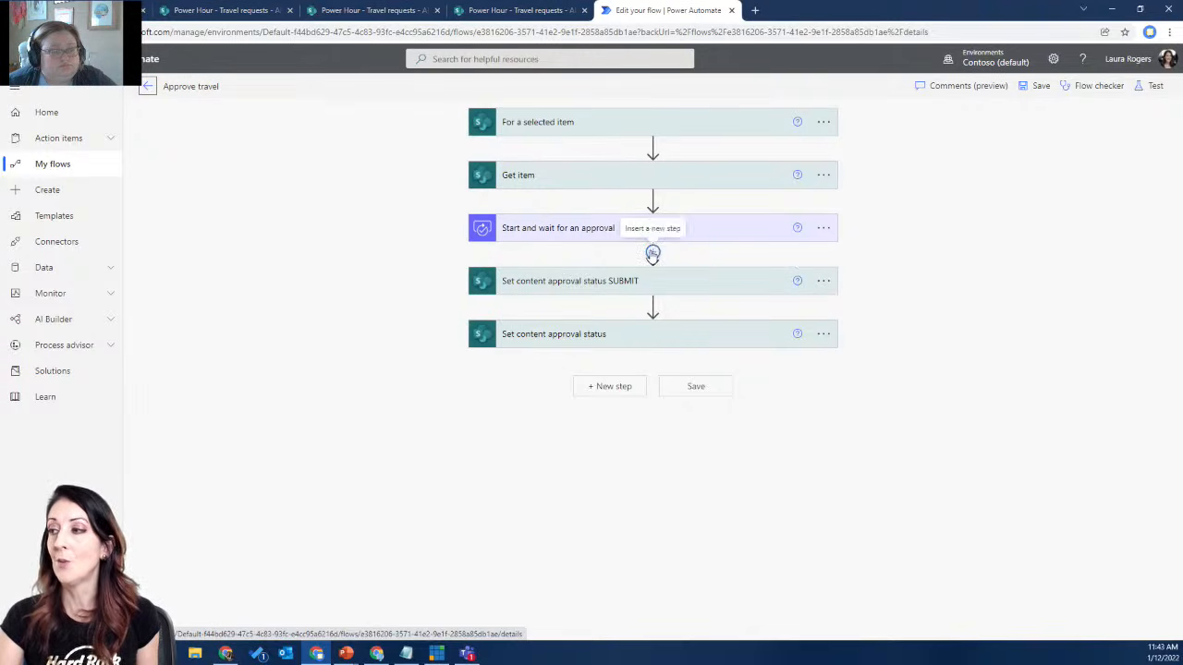
left_click(652, 145)
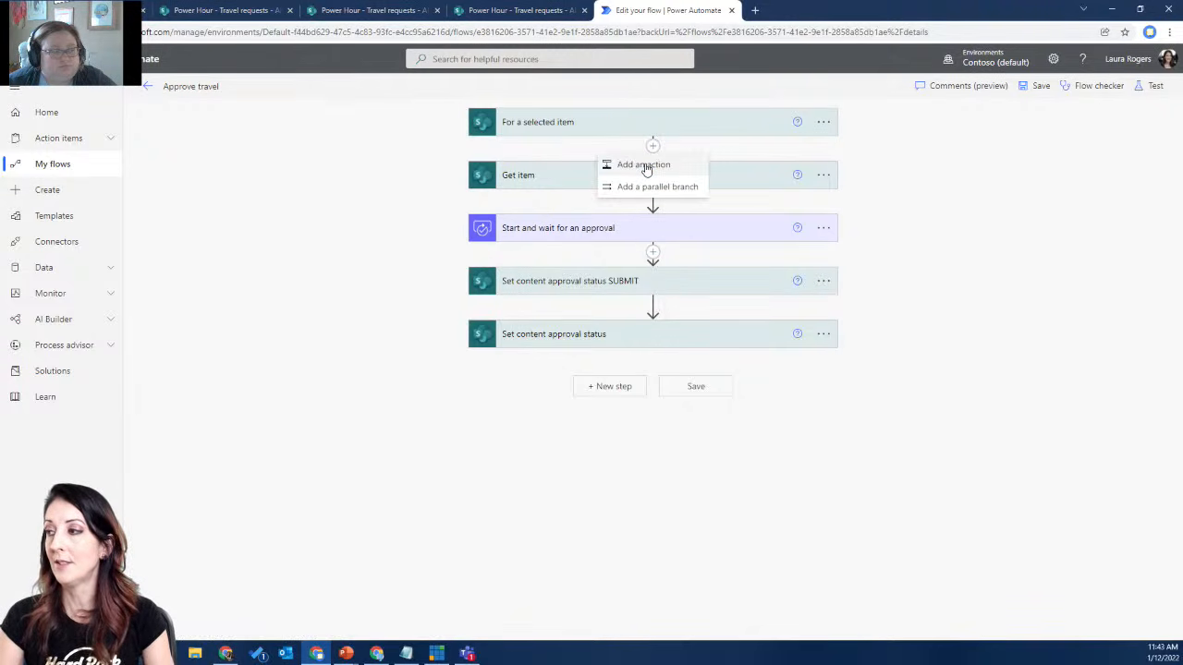
left_click(644, 166)
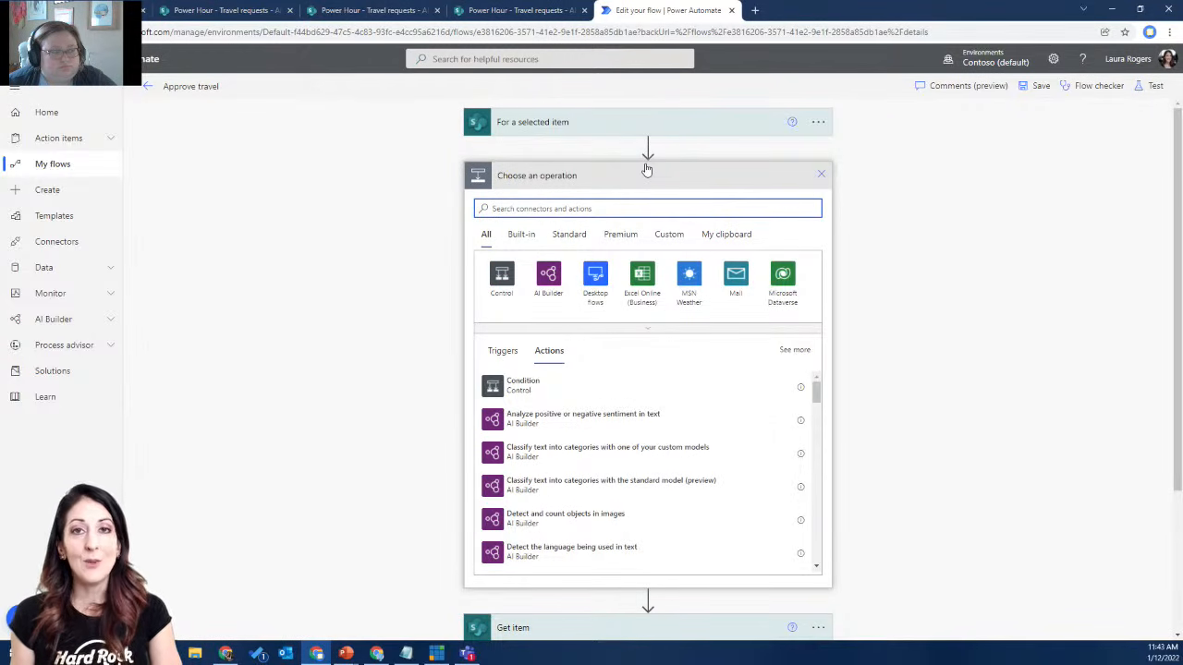
type("vari")
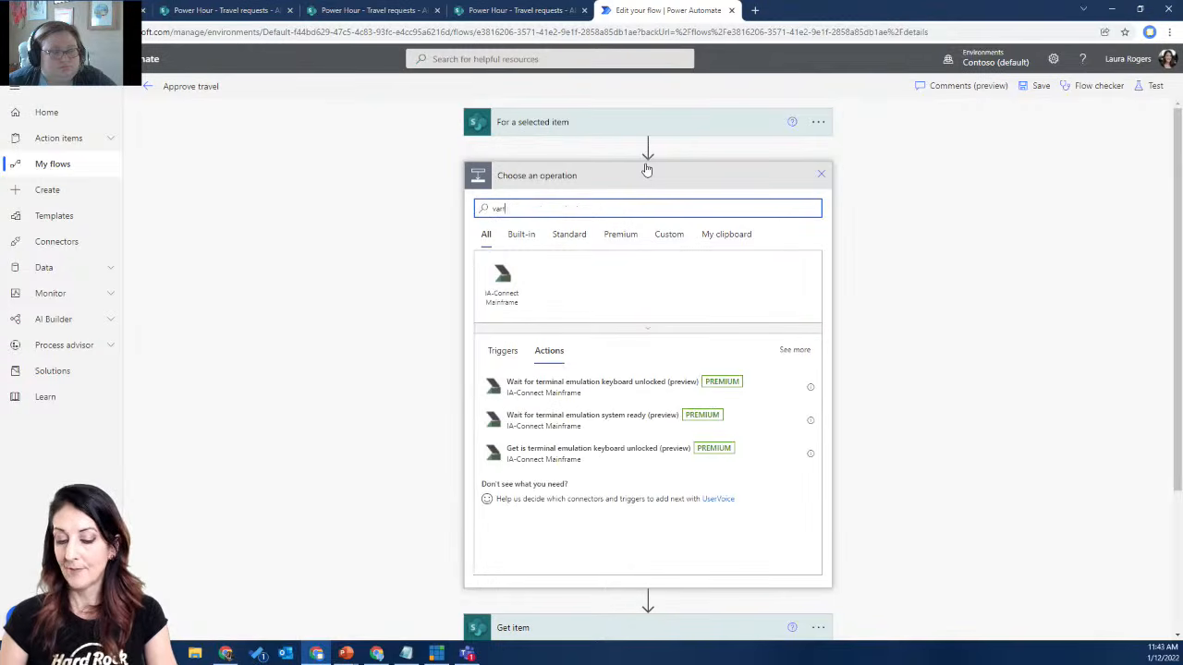
key("BackSpace")
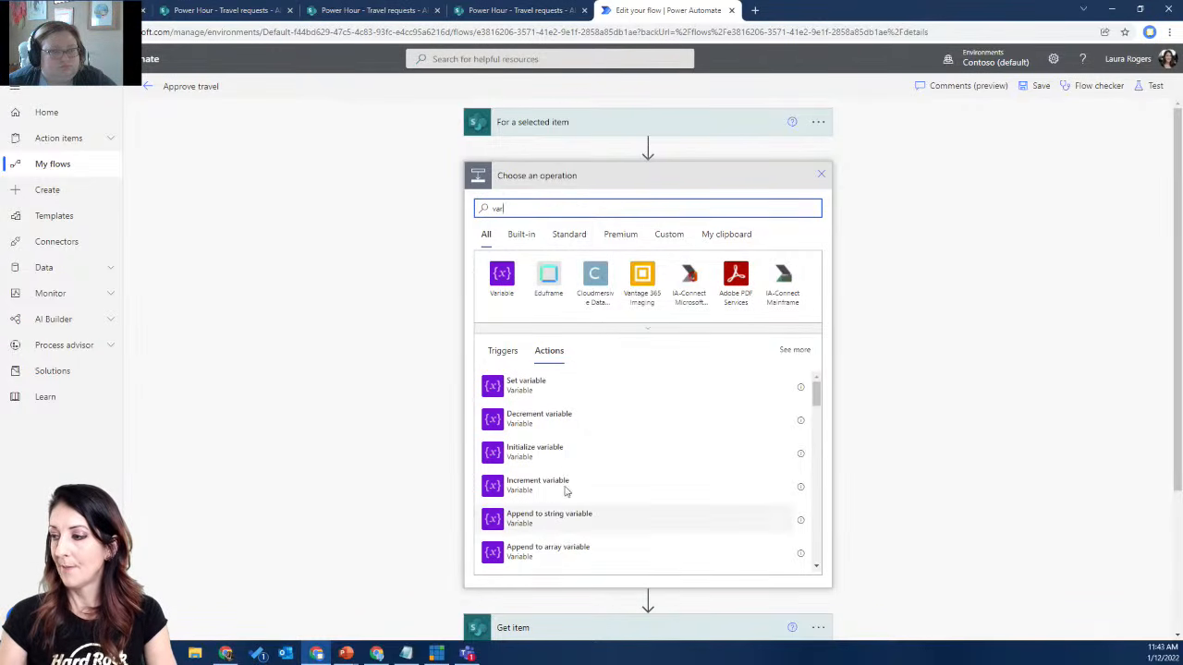
left_click(560, 454)
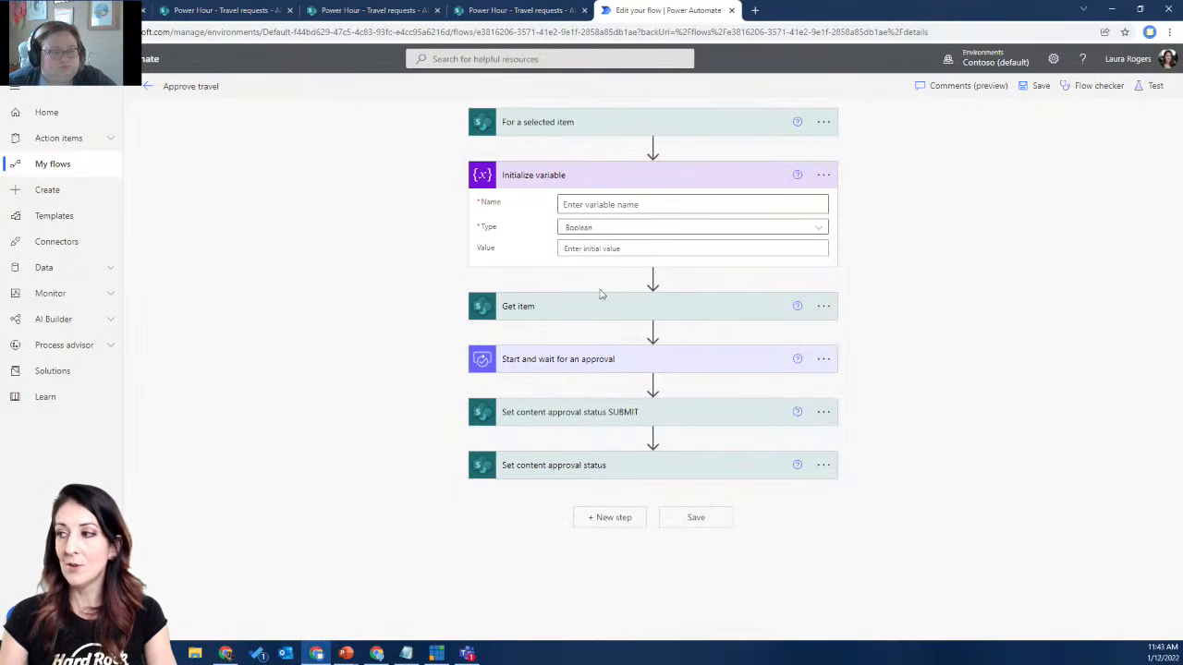
left_click(611, 204)
type("varComments")
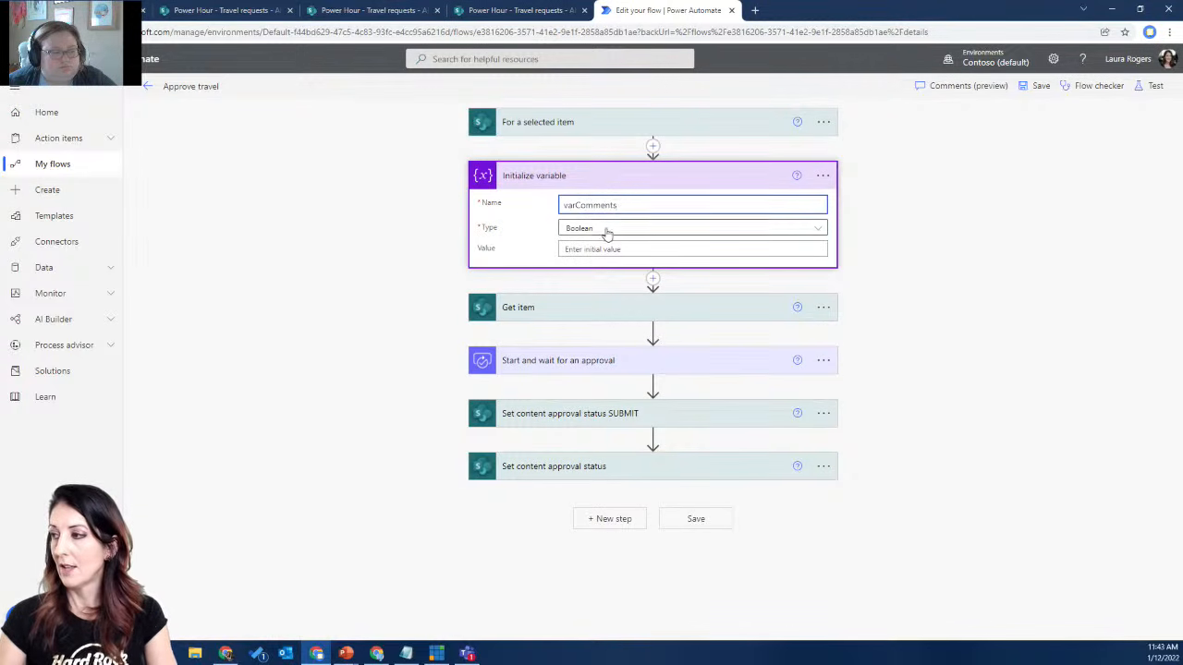
left_click(606, 232)
left_click(604, 312)
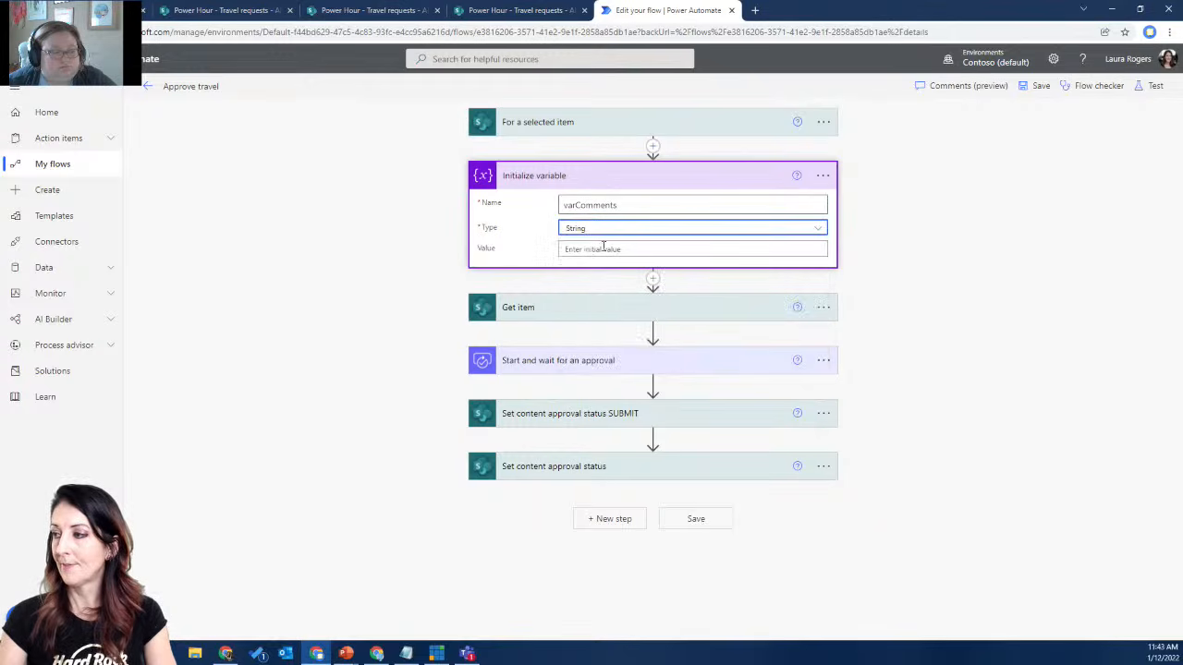
- Retitle the variable step 'Initialize variable for comments'
left_click(822, 176)
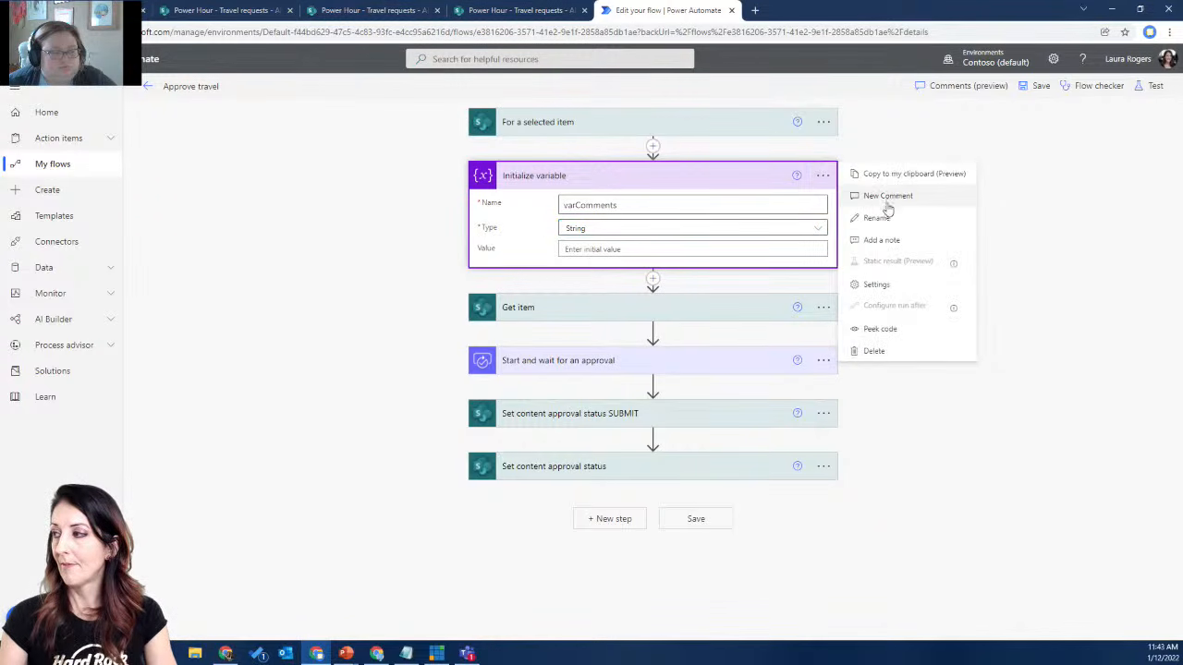
left_click(887, 216)
left_click(648, 175)
type("for comments")
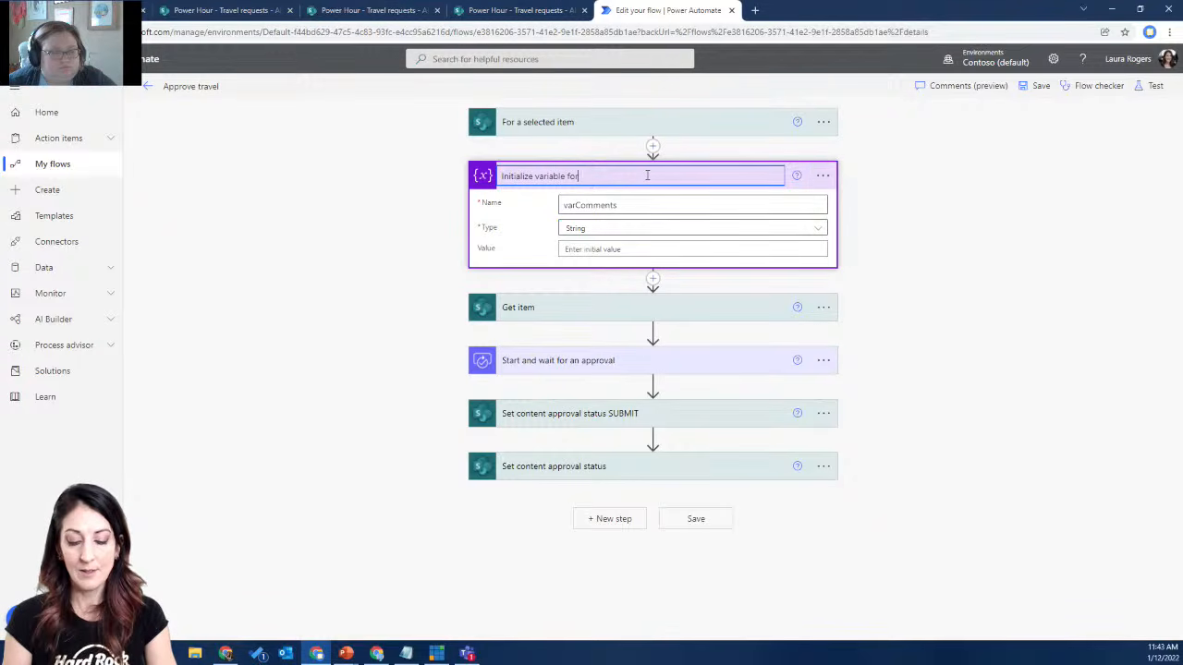
key("Return")
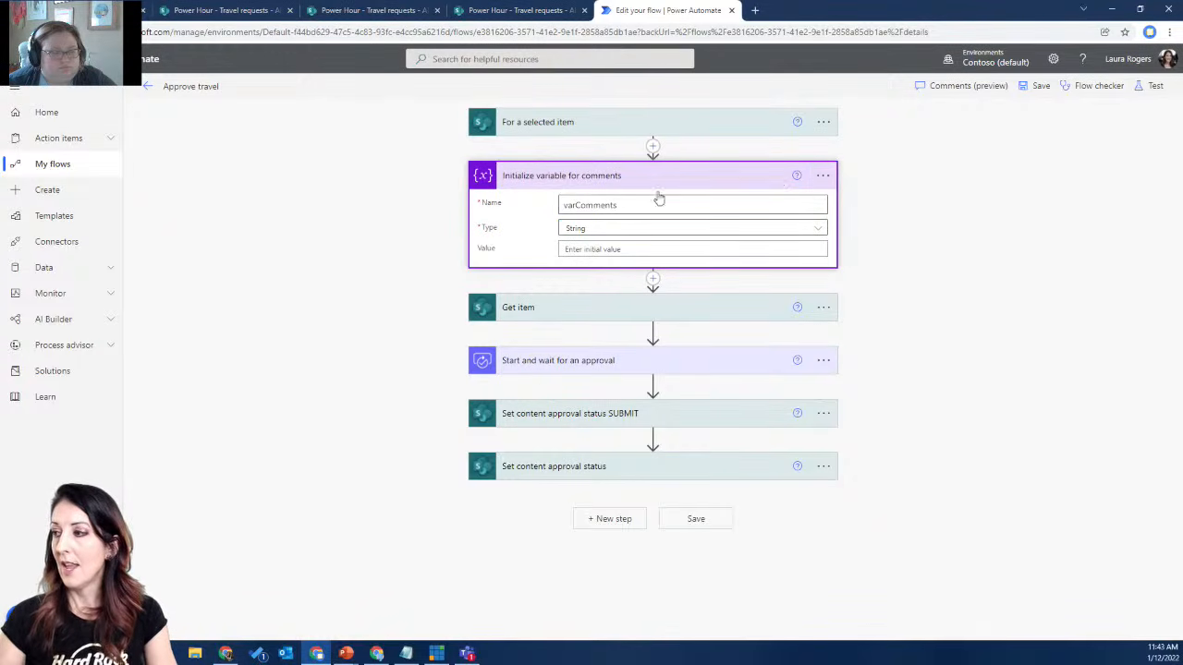
- Start a new action after the approval, searching for 'var'
left_click(652, 383)
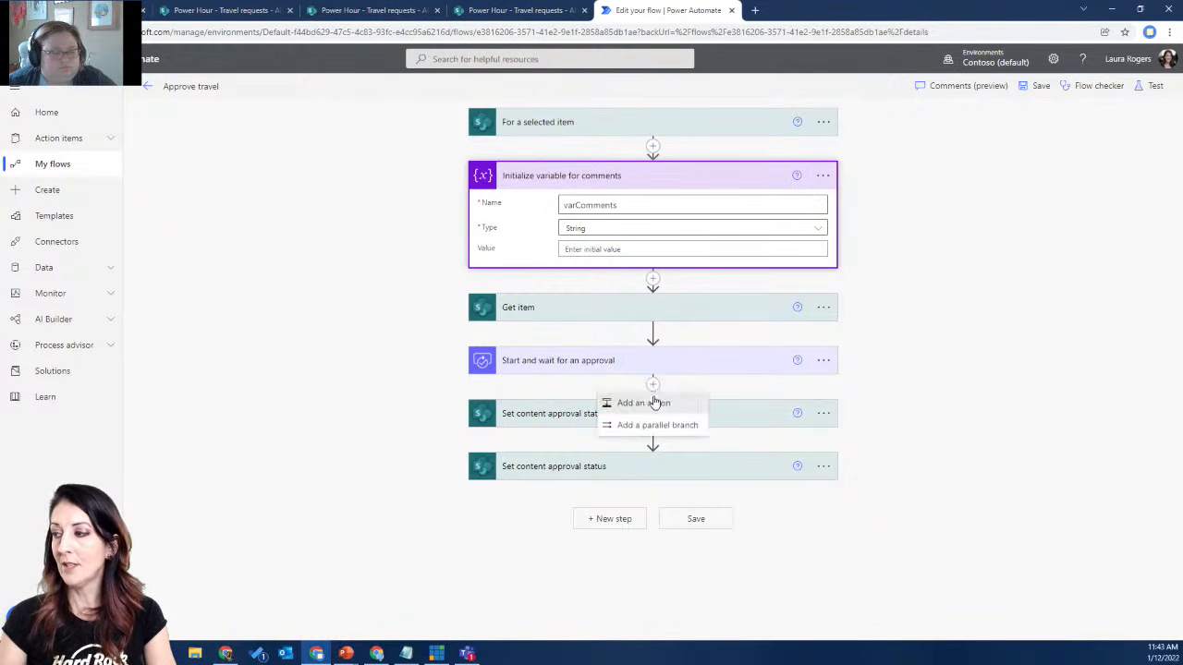
left_click(655, 401)
type("var")
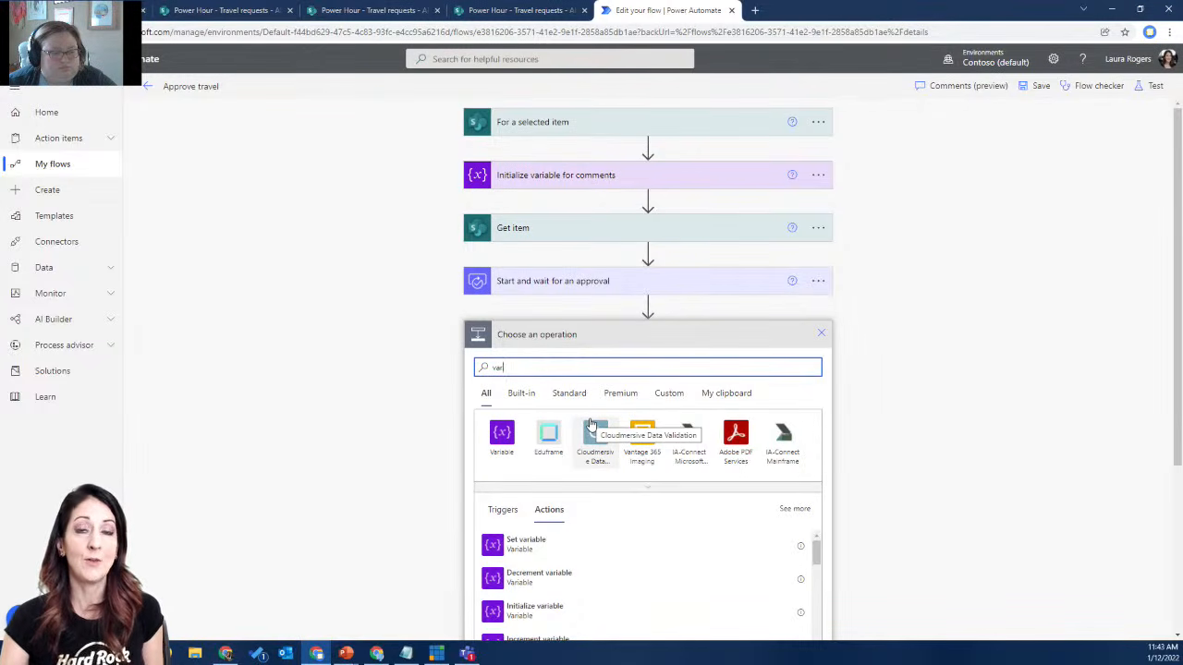
- Add a Set variable step that stores the approver's Responses Comments in varComments
left_click(598, 548)
left_click(594, 362)
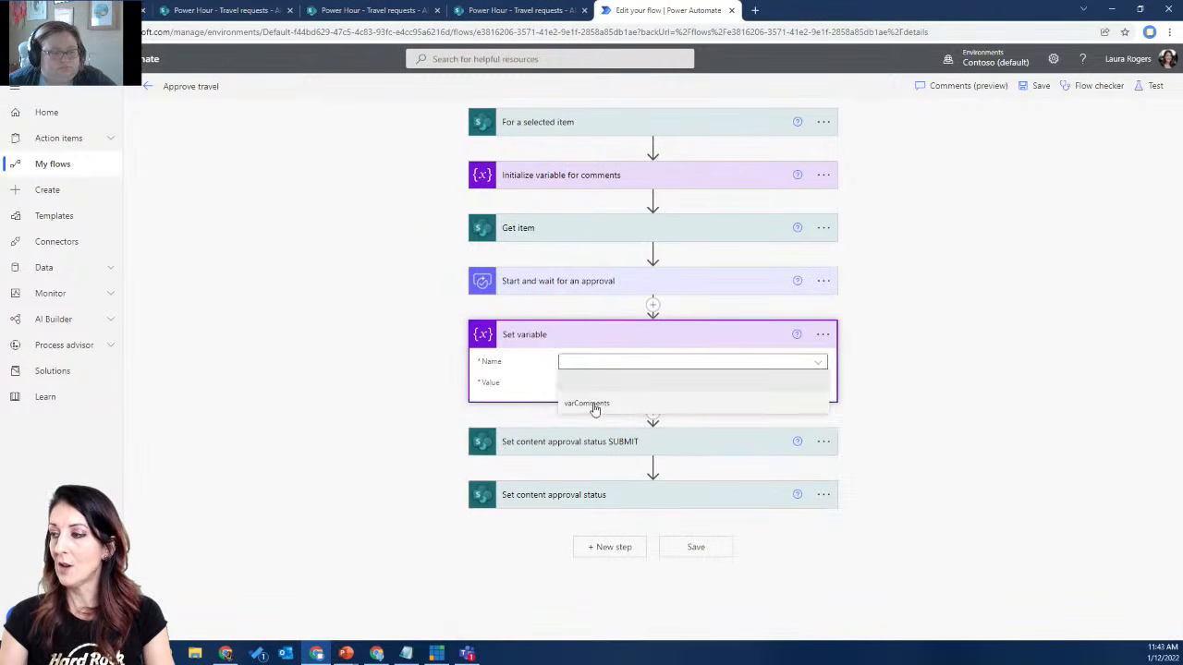
left_click(594, 404)
left_click(596, 384)
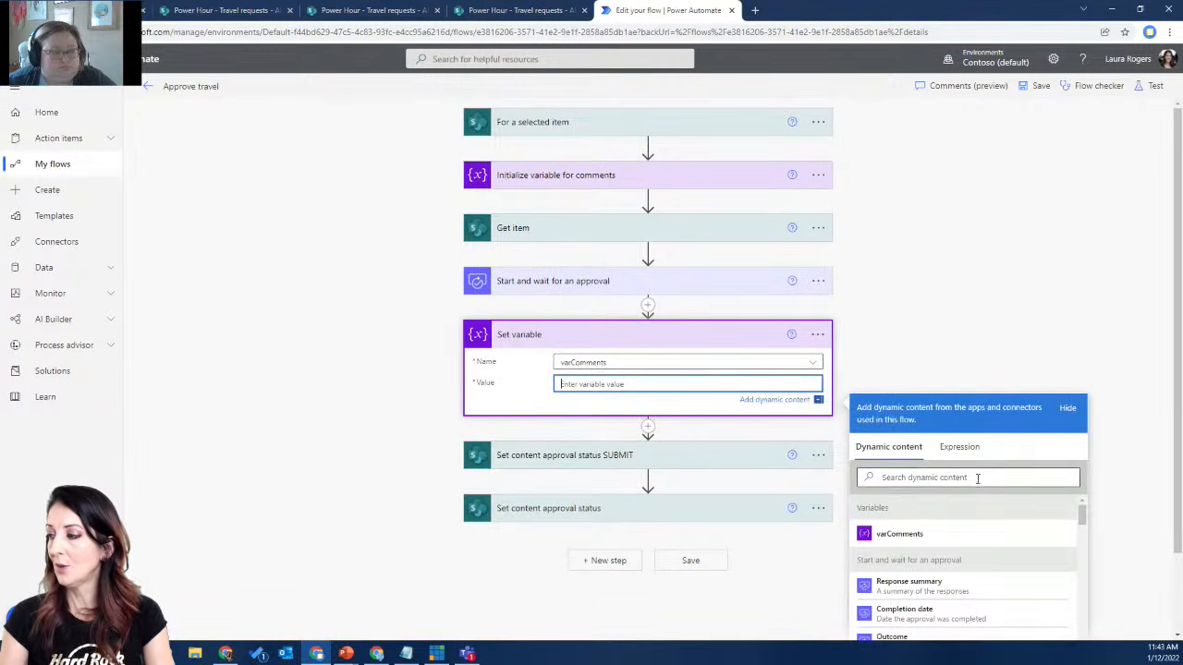
scroll(1016, 527, "down", 3)
scroll(1097, 529, "down", 1)
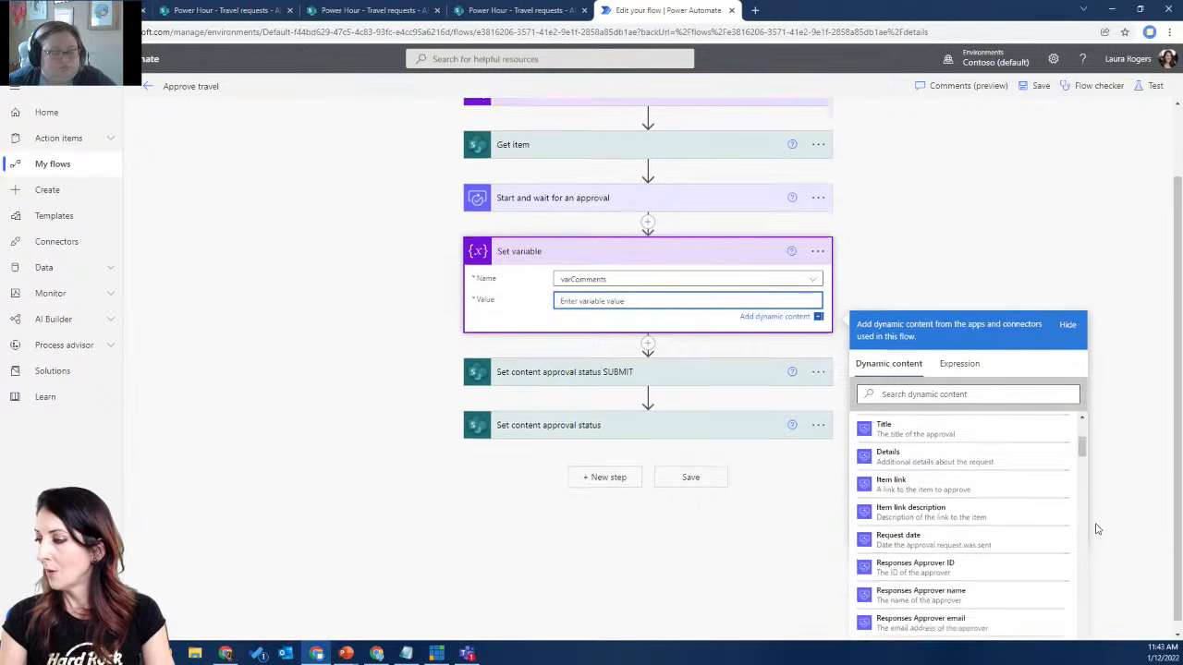
left_click_drag(1083, 436, 1085, 440)
scroll(1043, 524, "down", 3)
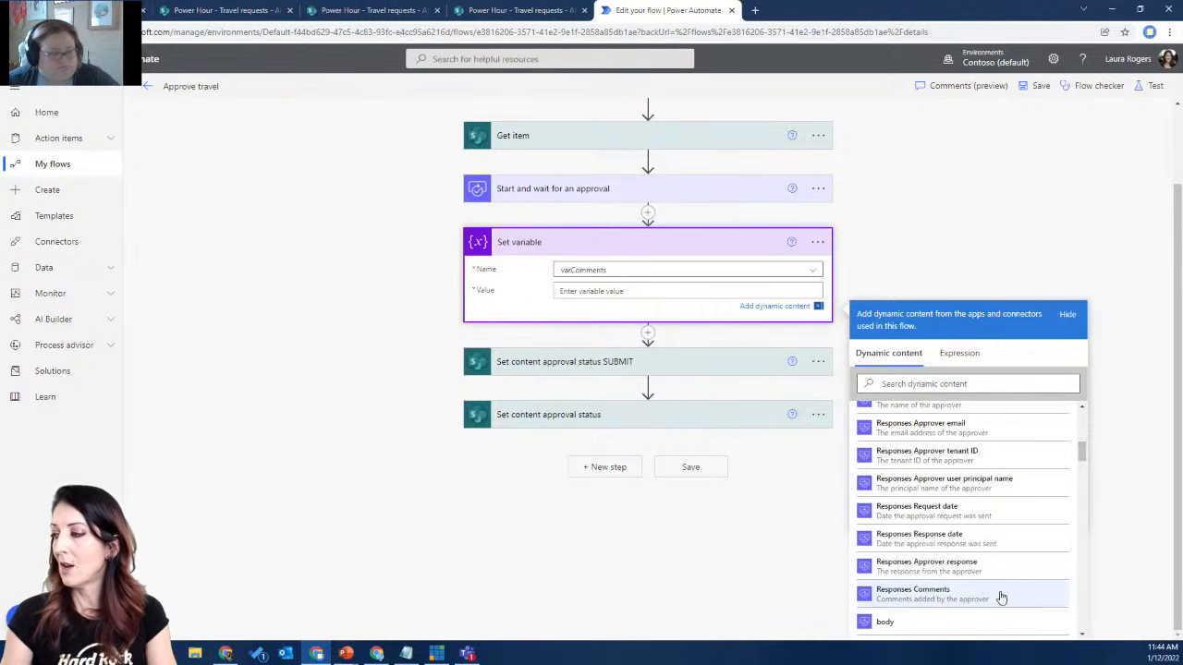
left_click(923, 594)
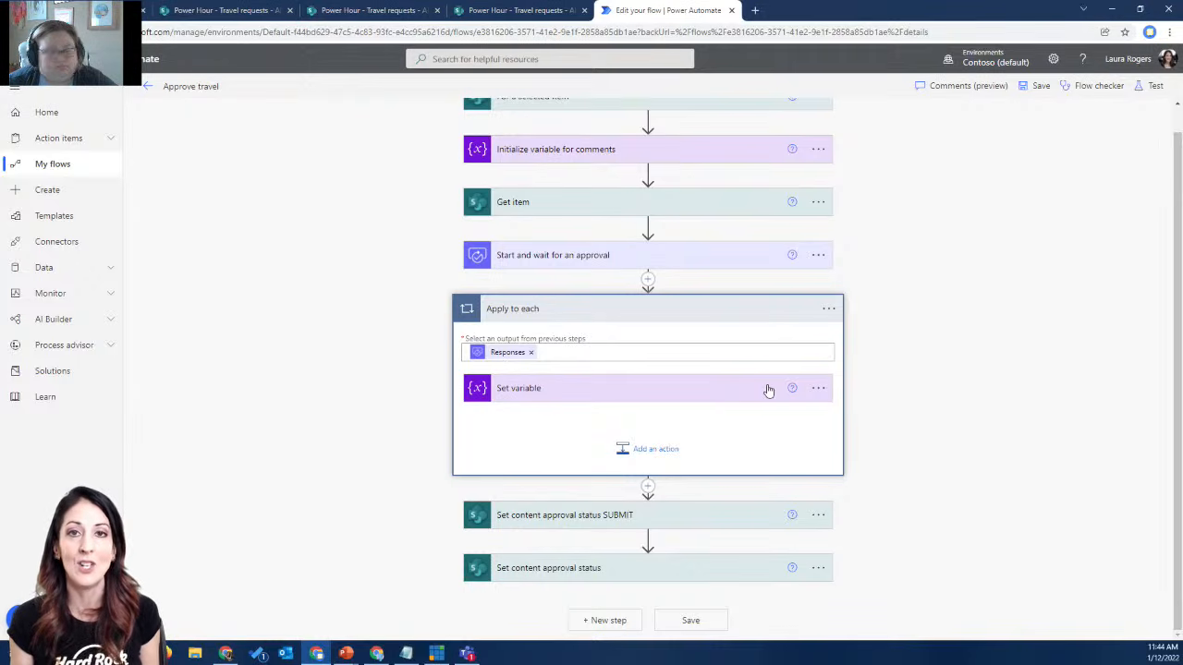
- Put varComments into the Set content approval status Comments, then expand Start and wait for an approval
left_click(570, 572)
scroll(970, 453, "down", 3)
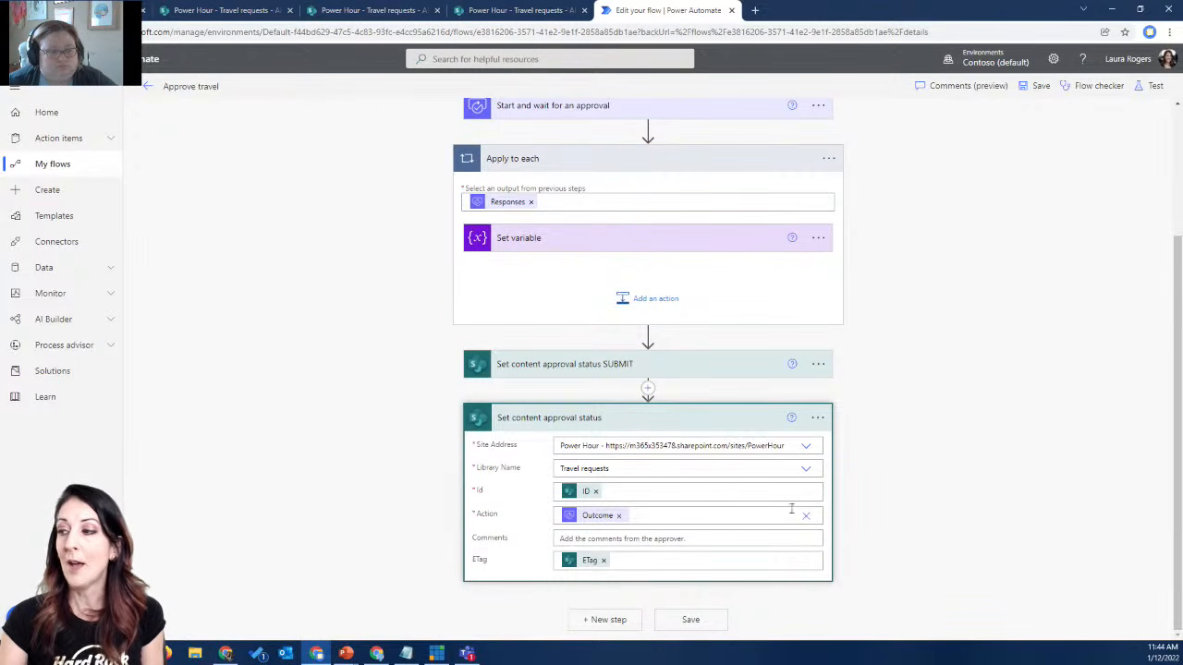
left_click(579, 538)
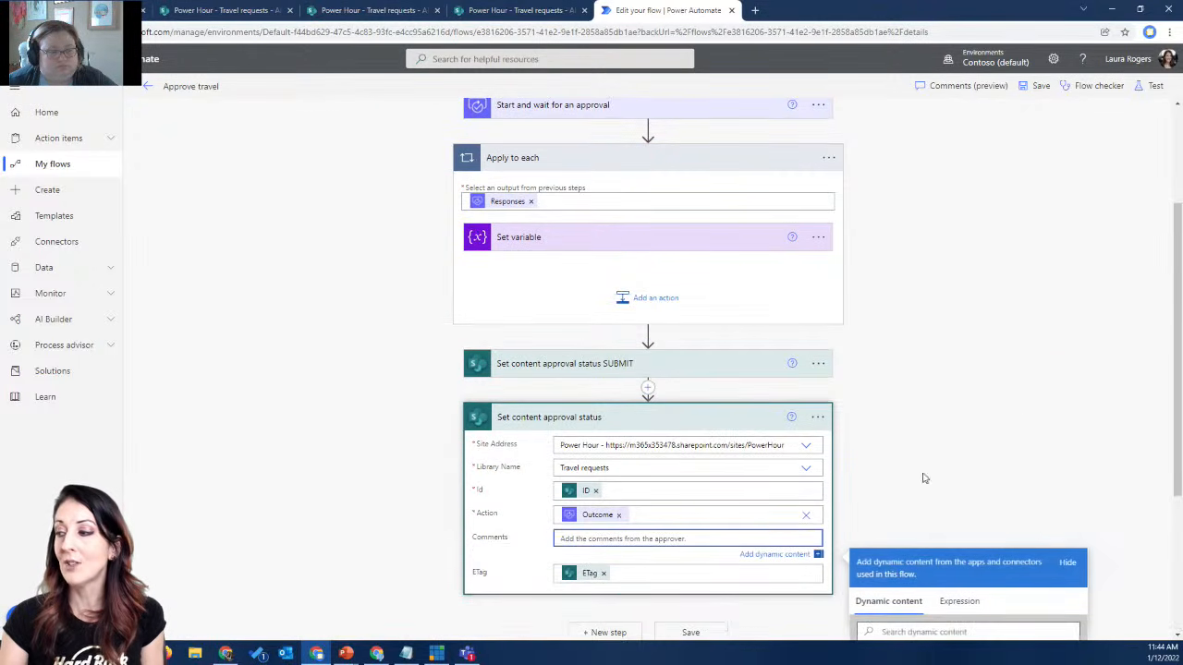
scroll(921, 478, "down", 3)
left_click(931, 506)
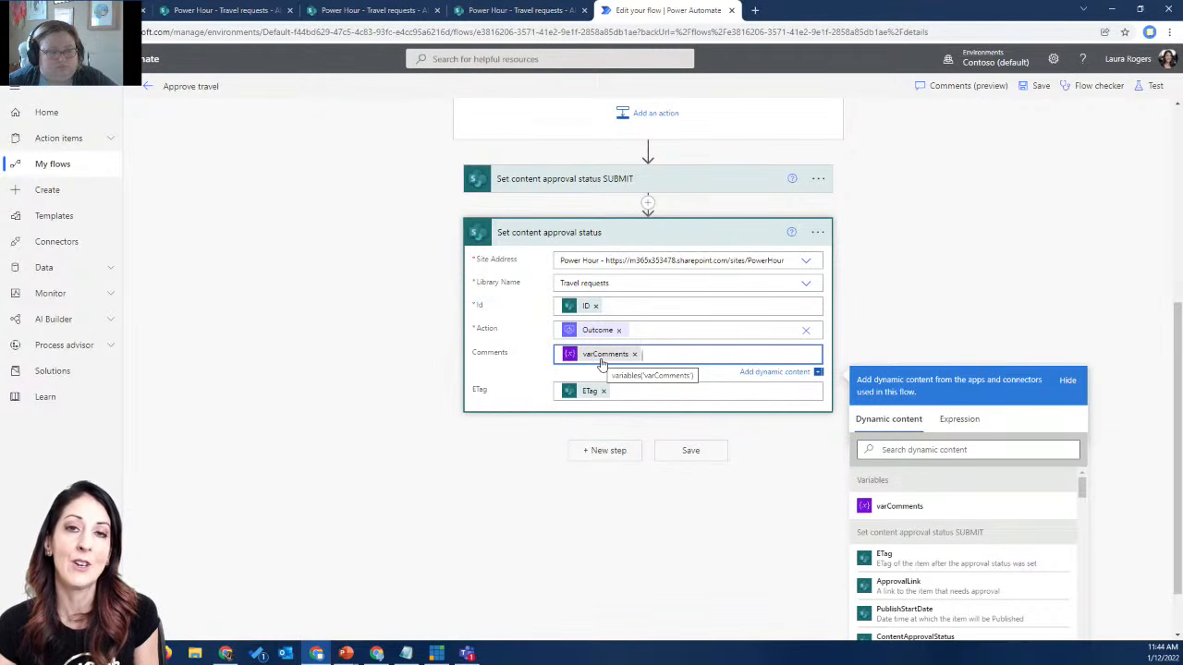
scroll(413, 317, "up", 1)
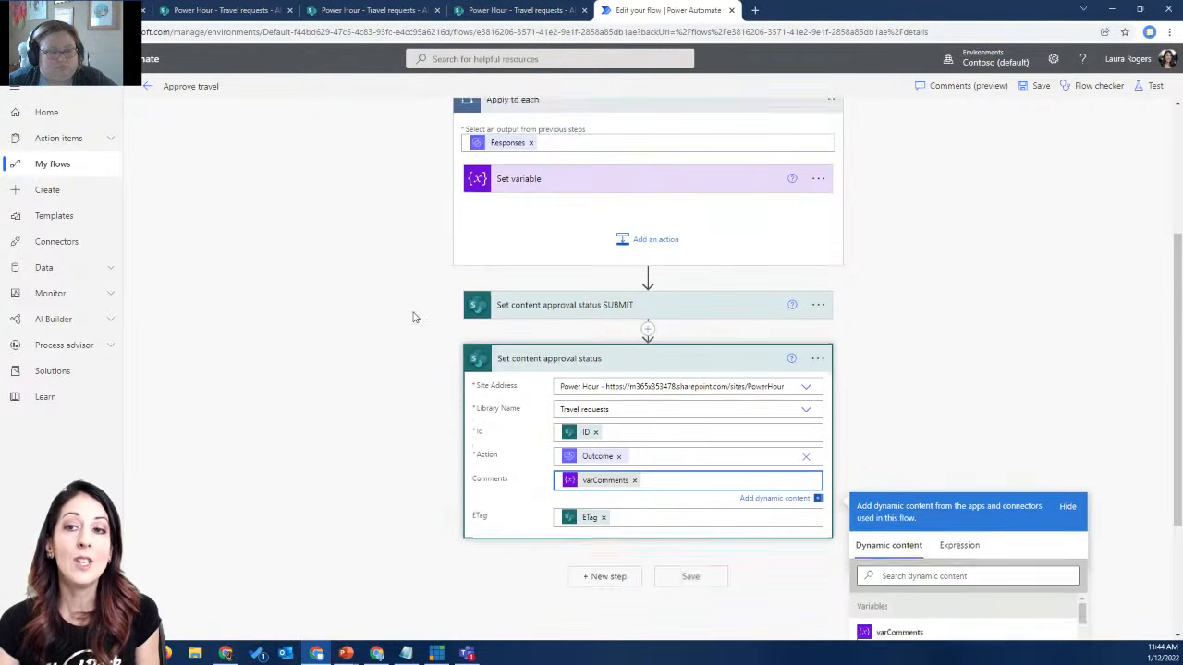
scroll(413, 317, "up", 1)
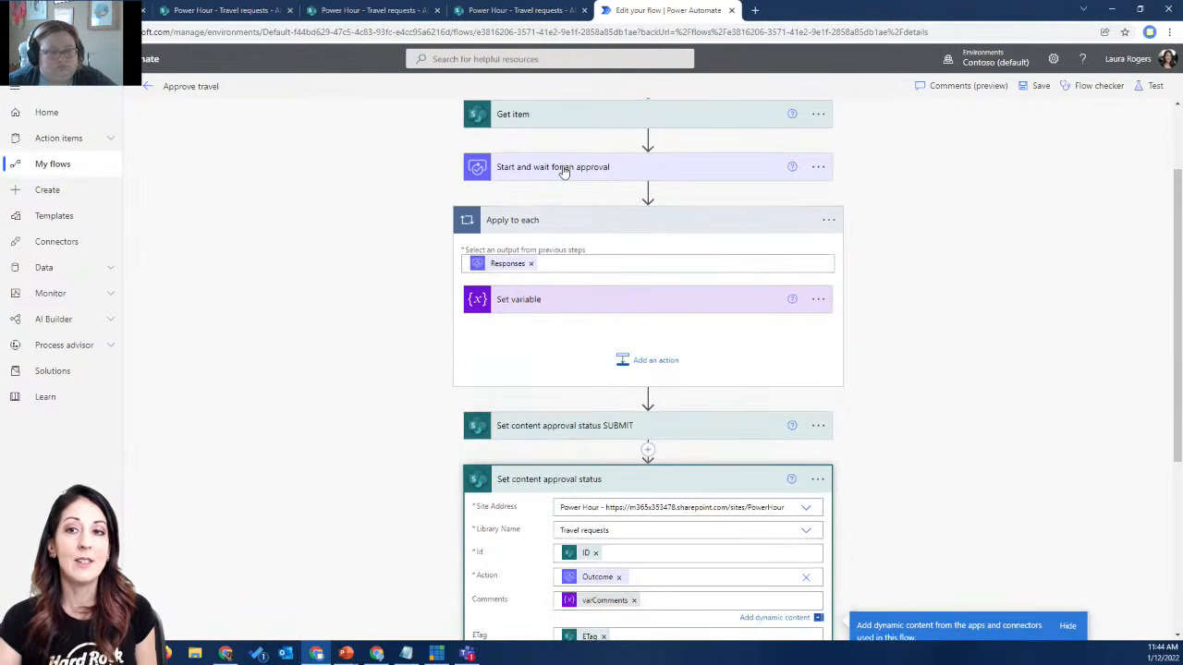
left_click(563, 167)
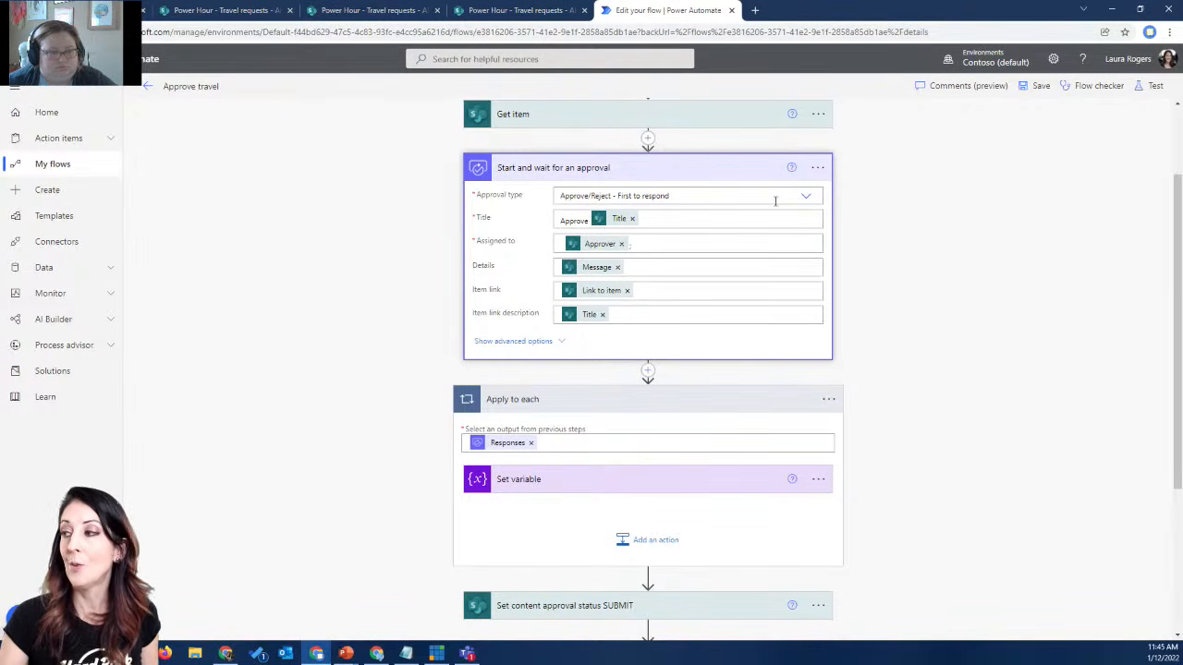
left_click(807, 195)
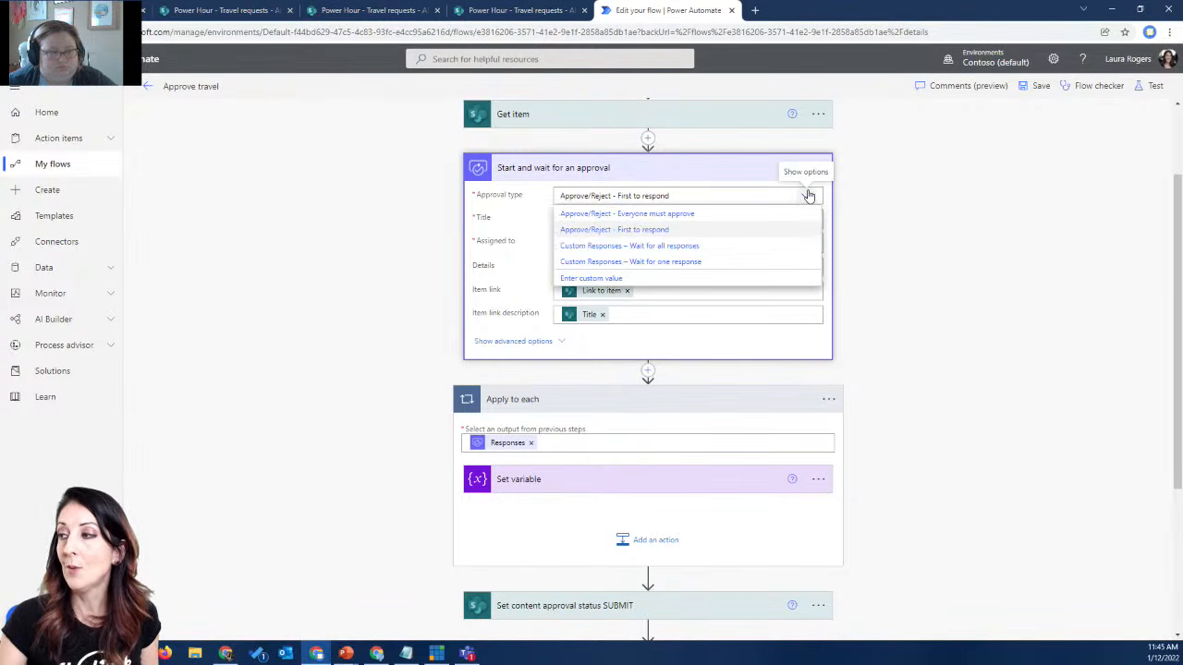
left_click(896, 190)
scroll(818, 306, "down", 3)
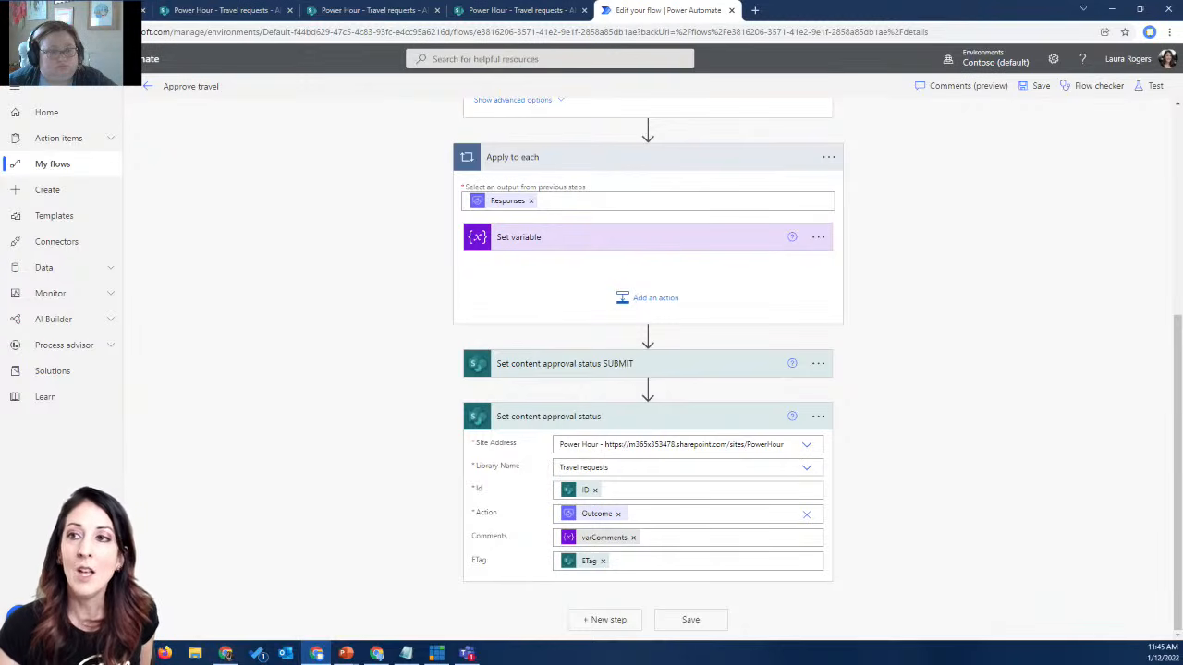
- Clear Outcome from the final step's Action and switch it to a custom value
key("alt+Tab")
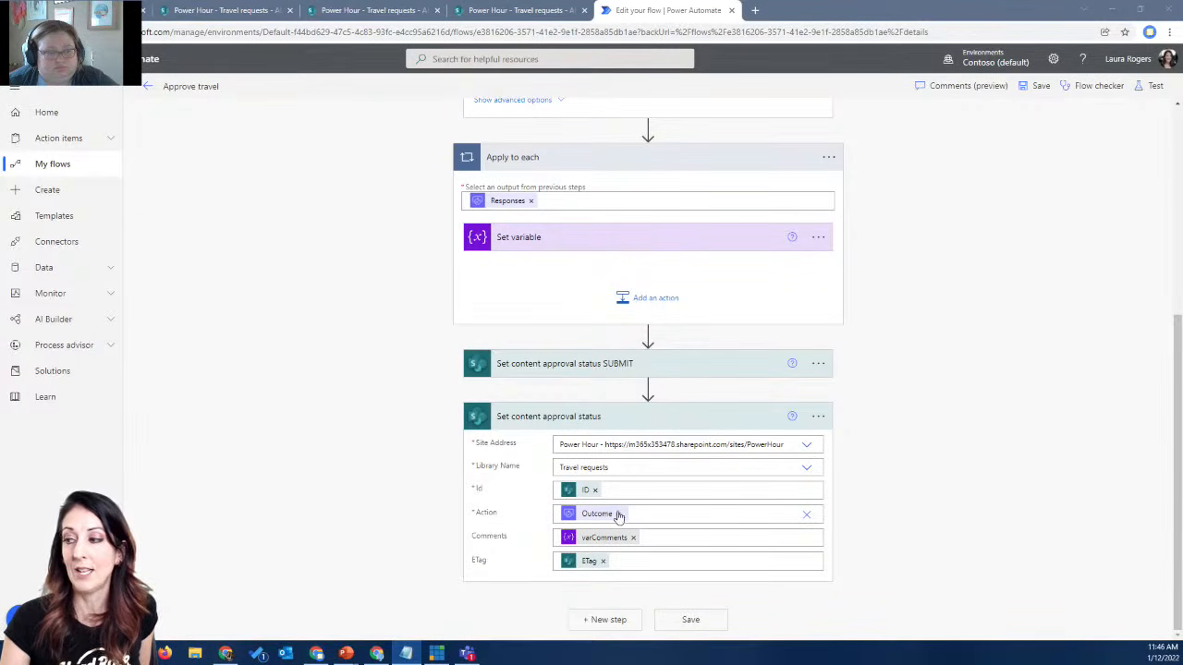
mouse_move(596, 517)
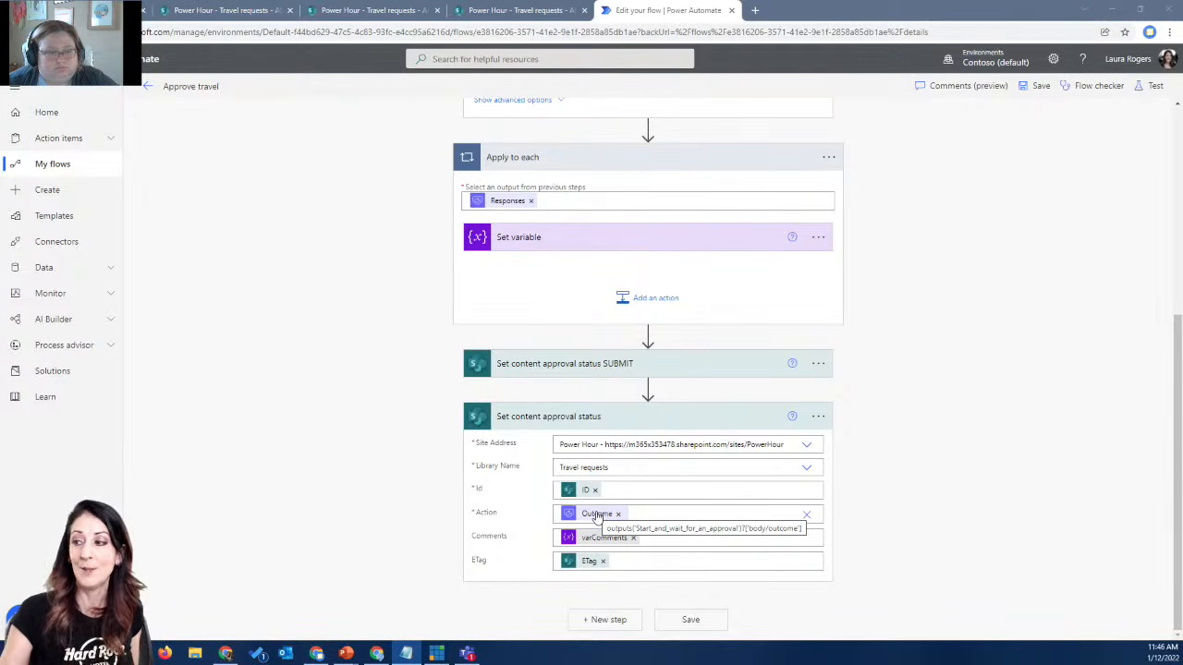
left_click(807, 516)
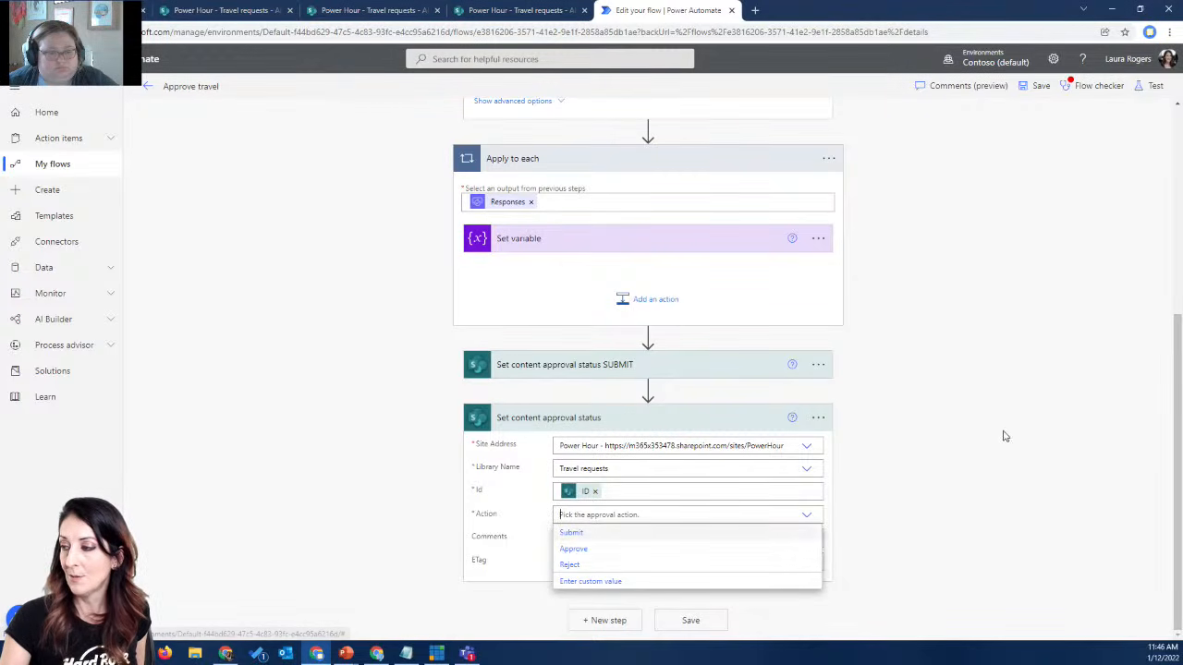
left_click(745, 497)
left_click(804, 515)
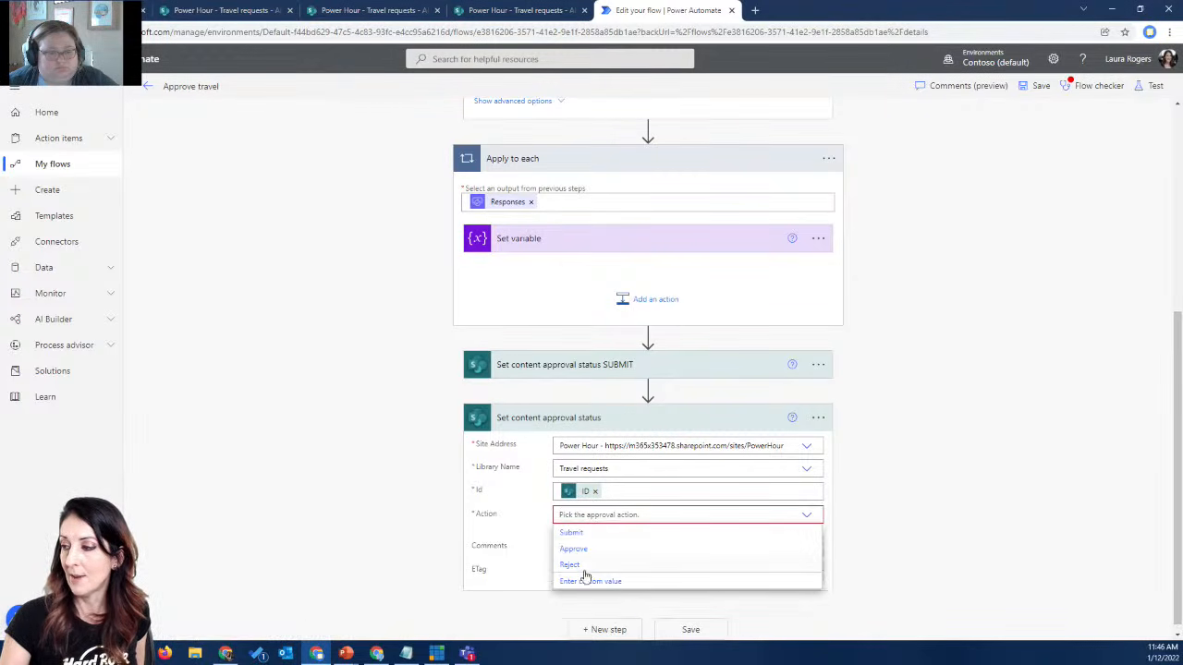
left_click(588, 582)
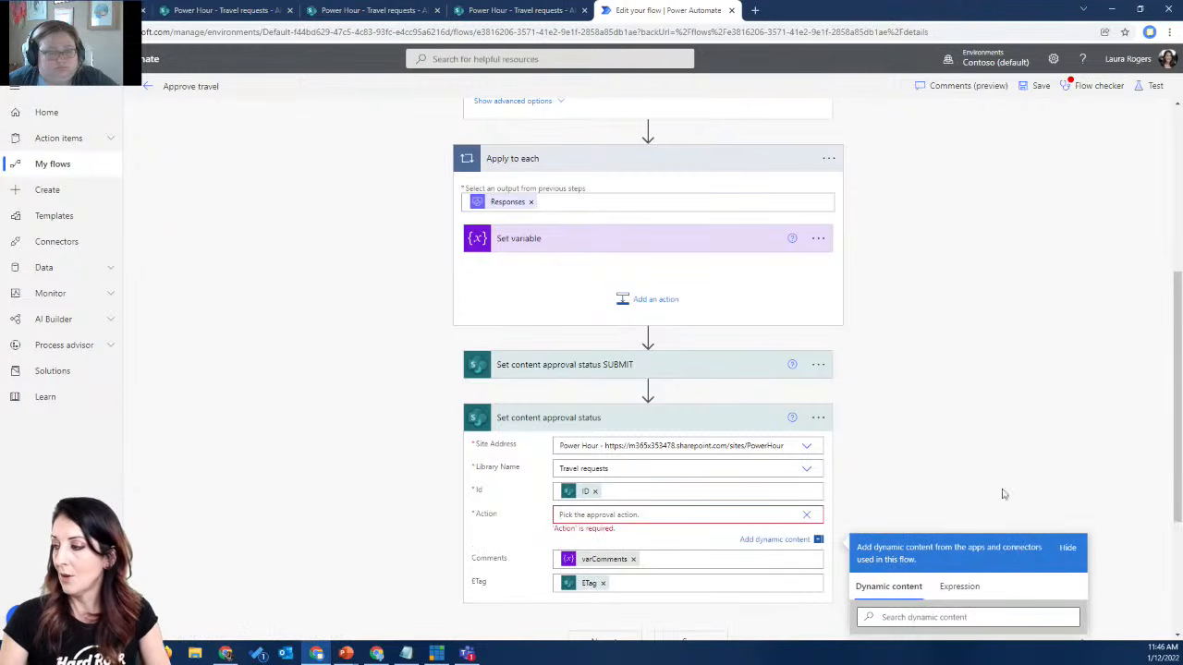
- Insert the approval Outcome from dynamic content as the Action and save the flow
left_click(962, 384)
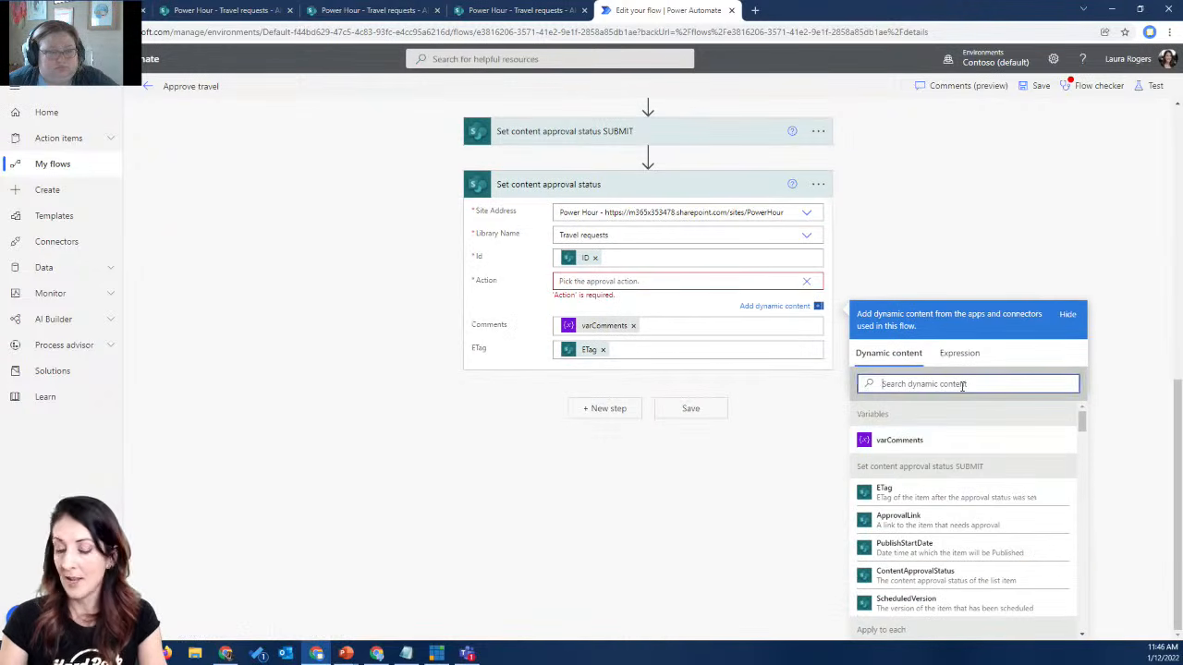
type("u")
key("BackSpace")
type("0ut")
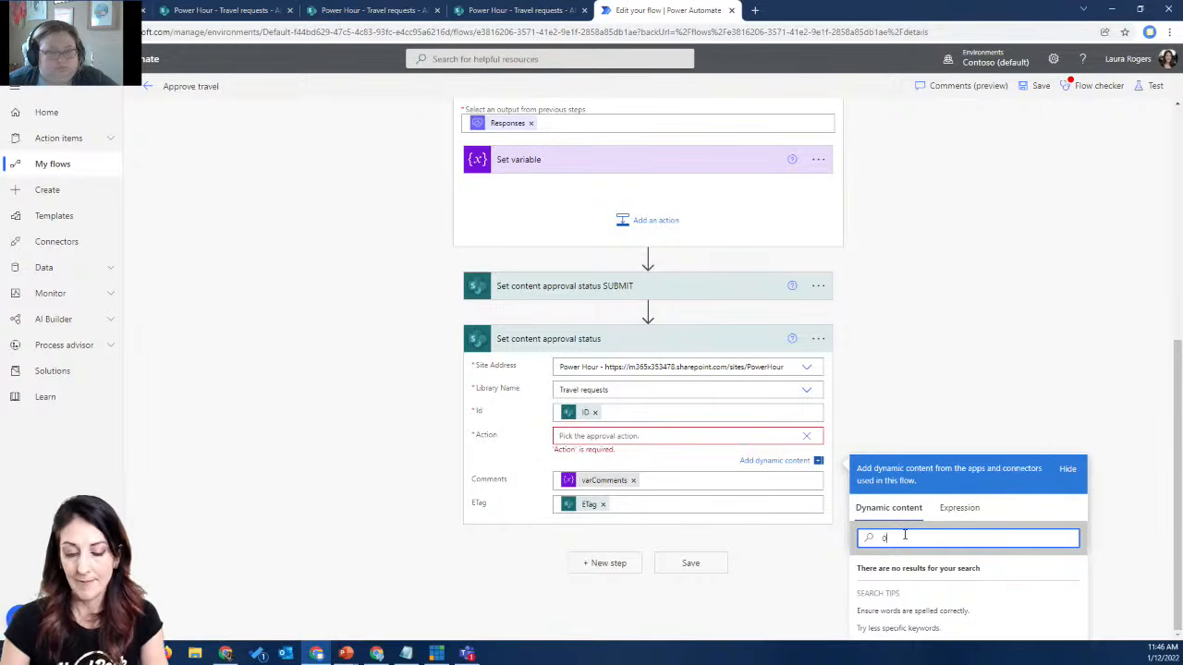
type("ut")
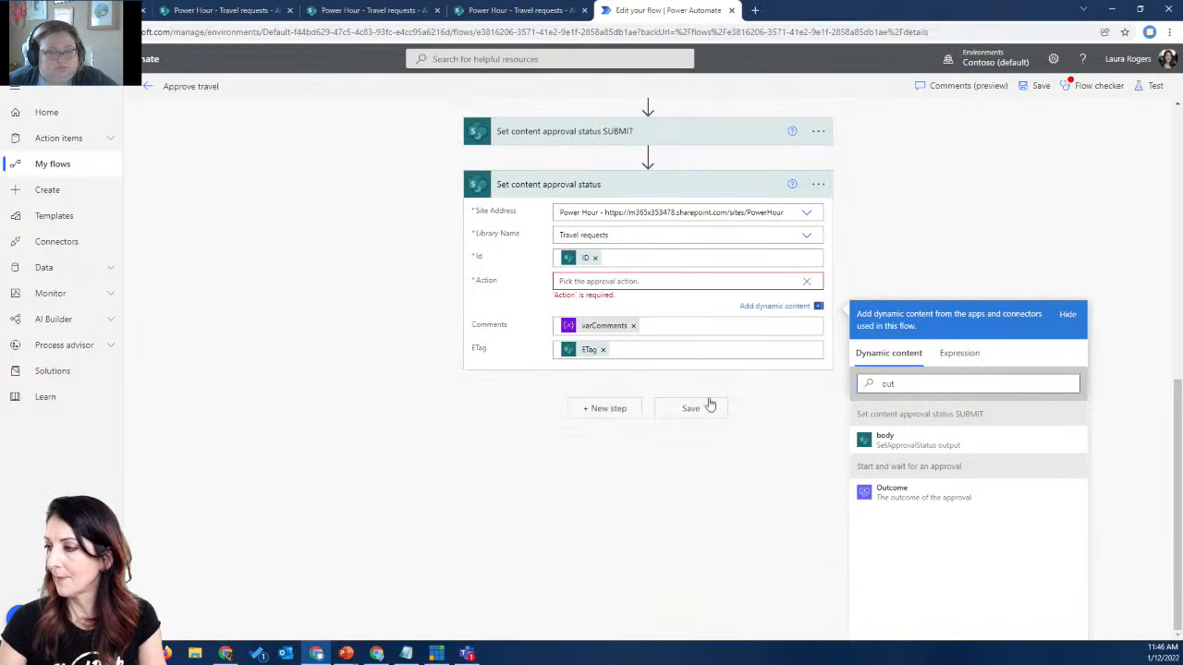
left_click(692, 408)
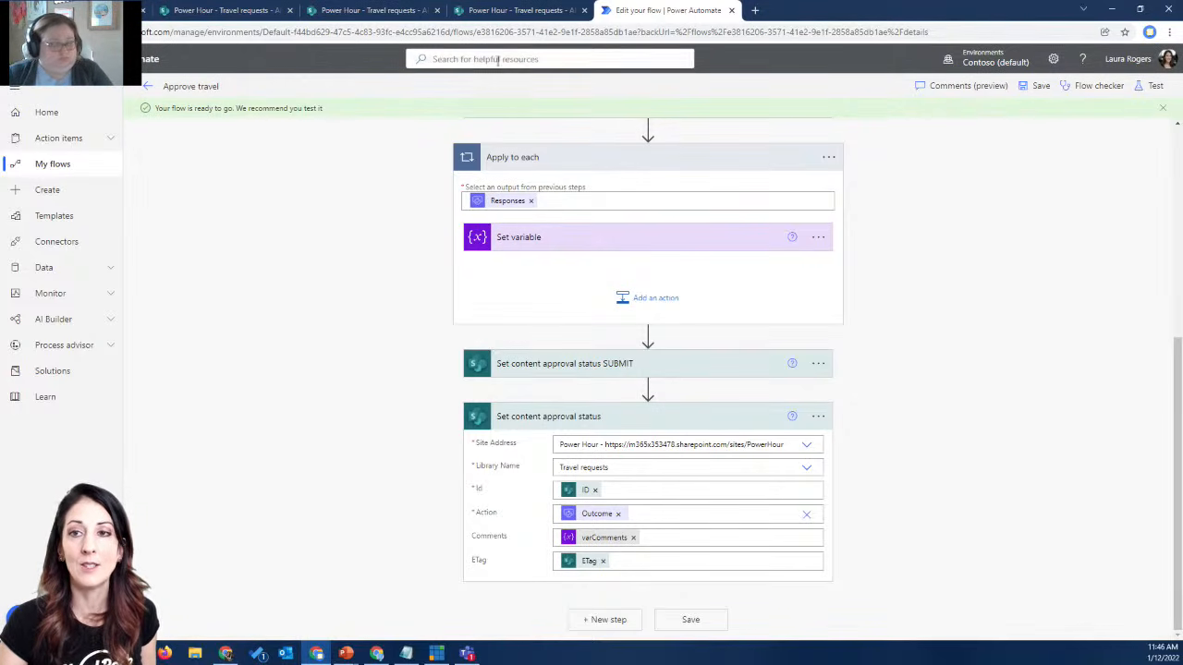
left_click(521, 13)
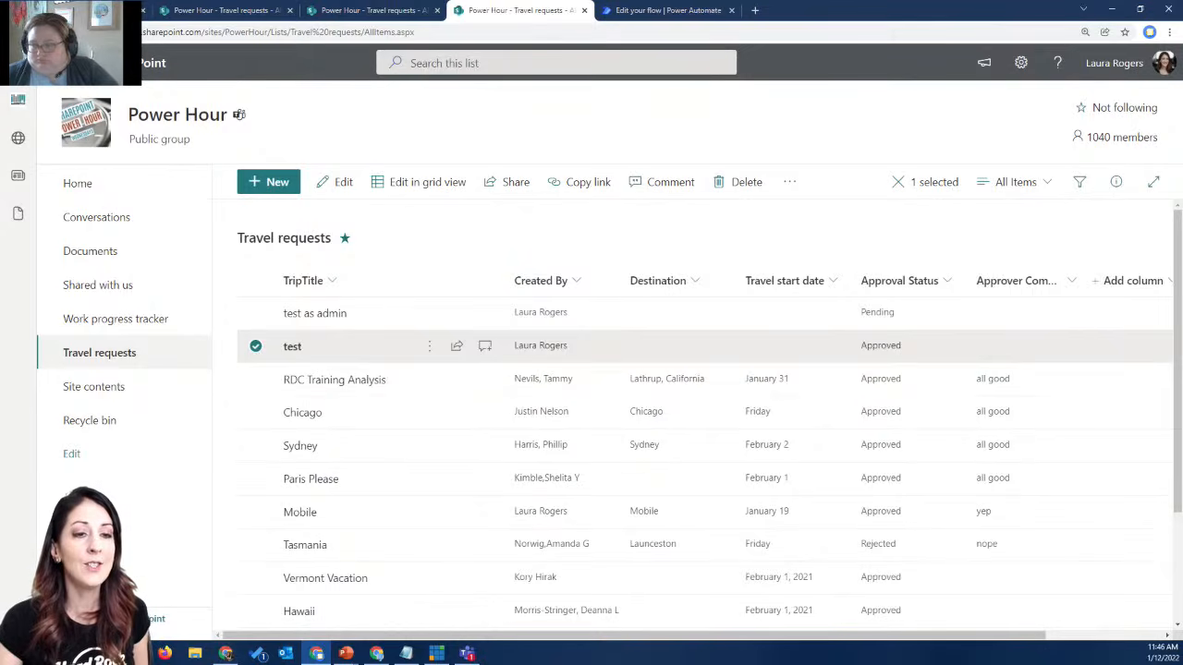
- Review the Travel requests Approval Status values, then minimize the browser
key("alt+Tab")
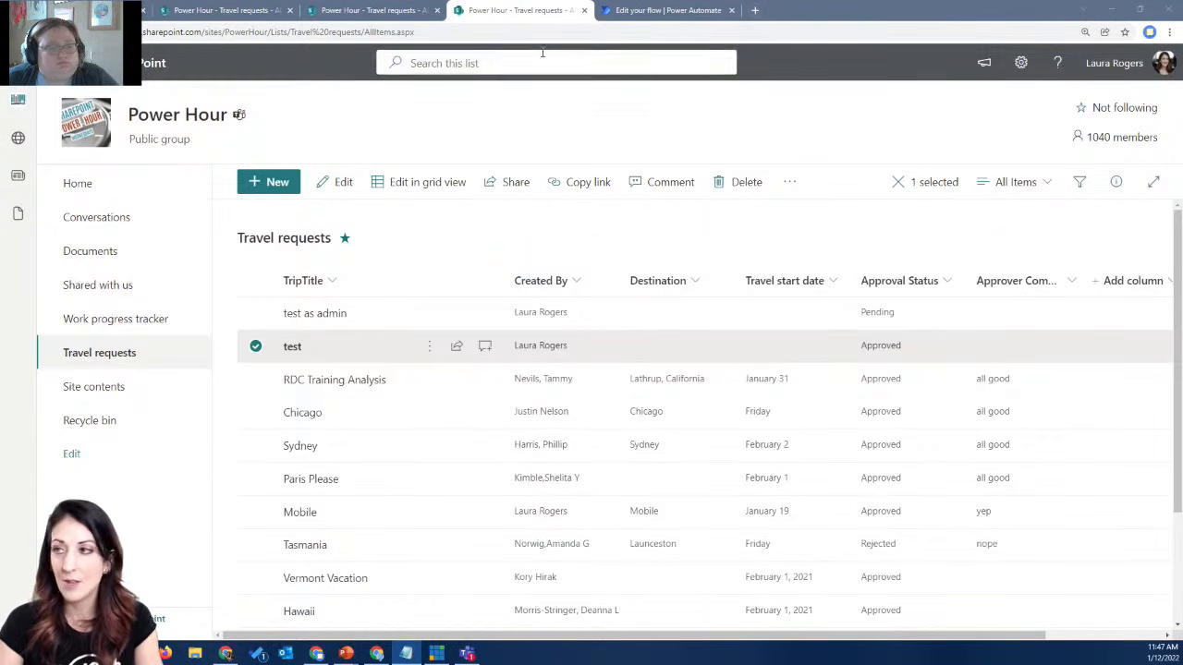
key("alt+Tab")
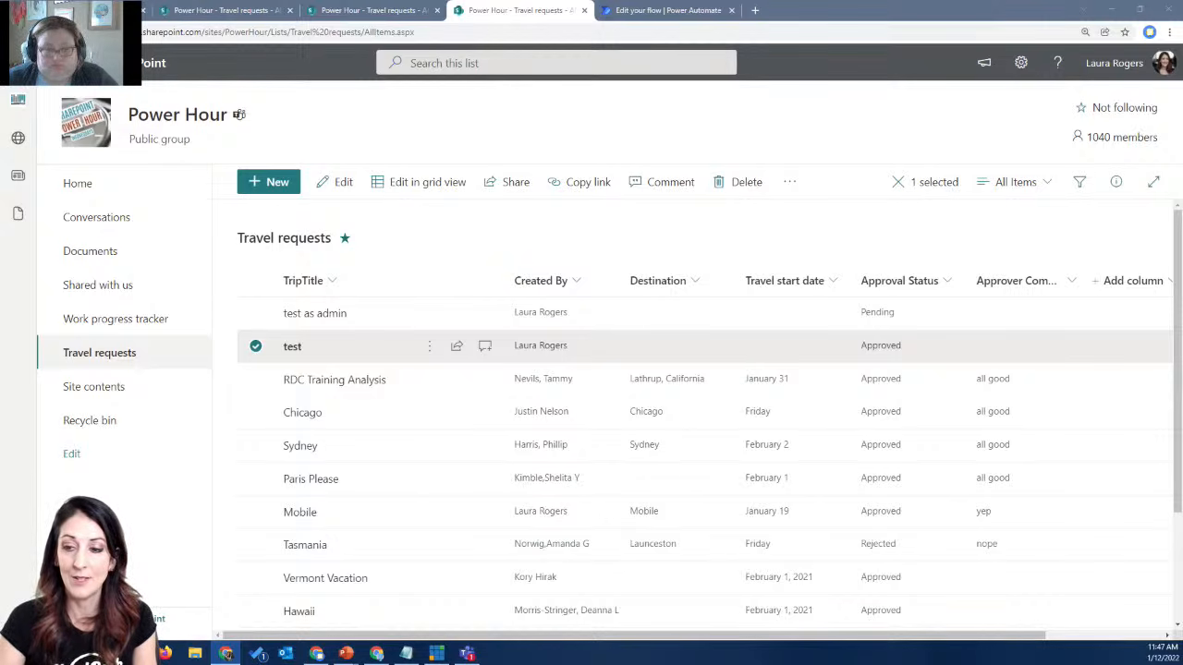
left_click(1110, 9)
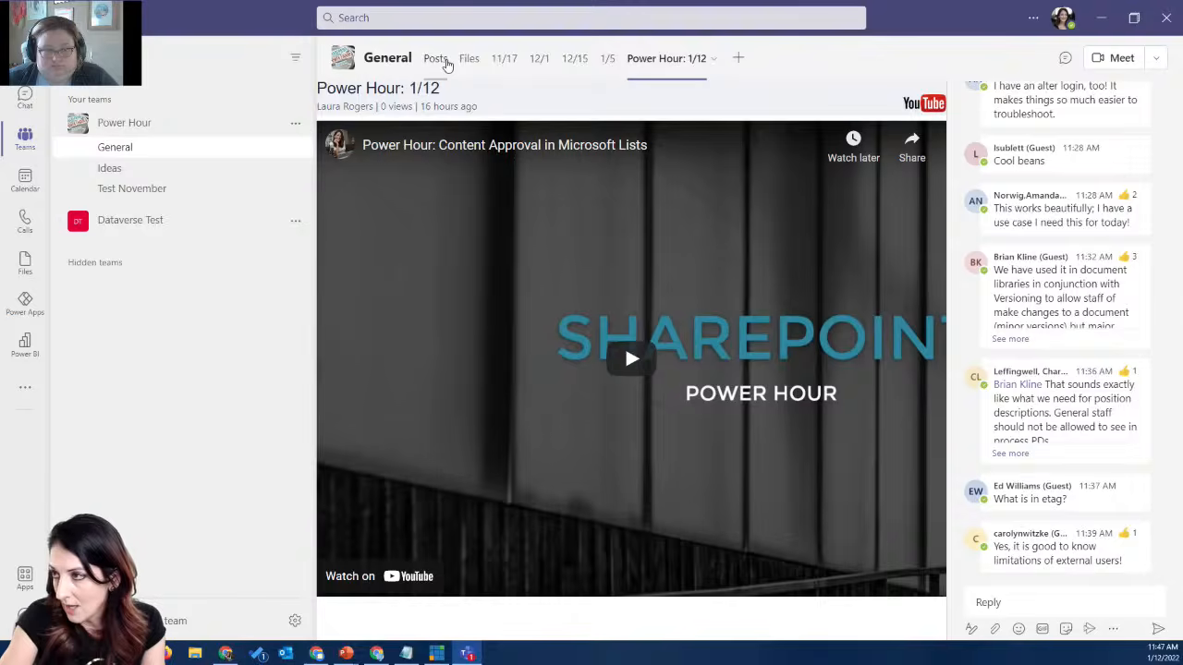
- Reply to the pinned content approval resources post with the wonderlaura.com link
left_click(437, 60)
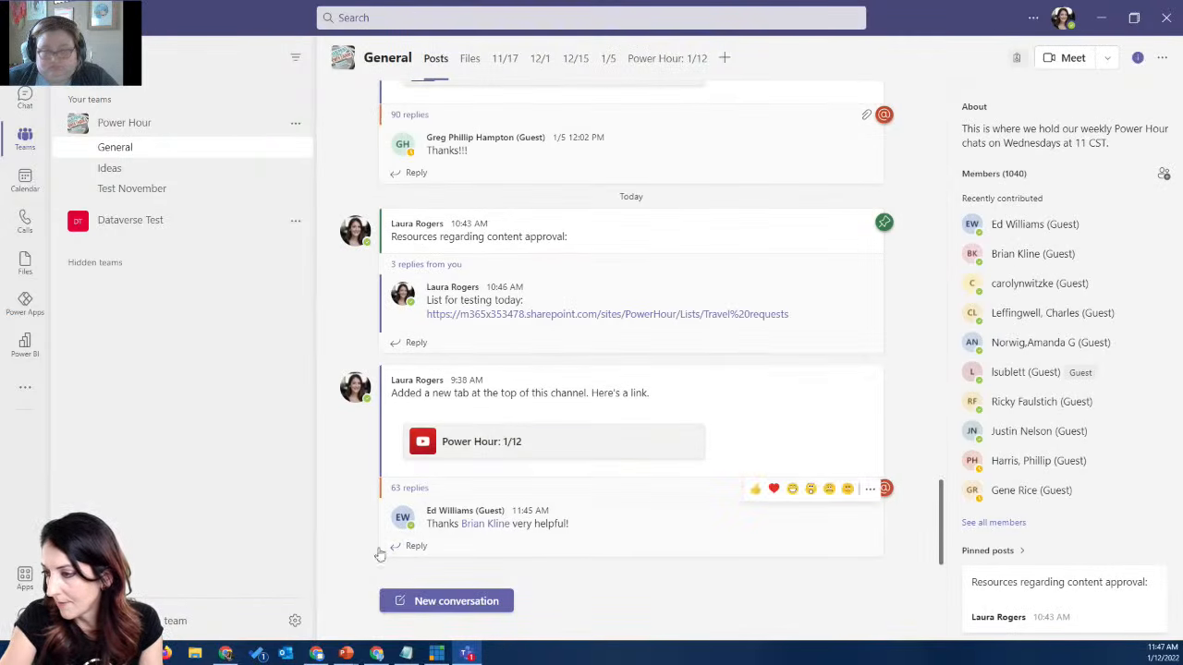
left_click(1016, 581)
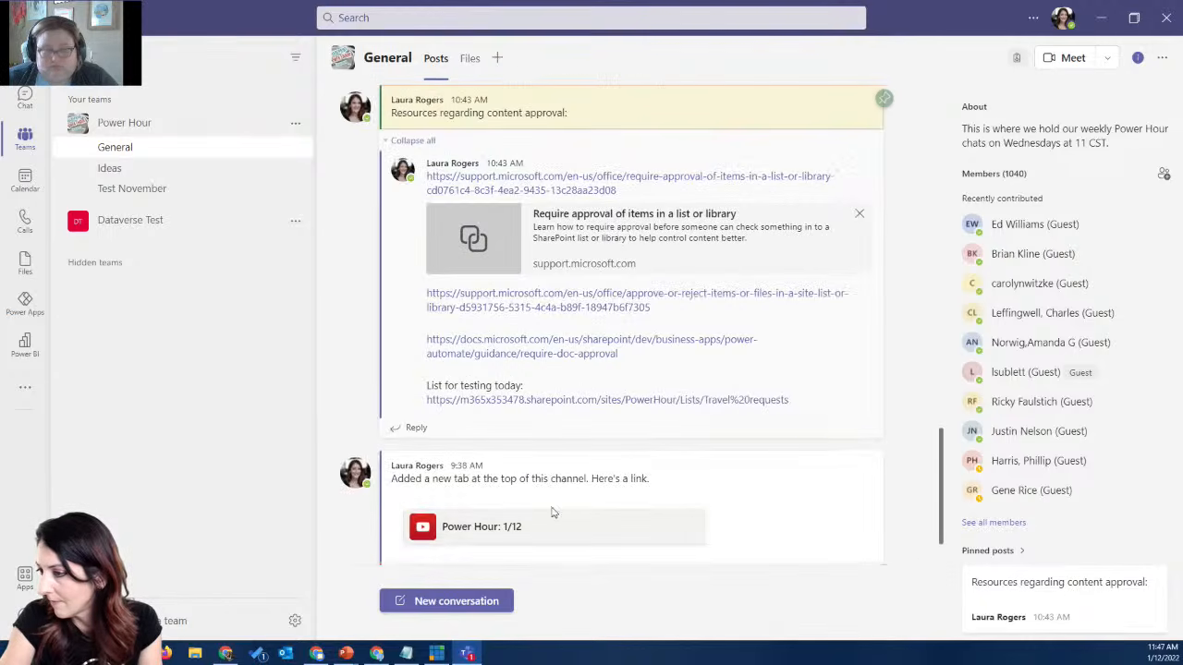
left_click(468, 435)
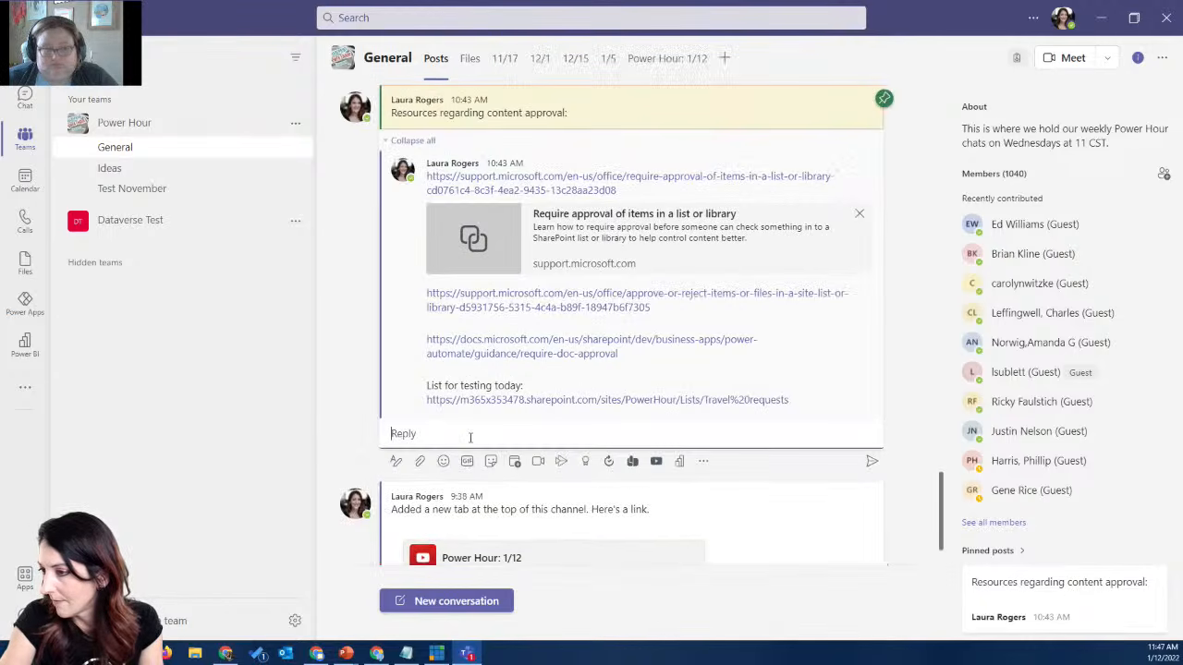
type("https://wonderlaura.com/2018/07/18/button-in-sharepoint-list-to-trigger-microsoft-flow/")
key("Return")
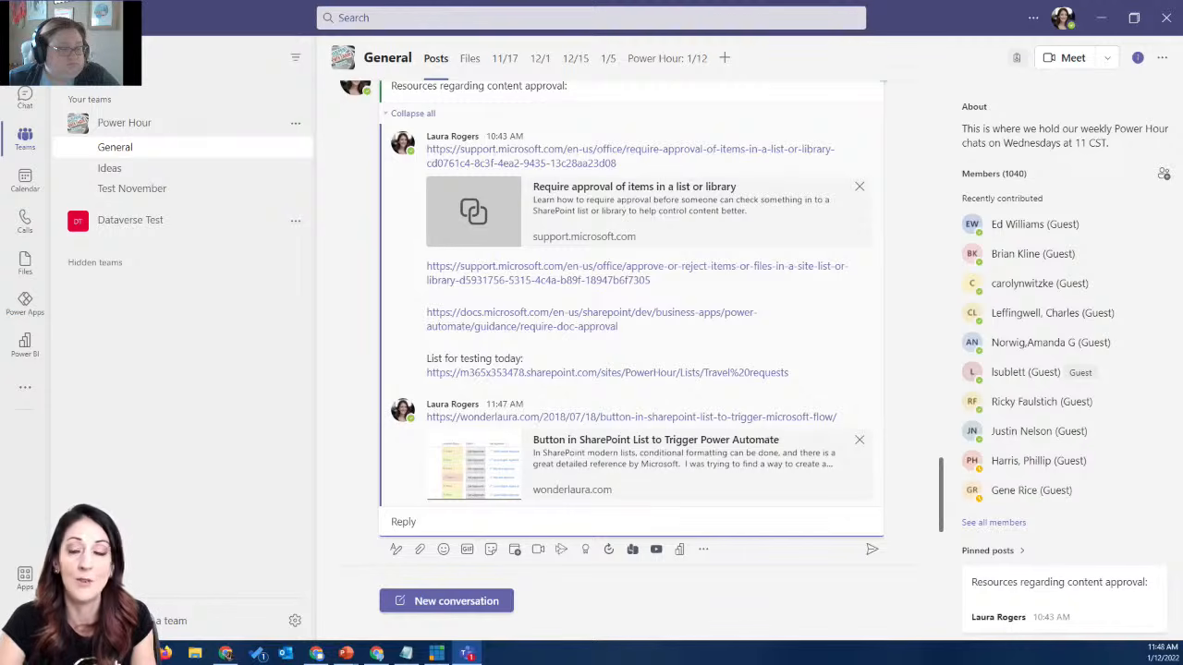
left_click(1101, 18)
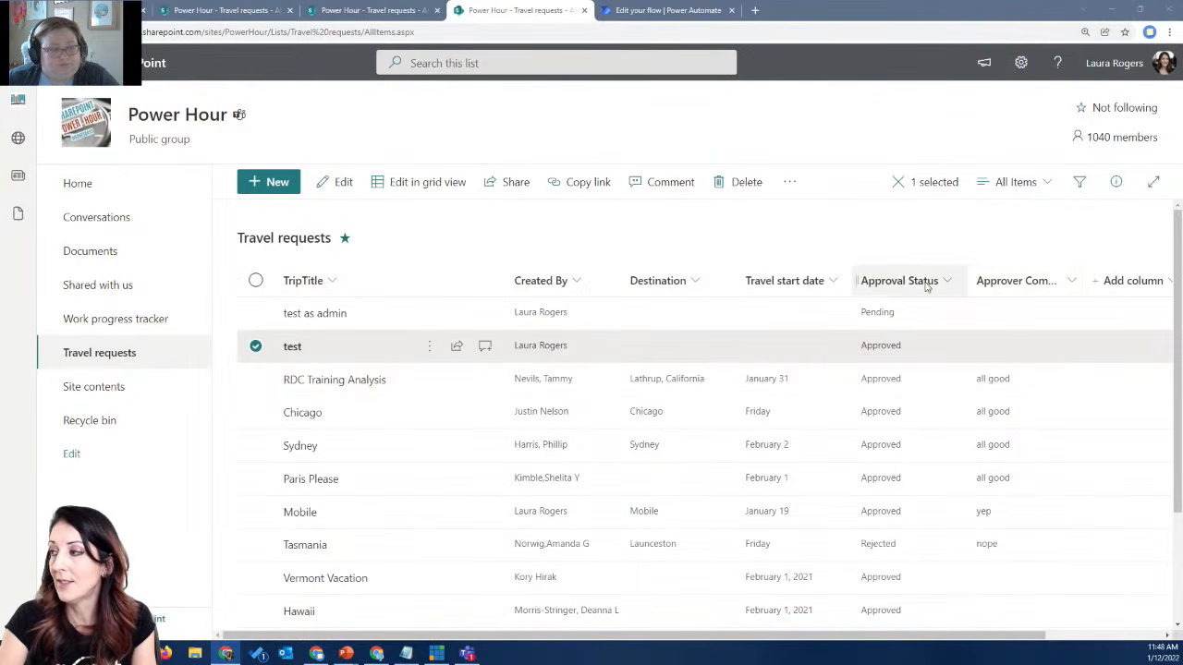
- Sort the list by Approval Status A to Z and highlight _ModerationStatus in the address
left_click(924, 286)
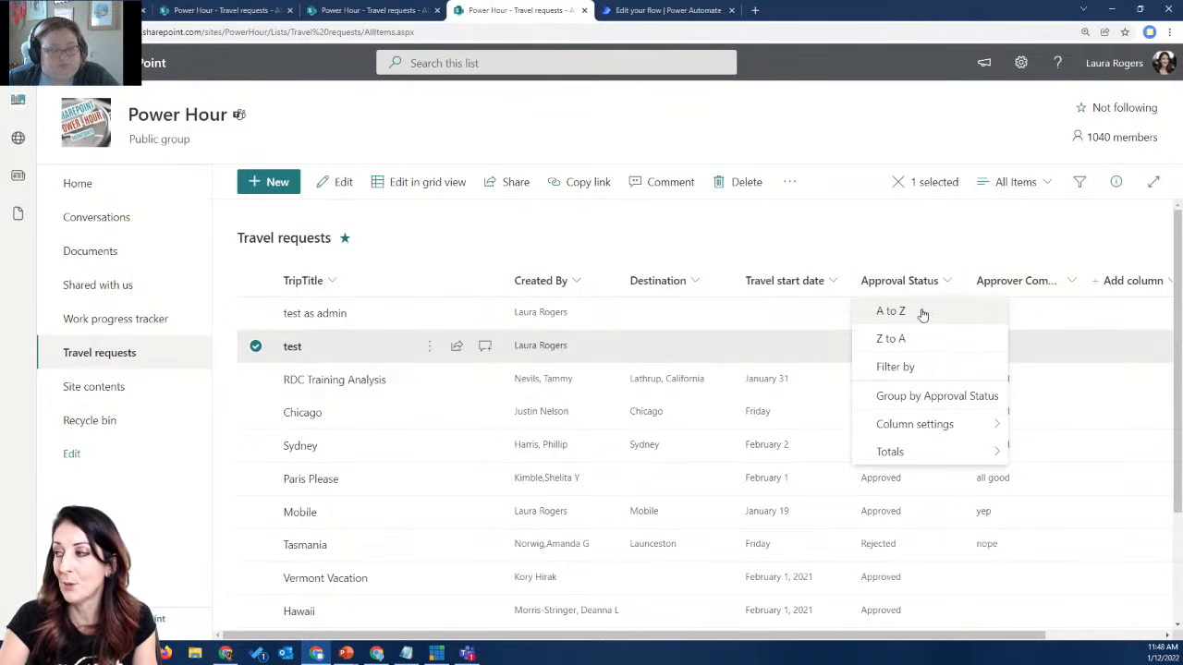
left_click(891, 311)
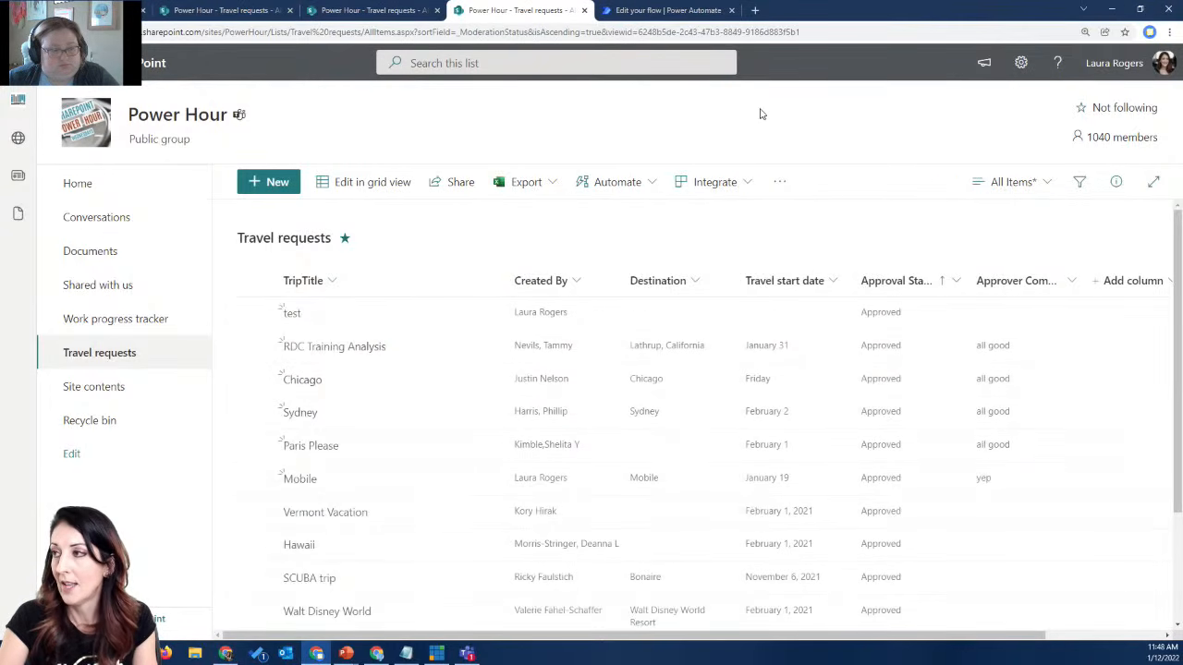
double_click(465, 32)
left_click(482, 33)
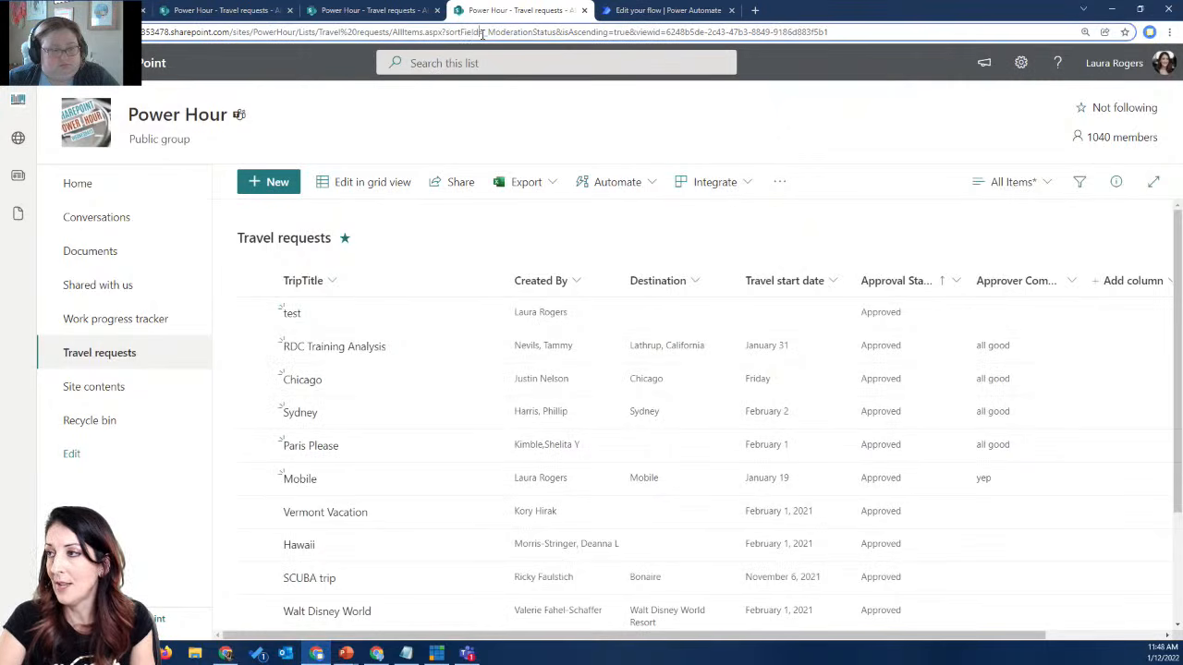
left_click_drag(484, 33, 557, 32)
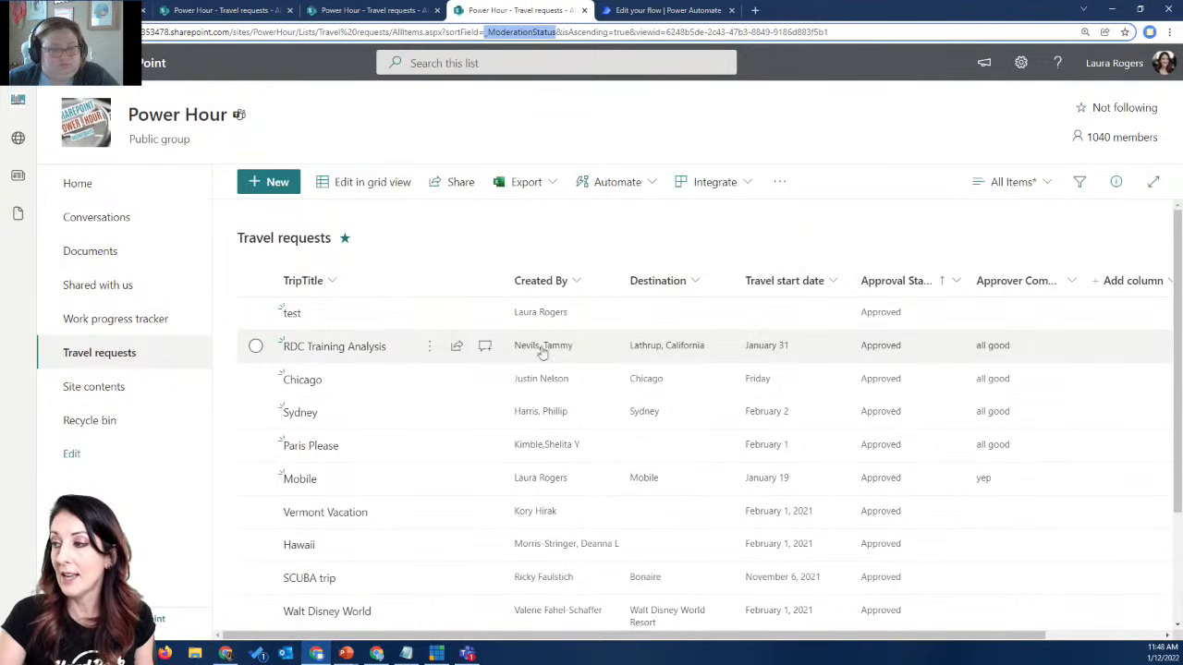
left_click(589, 352)
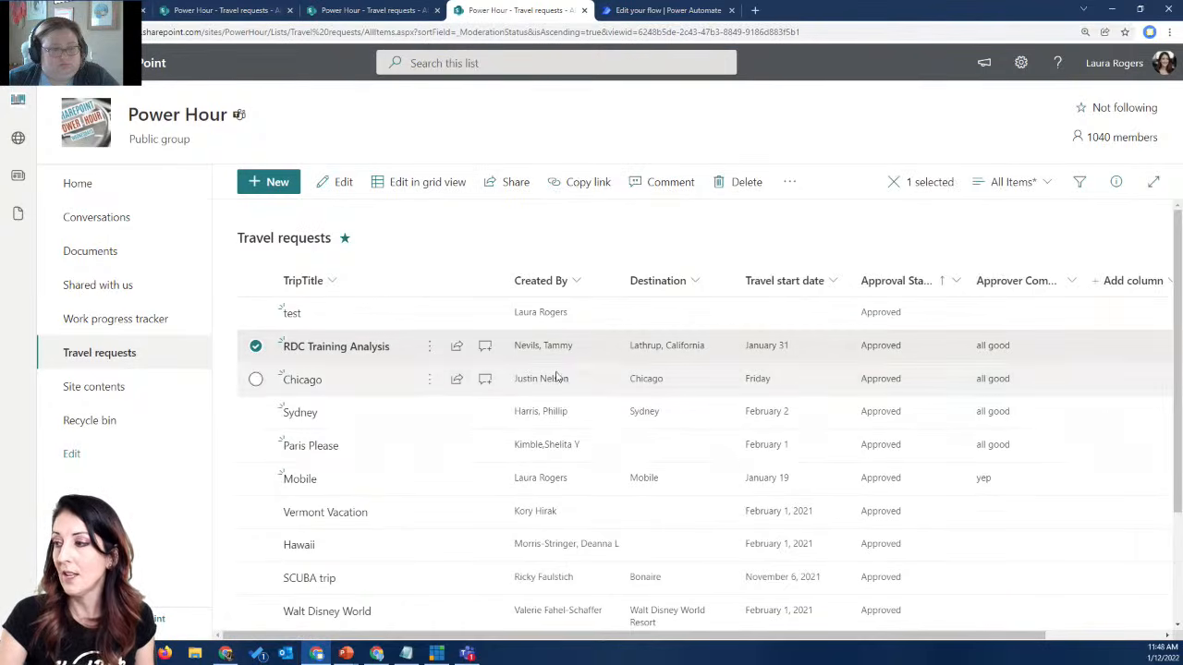
left_click(431, 346)
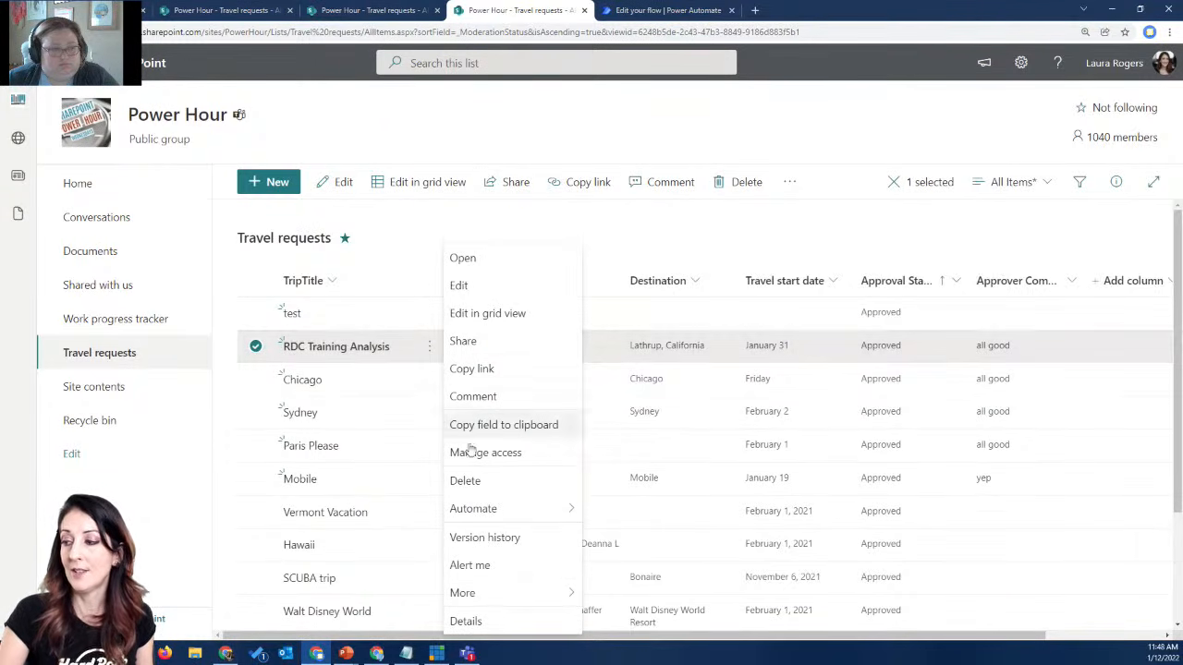
mouse_move(501, 592)
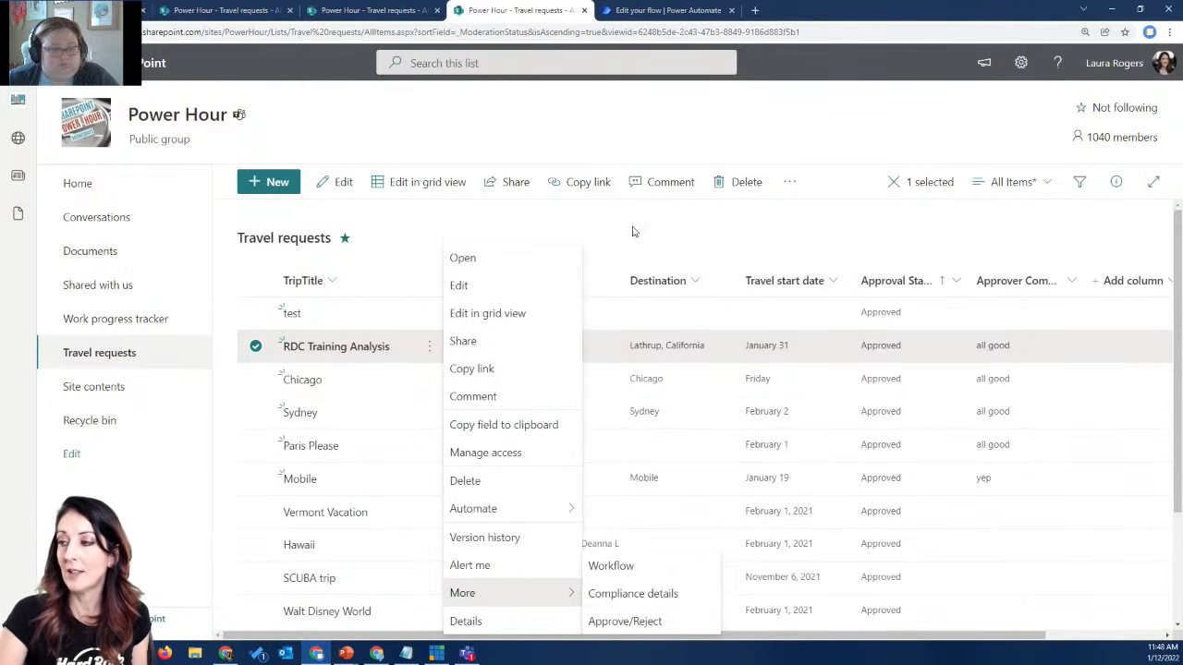
mouse_move(525, 510)
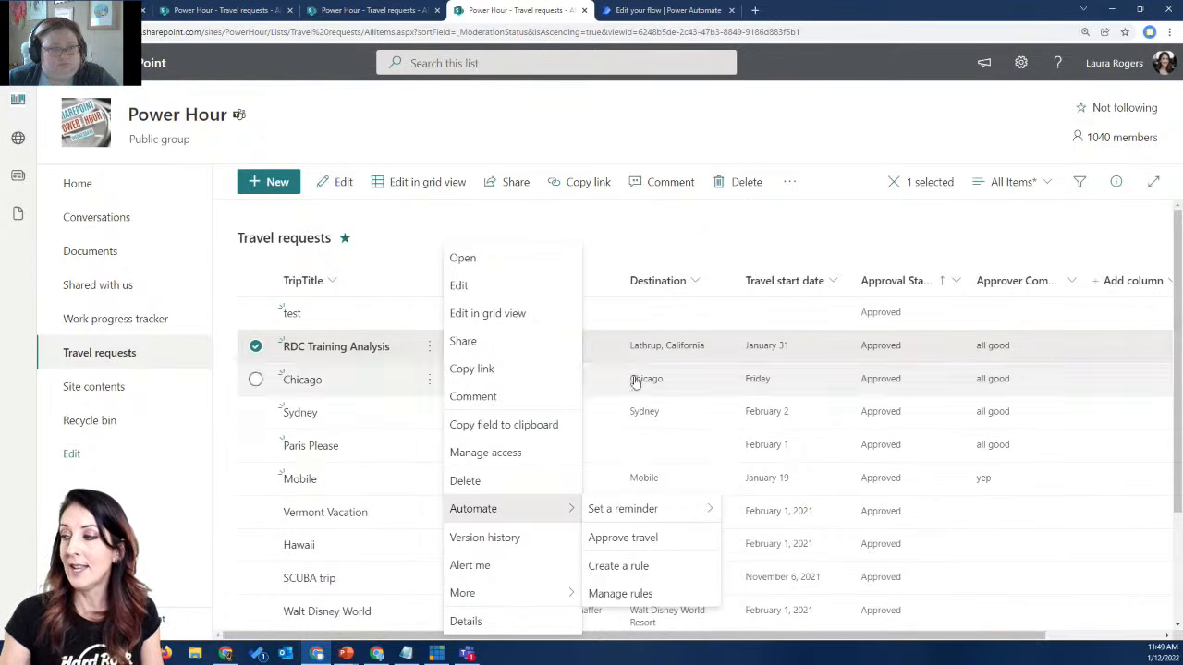
mouse_move(646, 505)
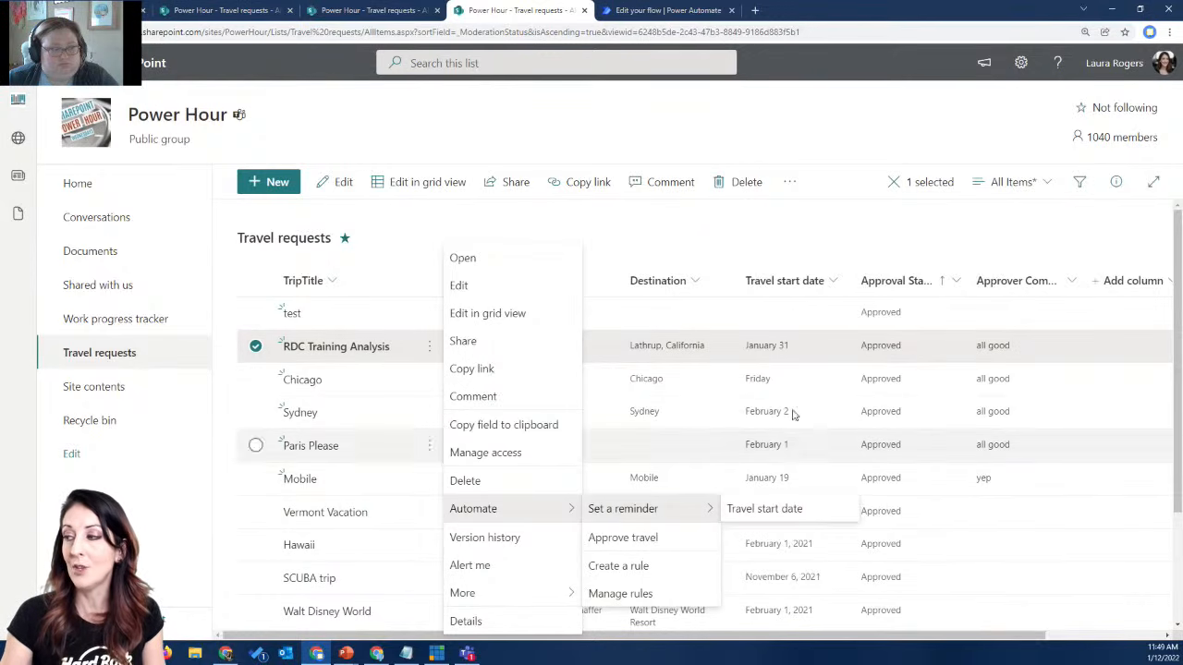
left_click(791, 235)
left_click(791, 234)
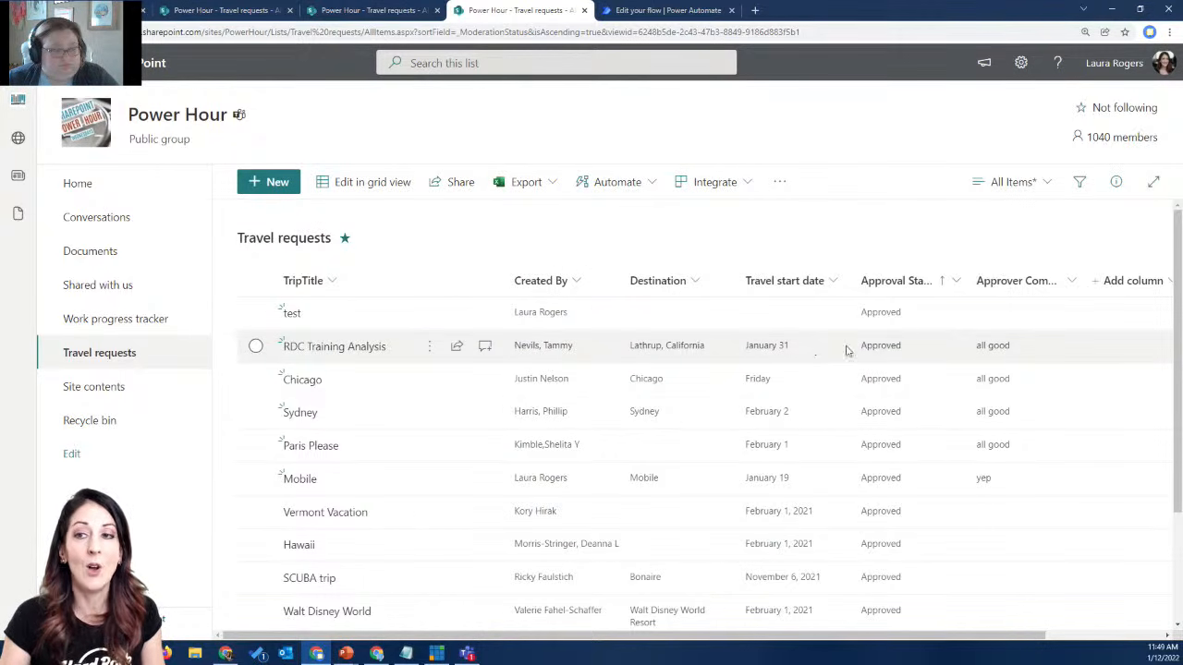
- Create a Single line of text column named ApprovalButton
left_click(1131, 280)
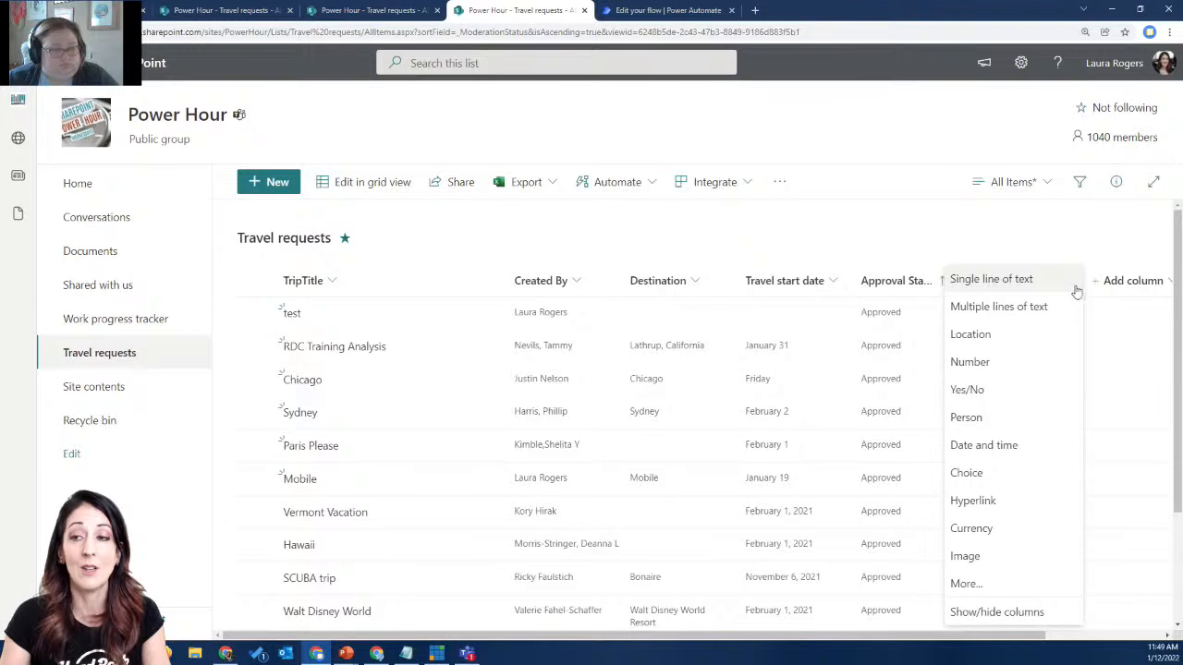
left_click(1038, 288)
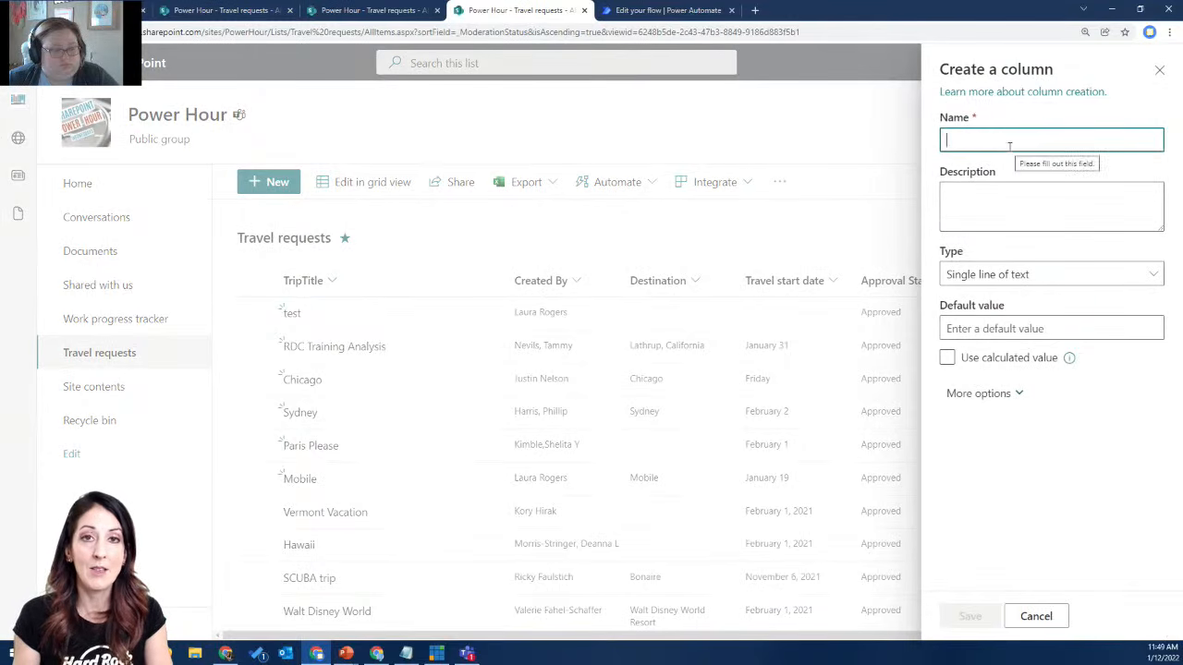
type("B")
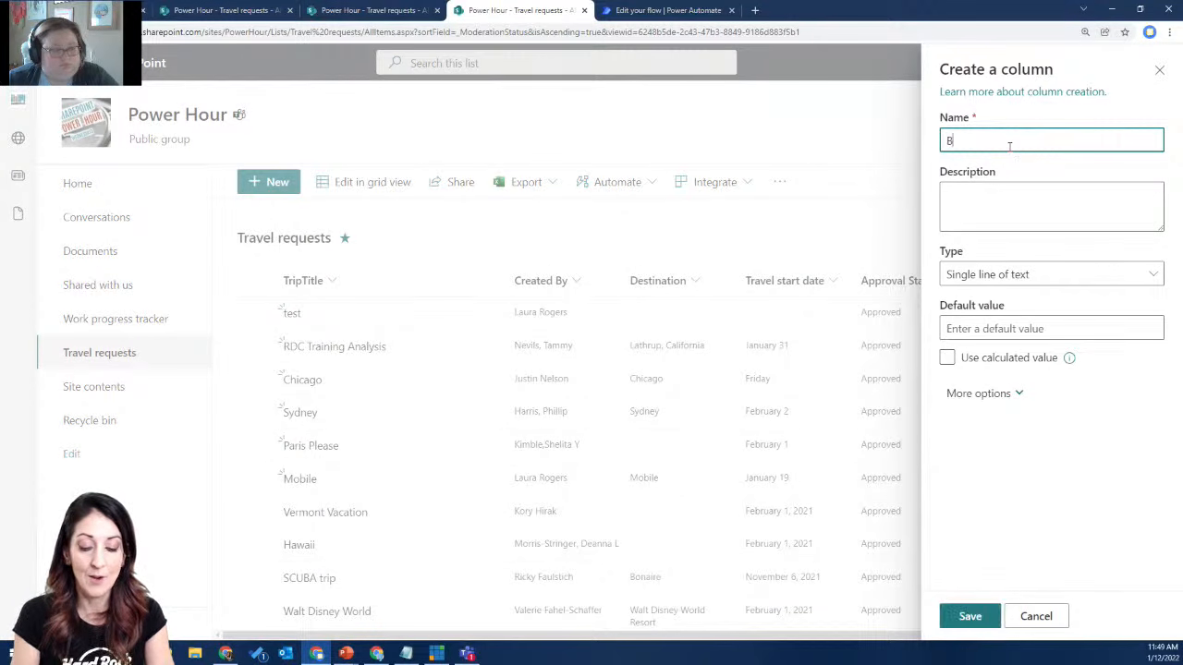
key("BackSpace")
key("BackSpace")
key("BackSpace")
key("BackSpace")
type("ApprovalButton")
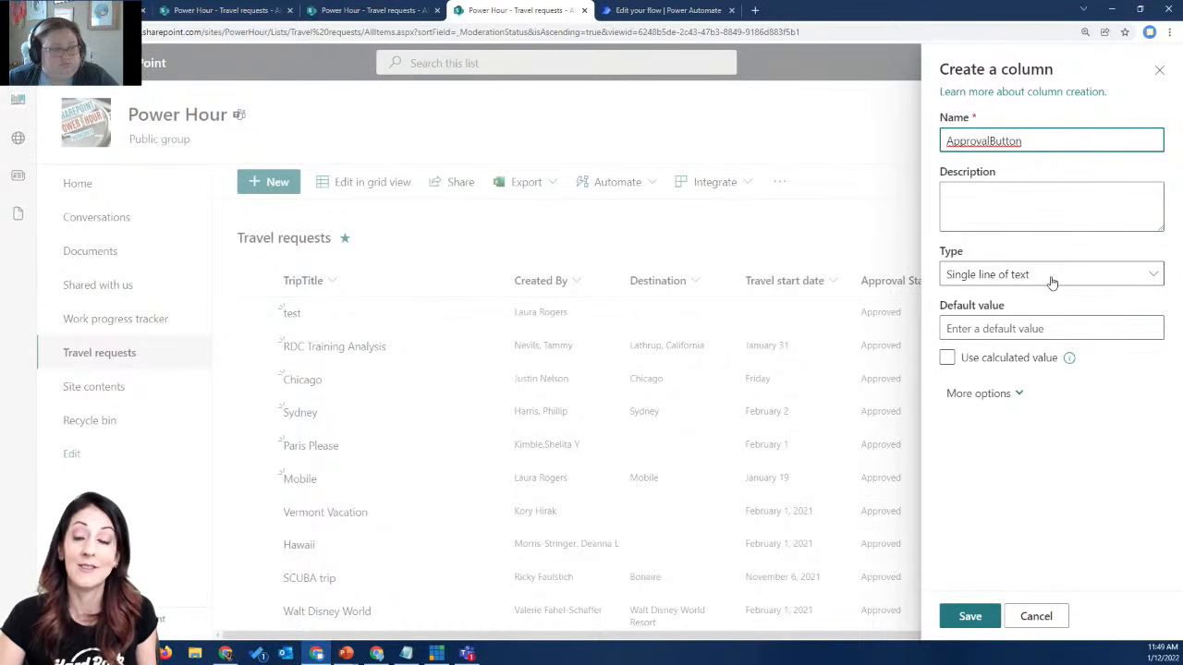
left_click(970, 617)
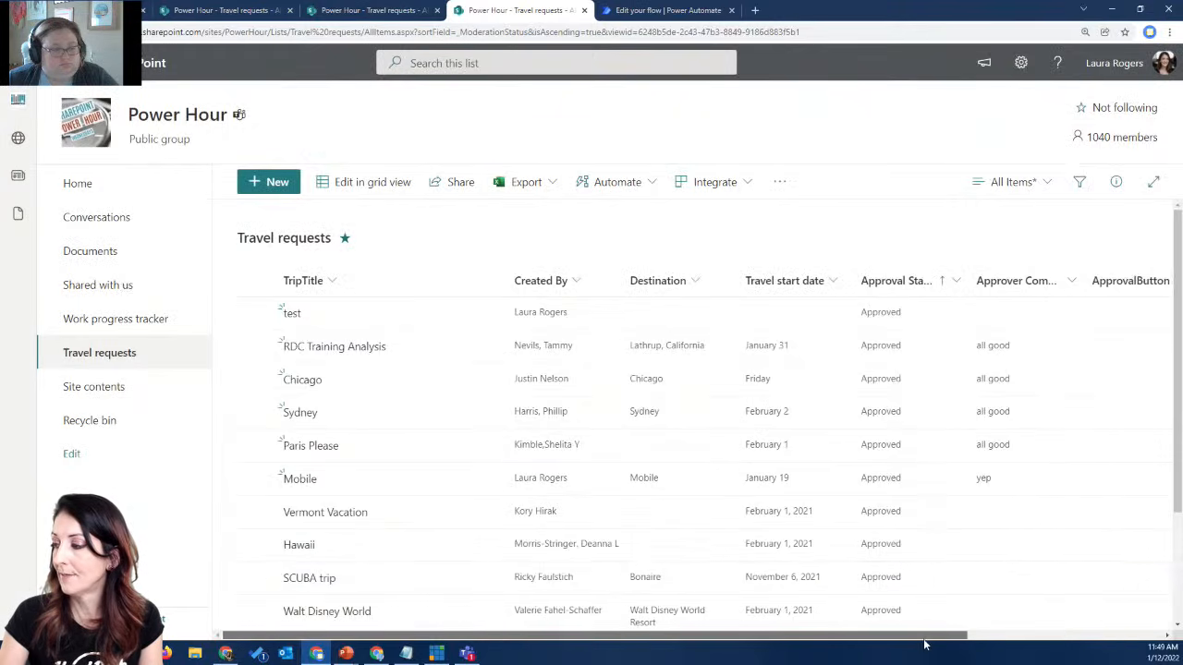
- Open Format this column for ApprovalButton in Advanced mode
left_click_drag(924, 643, 1042, 599)
left_click(996, 282)
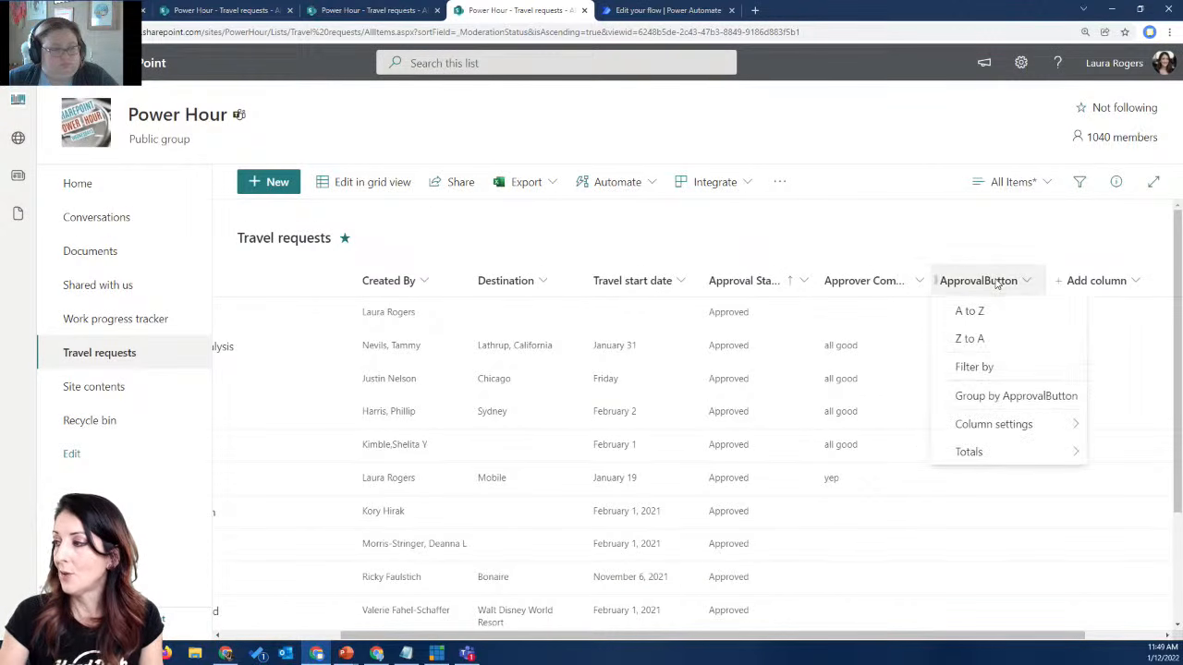
mouse_move(989, 424)
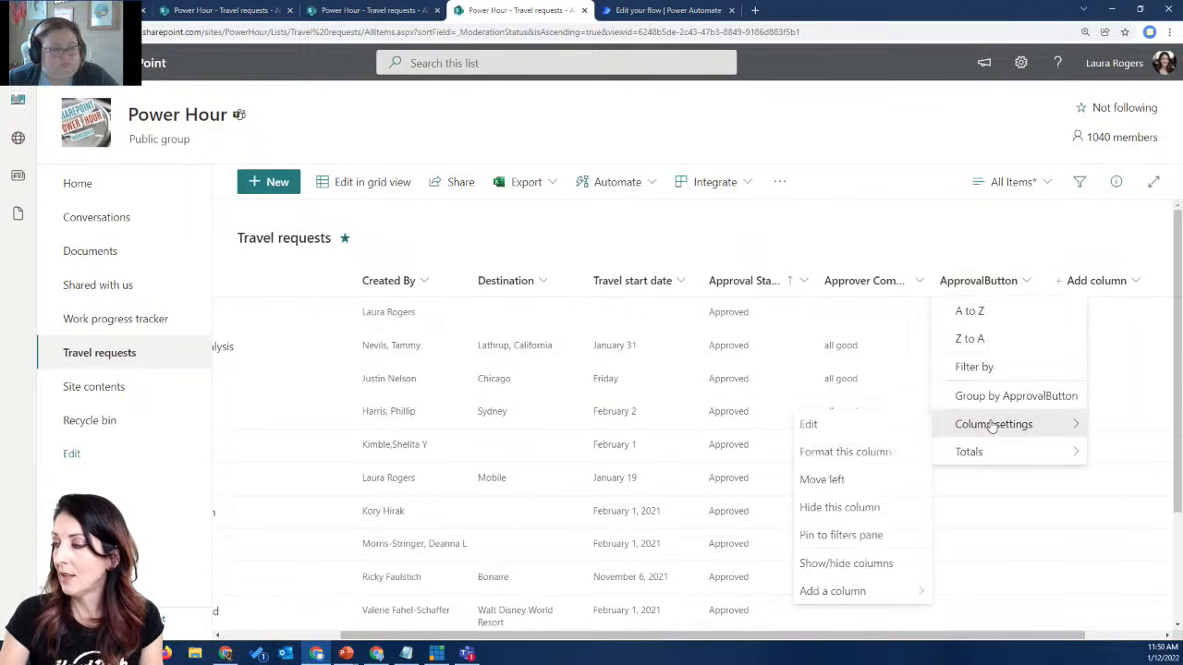
left_click(883, 452)
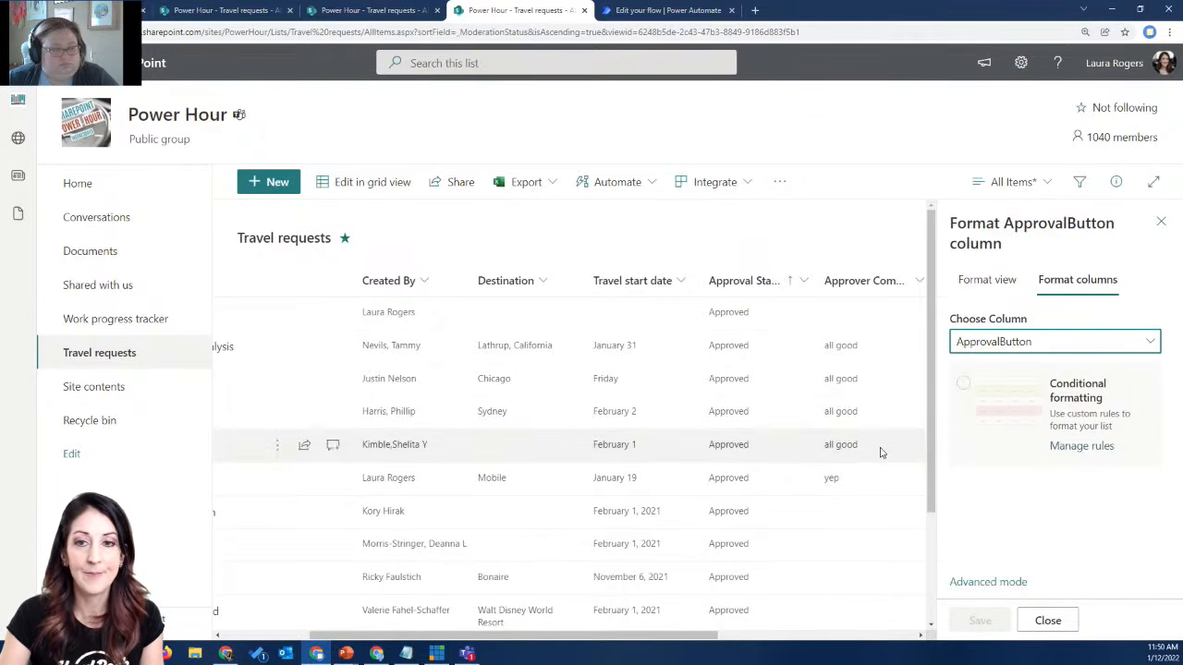
key("alt+Tab")
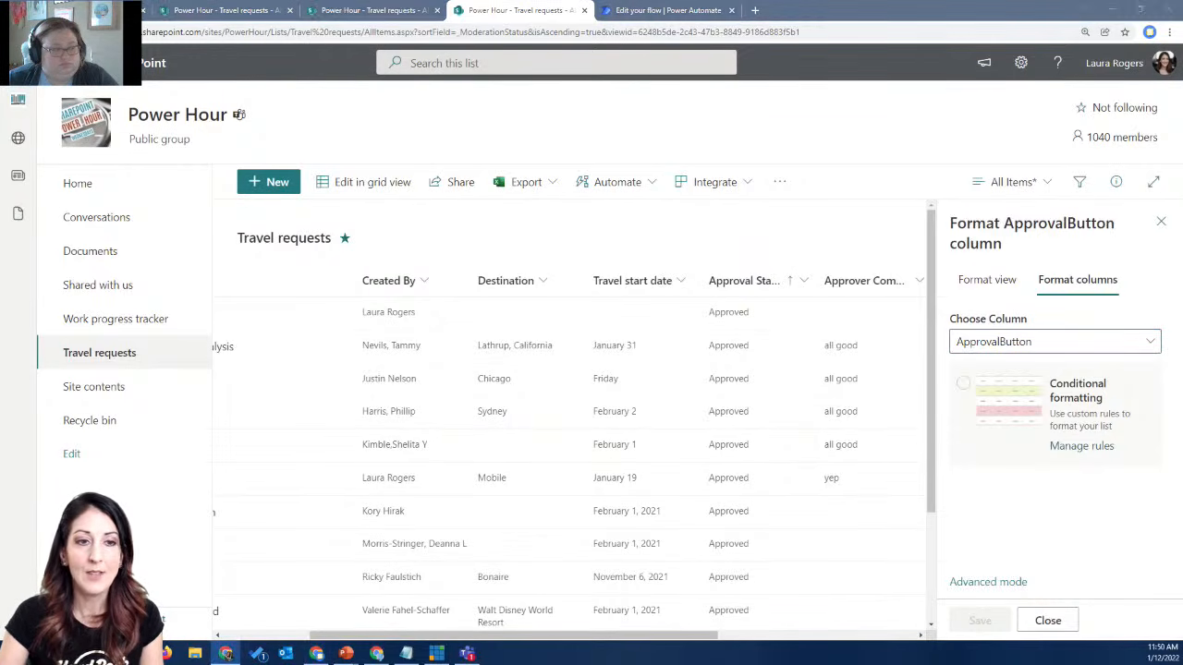
left_click(988, 583)
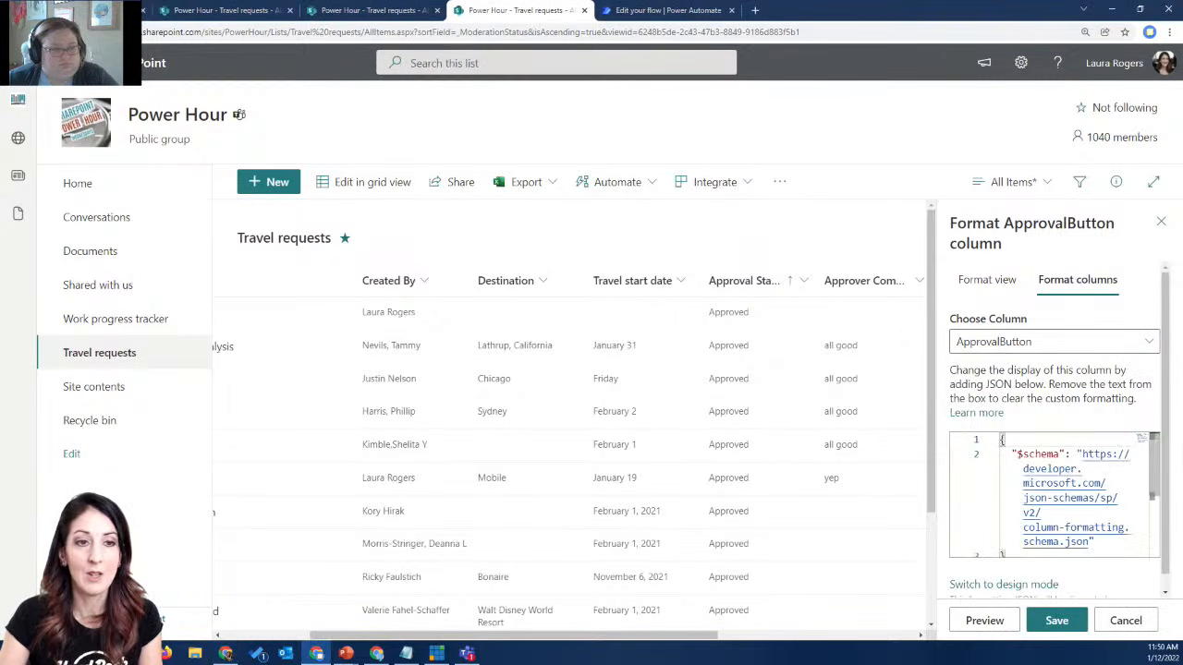
- Replace the existing formatting code with the pasted Get Approved button JSON
key("alt+Tab")
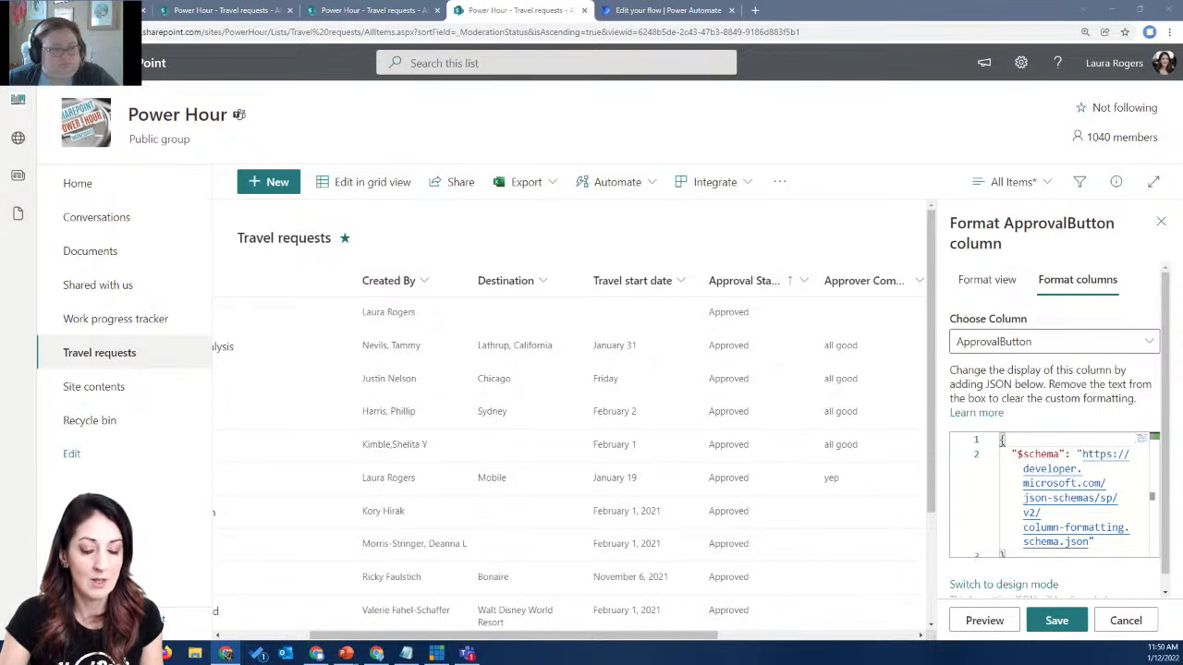
left_click(986, 462)
key("ctrl+a")
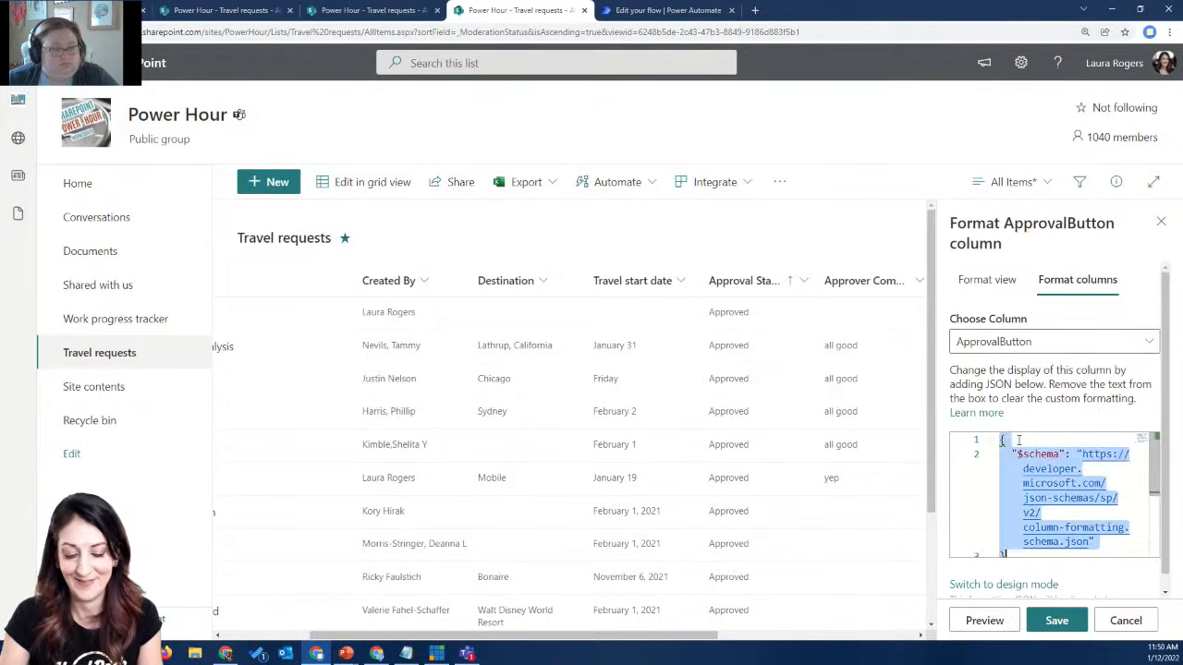
key("ctrl+v")
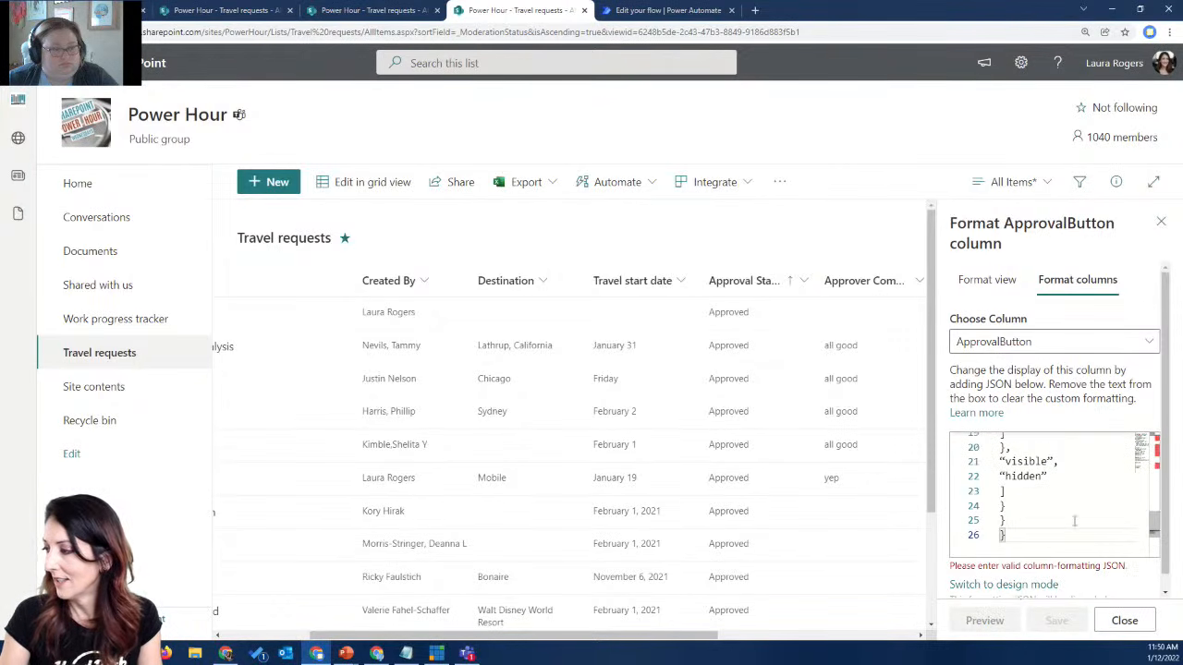
scroll(1117, 511, "up", 8)
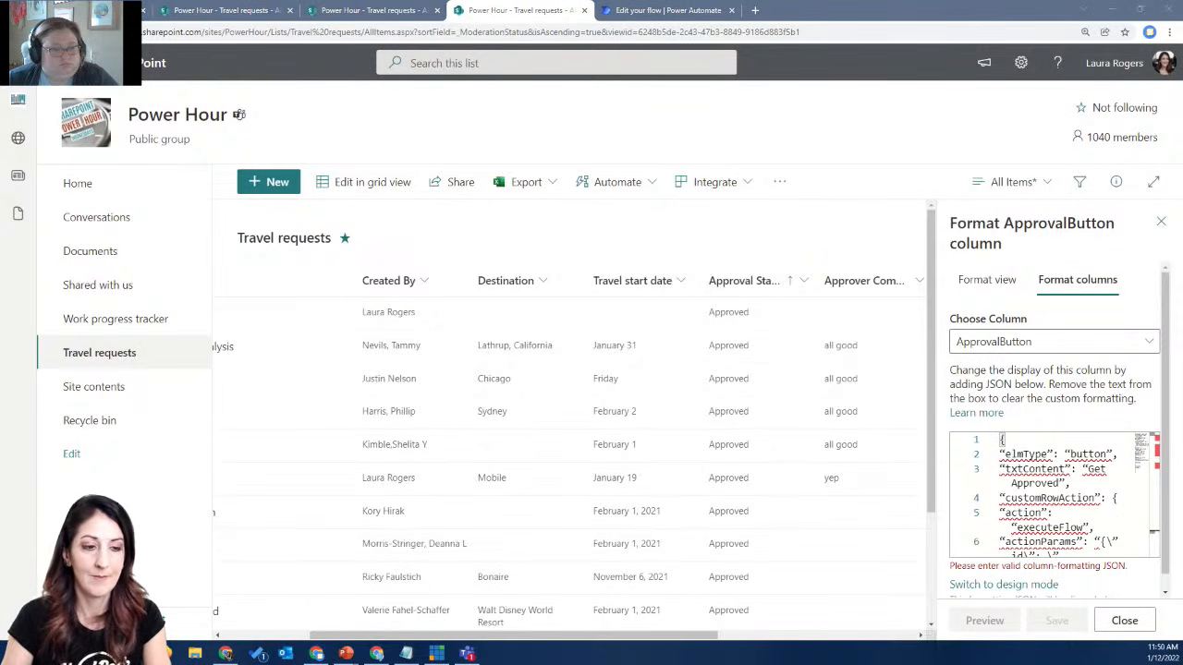
- Paste the button JSON into a blank, maximized Notepad document
left_click(407, 654)
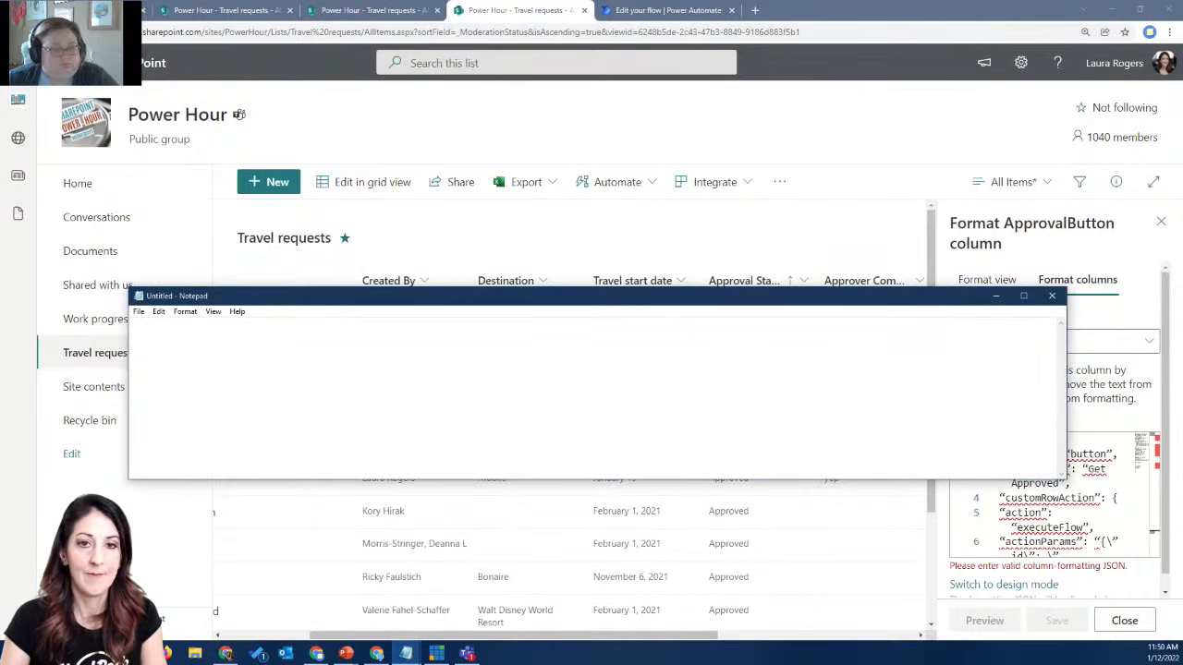
key("ctrl+v")
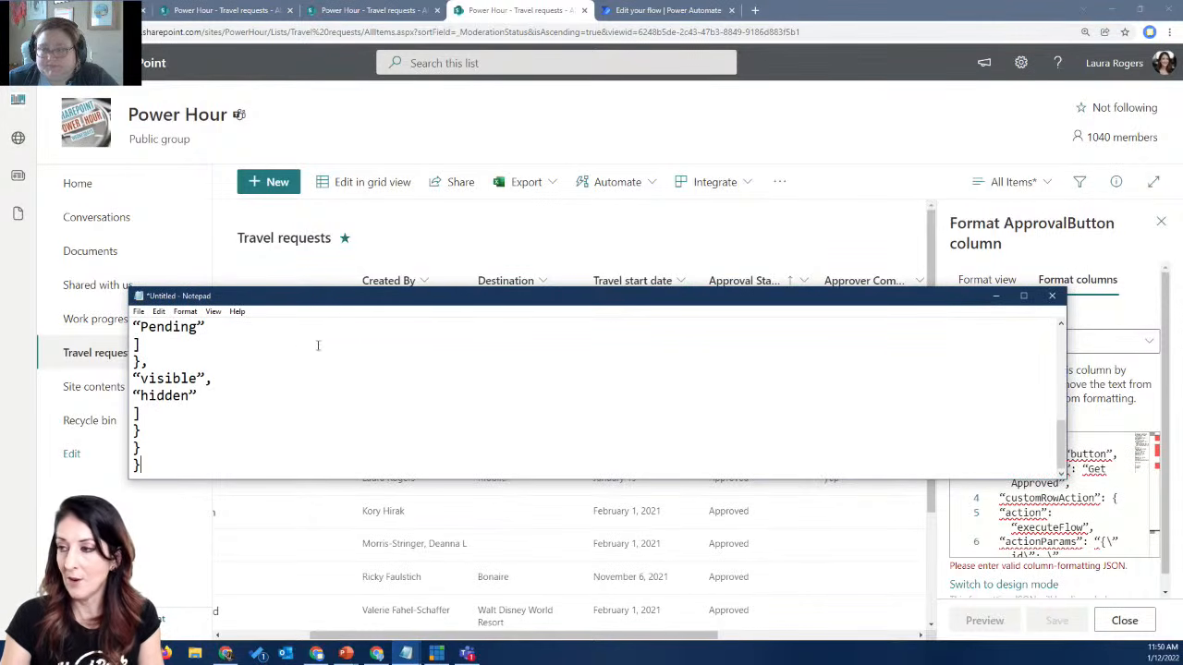
double_click(467, 298)
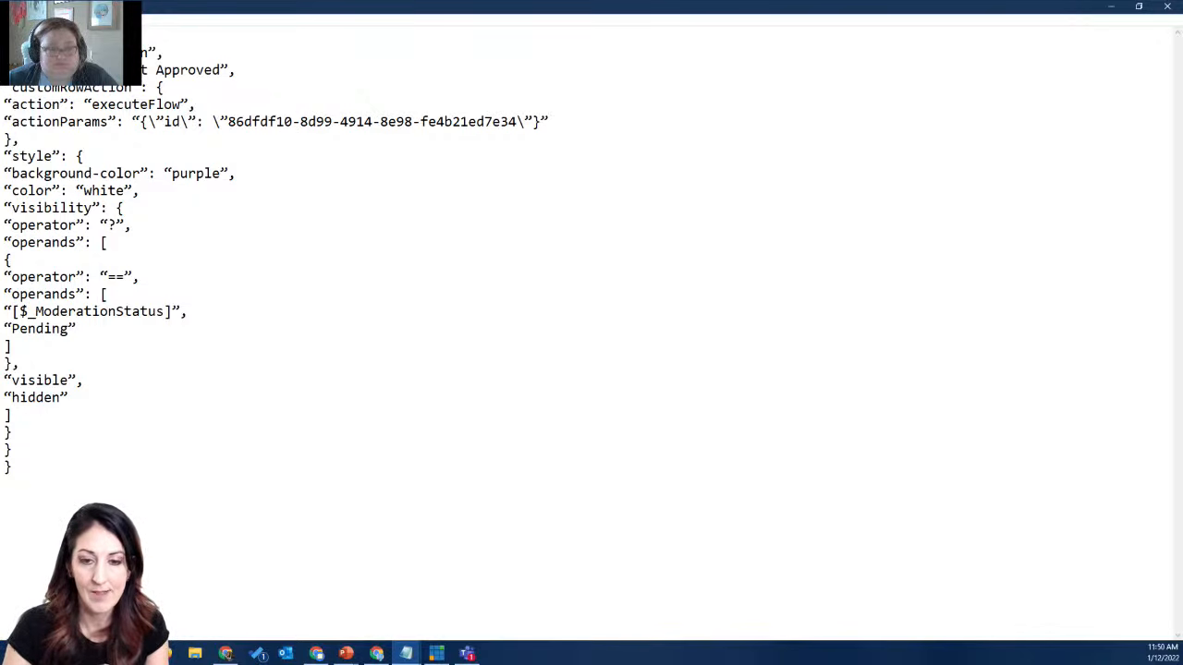
key("alt+Tab")
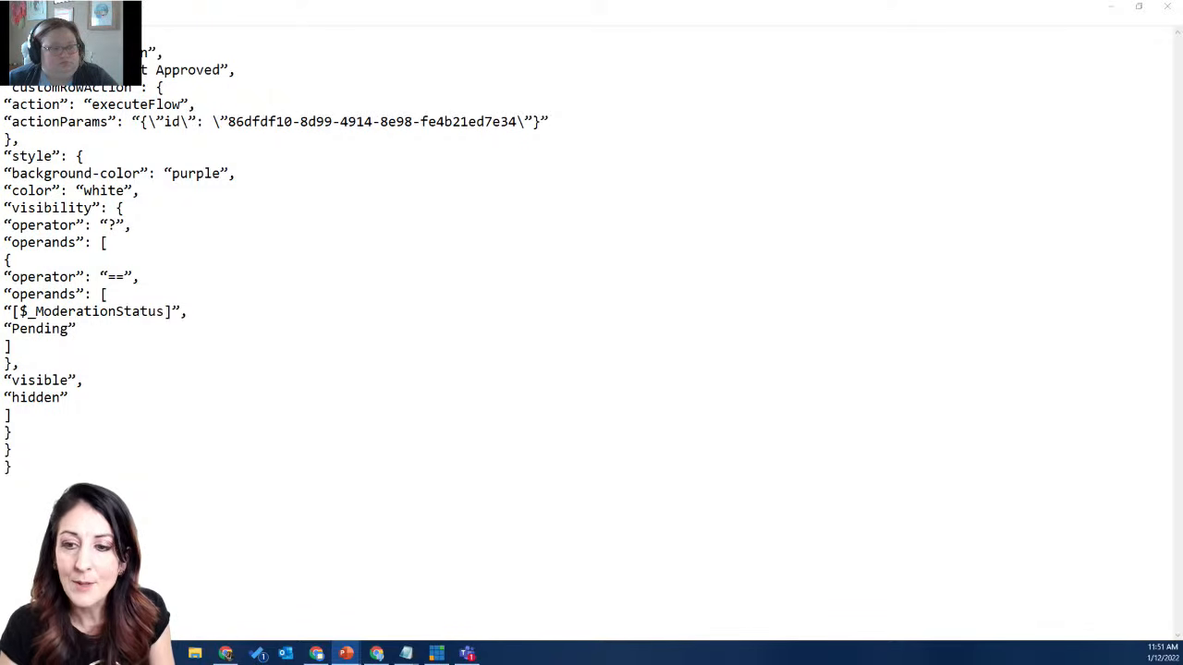
left_click(102, 335)
key("ctrl+a")
key("ctrl+v")
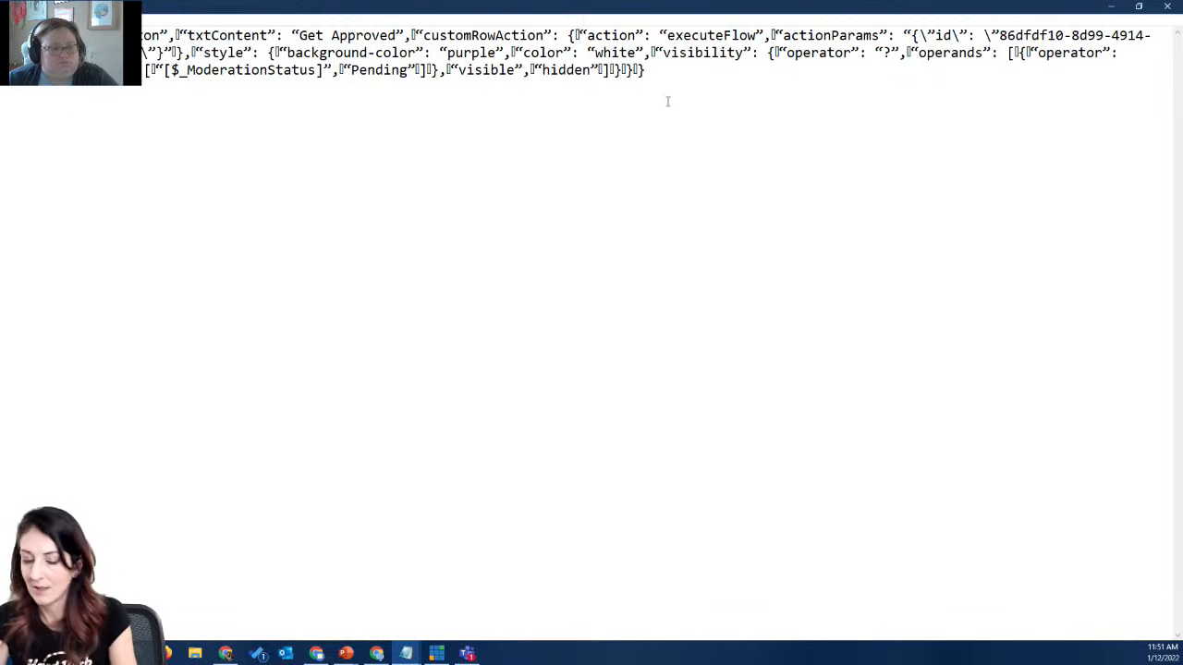
key("ctrl+z")
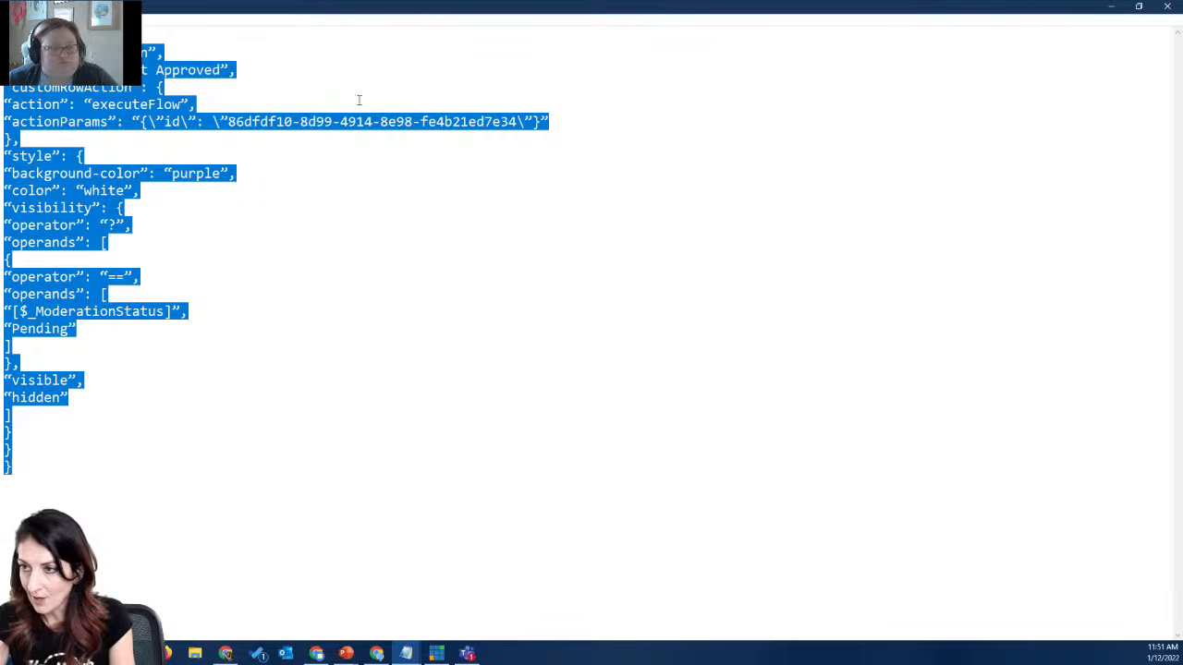
left_click(166, 173)
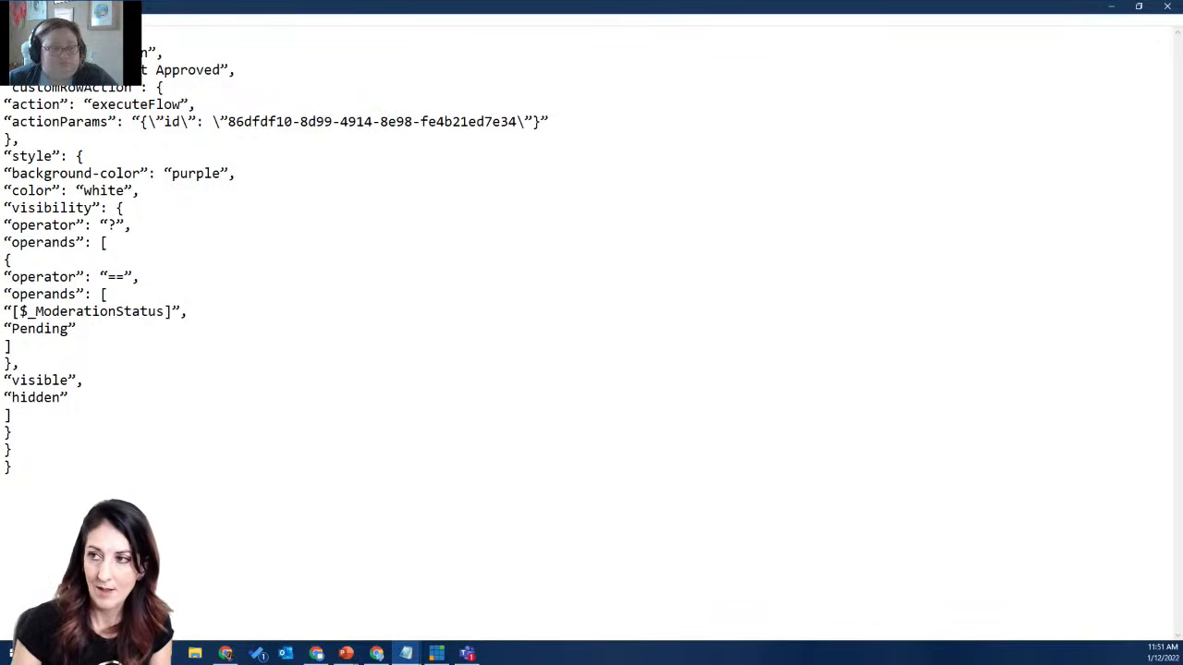
- Replace all opening curly quotes in the JSON with straight quotes
key("ctrl+h")
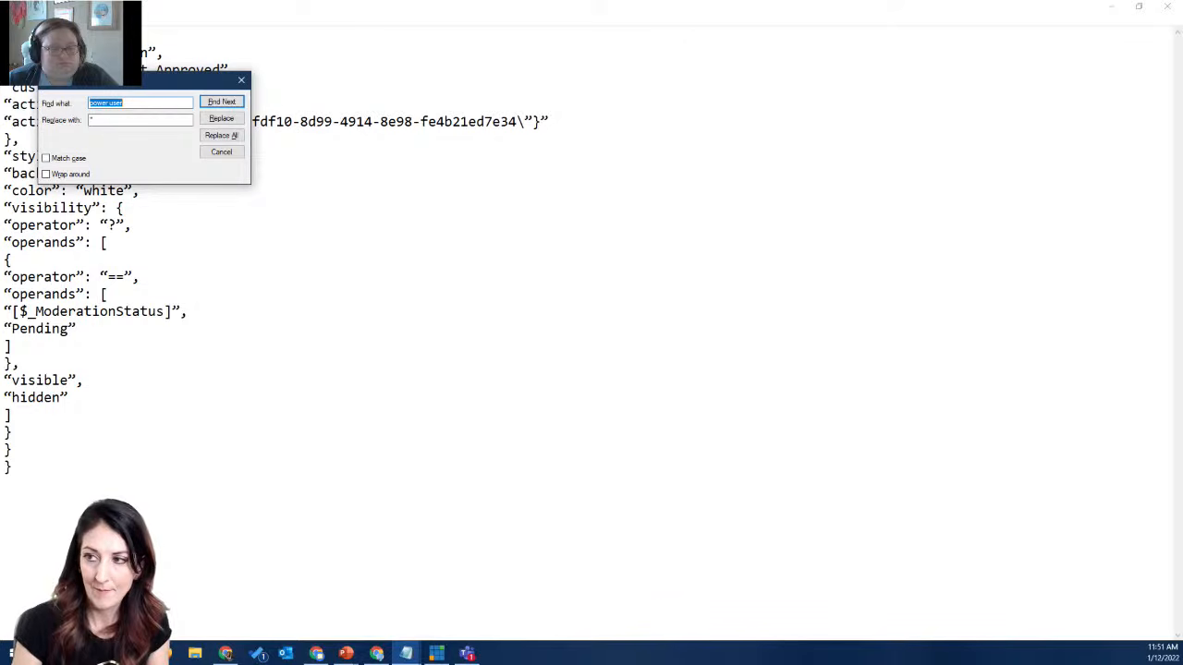
type("\"")
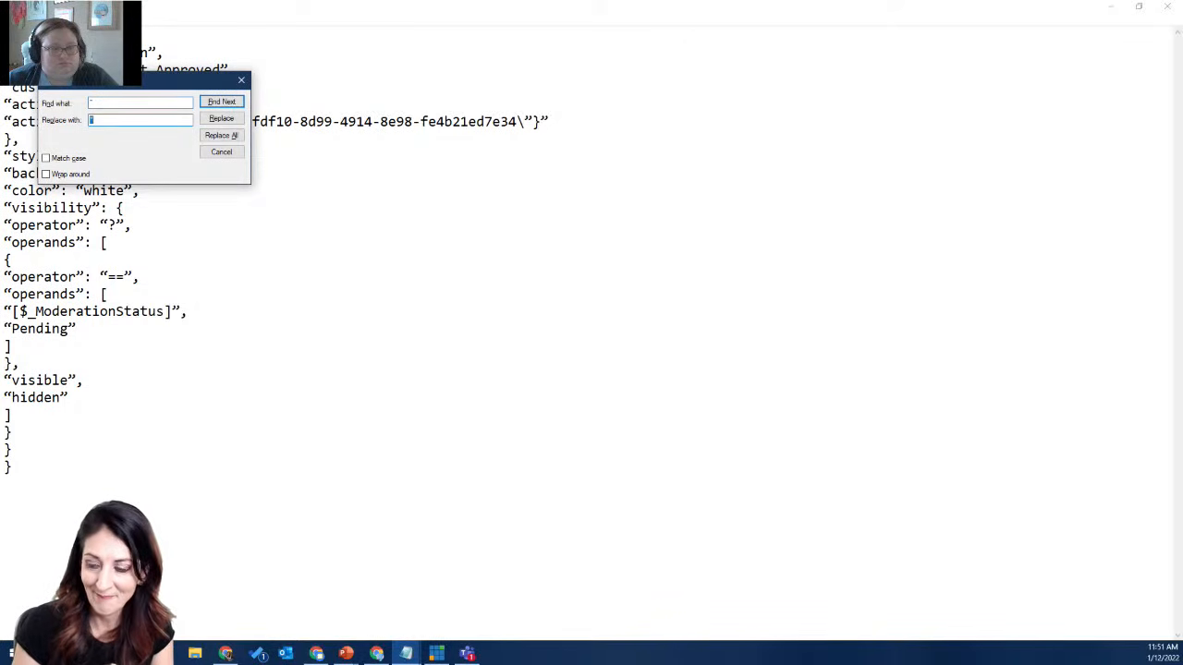
left_click(226, 136)
left_click(241, 81)
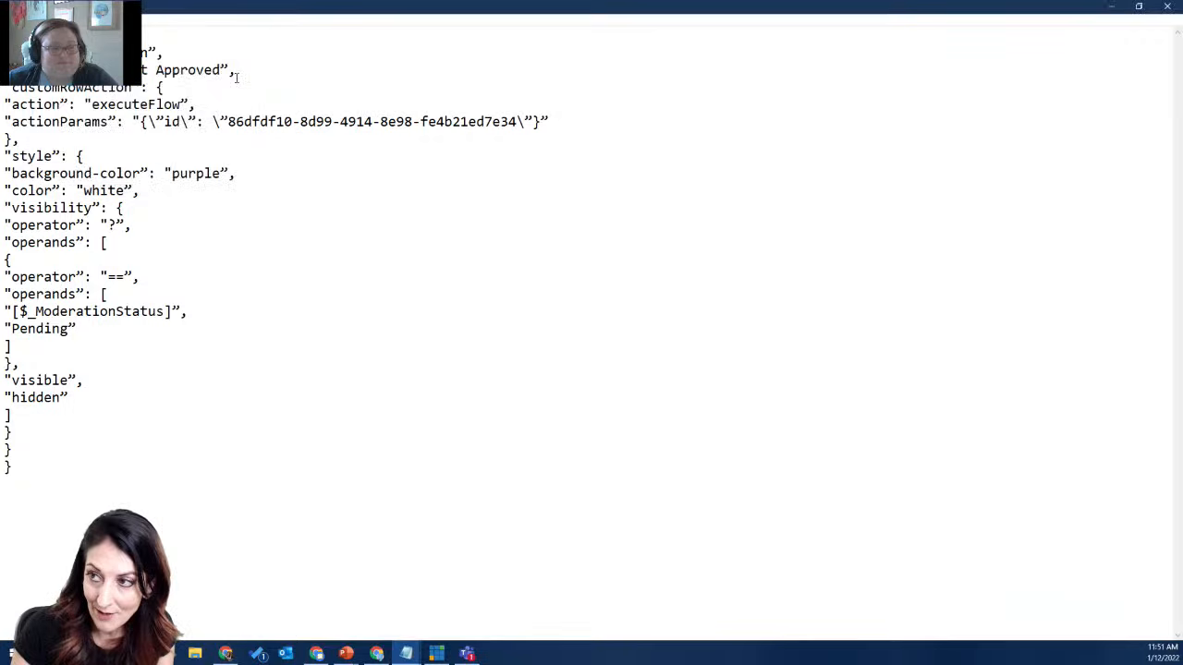
key("BackSpace")
type("n")
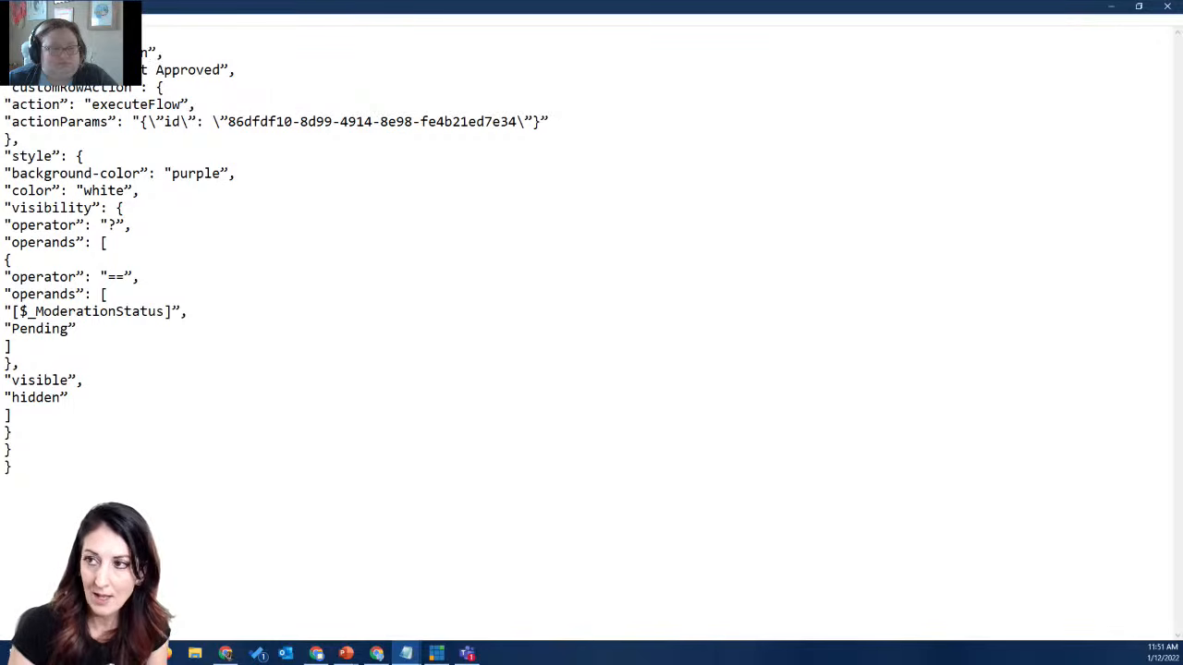
- Replace all closing curly quotes with straight quotes and select the whole JSON
key("ctrl+h")
type("\"")
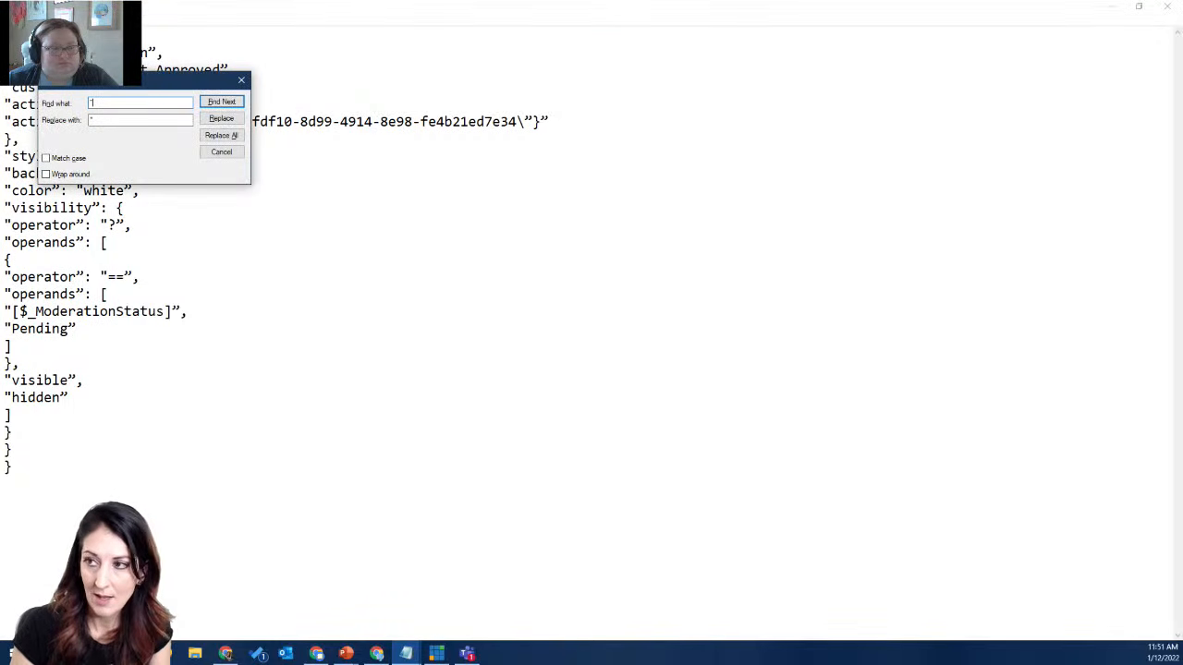
left_click(220, 135)
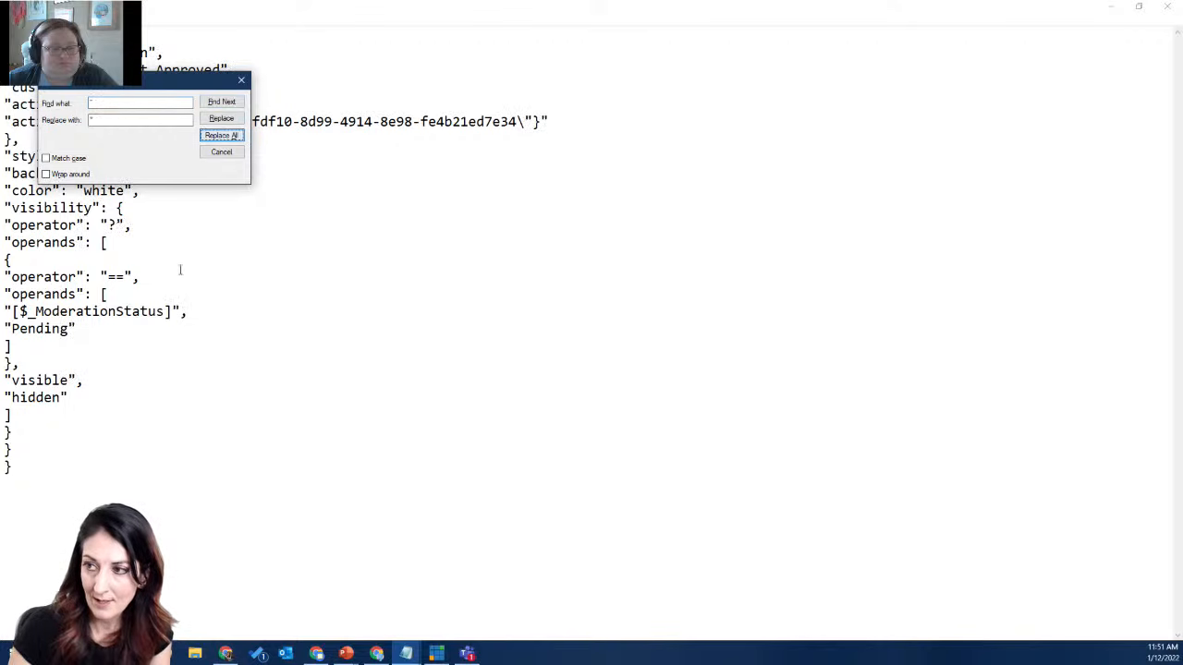
left_click(241, 79)
key("ctrl+a")
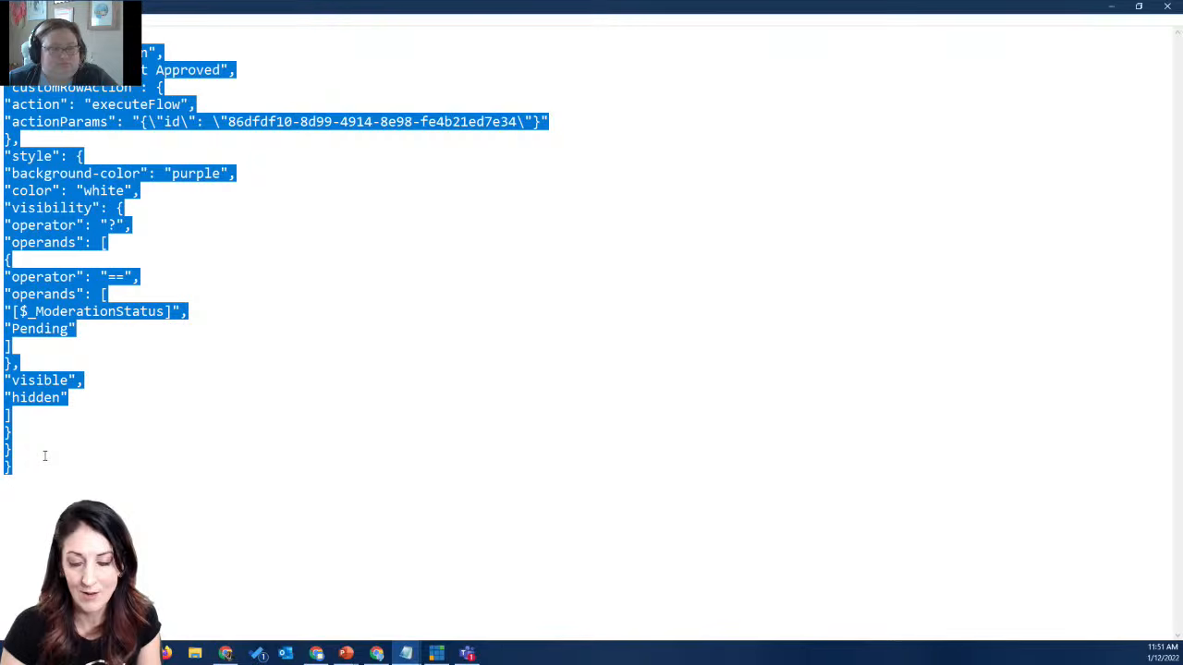
left_click(1111, 7)
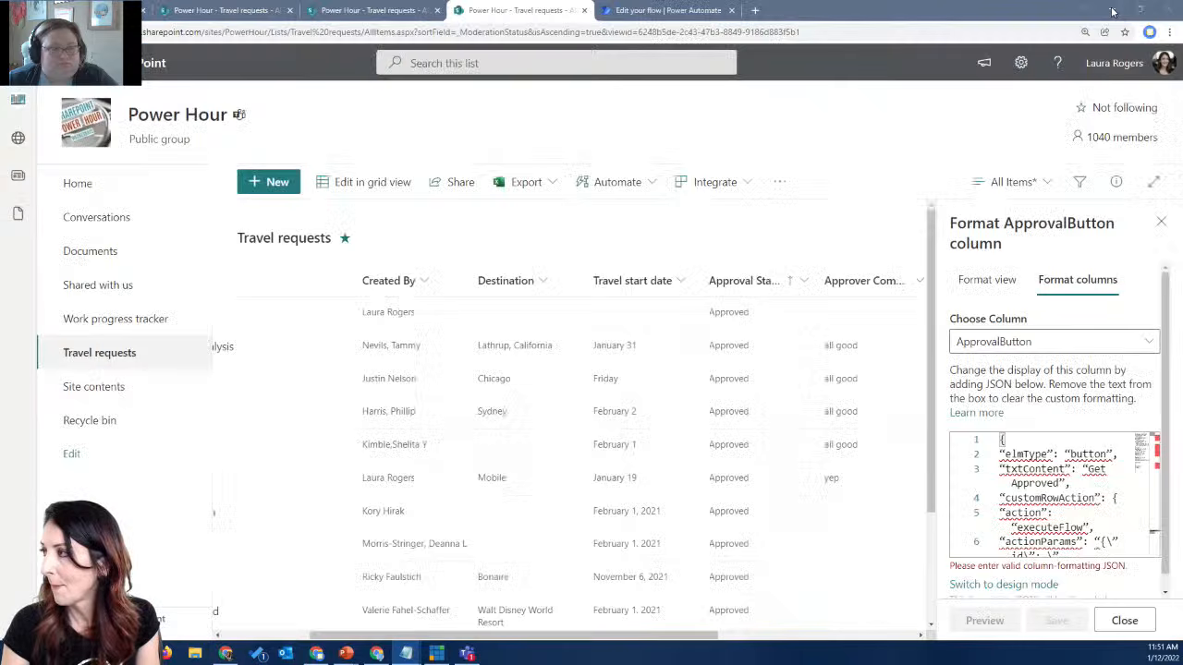
- Paste the cleaned JSON into the ApprovalButton formatting editor, save, and close the pane
left_click(1060, 454)
key("ctrl+a")
key("ctrl+v")
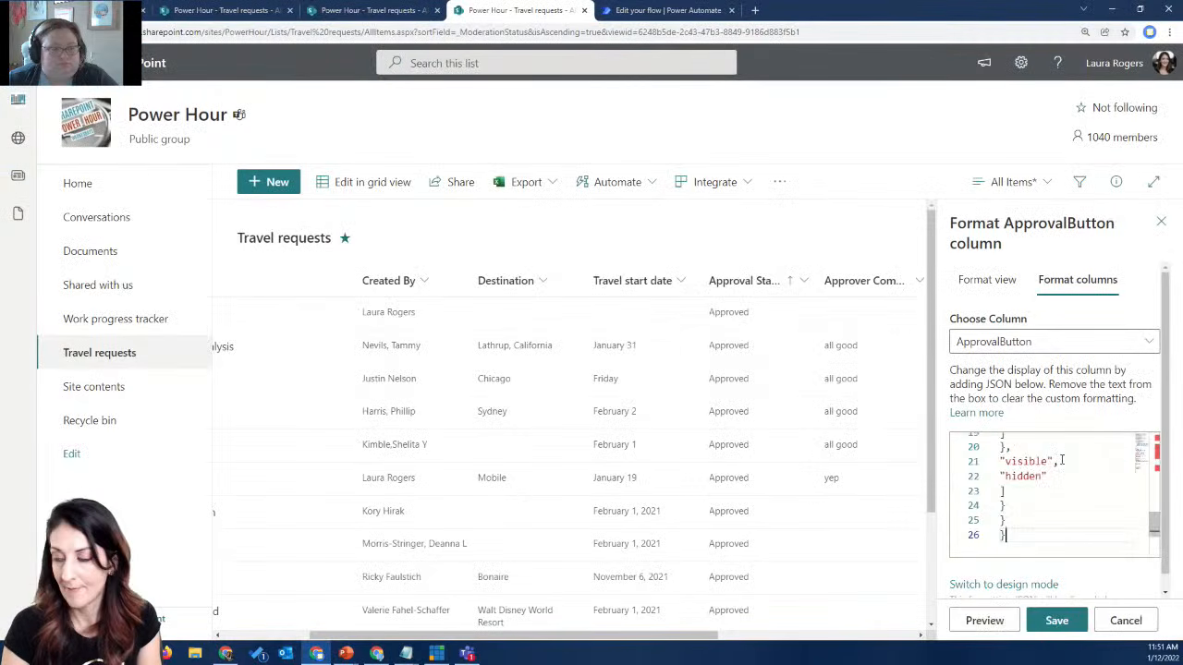
scroll(1082, 529, "up", 5)
scroll(1082, 529, "up", 3)
left_click(1056, 620)
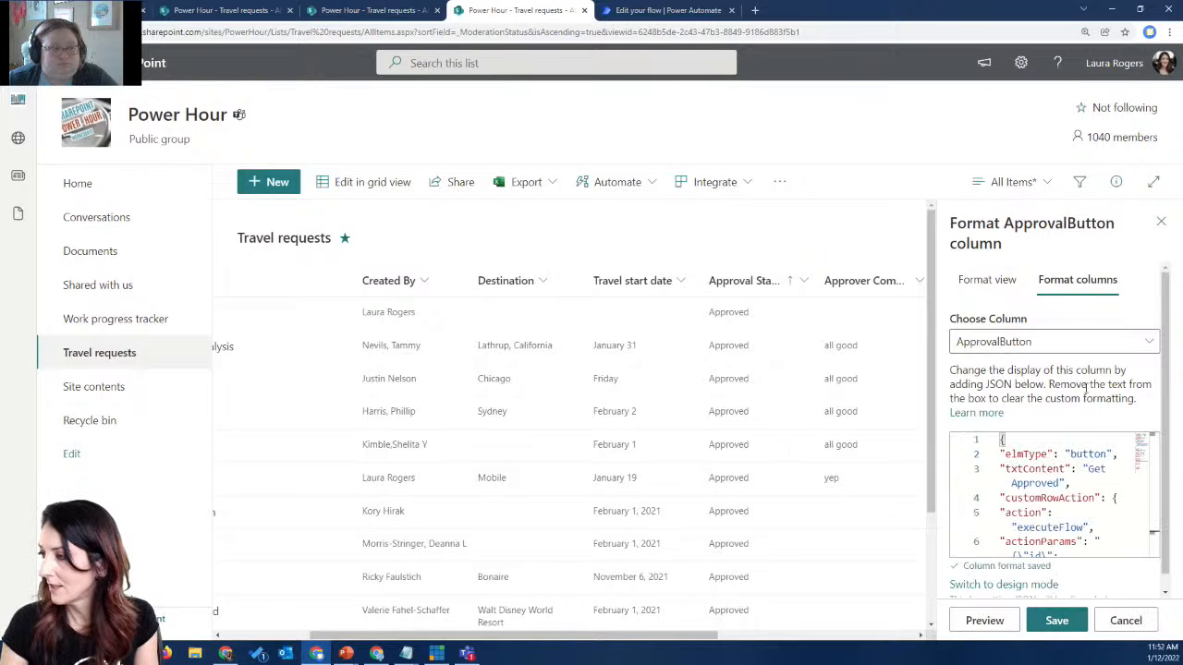
left_click(1160, 222)
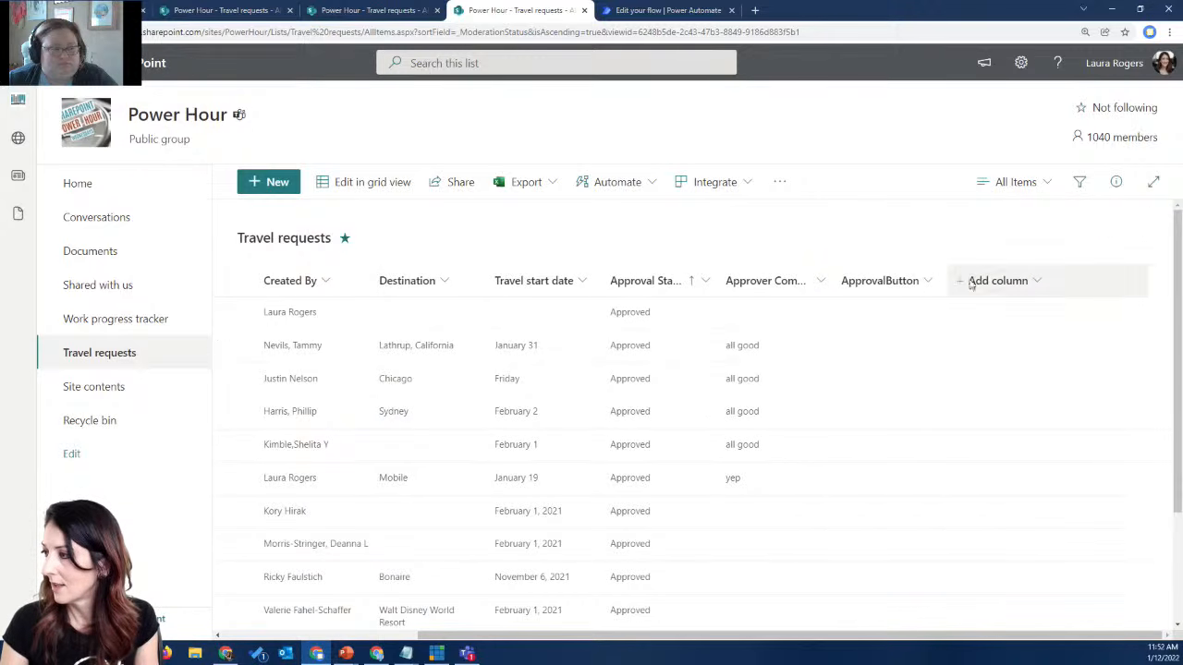
- Resubmit the first travel request with reason 'test', then present the Display Button Conditionally slide
scroll(848, 339, "down", 2)
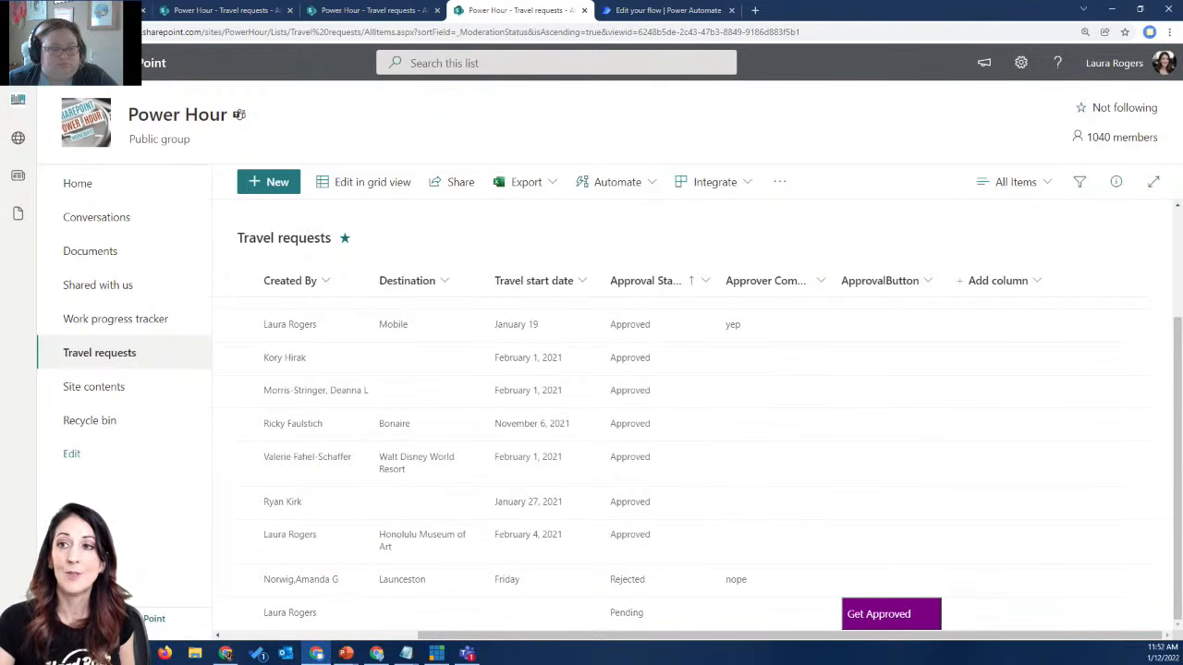
scroll(752, 404, "up", 3)
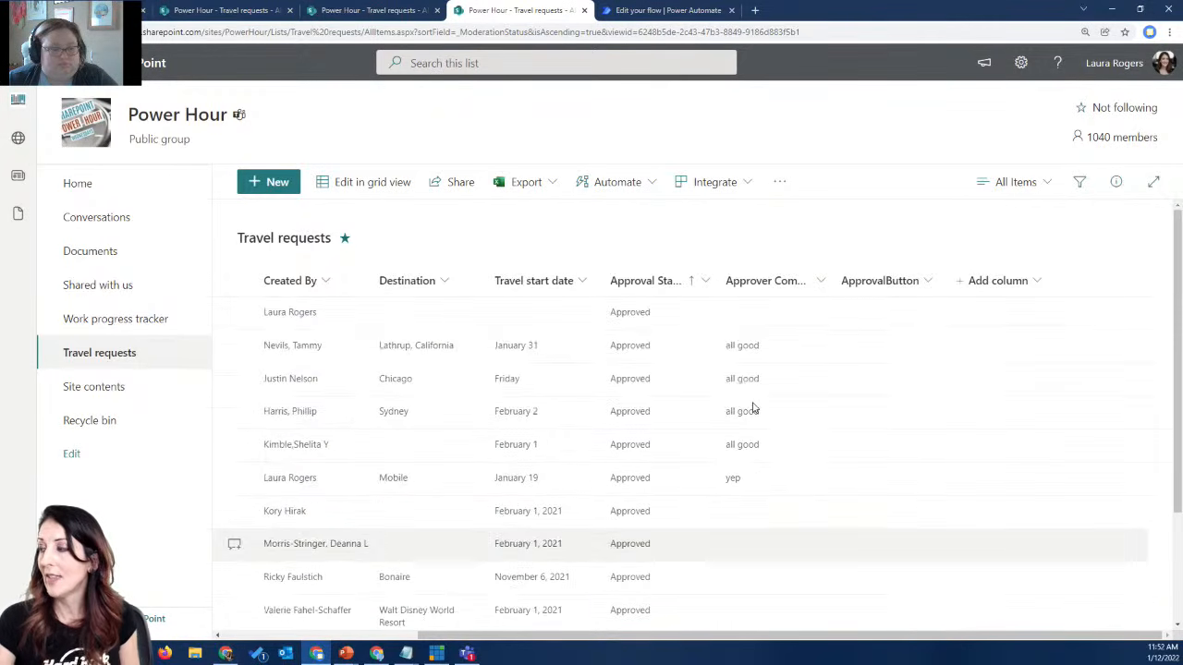
left_click(362, 317)
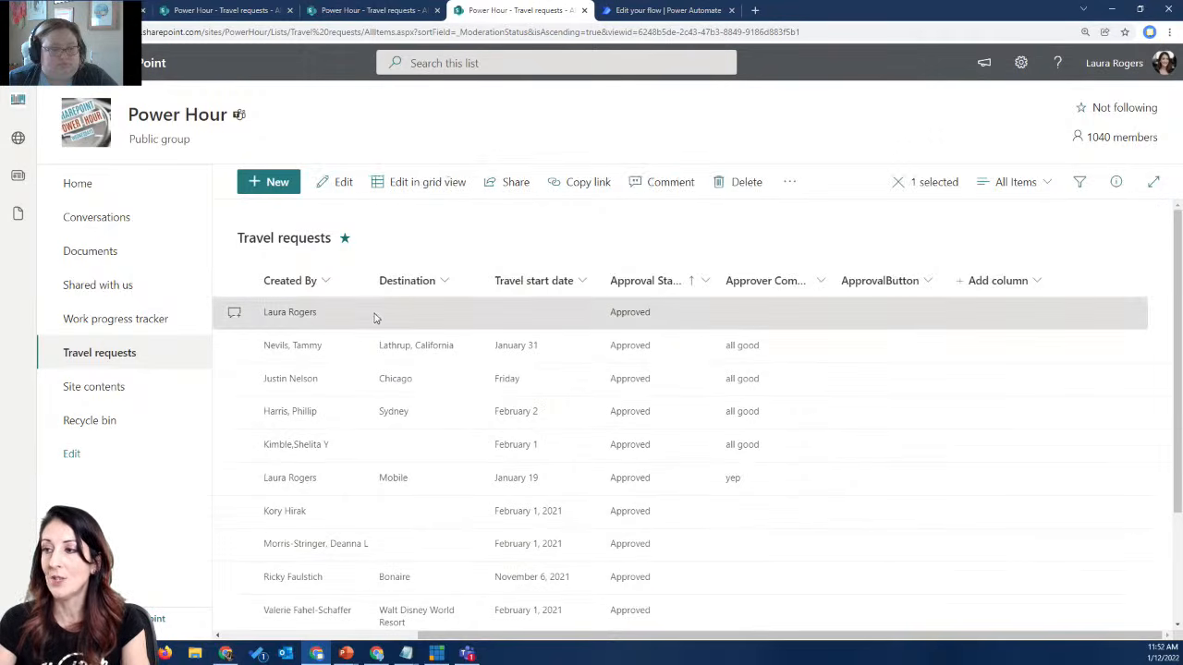
right_click(501, 313)
left_click(531, 284)
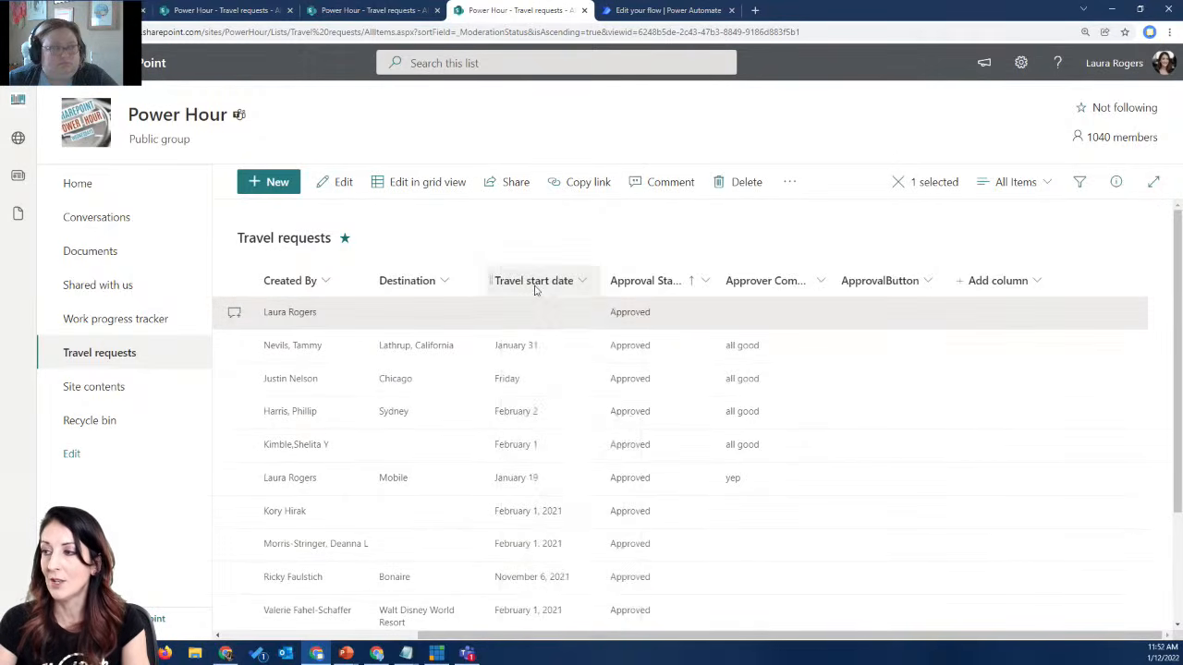
left_click(497, 249)
type("test")
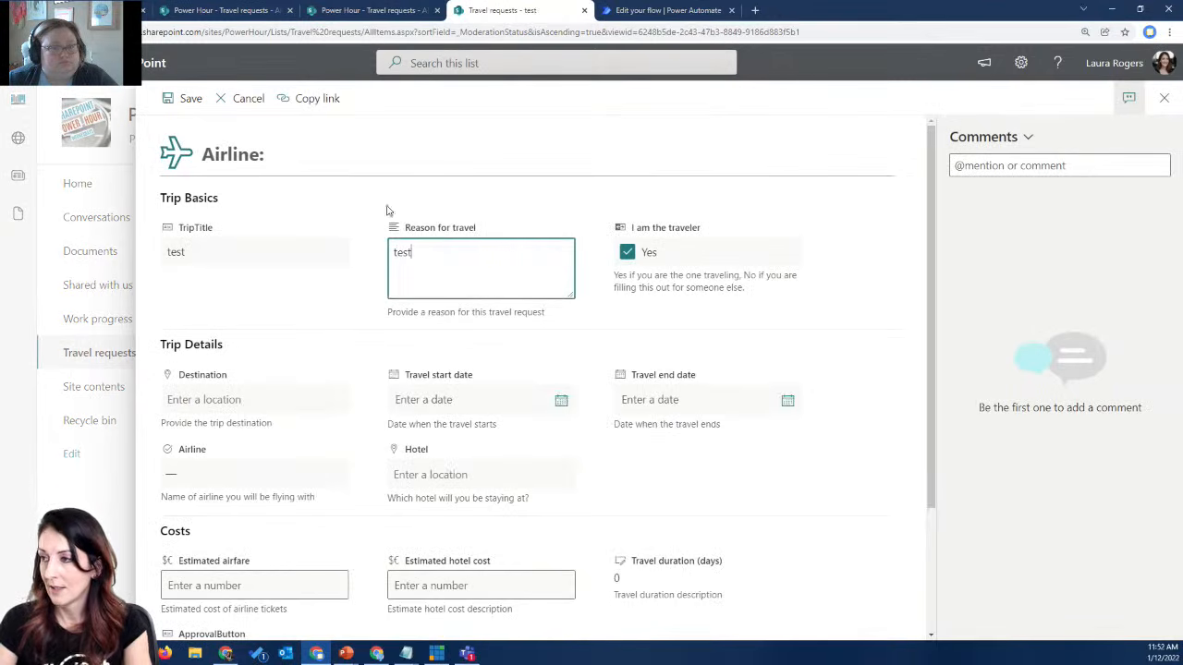
left_click(176, 98)
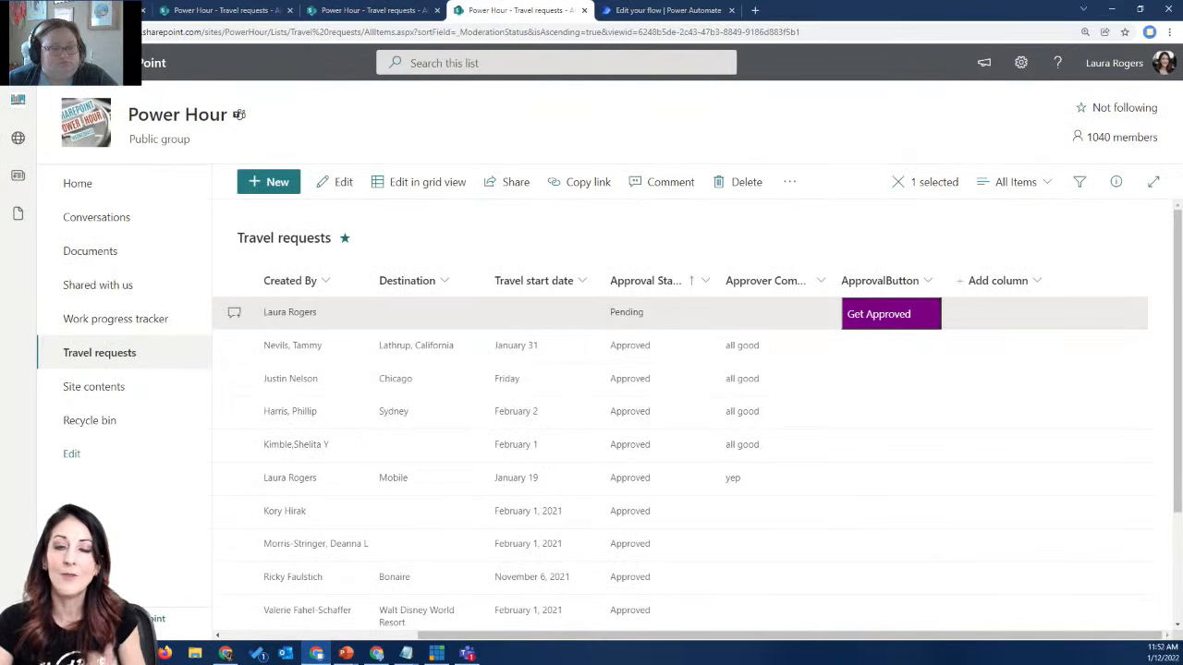
key("alt+Tab")
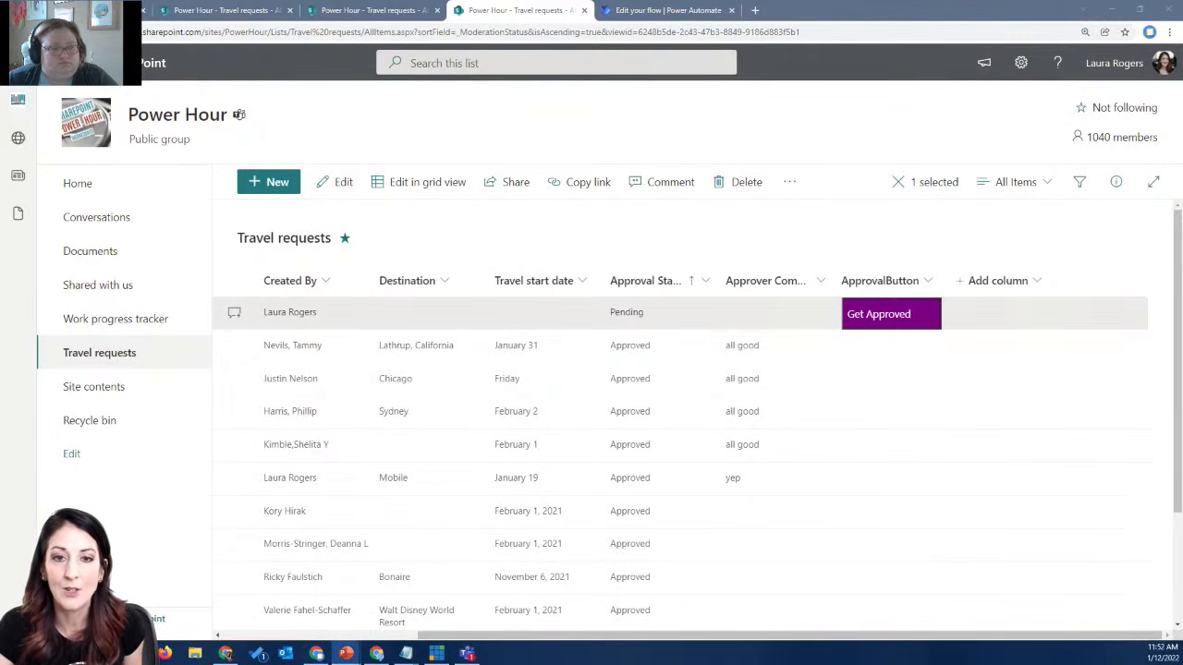
key("shift+F5")
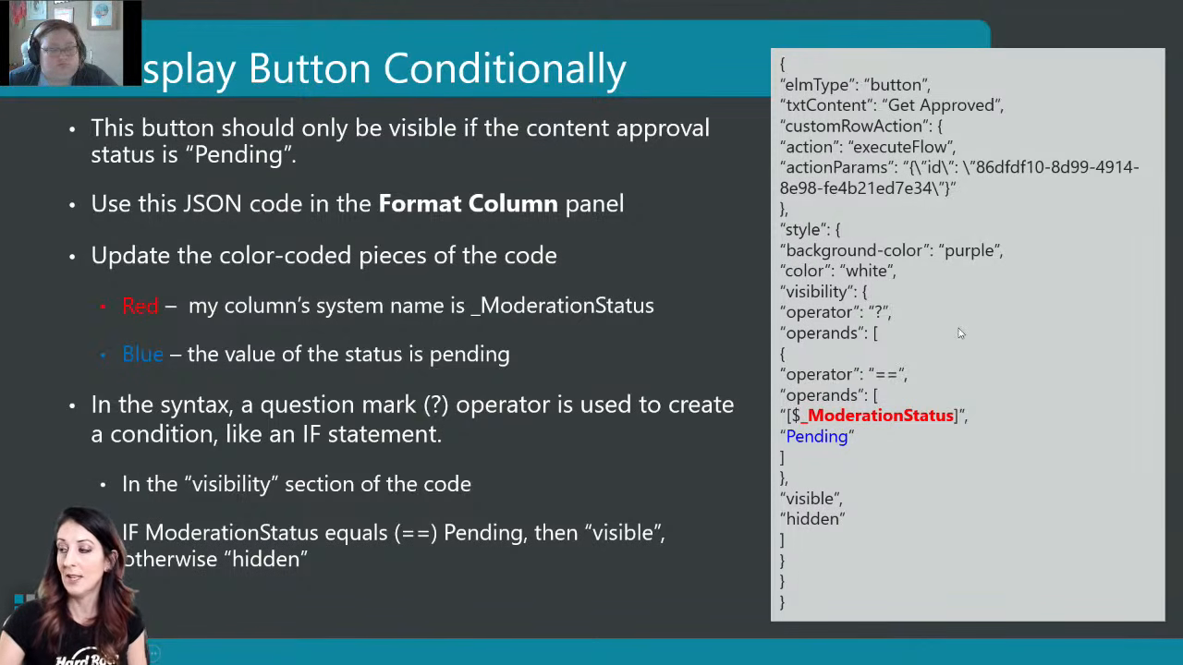
key("alt+Tab")
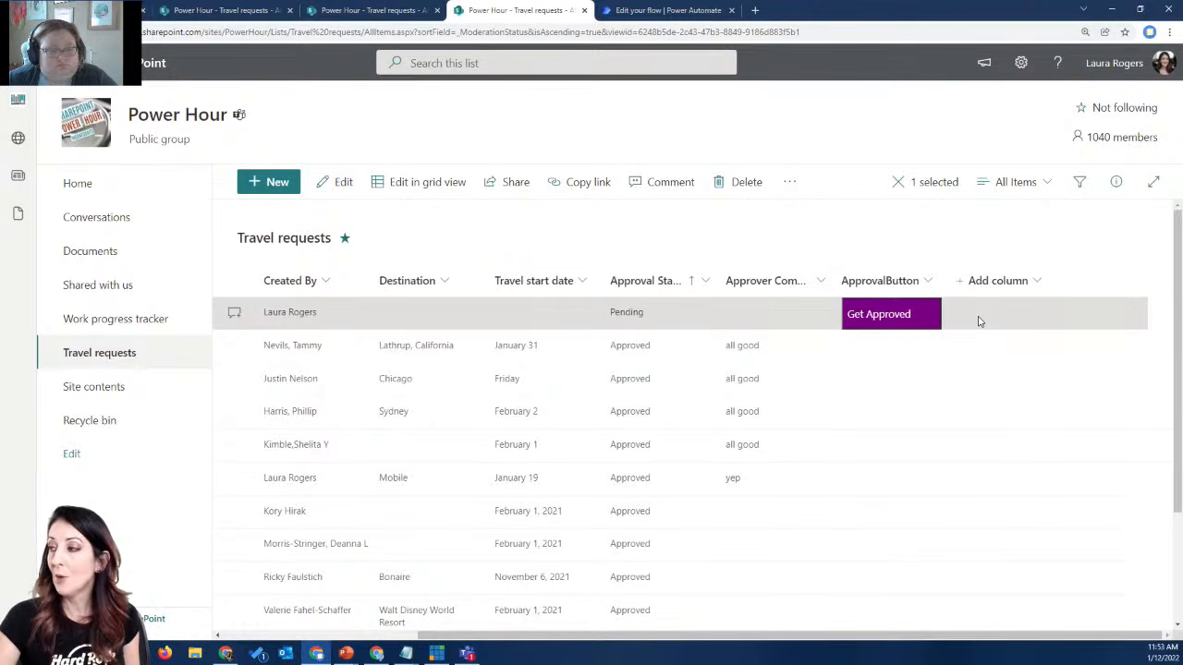
- Copy the Approve travel flow's ID from its details page web address, then go back to SharePoint
left_click(650, 11)
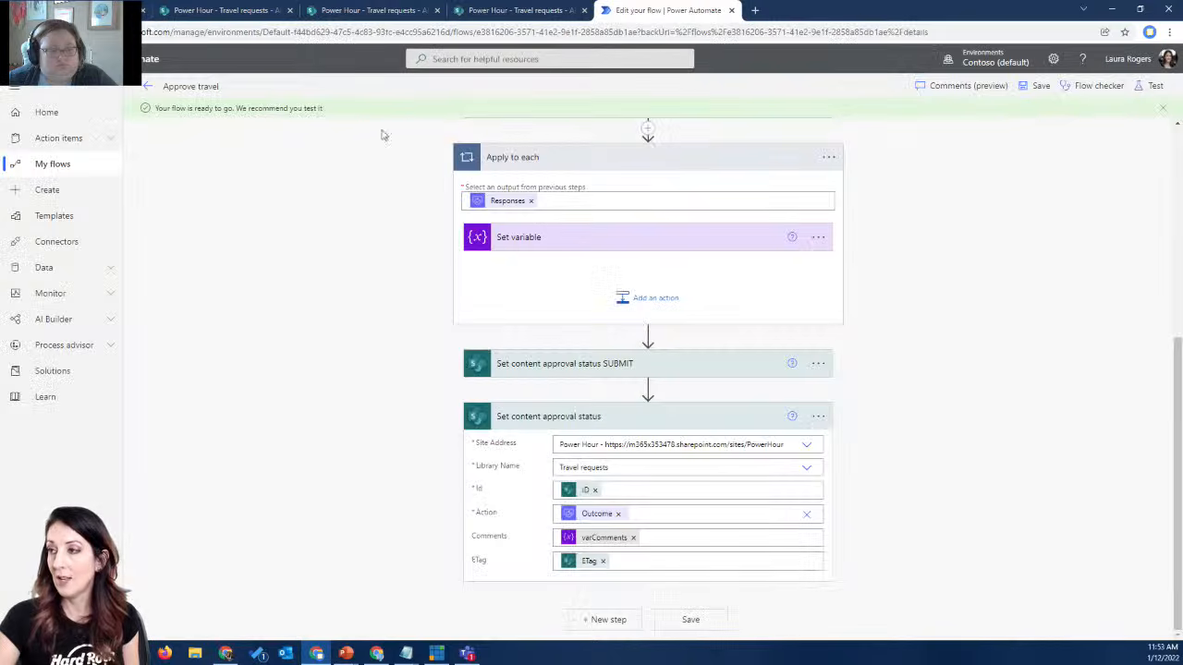
left_click(177, 104)
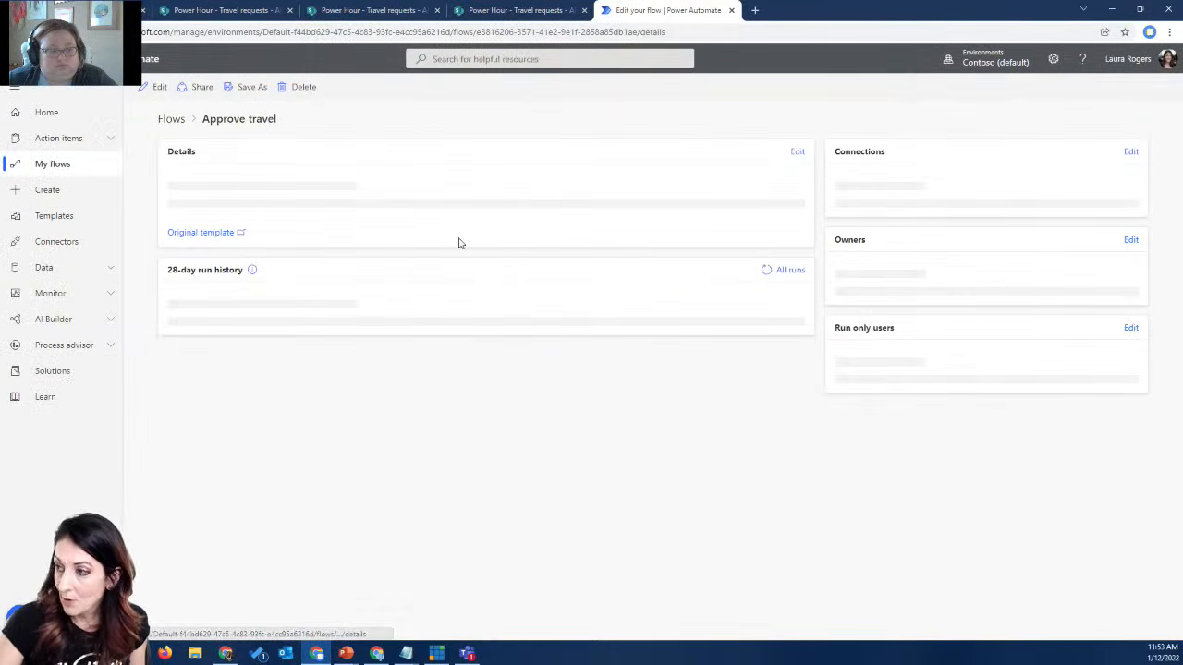
left_click(515, 33)
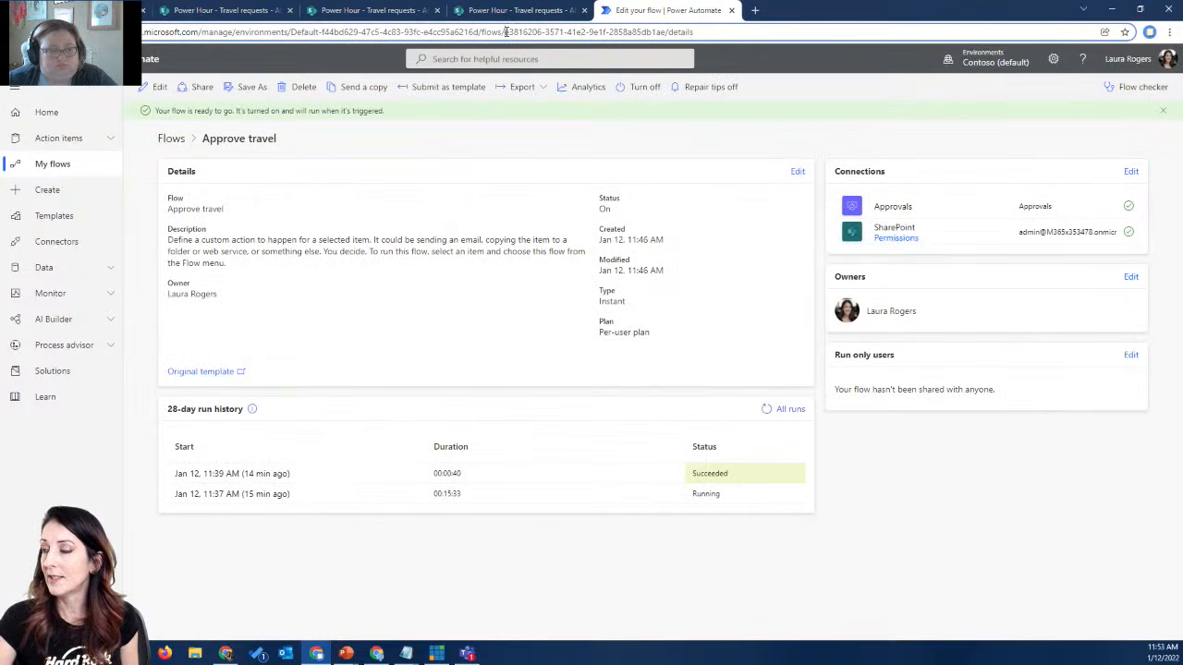
left_click_drag(506, 32, 739, 34)
key("ctrl+c")
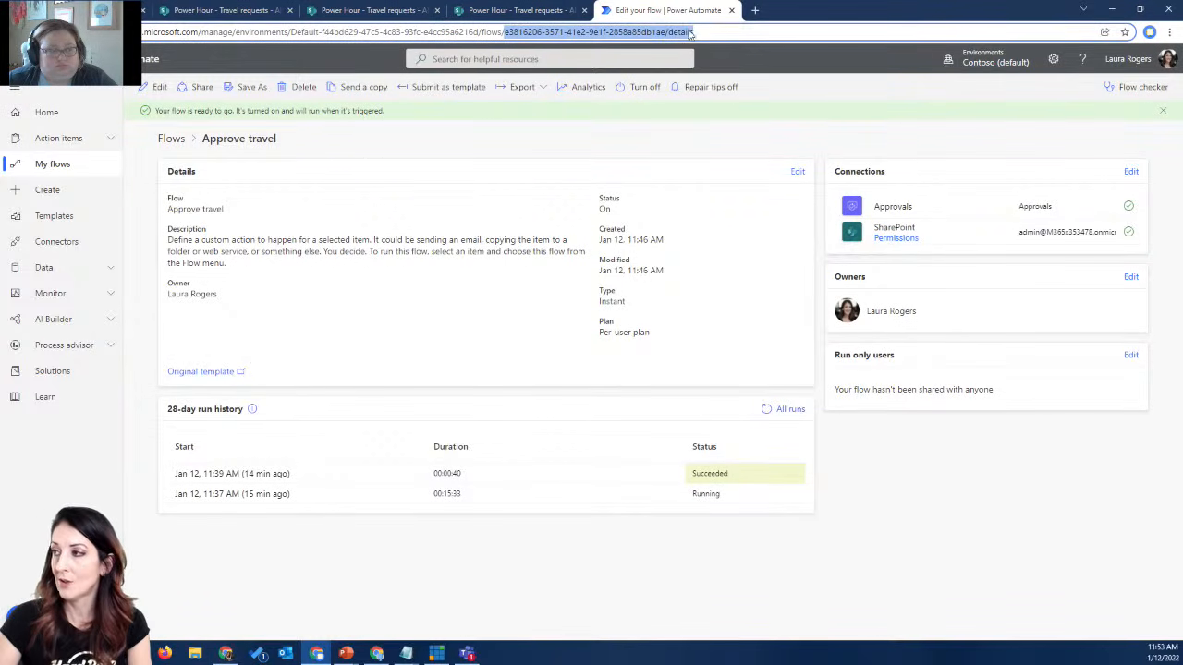
left_click(568, 32)
left_click_drag(506, 31, 660, 32)
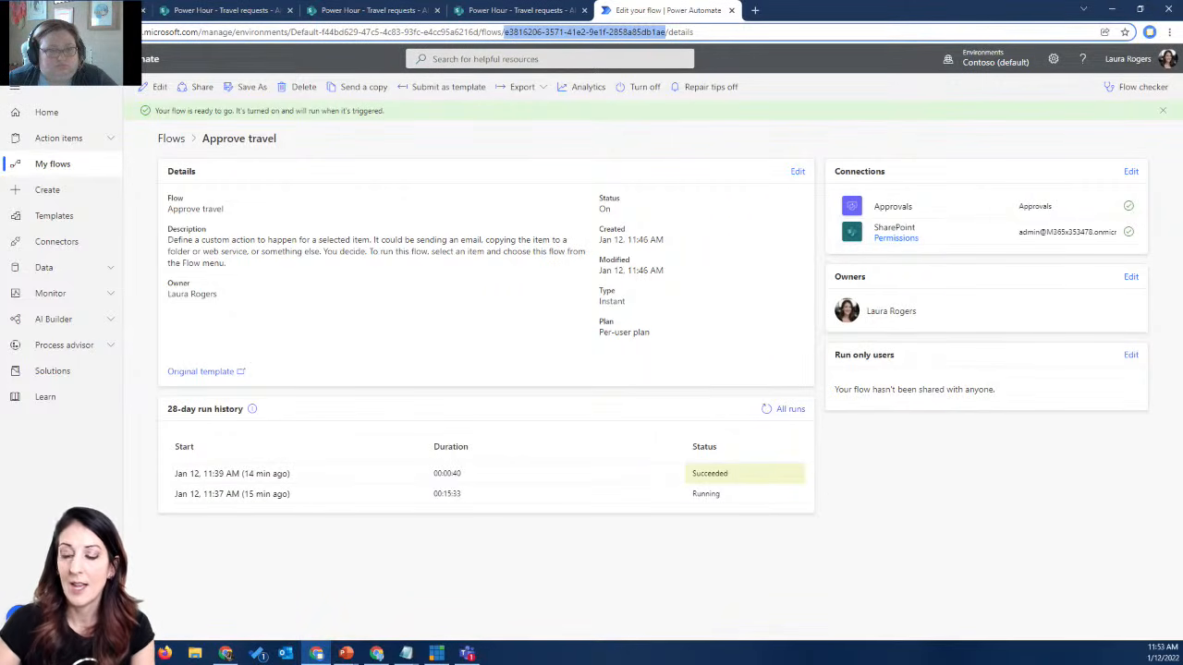
left_click(519, 12)
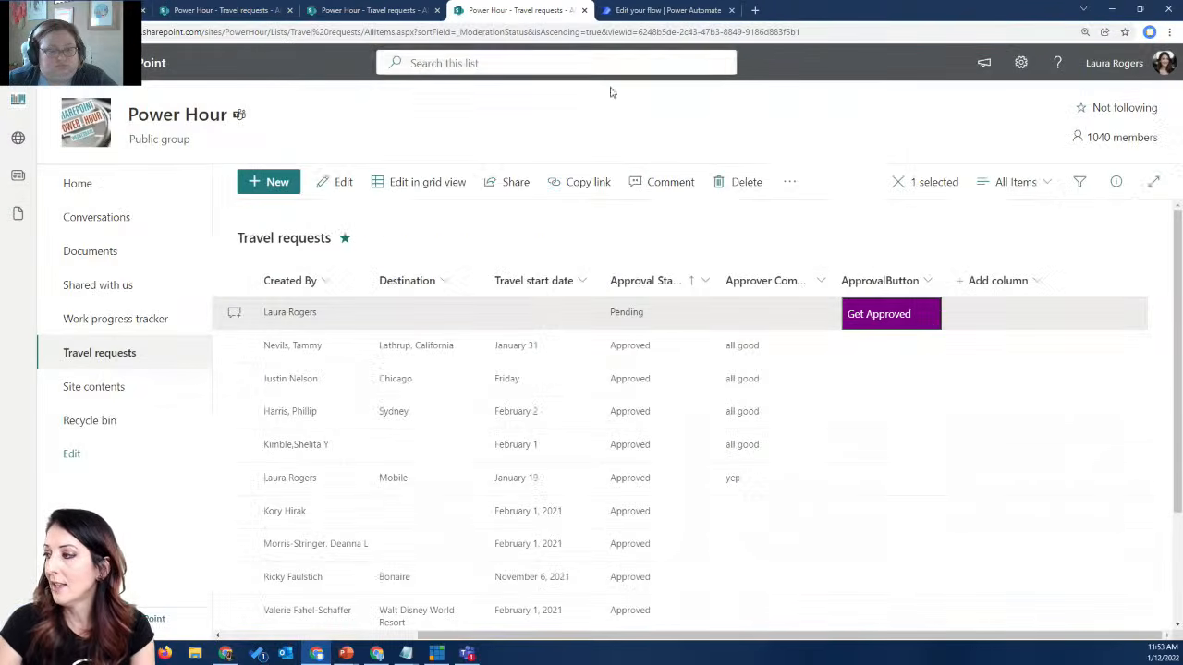
- Replace the old flow ID in the ApprovalButton column's formatting JSON with the Approve travel flow ID and save
left_click(912, 277)
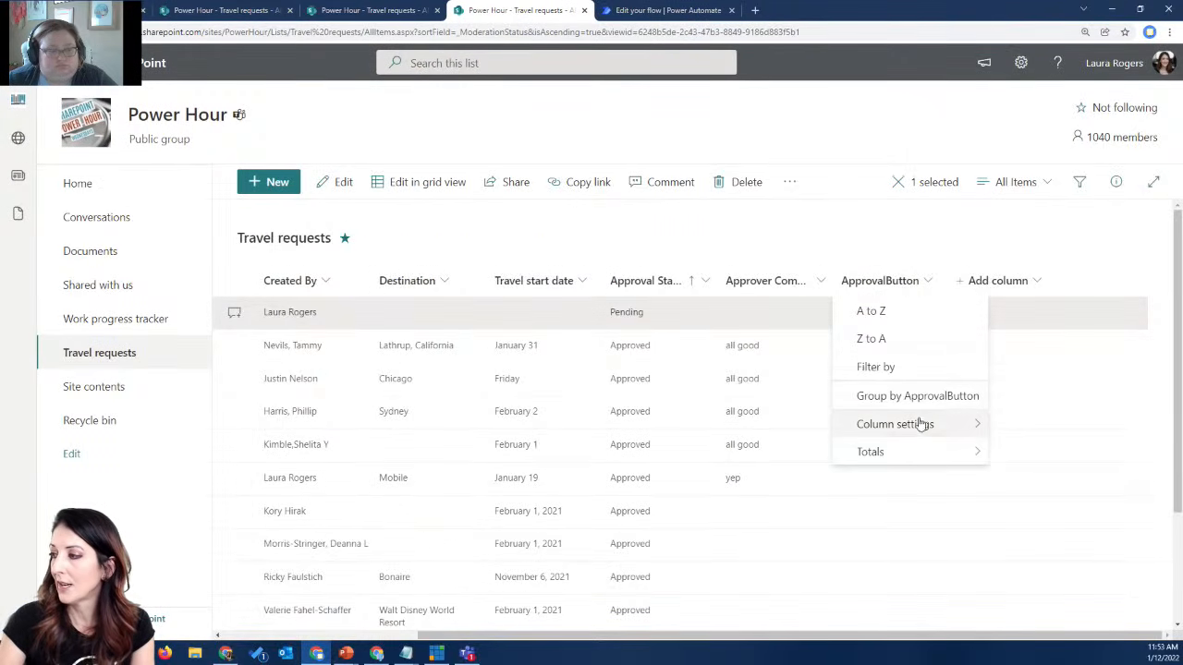
mouse_move(918, 423)
left_click(1032, 453)
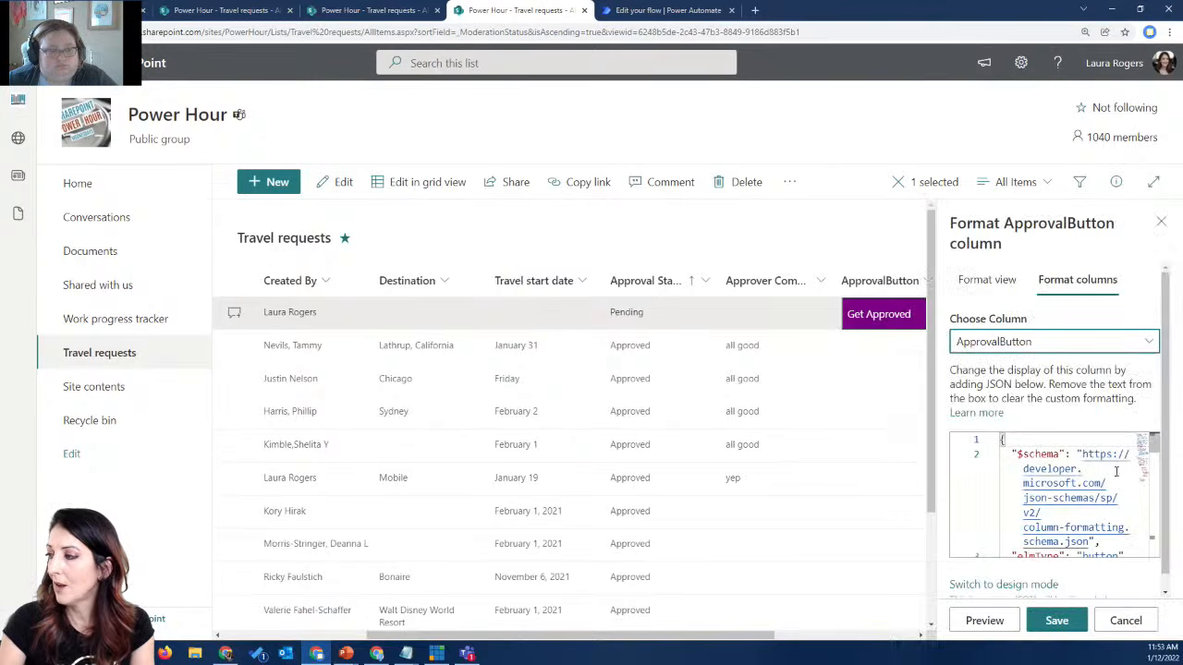
scroll(1153, 449, "down", 1)
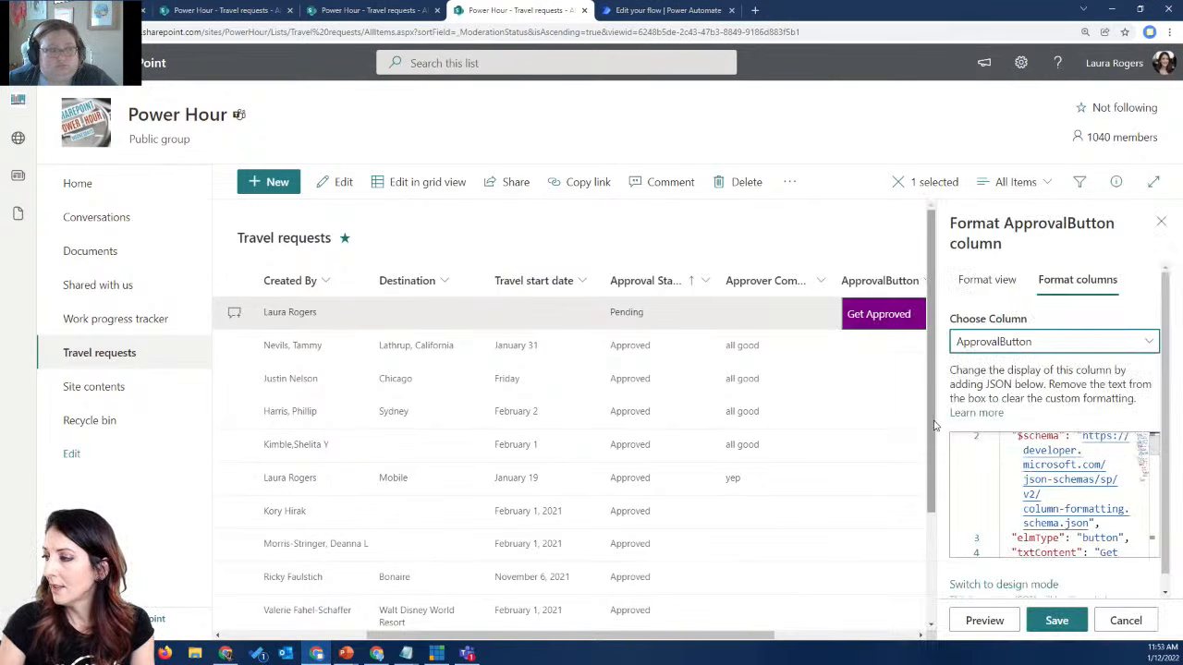
left_click_drag(935, 425, 699, 416)
left_click_drag(817, 488, 1032, 490)
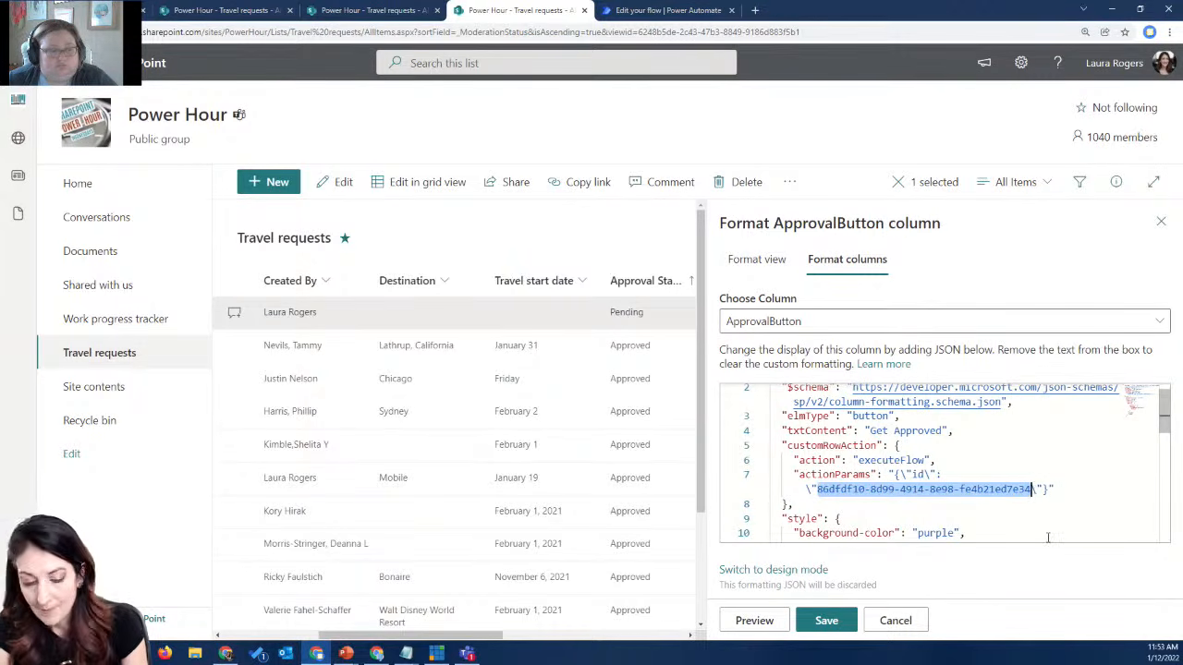
key("ctrl+v")
left_click(825, 620)
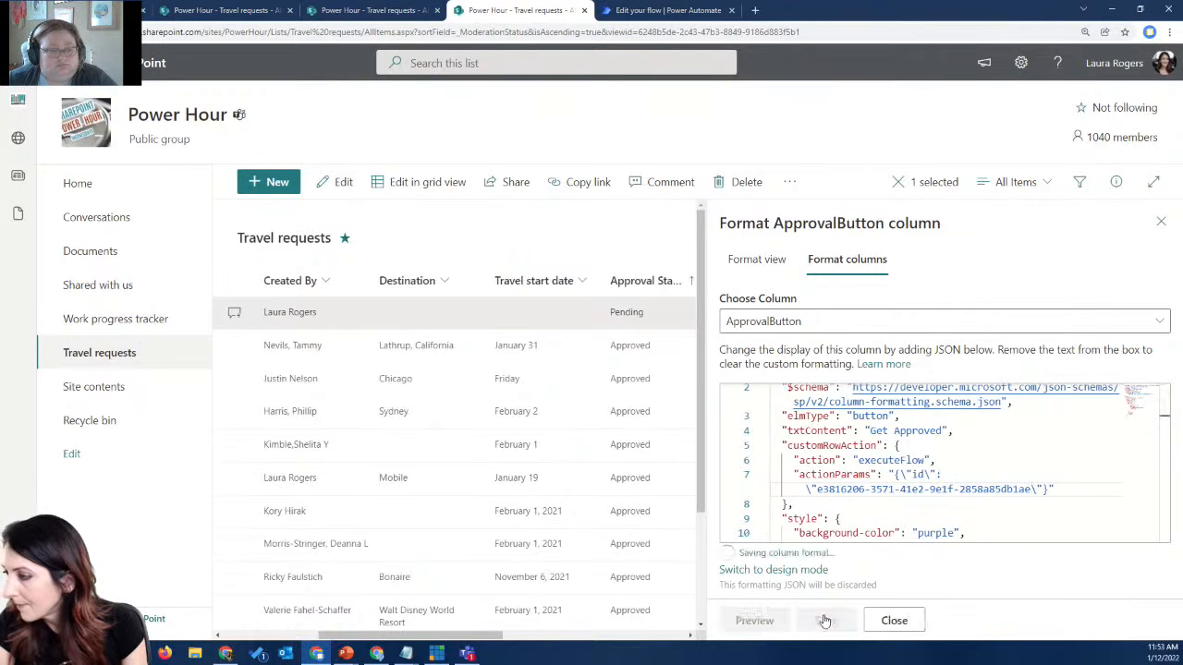
left_click(1161, 222)
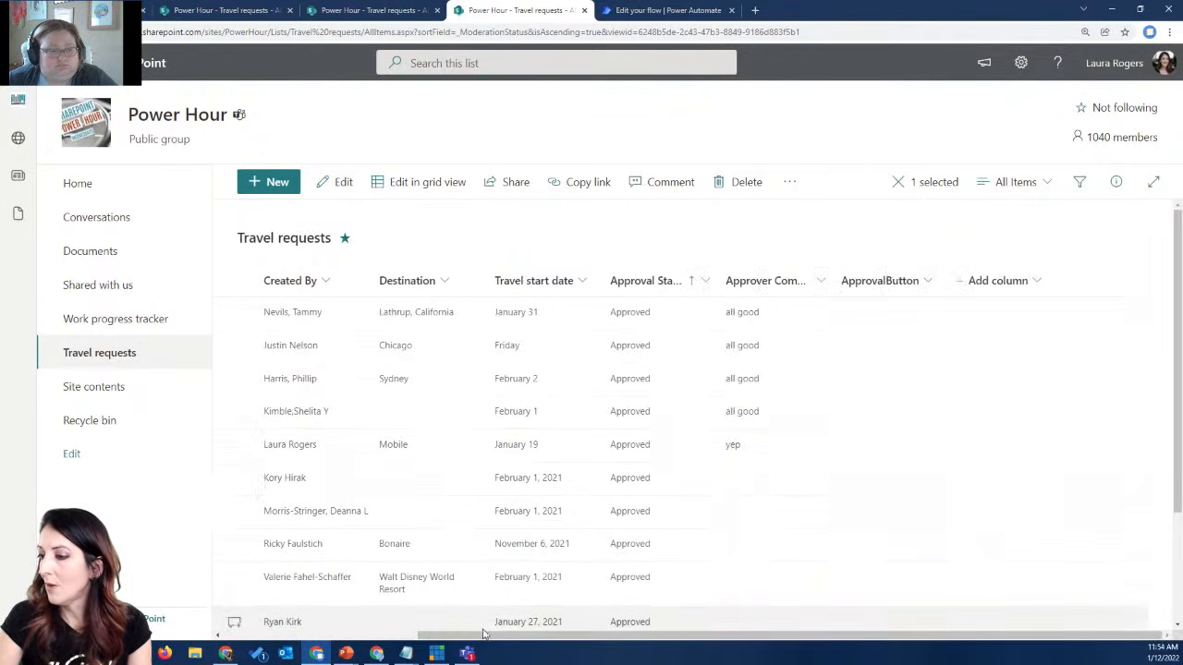
left_click(391, 636)
- Run Get Approved on the 'test' request with the suggested admin approver and message 'testing 123'
scroll(810, 440, "down", 2)
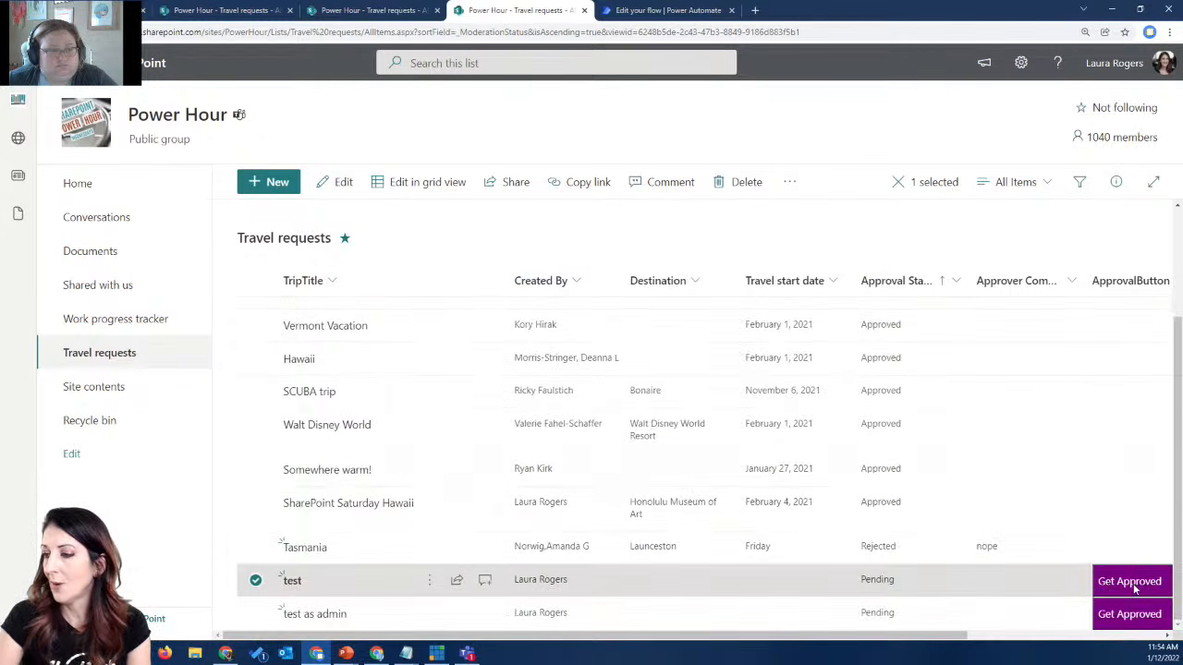
left_click(1137, 589)
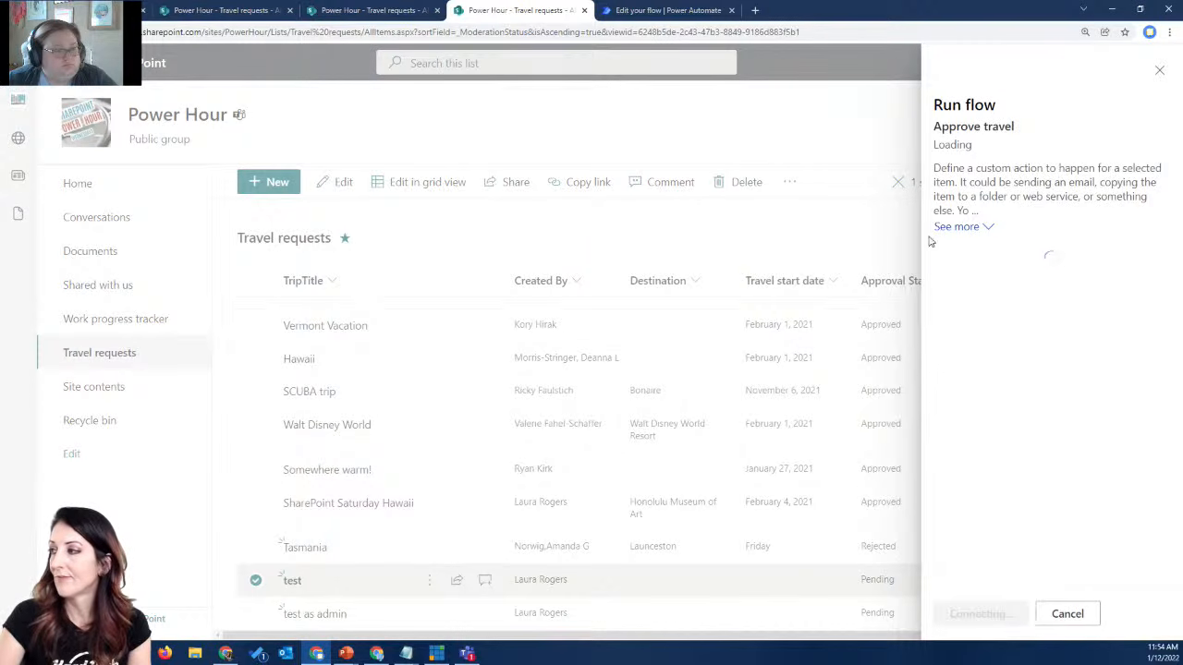
type("l")
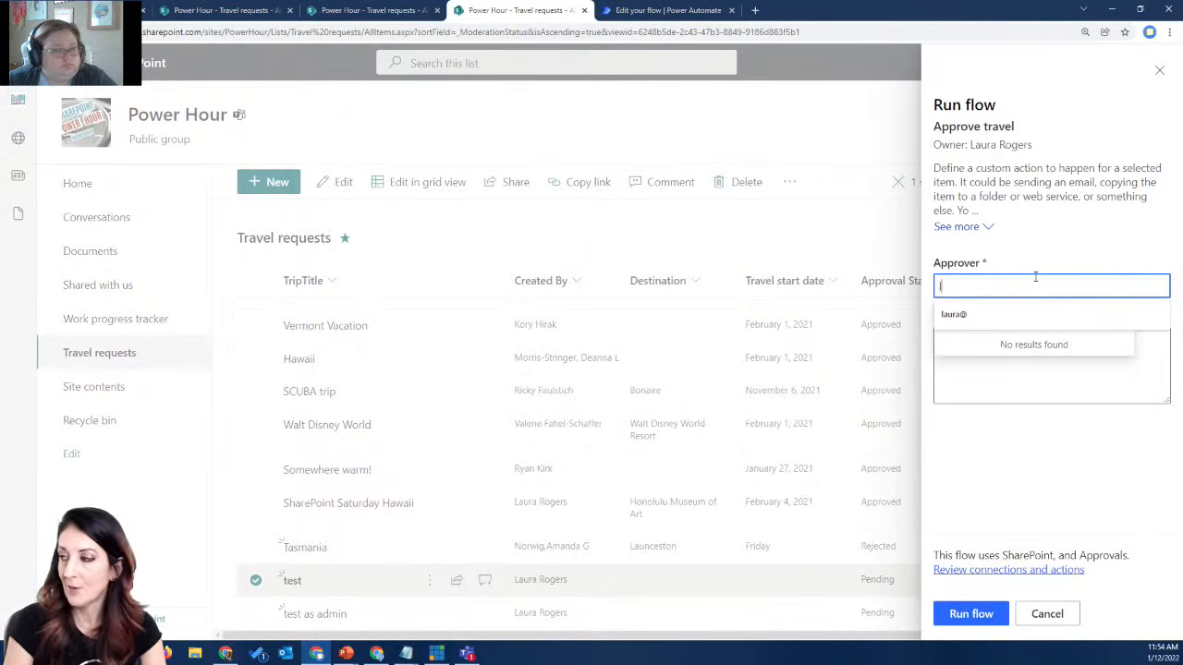
key("BackSpace")
type("admin")
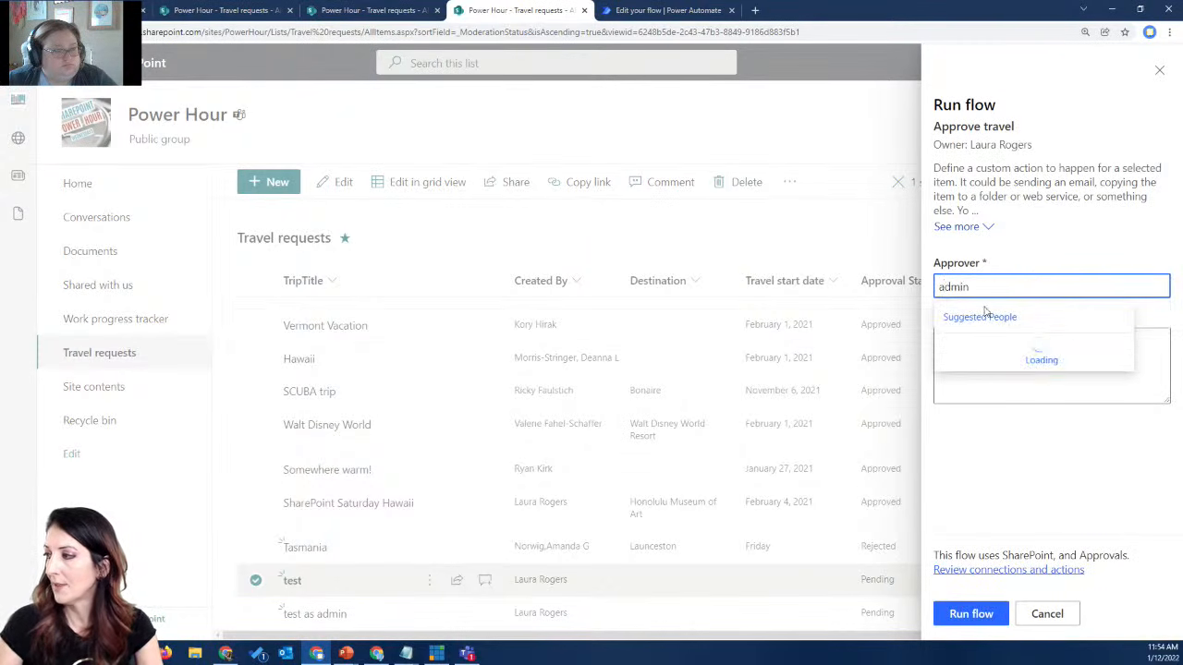
left_click(1007, 345)
left_click(1033, 354)
type("testing 123")
left_click(983, 614)
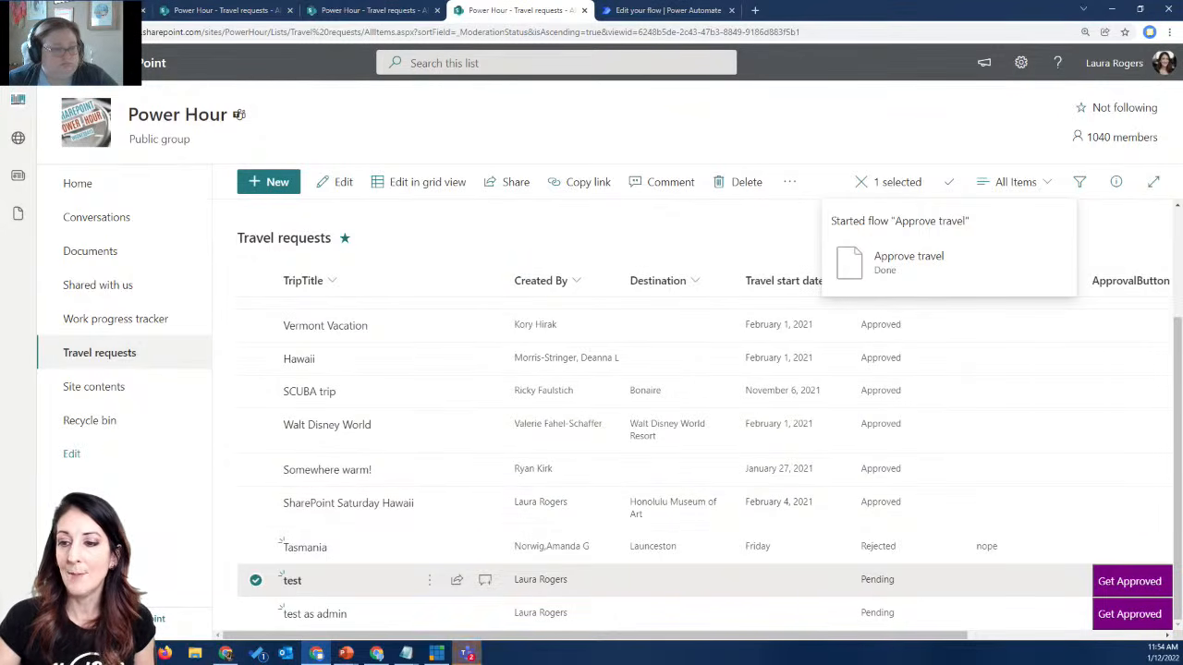
left_click(467, 653)
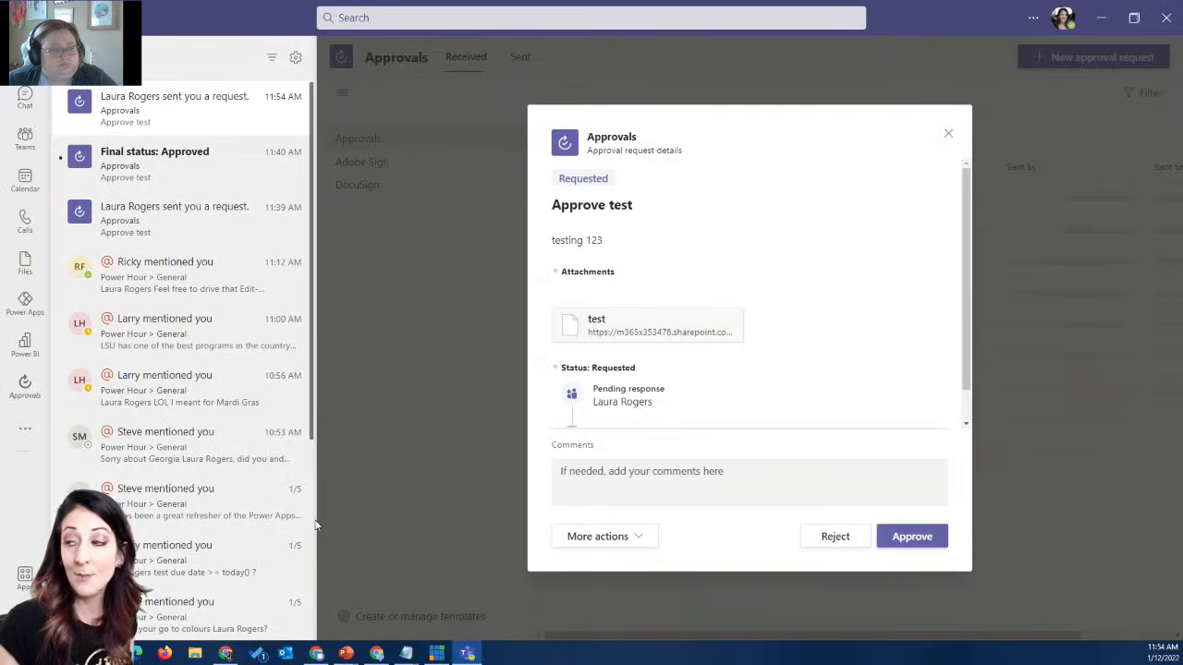
- Approve the 'Approve test' request in Teams with the comment 'good stuff', then minimize Teams
scroll(862, 423, "down", 1)
left_click(676, 476)
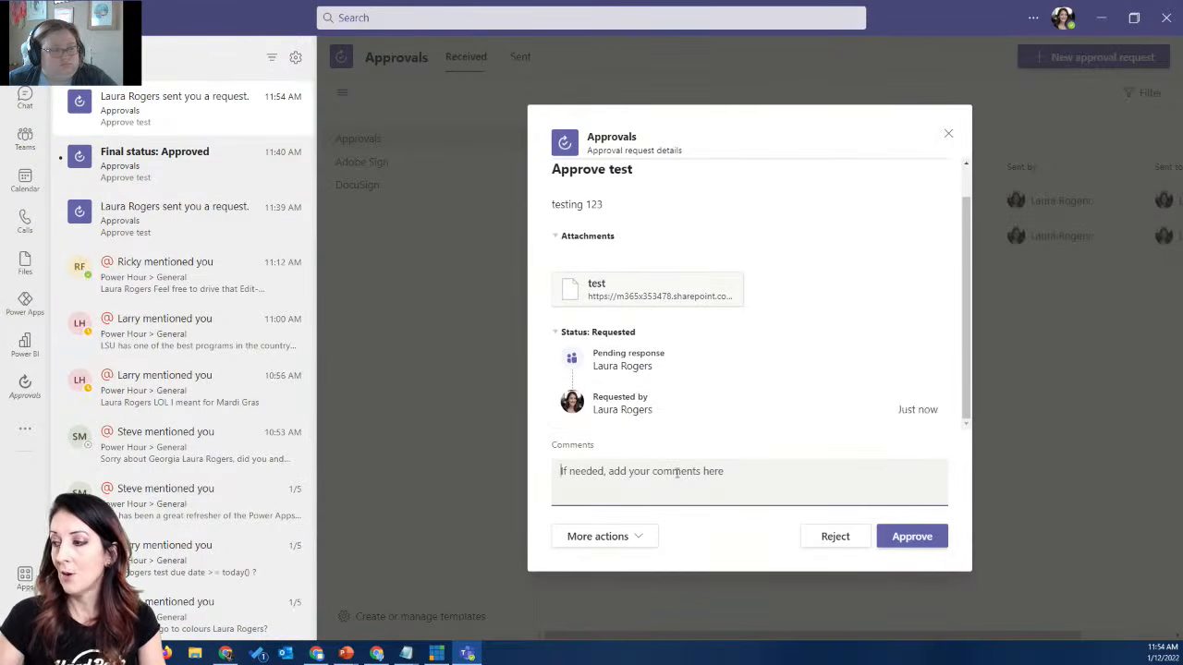
type("g")
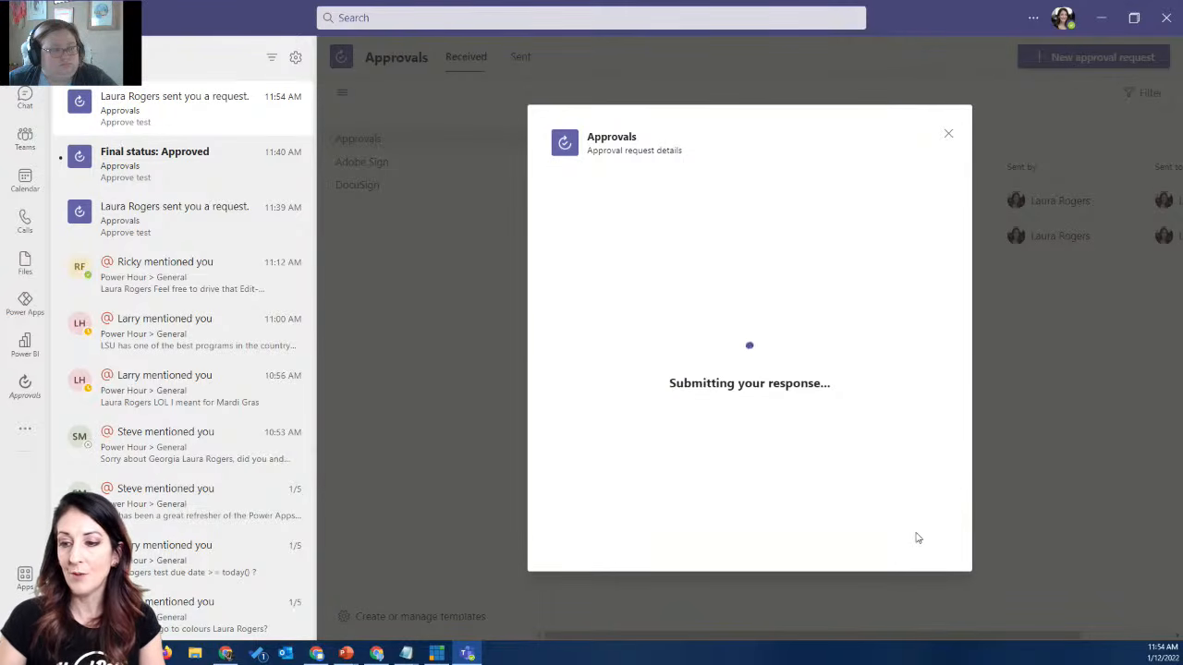
left_click(911, 537)
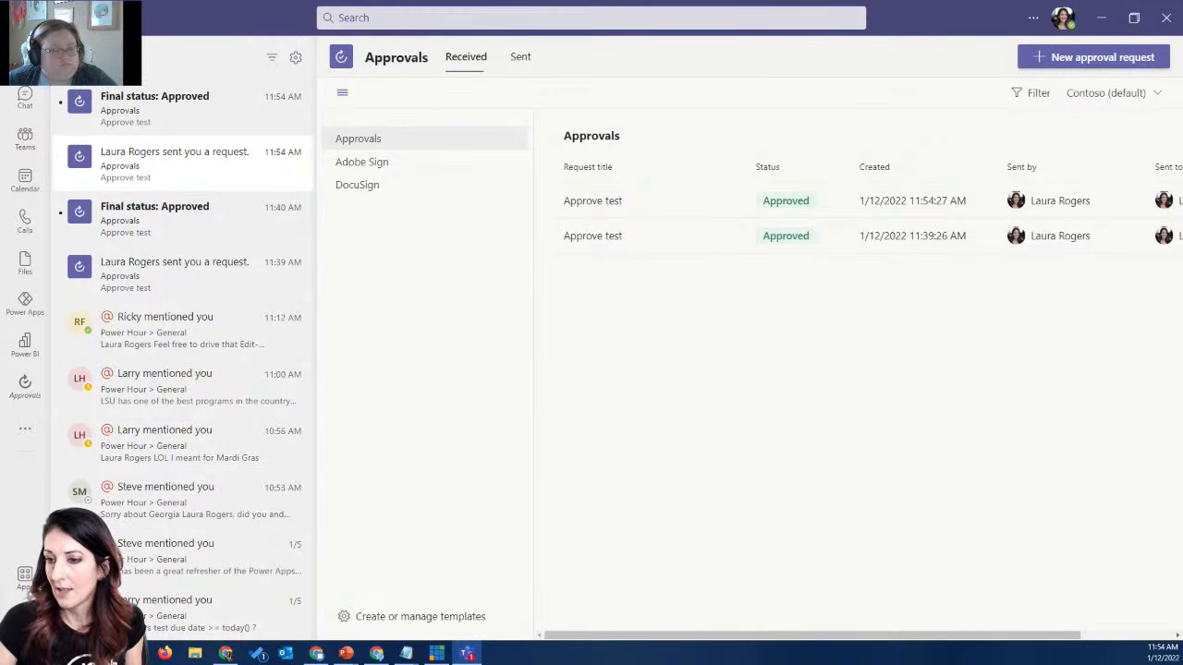
left_click(185, 109)
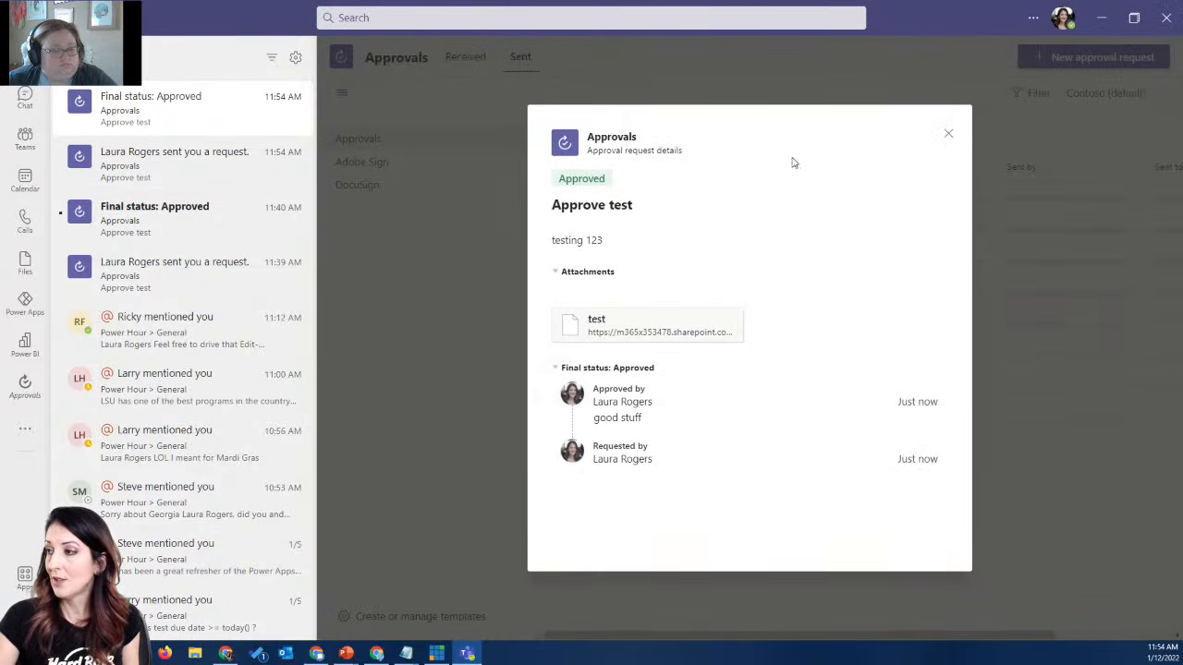
left_click(948, 133)
left_click(1100, 17)
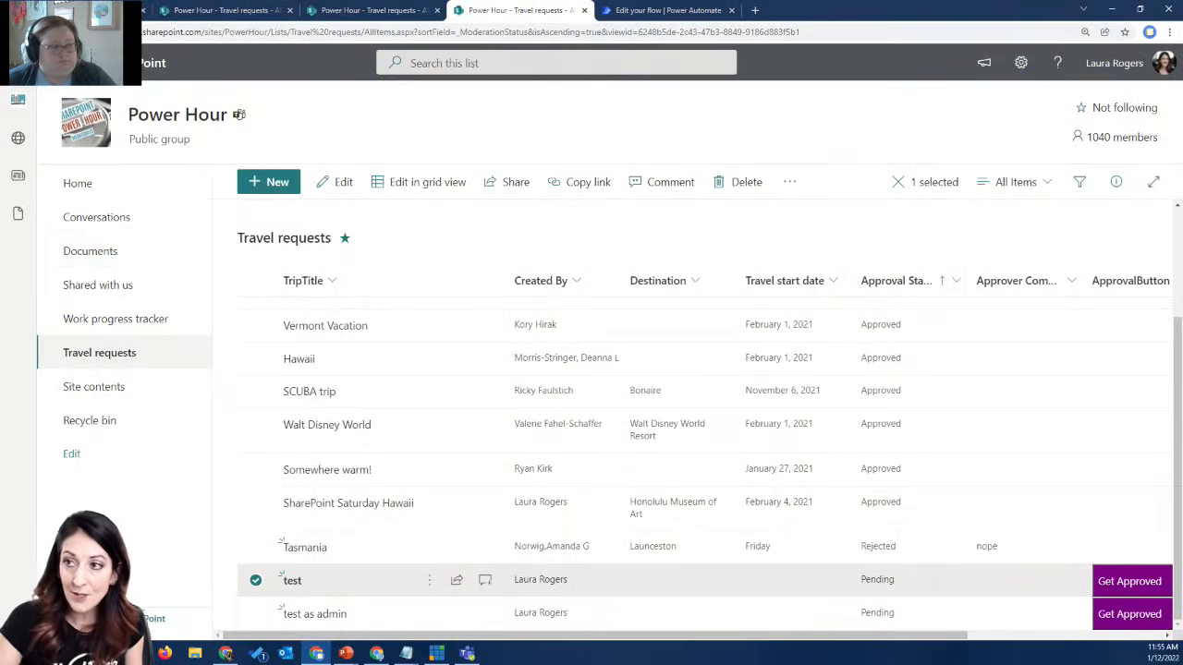
- Reload the Travel requests list and confirm 'test' shows Approved with comment 'good stuff'
left_click(57, 32)
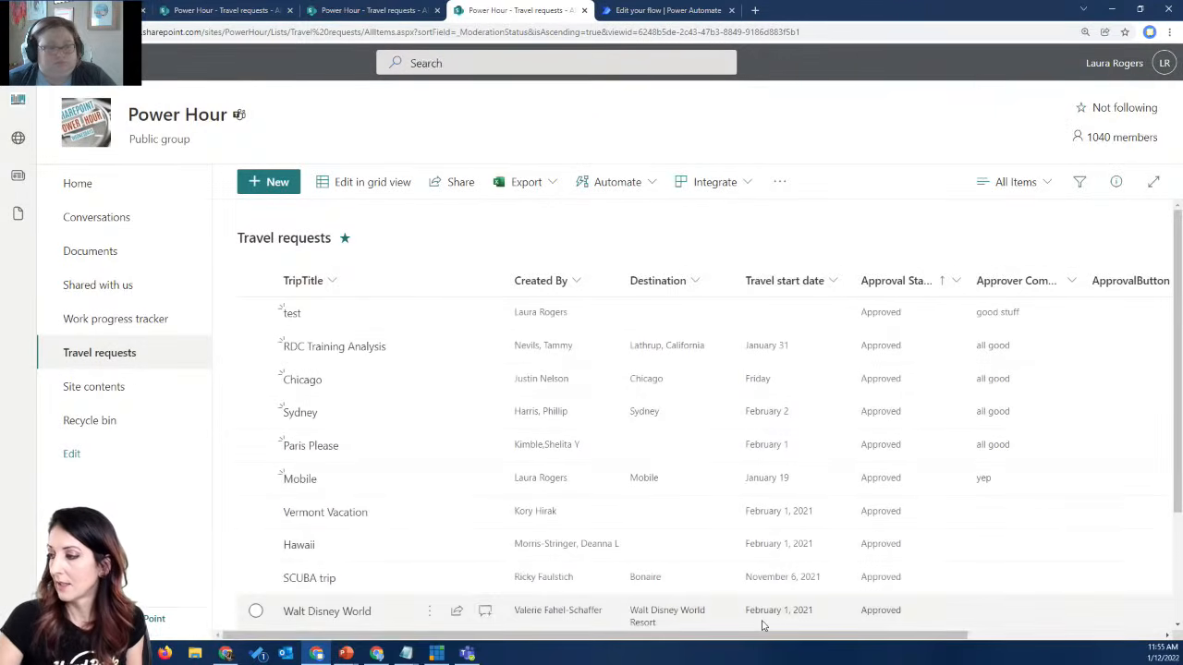
left_click_drag(736, 640, 933, 639)
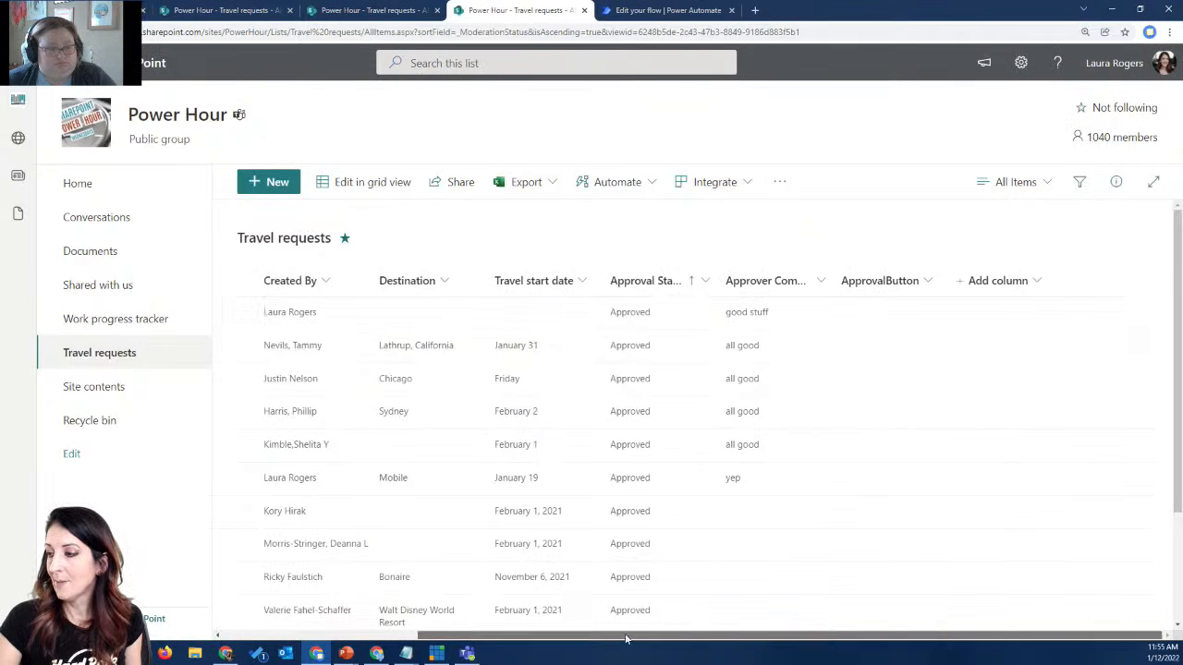
left_click_drag(625, 638, 420, 636)
left_click(1041, 321)
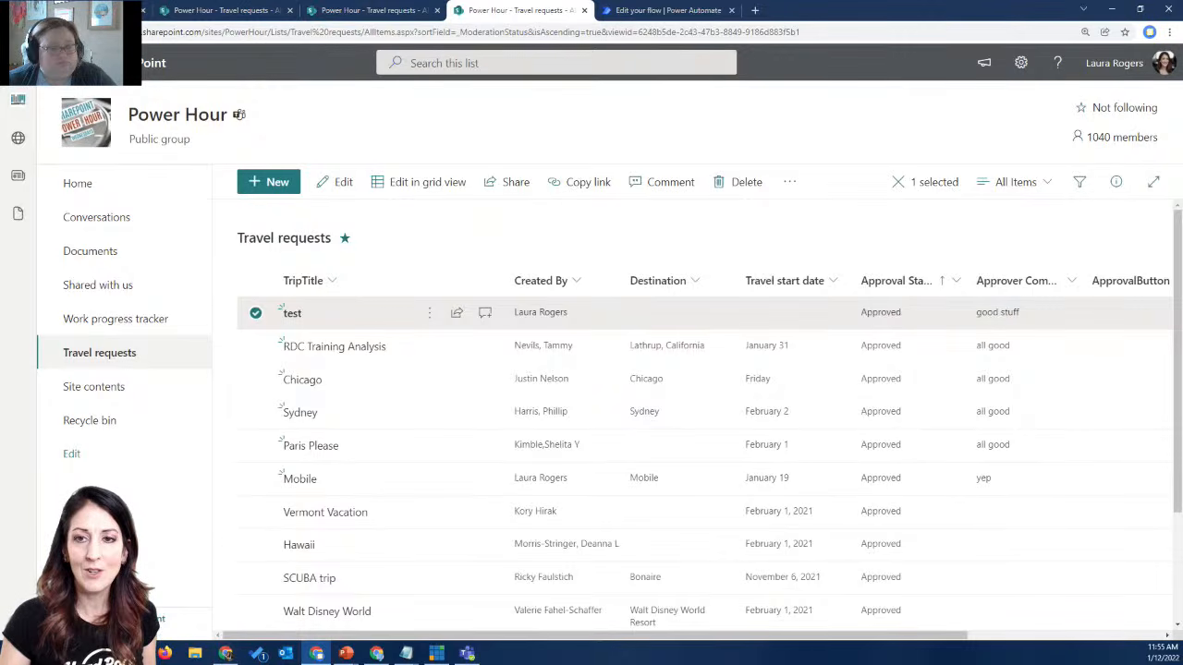
key("alt+Tab")
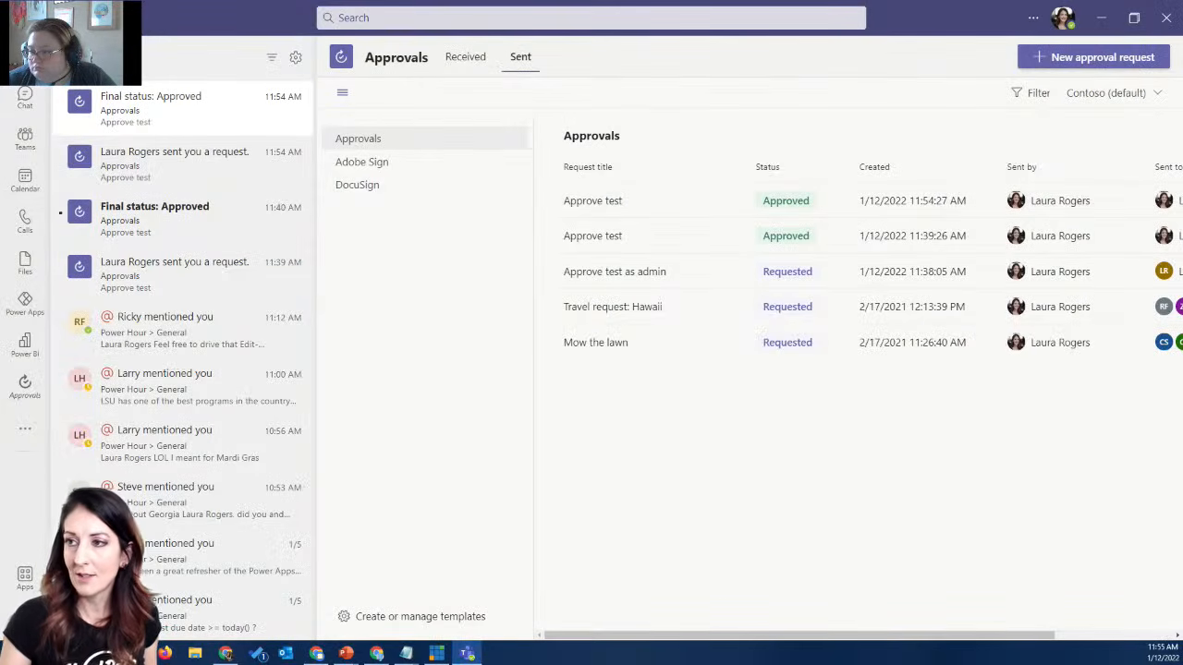
- Read the Power Hour: 1/12 tab chat in the General channel, expanding a message to see its link
left_click(25, 97)
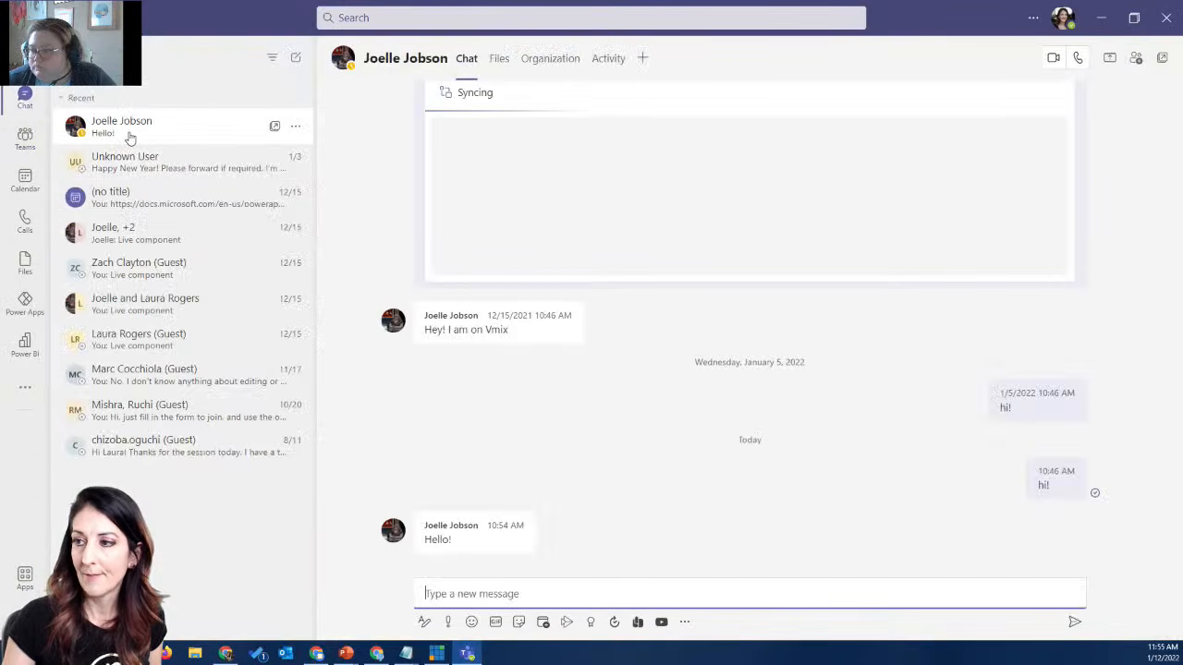
left_click(31, 136)
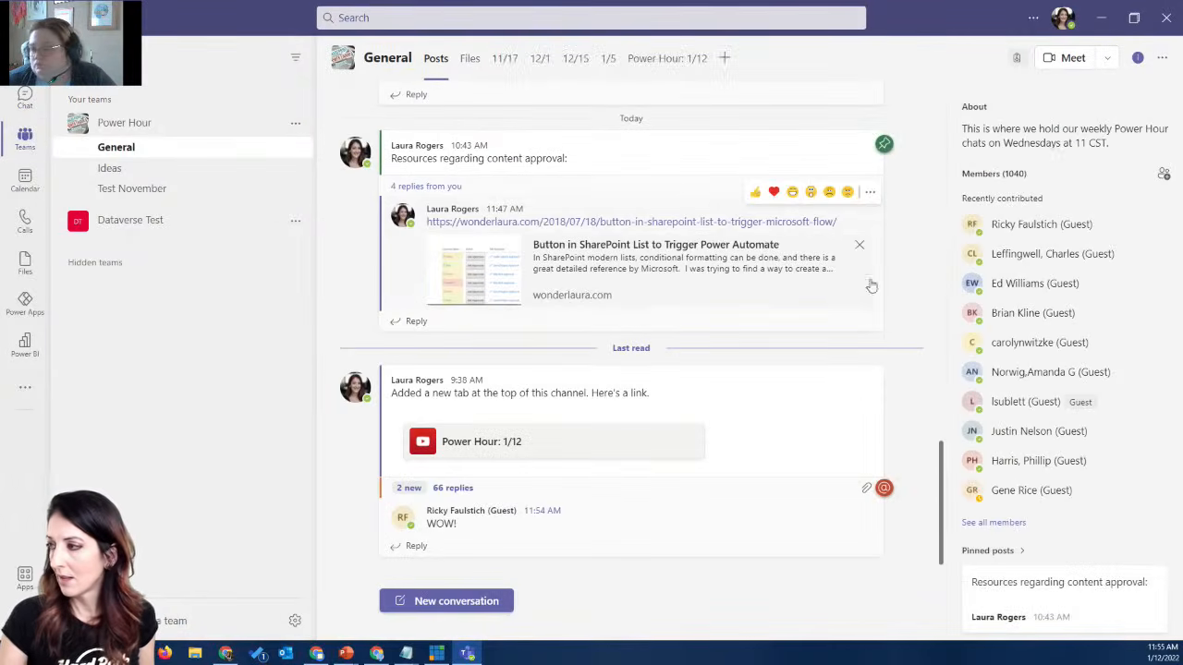
left_click(667, 58)
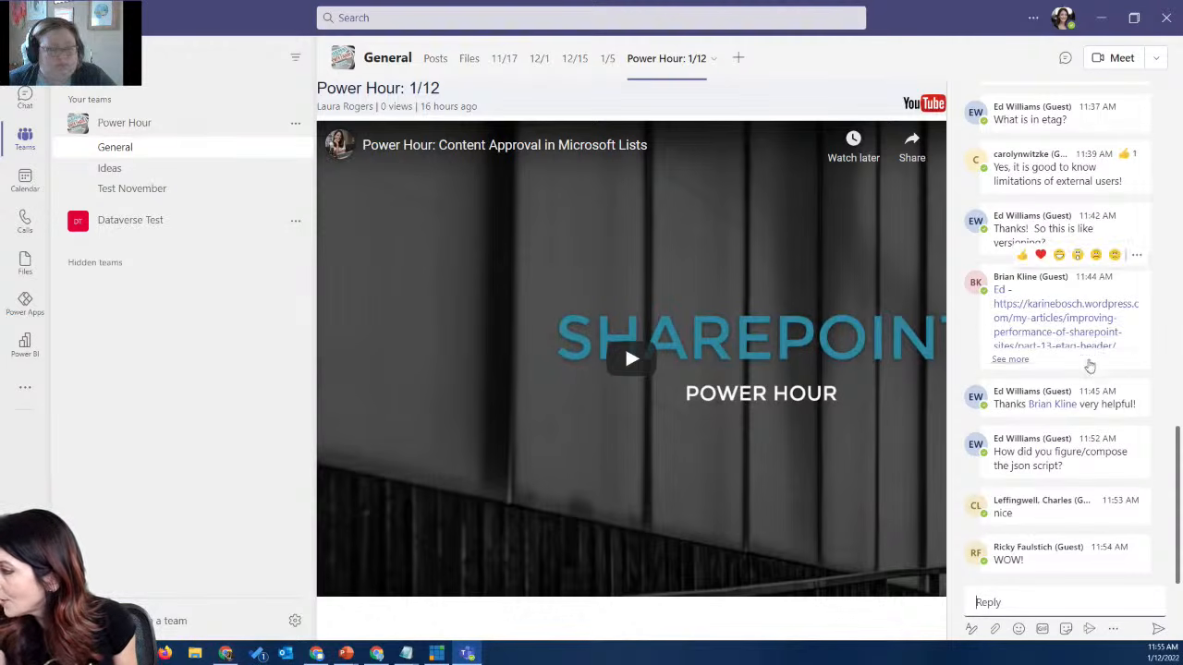
left_click(1010, 360)
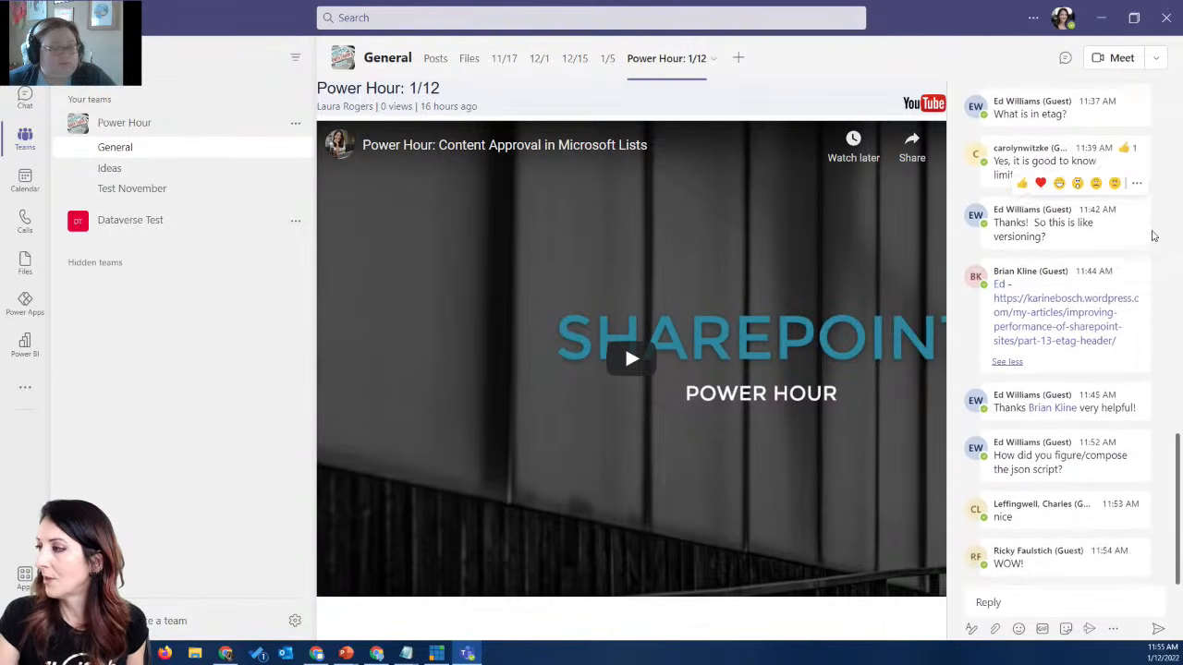
scroll(1151, 235, "up", 1)
scroll(1152, 236, "up", 3)
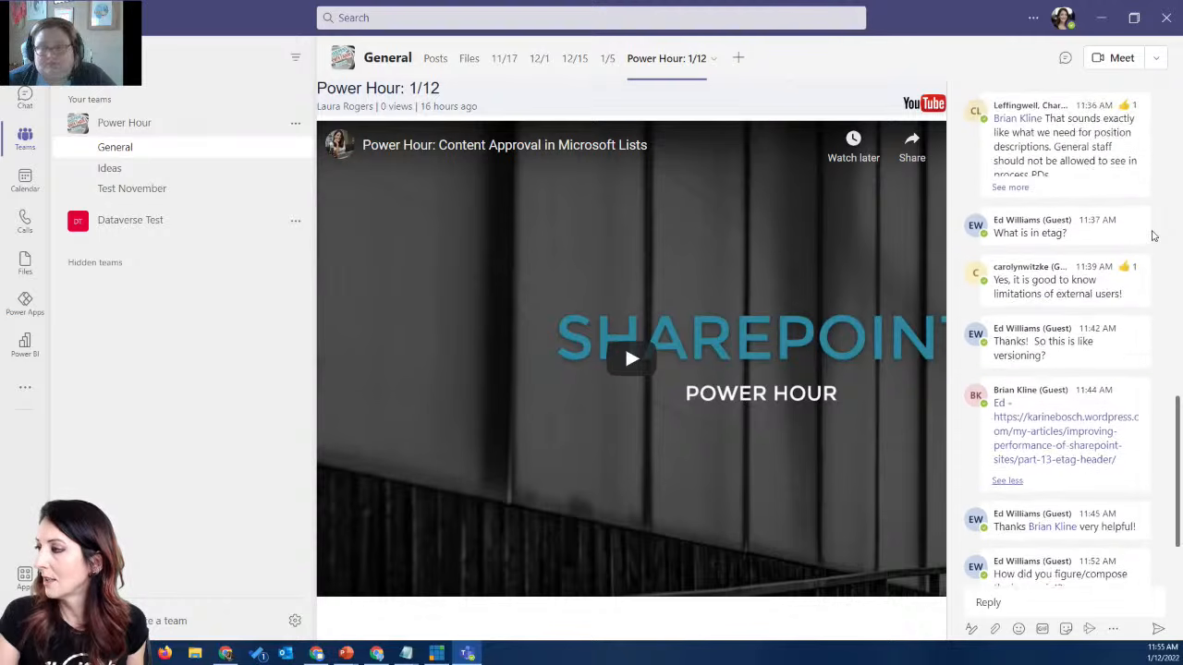
scroll(1151, 236, "down", 3)
scroll(1151, 236, "down", 1)
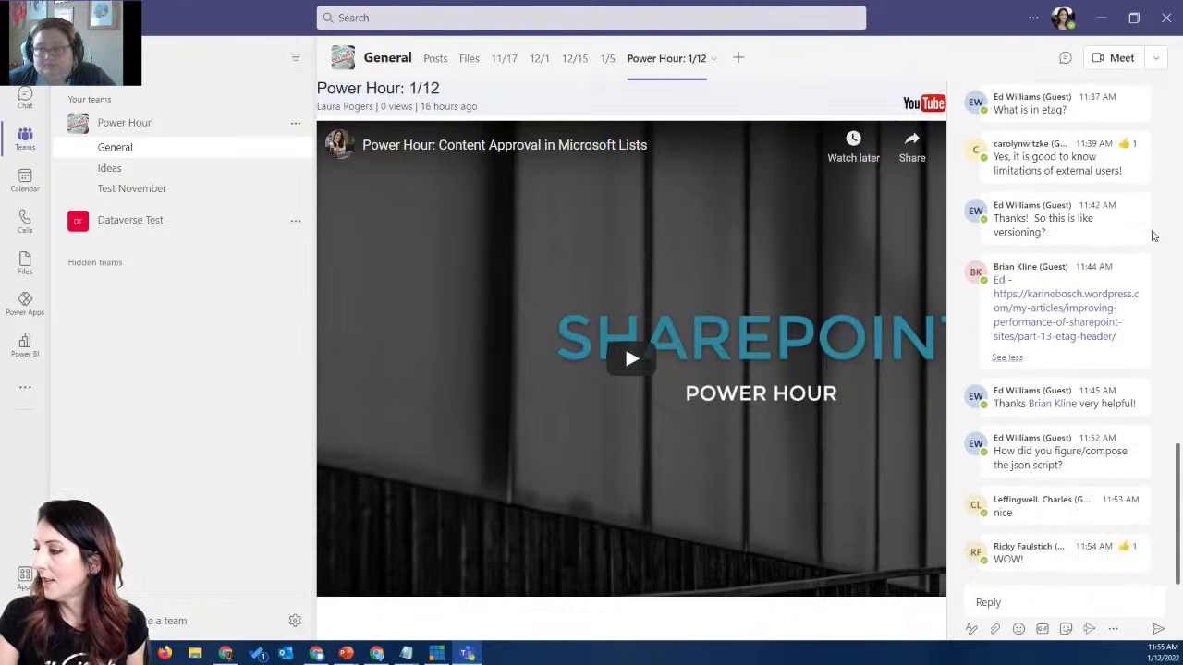
left_click_drag(925, 14, 1182, 19)
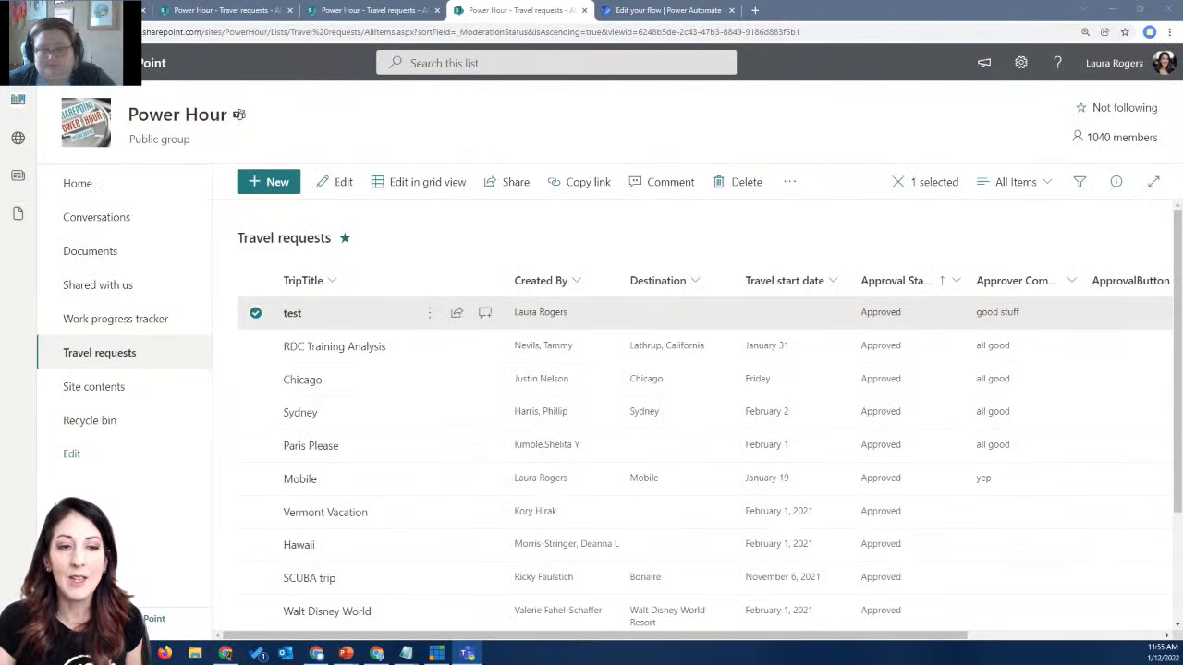
- Deselect the test row and show the Power Automate submenu under the list's Integrate menu
key("alt+Tab")
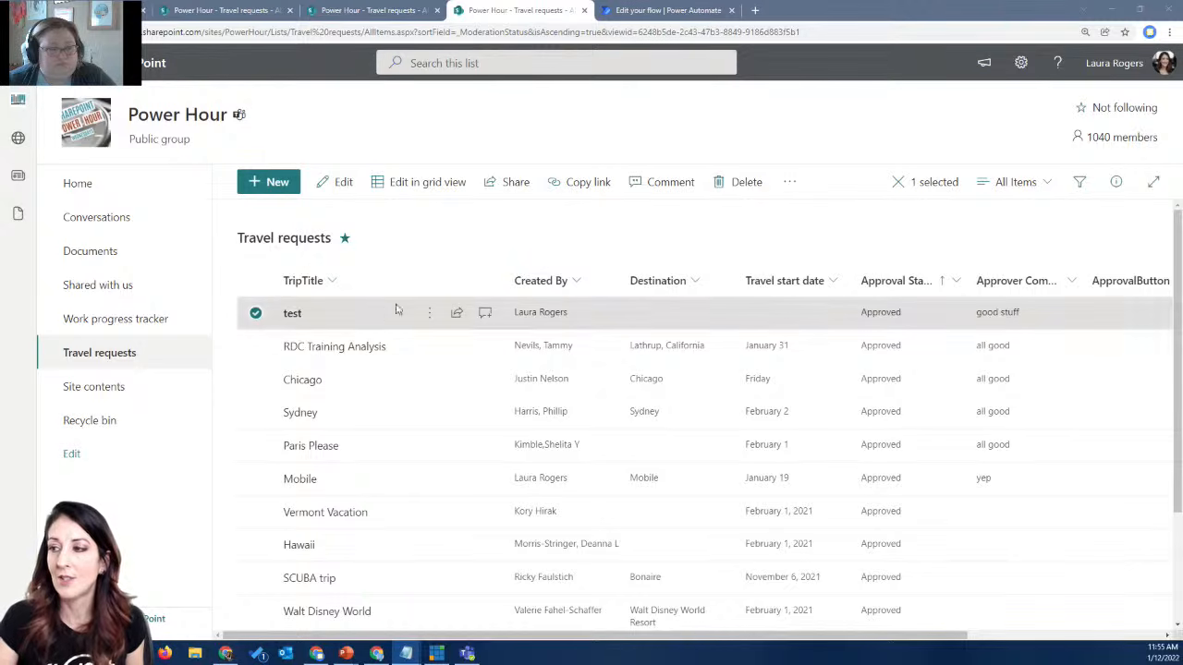
left_click(467, 245)
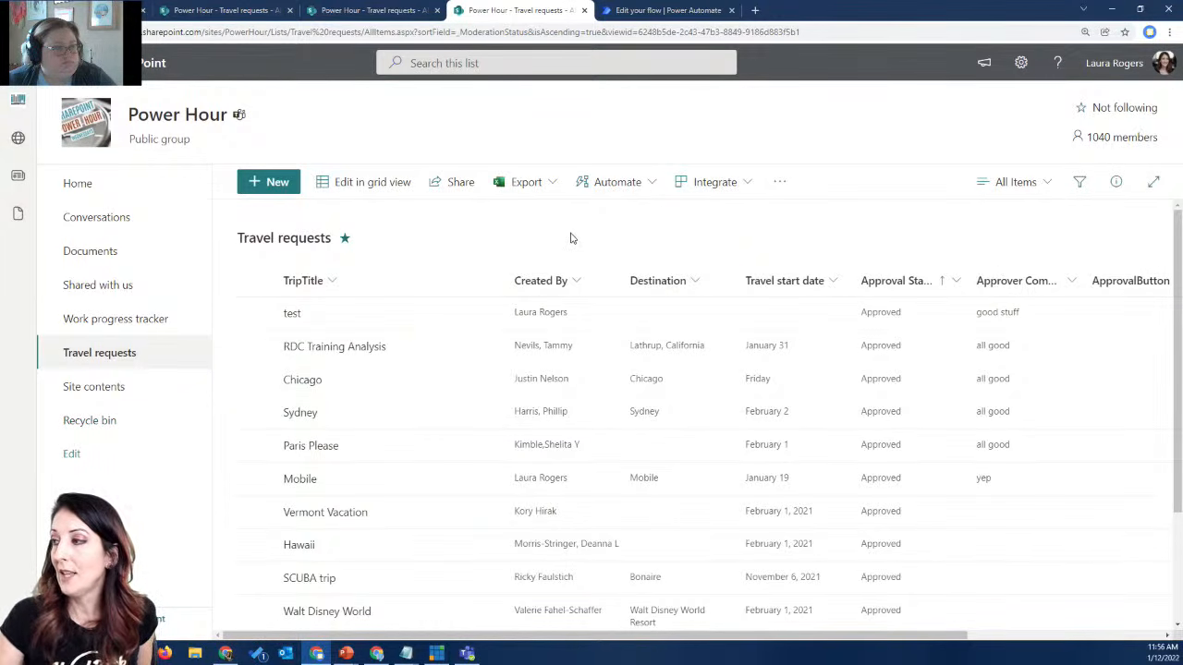
left_click(707, 182)
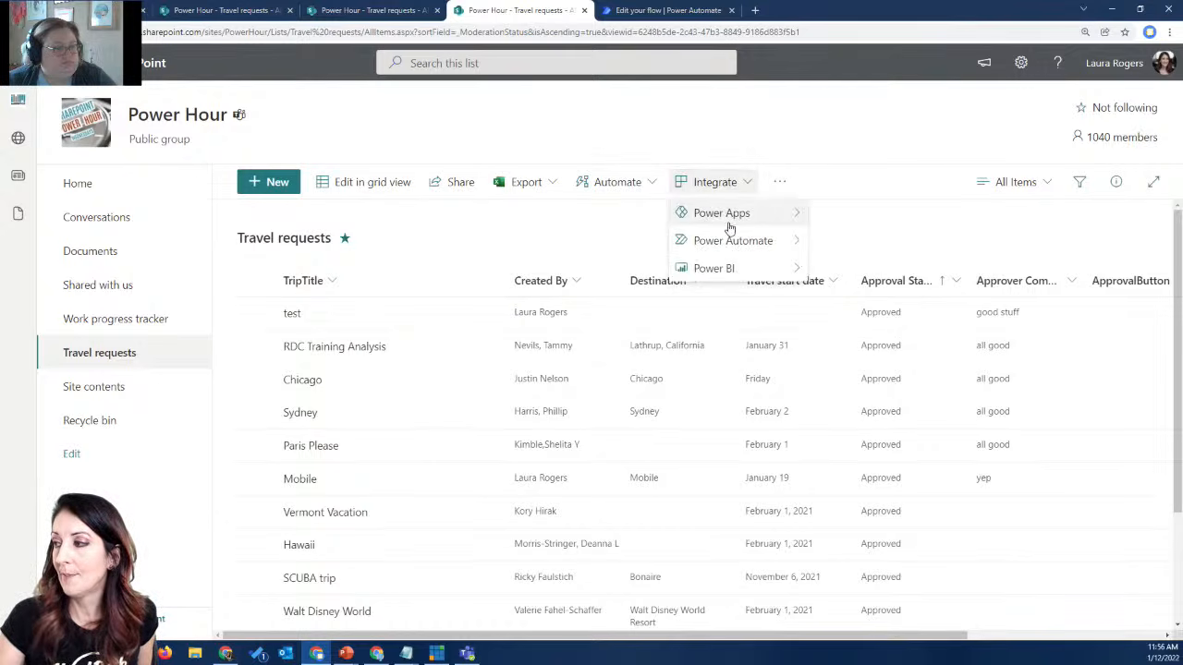
mouse_move(729, 240)
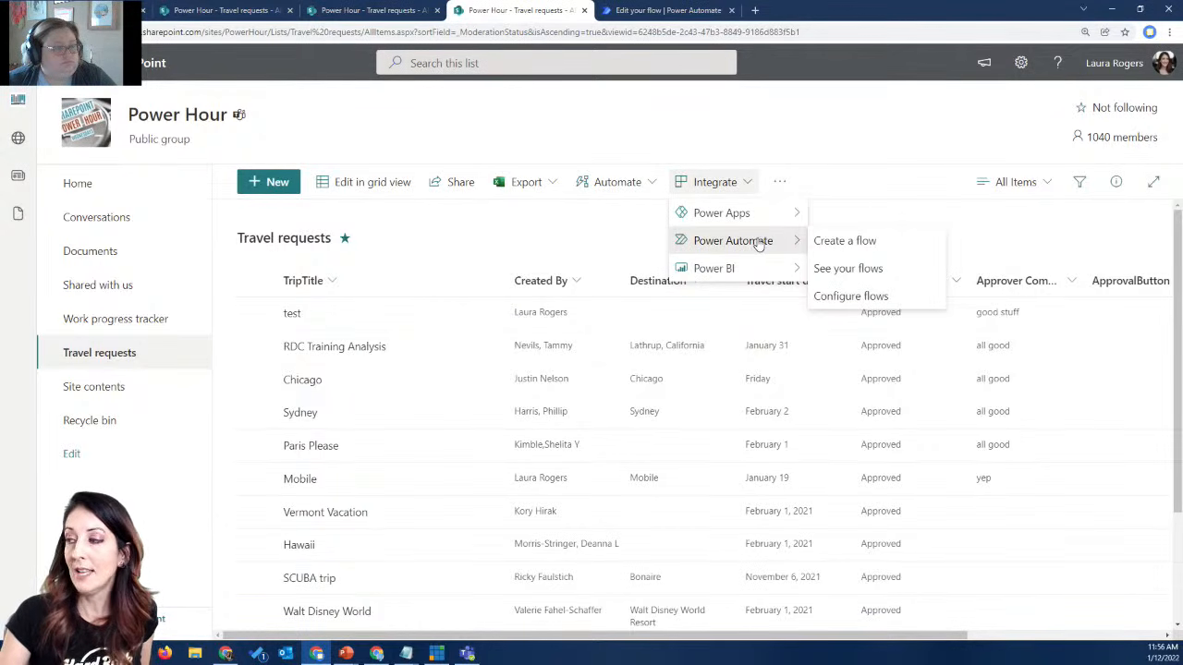
- Switch the list's flow approvals to Request sign-off mode and save the setting
left_click(859, 298)
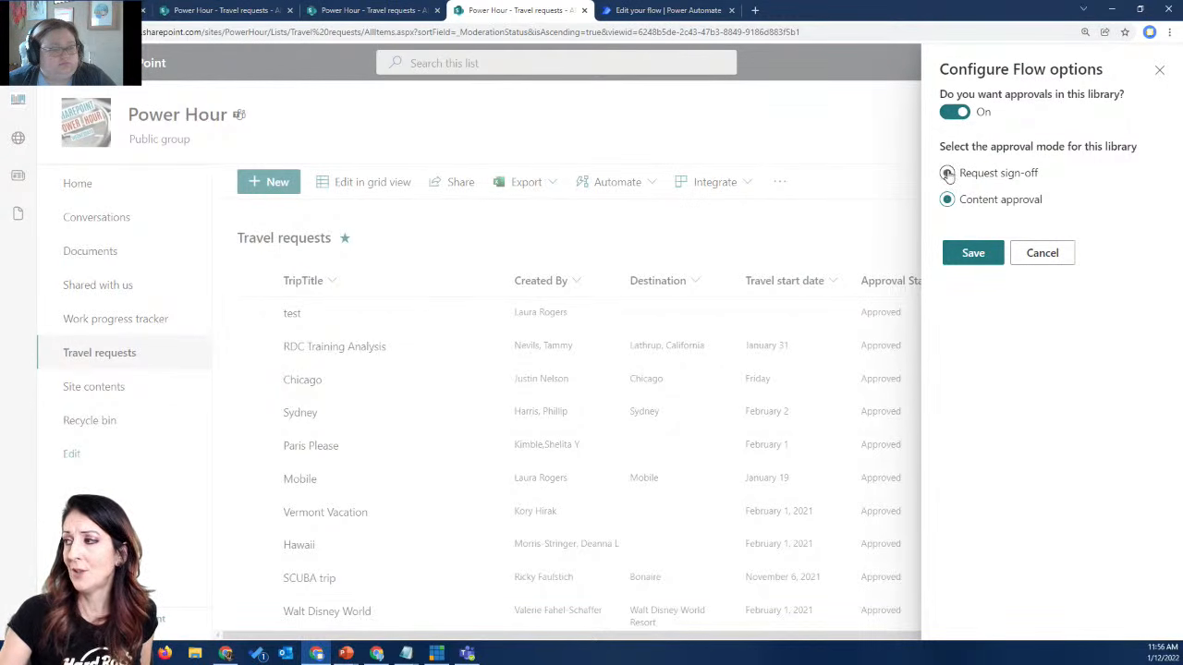
left_click(972, 255)
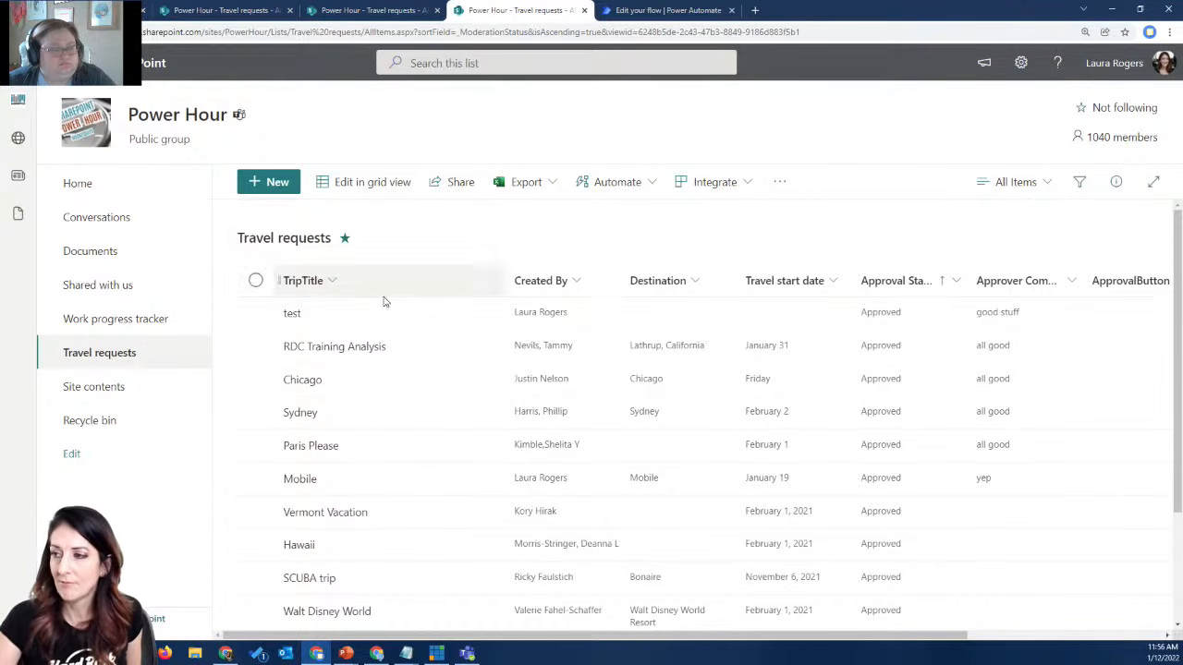
left_click(277, 182)
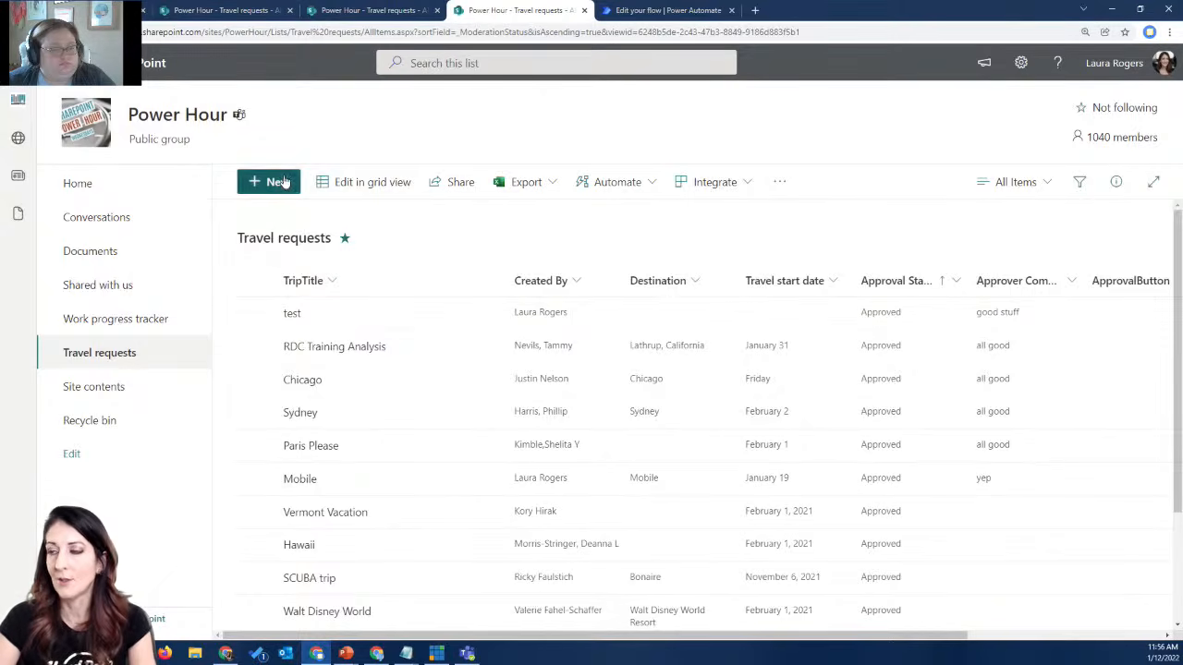
- Save the new 'test request sign off' item and check it appears in the Travel requests list
type("test request sign off")
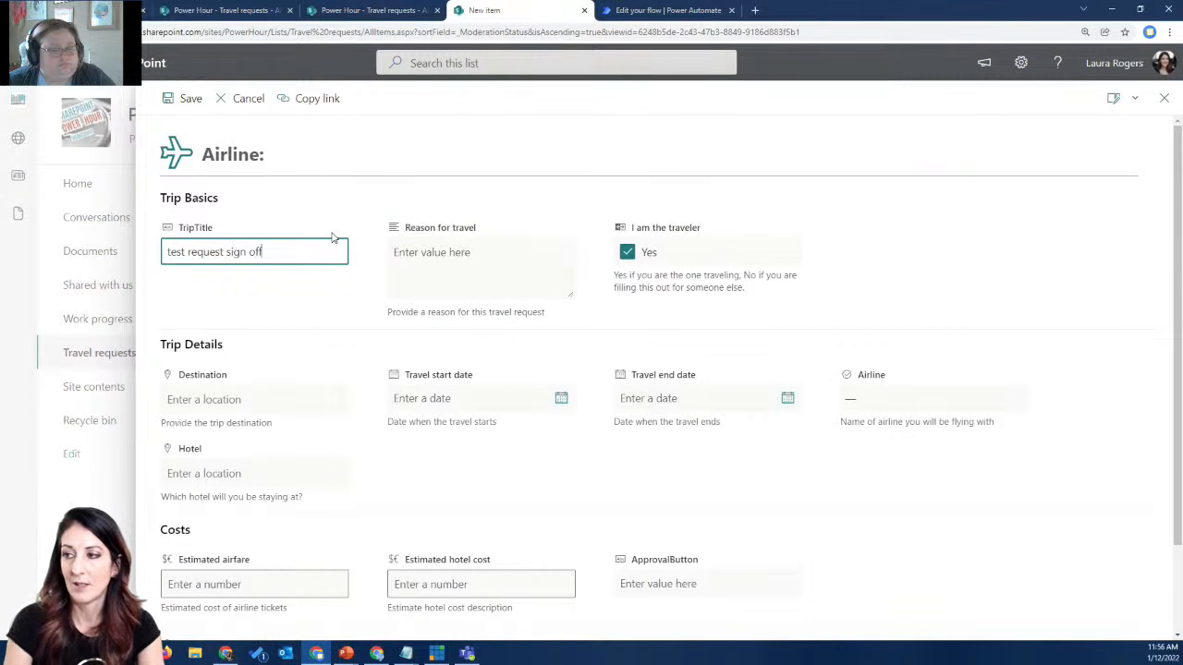
left_click(185, 98)
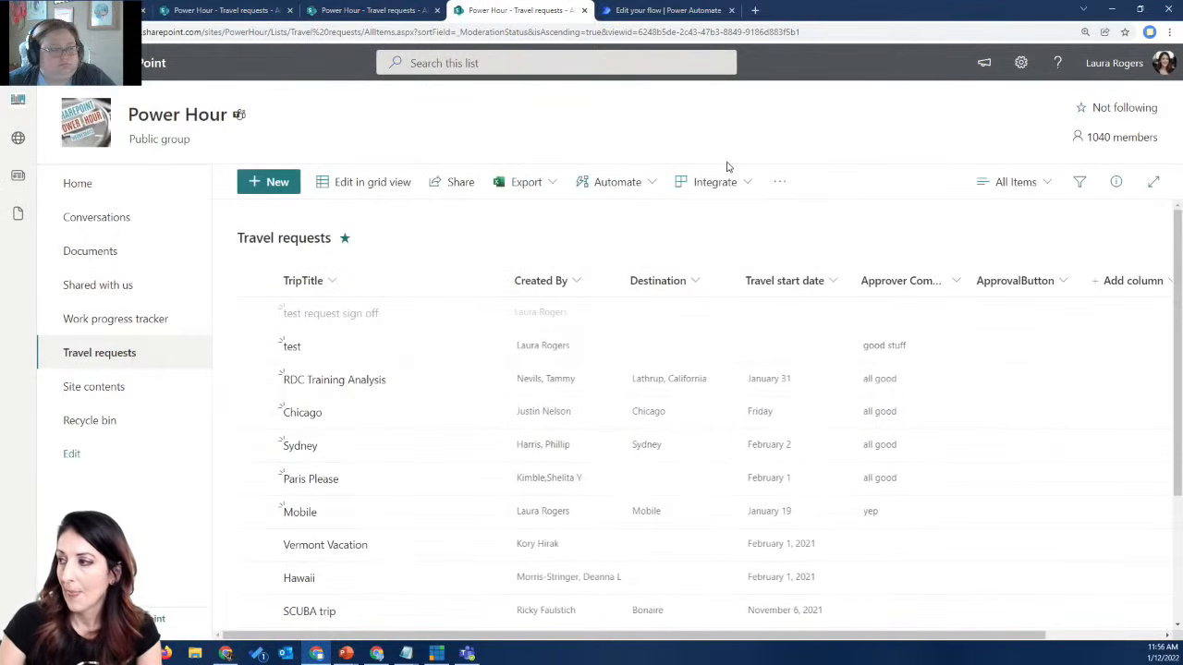
left_click_drag(741, 638, 660, 653)
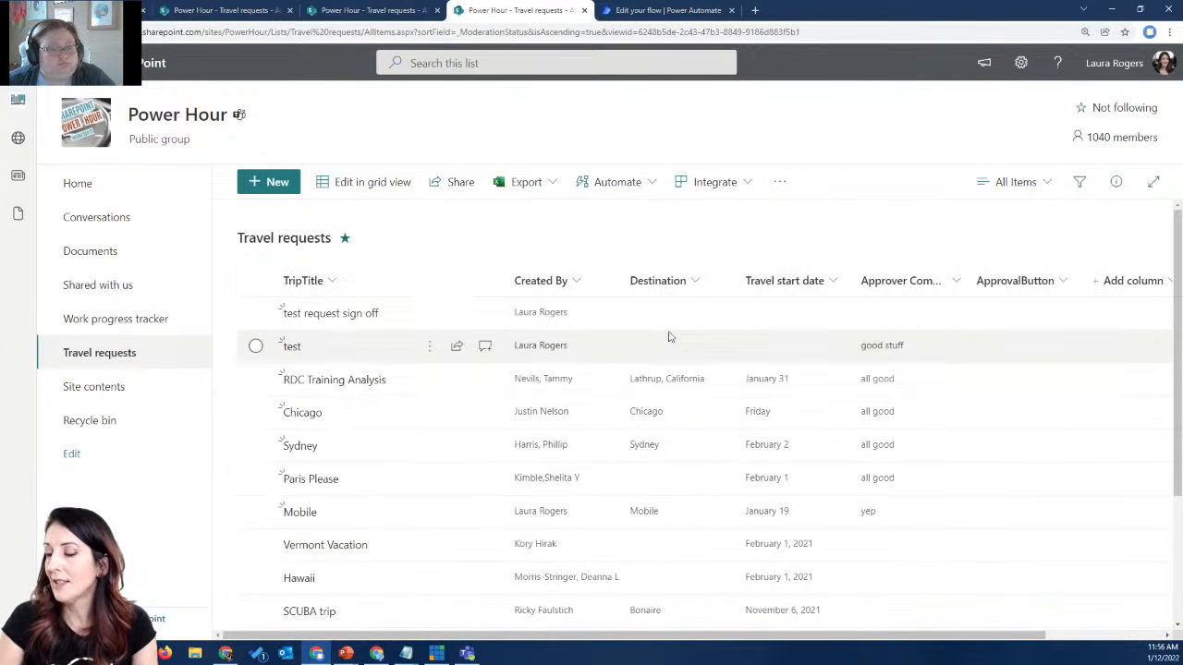
scroll(671, 319, "down", 3)
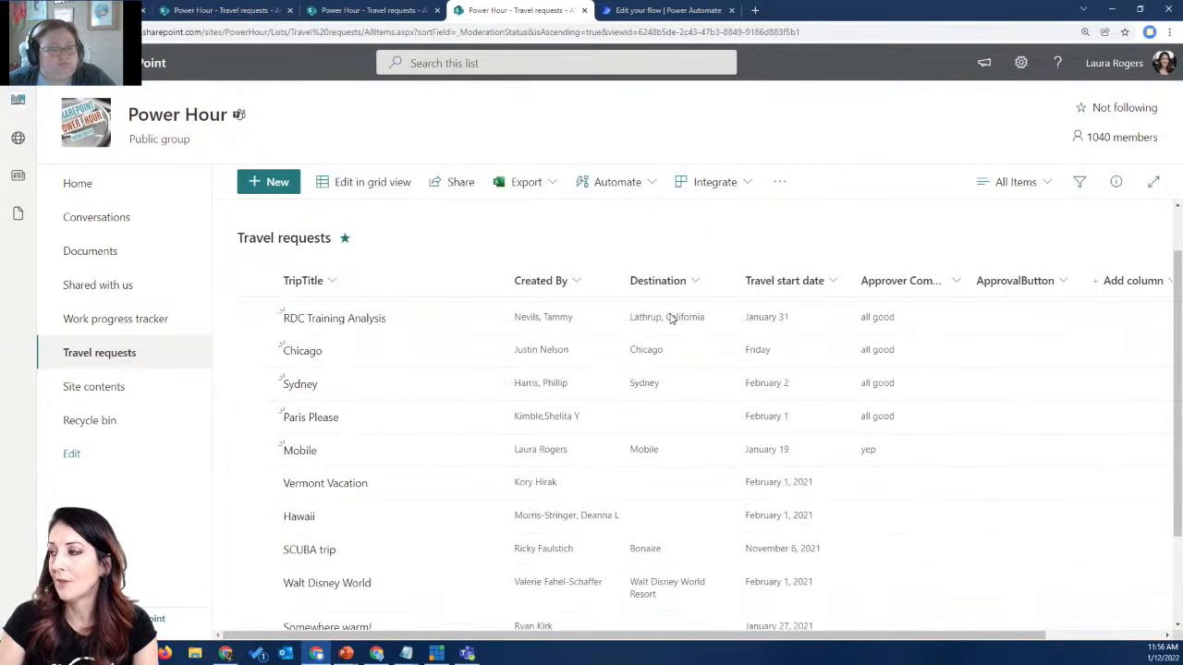
scroll(671, 319, "up", 3)
scroll(671, 318, "down", 5)
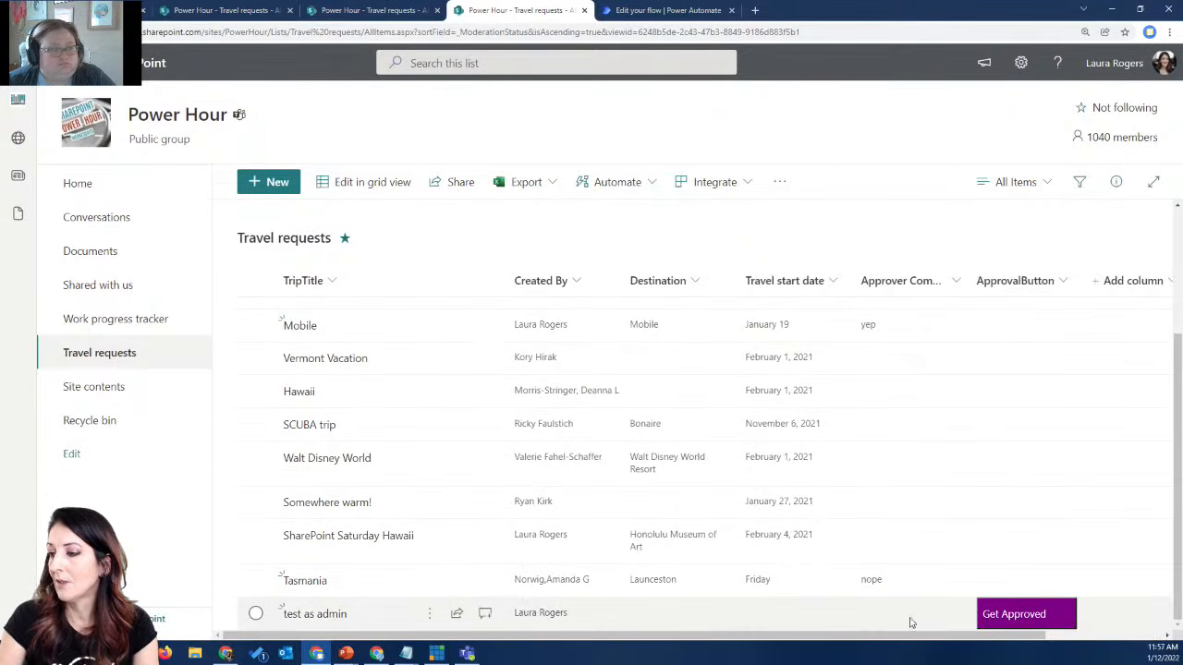
scroll(853, 620, "up", 5)
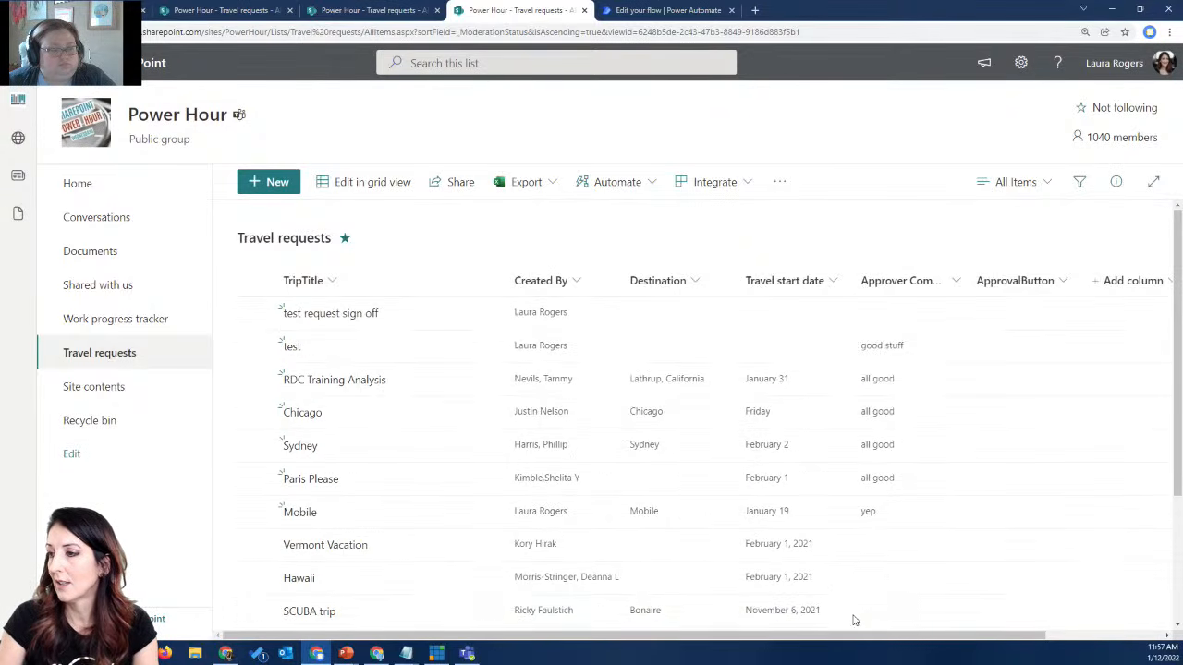
- Start Request sign-off on the 'test request sign off' item and create the sign-off flow
left_click(621, 323)
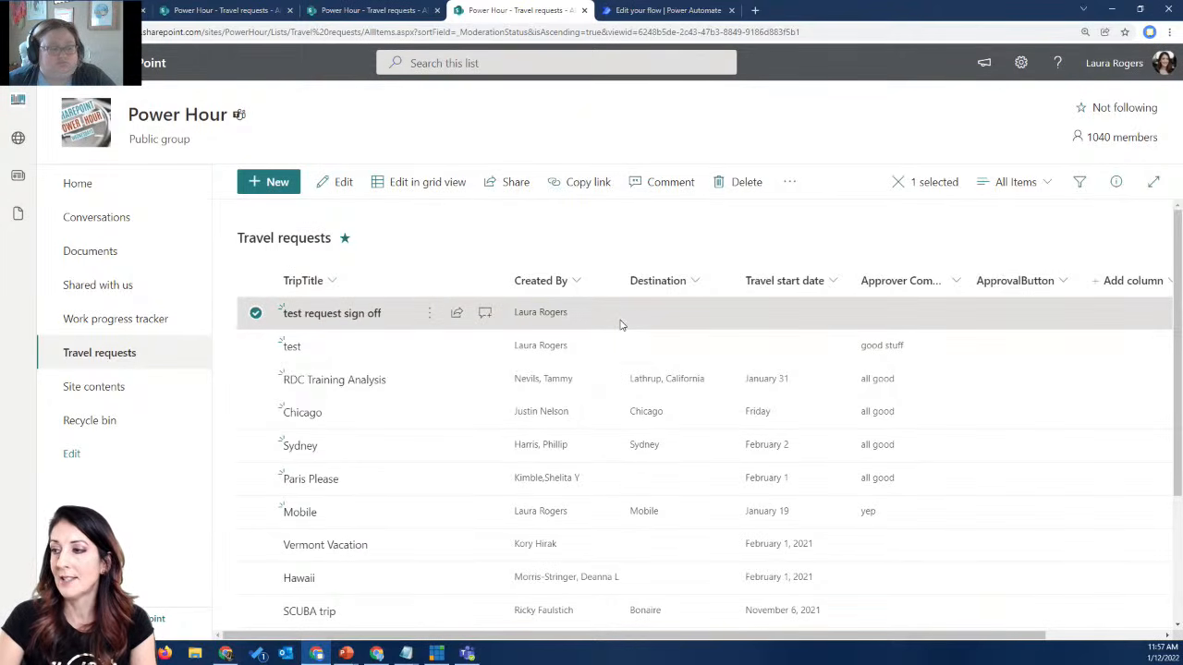
left_click(791, 183)
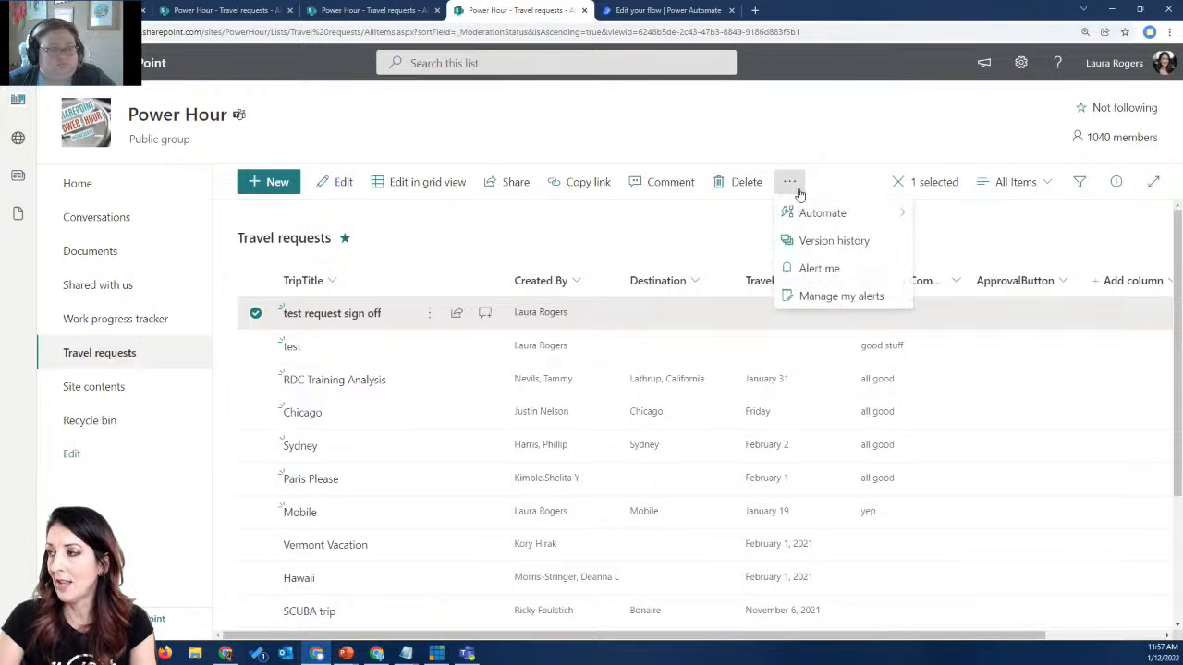
mouse_move(813, 212)
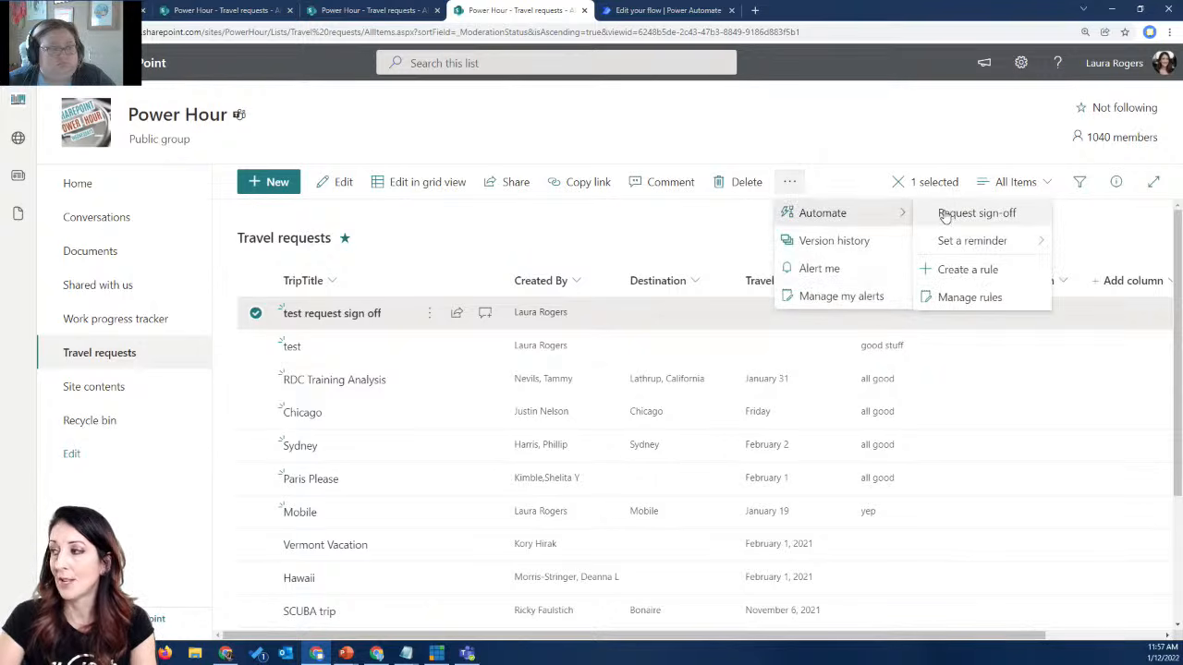
left_click(944, 214)
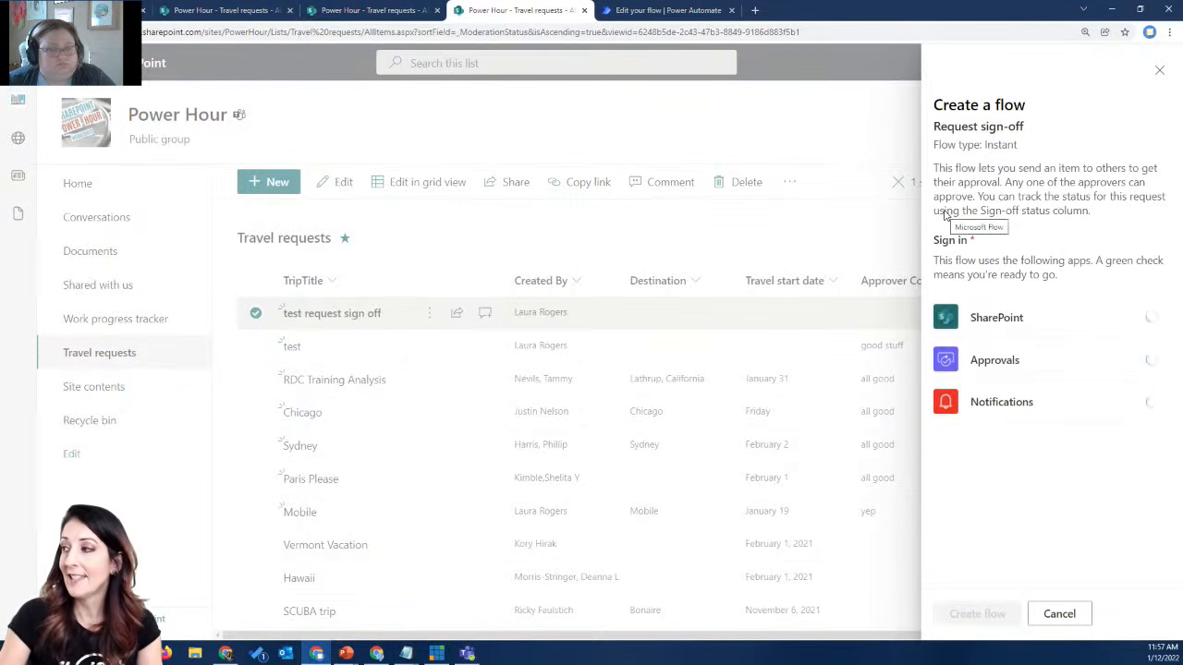
left_click(966, 621)
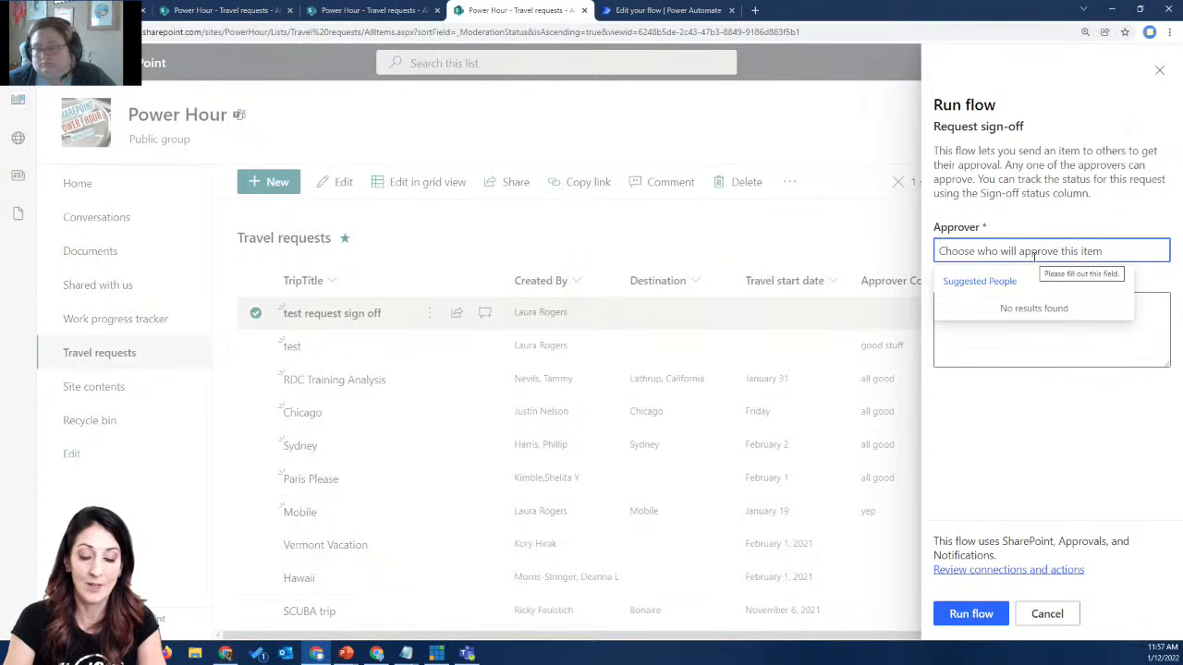
- Send the sign-off request to the chosen approver with the message 'test'
type("joelle")
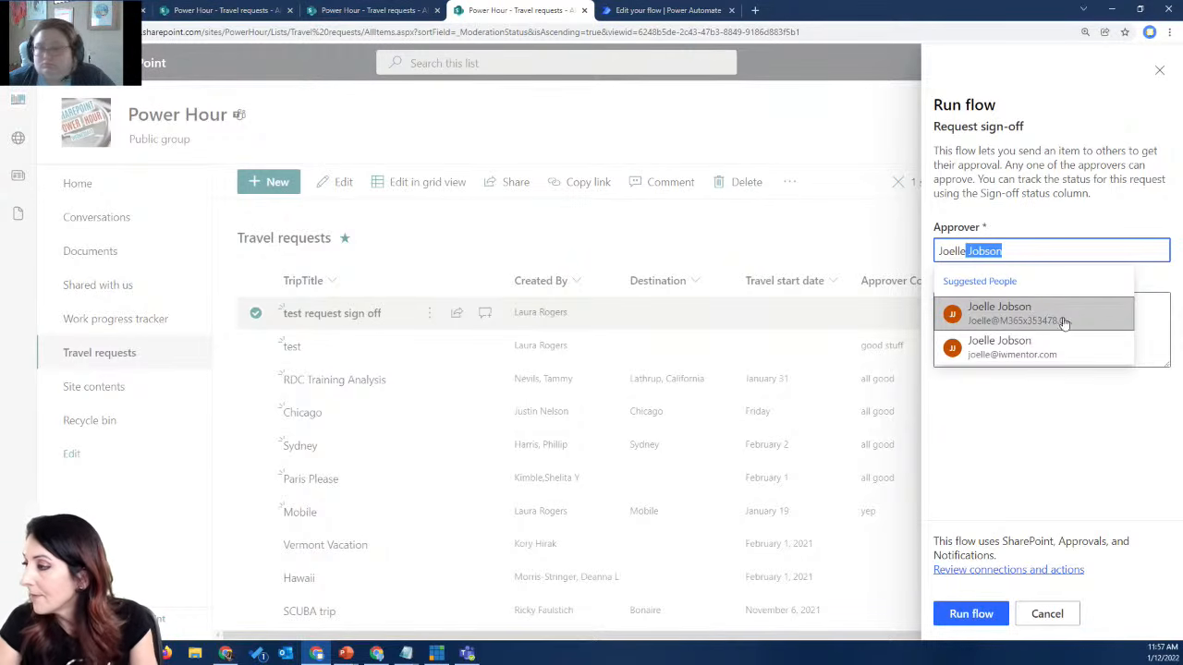
left_click(1053, 319)
left_click(1027, 309)
type("test")
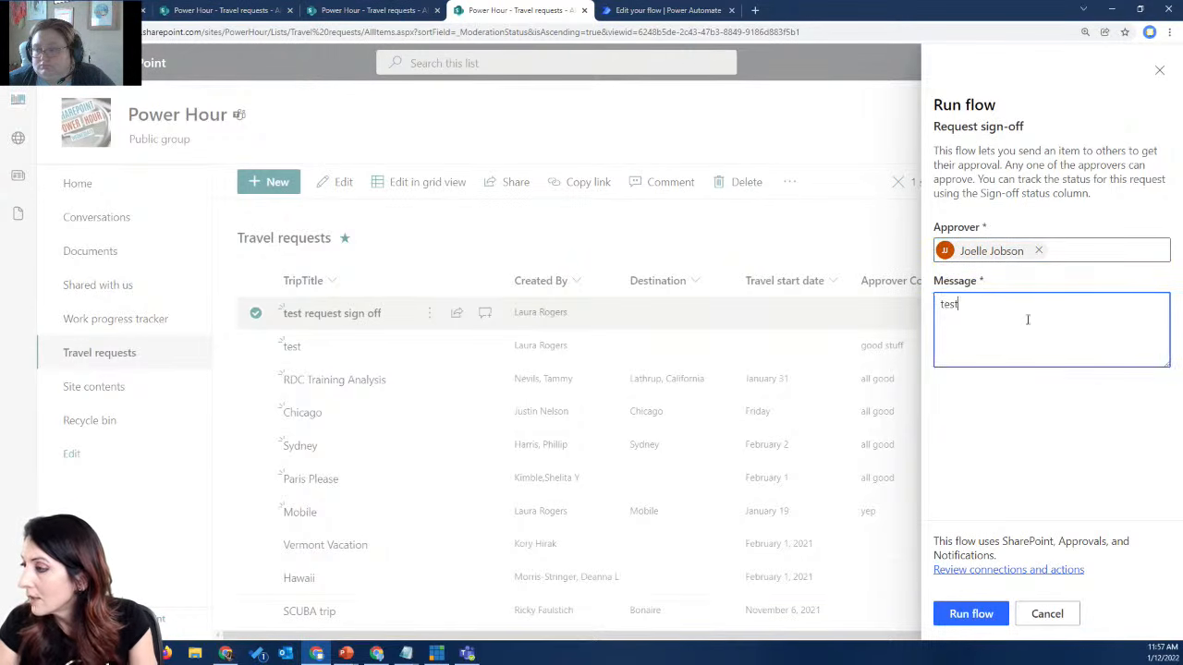
left_click(973, 614)
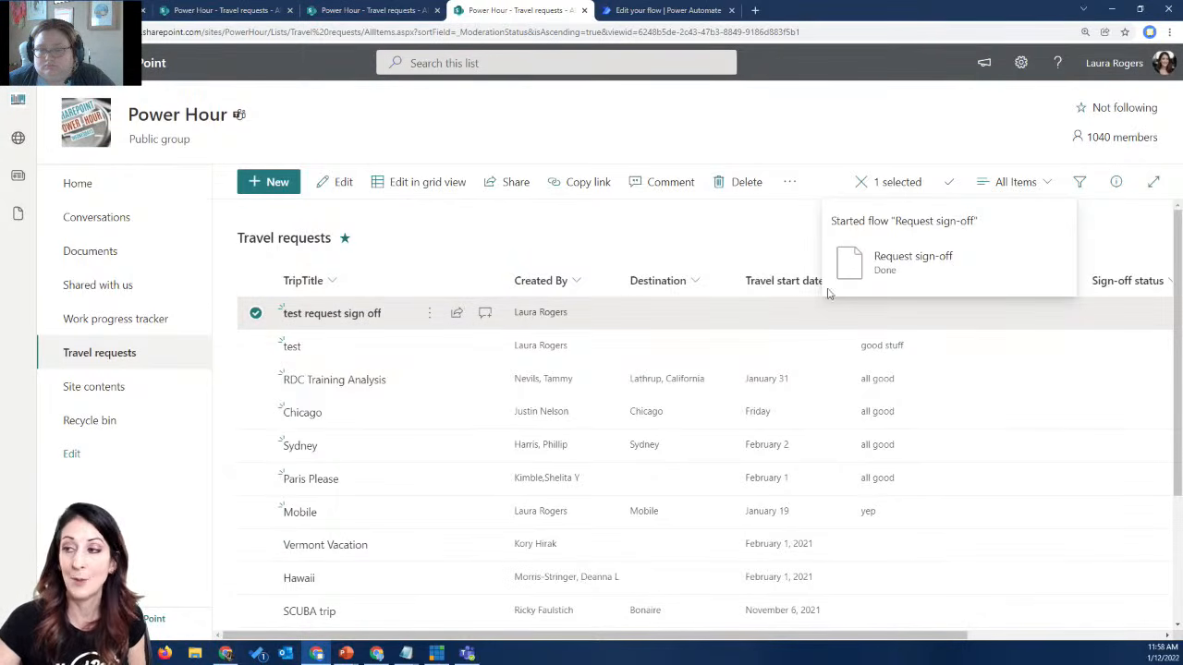
left_click(543, 246)
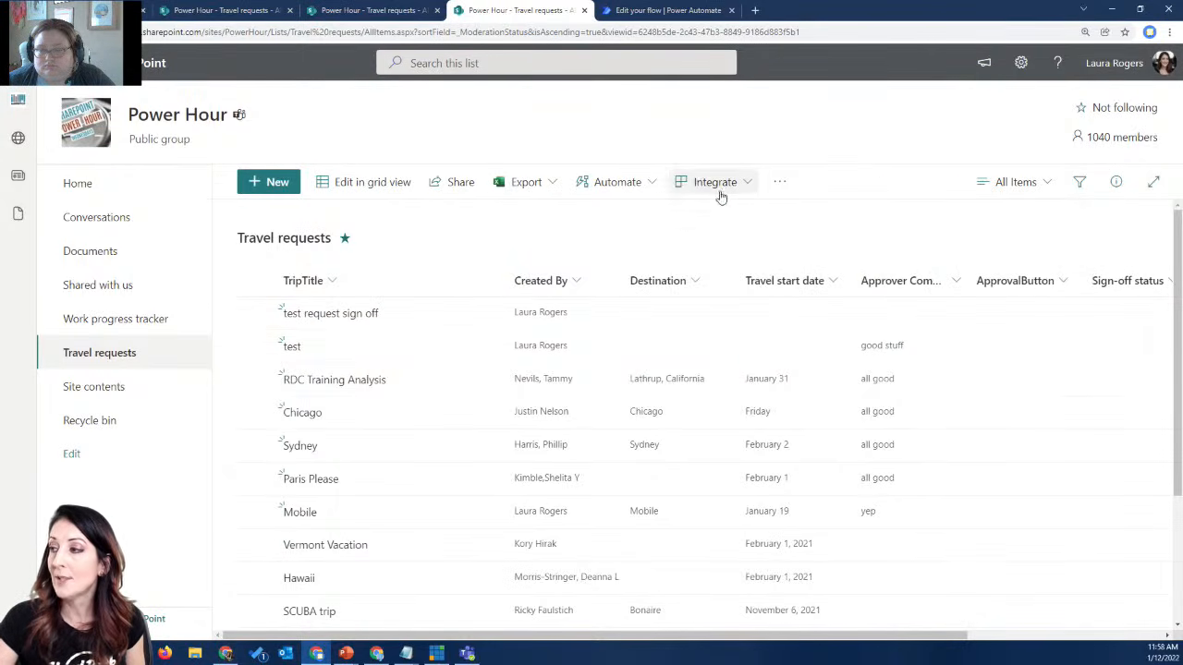
- Turn approvals off in the Travel requests list's flow configuration and save
left_click(711, 182)
mouse_move(739, 241)
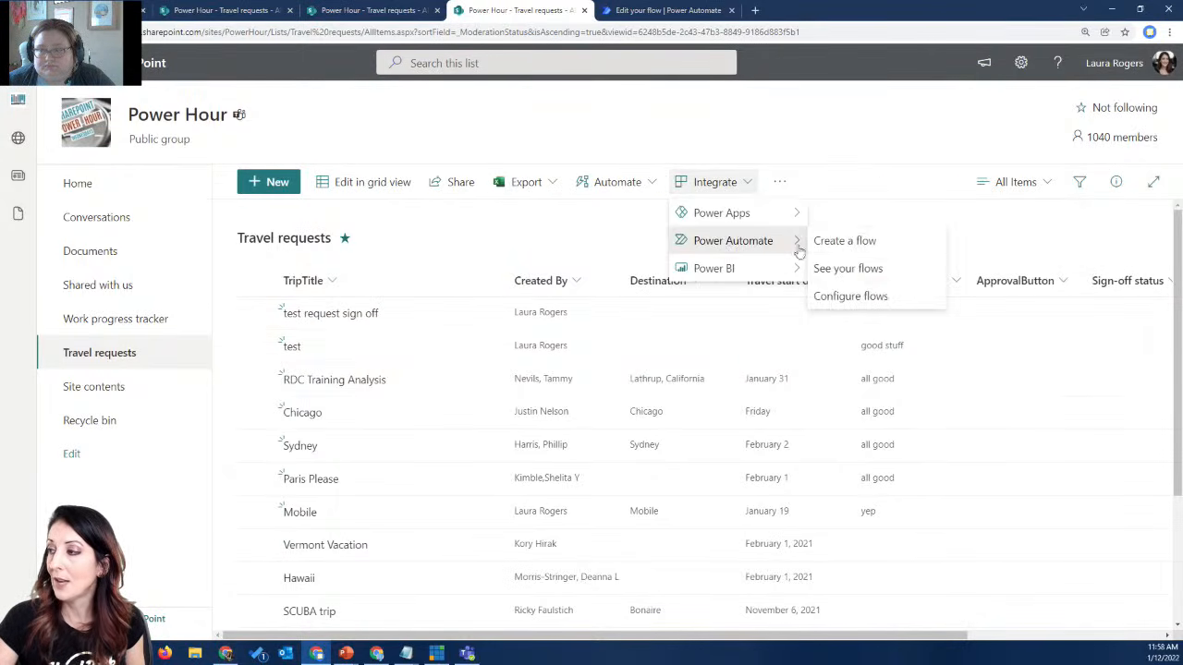
left_click(859, 296)
left_click(953, 111)
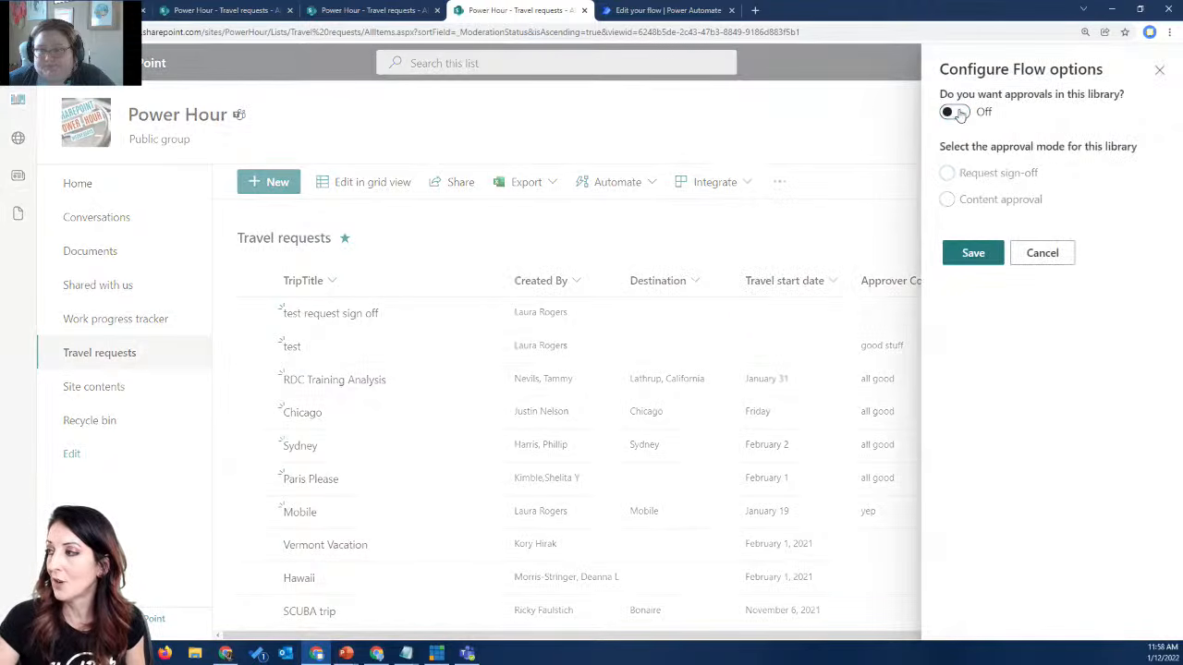
left_click(973, 254)
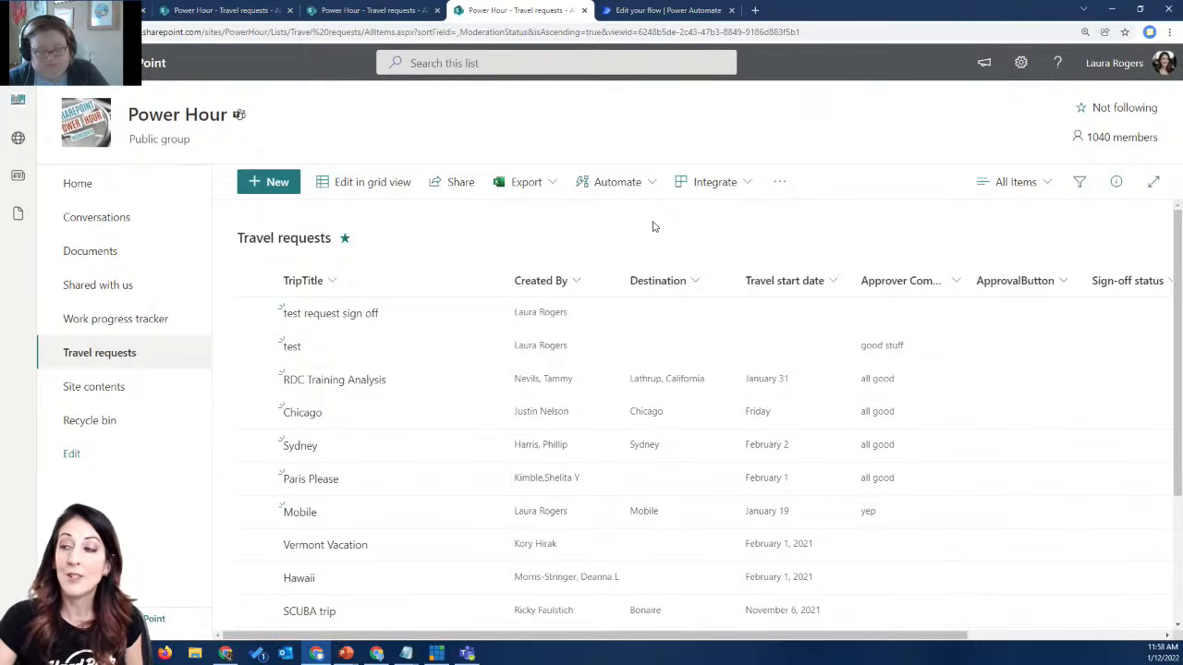
- Request sign-off on the test item from its actions menu
left_click(609, 349)
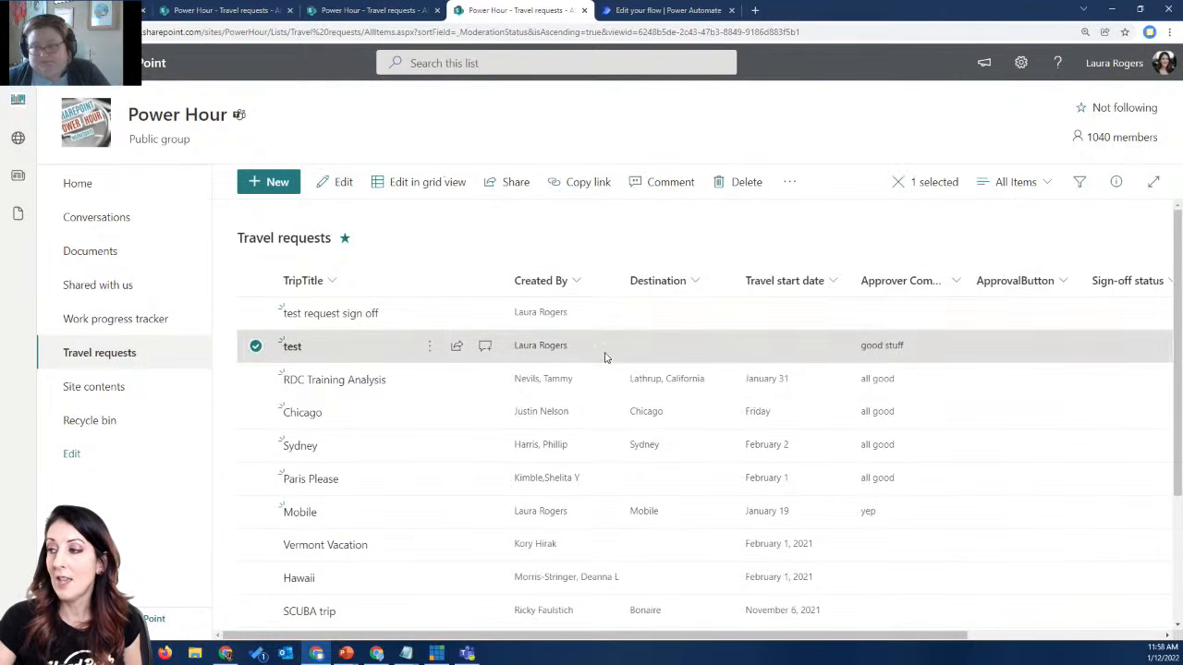
left_click(429, 346)
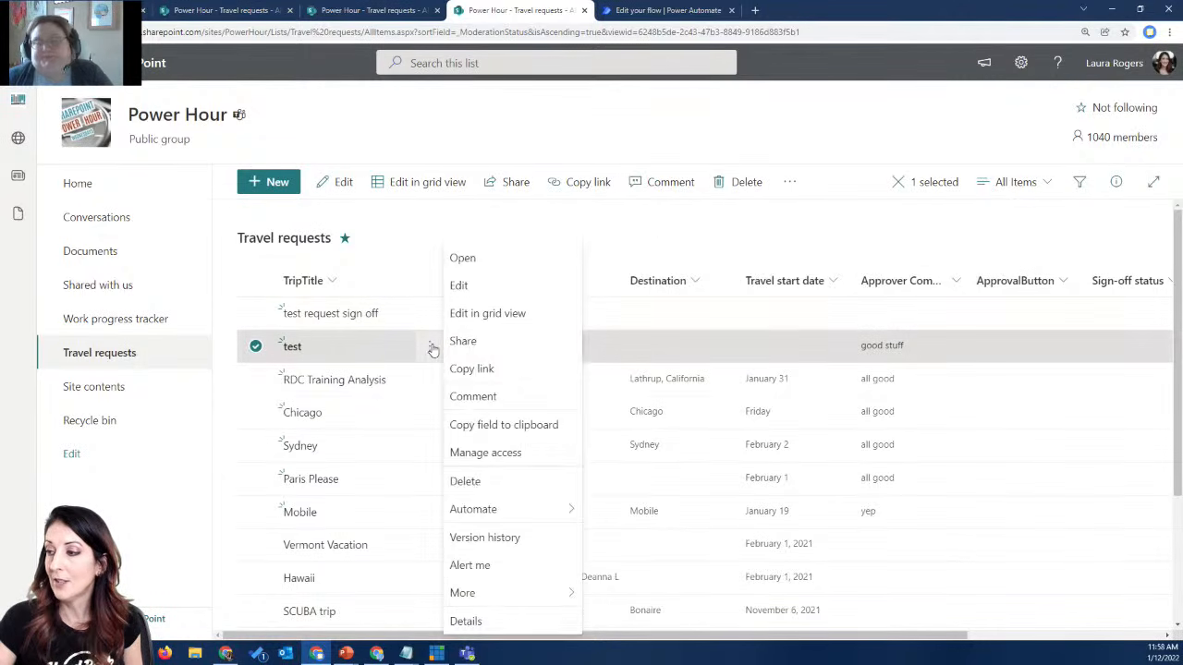
mouse_move(504, 511)
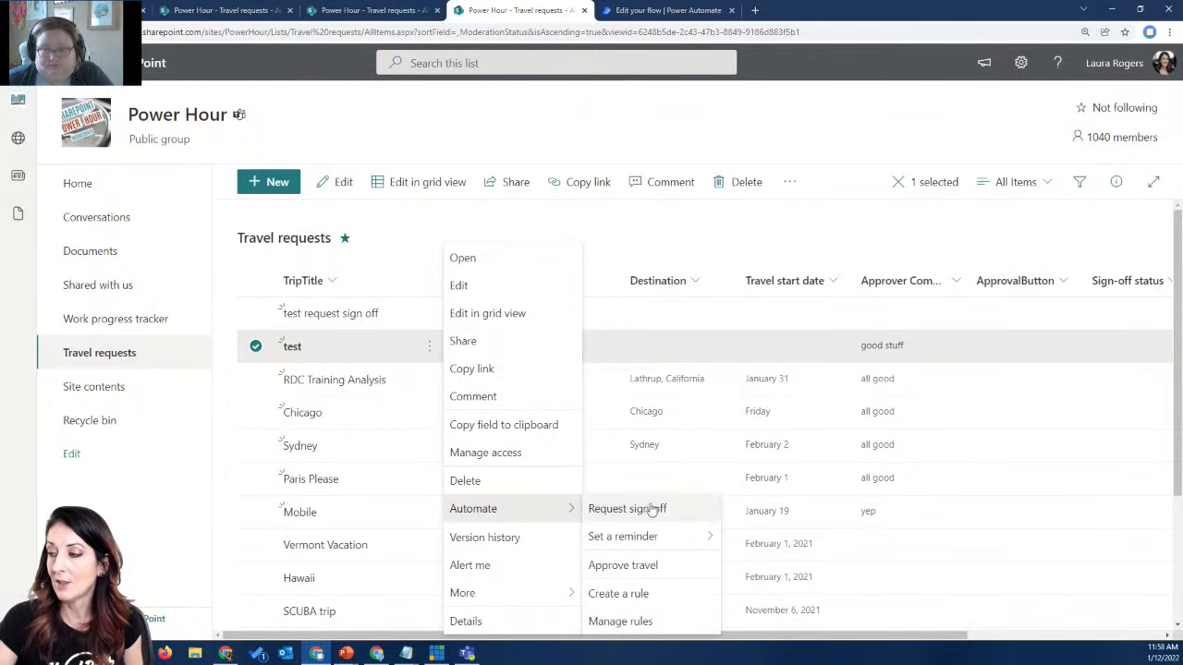
left_click(663, 233)
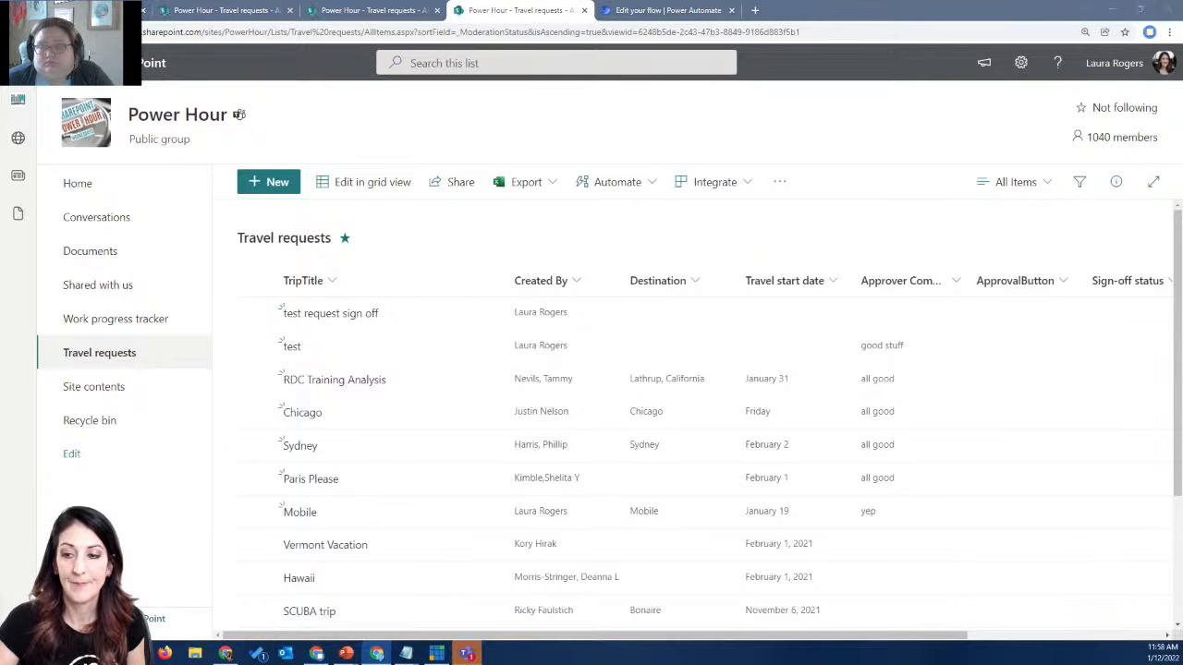
- Reload the Travel requests list in the second window and inspect the test item's actions
left_click_drag(0, 115, 808, 102)
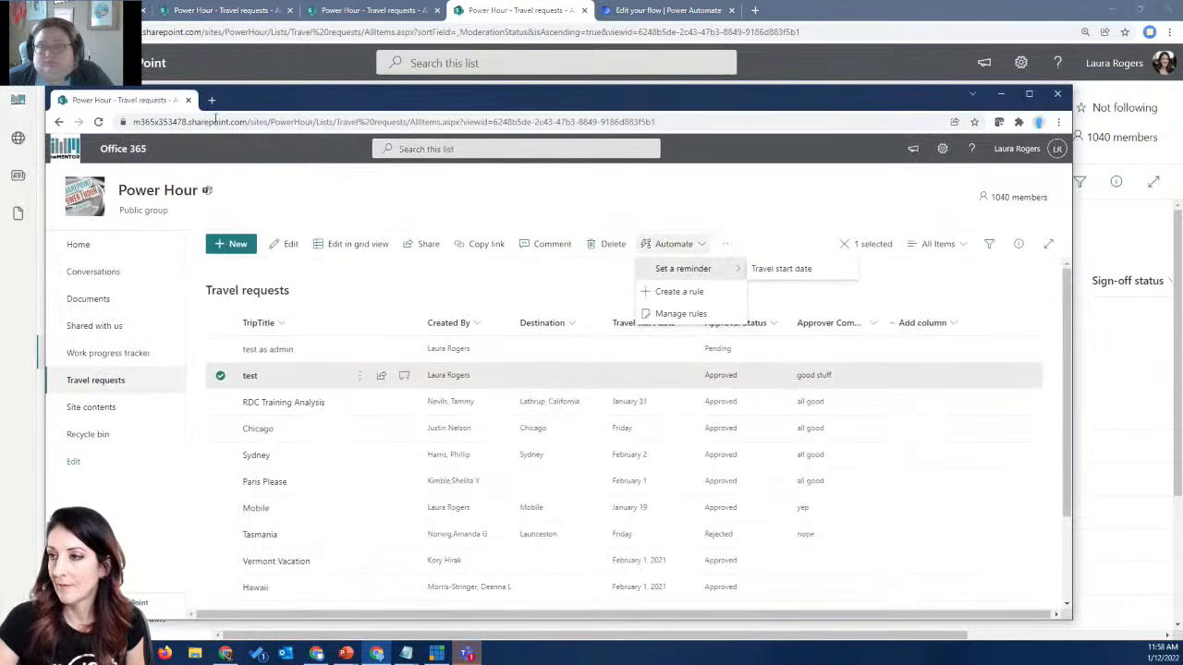
left_click(98, 123)
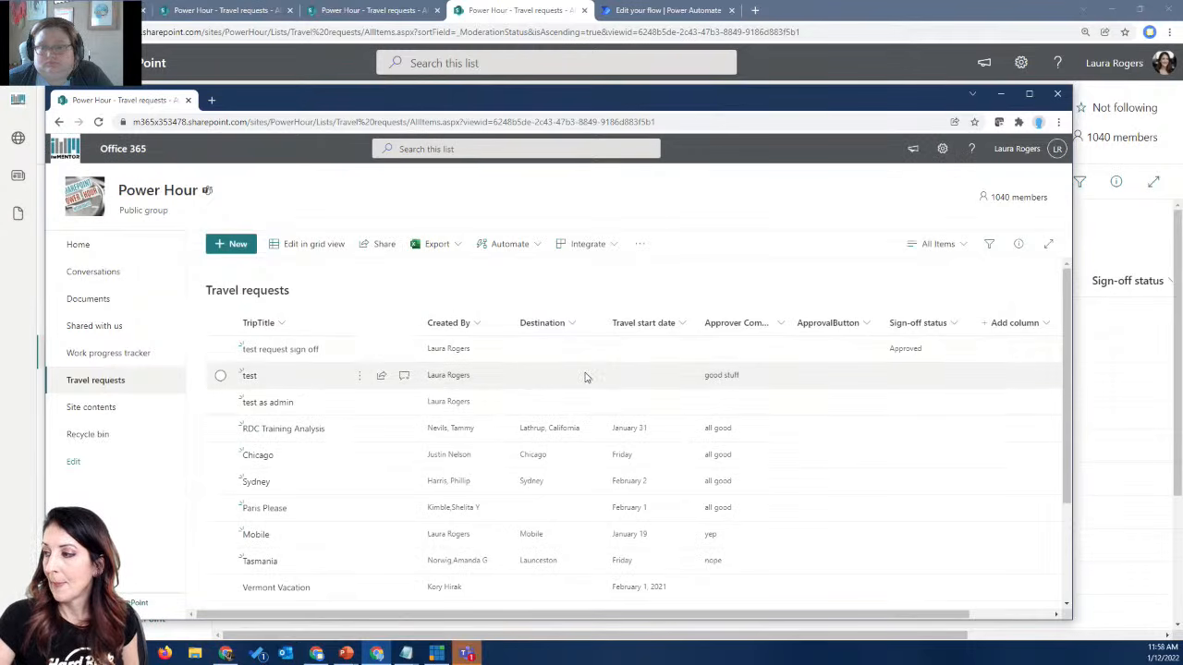
left_click(585, 375)
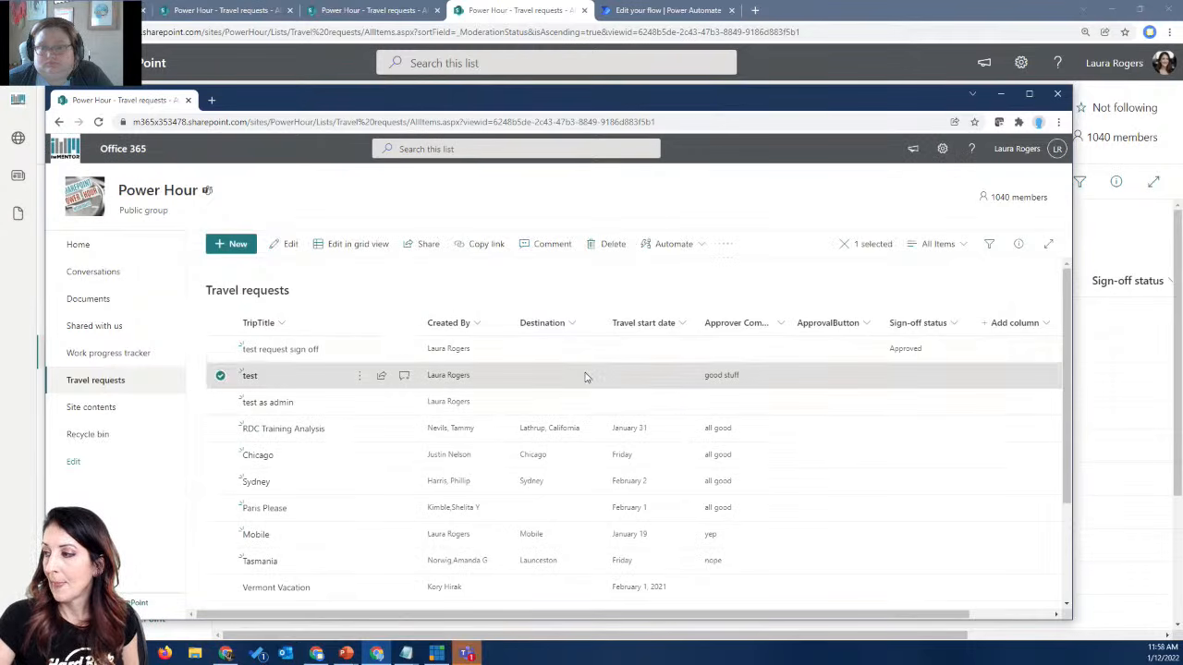
left_click(359, 375)
mouse_move(425, 515)
mouse_move(565, 515)
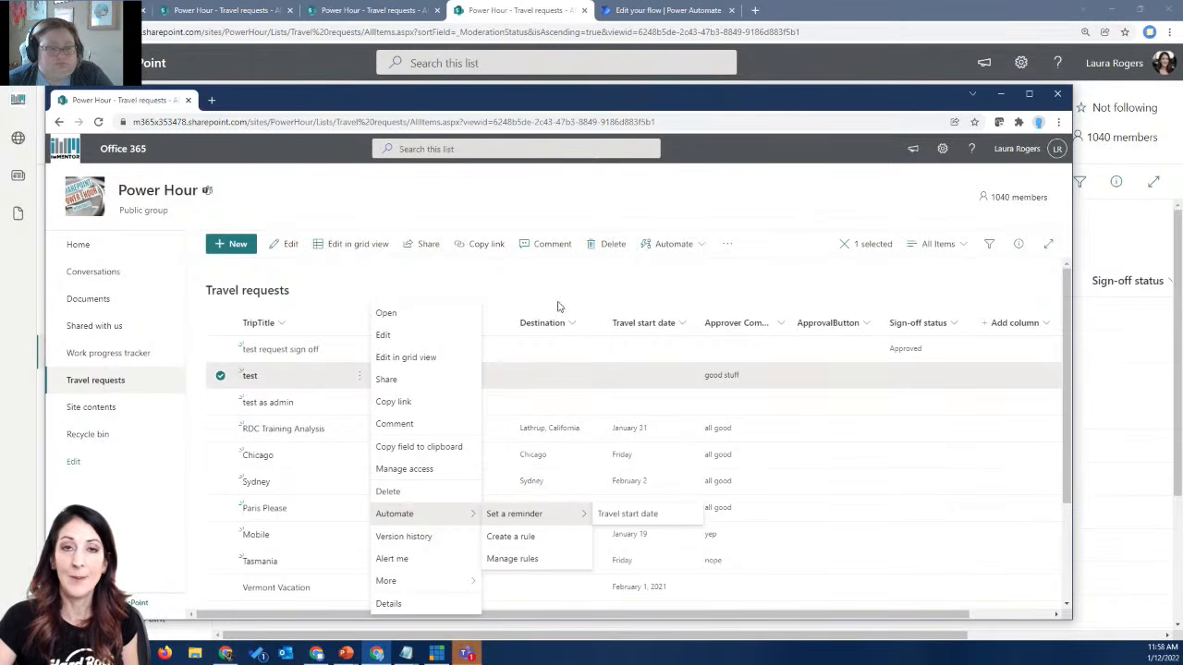
left_click(653, 272)
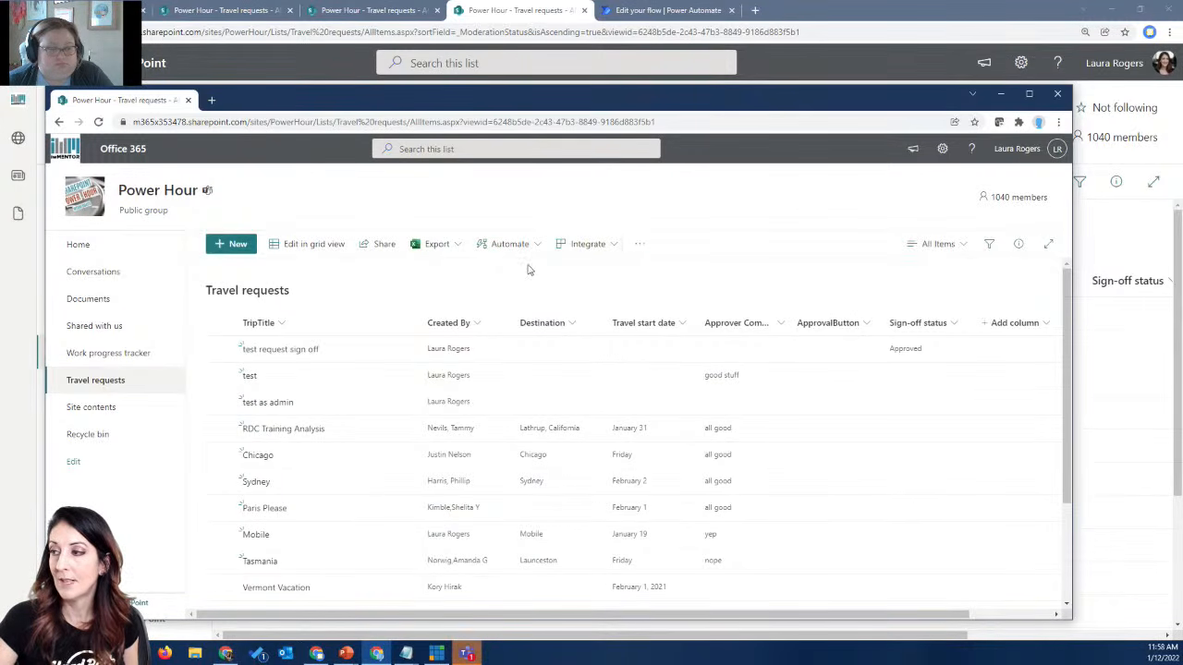
- Select the 'test request sign off' item and review its available automation options
left_click(518, 349)
left_click(667, 246)
left_click(504, 286)
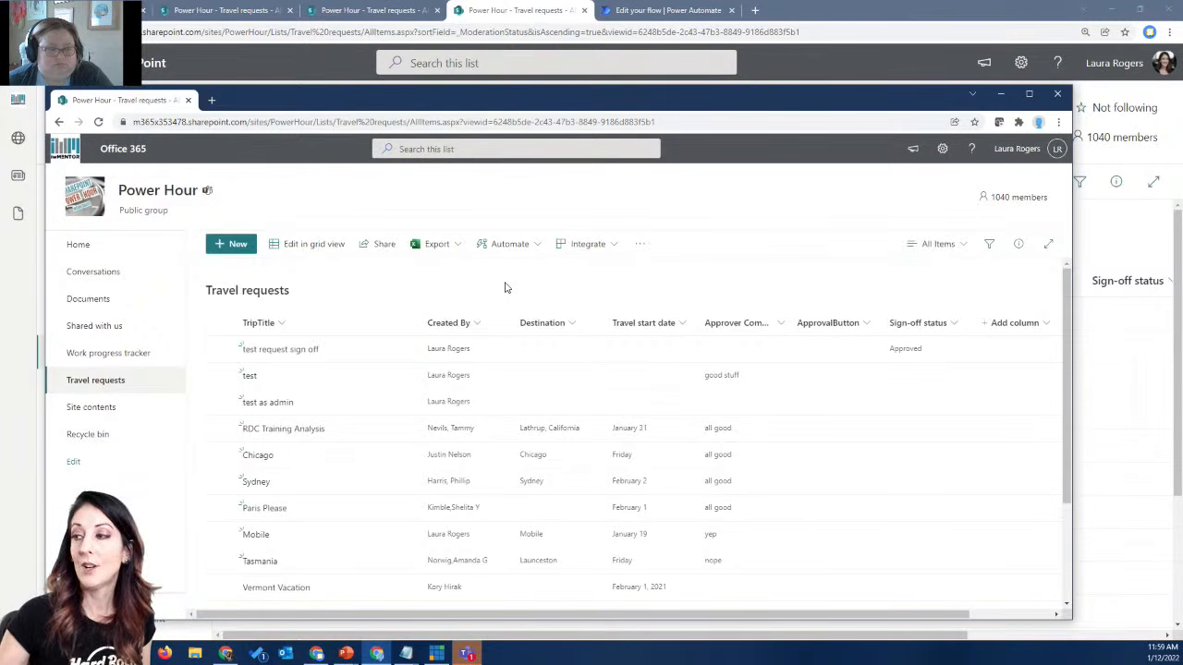
left_click(520, 246)
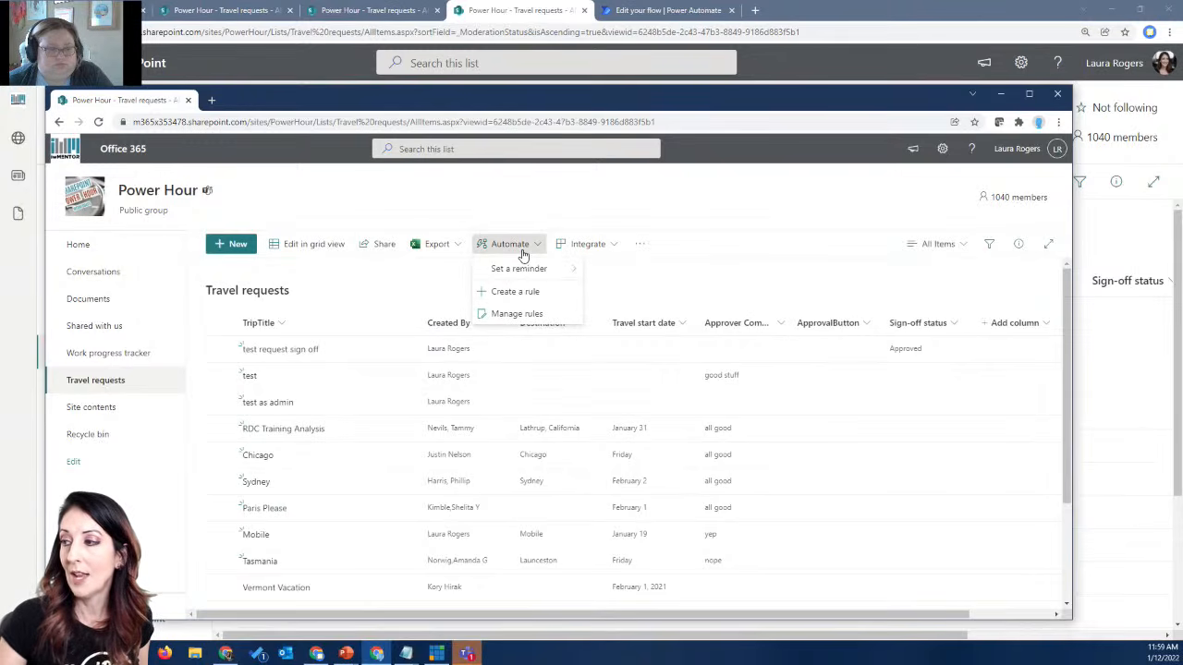
- Turn approvals on in Content approval mode in the flow settings, save, and close the panel
left_click(595, 242)
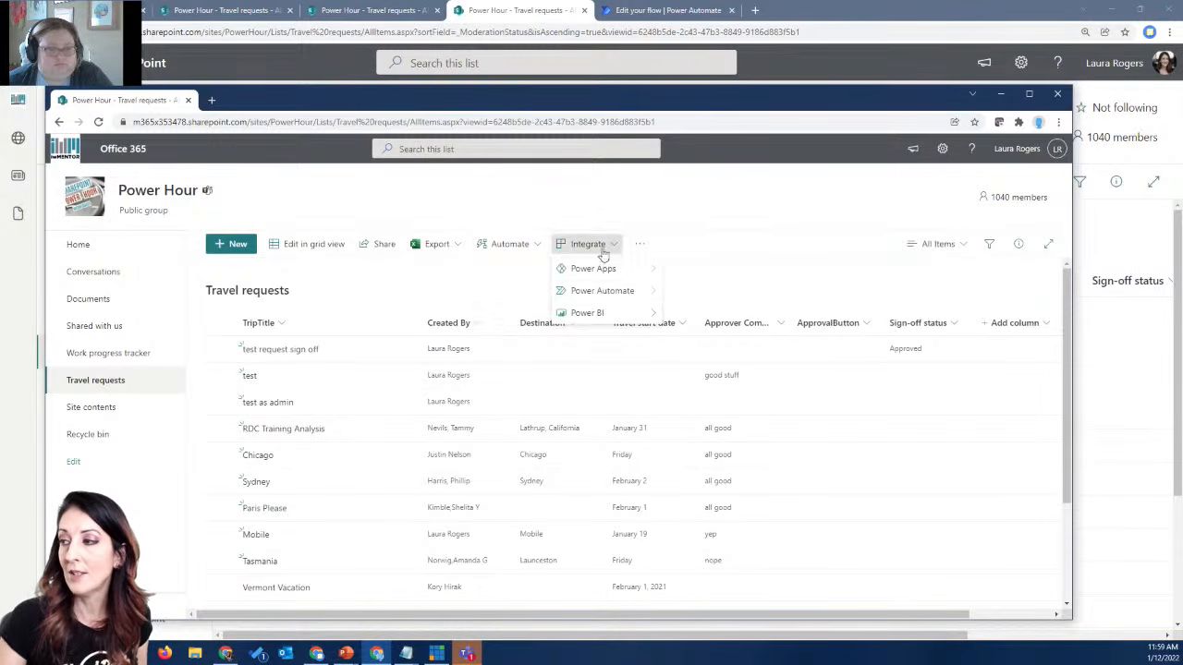
mouse_move(605, 292)
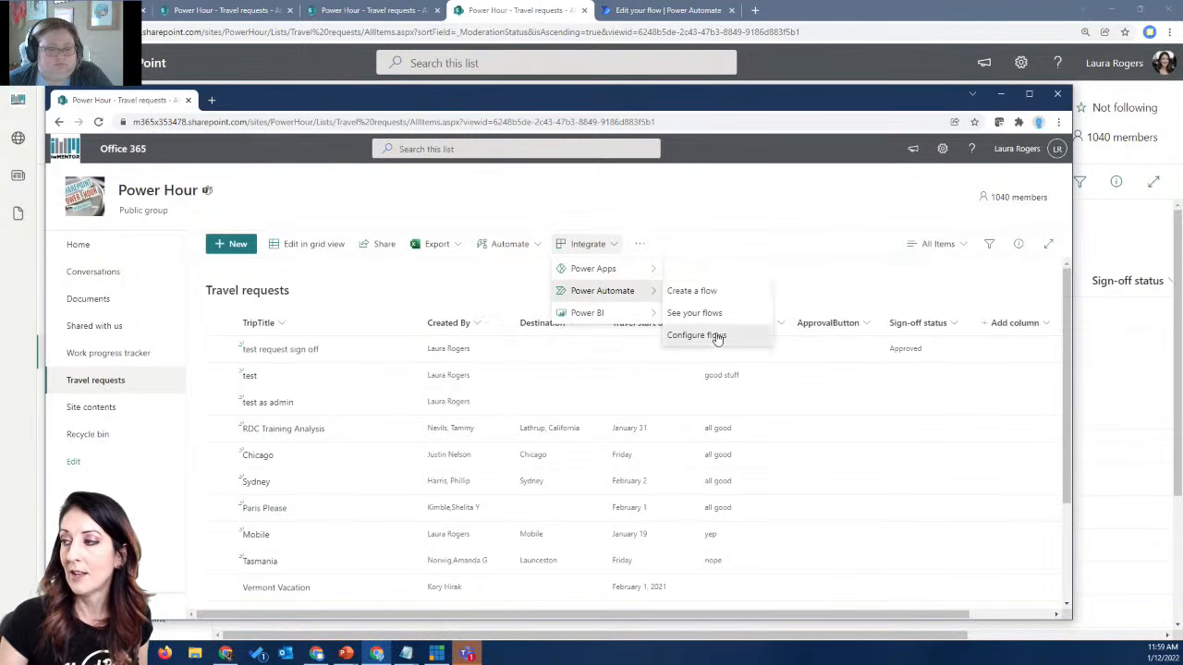
left_click(707, 335)
left_click(886, 188)
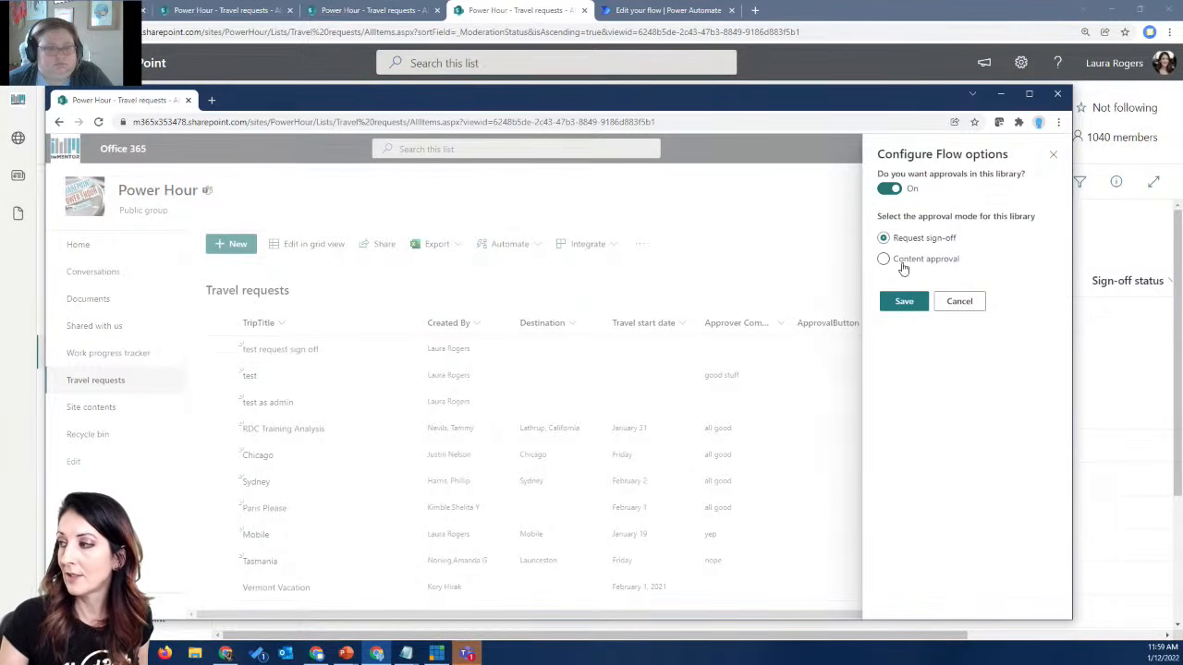
left_click(883, 258)
left_click(904, 301)
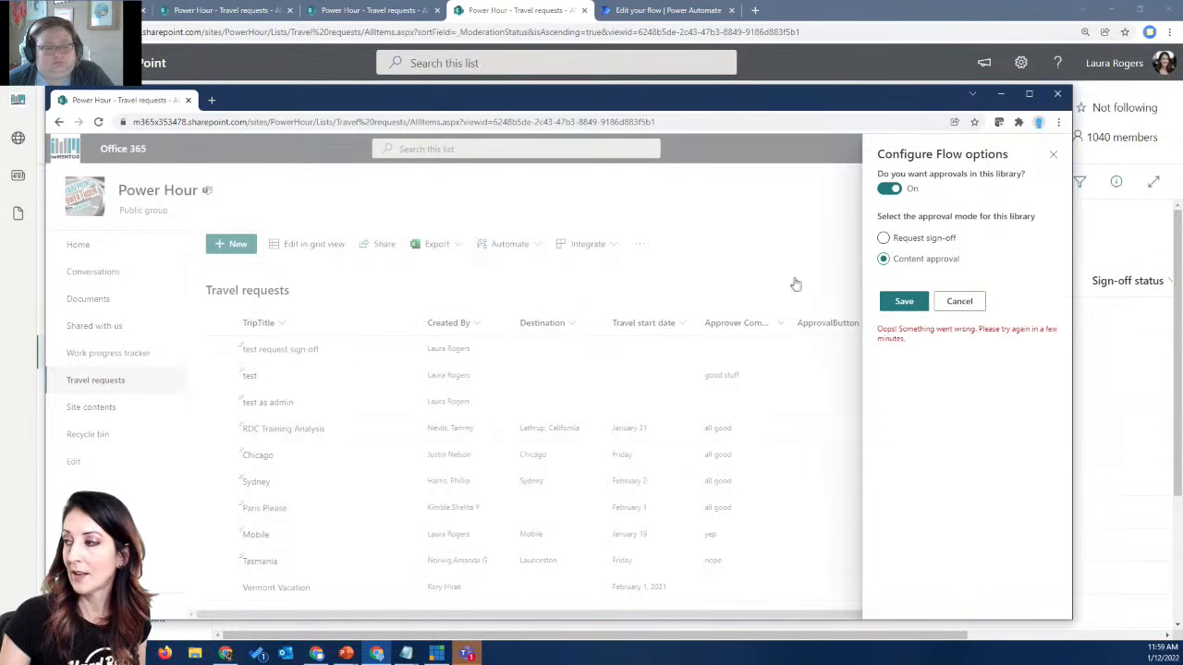
left_click(904, 301)
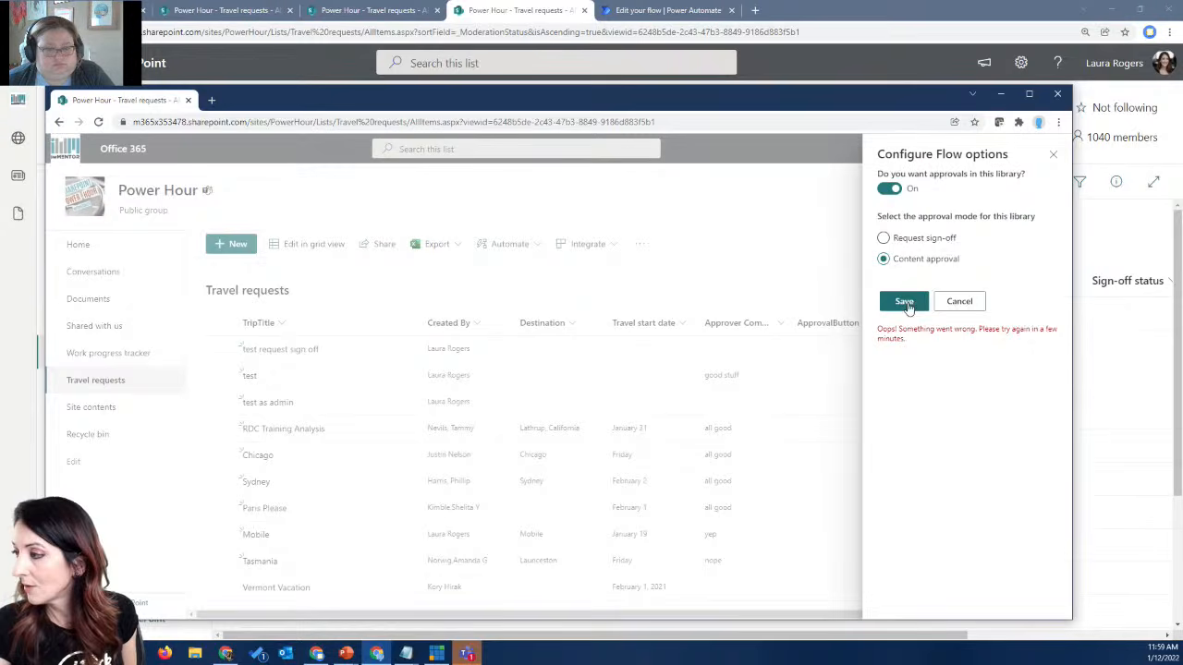
left_click(959, 302)
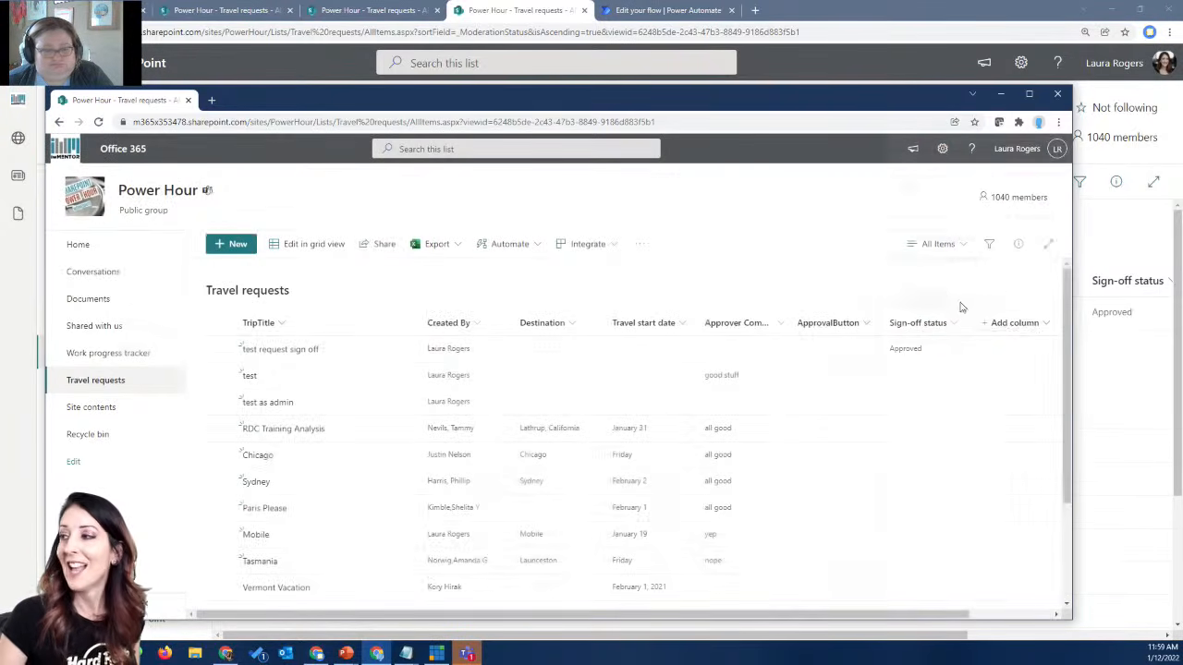
left_click(942, 148)
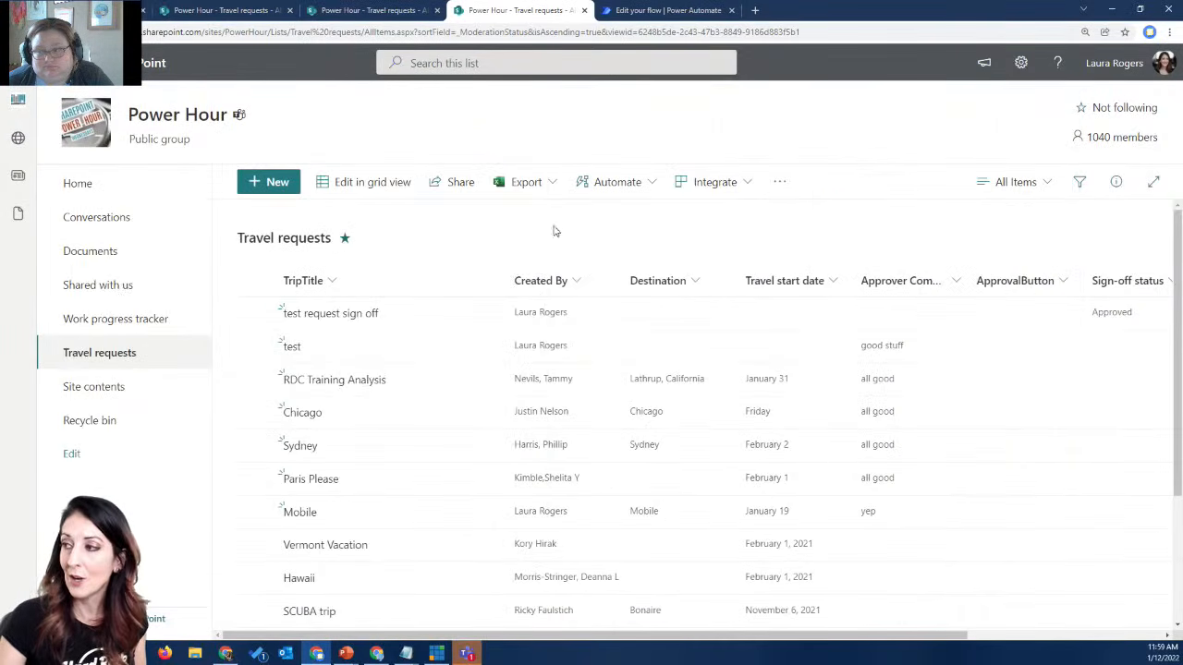
- Dismiss the automation options and reload the Travel requests list with F5
left_click(616, 183)
mouse_move(637, 220)
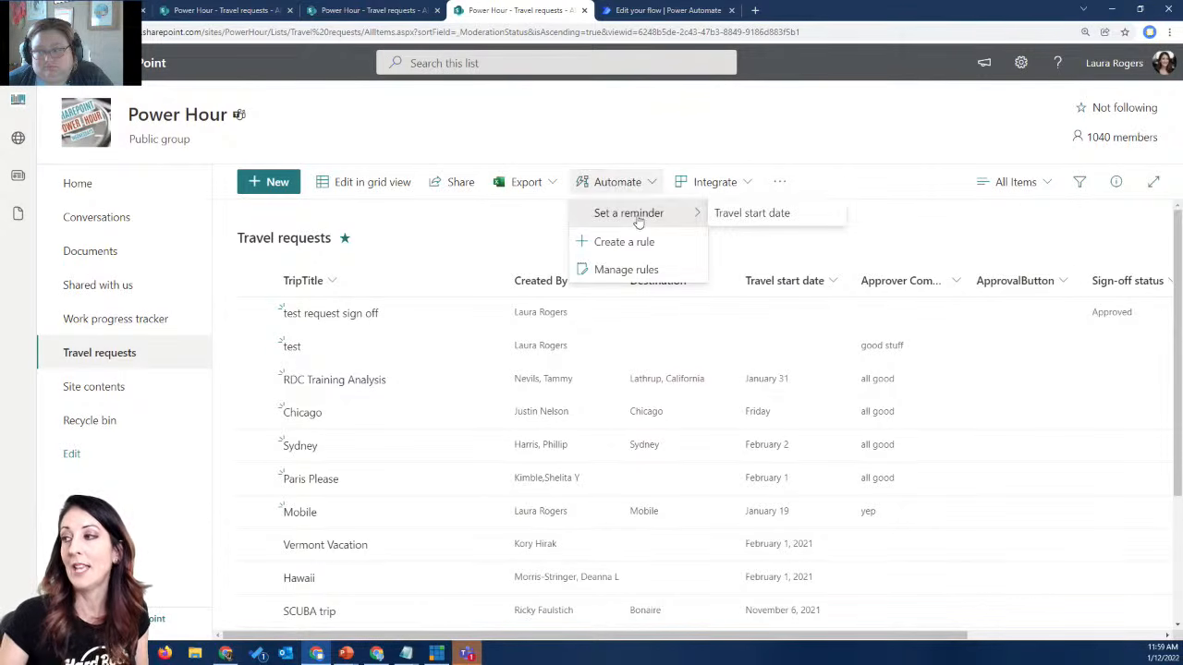
left_click(534, 146)
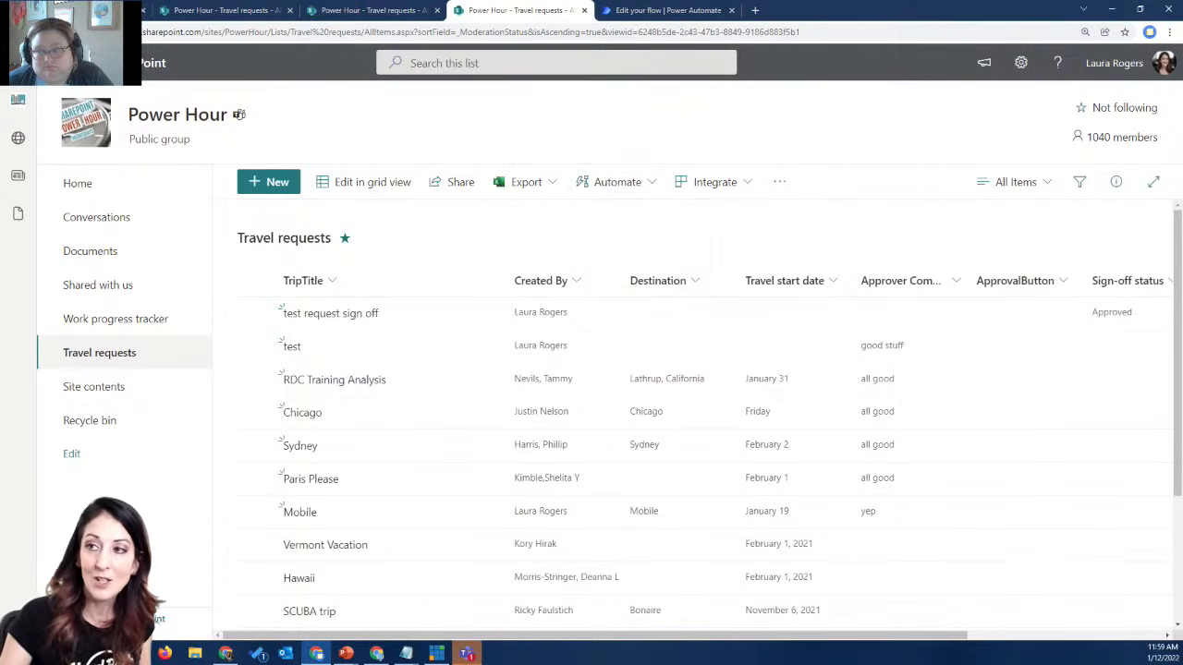
key("F5")
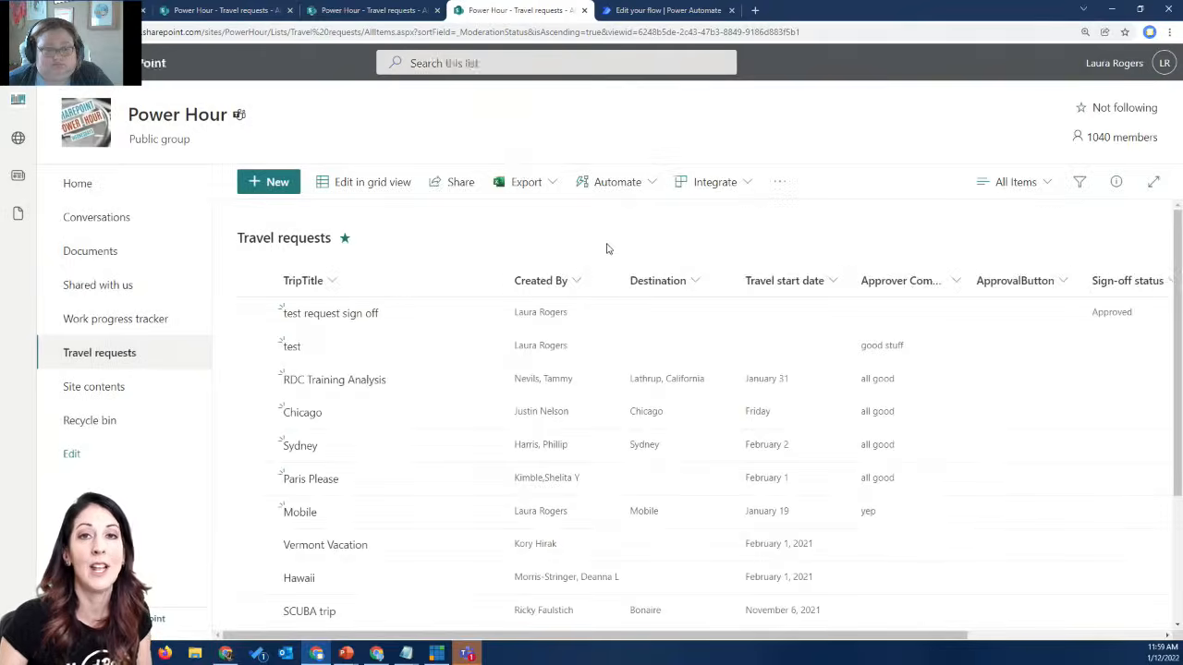
- Switch approvals On with Content approval mode in the list's flow settings and save
left_click(617, 184)
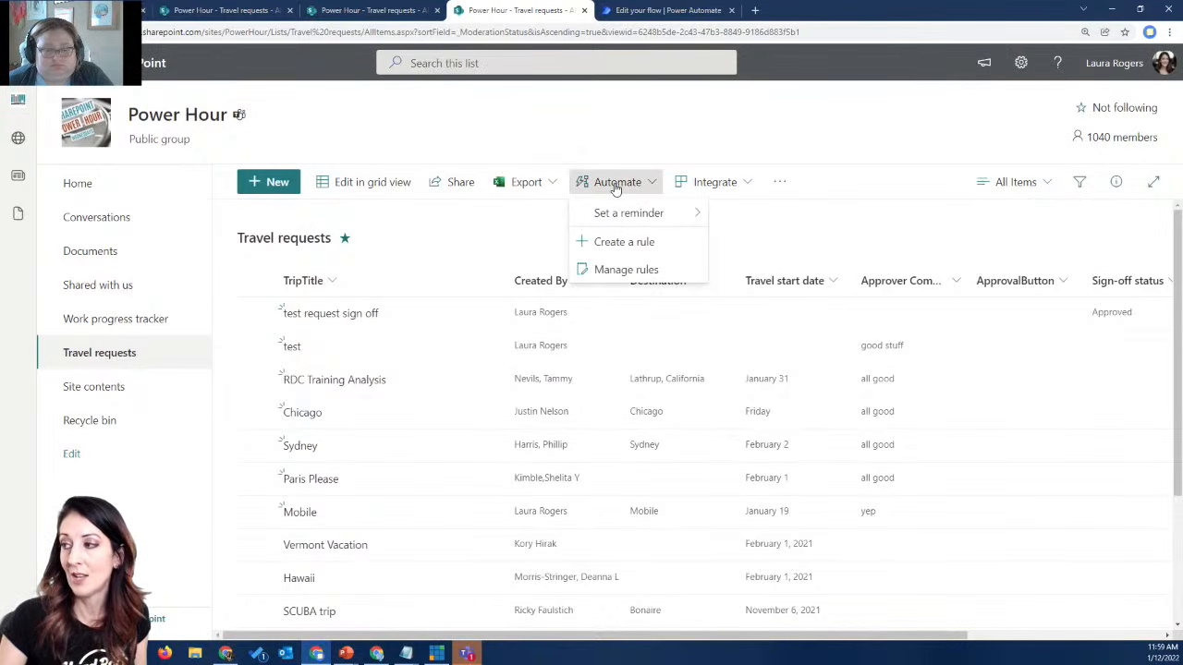
left_click(714, 182)
mouse_move(739, 240)
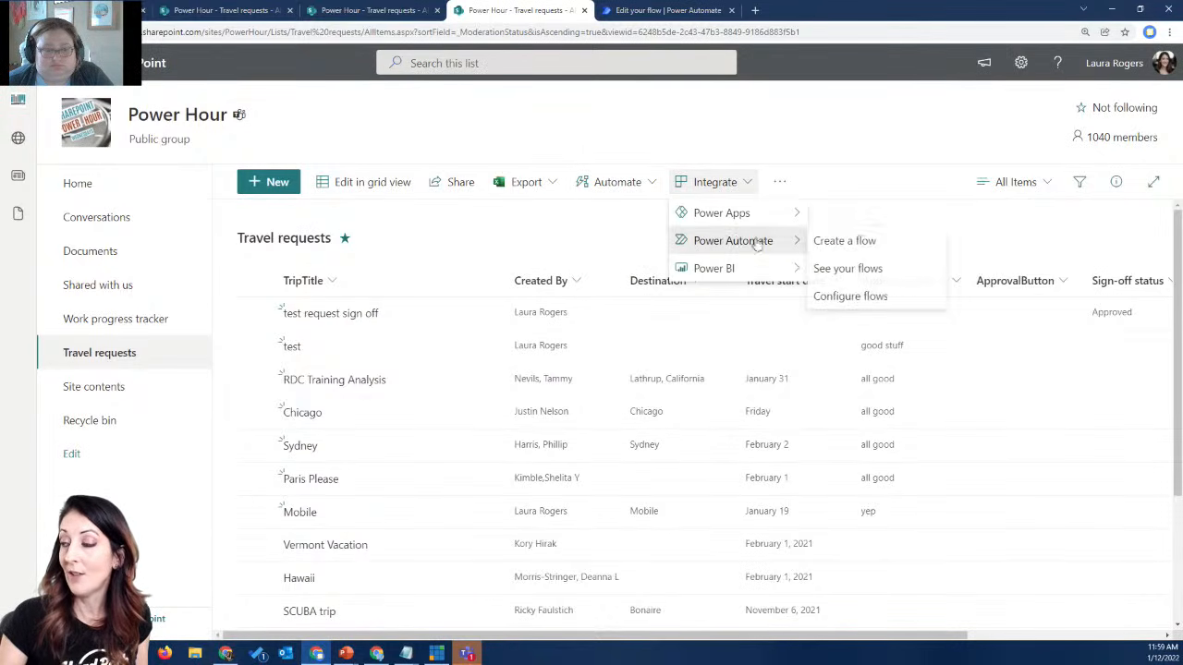
left_click(851, 295)
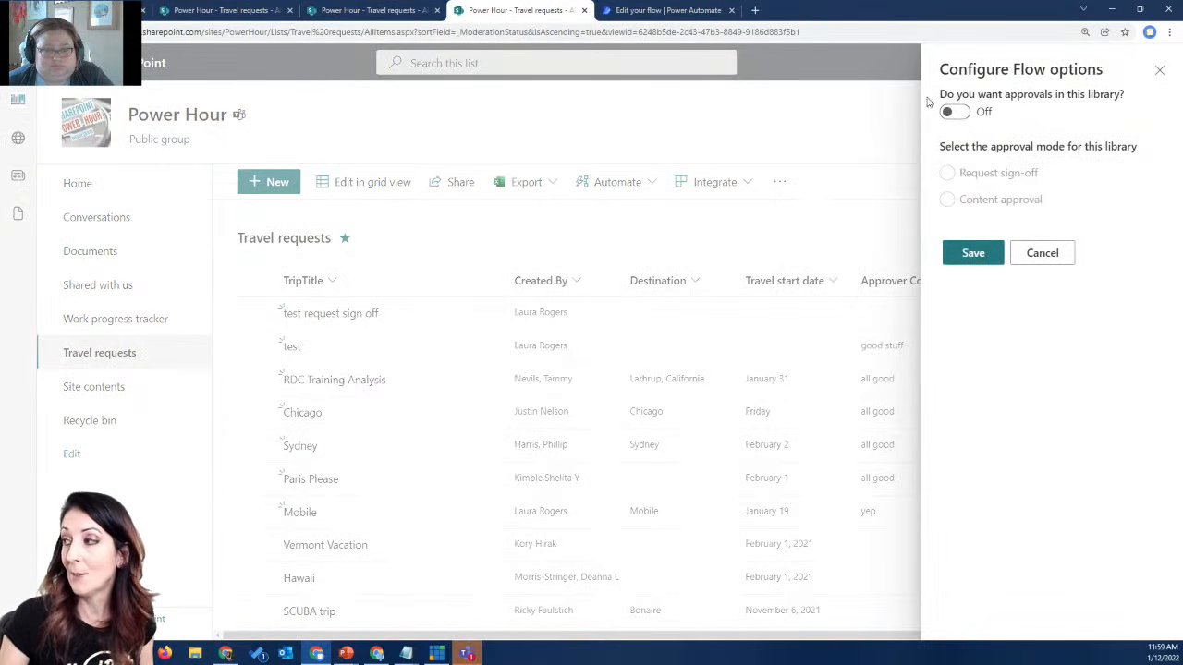
left_click(961, 113)
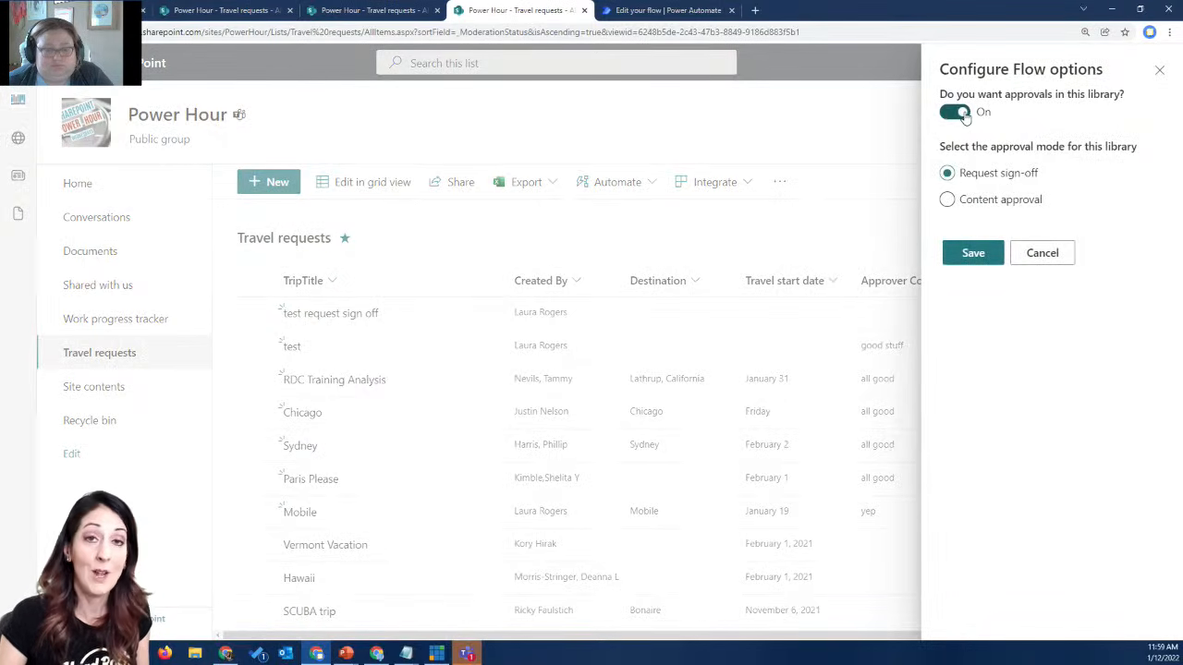
left_click(978, 201)
left_click(972, 253)
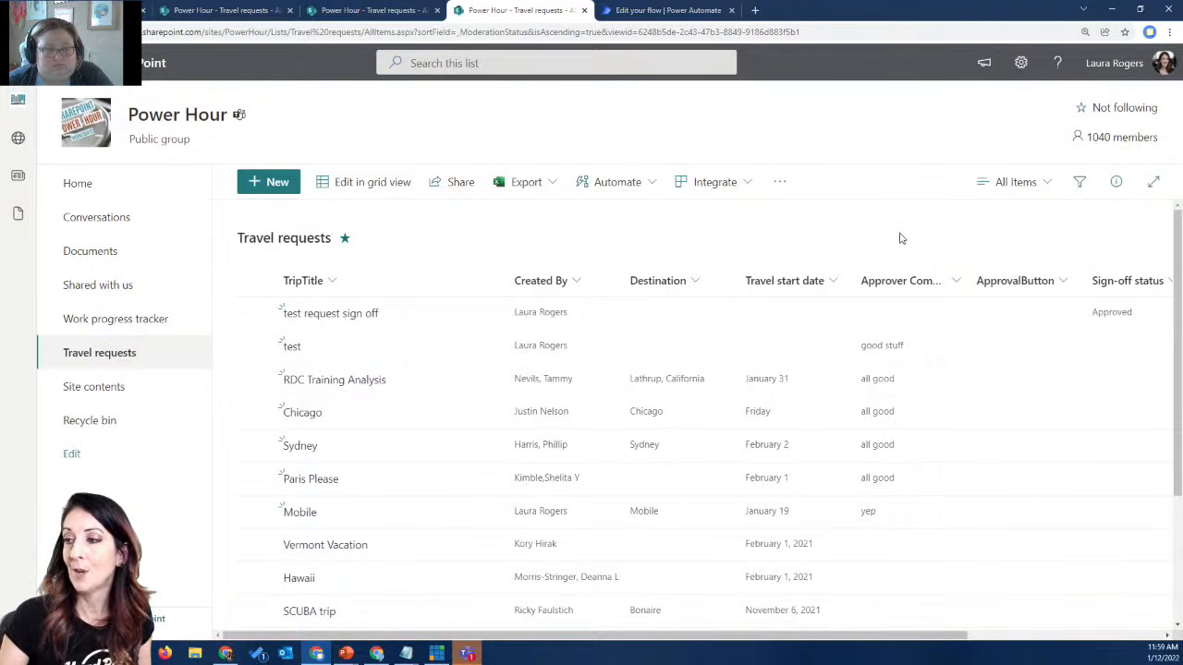
left_click(429, 313)
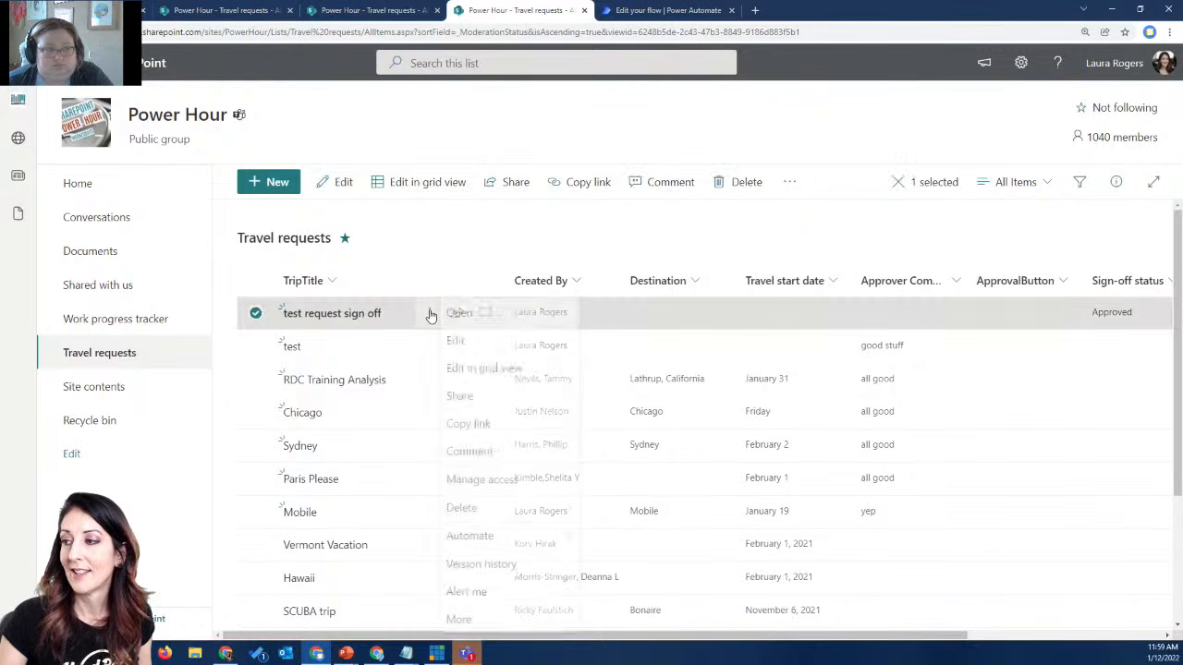
- Edit the 'test request sign off' item's Reason for travel to 'test change' and save it
left_click(477, 290)
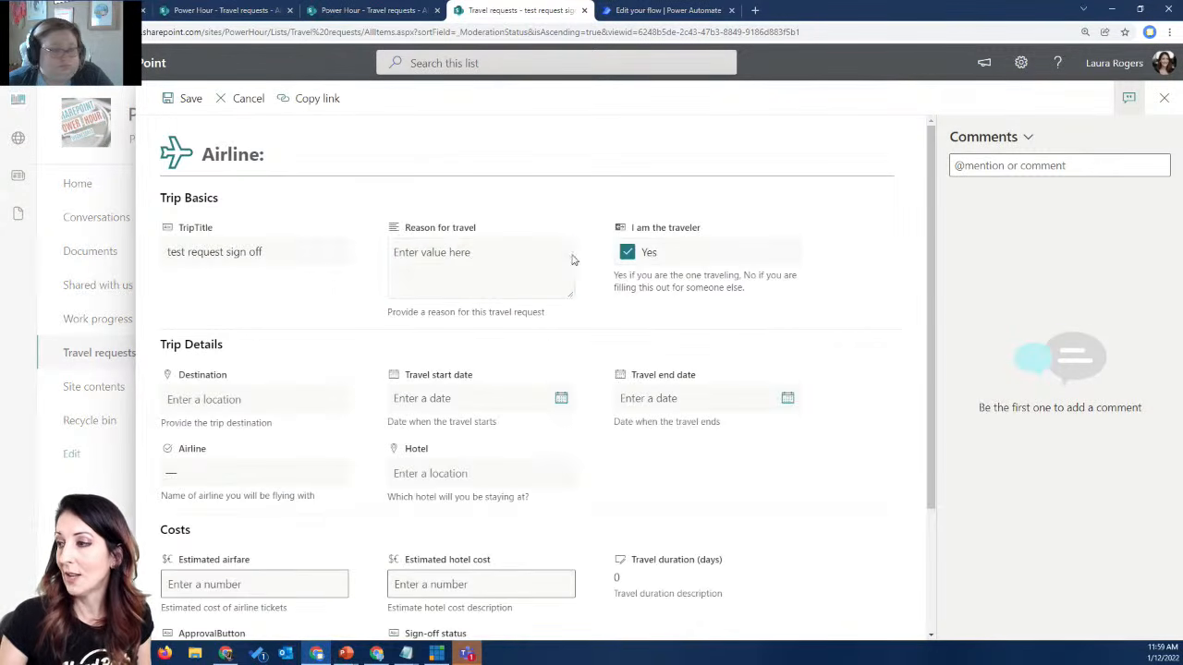
left_click(474, 262)
type("test")
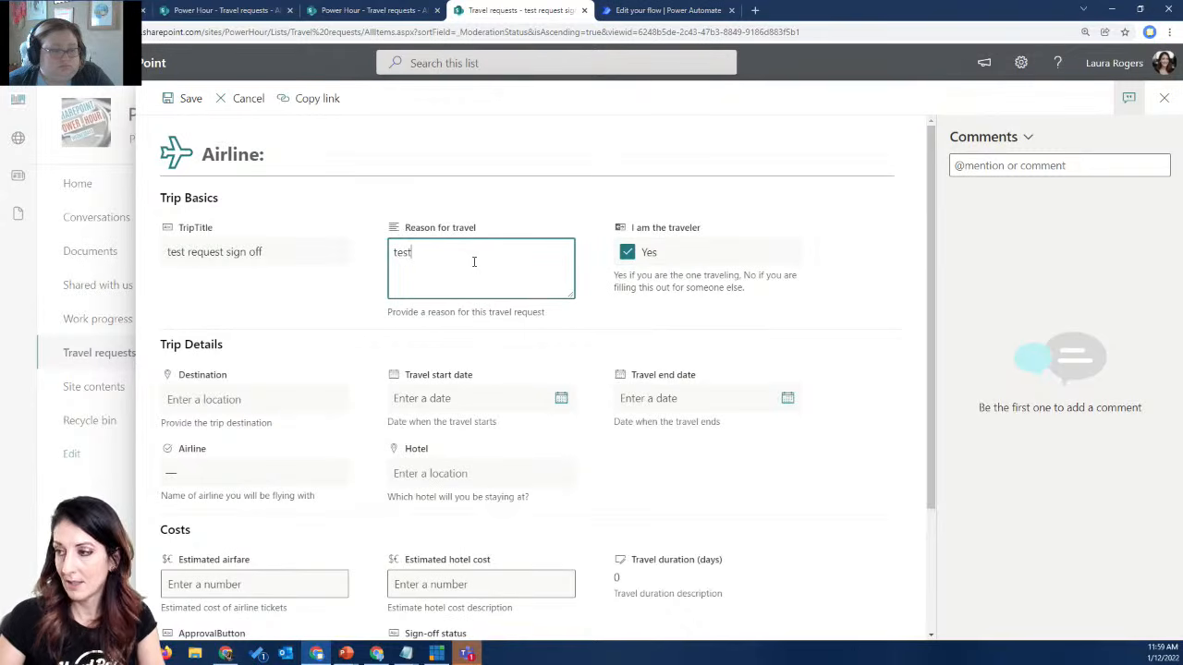
type(" change")
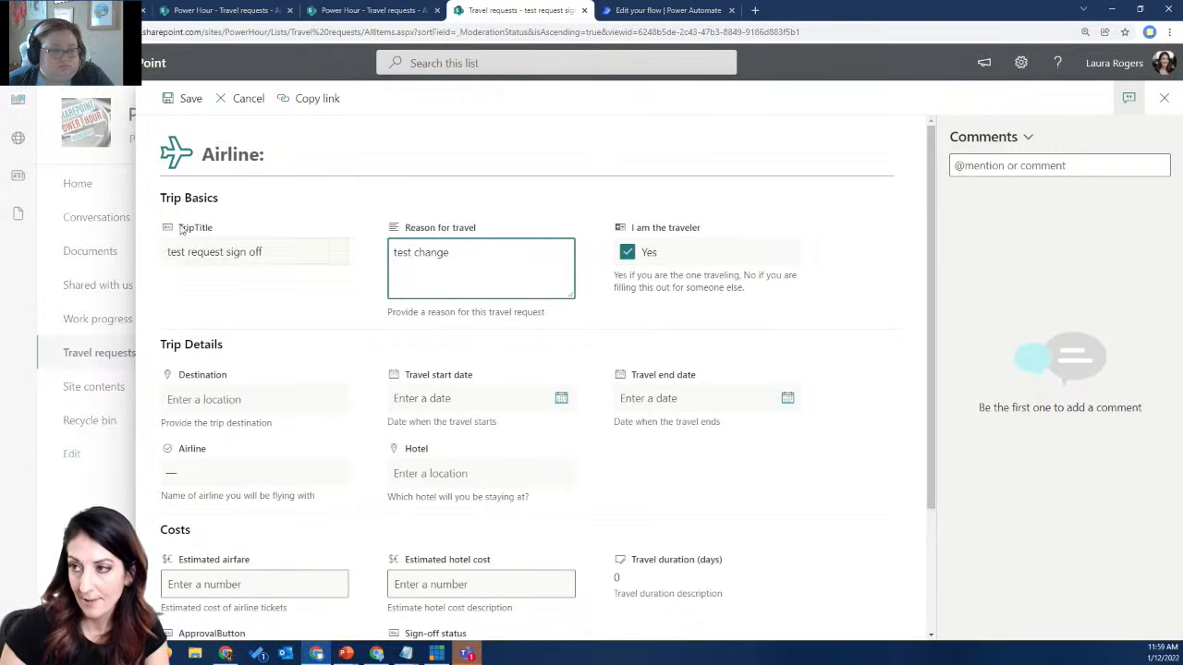
left_click(191, 97)
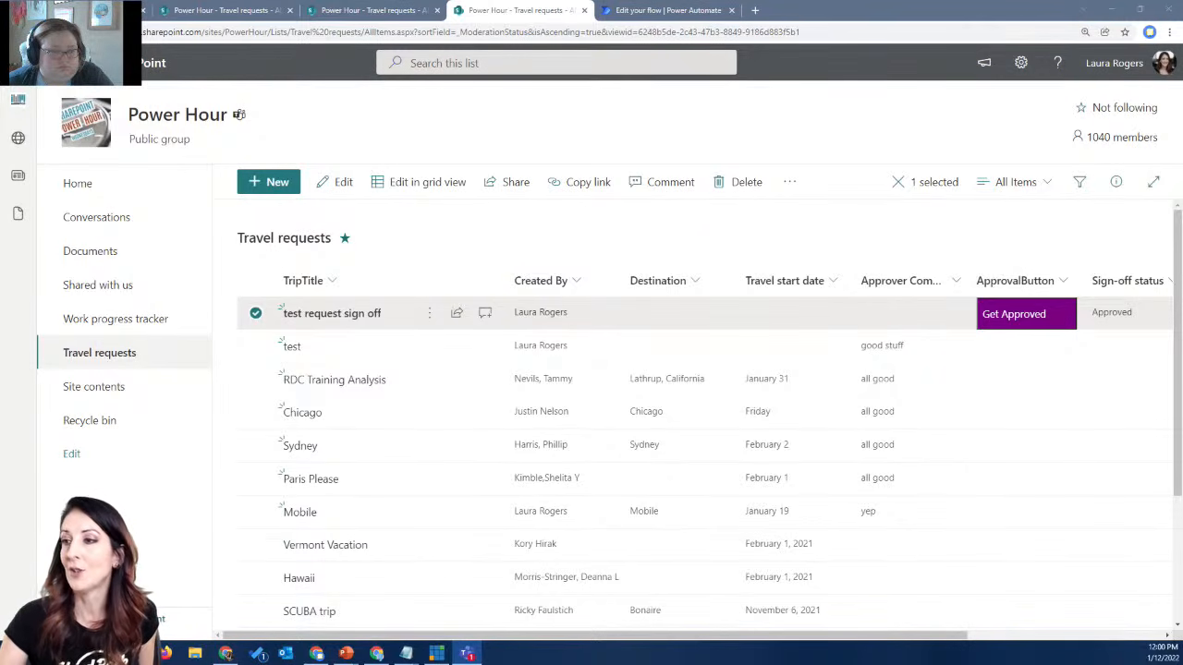
- In the Documents library's versioning settings, keep major and minor versions and require content approval
left_click(111, 250)
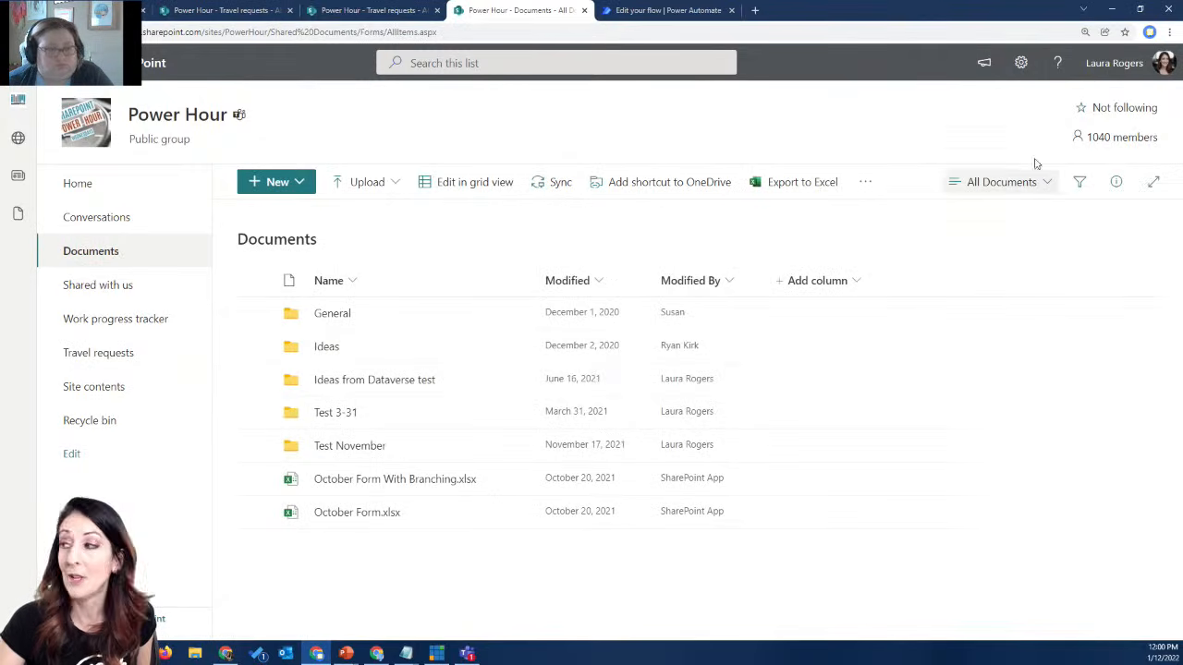
left_click(1021, 63)
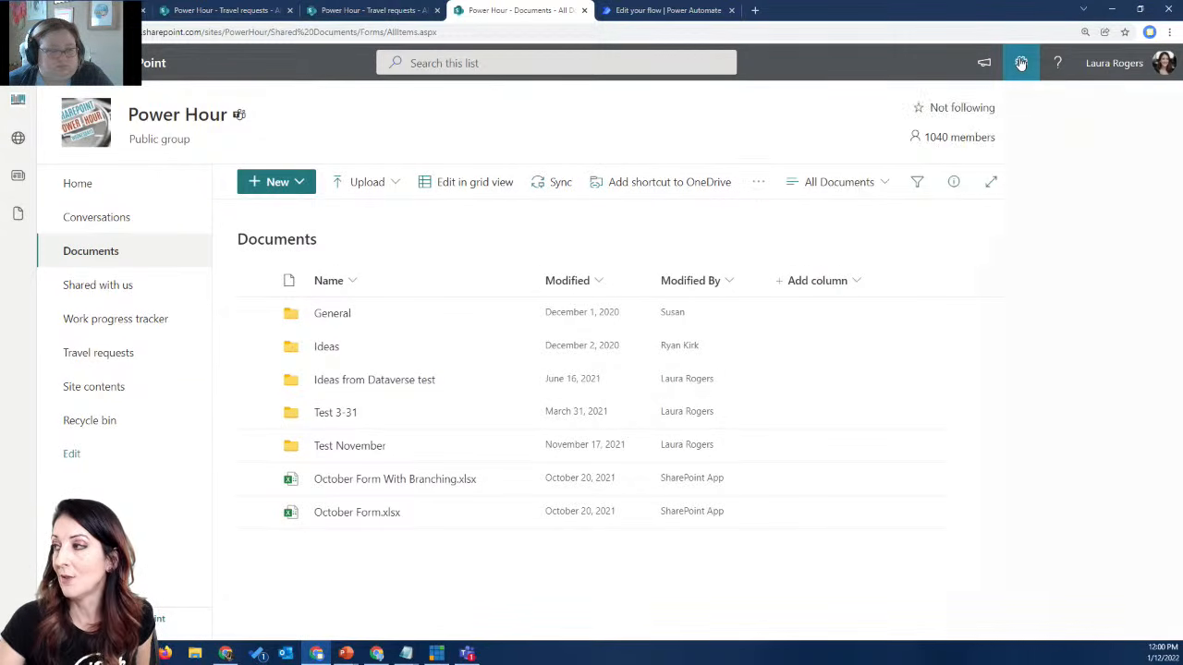
left_click(994, 226)
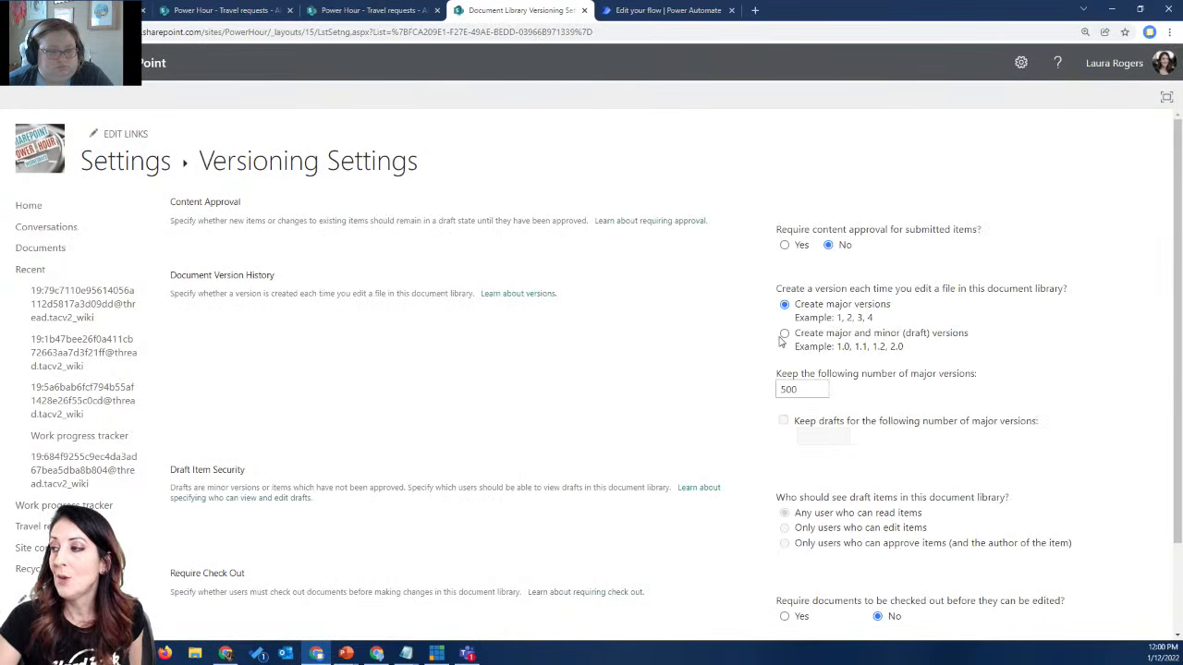
left_click(785, 334)
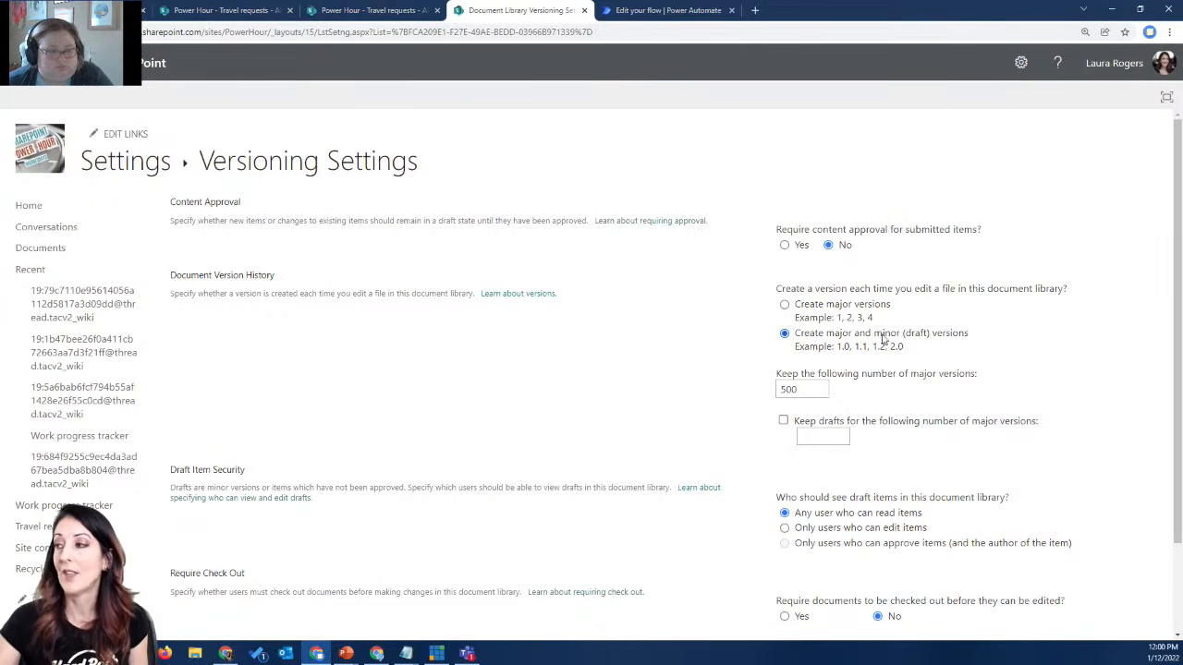
left_click(785, 246)
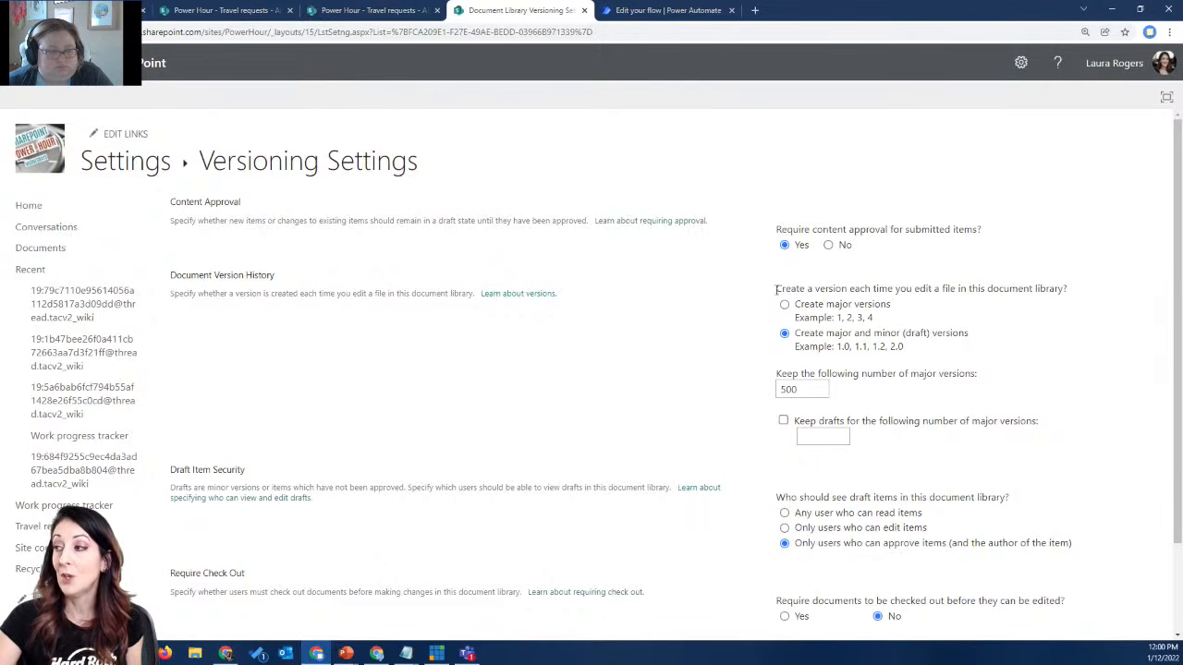
scroll(710, 370, "down", 2)
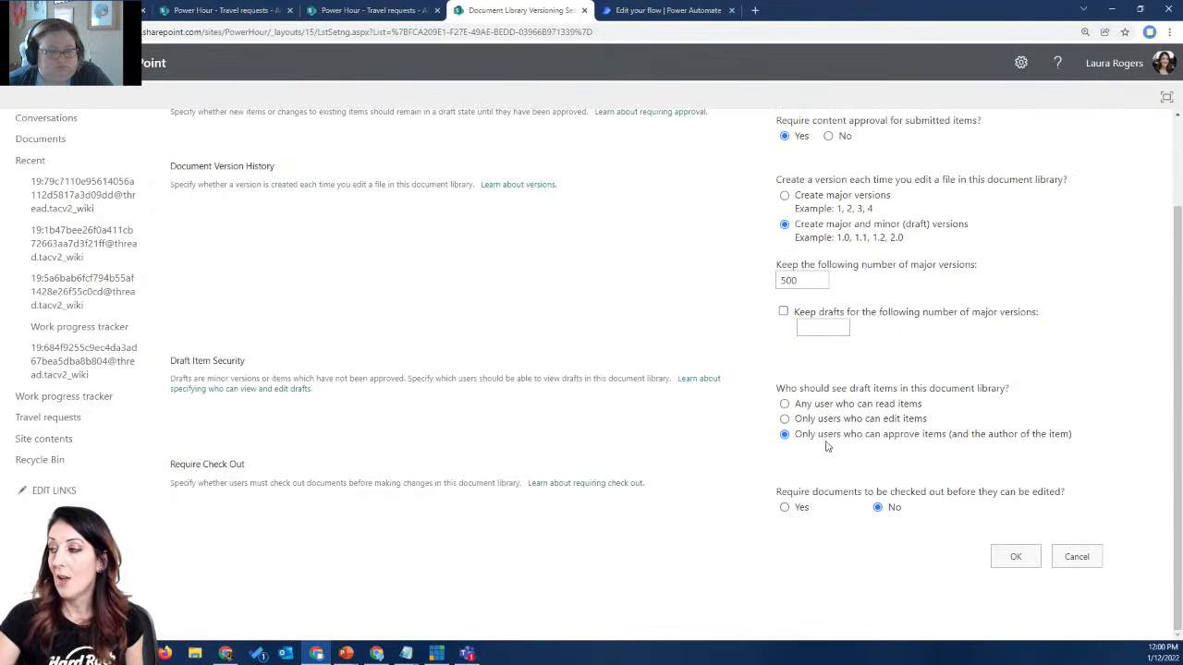
left_click(1014, 557)
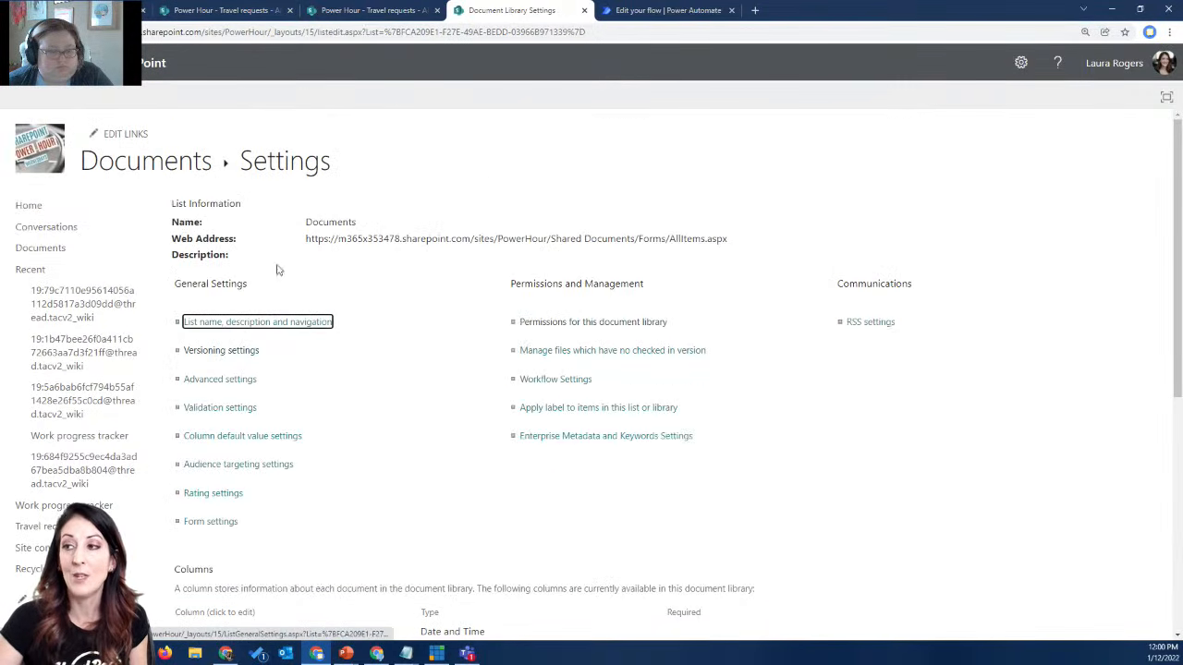
left_click(134, 163)
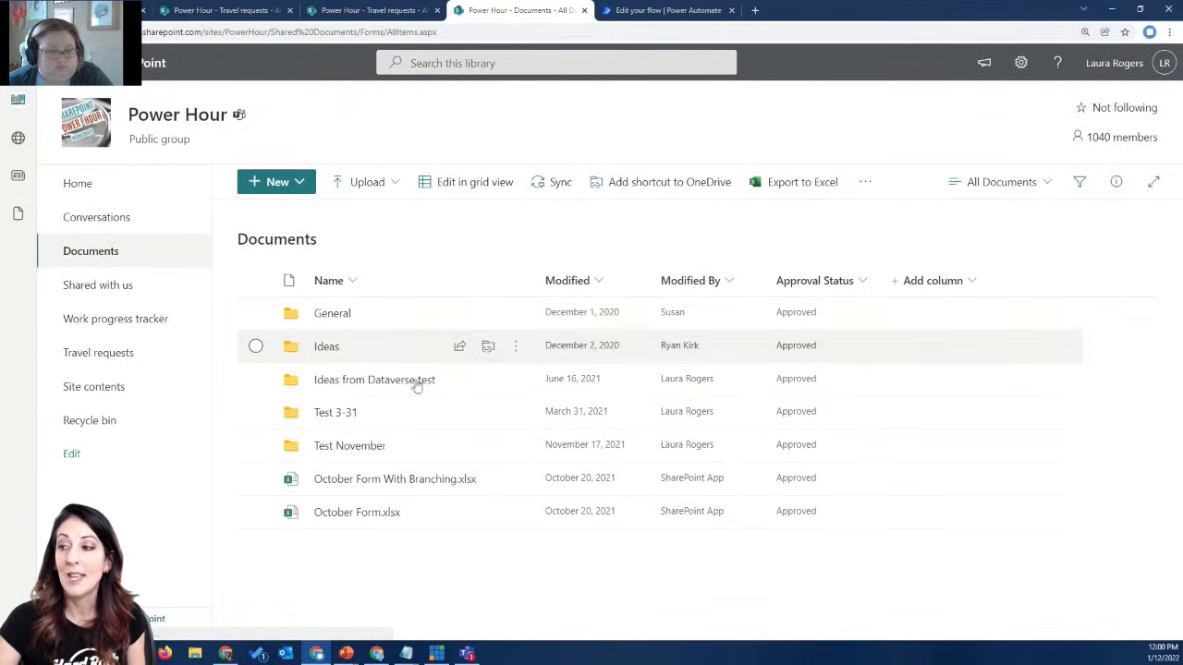
mouse_move(436, 514)
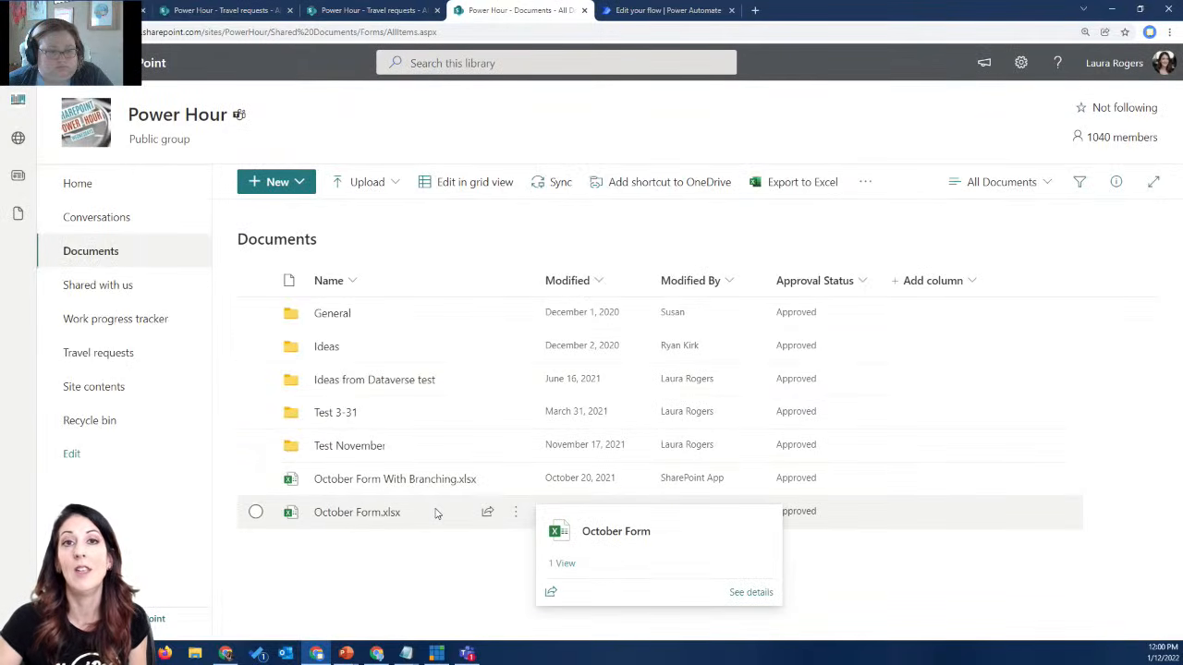